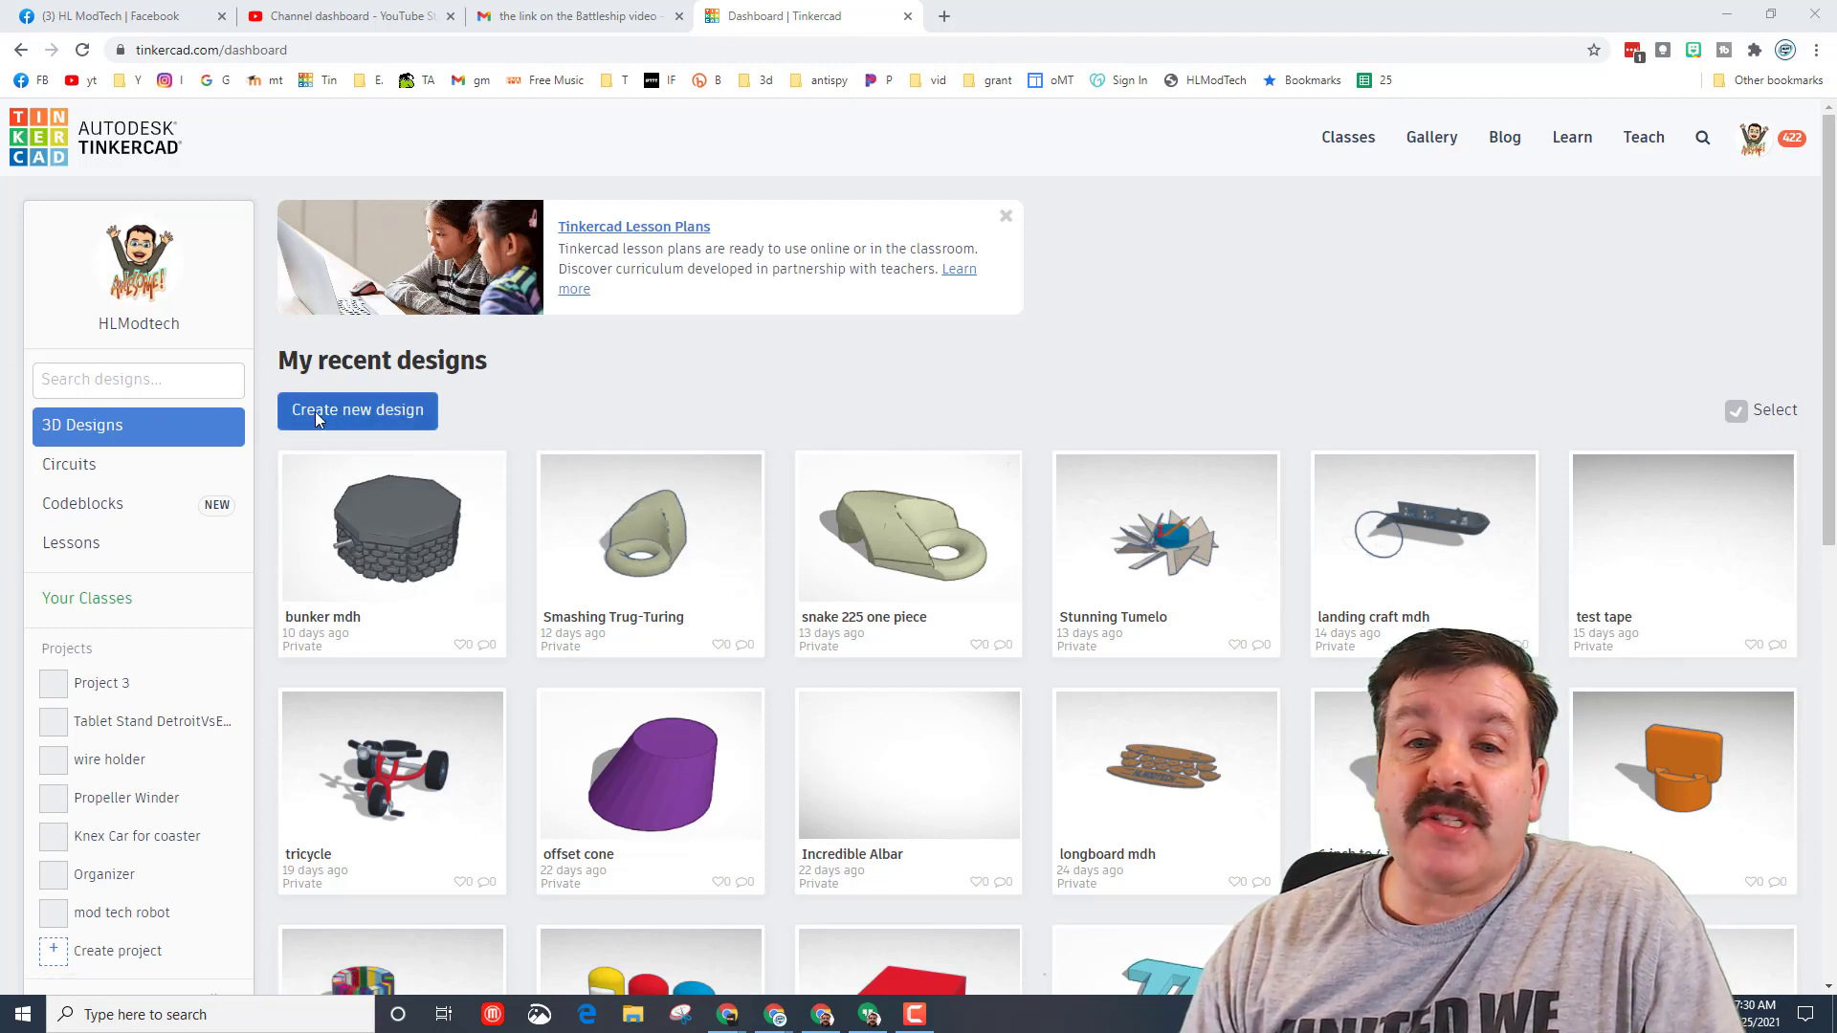
# Create a new 3D design and try to rename it "people m".
pyautogui.click(377, 406)
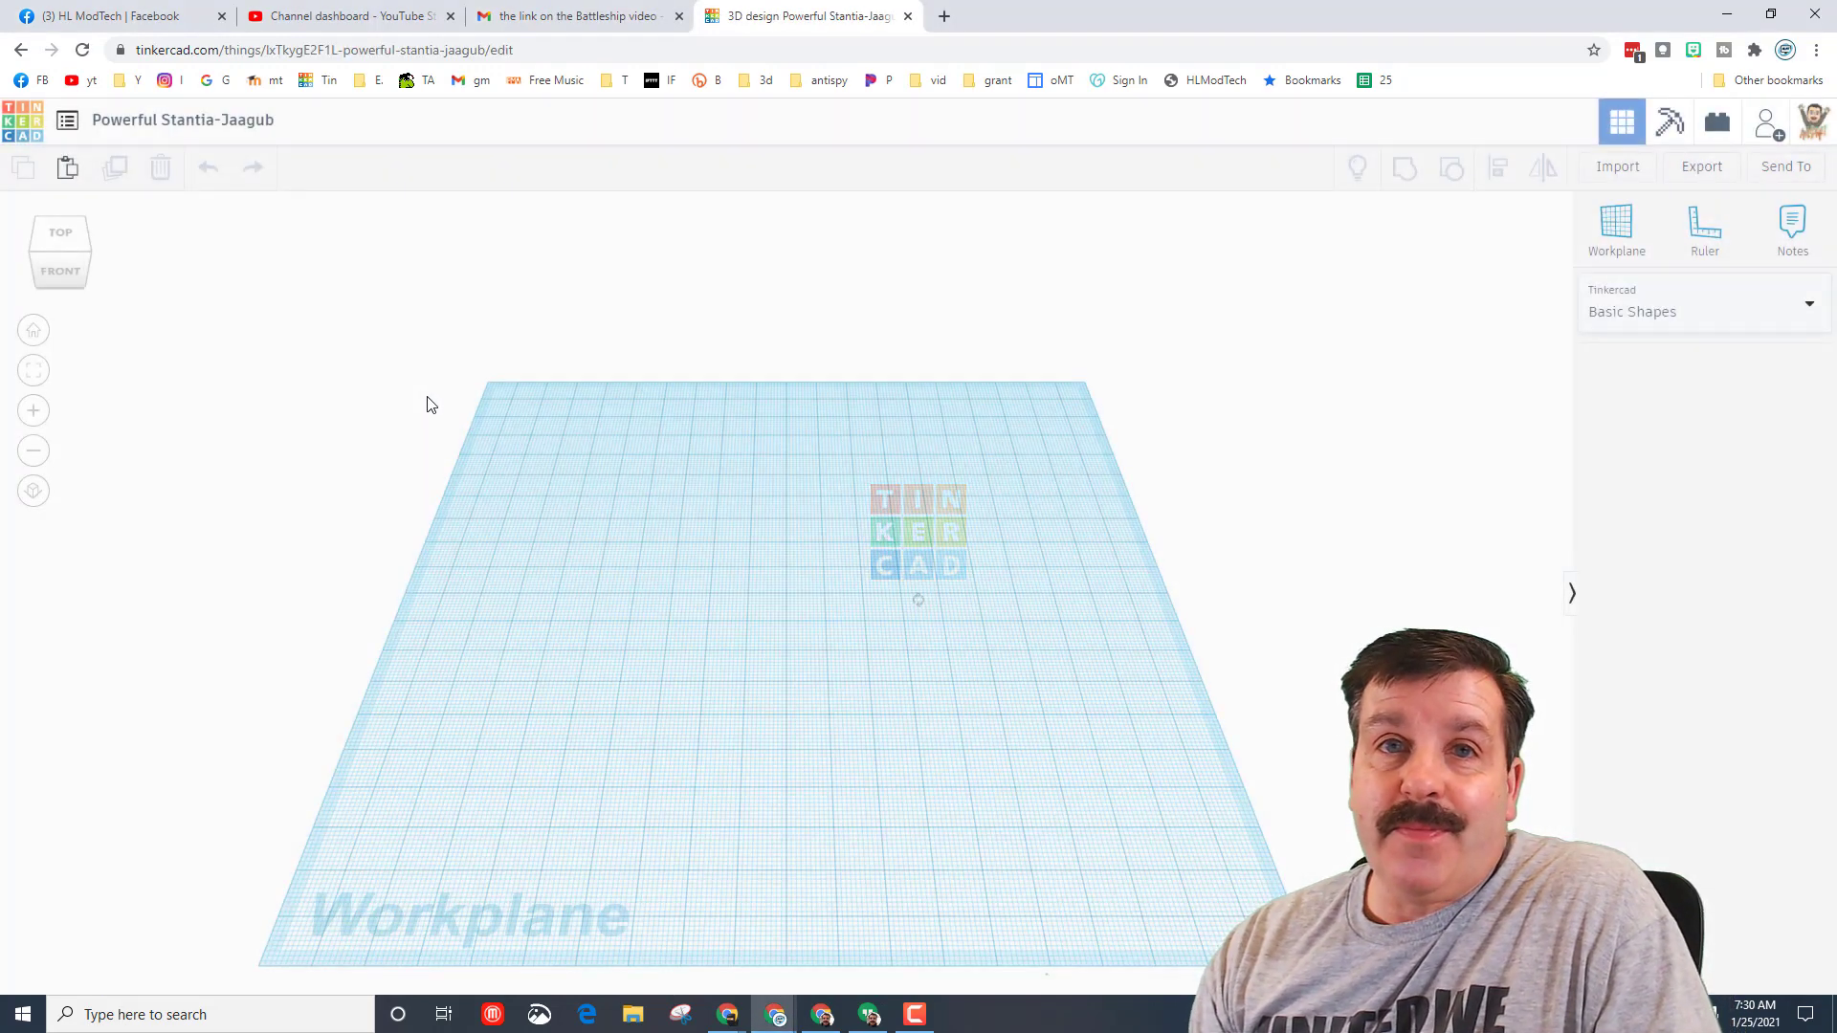
pyautogui.click(179, 125)
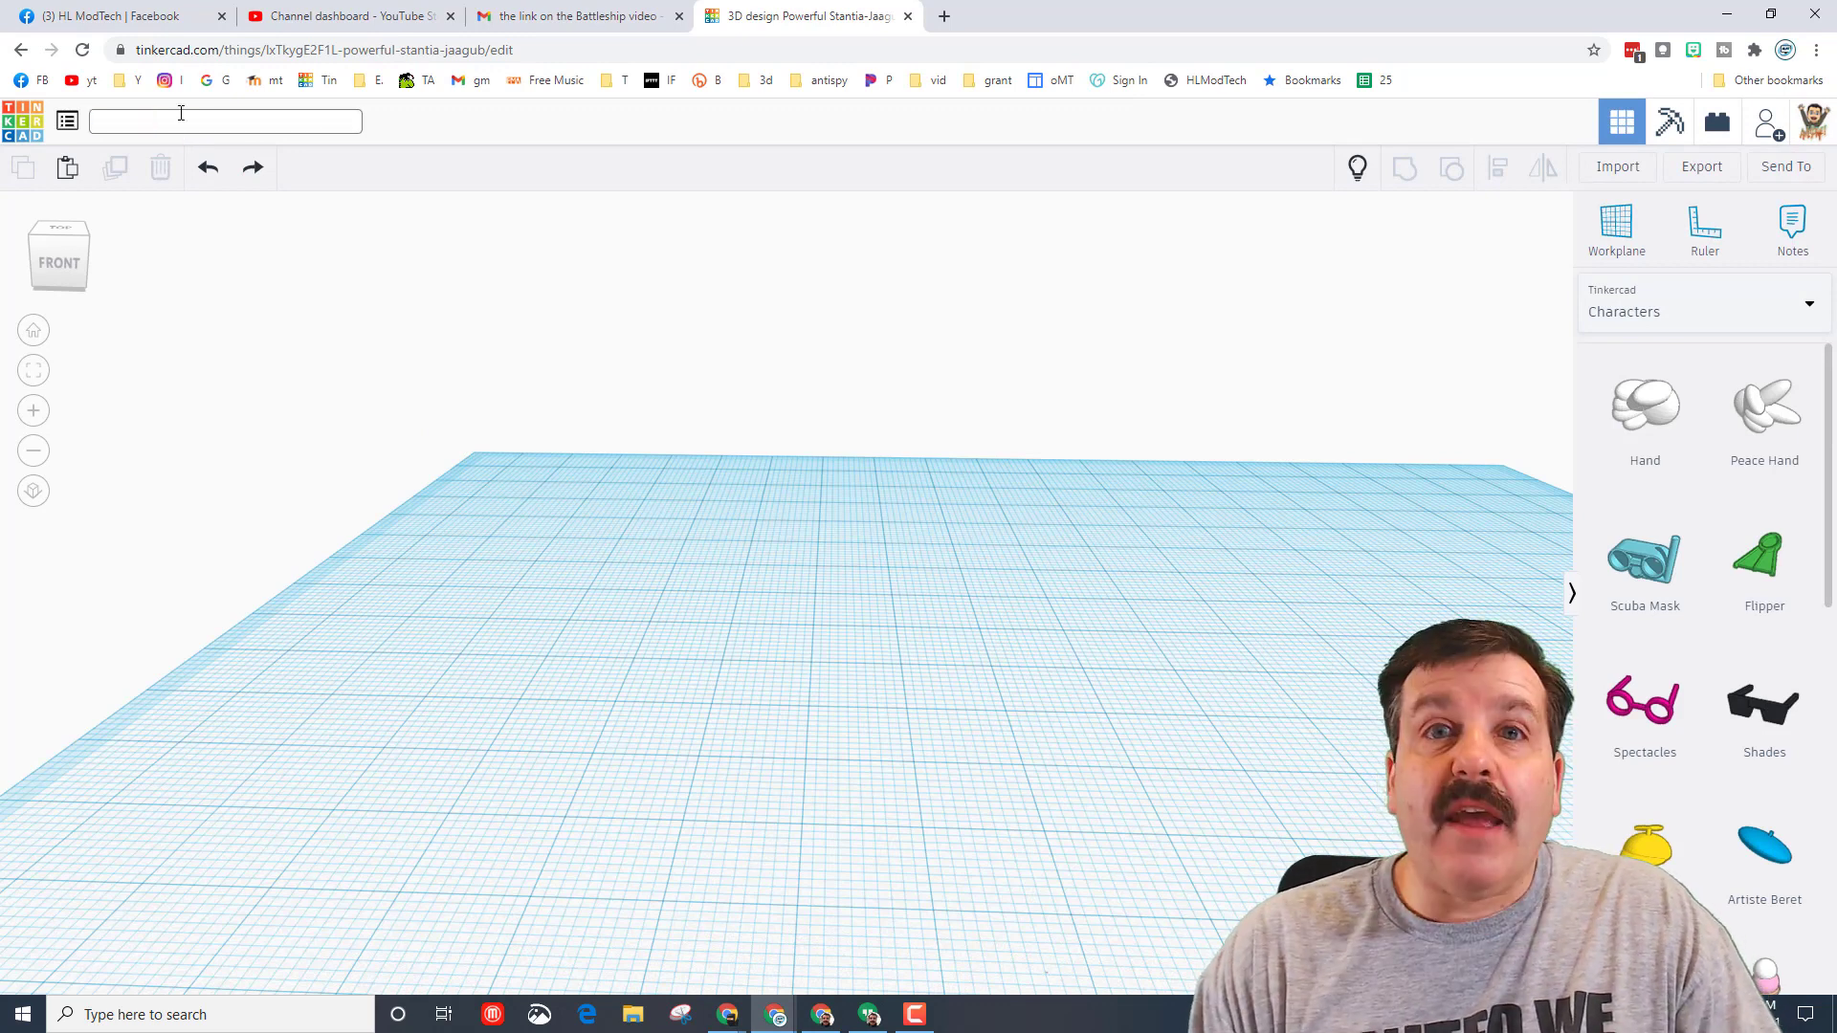
pyautogui.write('people m')
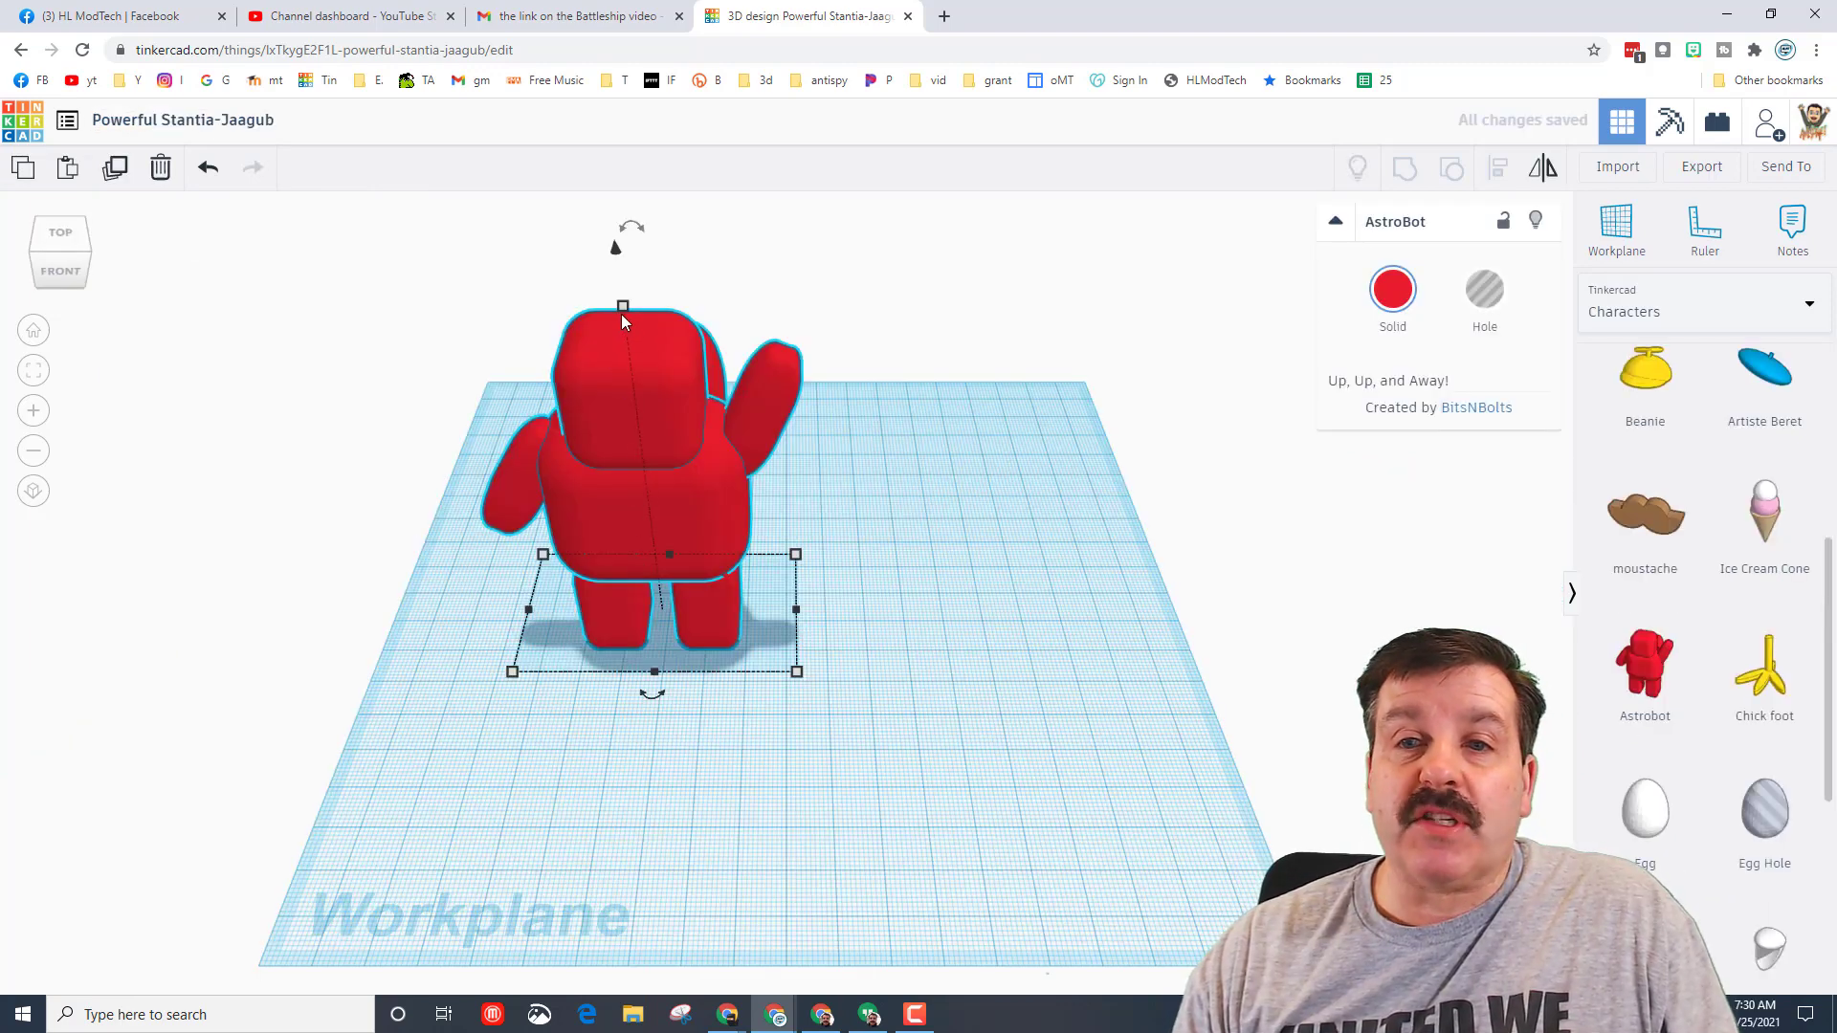
# Scale the red AstroBot proportionally to a height of 30.
pyautogui.moveTo(624, 307)
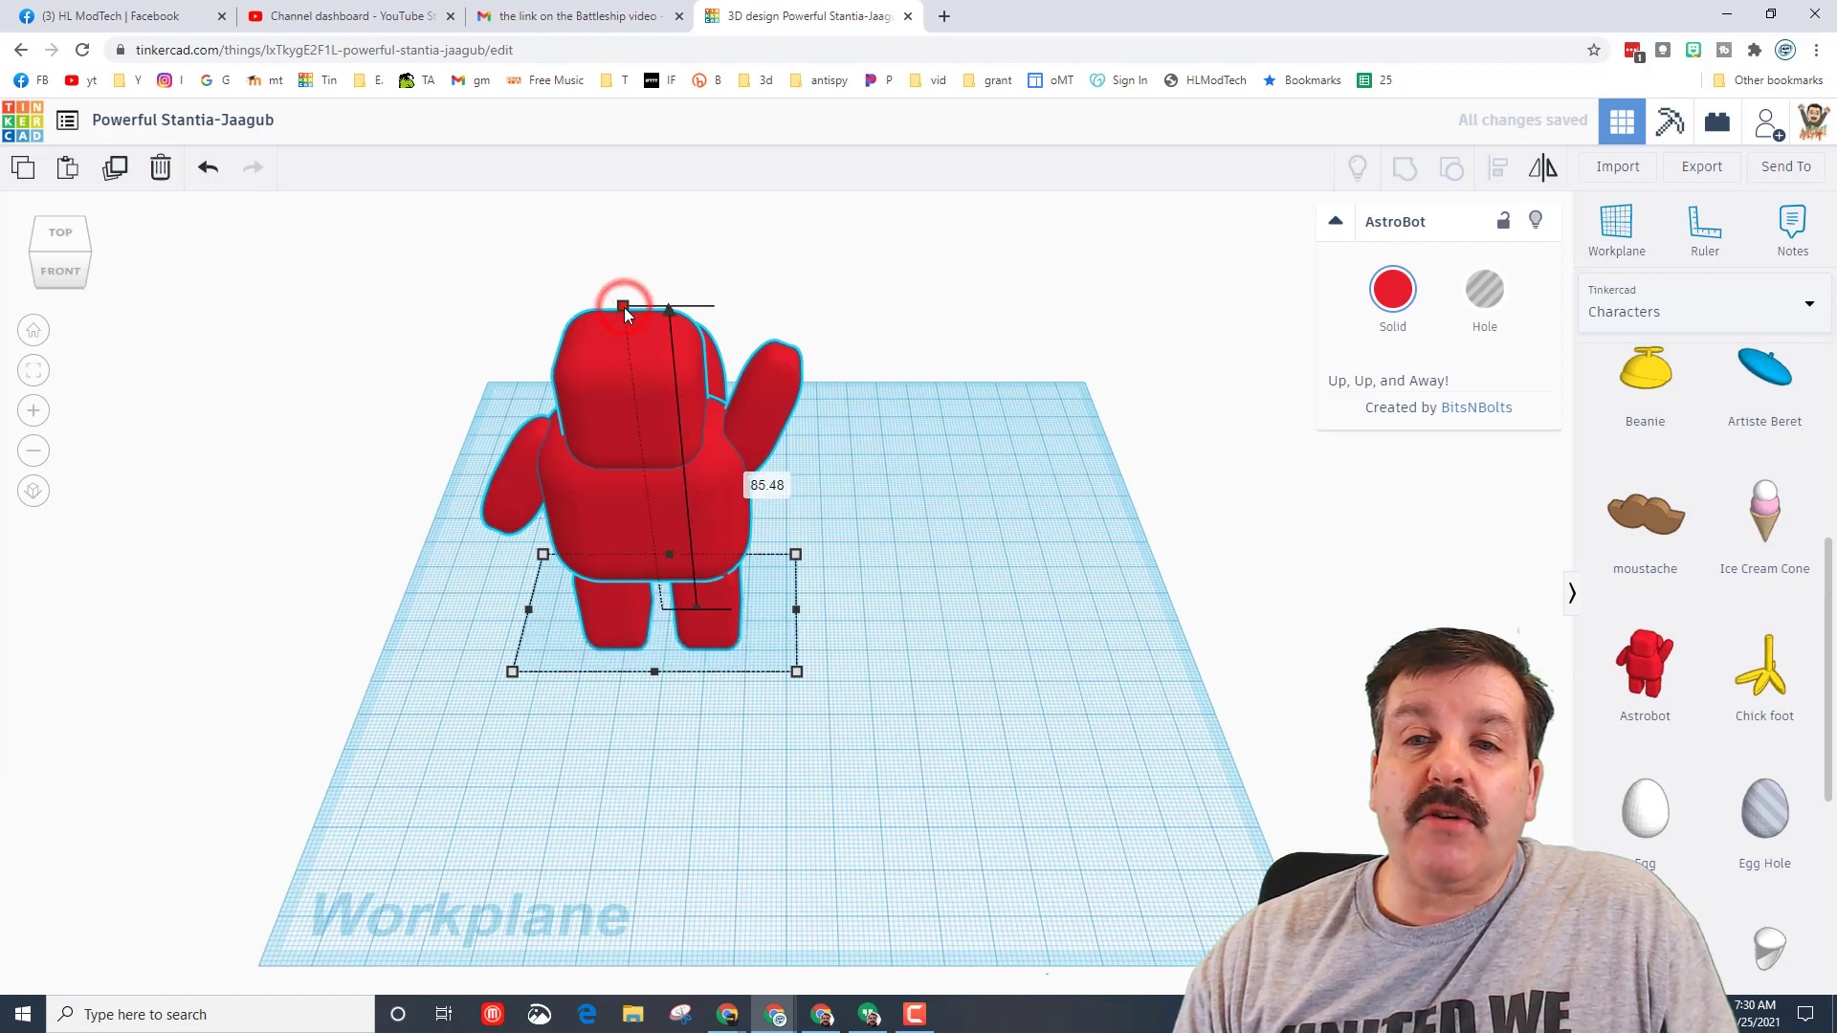
pyautogui.moveTo(624, 307); pyautogui.dragTo(534, 458)
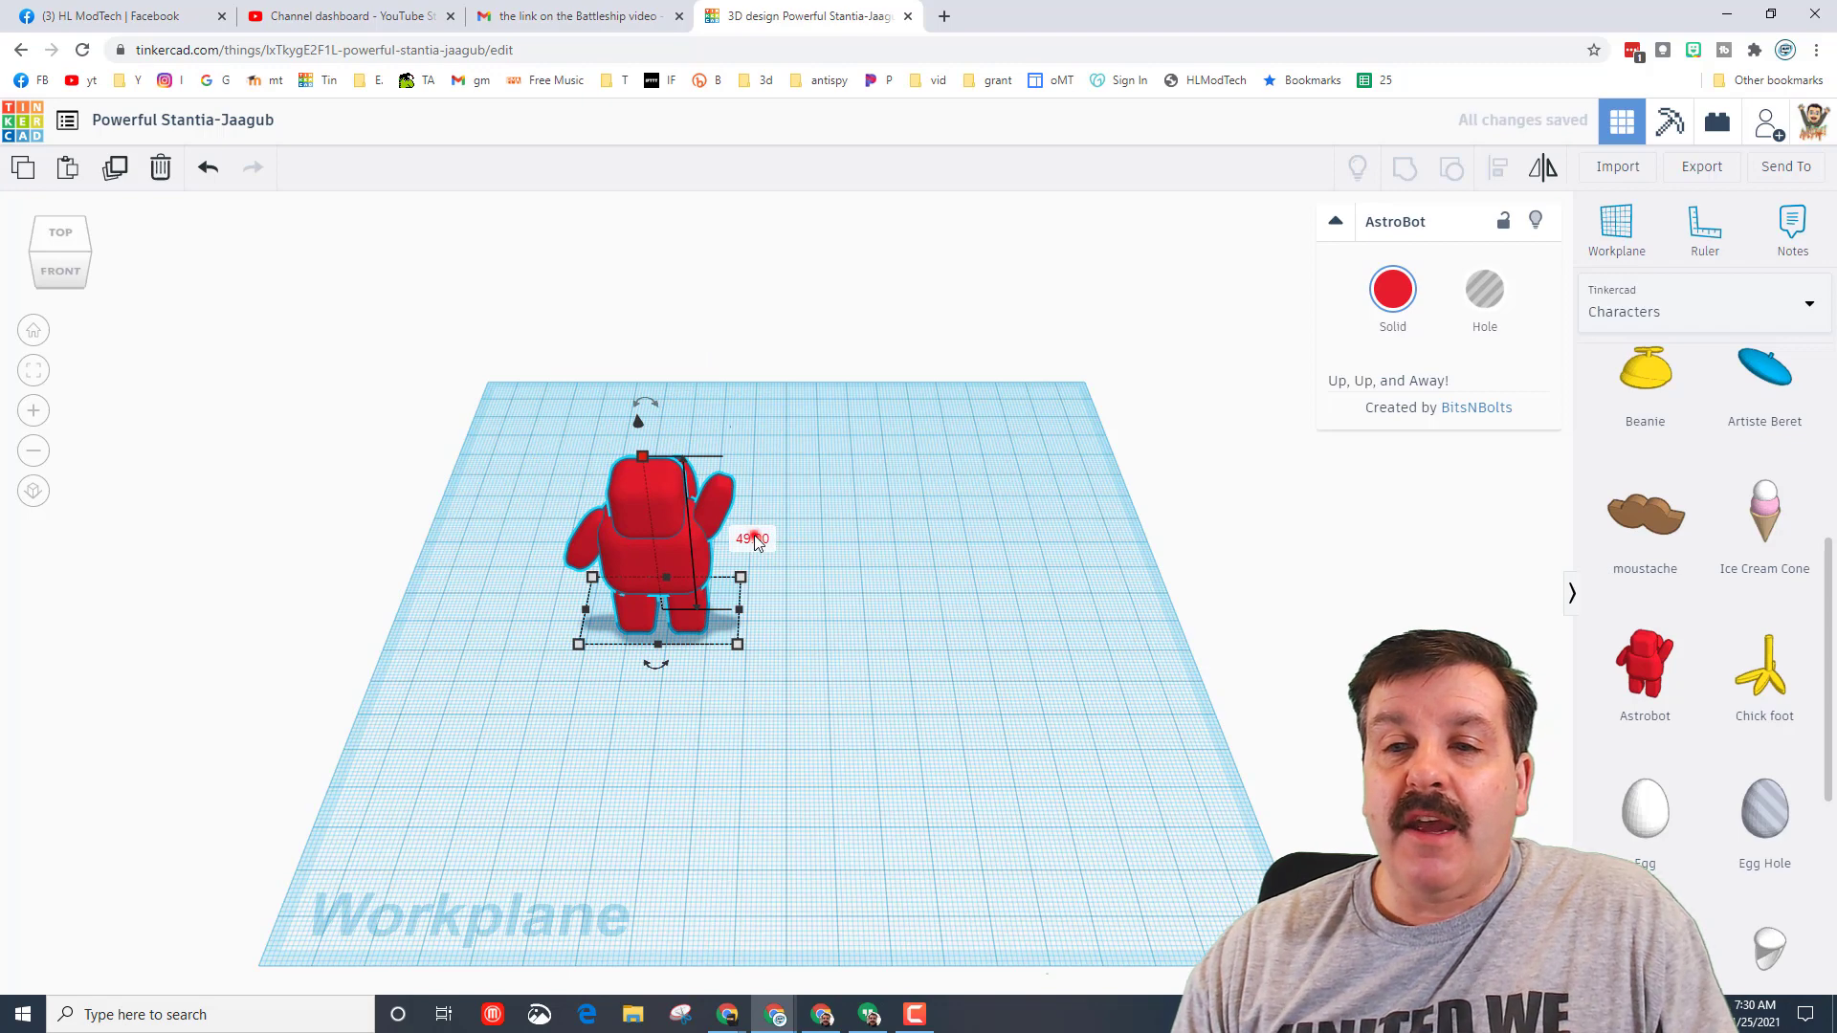
pyautogui.write('30')
pyautogui.press('Return')
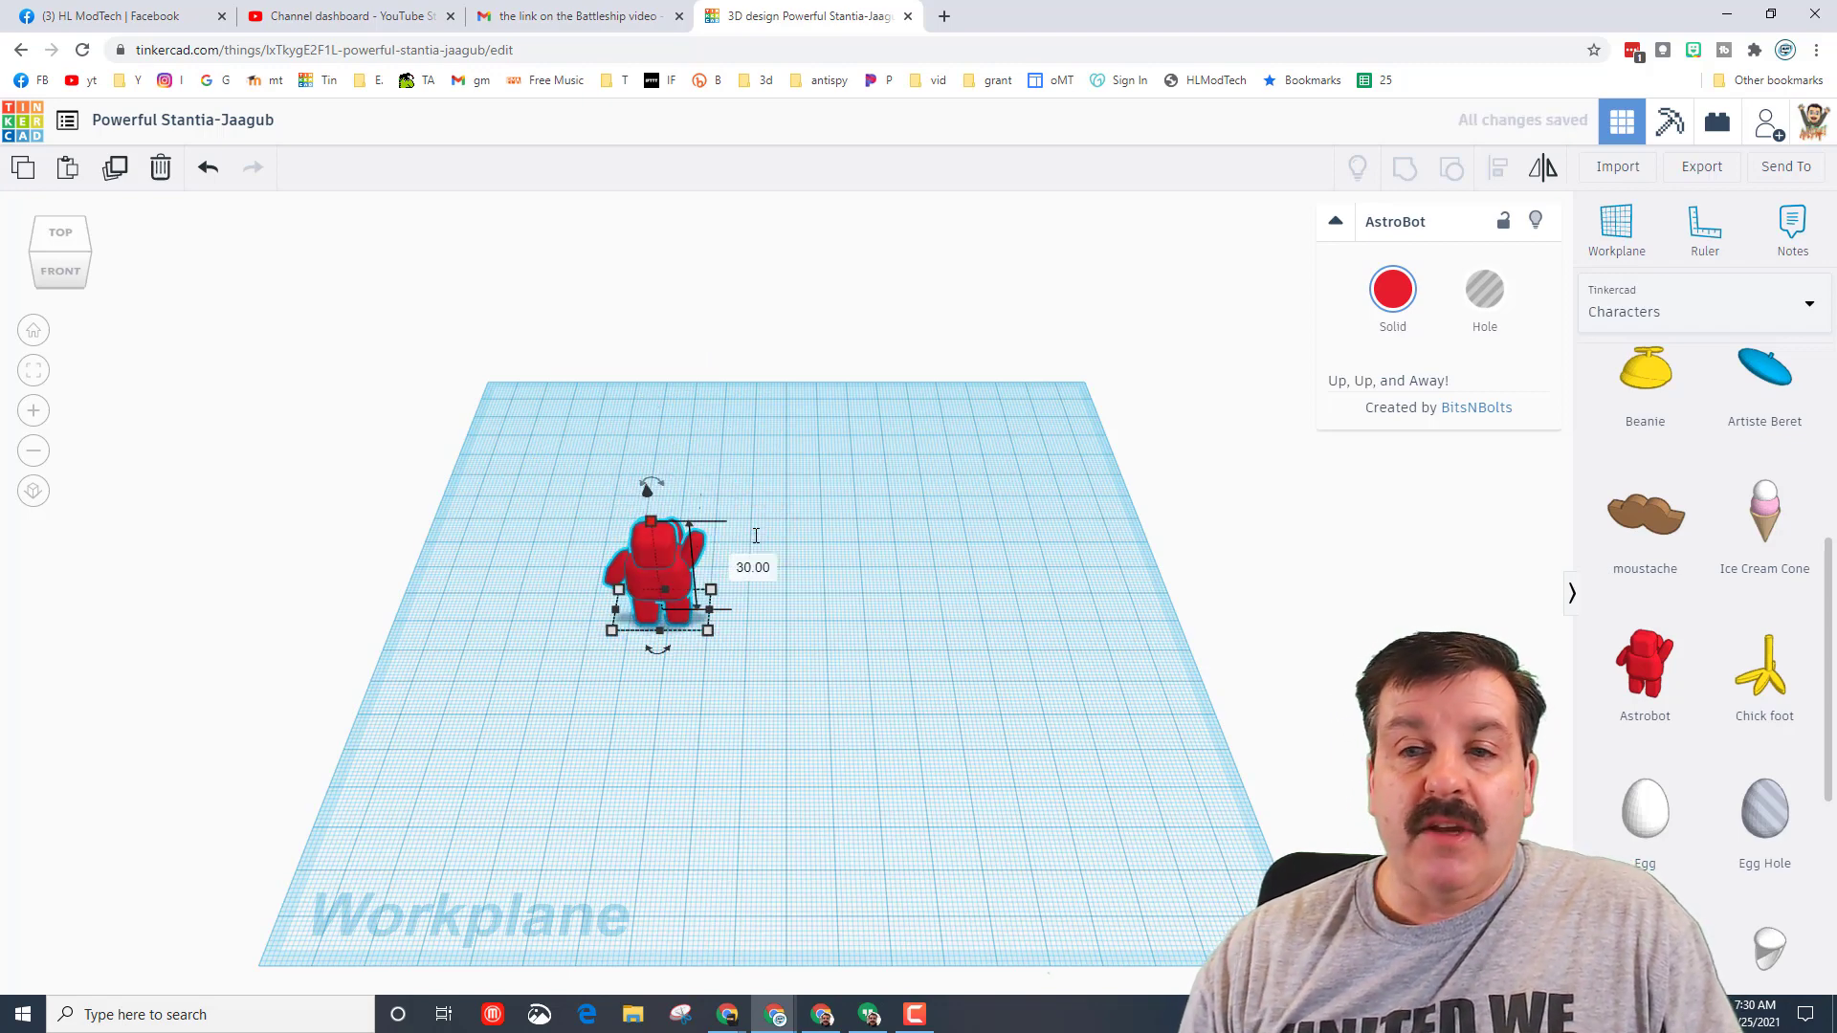
# Add a Hand from the Characters shapes in front of the robot and scale it proportionally to a height of 7.
pyautogui.scroll(2, 785, 602)
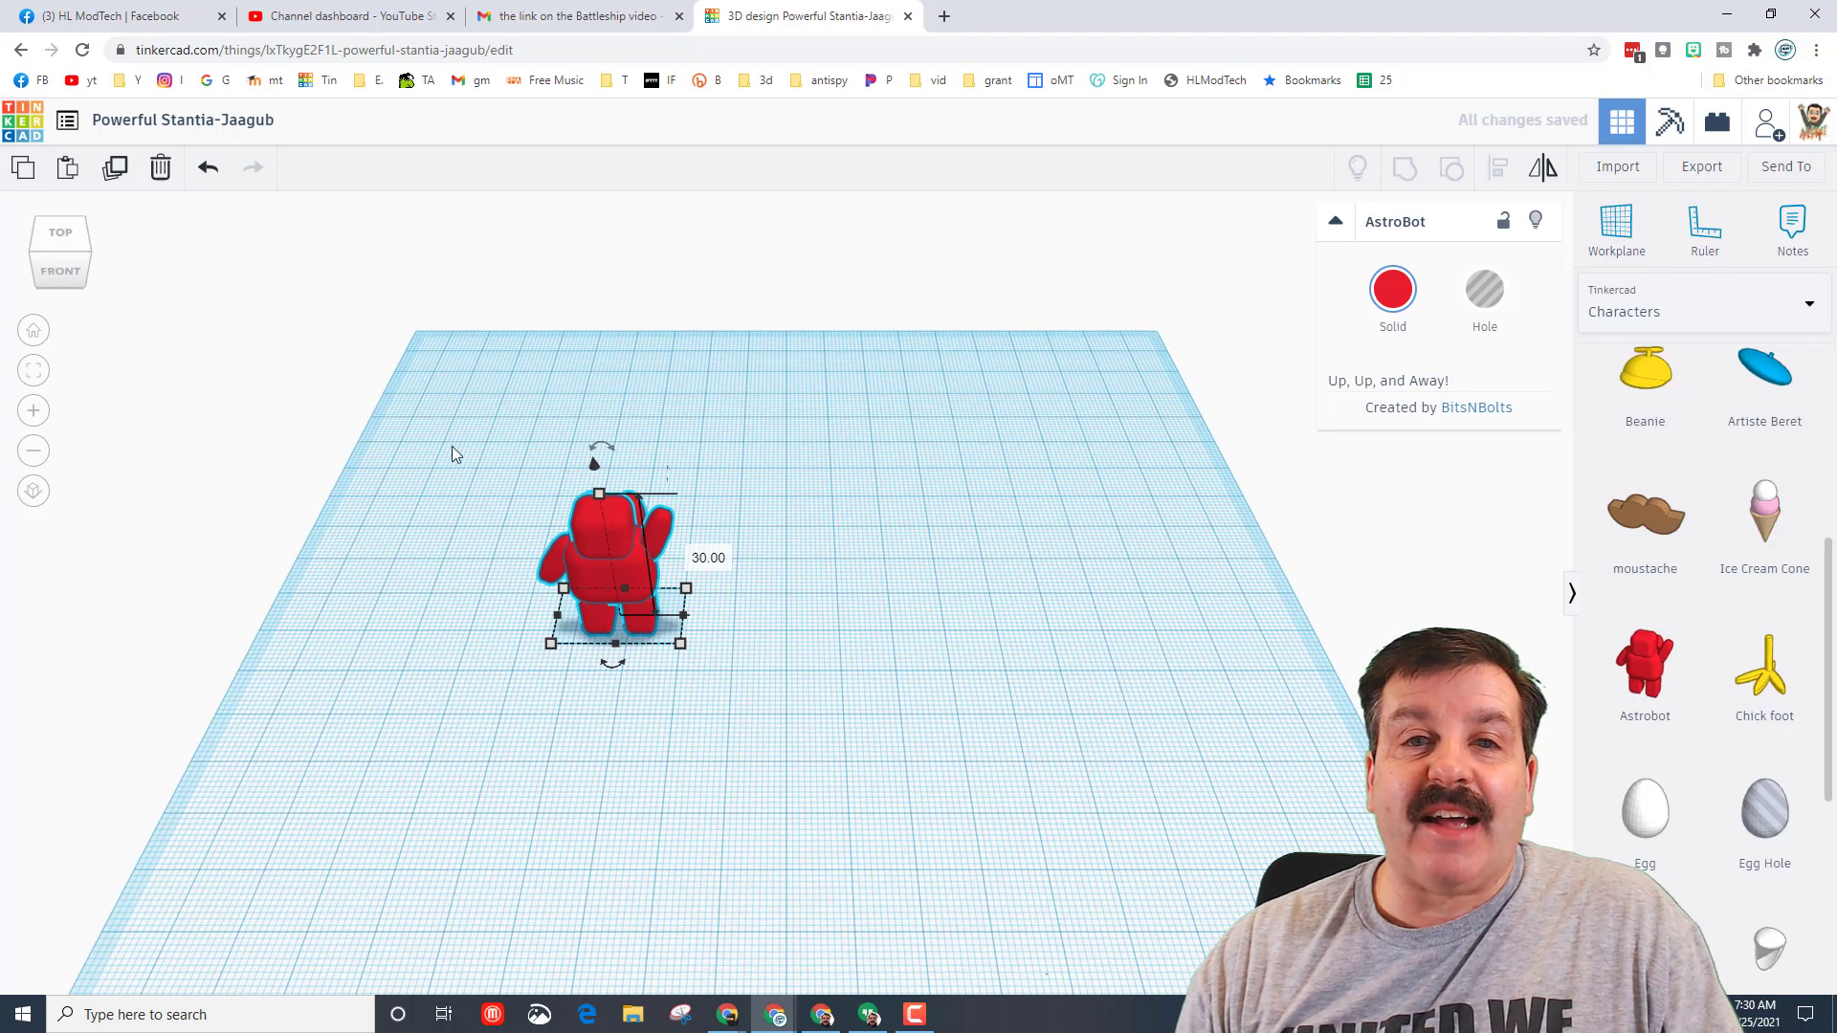
pyautogui.click(33, 370)
pyautogui.moveTo(361, 612); pyautogui.dragTo(440, 543, button='right')
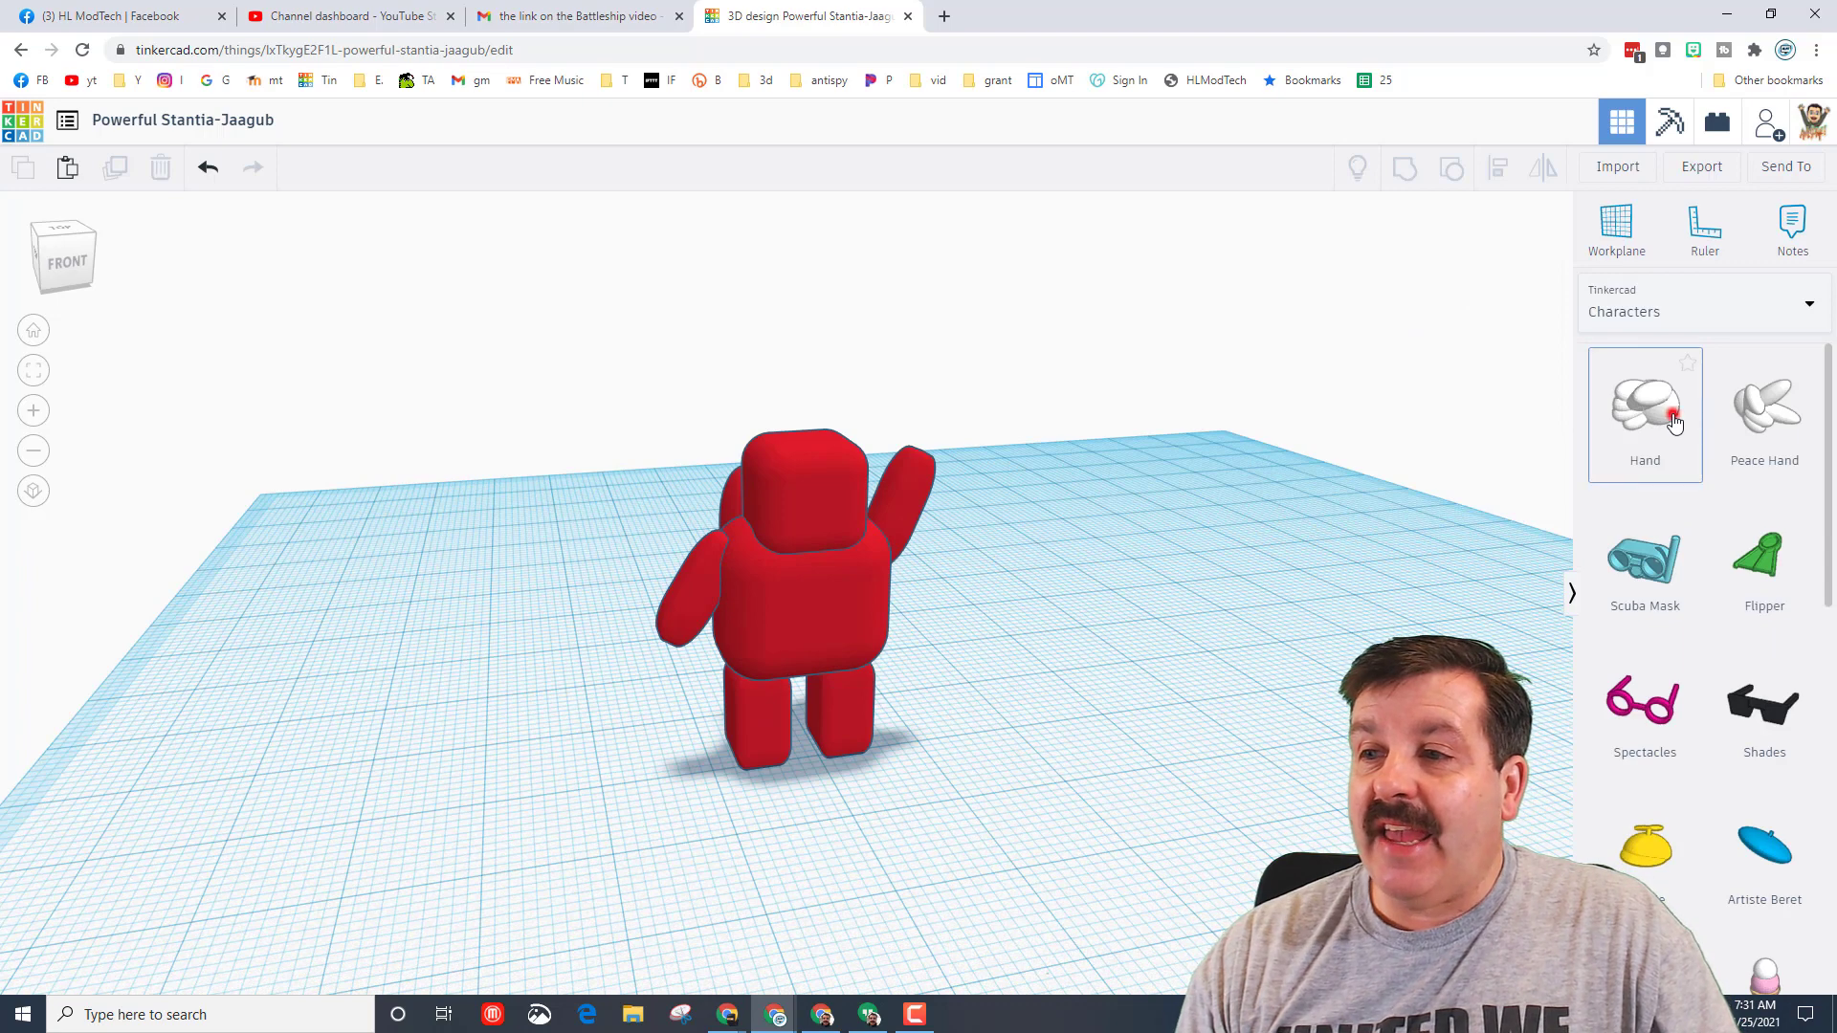
pyautogui.moveTo(1676, 446); pyautogui.dragTo(591, 824)
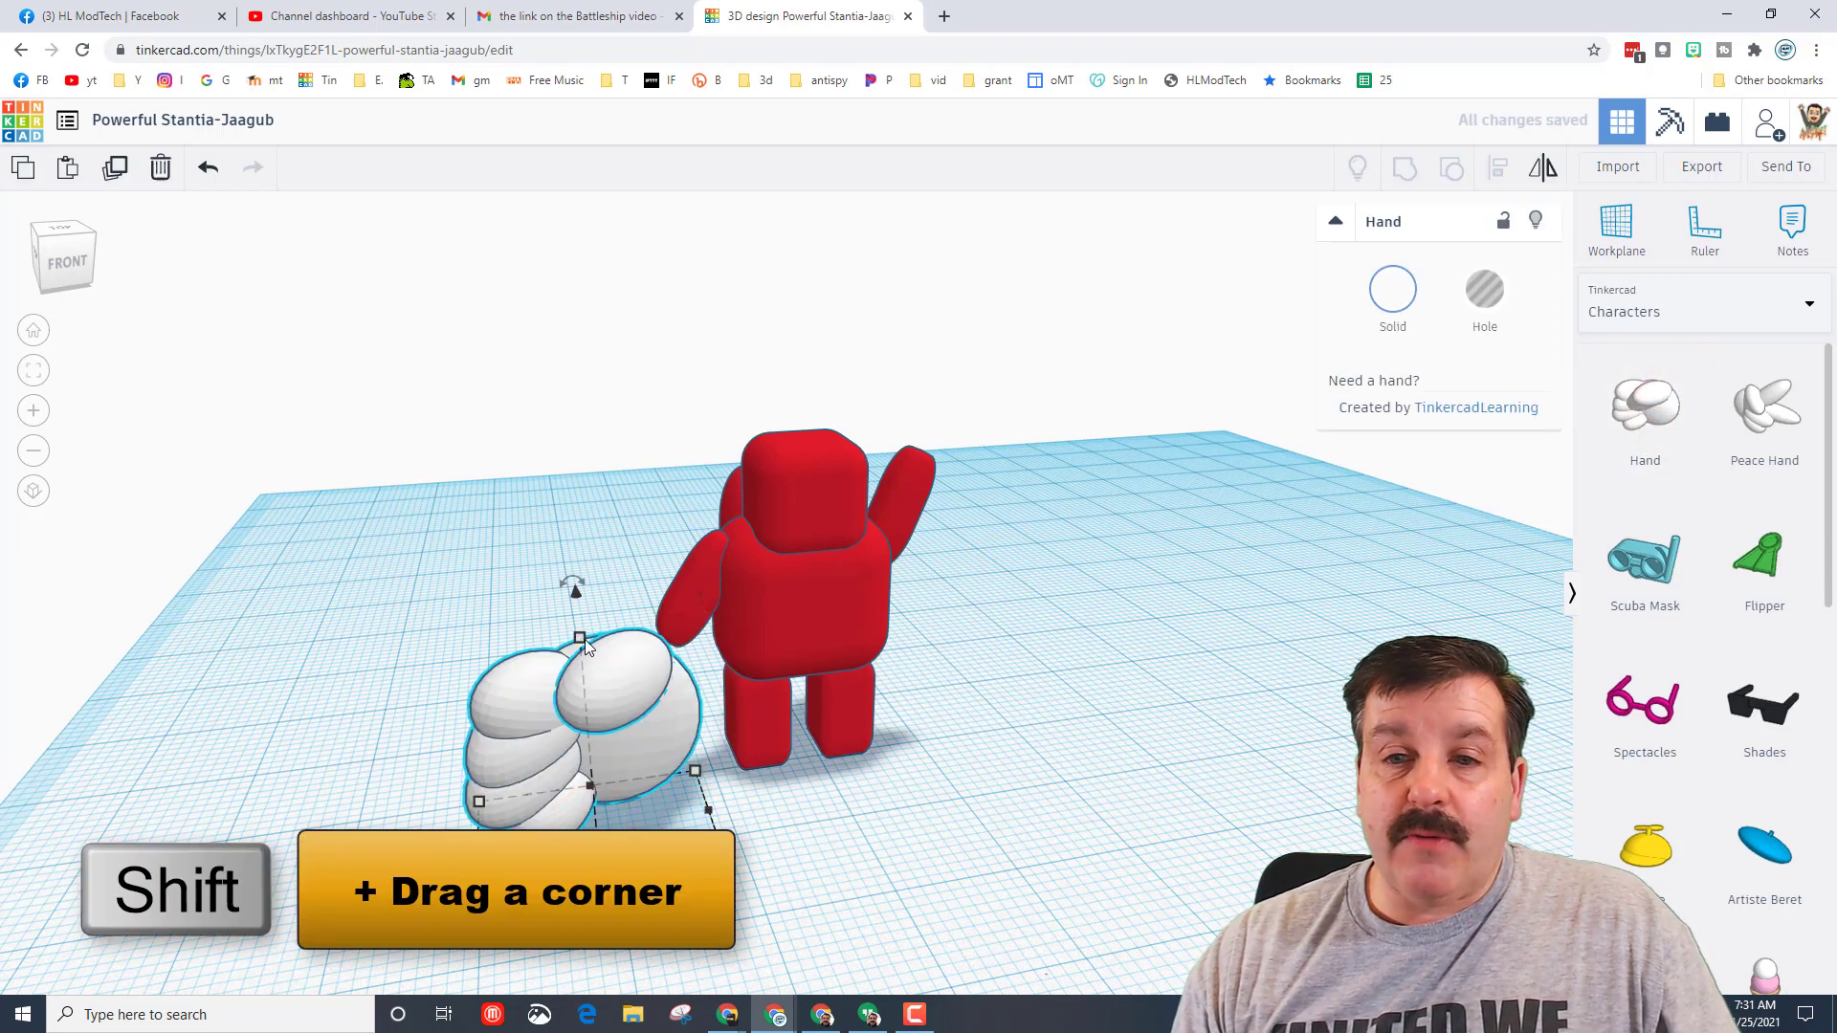
pyautogui.keyDown('shift'); pyautogui.moveTo(581, 639); pyautogui.dragTo(676, 773); pyautogui.keyUp('shift')
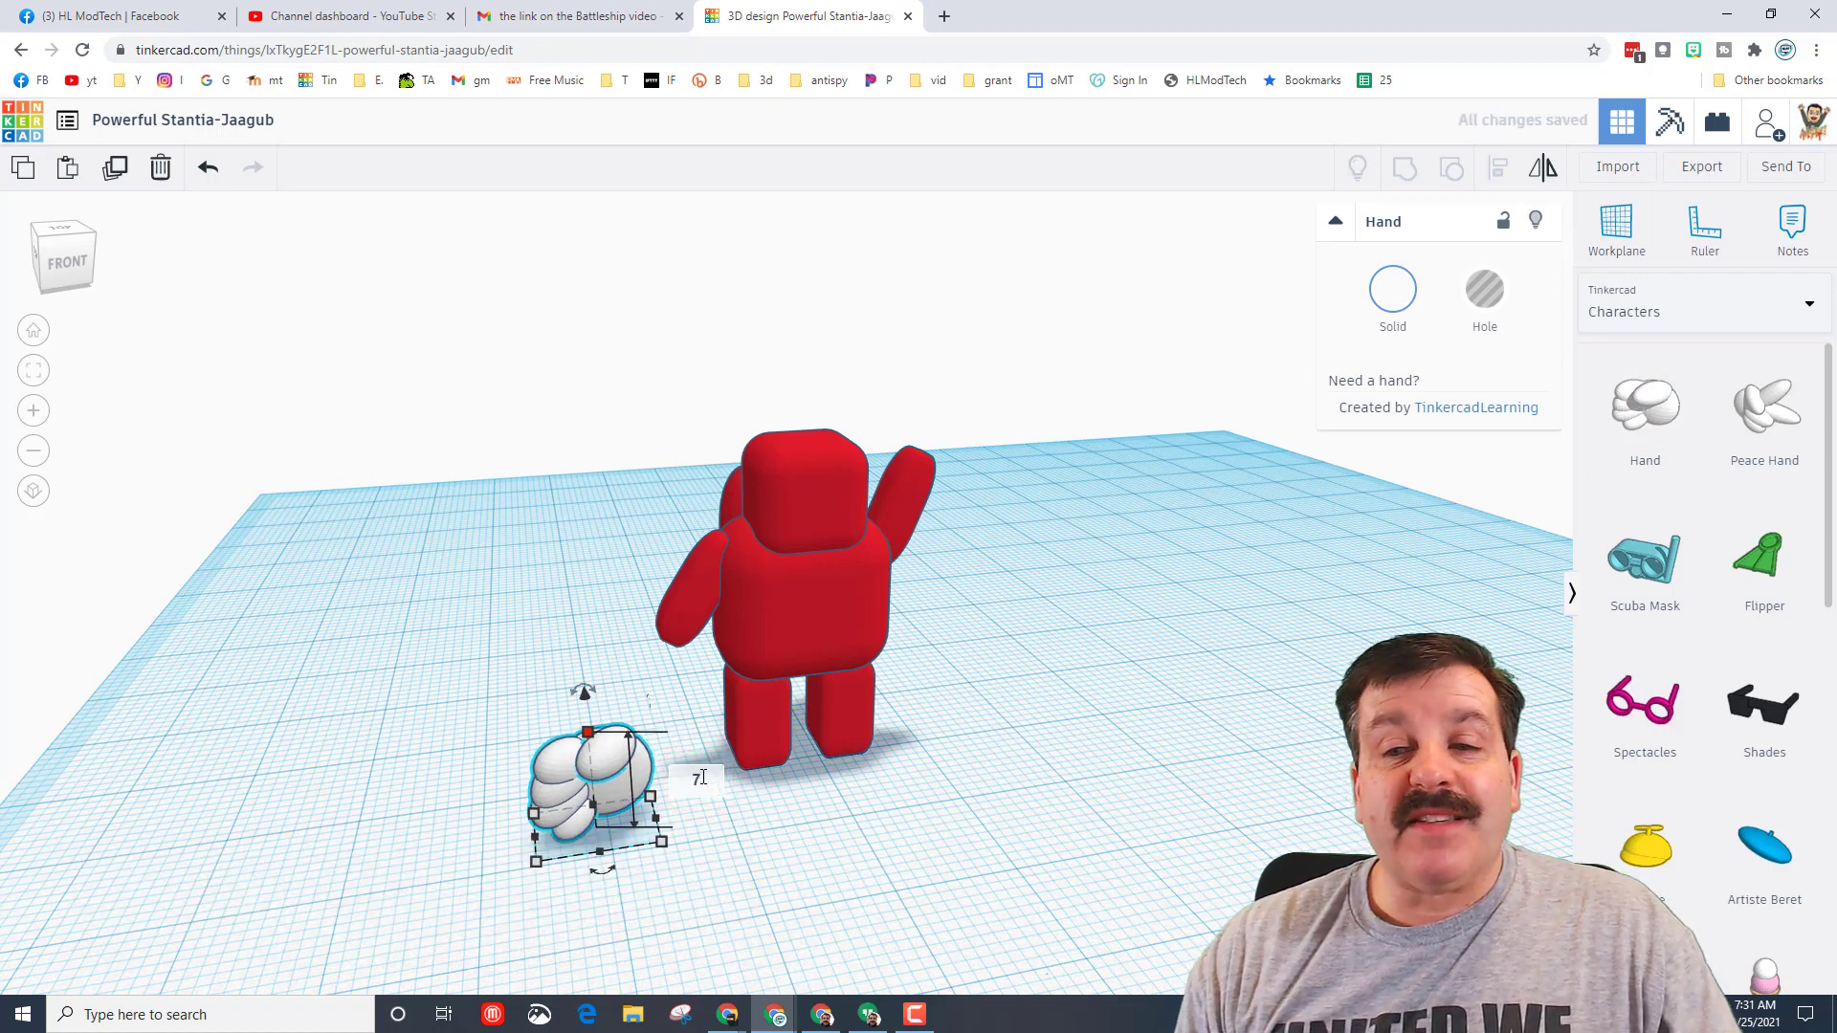
pyautogui.press('Return')
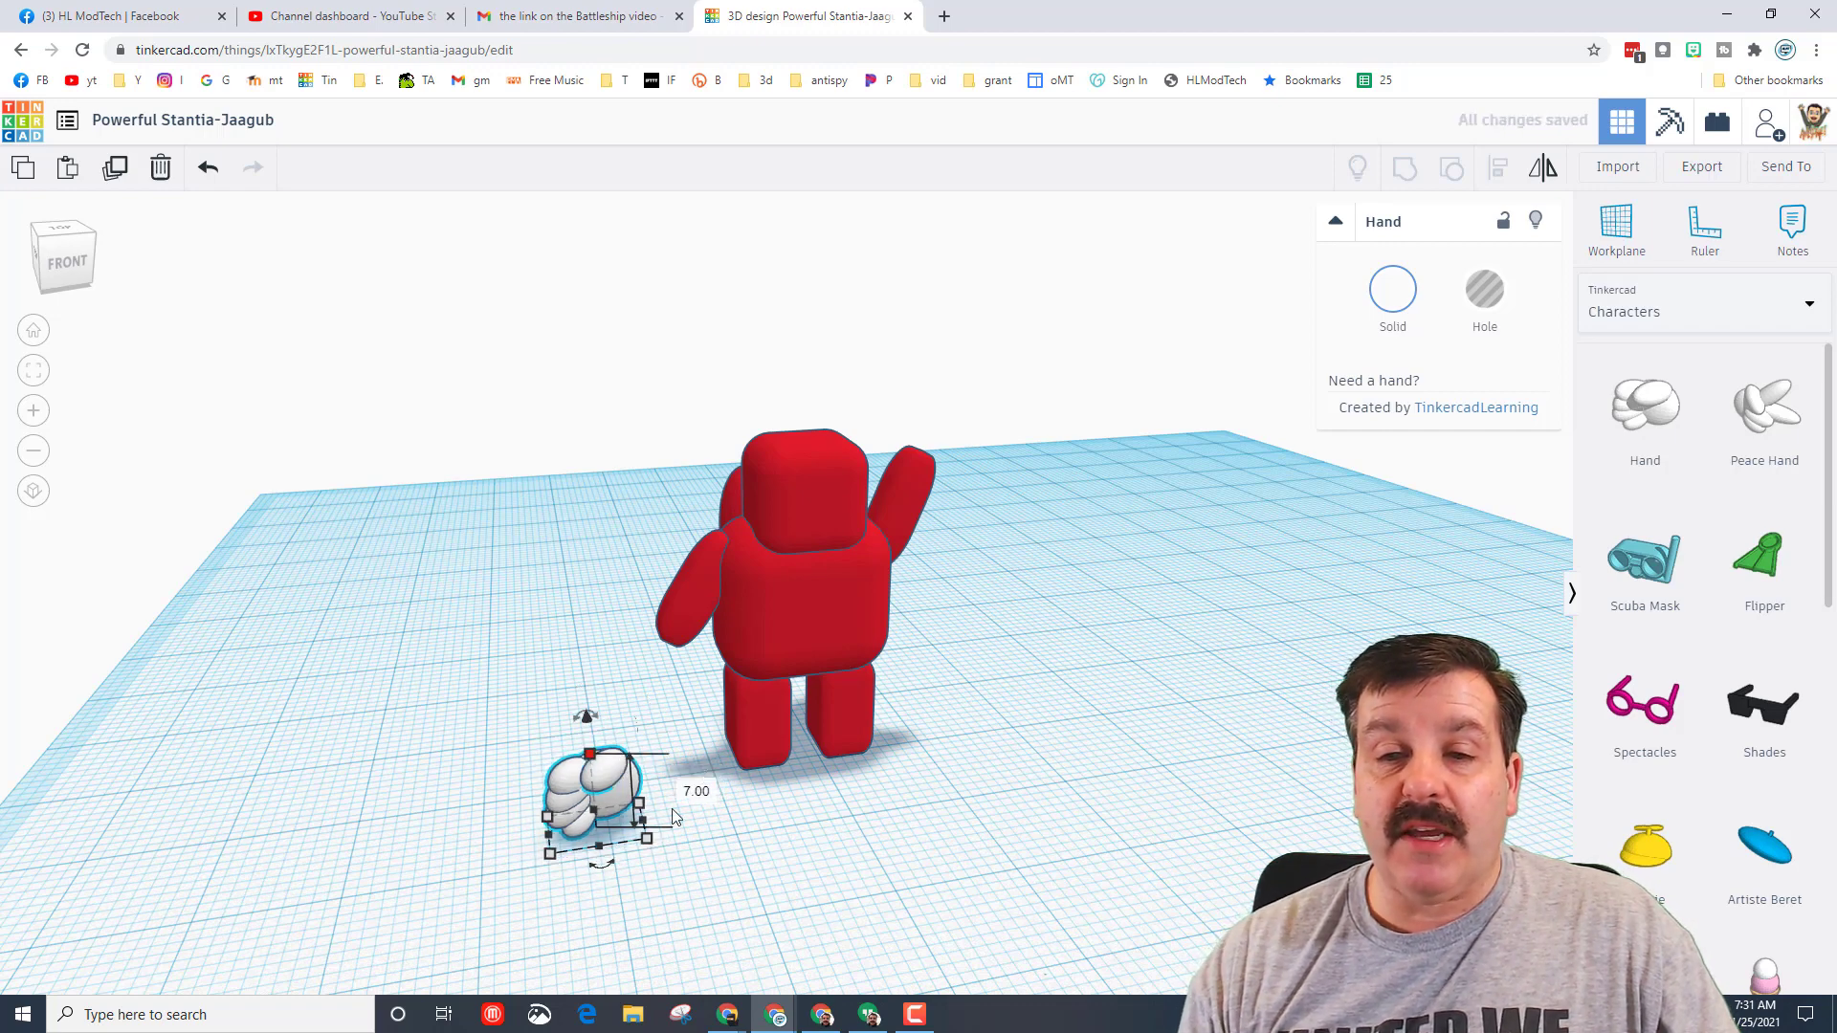
# Move the hand across the workplane until it sits below the robot's lowered arm.
pyautogui.moveTo(571, 835); pyautogui.dragTo(619, 813)
pyautogui.press('Up')
pyautogui.press('Up')
pyautogui.press('Up')
pyautogui.press('Up')
pyautogui.press('Up')
pyautogui.press('Up')
pyautogui.press('Up')
pyautogui.press('Up')
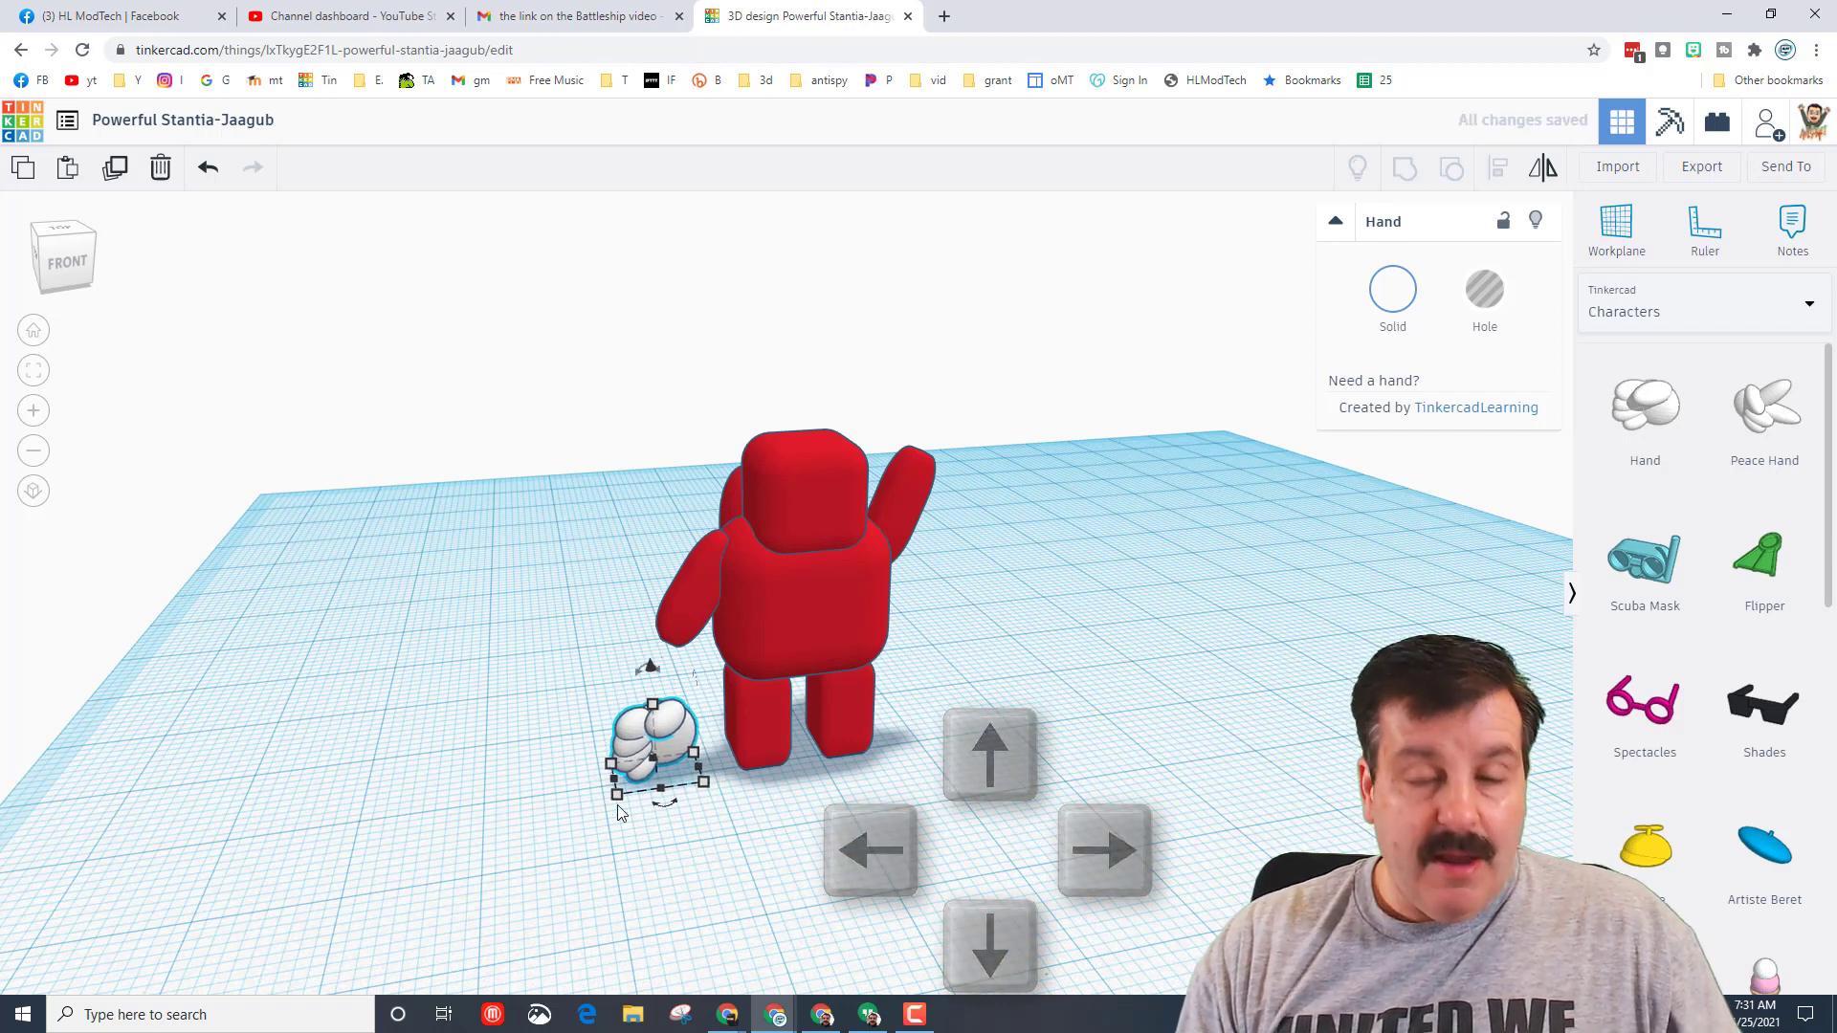
pyautogui.press('Up')
pyautogui.press('Up')
# Raise the hand off the workplane and nudge it onto the end of the robot's lowered arm.
pyautogui.hotkey('ctrl', 'Up')
pyautogui.hotkey('ctrl', 'Up')
pyautogui.hotkey('ctrl', 'Up')
pyautogui.hotkey('ctrl', 'Up')
pyautogui.hotkey('ctrl', 'Up')
pyautogui.hotkey('ctrl', 'Up')
pyautogui.hotkey('ctrl', 'Up')
pyautogui.hotkey('ctrl', 'Up')
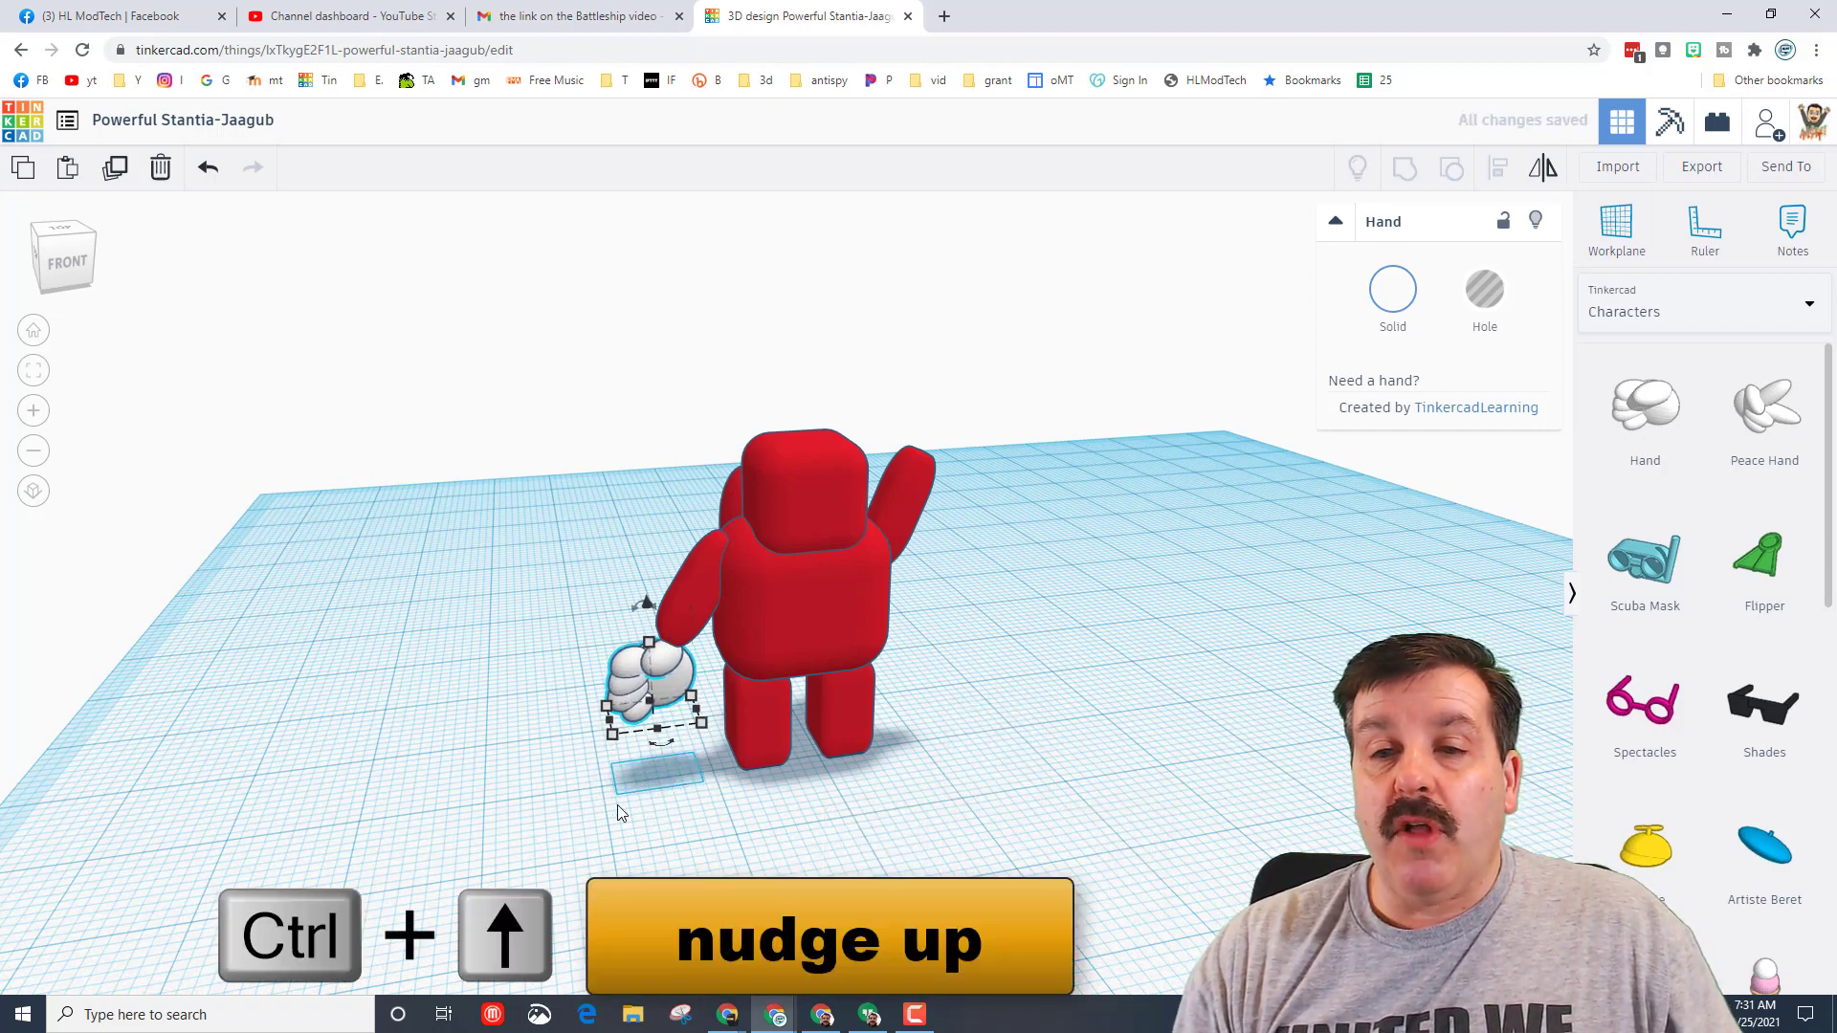
pyautogui.press('Left')
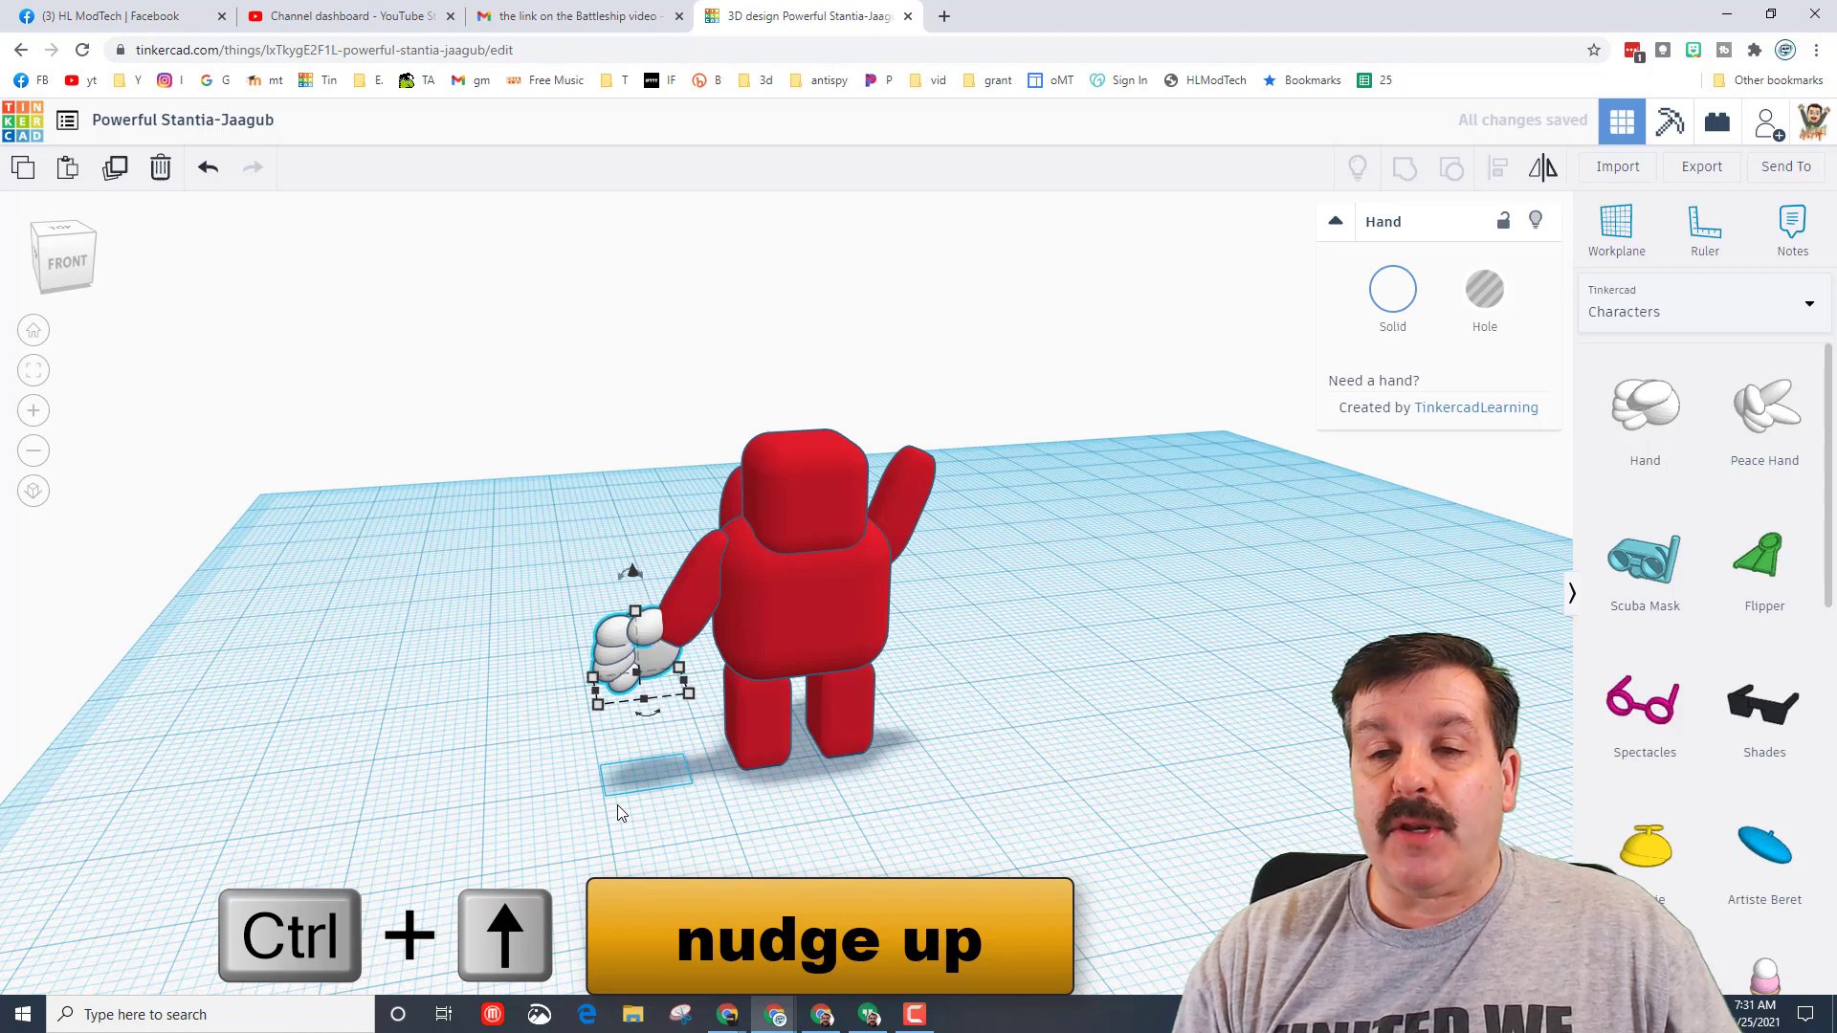
pyautogui.press('Down')
pyautogui.hotkey('ctrl', 'Up')
pyautogui.hotkey('ctrl', 'Up')
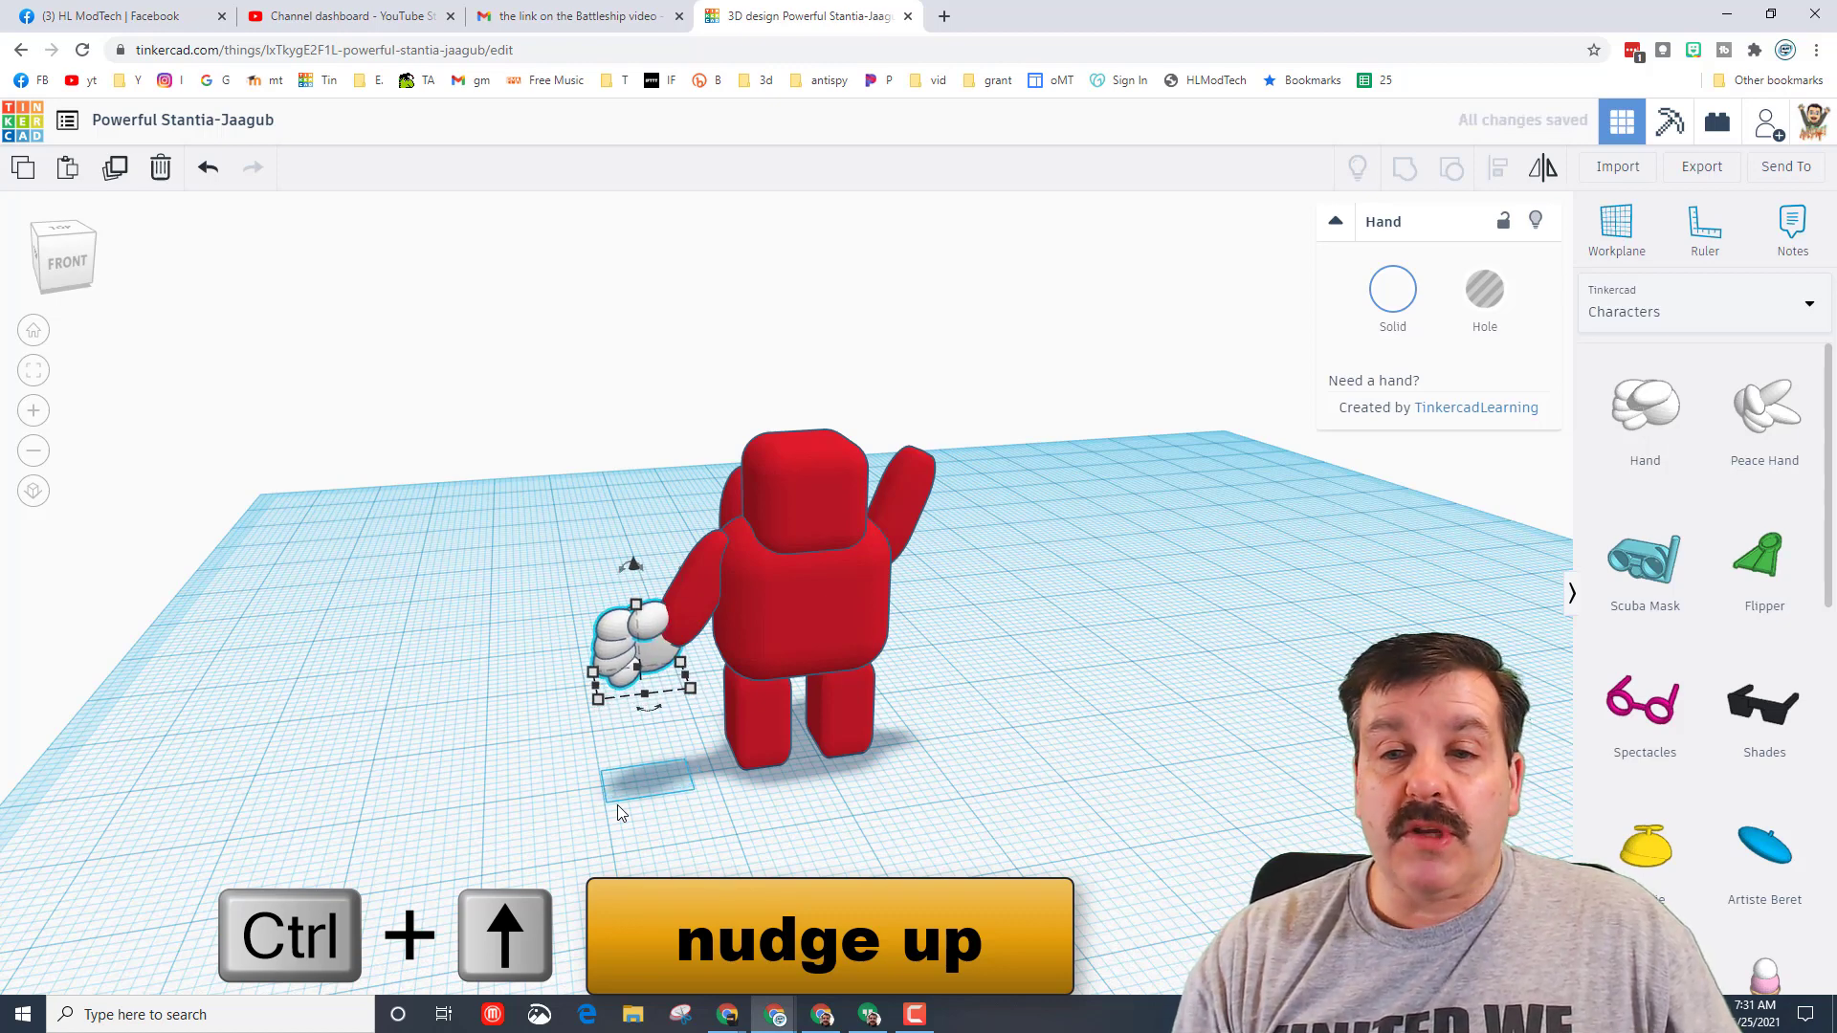
pyautogui.hotkey('ctrl', 'Down')
pyautogui.hotkey('ctrl', 'Down')
pyautogui.press('Down')
pyautogui.press('Up')
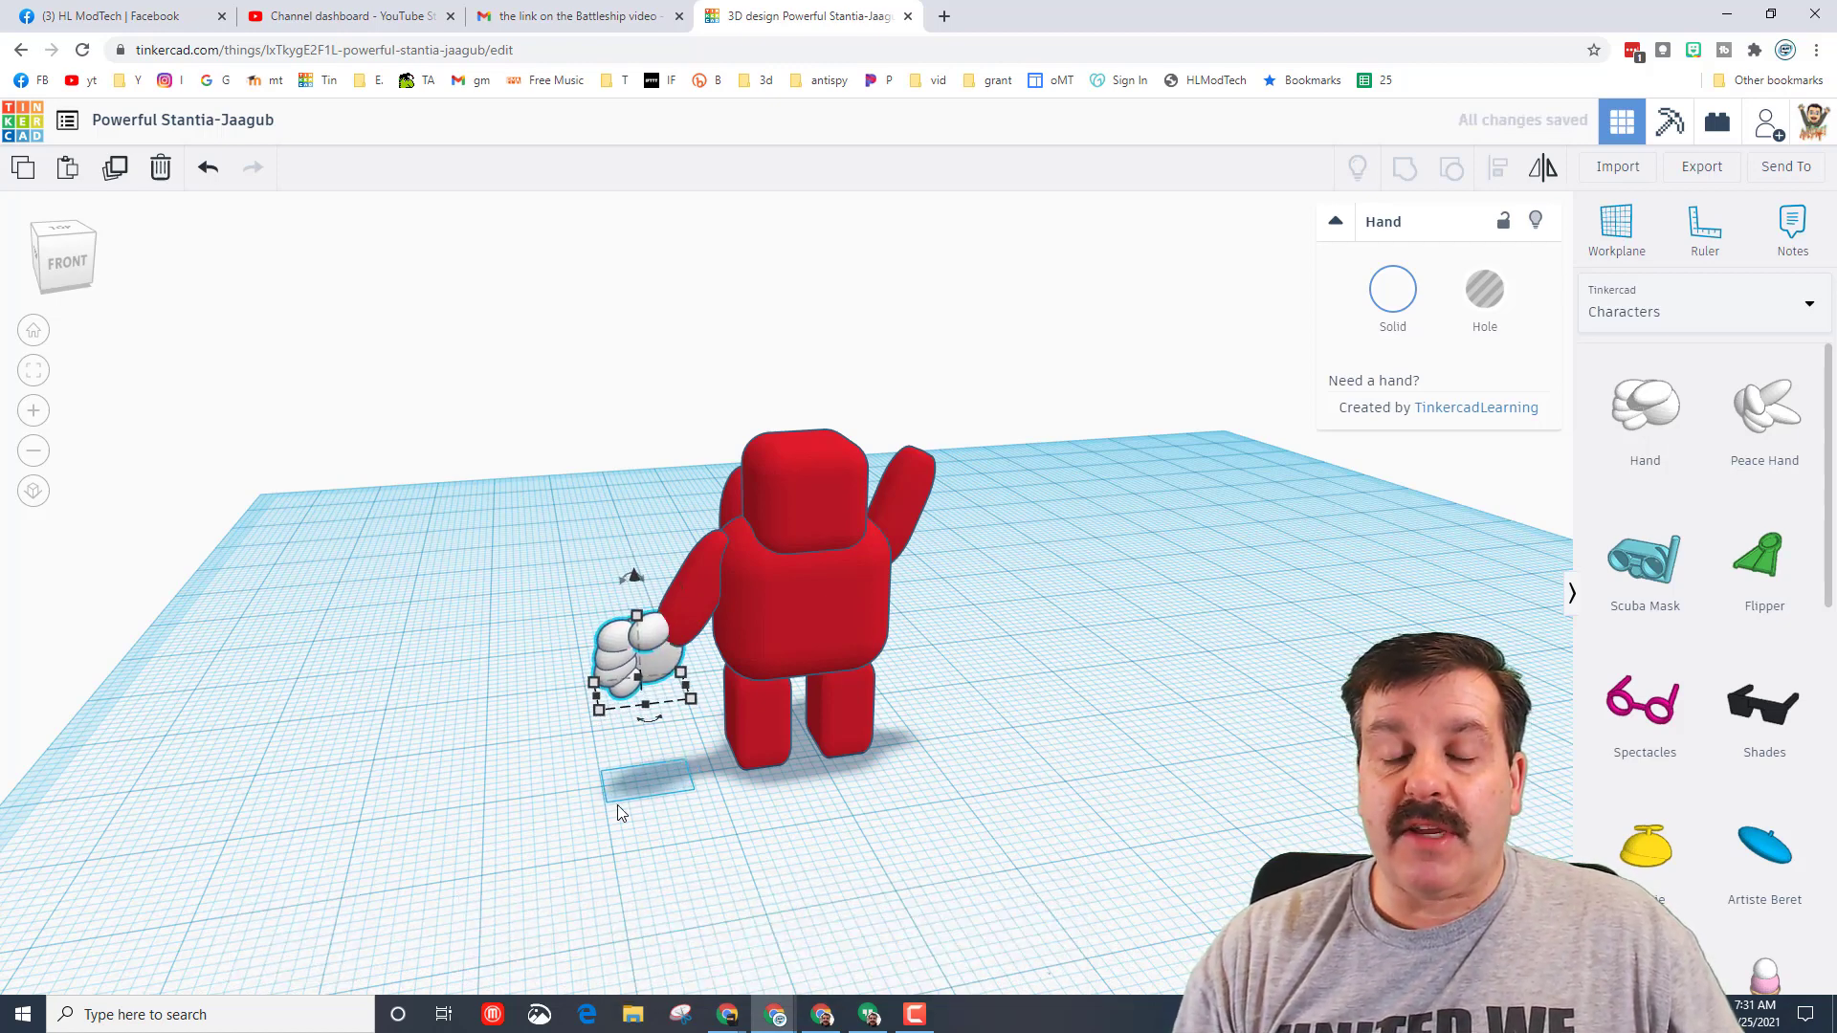
# Rotate the hand 45° so it lines up with the slant of the lowered arm.
pyautogui.click(42, 247)
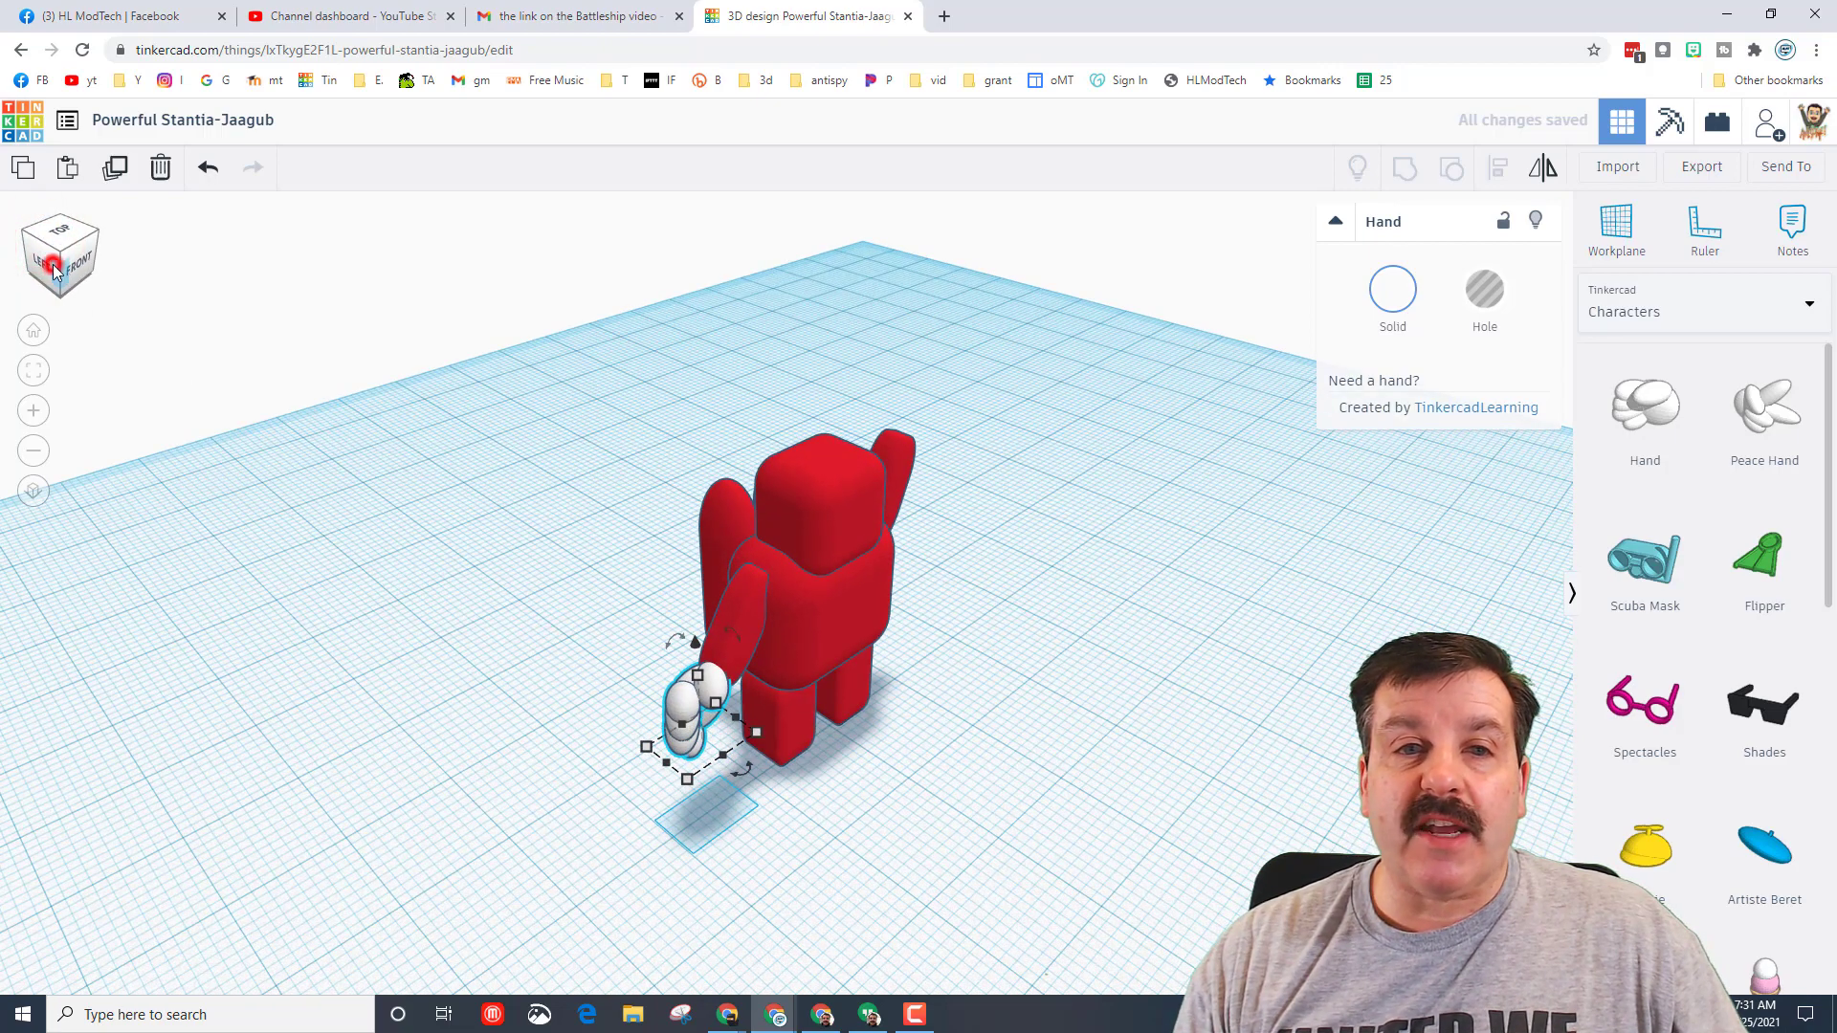
pyautogui.click(52, 268)
pyautogui.click(46, 259)
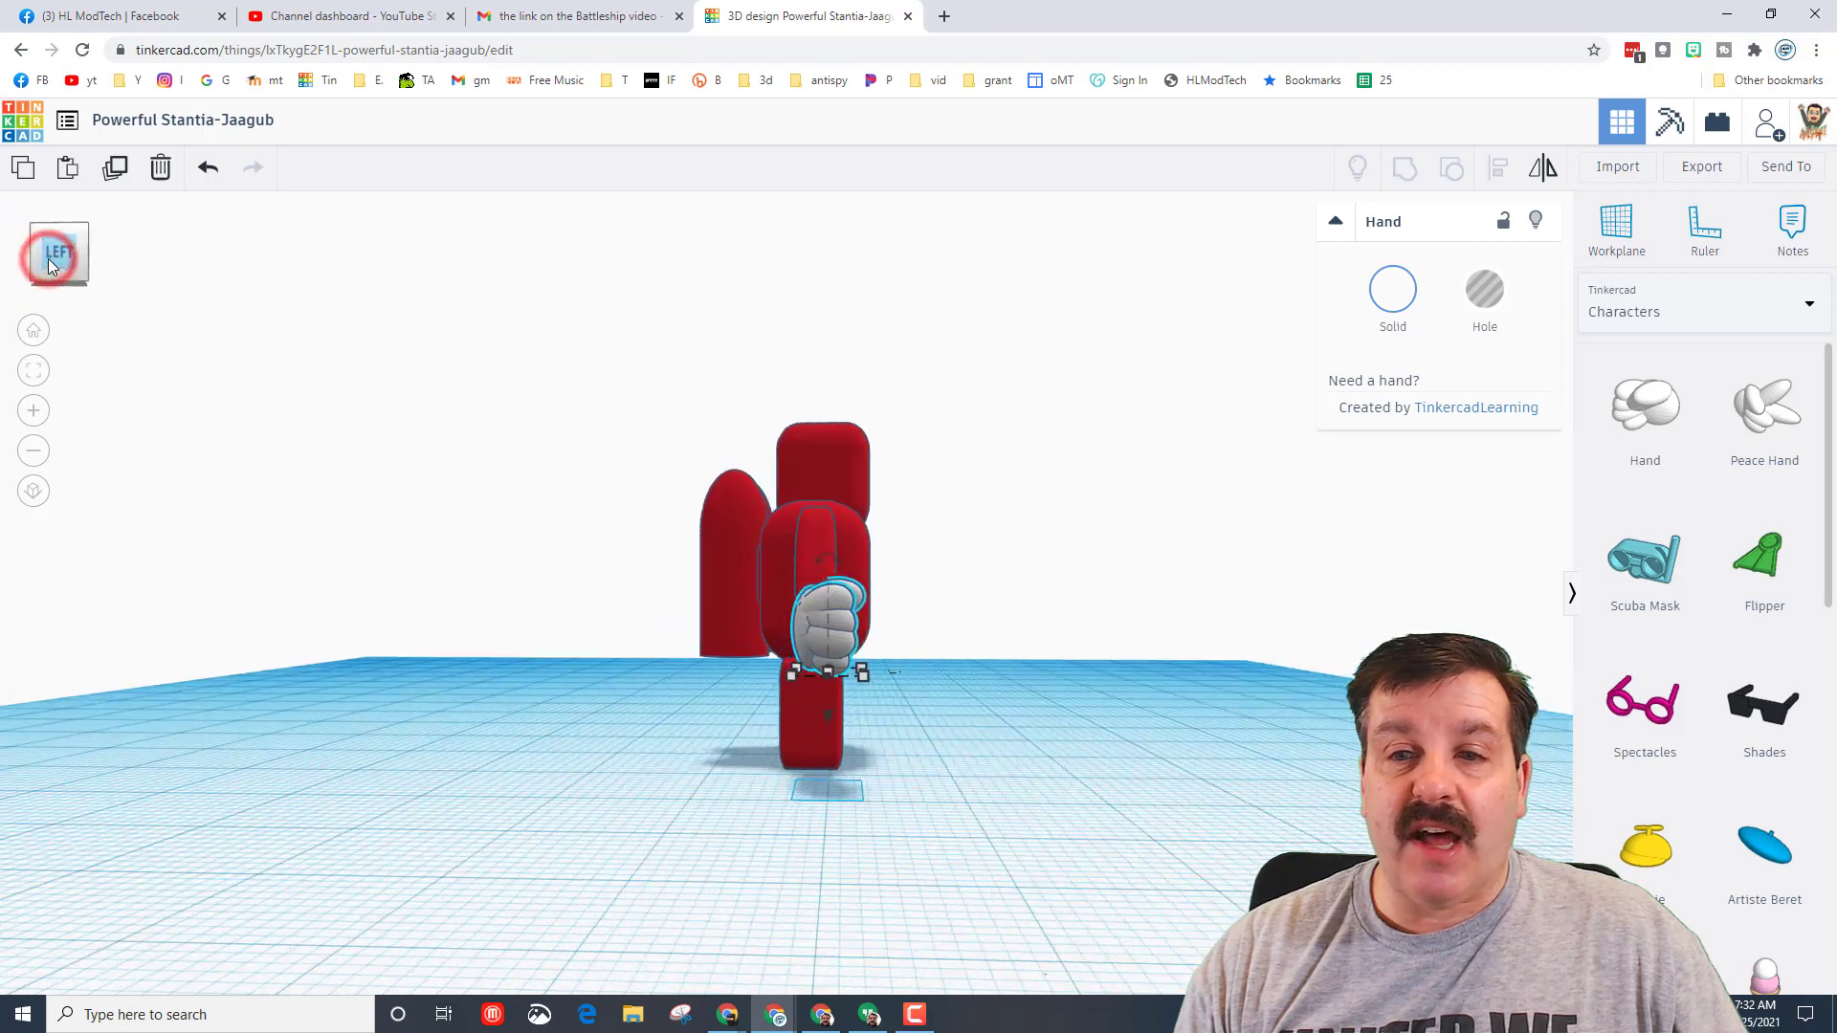
pyautogui.click(33, 229)
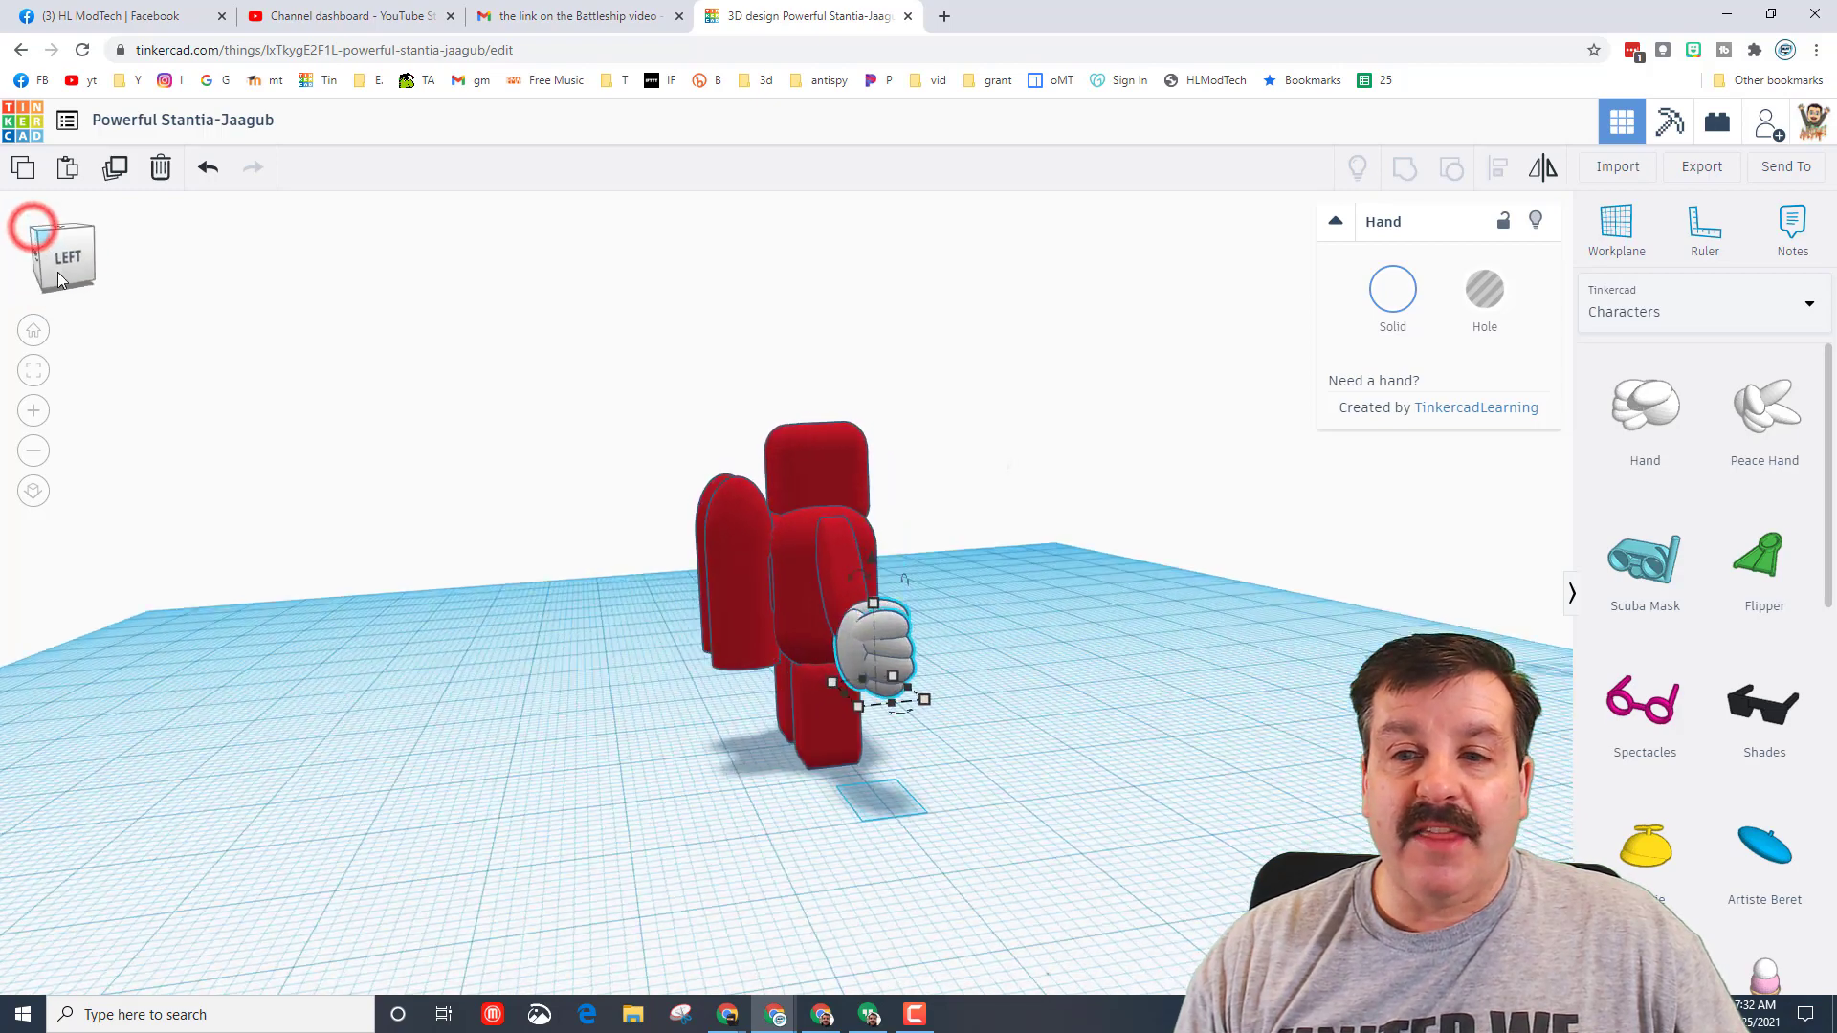
pyautogui.moveTo(969, 619)
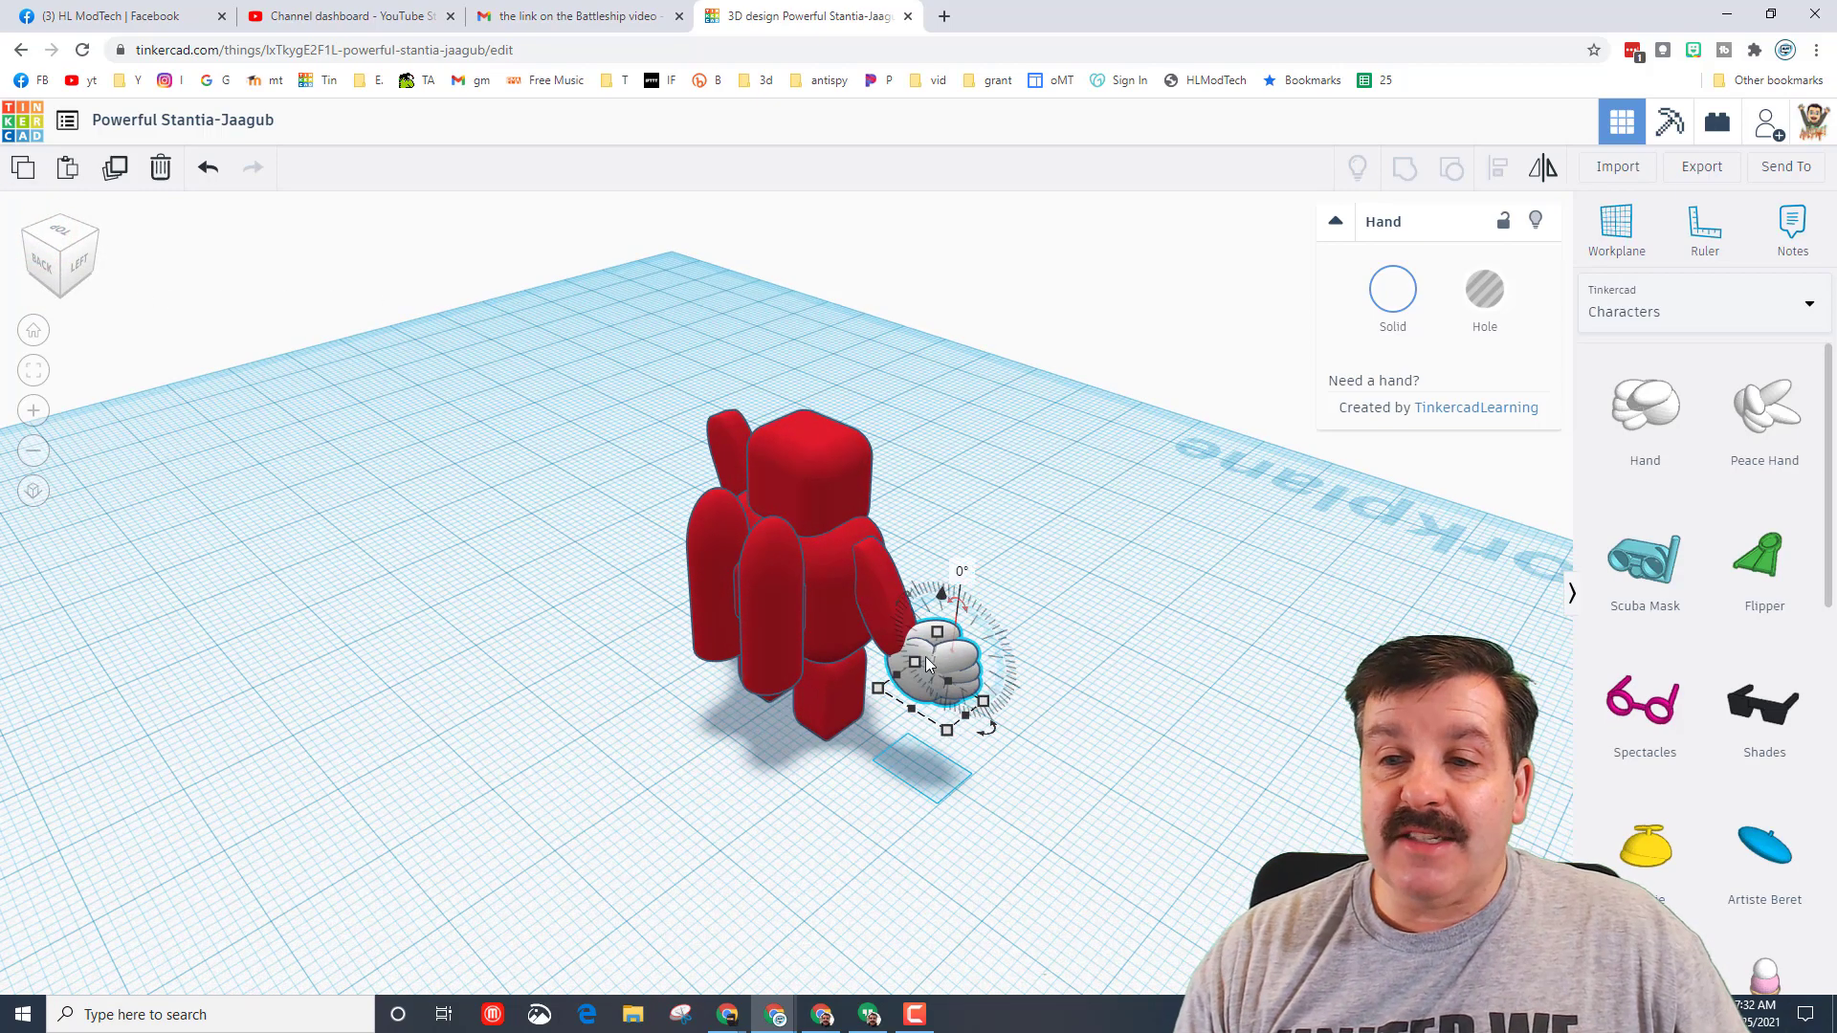
pyautogui.click(966, 613)
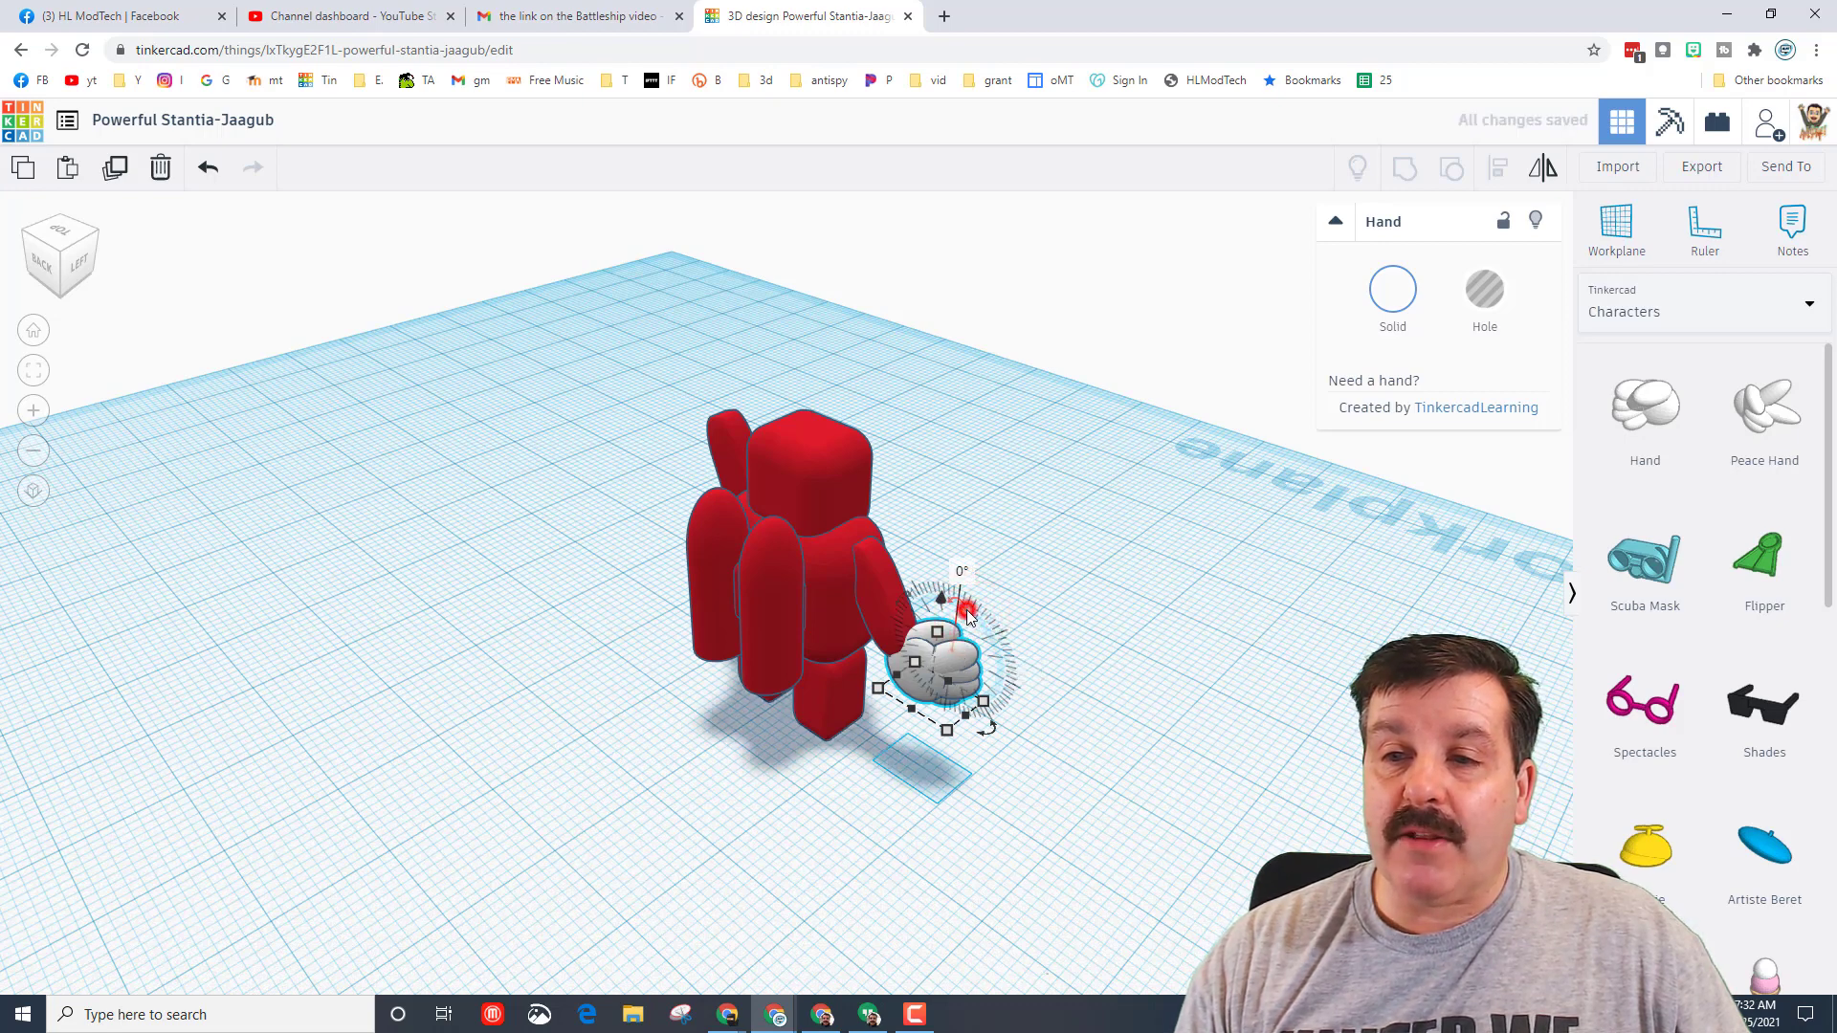
pyautogui.moveTo(969, 617); pyautogui.dragTo(978, 656)
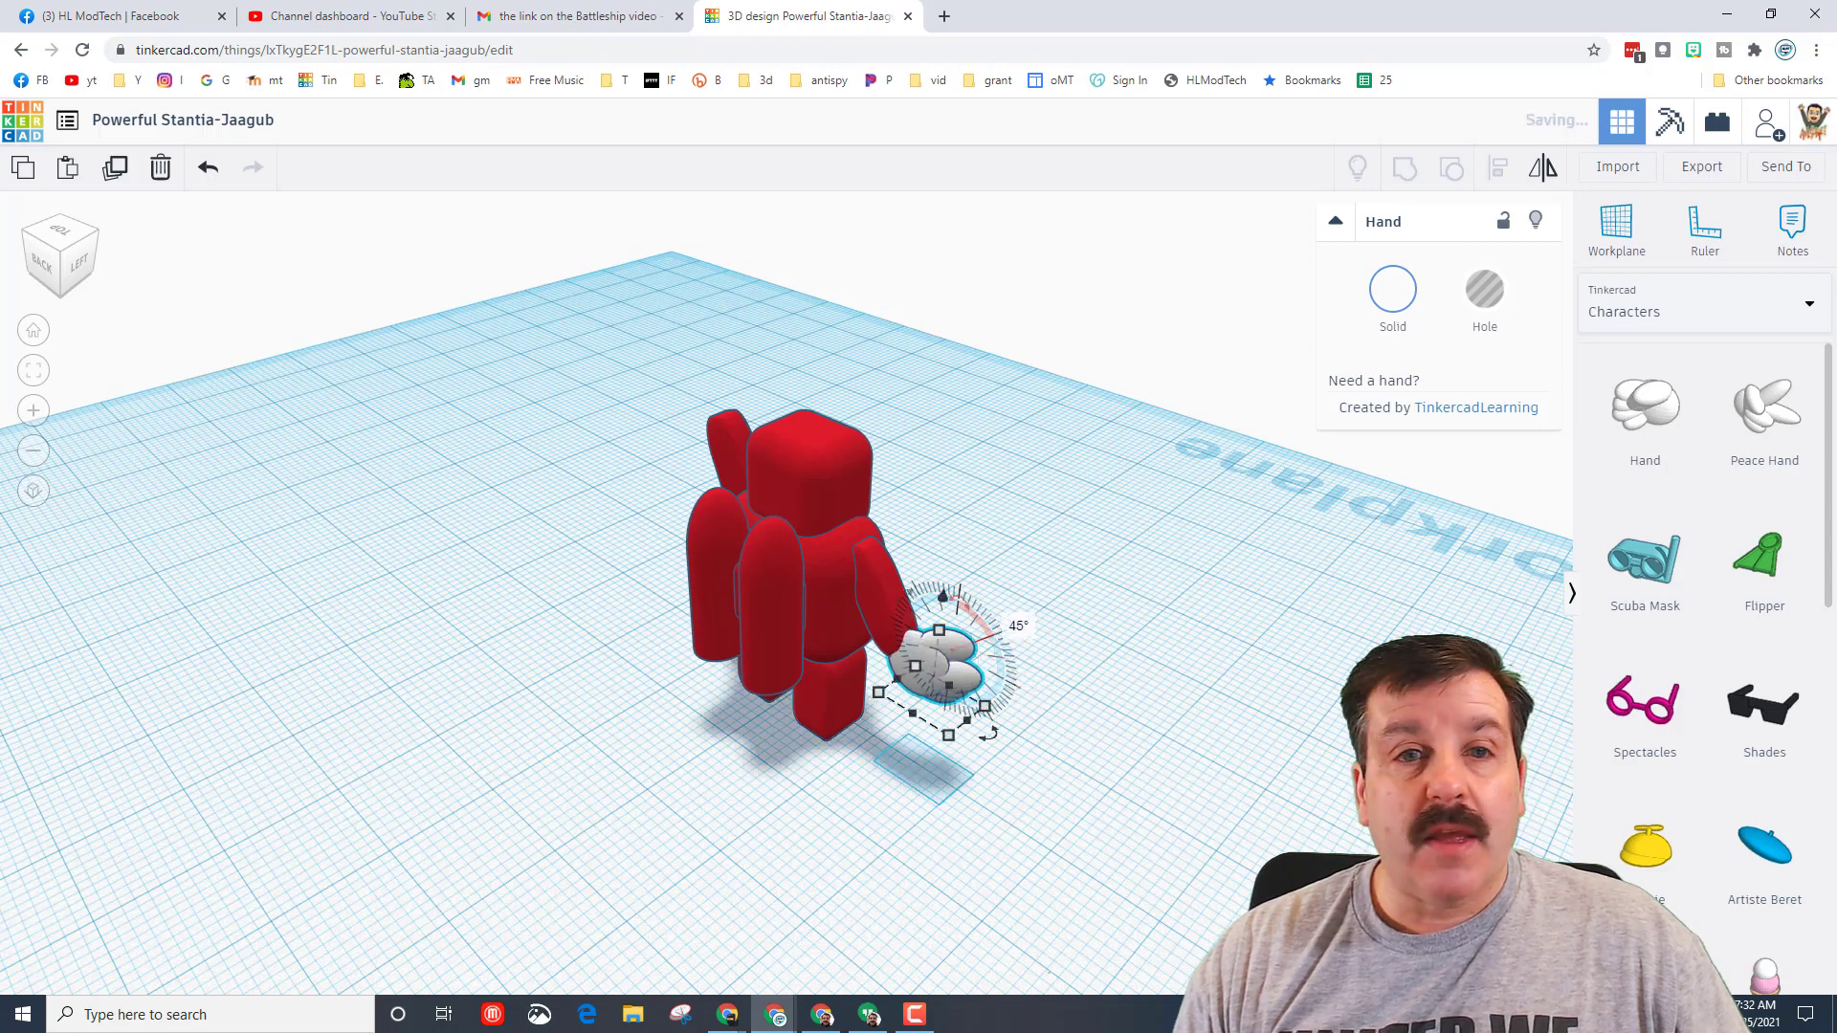
# Shrink the hand on the lowered arm proportionally to a footprint of about 6.9 by 4.6.
pyautogui.click(89, 239)
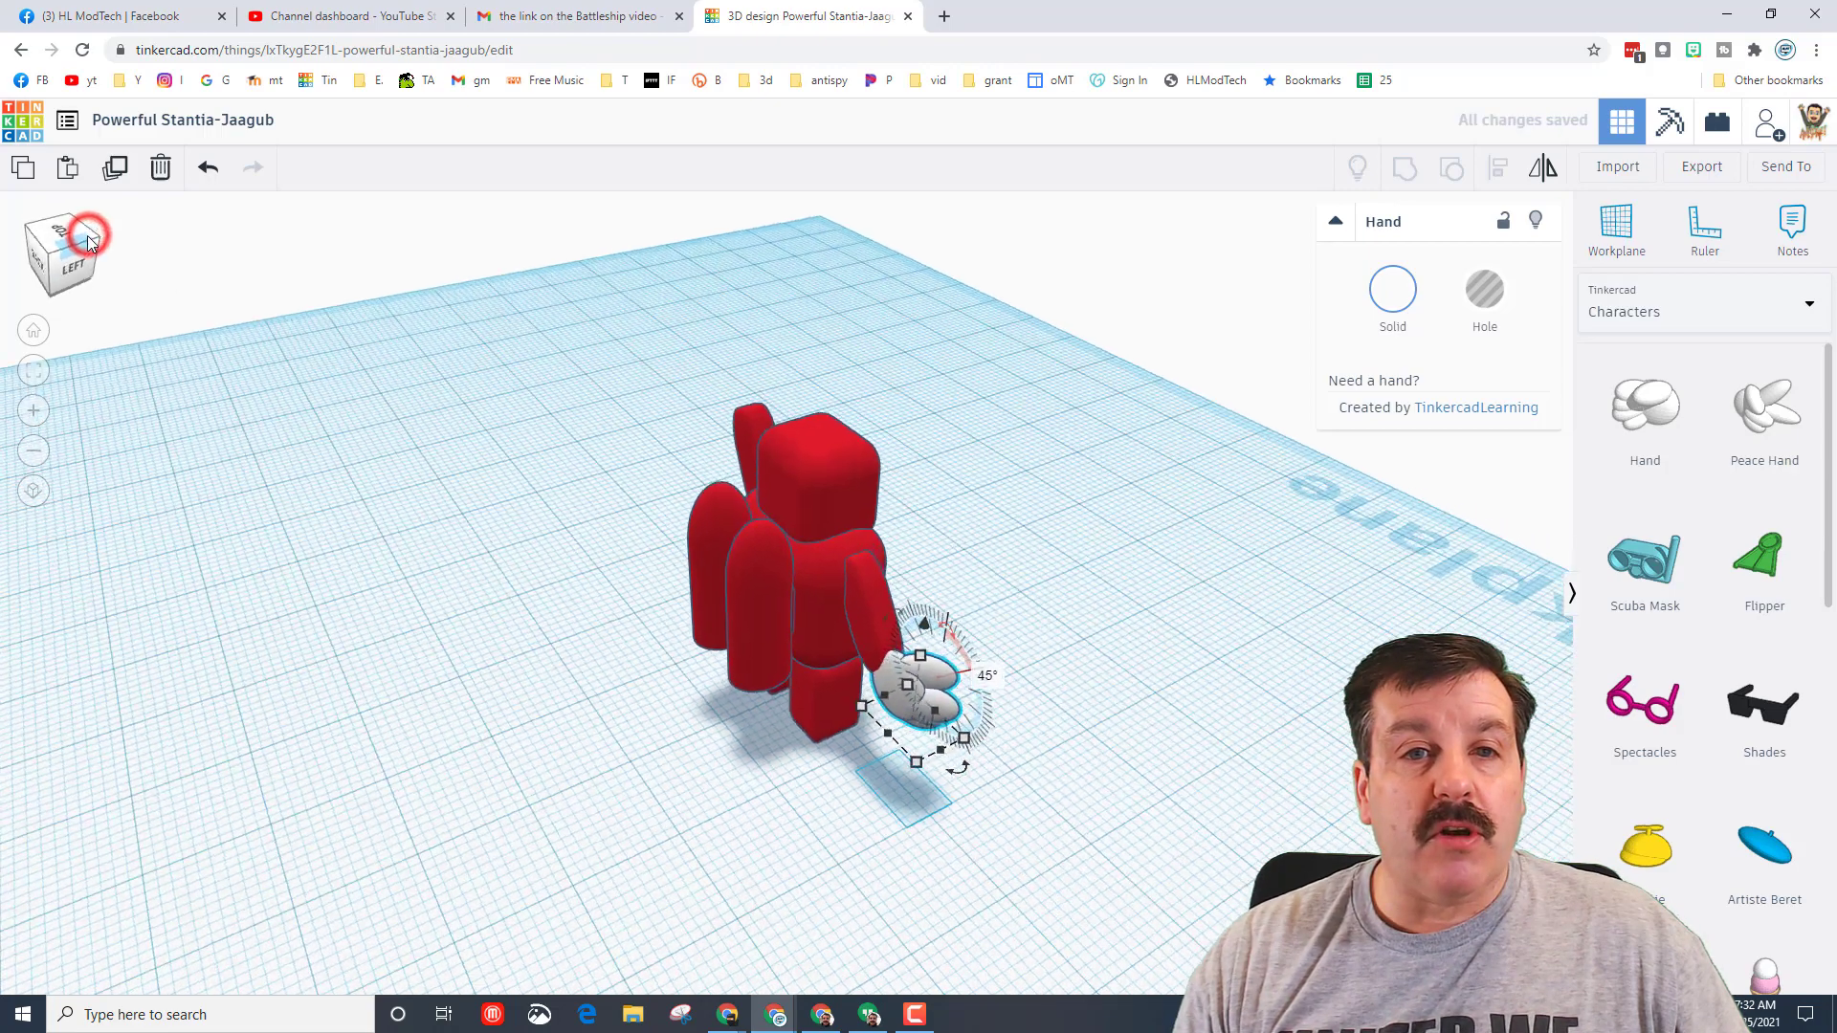
pyautogui.click(83, 253)
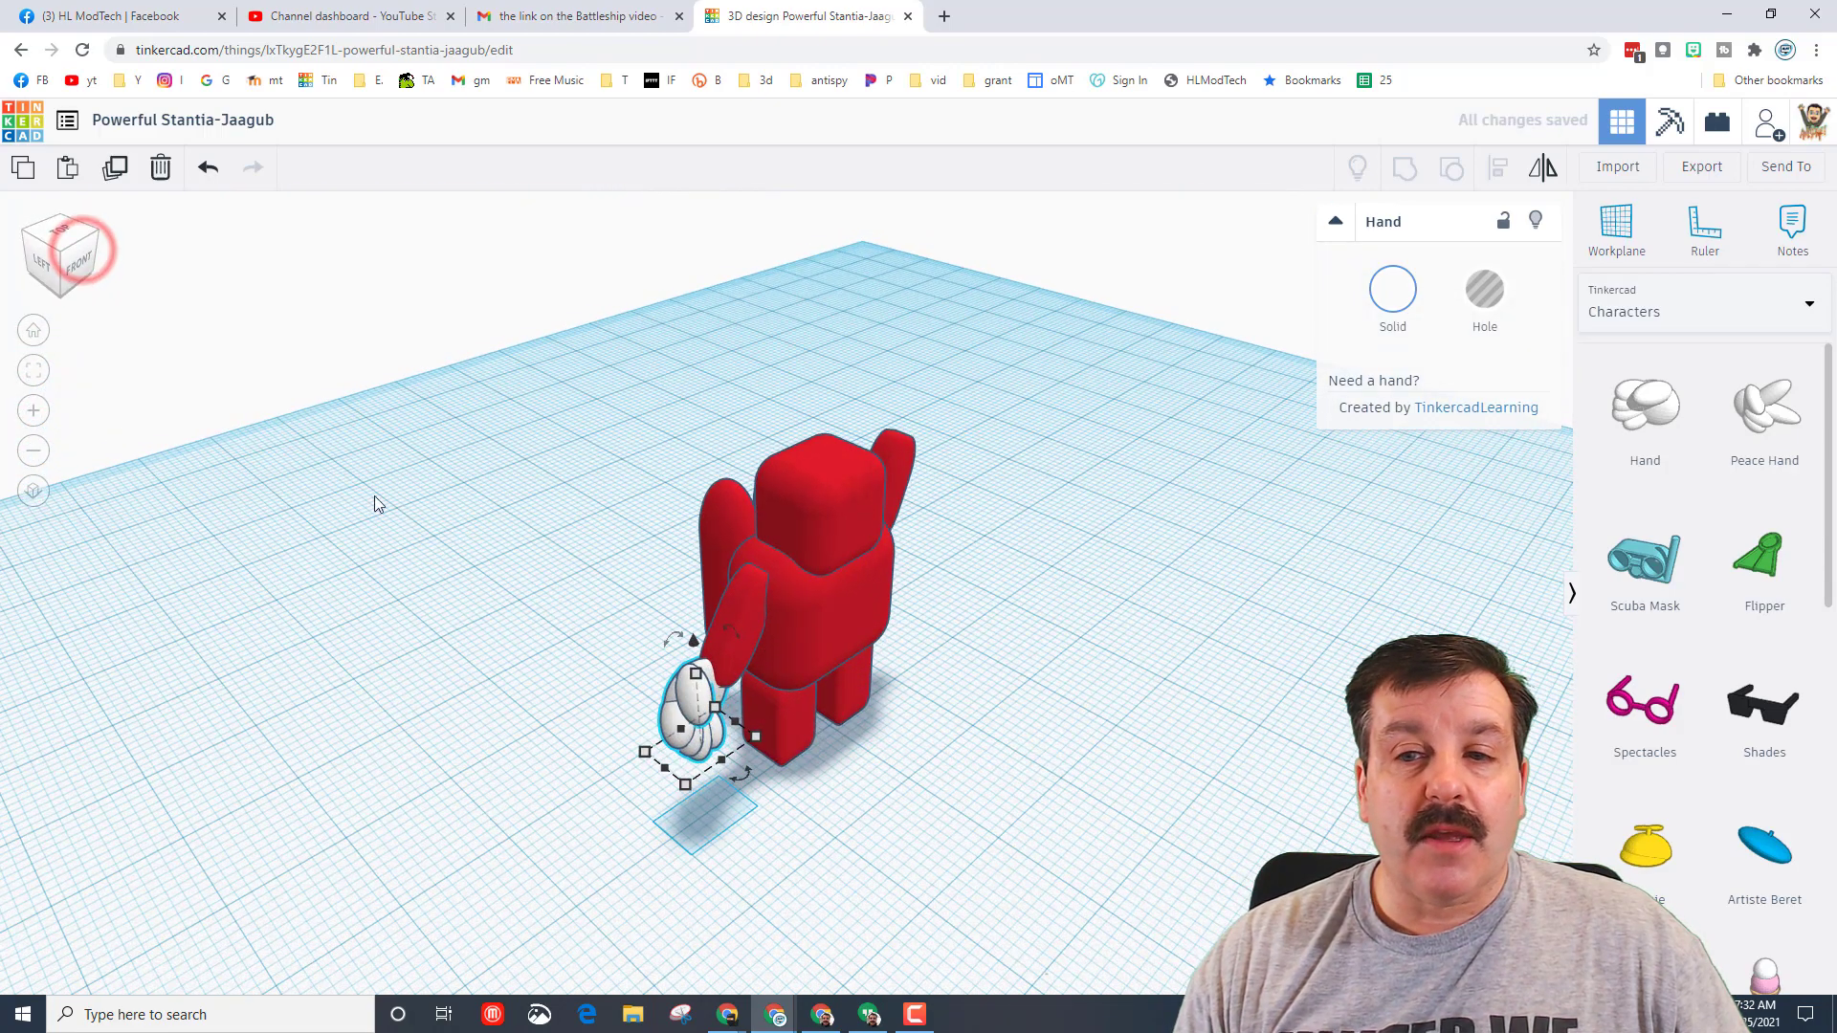
pyautogui.click(475, 525)
pyautogui.moveTo(842, 703); pyautogui.dragTo(576, 629, button='right')
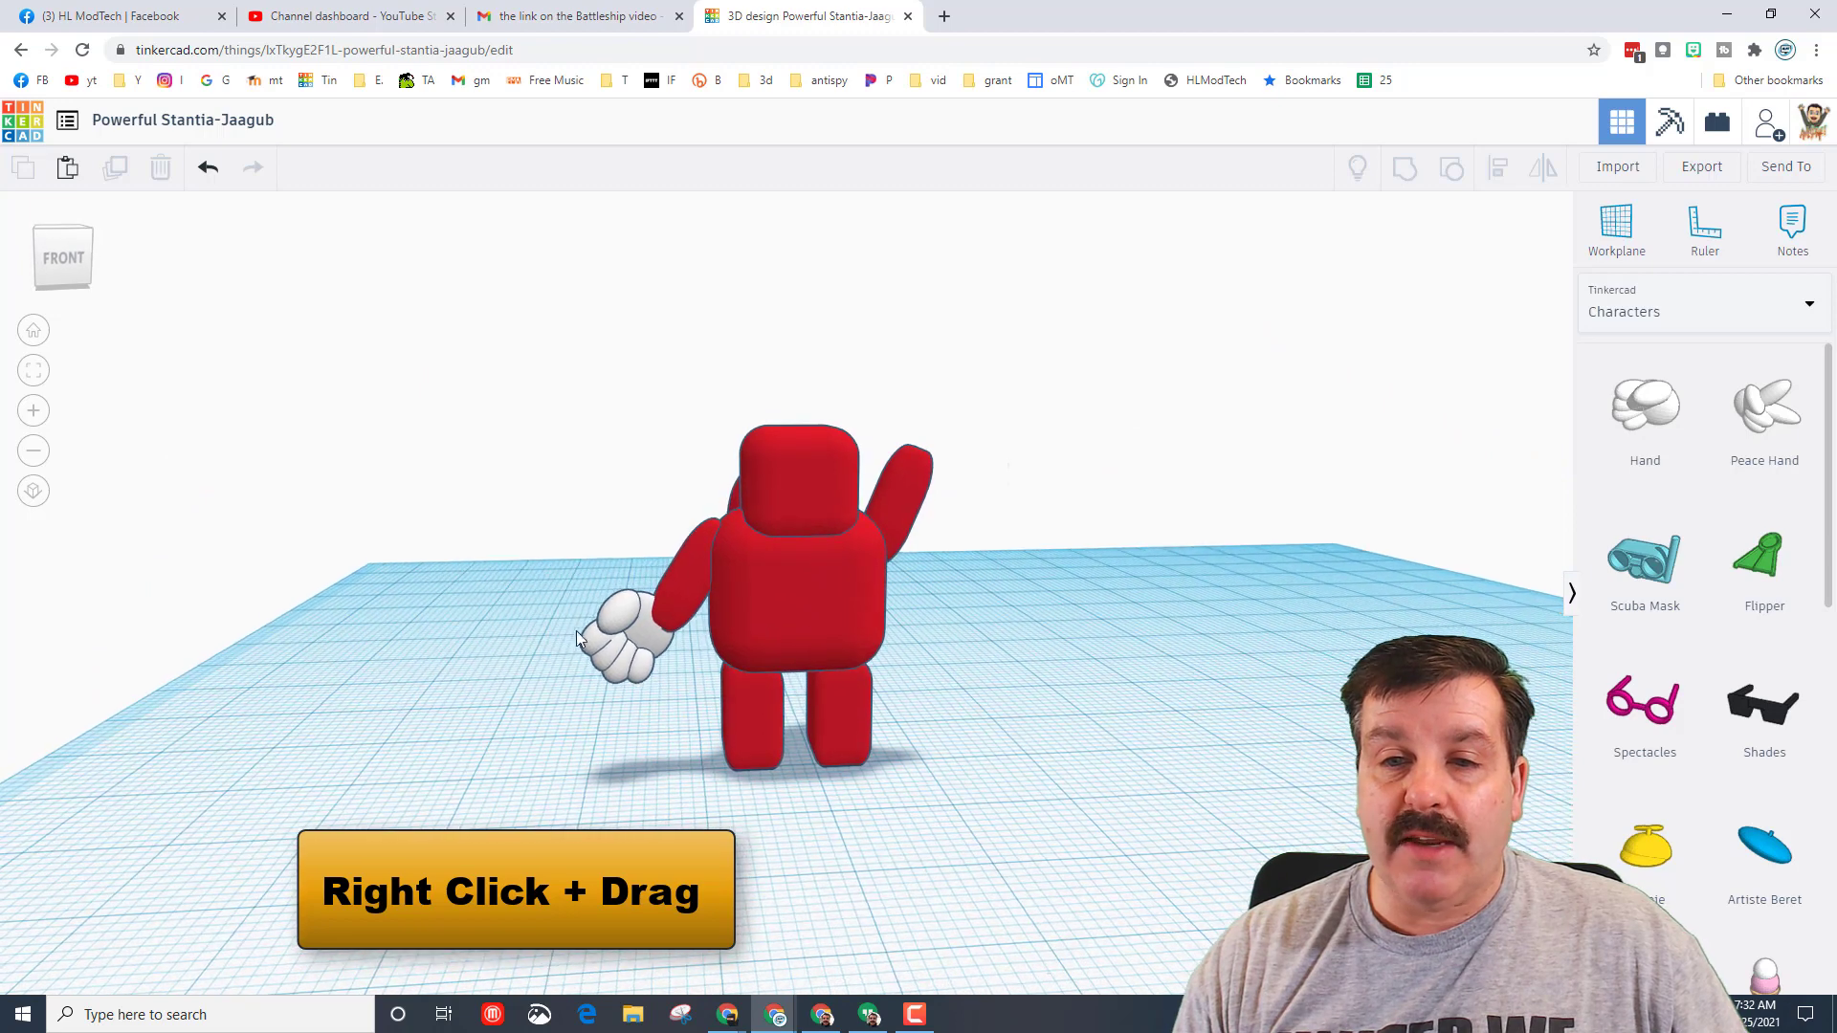
pyautogui.click(623, 643)
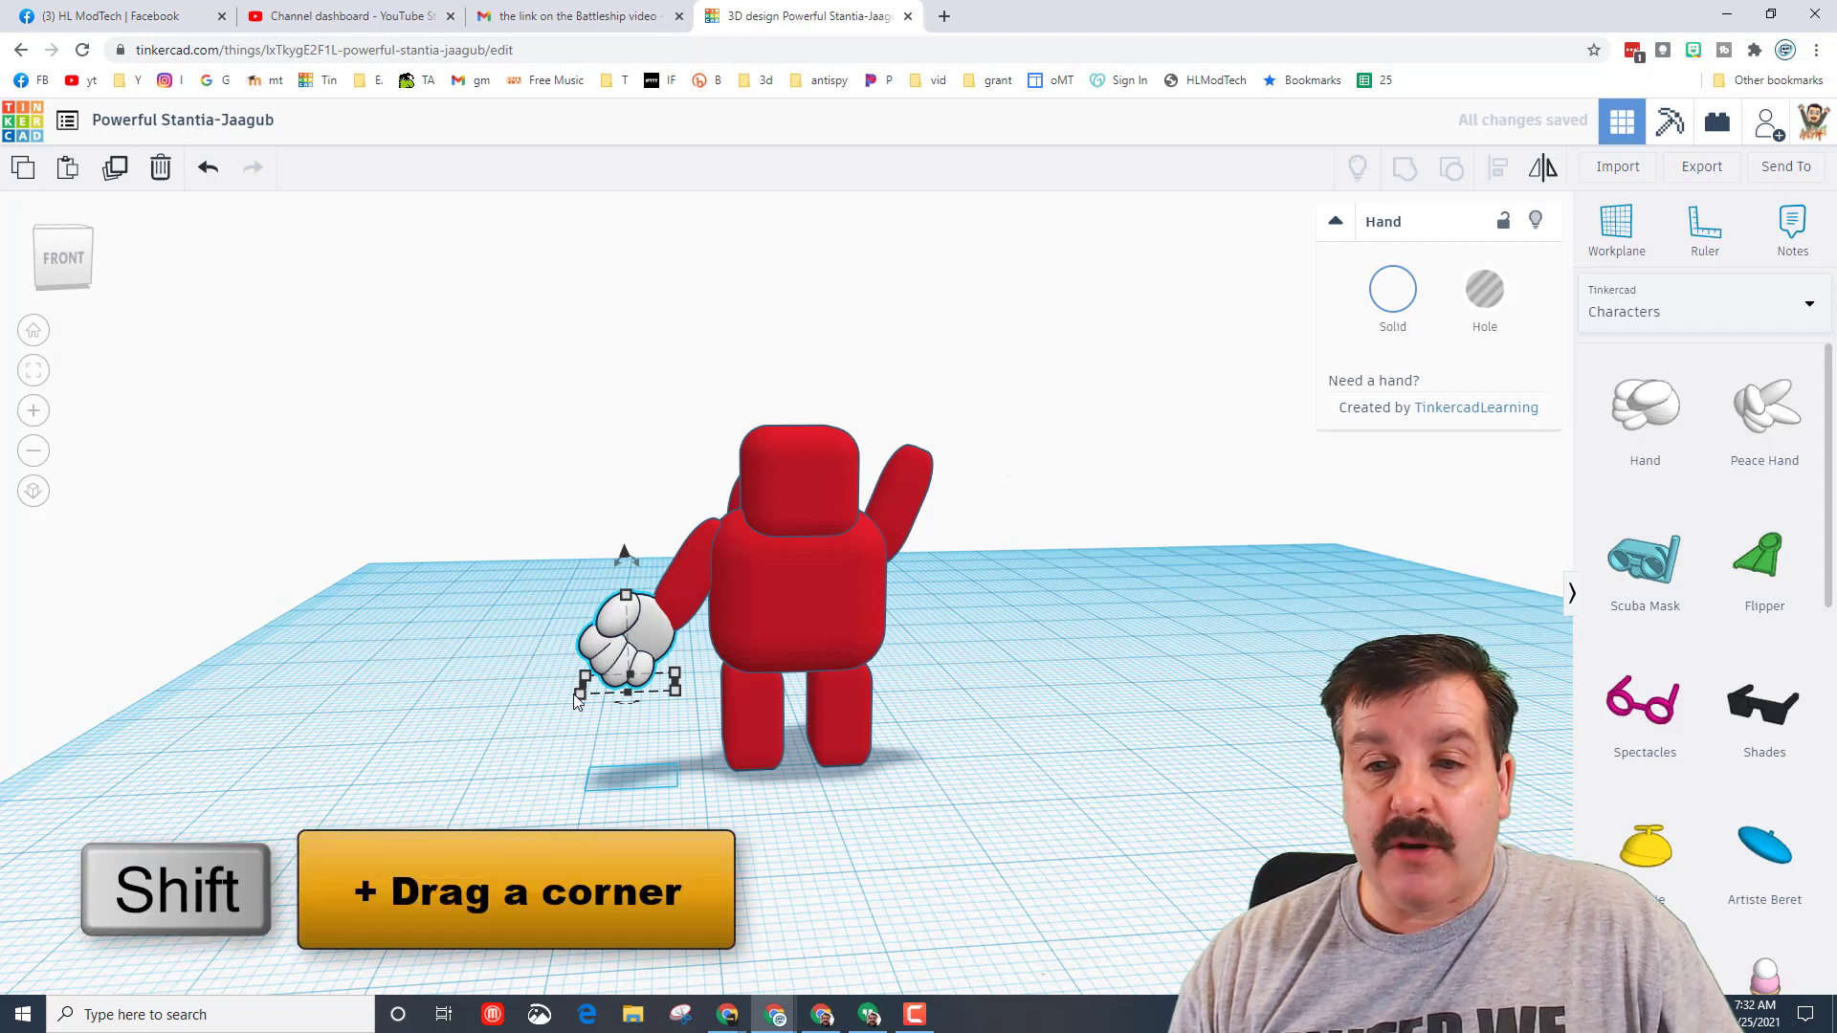
pyautogui.keyDown('shift'); pyautogui.moveTo(579, 698); pyautogui.dragTo(593, 700); pyautogui.keyUp('shift')
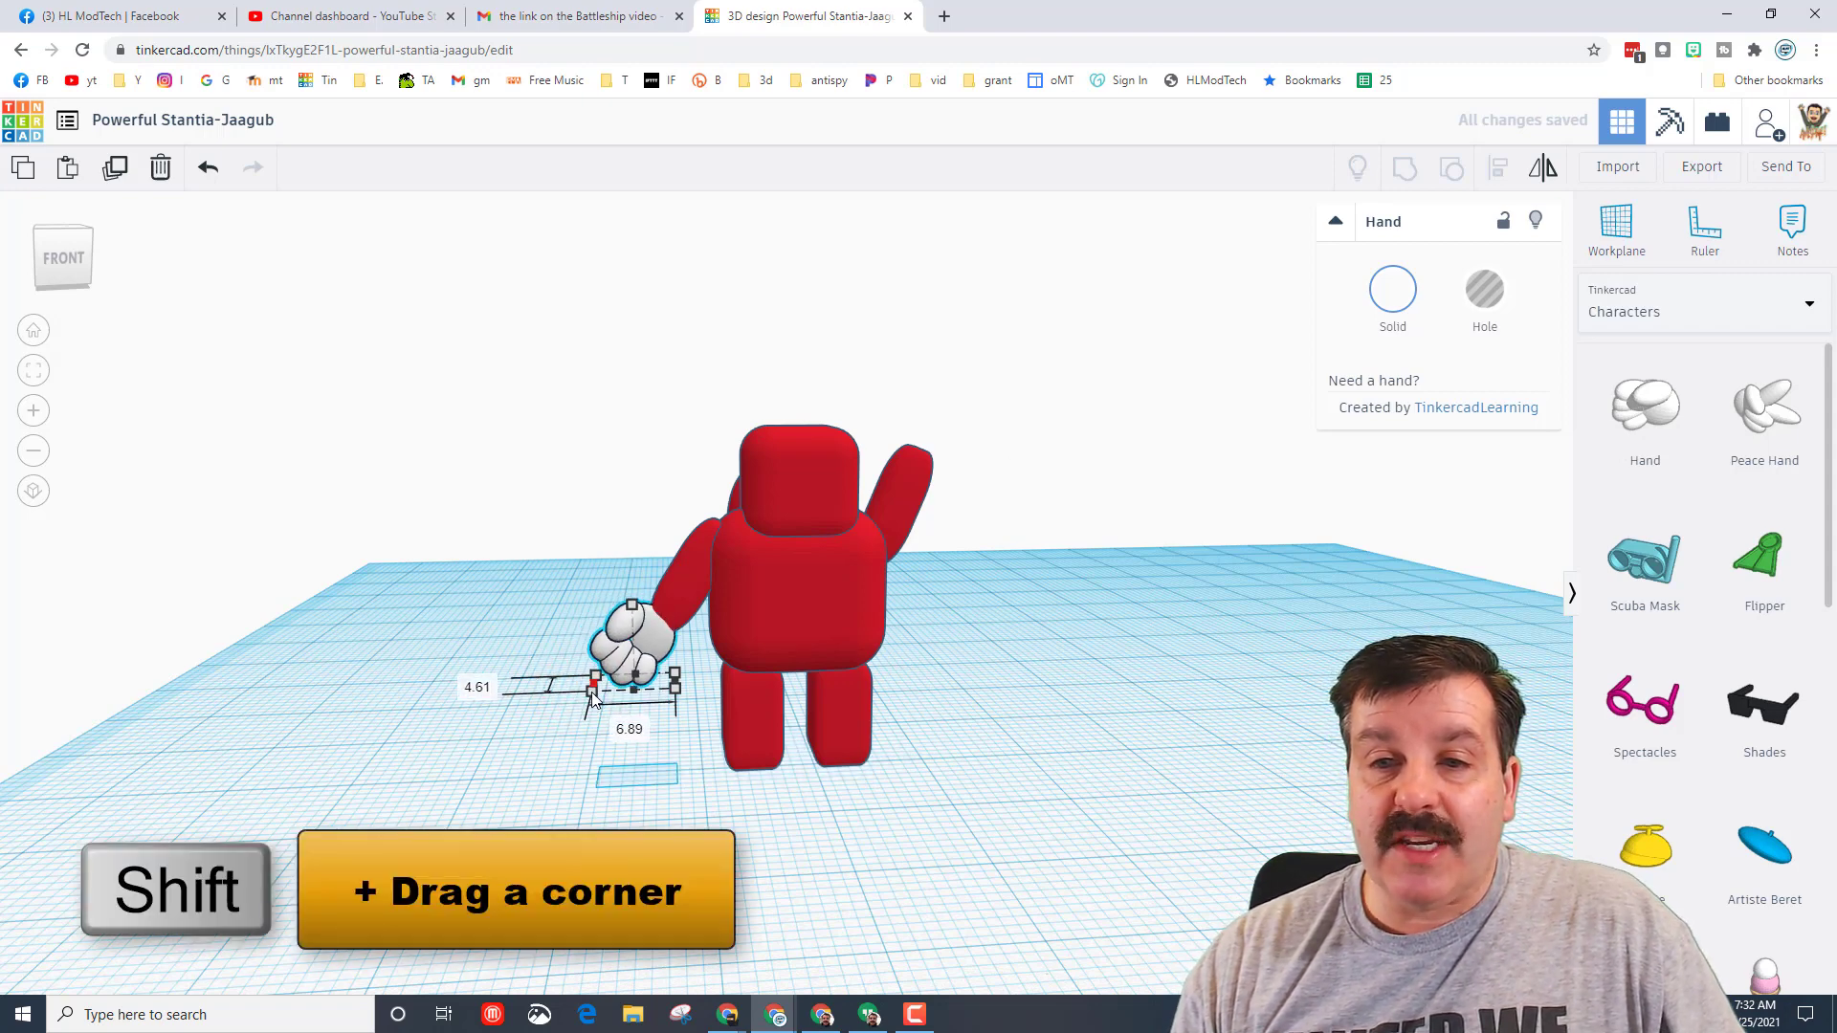
pyautogui.click(746, 828)
# Add a Peace Hand beside the robot's raised-arm side and rotate it 90° so its fingers point upward.
pyautogui.moveTo(877, 759); pyautogui.dragTo(773, 776, button='right')
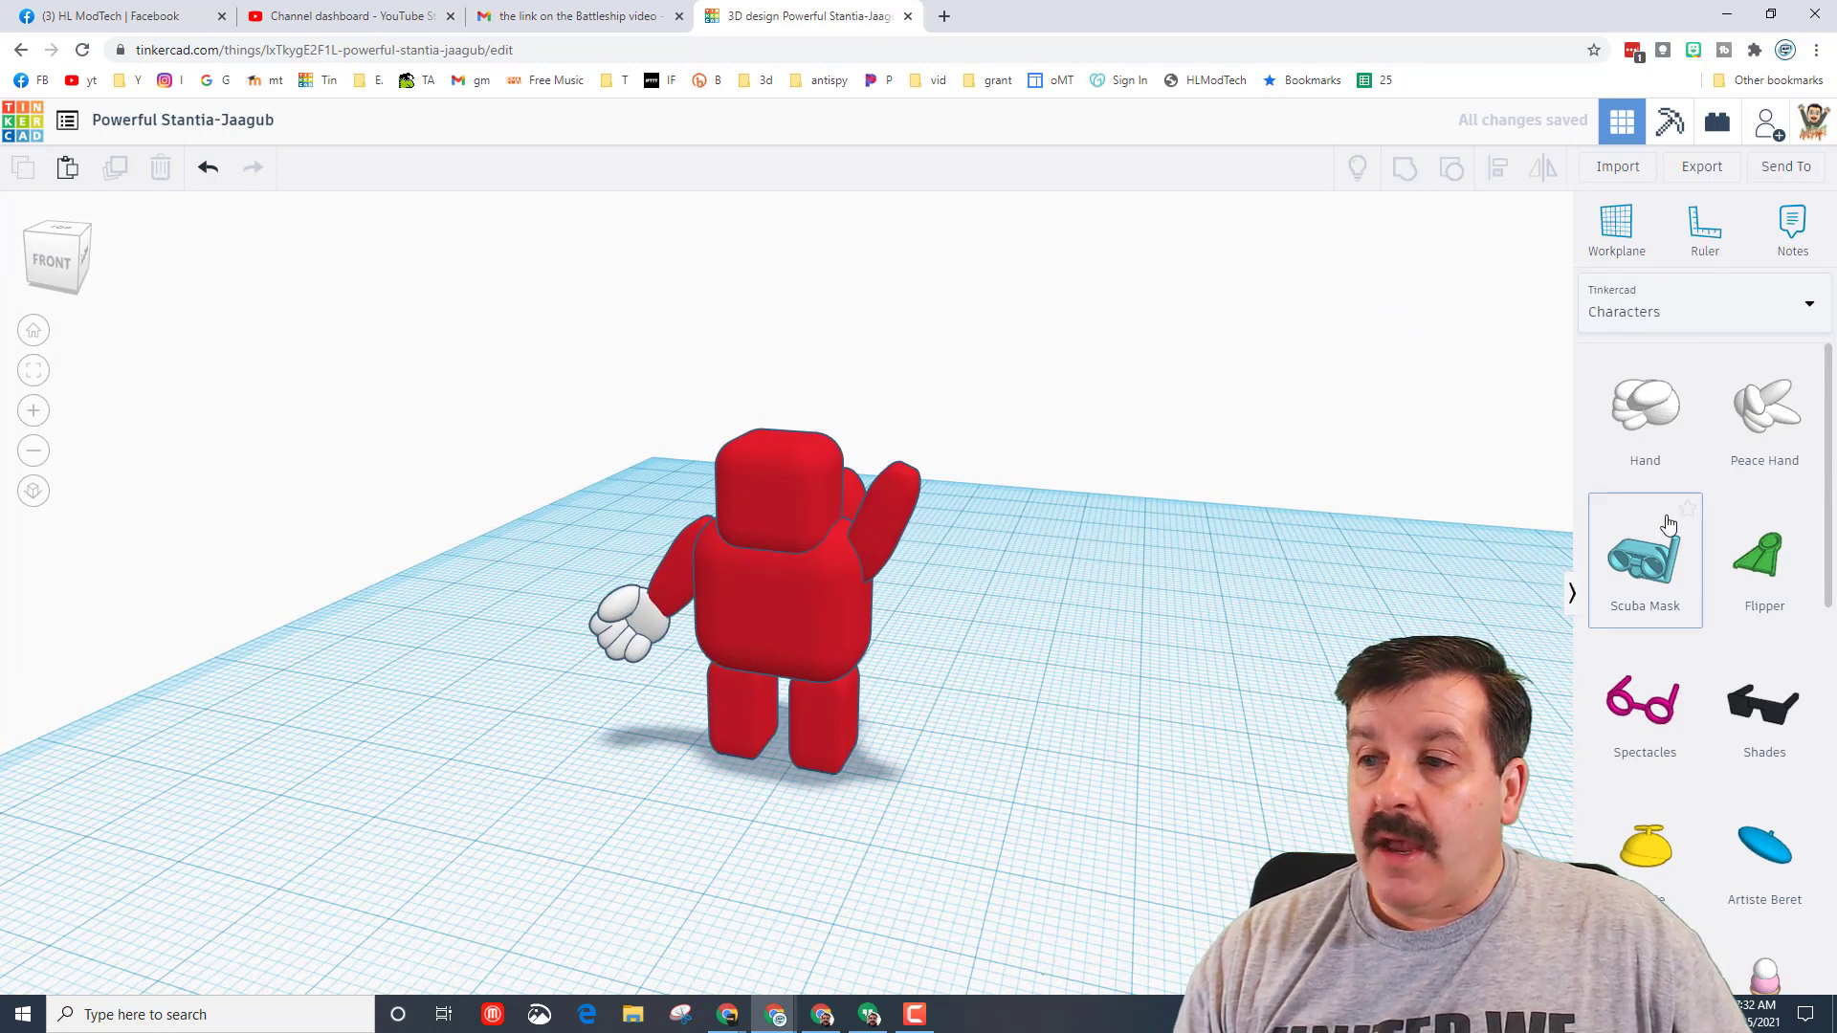
pyautogui.moveTo(1765, 409); pyautogui.dragTo(947, 842)
pyautogui.moveTo(873, 840); pyautogui.dragTo(1062, 802, button='right')
pyautogui.moveTo(1007, 469); pyautogui.dragTo(1015, 291)
pyautogui.write('90')
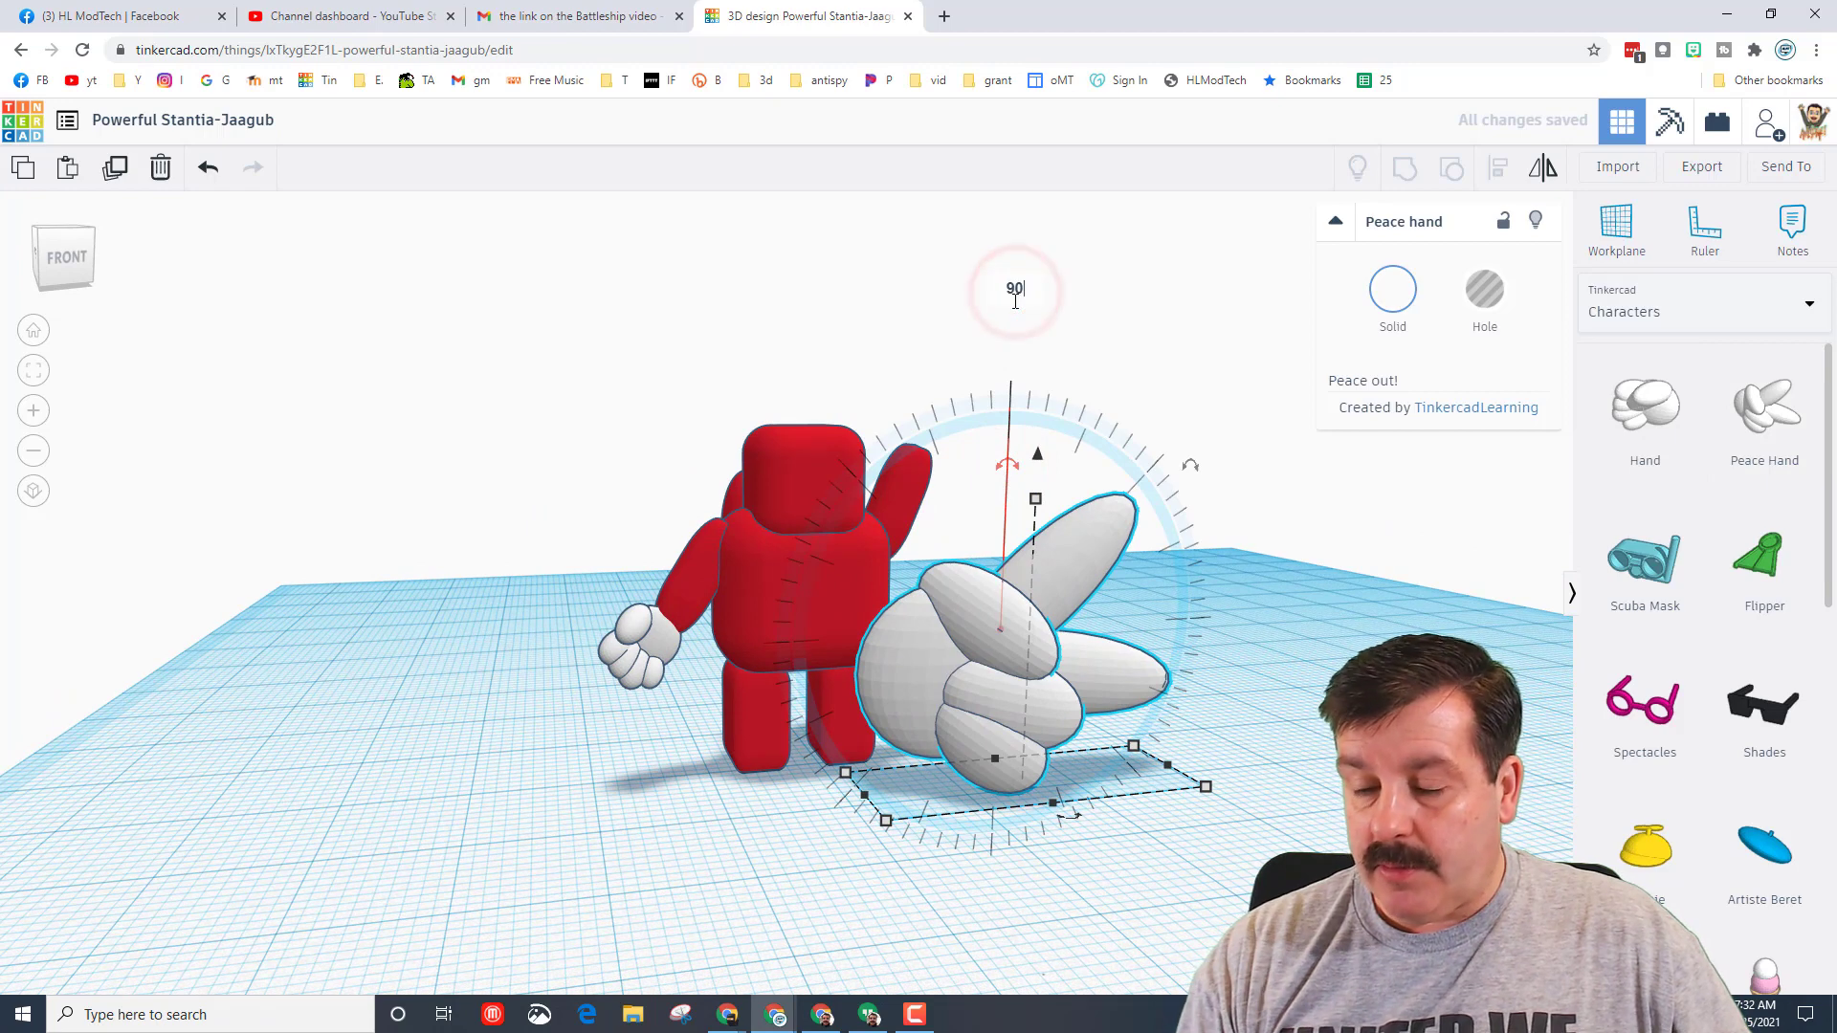
pyautogui.press('Return')
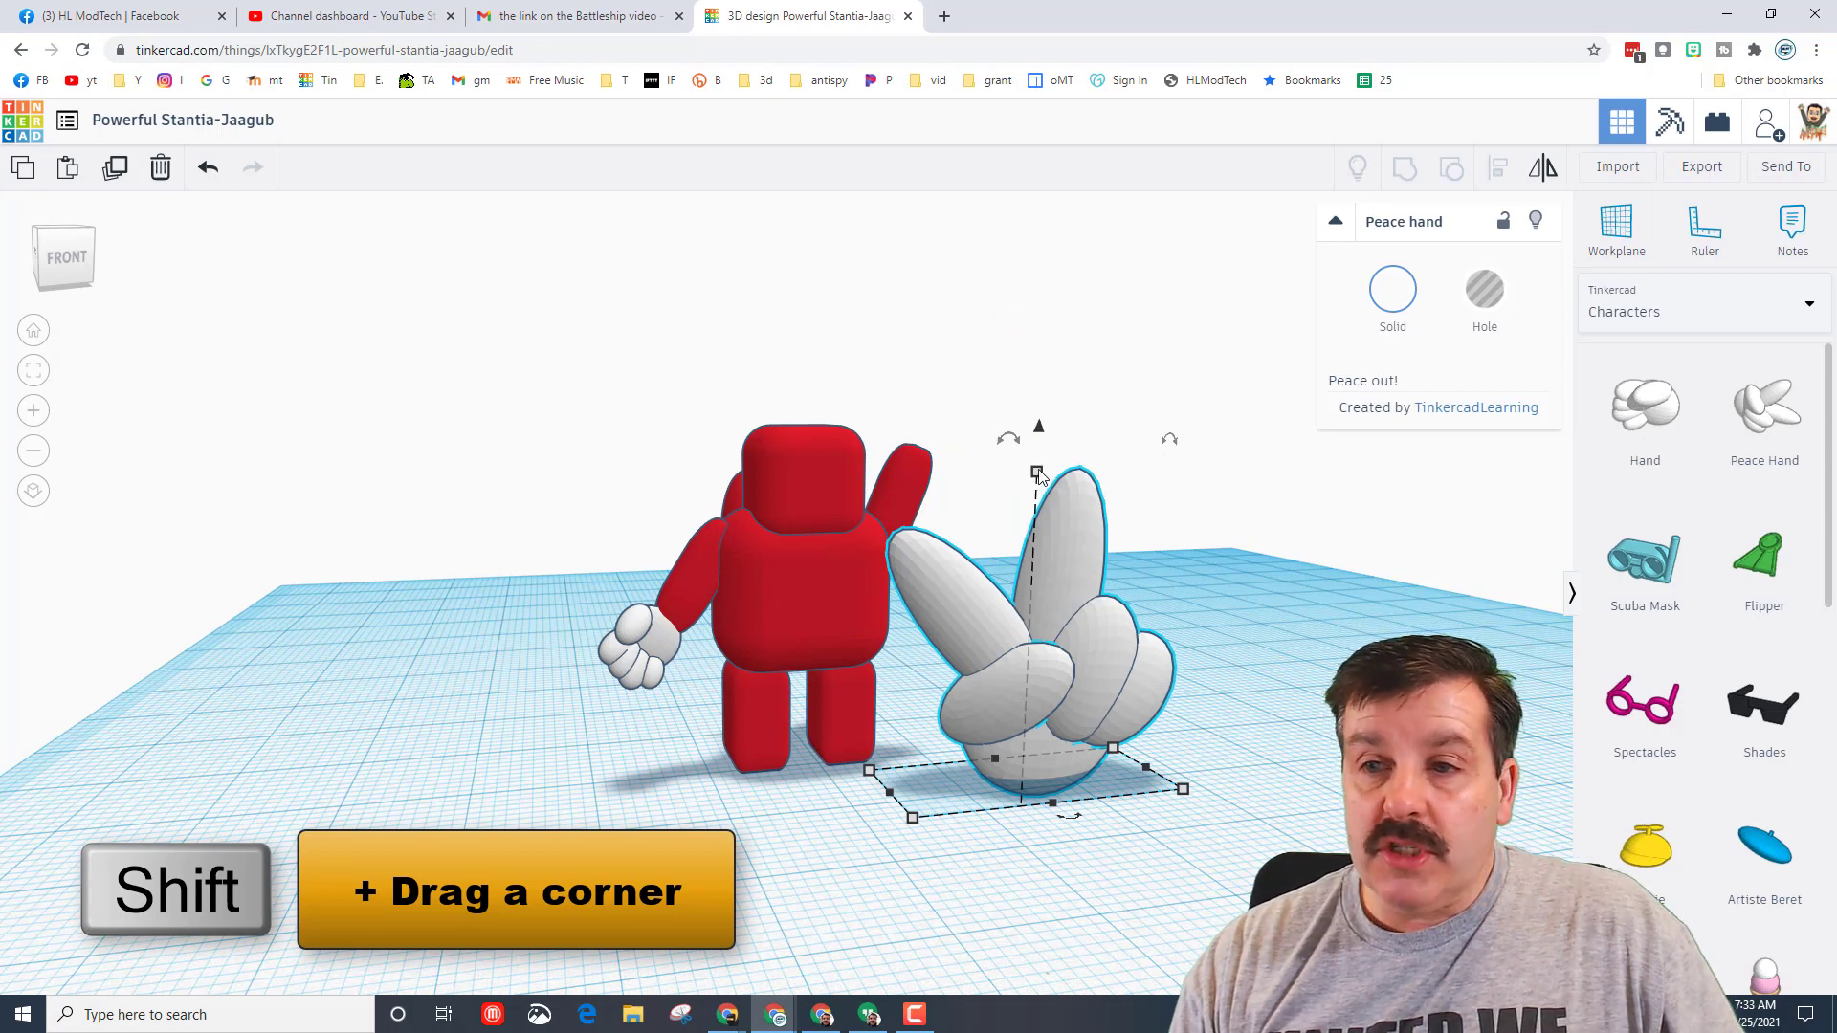
# Scale the peace hand proportionally to a height of 9.
pyautogui.keyDown('shift'); pyautogui.moveTo(1037, 472); pyautogui.dragTo(1029, 643); pyautogui.keyUp('shift')
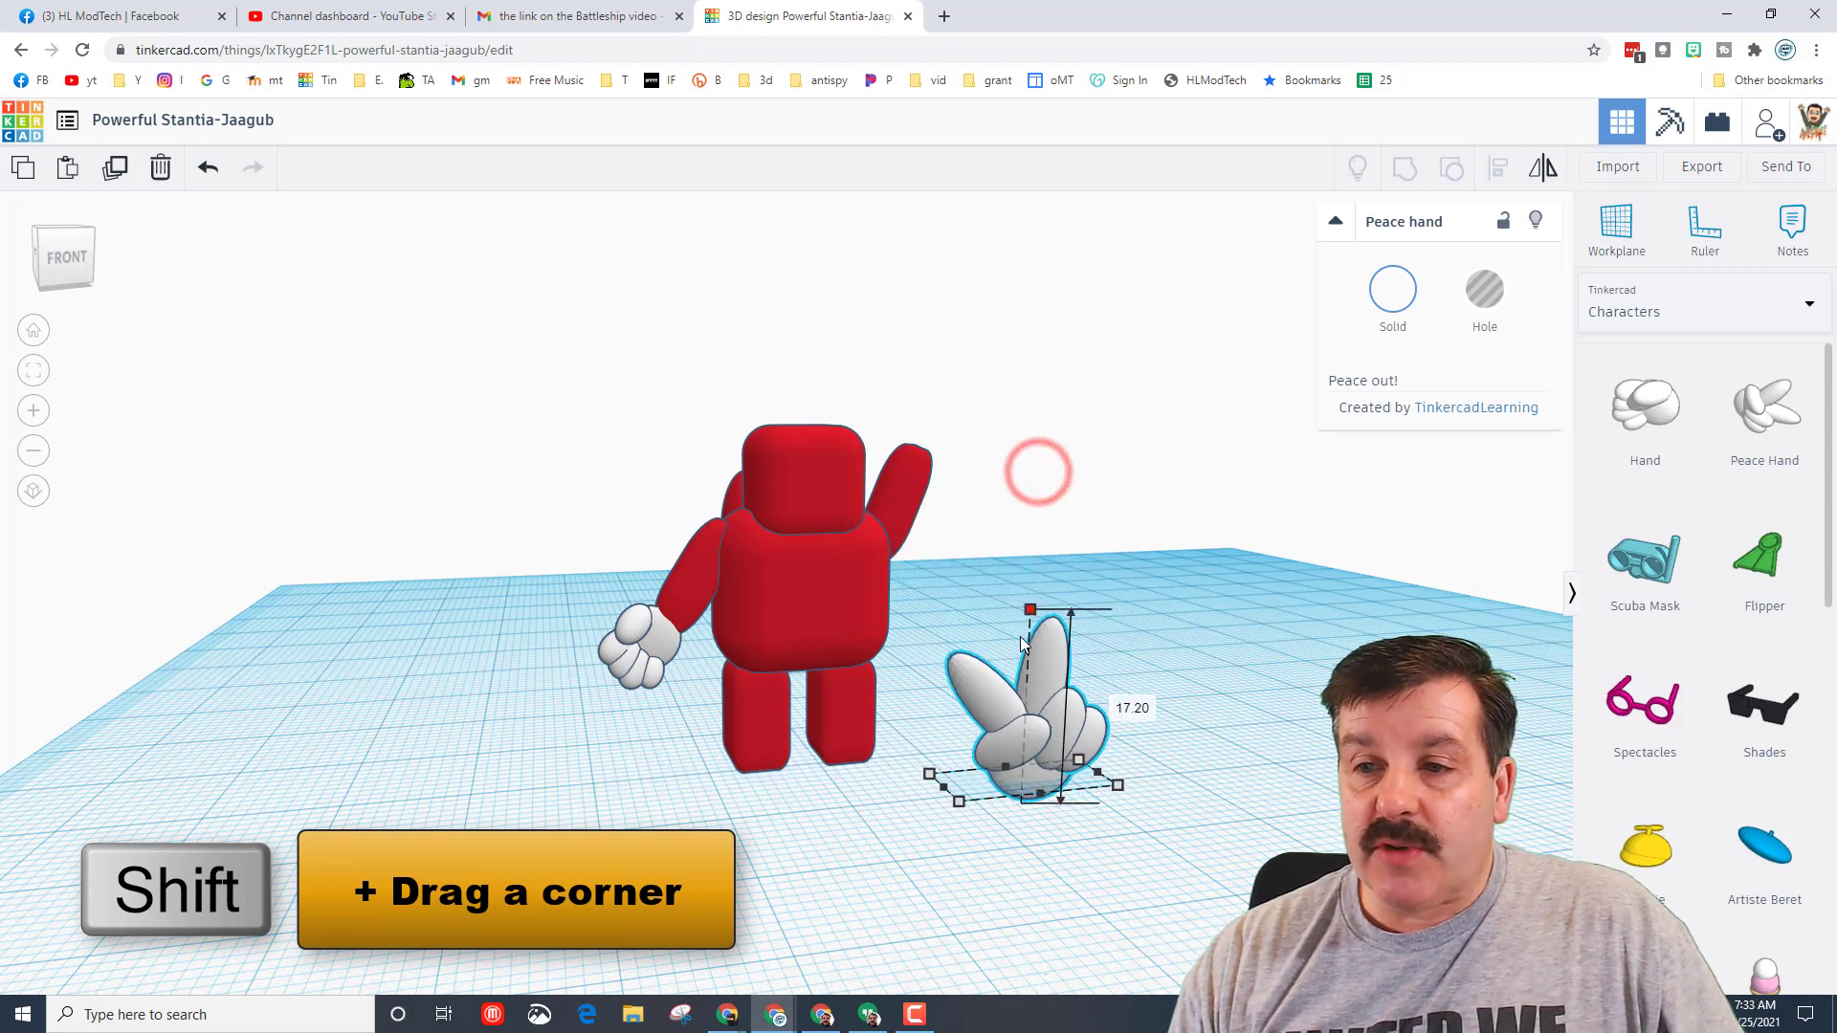
pyautogui.click(1129, 727)
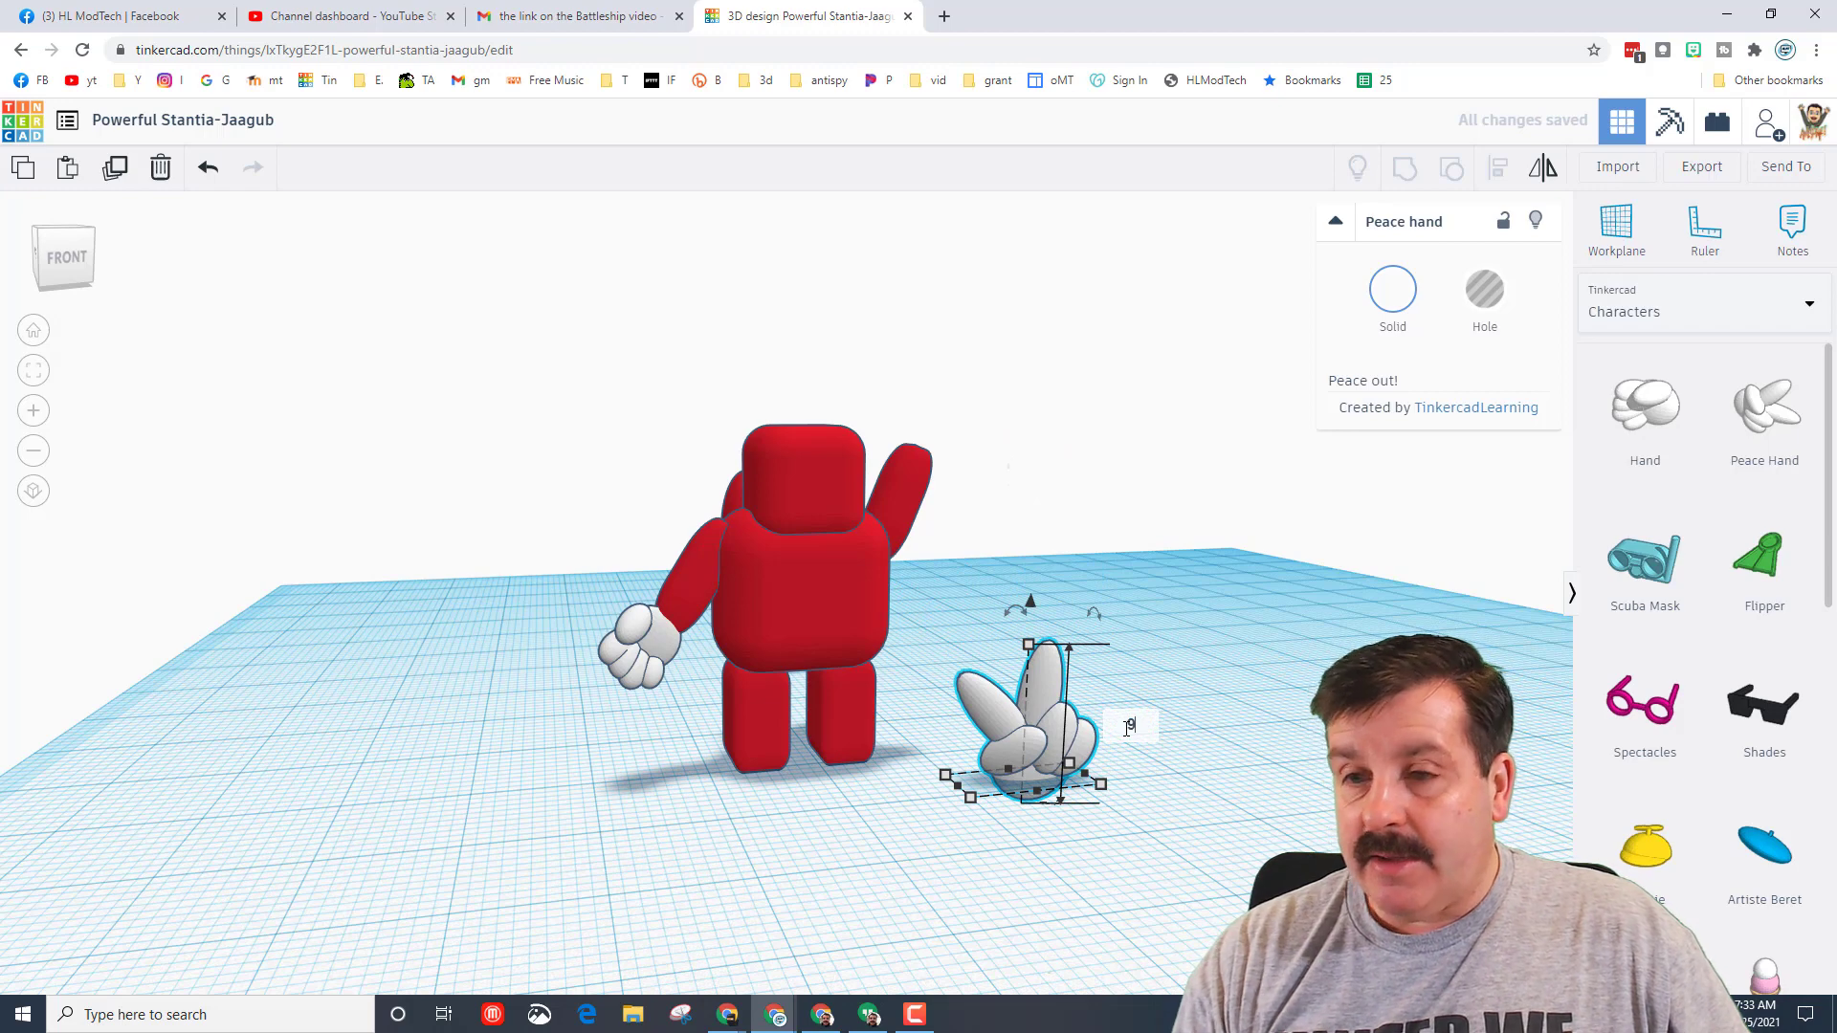
pyautogui.write('9')
pyautogui.press('Return')
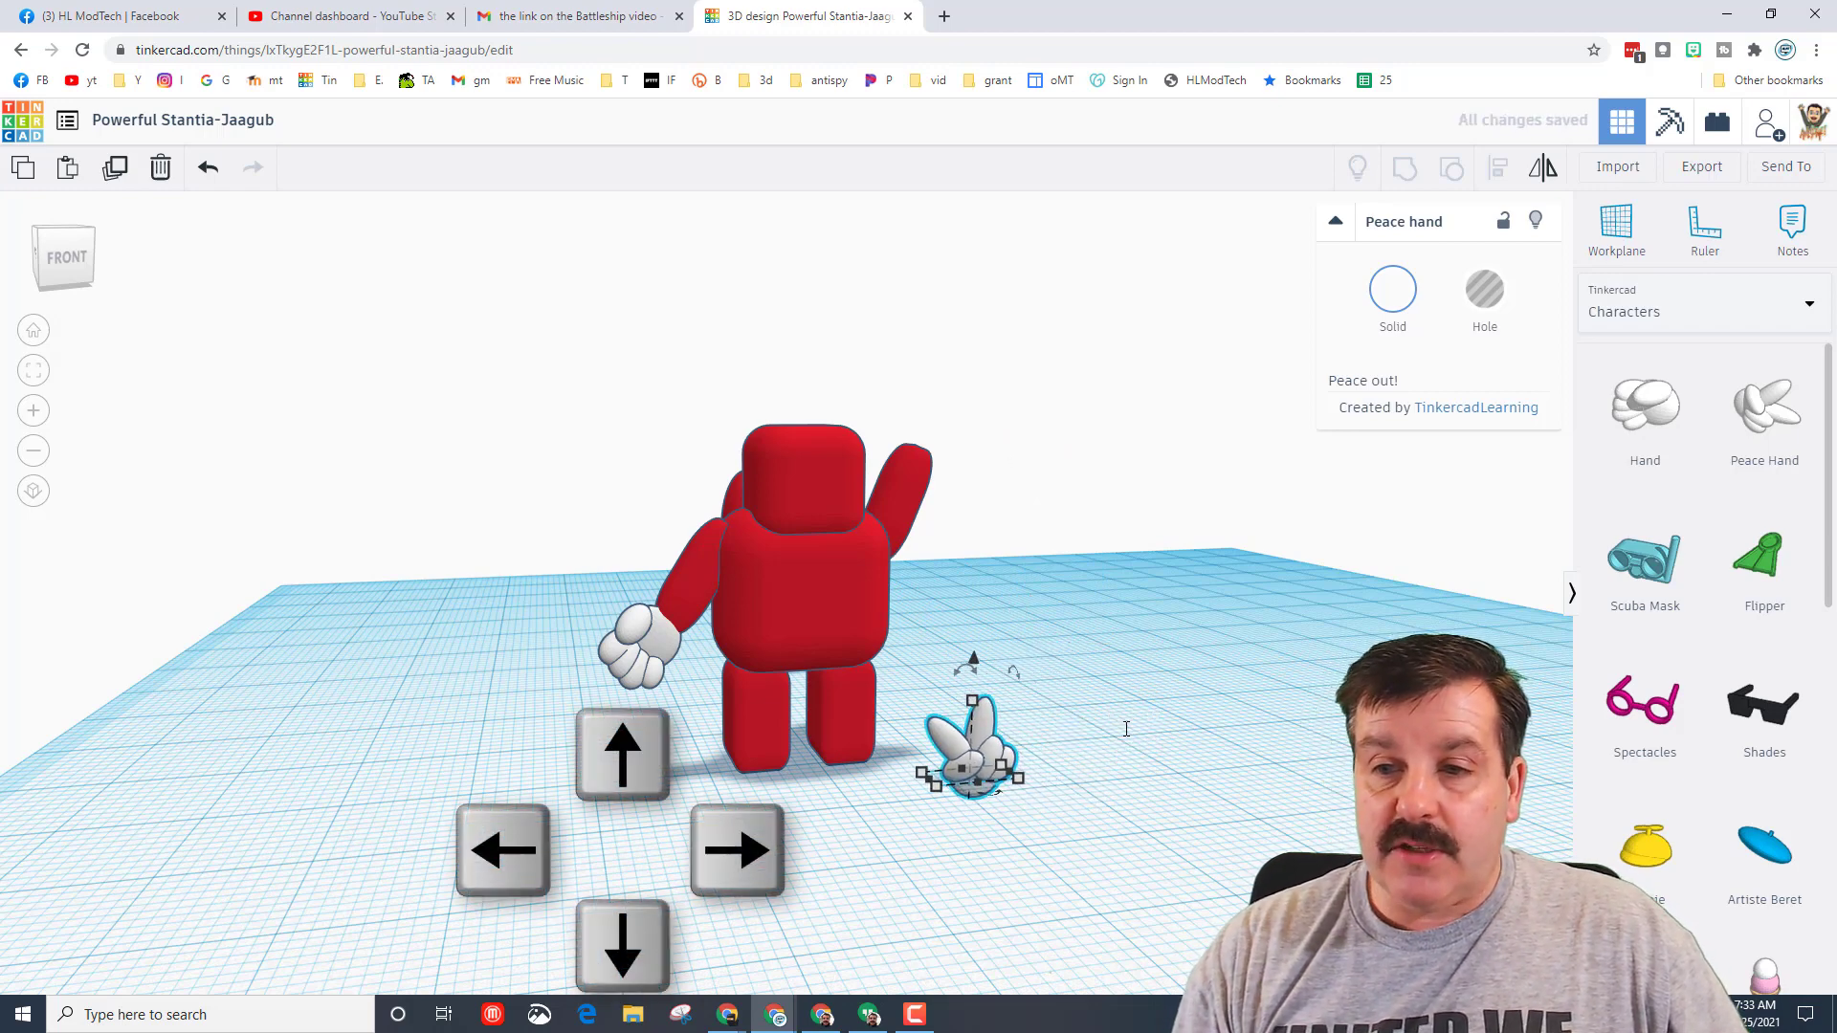
# Nudge the peace hand backward across the workplane until it sits beneath the robot's raised arm.
pyautogui.press('Up')
pyautogui.press('Up')
pyautogui.press('Up')
pyautogui.press('Up')
pyautogui.press('Up')
pyautogui.press('Up')
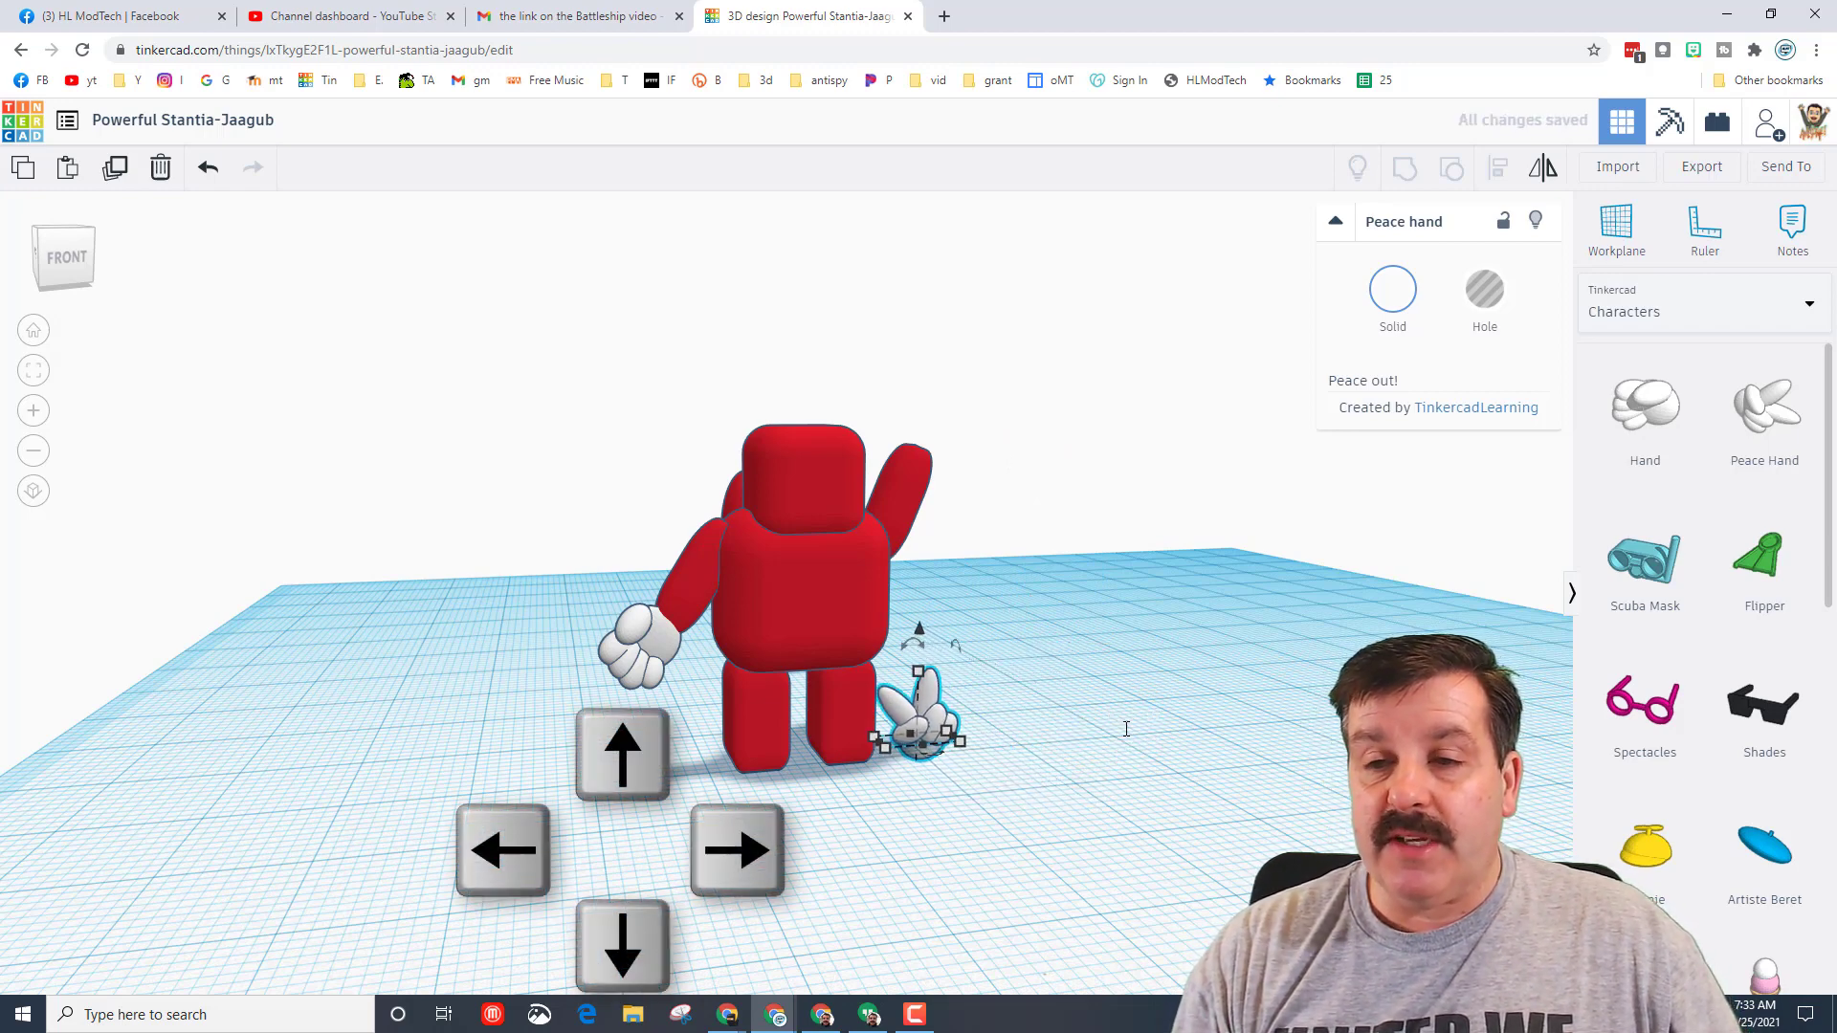
pyautogui.press('Up')
pyautogui.press('Up')
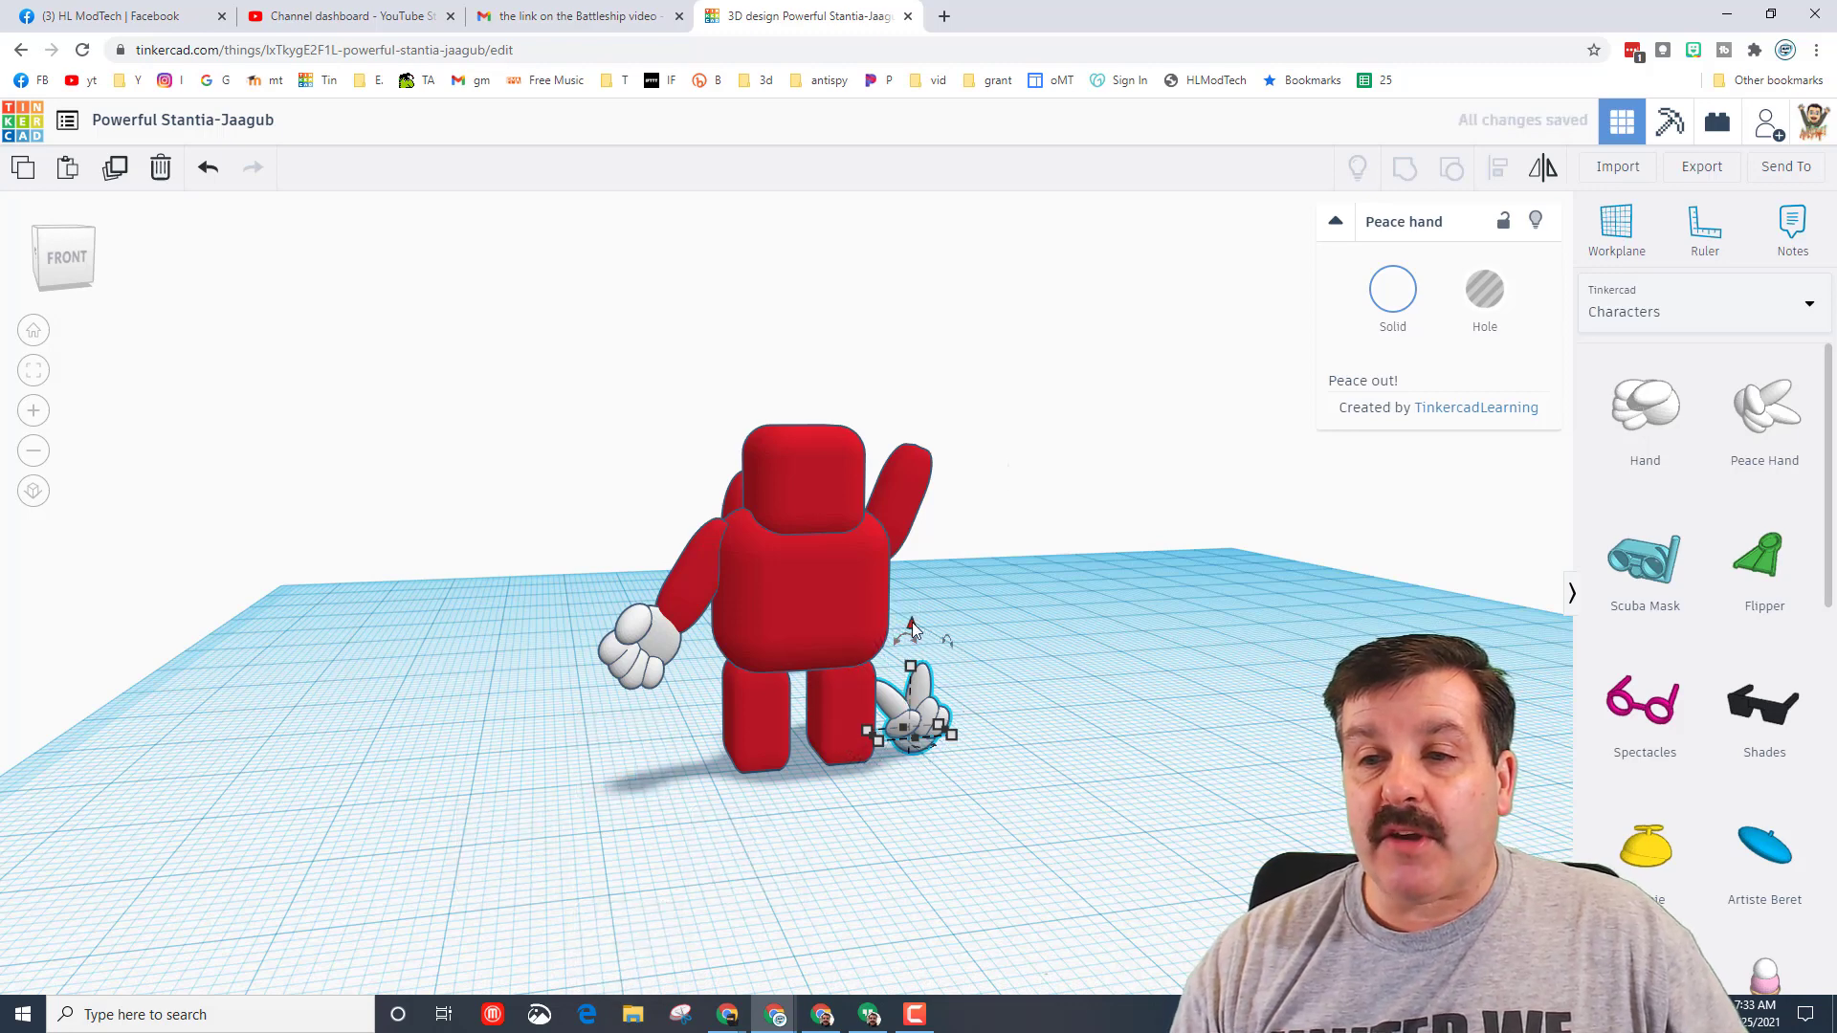
# Raise the peace hand 25 above the workplane to the end of the robot's raised arm.
pyautogui.moveTo(912, 628); pyautogui.dragTo(962, 326)
pyautogui.click(206, 173)
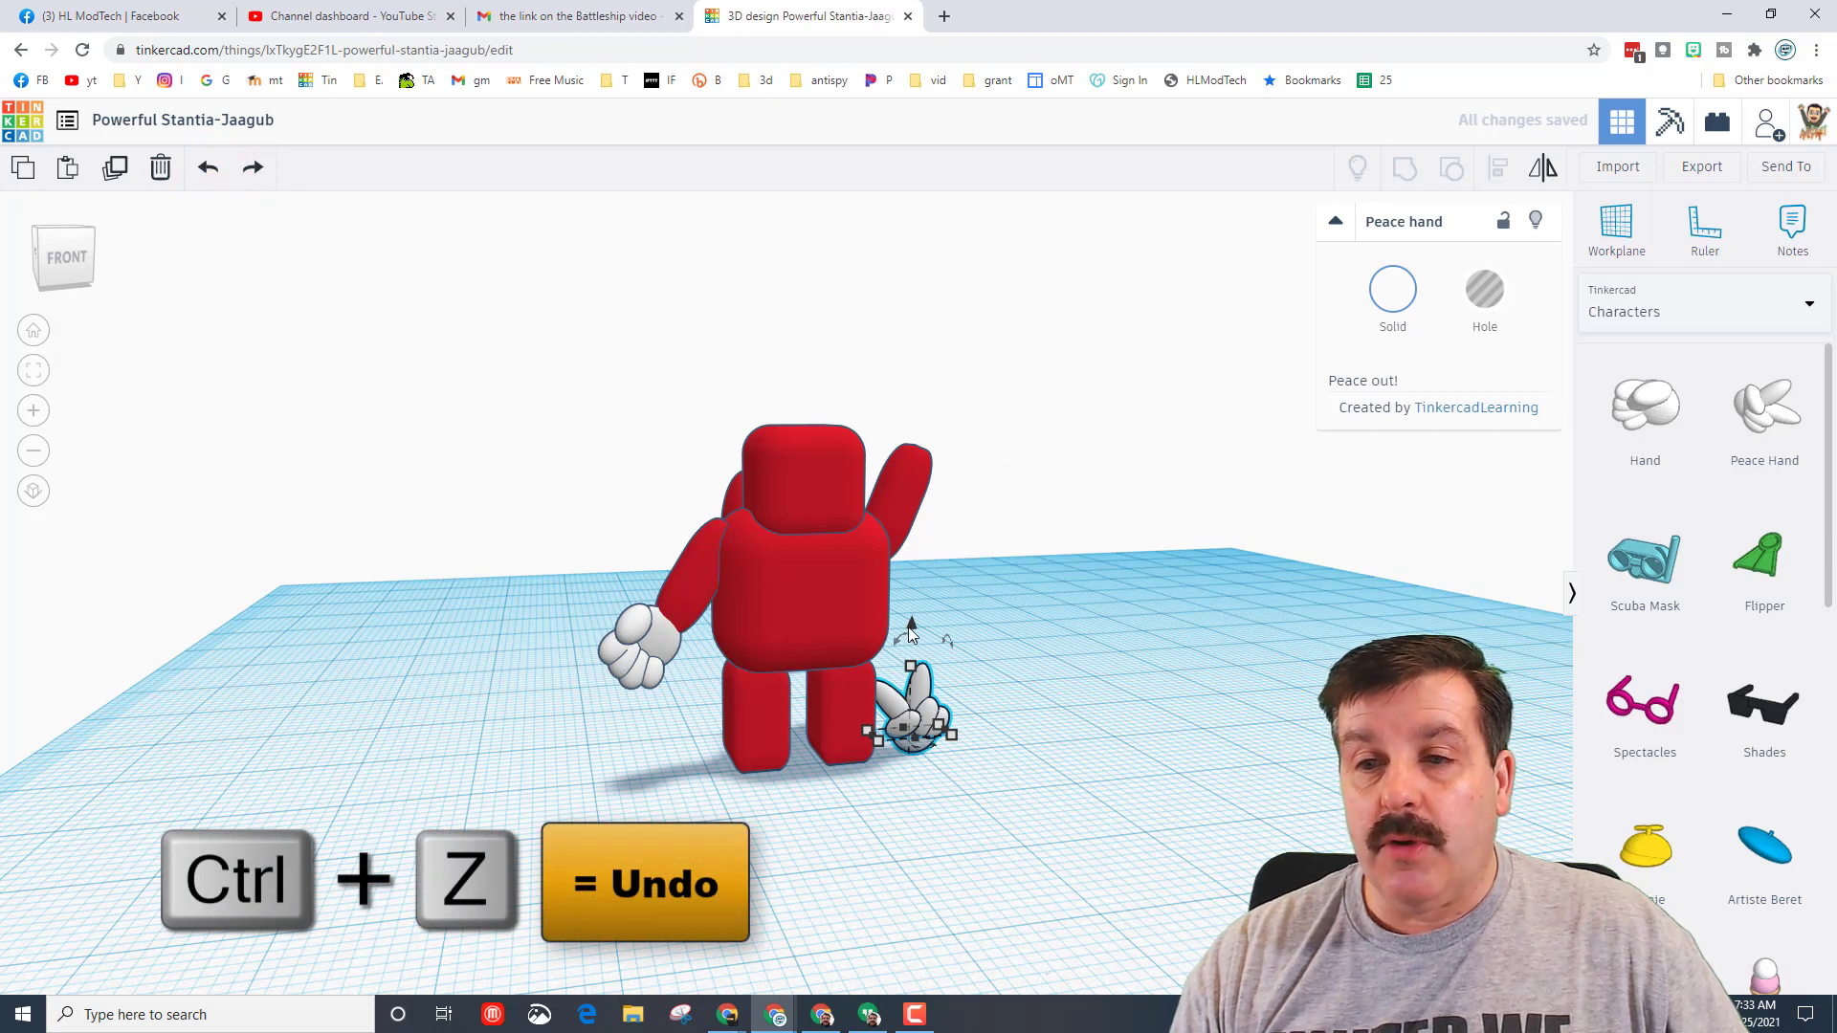
pyautogui.moveTo(909, 634); pyautogui.dragTo(961, 347)
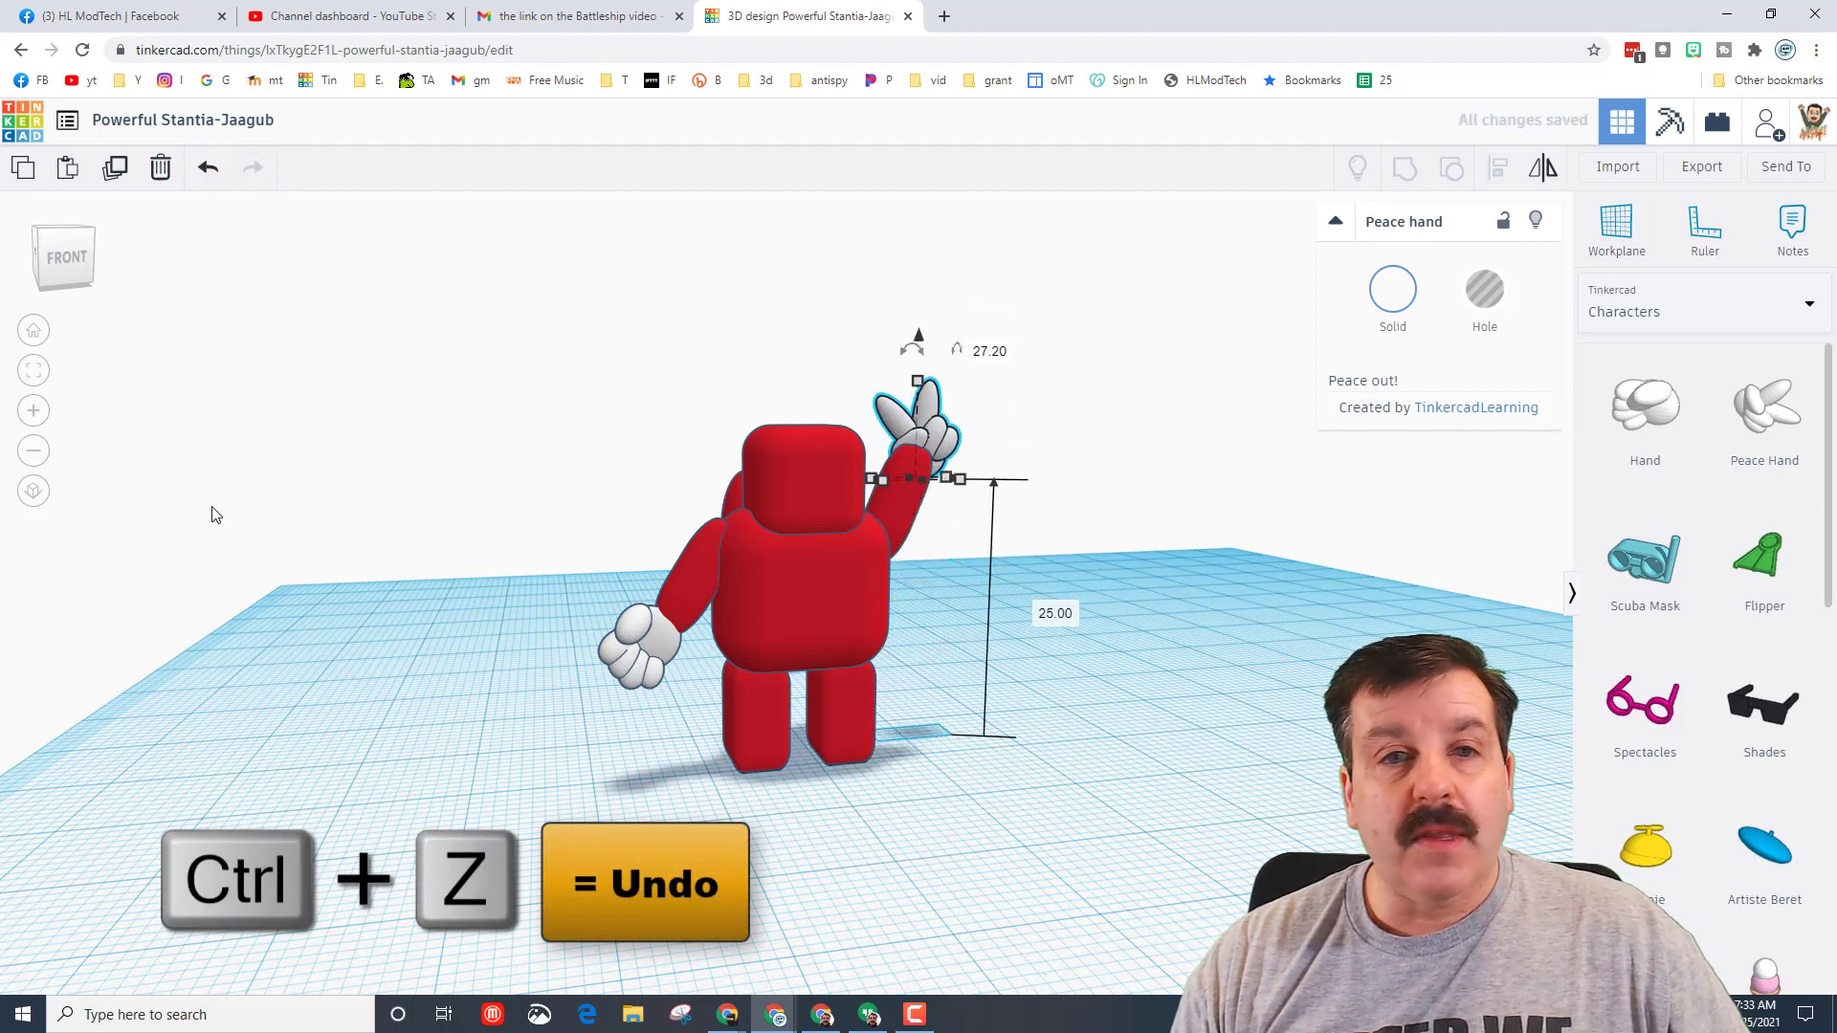
# Nudge the peace hand sideways and upward until its wrist joins the tip of the raised arm.
pyautogui.click(91, 236)
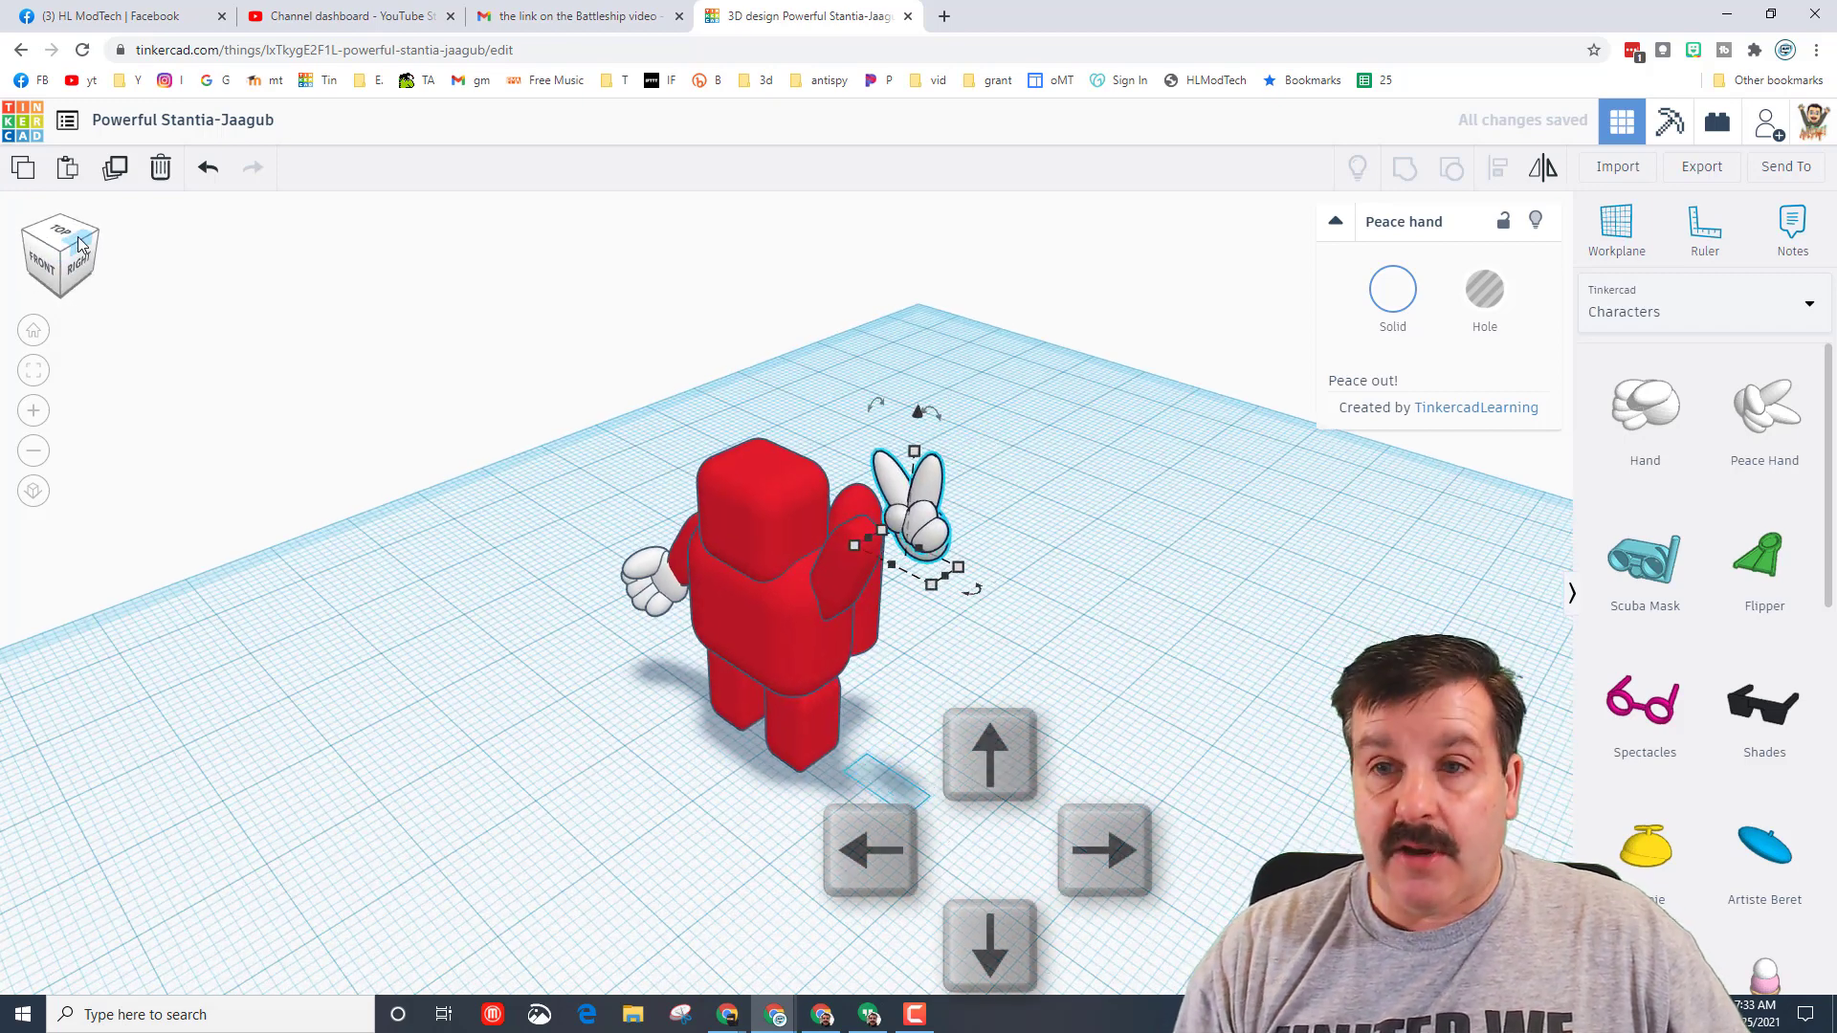
pyautogui.press('Left')
pyautogui.press('Left')
pyautogui.press('Left')
pyautogui.press('Left')
pyautogui.press('Left')
pyautogui.press('Left')
pyautogui.press('Left')
pyautogui.press('Left')
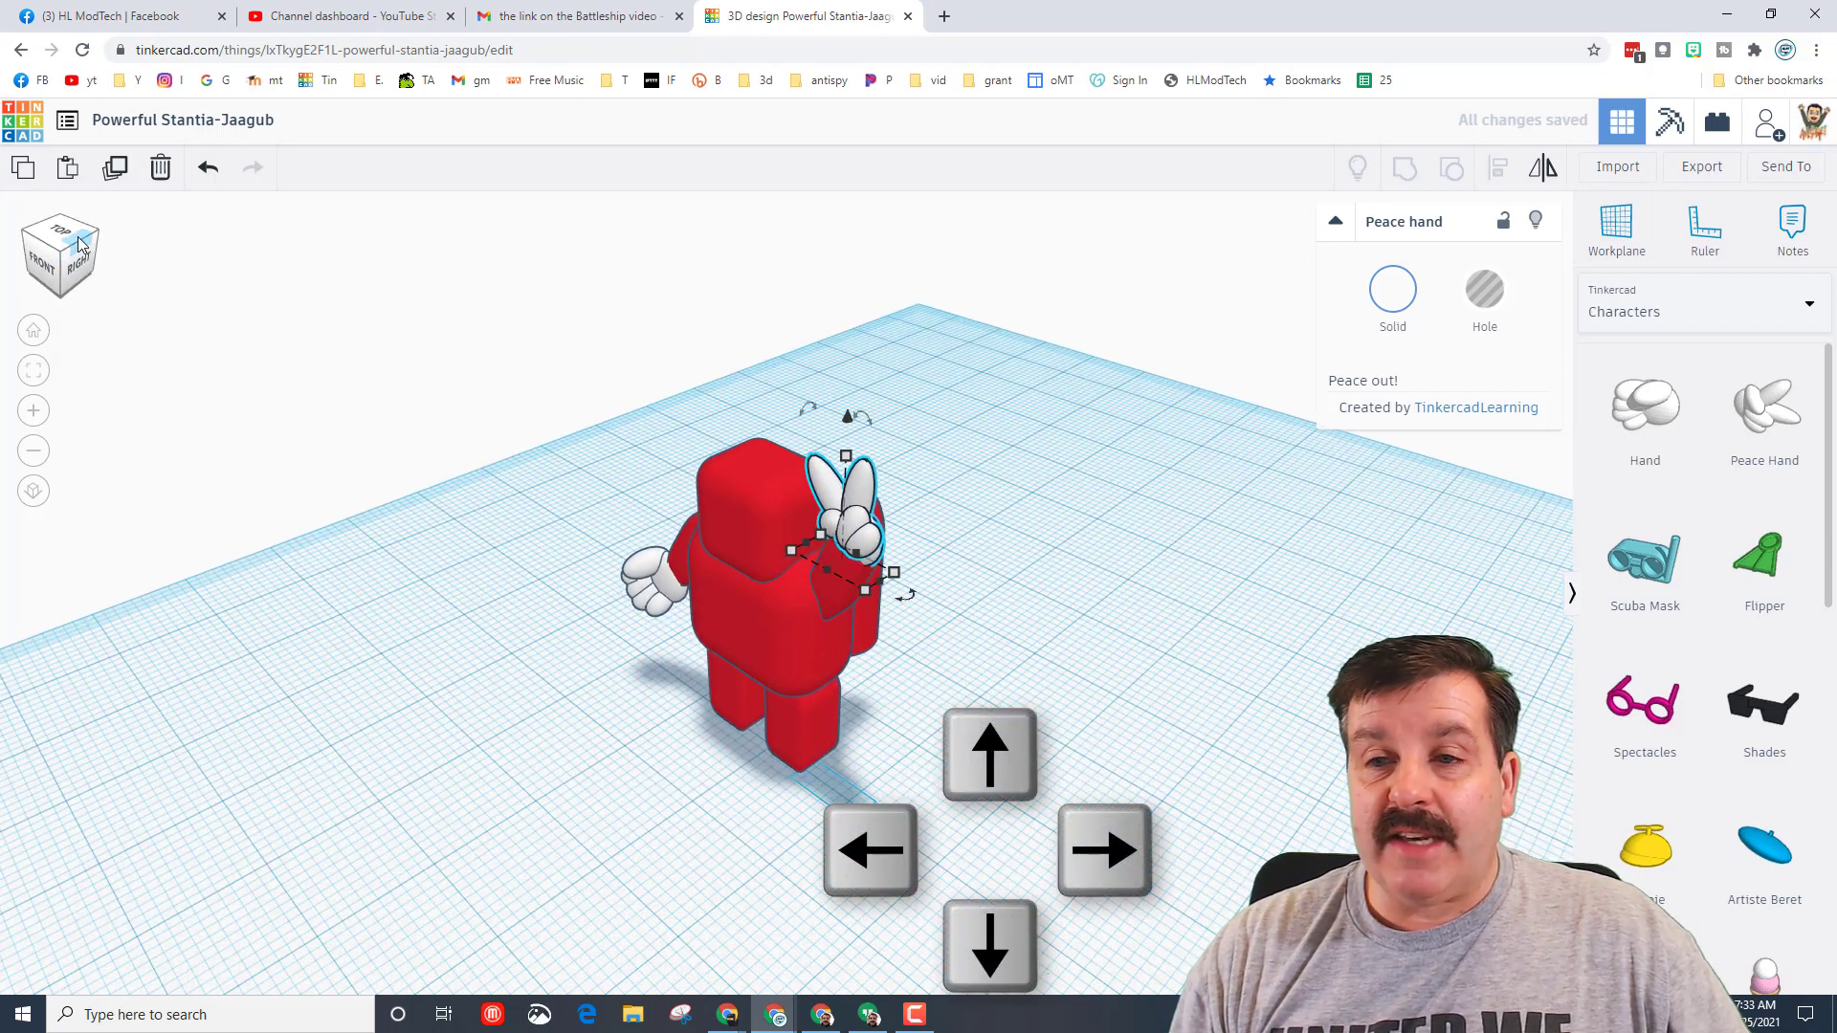
pyautogui.press('Up')
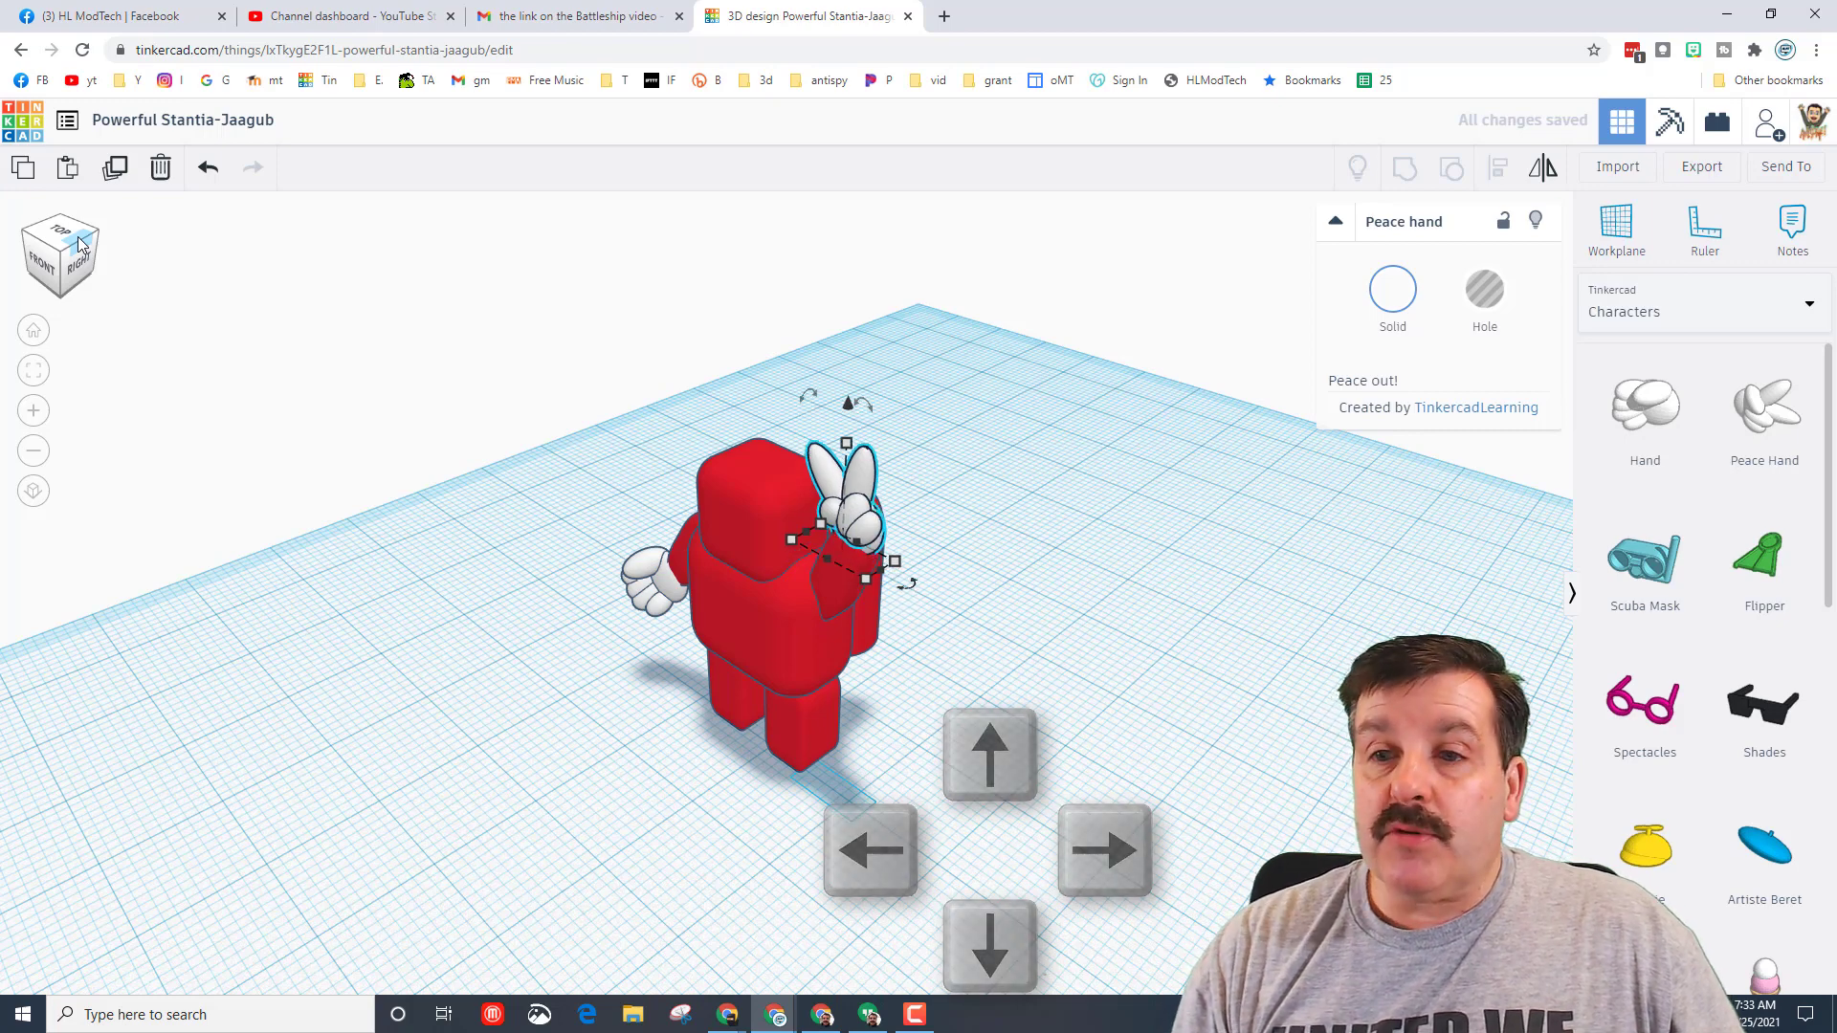
pyautogui.hotkey('ctrl', 'Up')
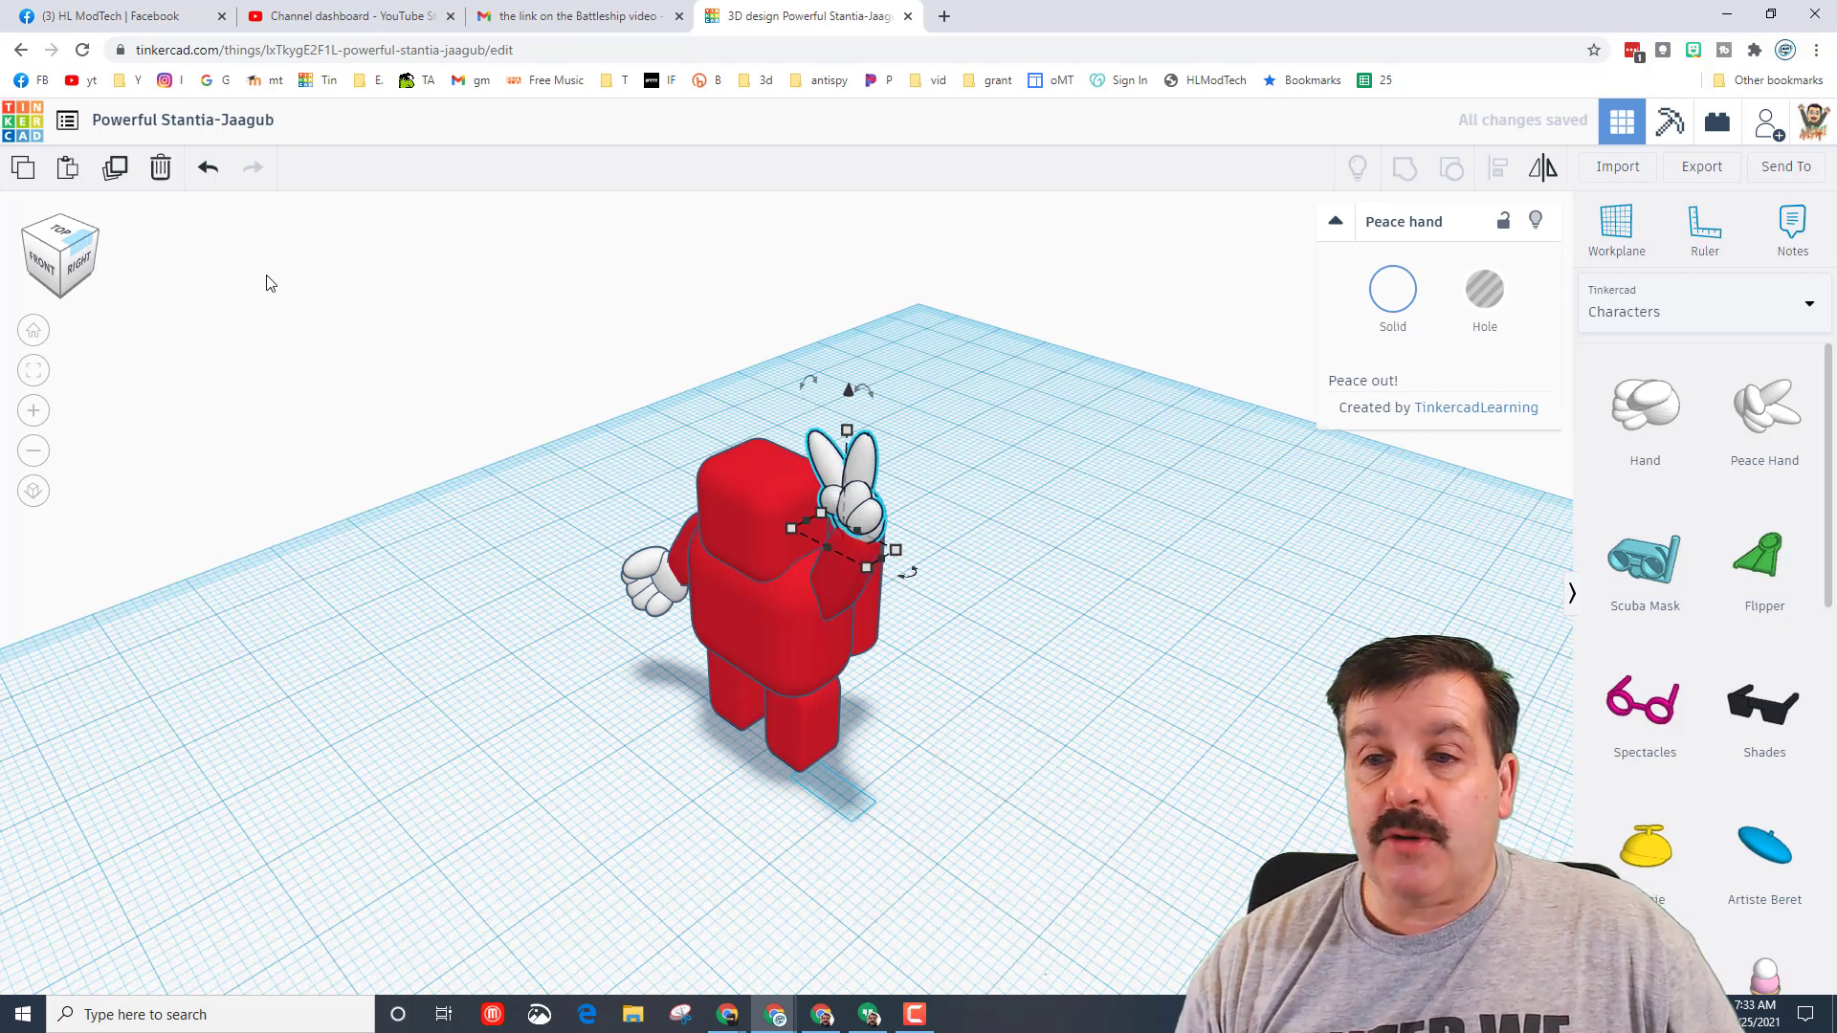
pyautogui.moveTo(483, 783); pyautogui.dragTo(700, 760, button='right')
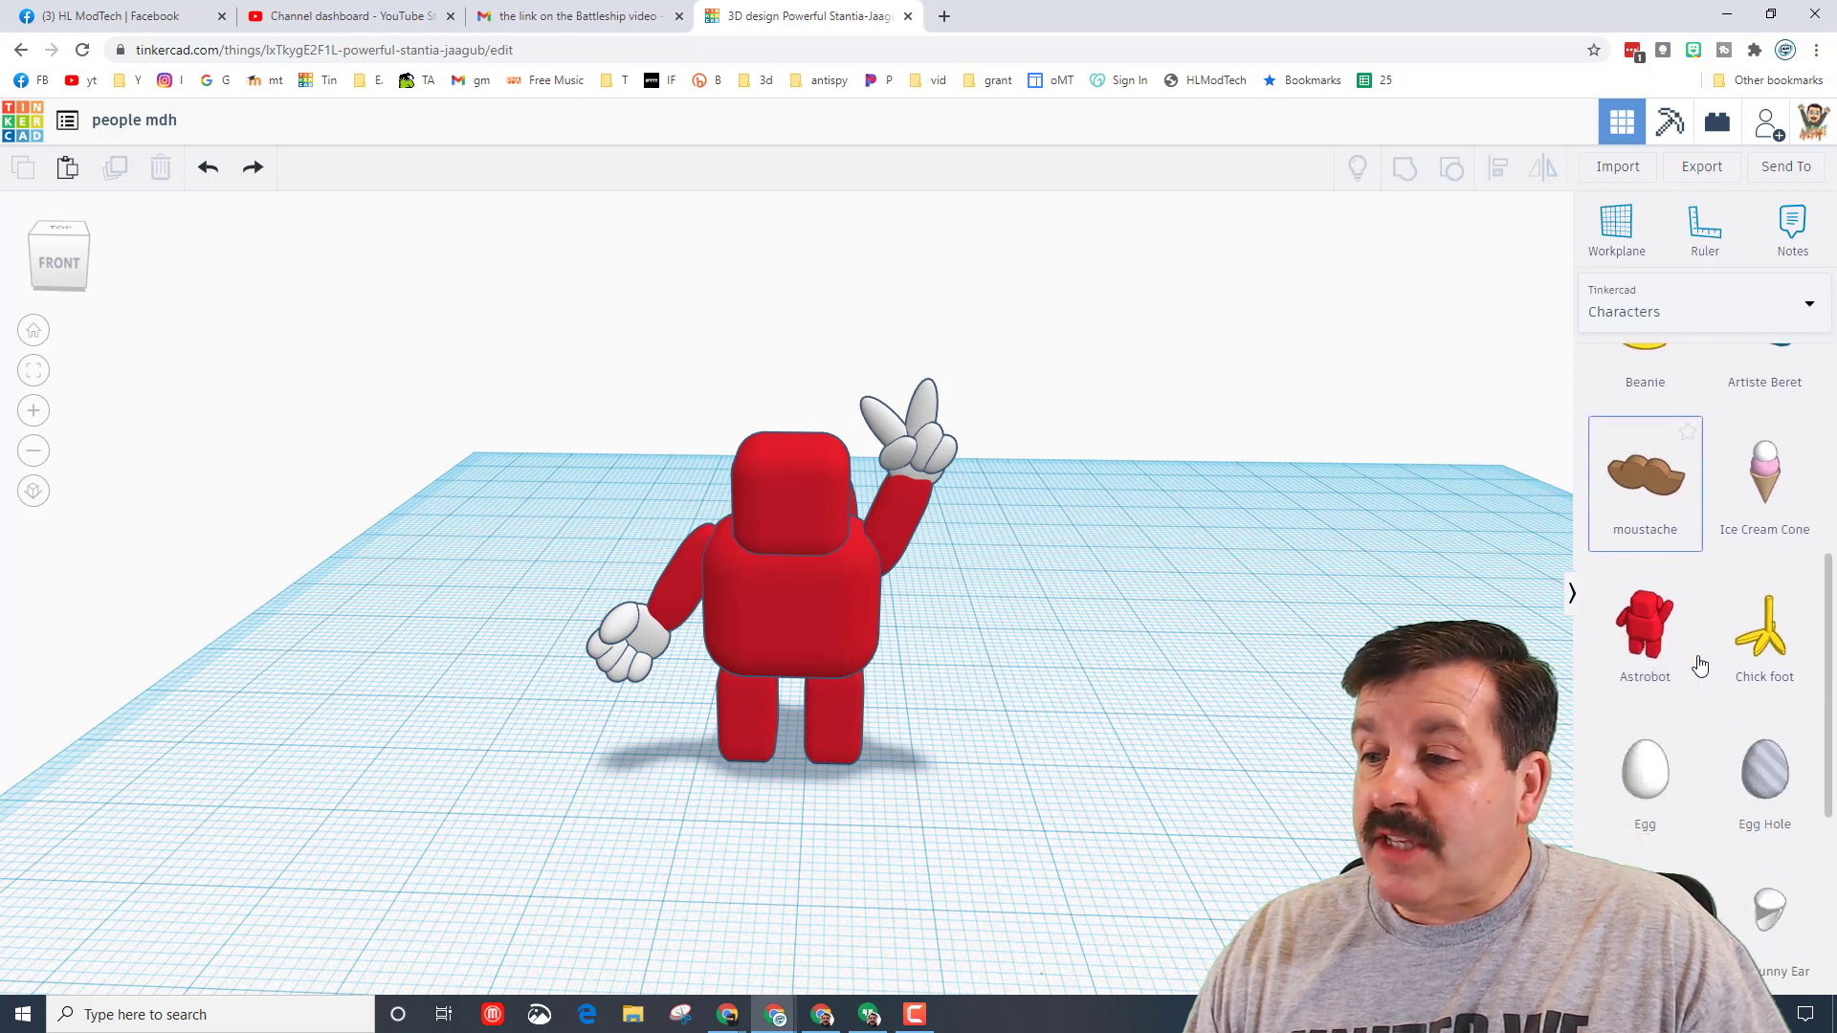
# Add a left Cartoon eye in front of the robot and scale it proportionally to a height of 5.
pyautogui.scroll(-5, 1700, 664)
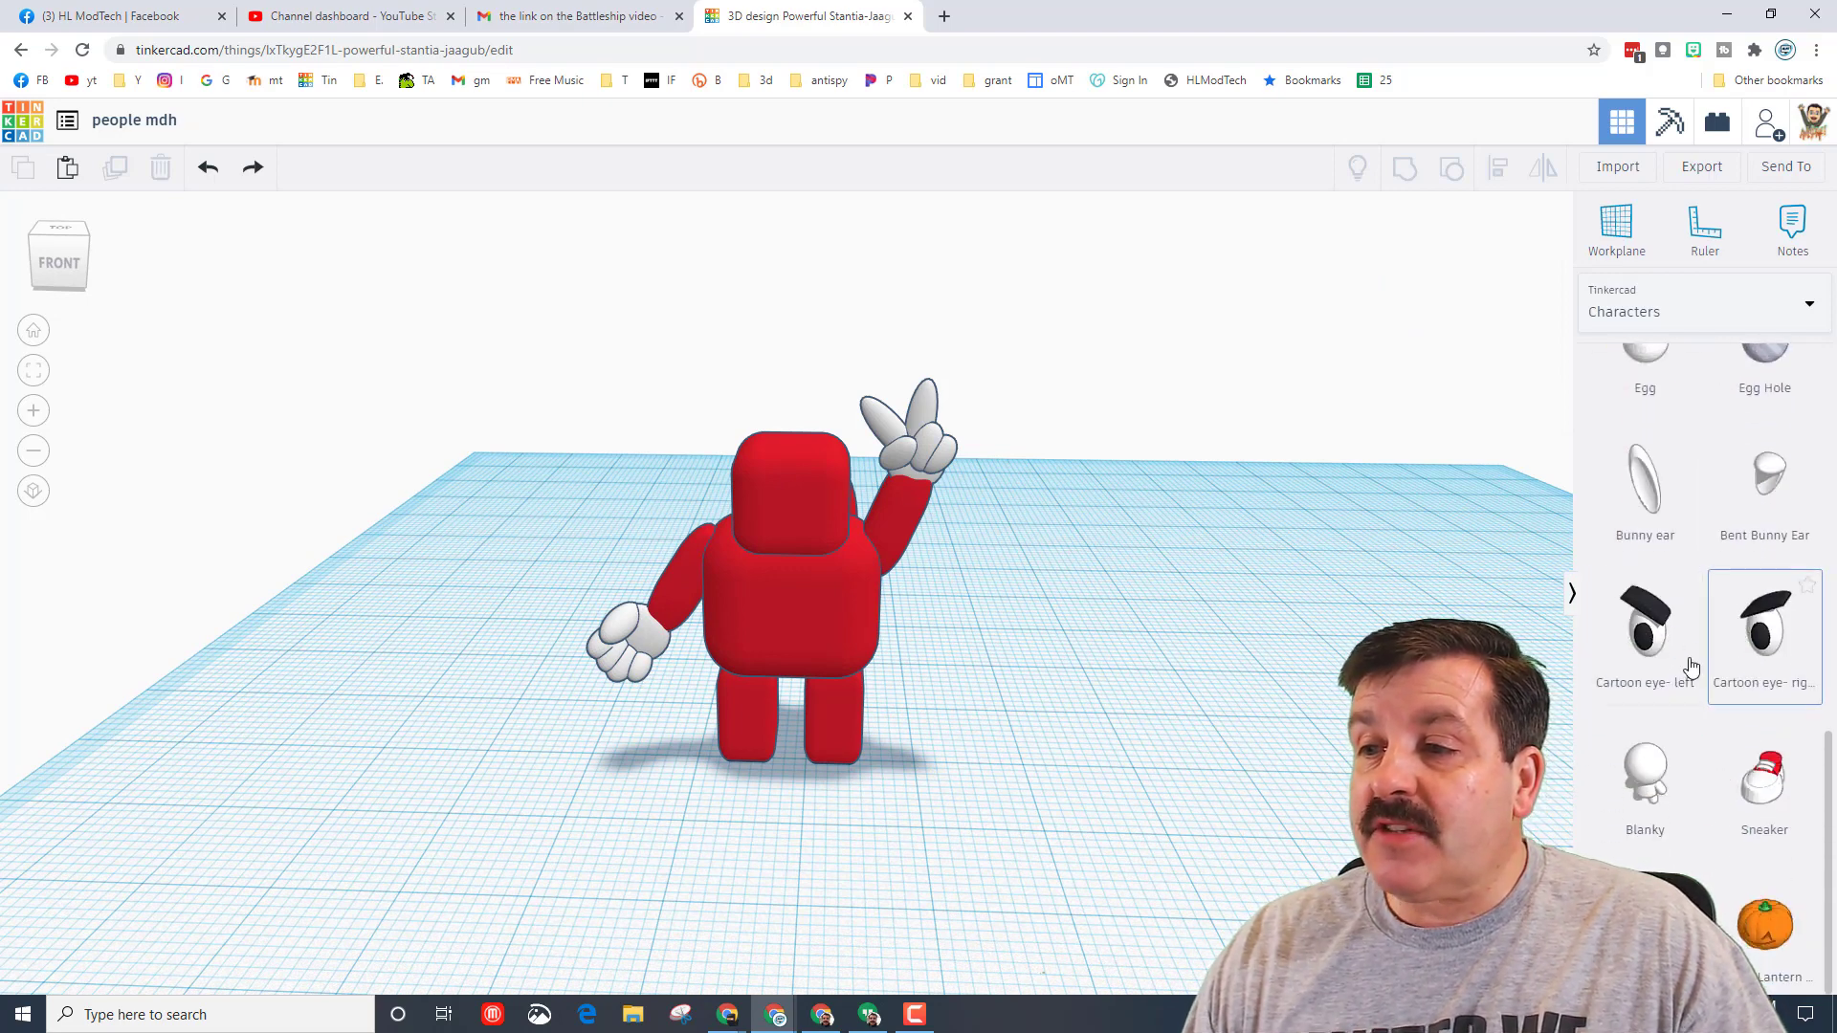
pyautogui.moveTo(1685, 660); pyautogui.dragTo(744, 830)
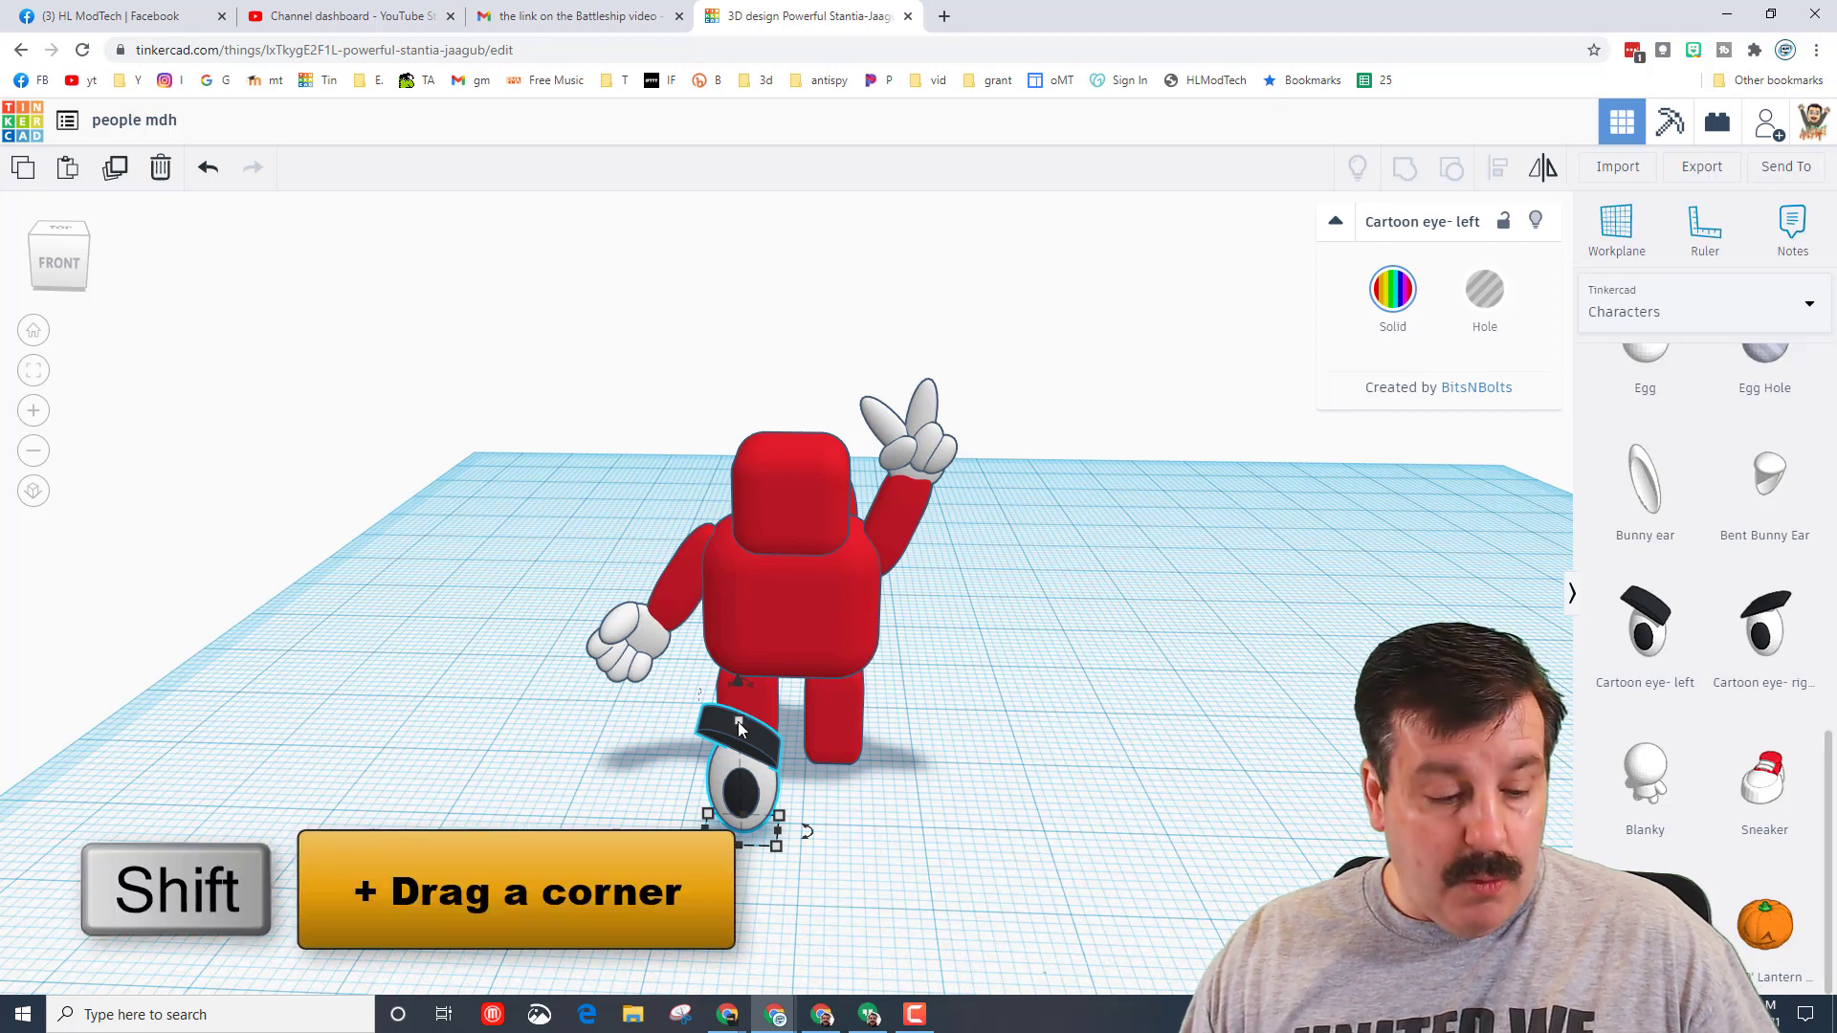
pyautogui.keyDown('shift'); pyautogui.moveTo(740, 722); pyautogui.dragTo(751, 780); pyautogui.keyUp('shift')
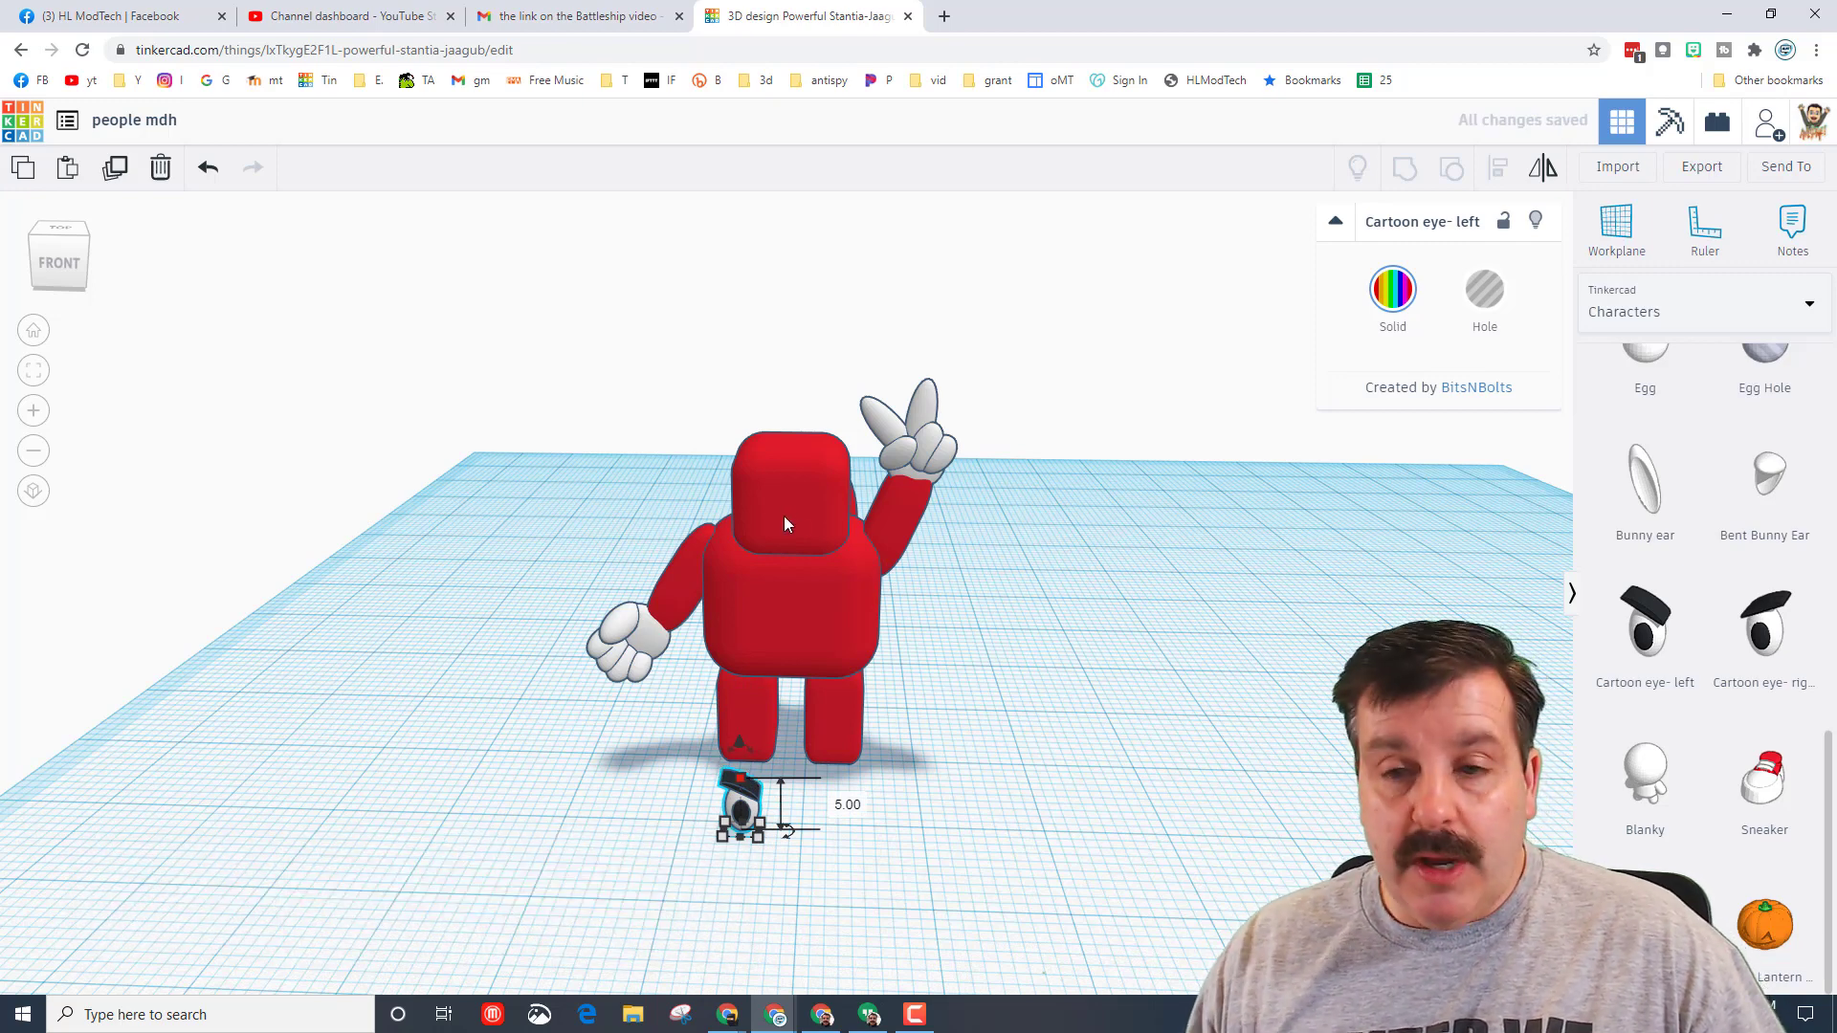
# Move the left eye back toward the robot and raise it to the height of the head.
pyautogui.press('Up')
pyautogui.press('Up')
pyautogui.press('Up')
pyautogui.press('Up')
pyautogui.hotkey('ctrl', 'Up')
pyautogui.hotkey('ctrl', 'Up')
pyautogui.hotkey('ctrl', 'Up')
pyautogui.hotkey('ctrl', 'Up')
pyautogui.hotkey('ctrl', 'Up')
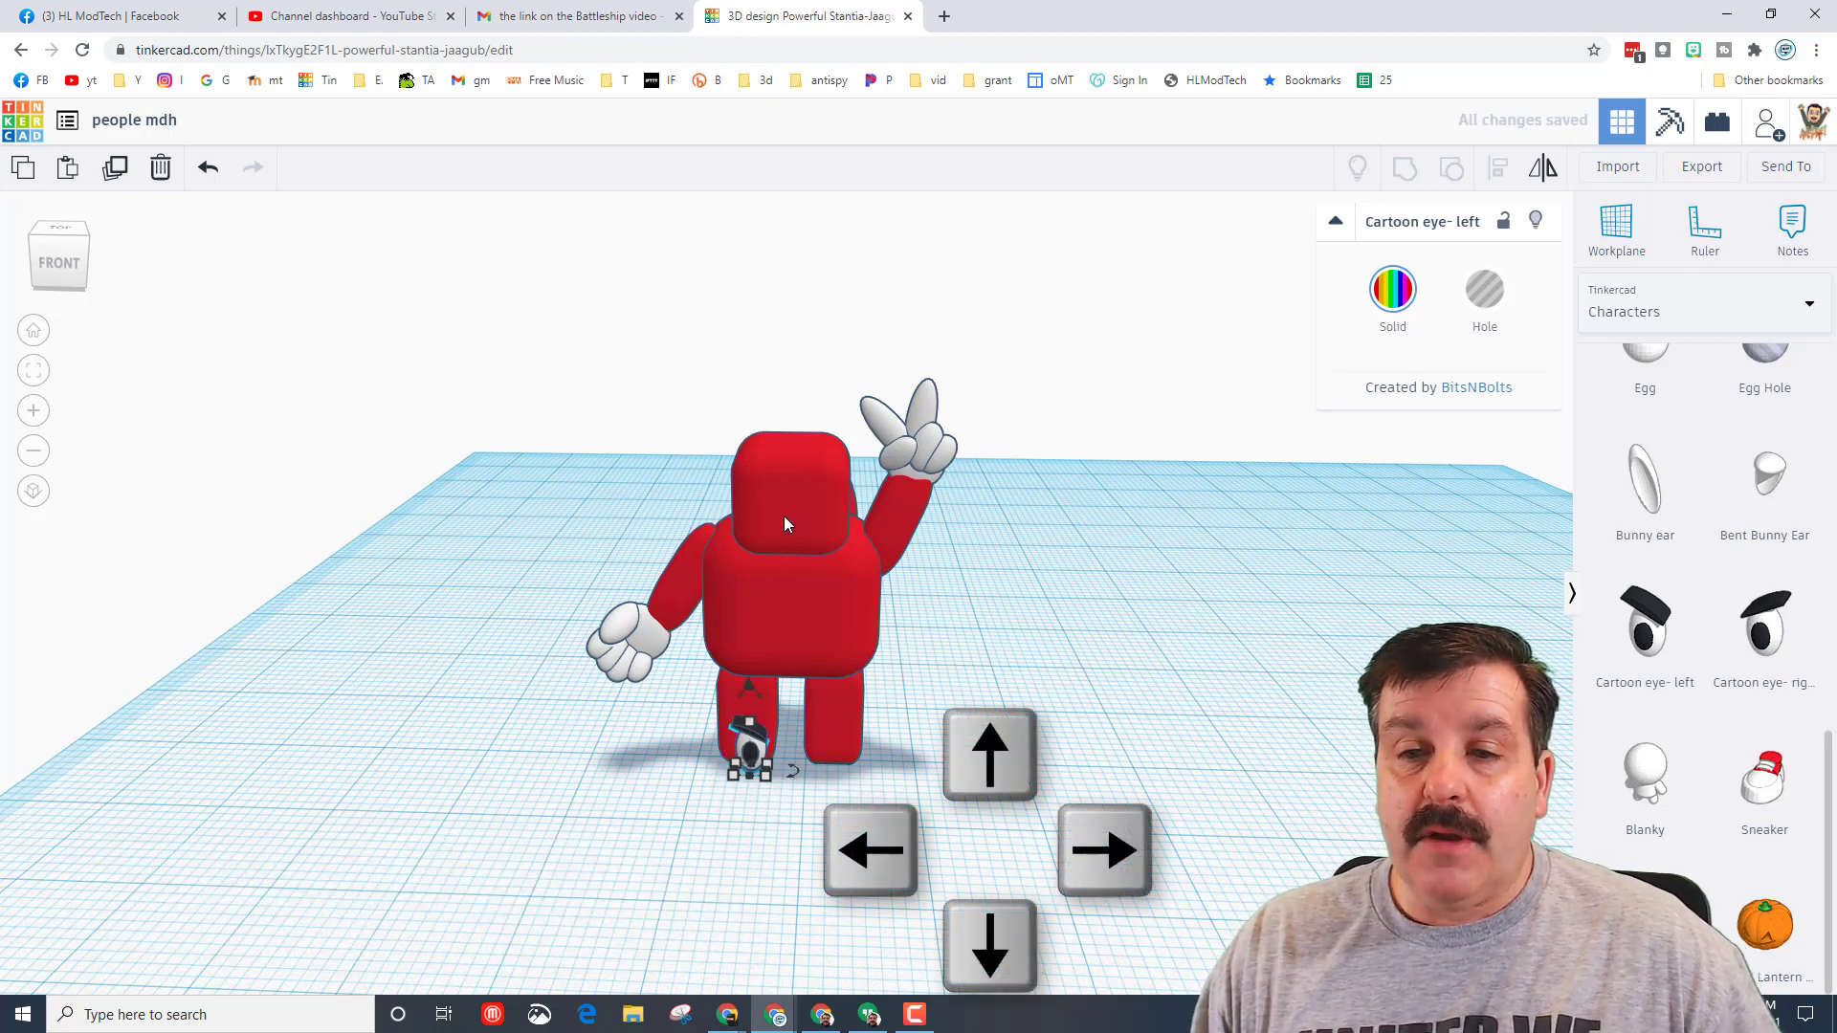
pyautogui.hotkey('ctrl', 'Up')
pyautogui.hotkey('ctrl', 'Up')
pyautogui.hotkey('ctrl', 'Up')
pyautogui.hotkey('ctrl', 'Up')
pyautogui.hotkey('ctrl', 'Up')
pyautogui.hotkey('ctrl', 'Up')
pyautogui.hotkey('ctrl', 'Up')
pyautogui.hotkey('ctrl', 'Up')
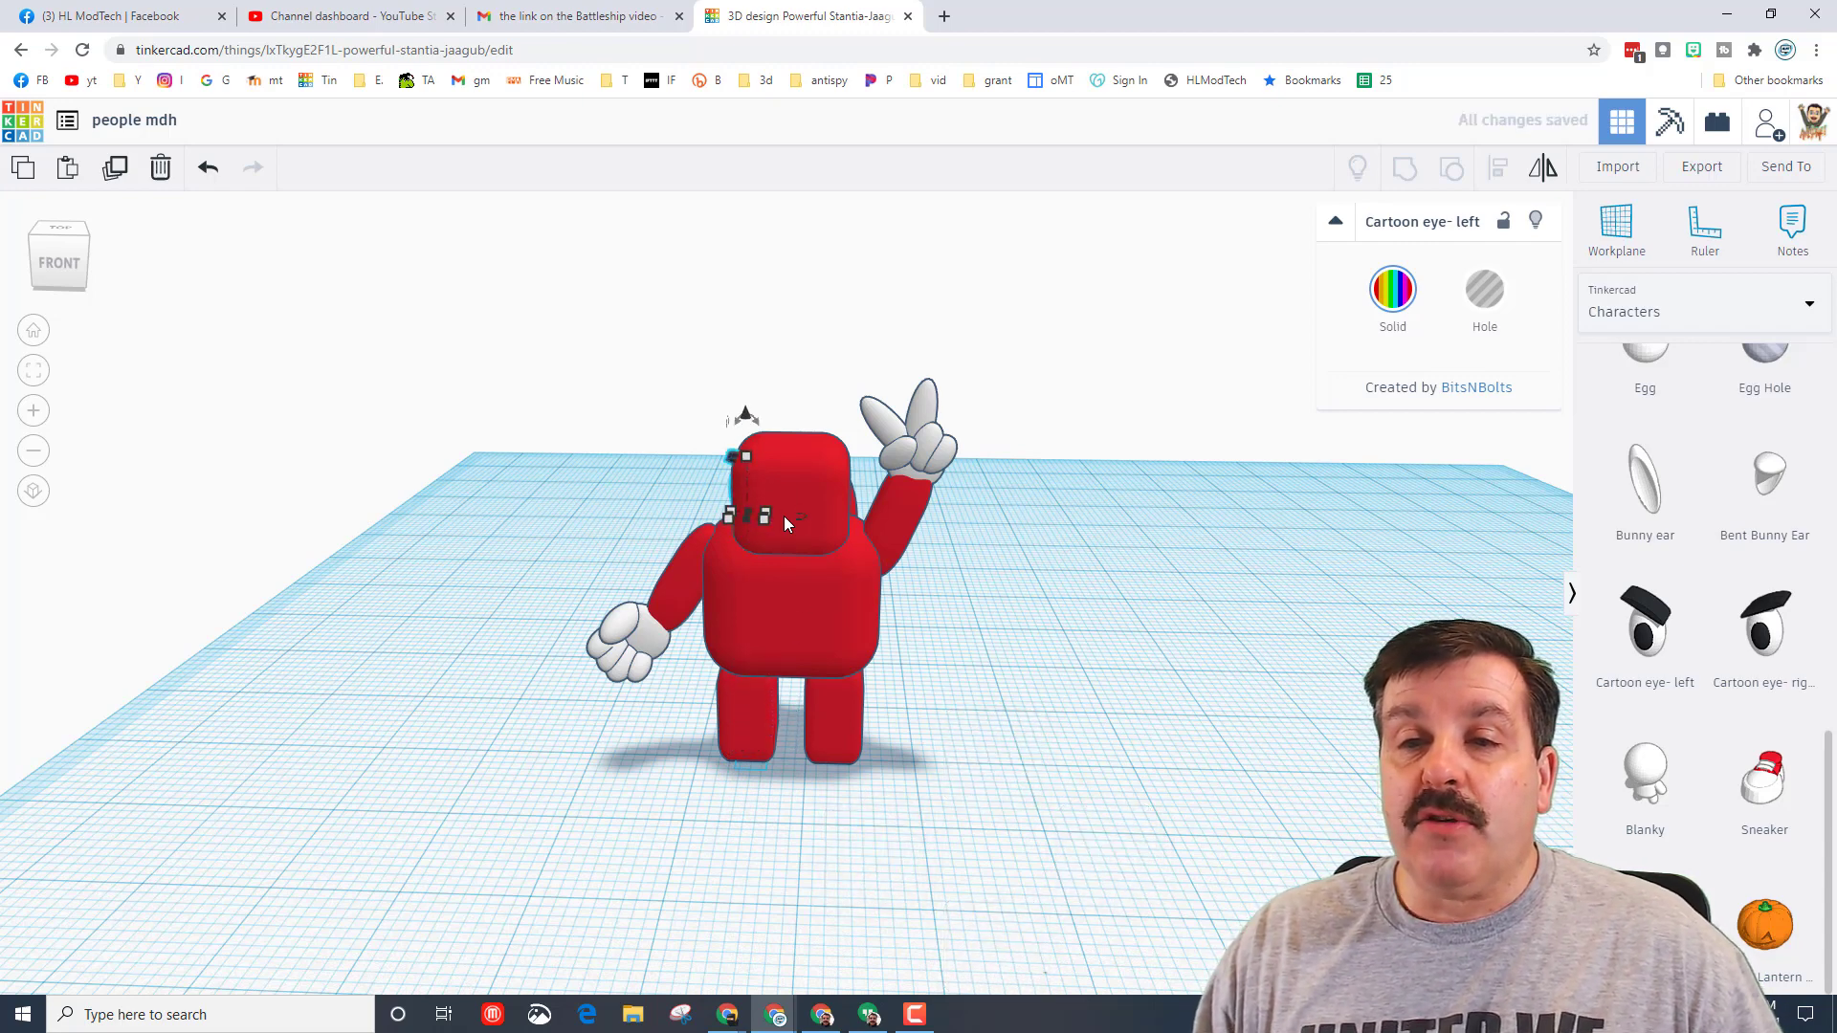
# Shift the left eye inward and bring it forward until it sits on the front of the head, checking its fit.
pyautogui.press('Right')
pyautogui.press('Right')
pyautogui.press('Right')
pyautogui.press('Right')
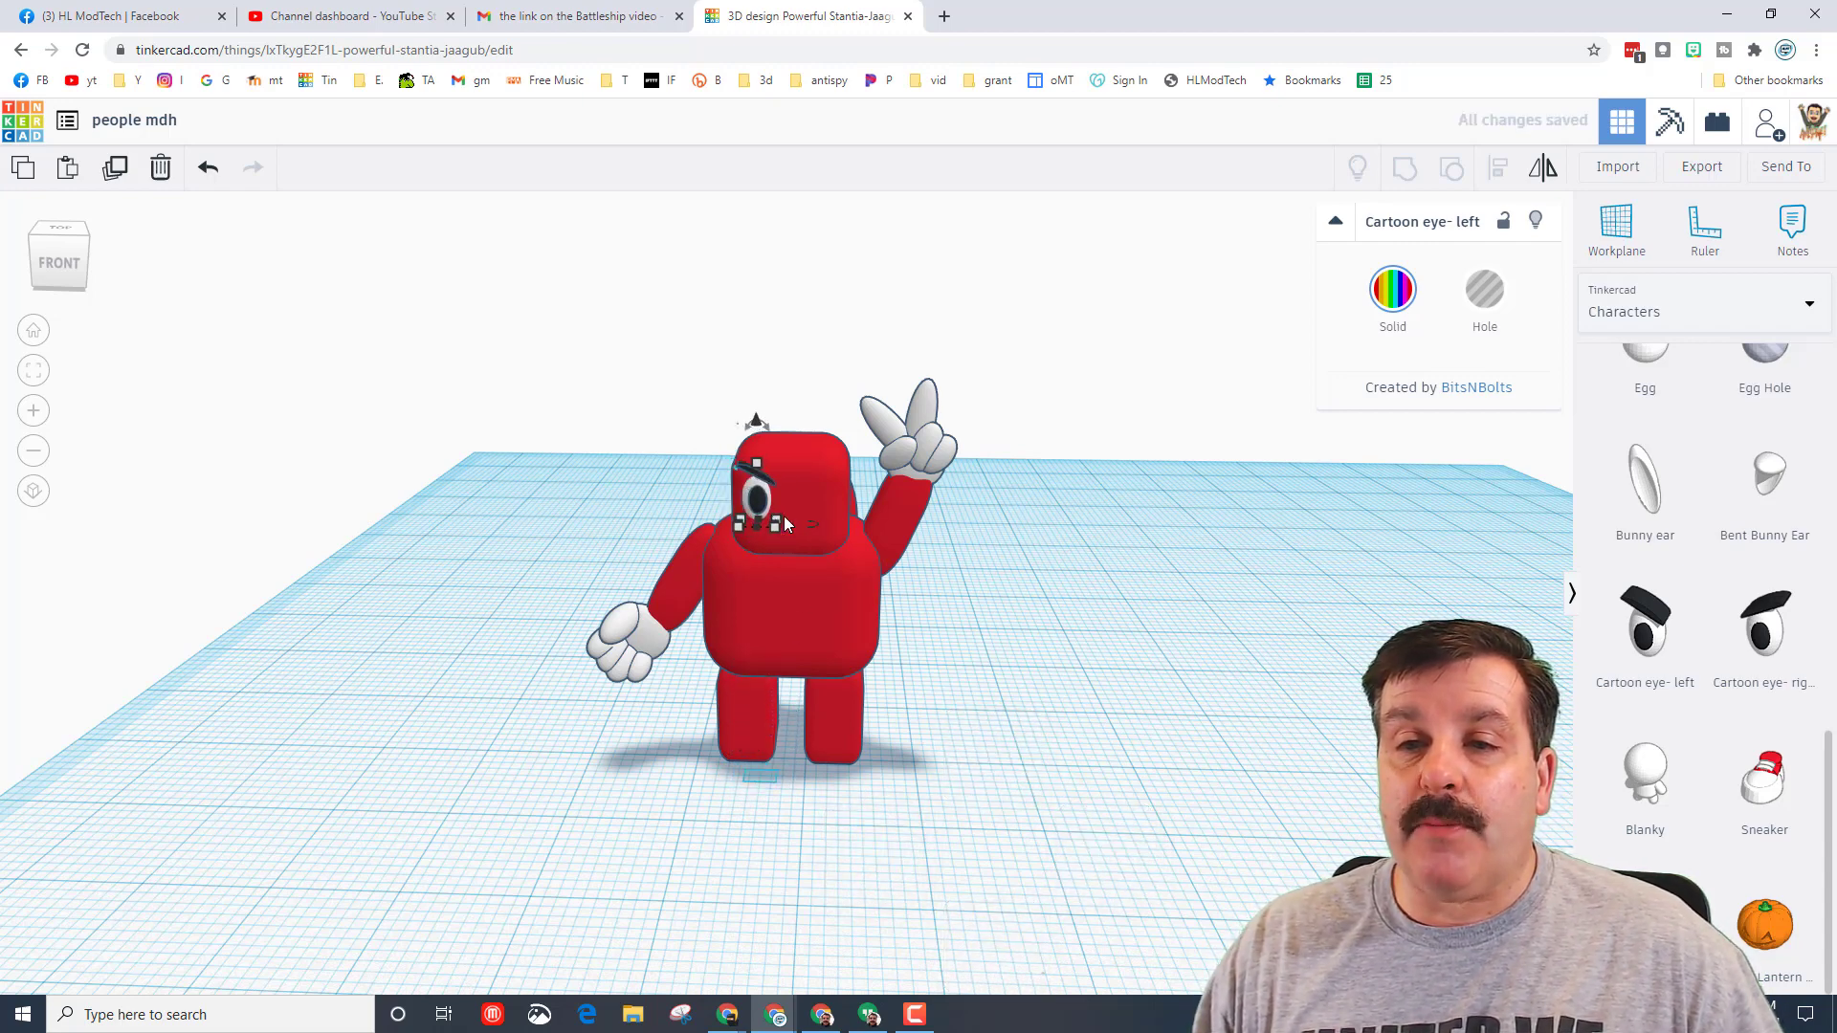
pyautogui.click(34, 371)
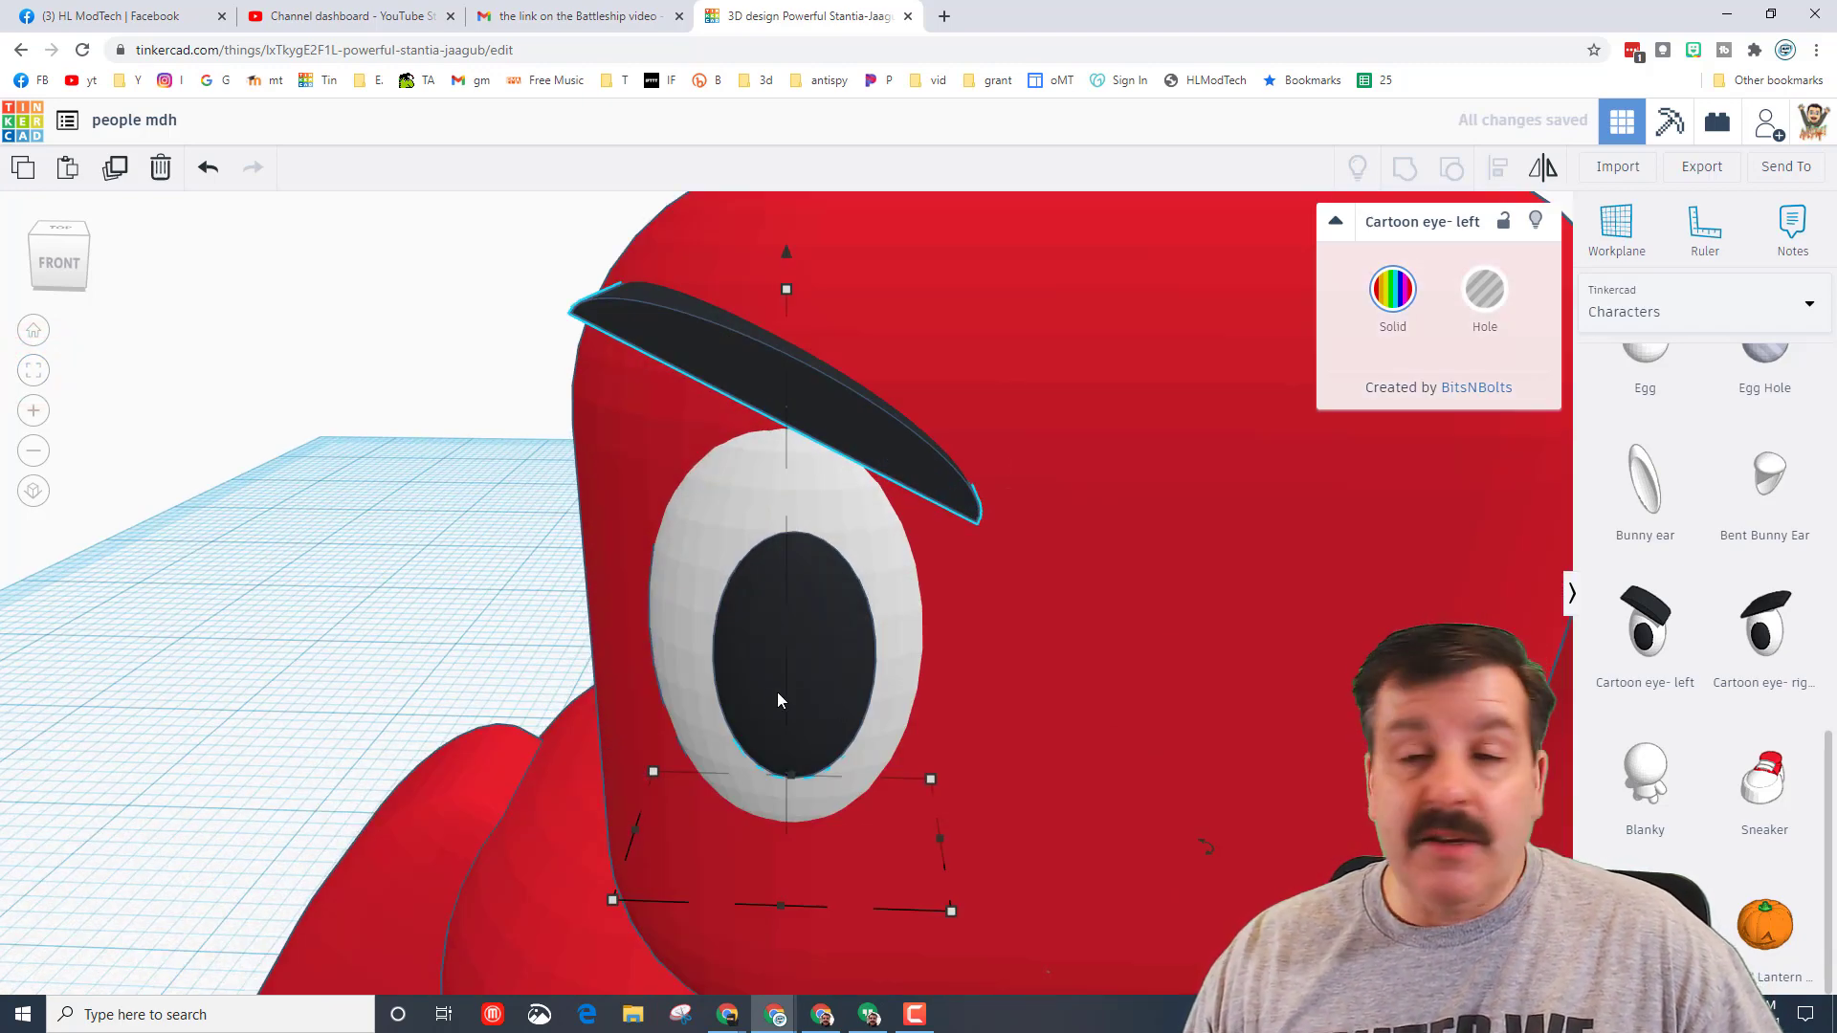
pyautogui.moveTo(779, 701); pyautogui.dragTo(708, 631, button='right')
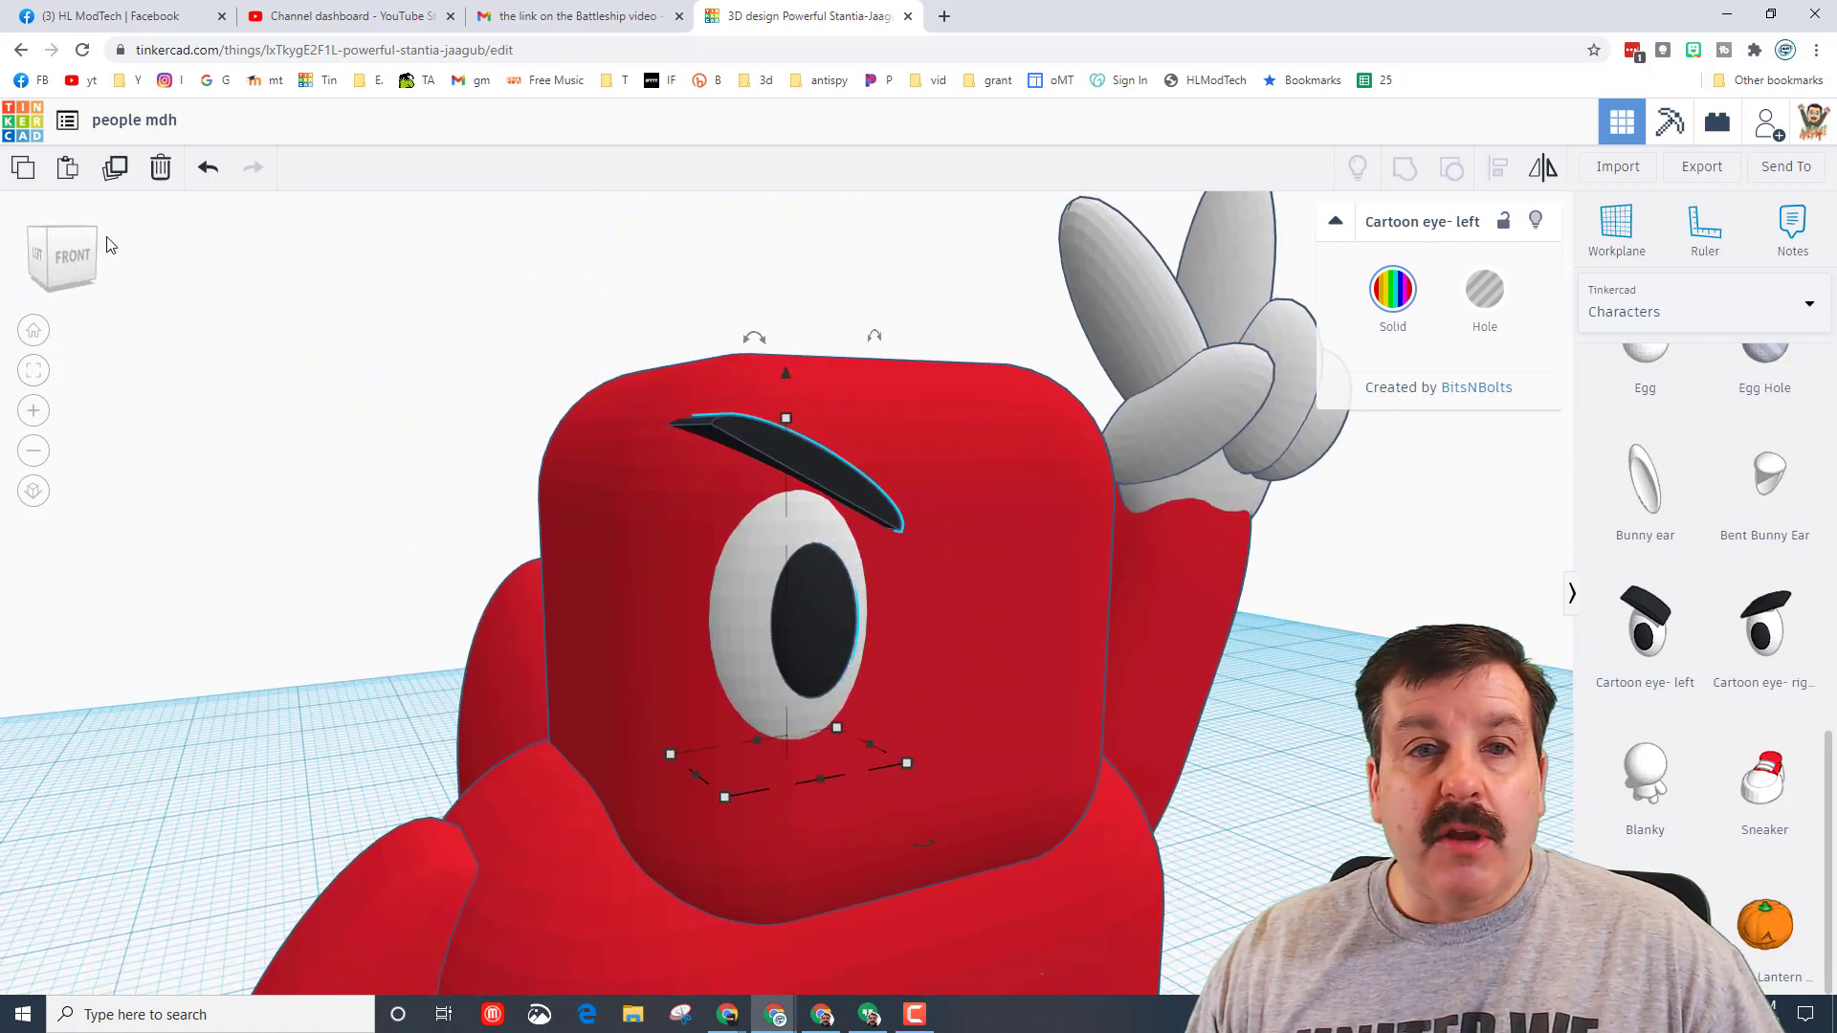
pyautogui.click(49, 234)
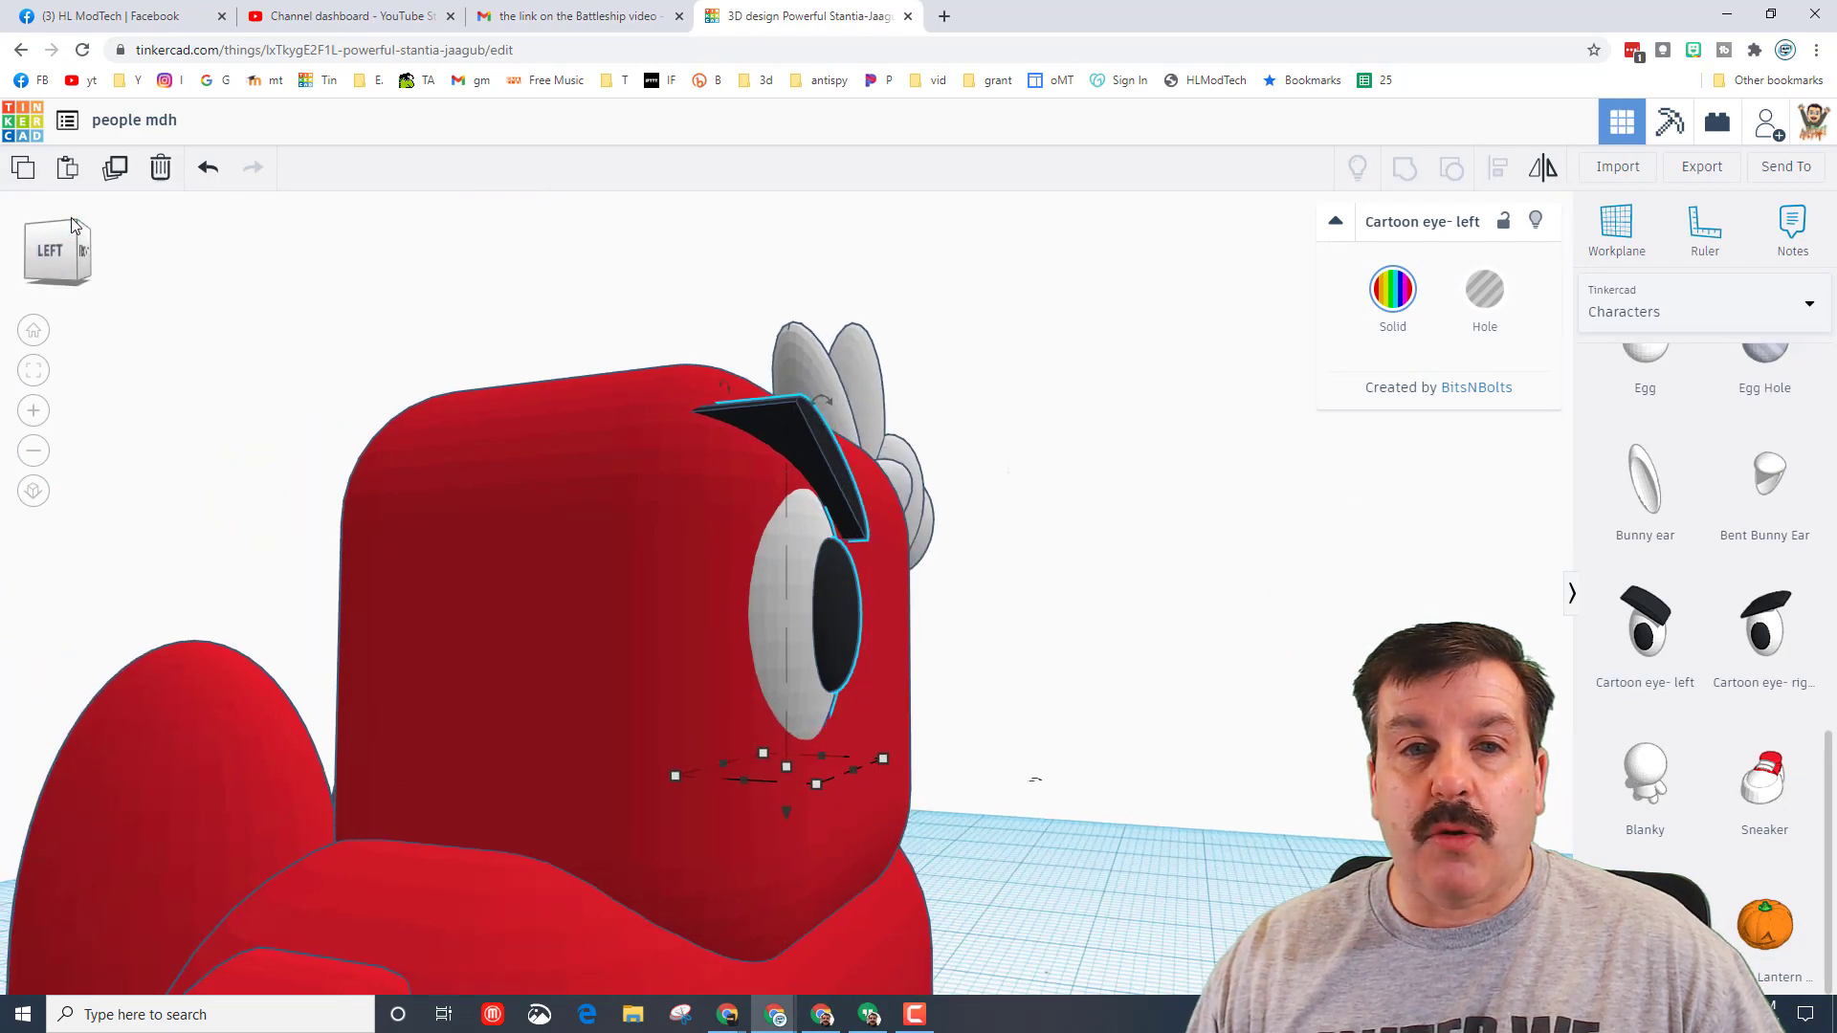
pyautogui.click(67, 226)
pyautogui.moveTo(497, 572); pyautogui.dragTo(221, 488, button='right')
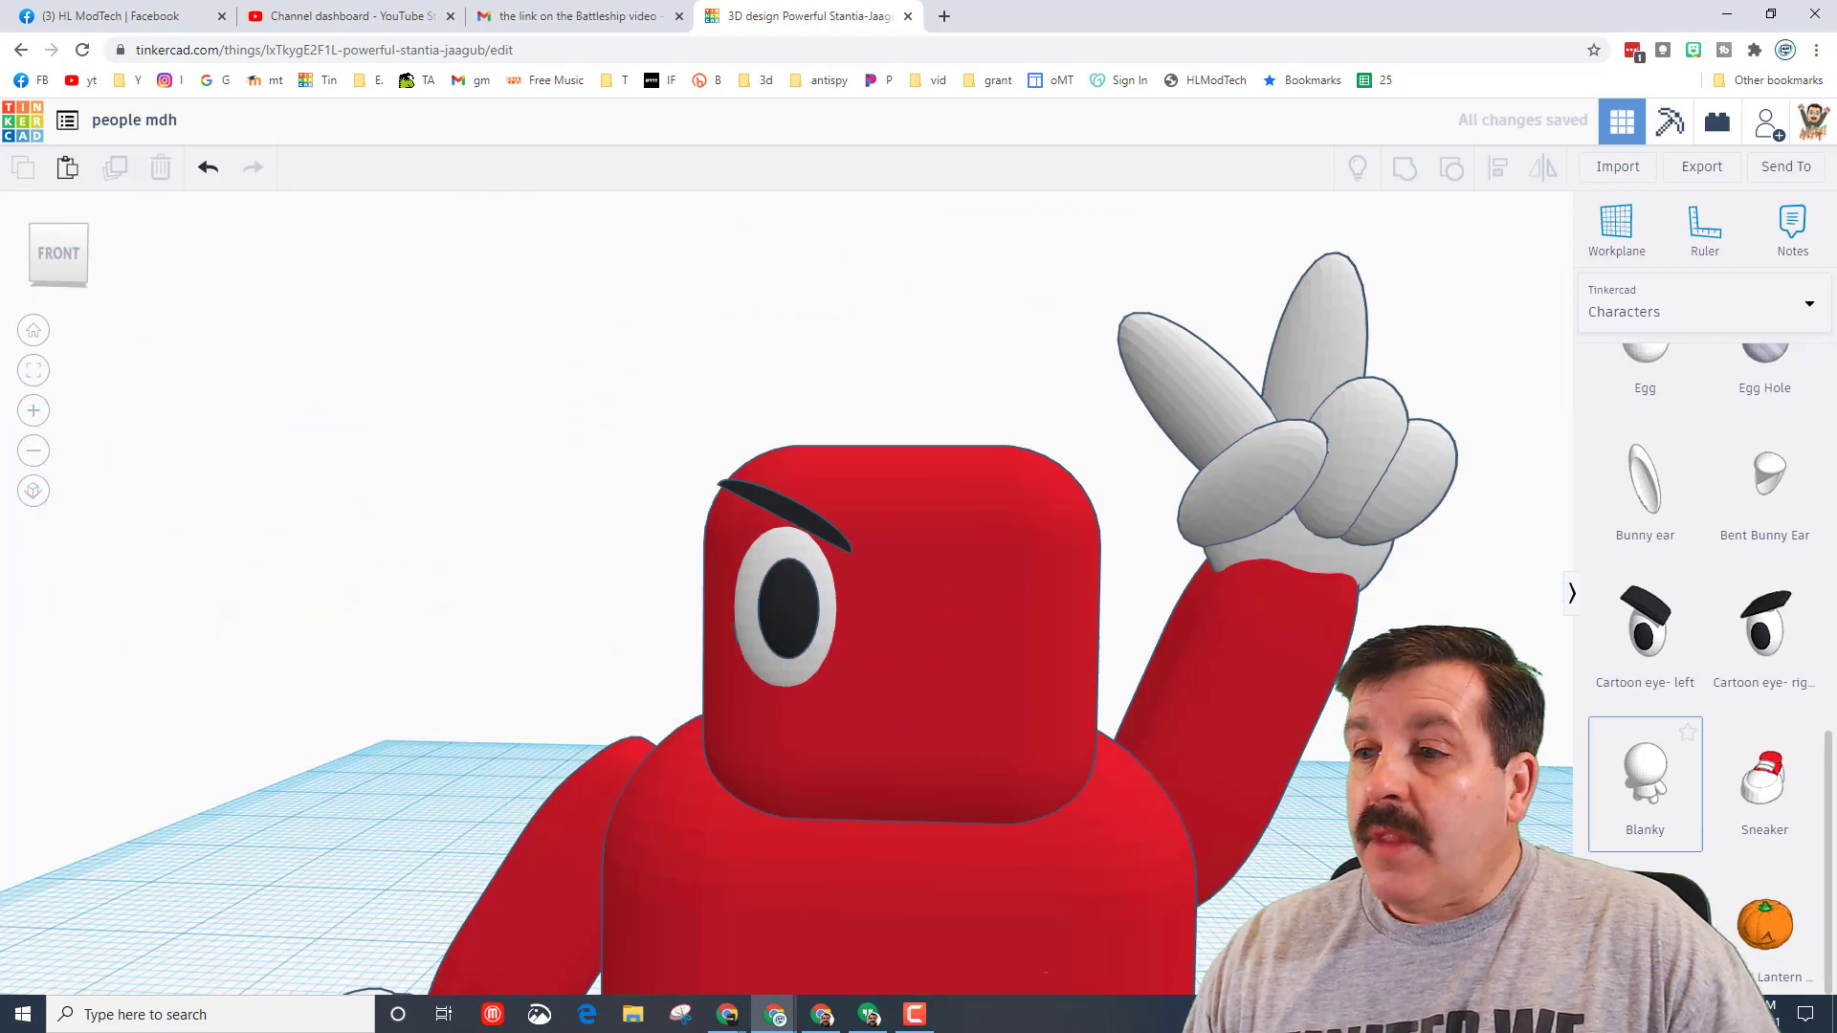
# Add a right Cartoon eye in front of the robot's leg and scale it proportionally to a height of 7.
pyautogui.click(33, 331)
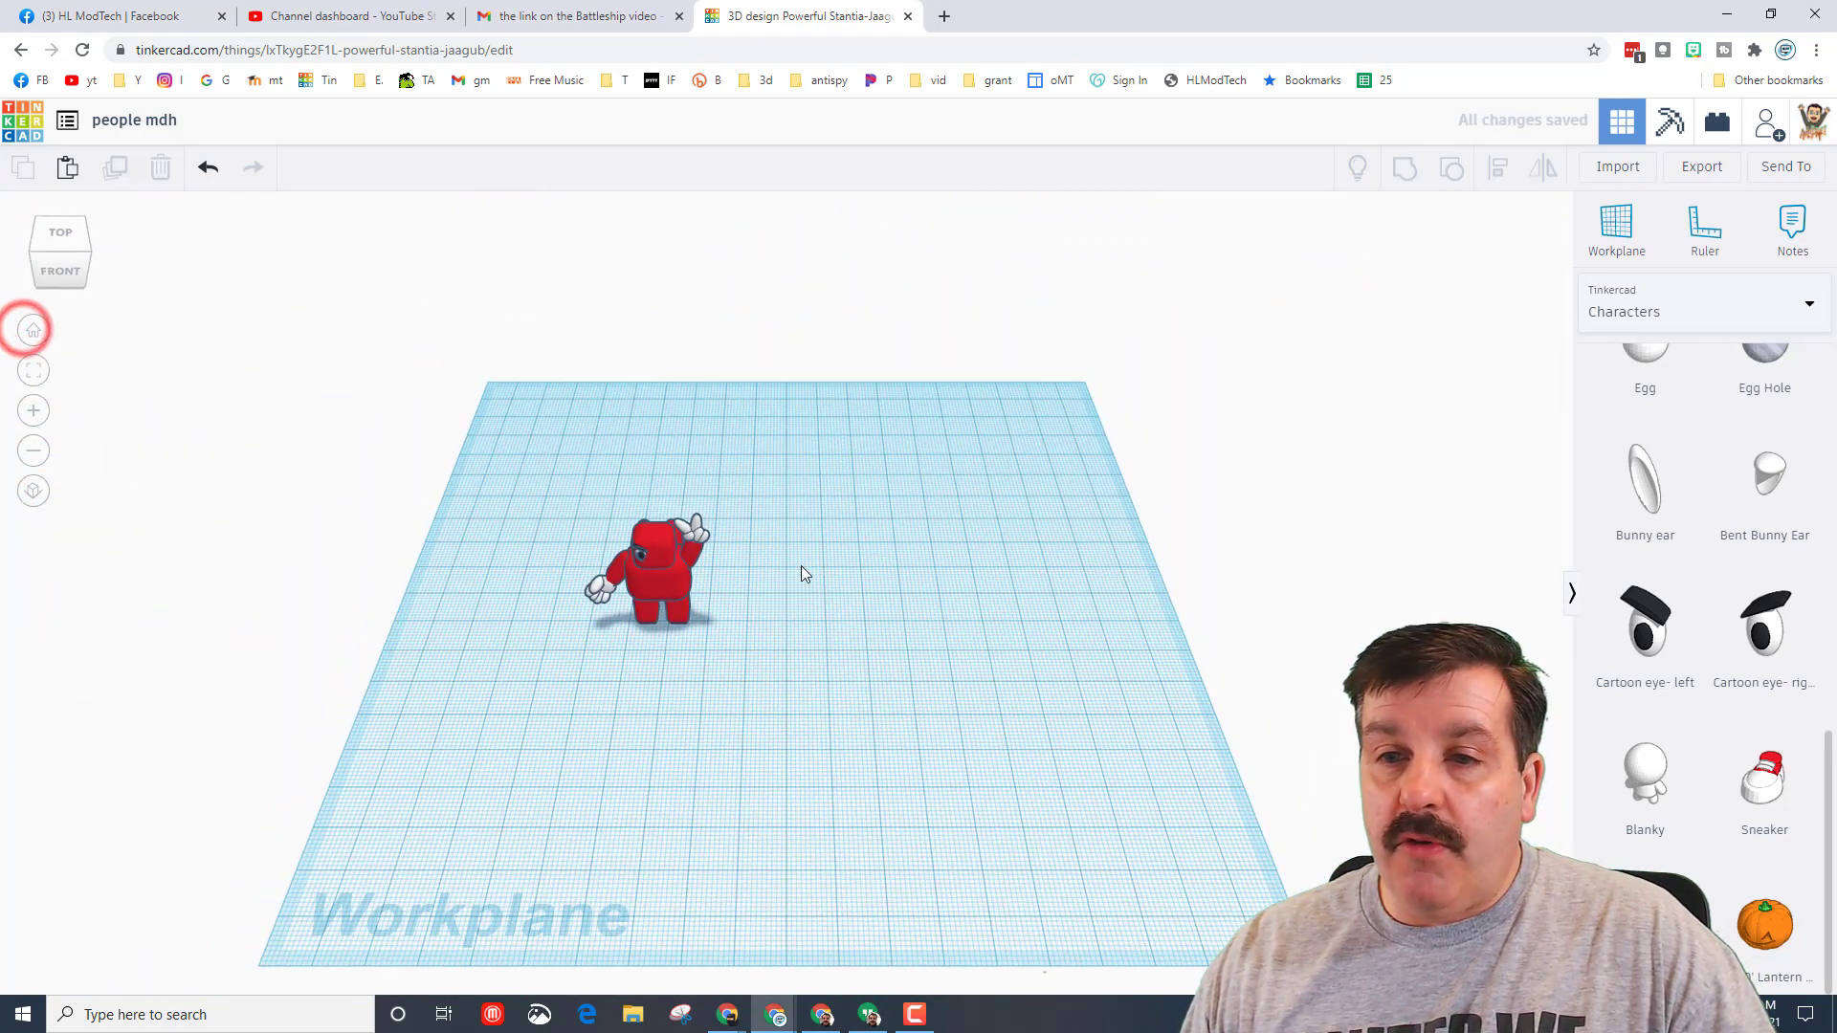
pyautogui.click(679, 626)
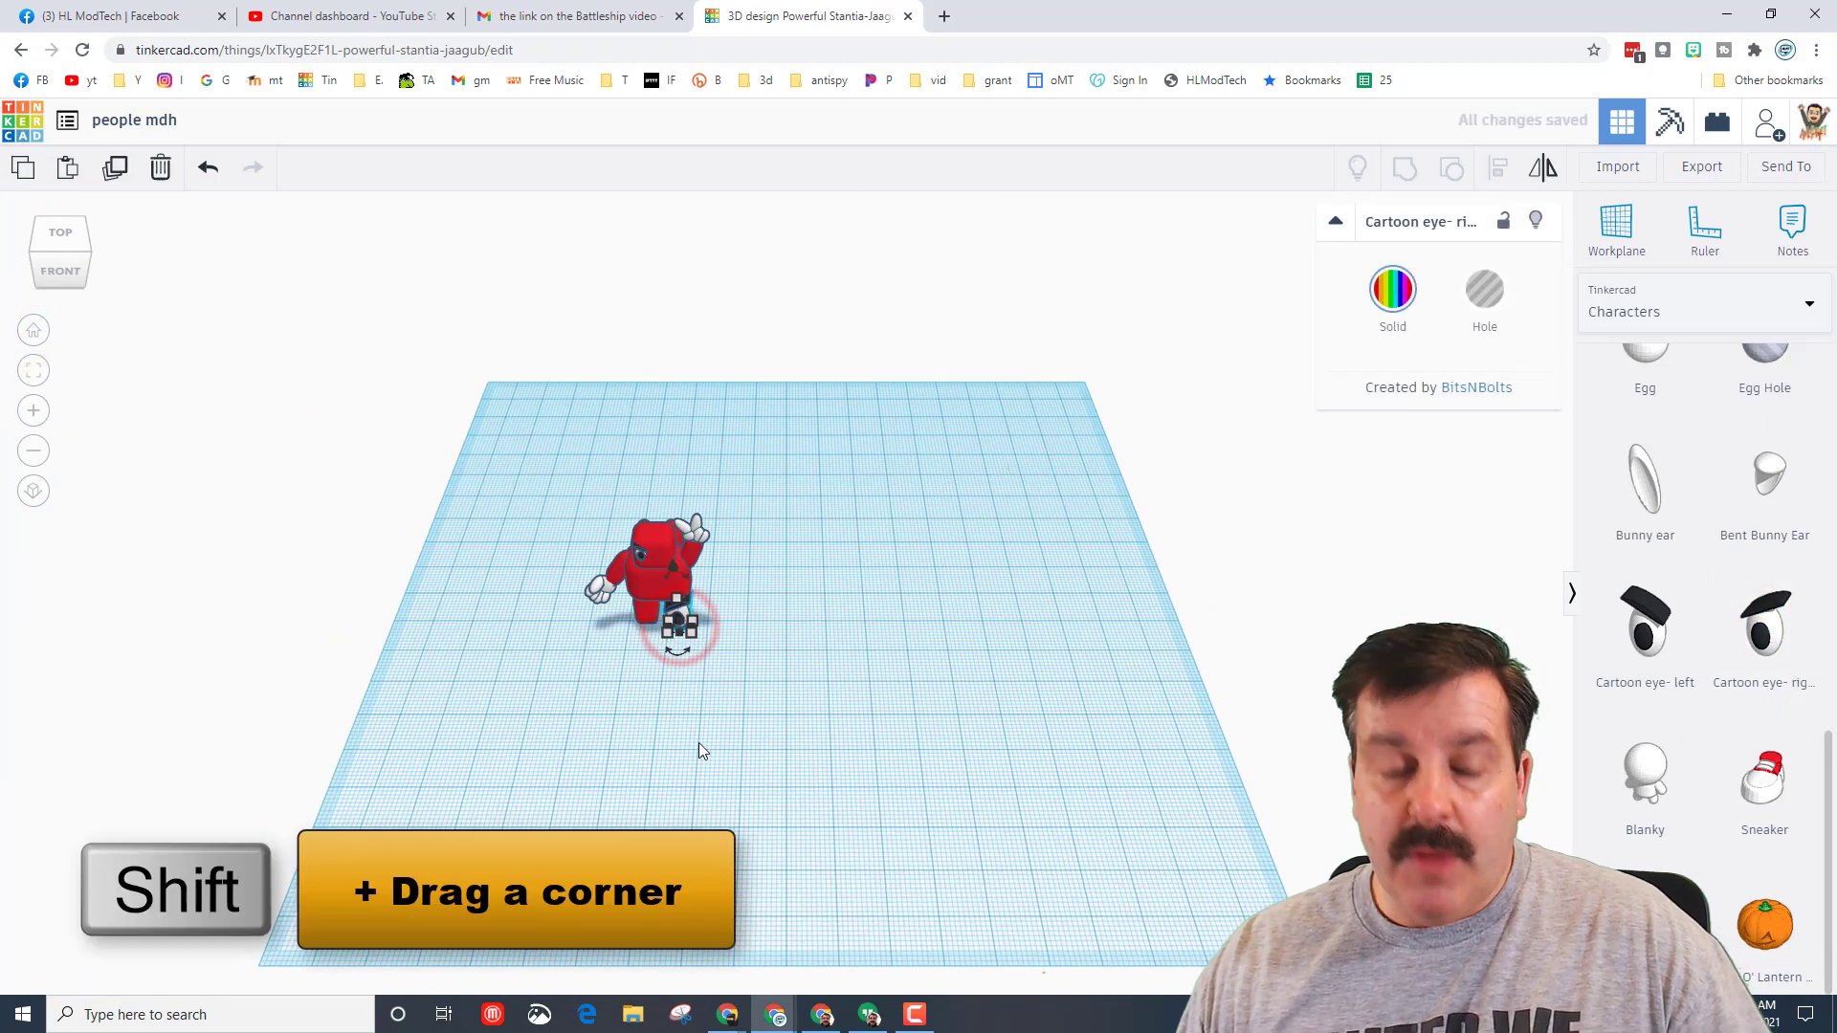
pyautogui.click(33, 371)
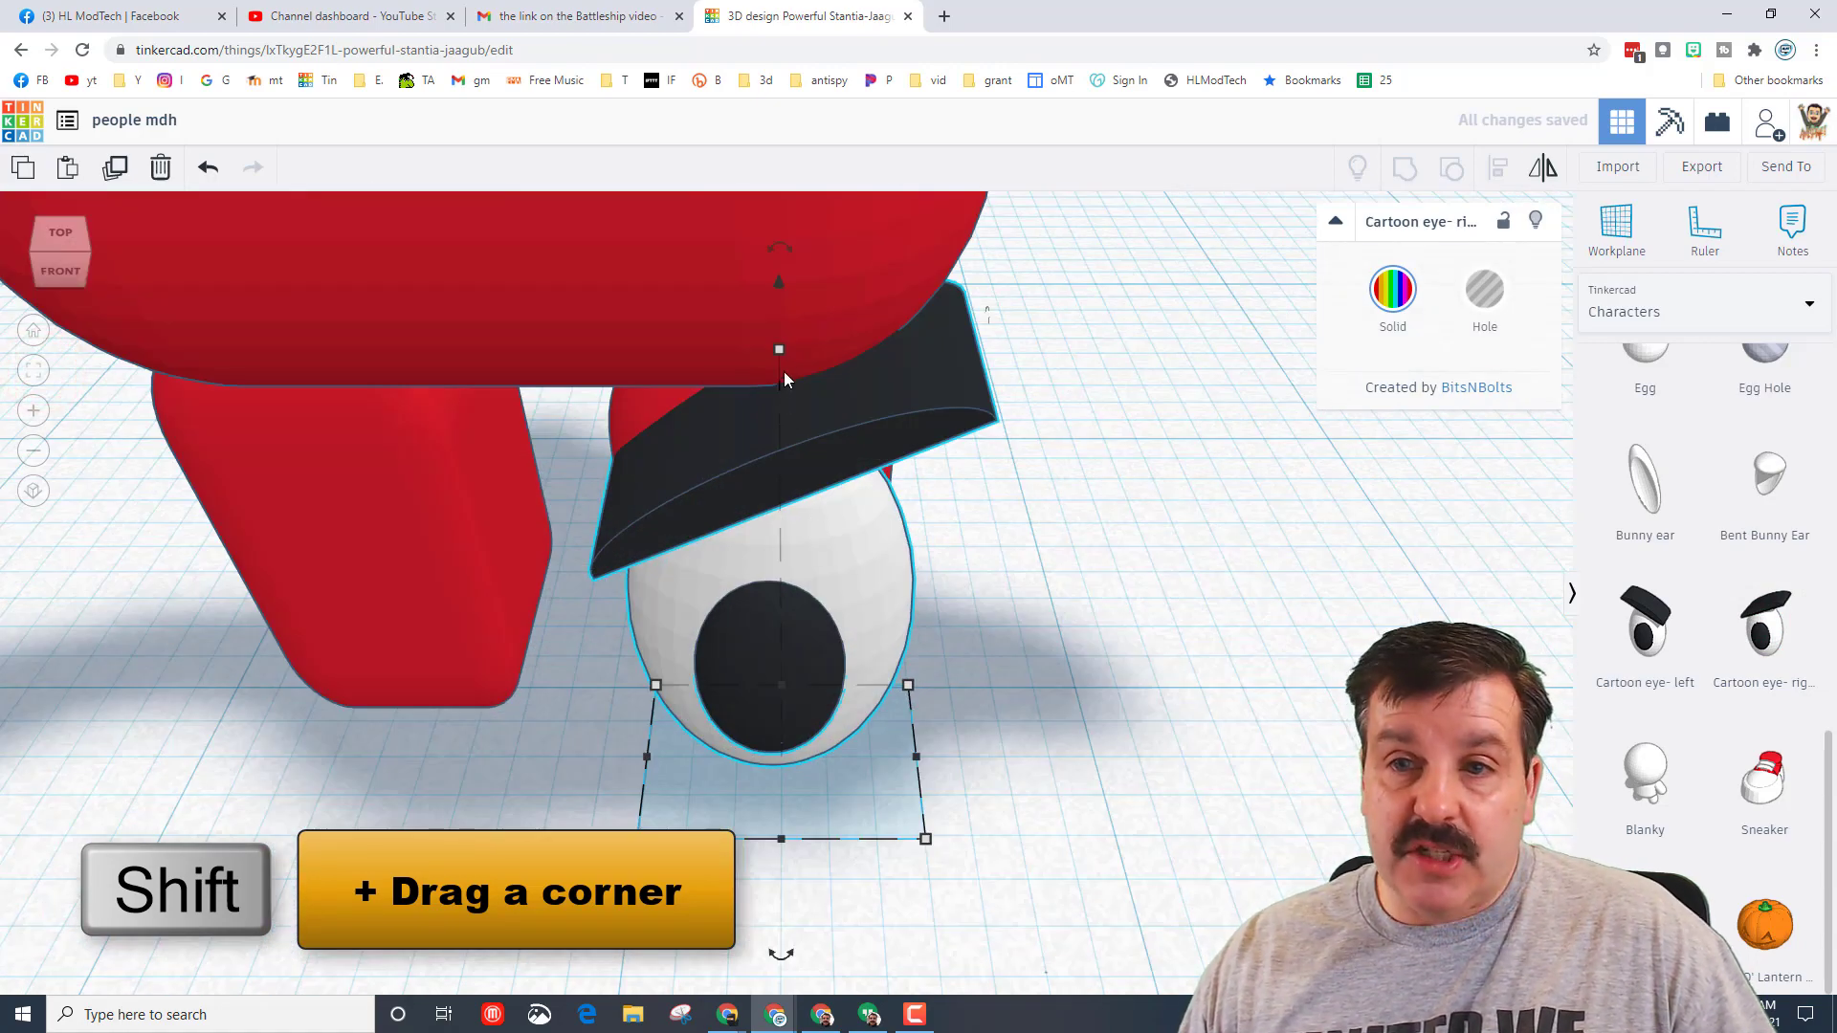
pyautogui.keyDown('shift'); pyautogui.moveTo(779, 350); pyautogui.dragTo(796, 537); pyautogui.keyUp('shift')
pyautogui.scroll(-3, 796, 532)
pyautogui.scroll(-3, 798, 528)
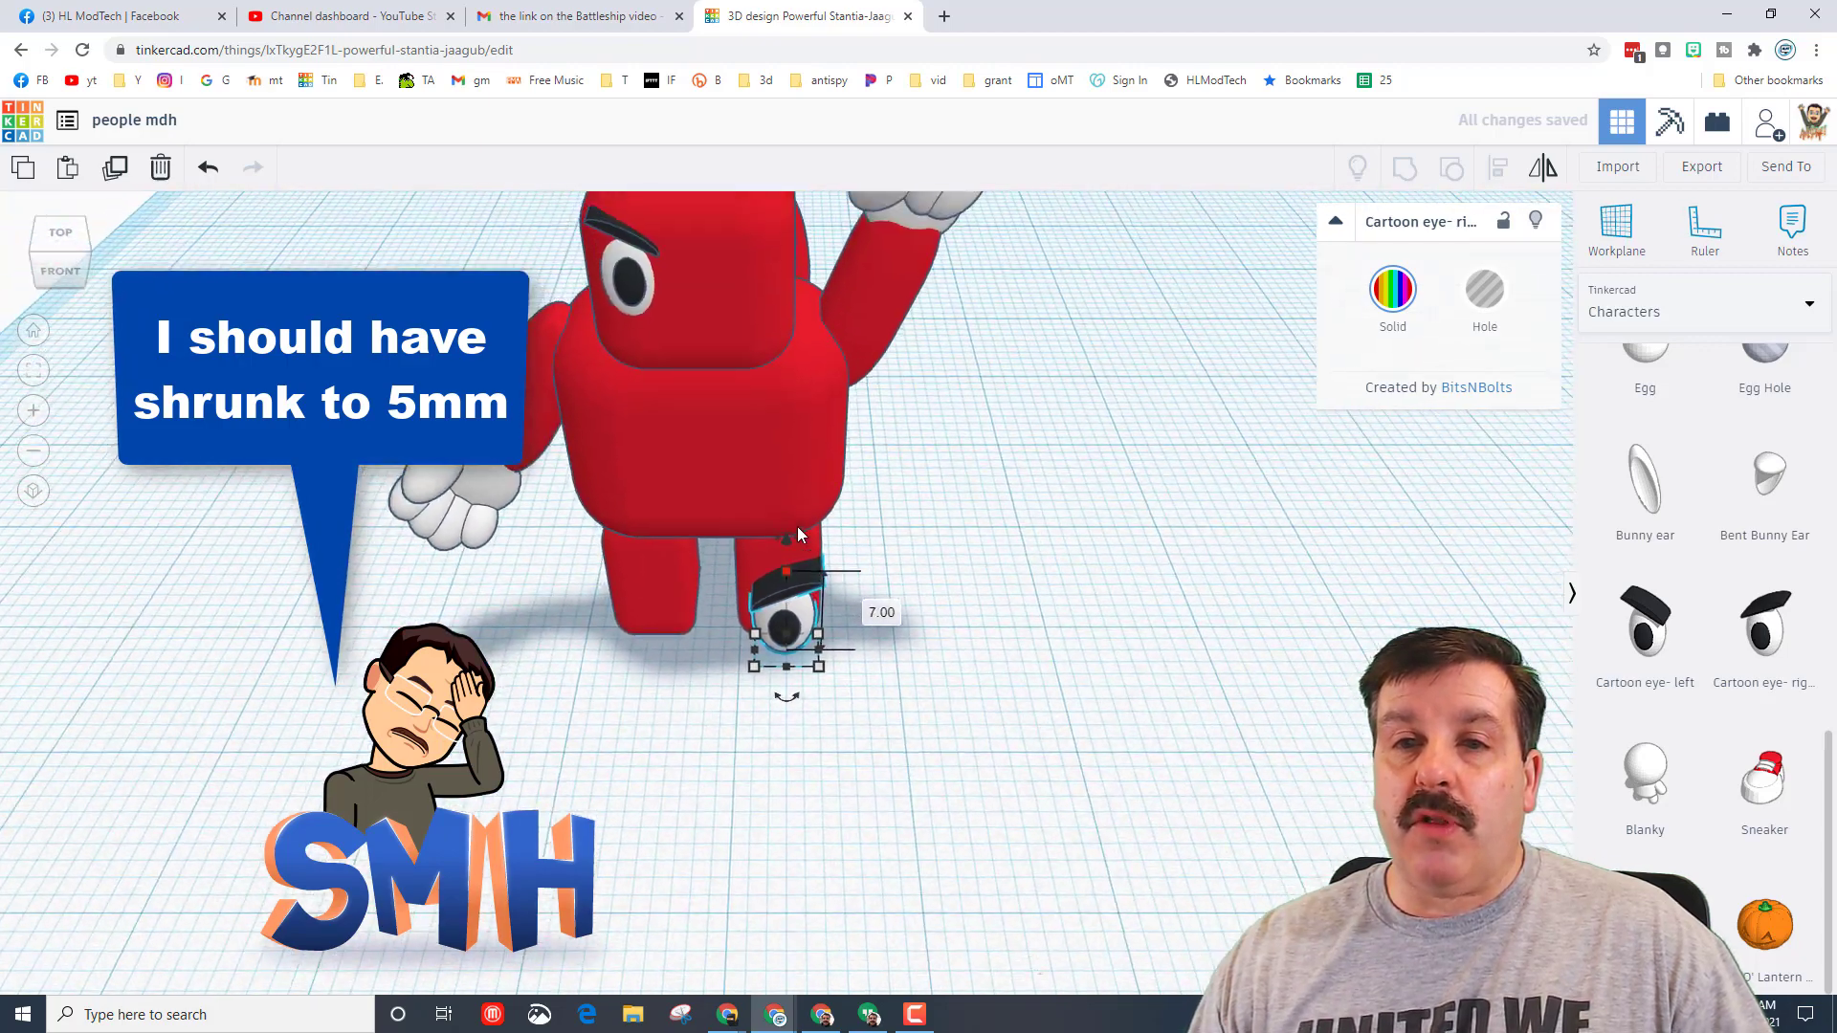
# Raise the right eye from the workplane up to the robot's head.
pyautogui.hotkey('ctrl', 'Up')
pyautogui.hotkey('ctrl', 'Up')
pyautogui.hotkey('ctrl', 'Up')
pyautogui.hotkey('ctrl', 'Up')
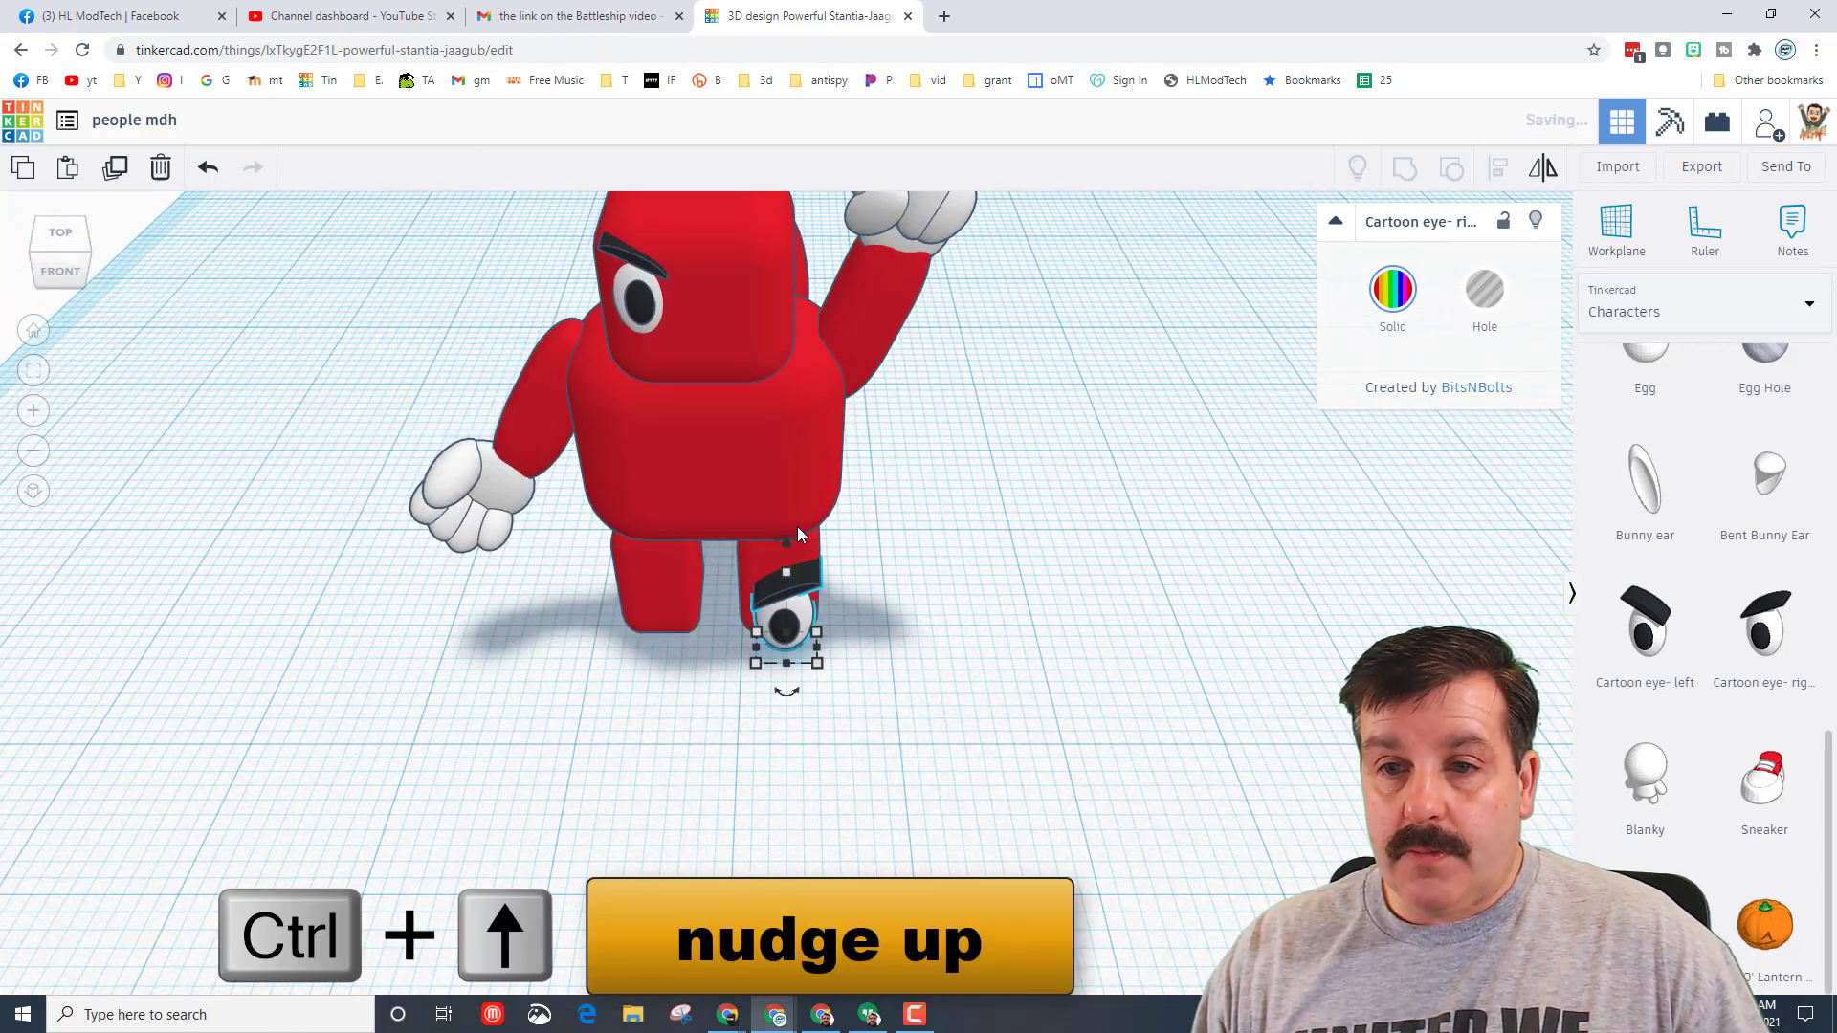
pyautogui.hotkey('ctrl', 'Up')
pyautogui.hotkey('ctrl', 'Up')
pyautogui.hotkey('ctrl', 'Up')
pyautogui.hotkey('ctrl', 'Up')
pyautogui.hotkey('ctrl', 'Up')
pyautogui.hotkey('ctrl', 'Up')
pyautogui.hotkey('ctrl', 'Up')
pyautogui.hotkey('ctrl', 'Up')
pyautogui.hotkey('ctrl', 'Up')
pyautogui.hotkey('ctrl', 'Up')
pyautogui.hotkey('ctrl', 'Up')
pyautogui.hotkey('ctrl', 'Up')
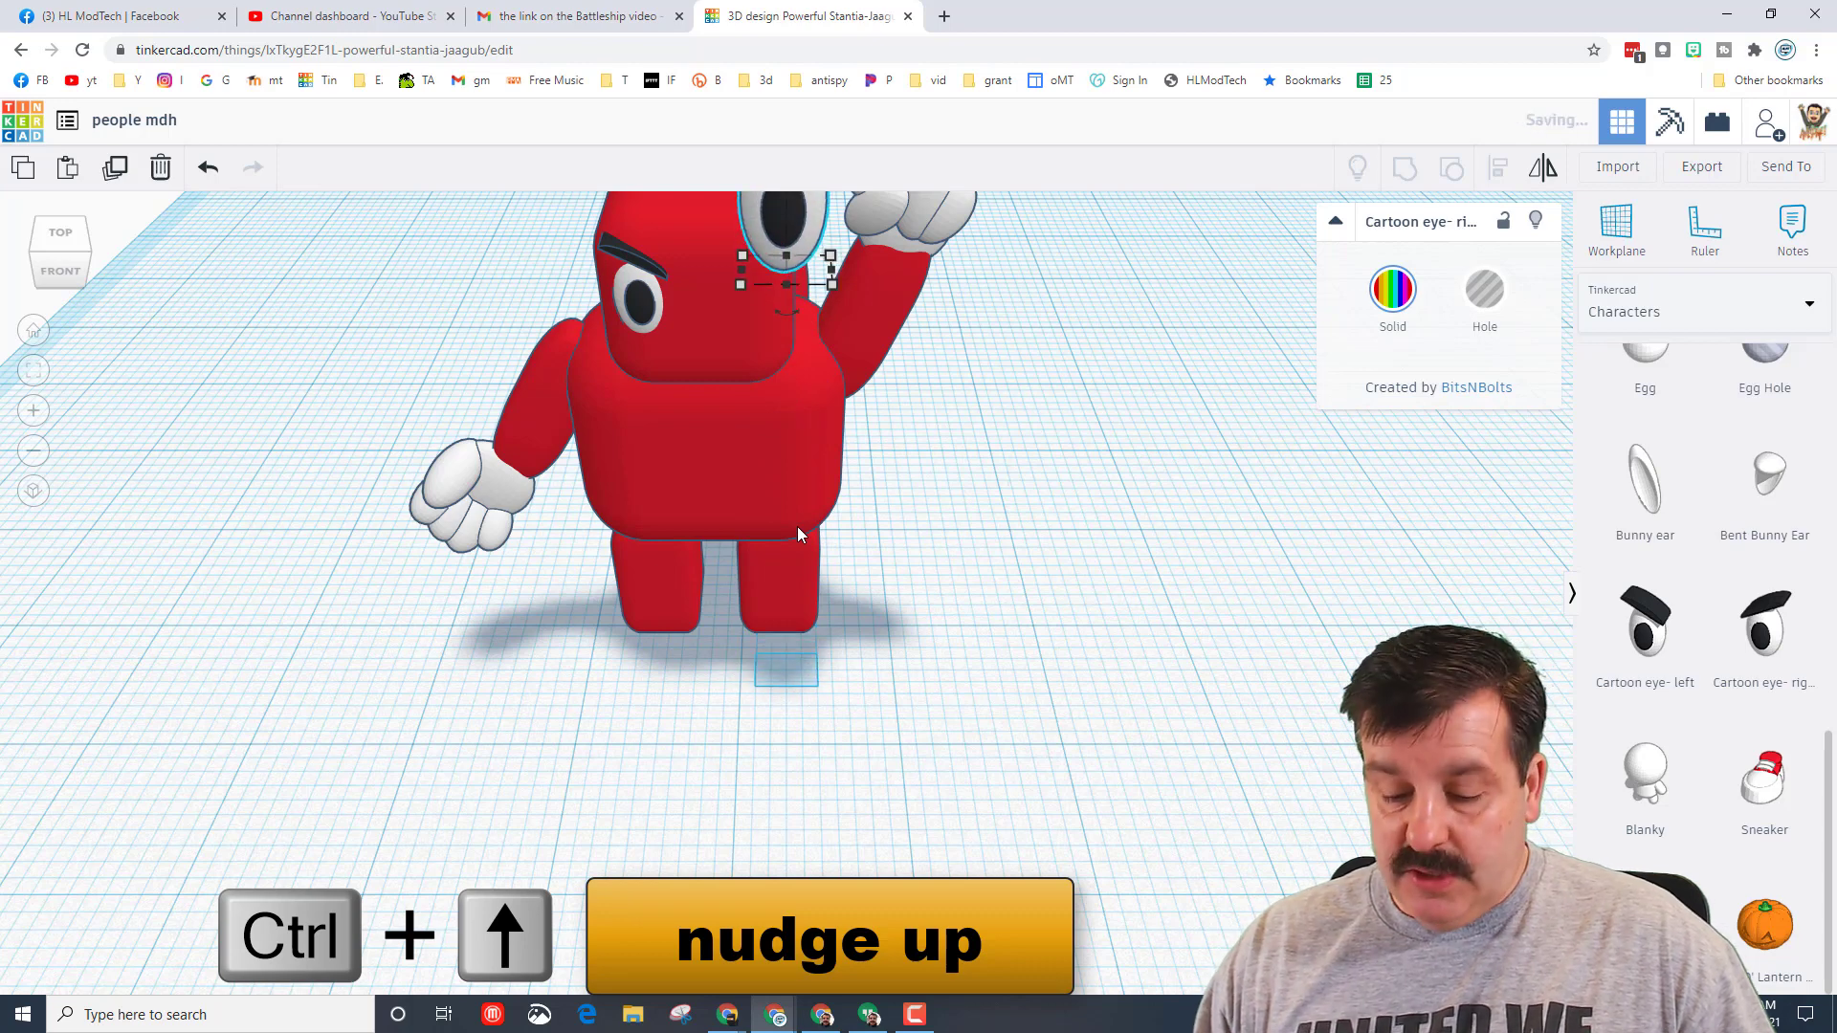
# Lower the right eye slightly, shift it inward beside the left eye and nudge it back into the face.
pyautogui.hotkey('ctrl', 'Down')
pyautogui.hotkey('ctrl', 'Down')
pyautogui.hotkey('ctrl', 'Down')
pyautogui.hotkey('ctrl', 'Down')
pyautogui.press('Left')
pyautogui.press('Left')
pyautogui.press('Left')
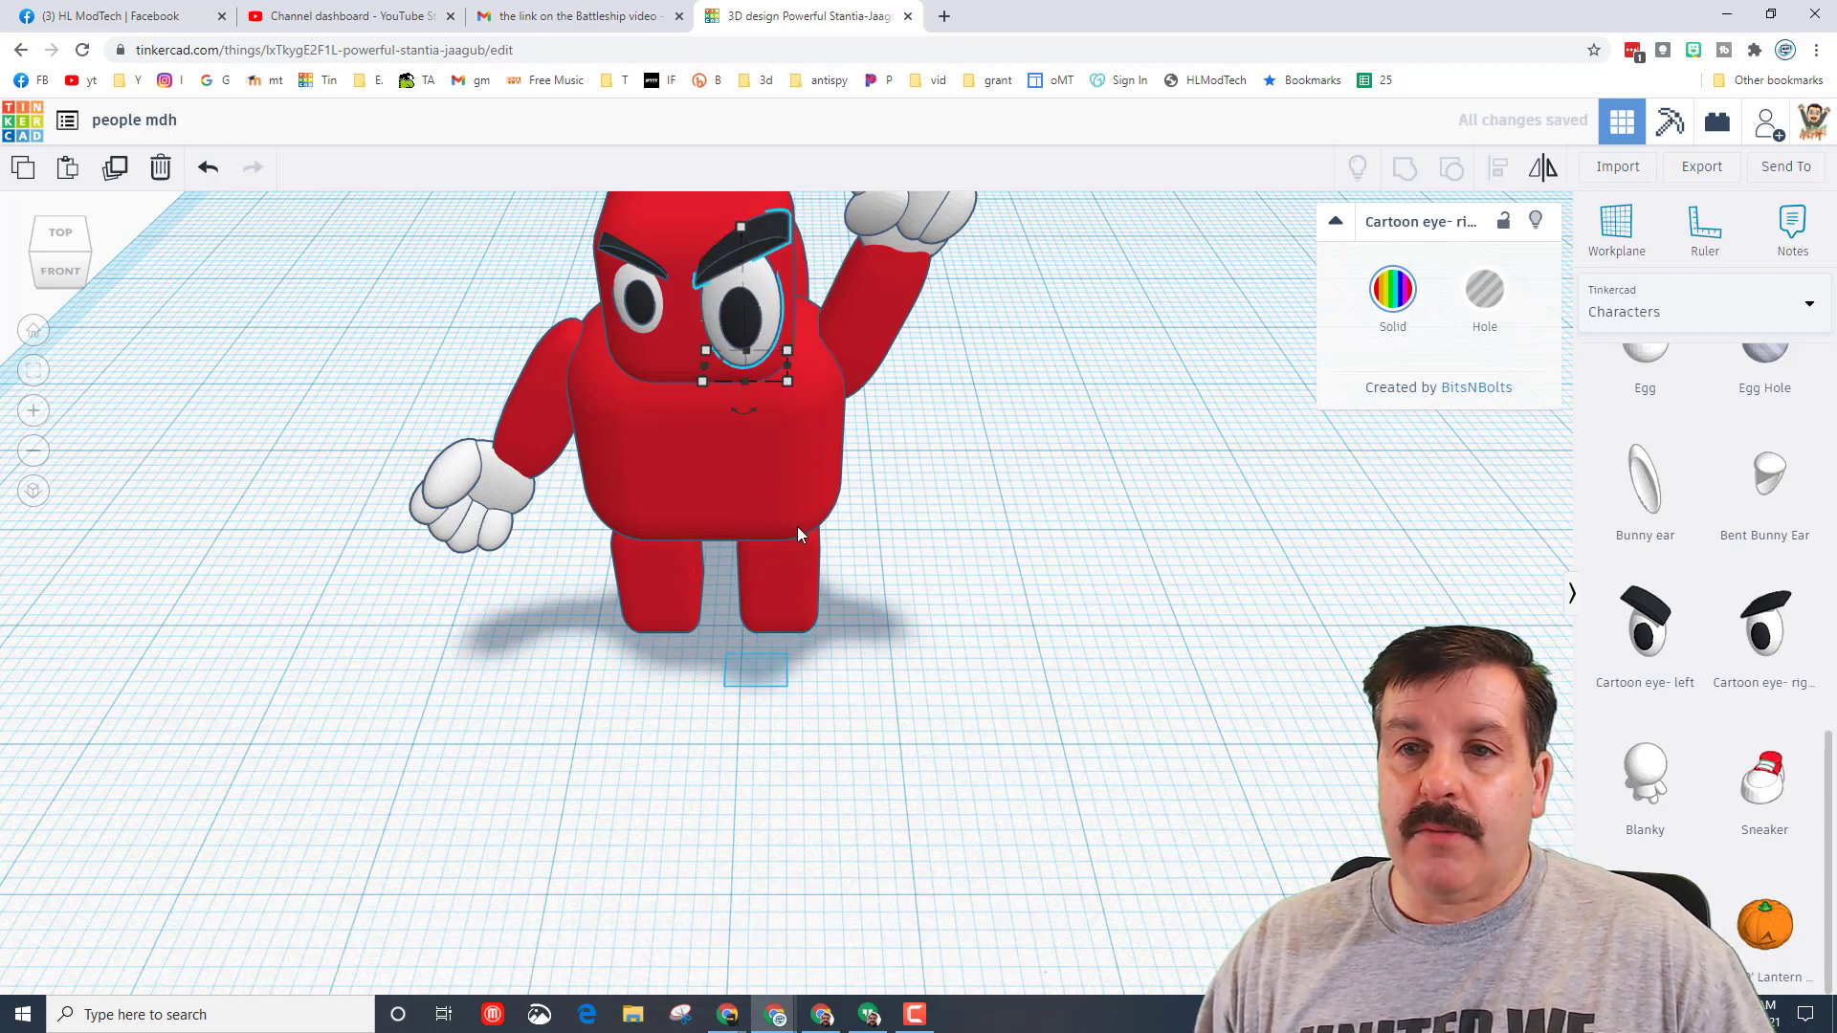
pyautogui.press('Up')
pyautogui.press('Up')
pyautogui.press('Down')
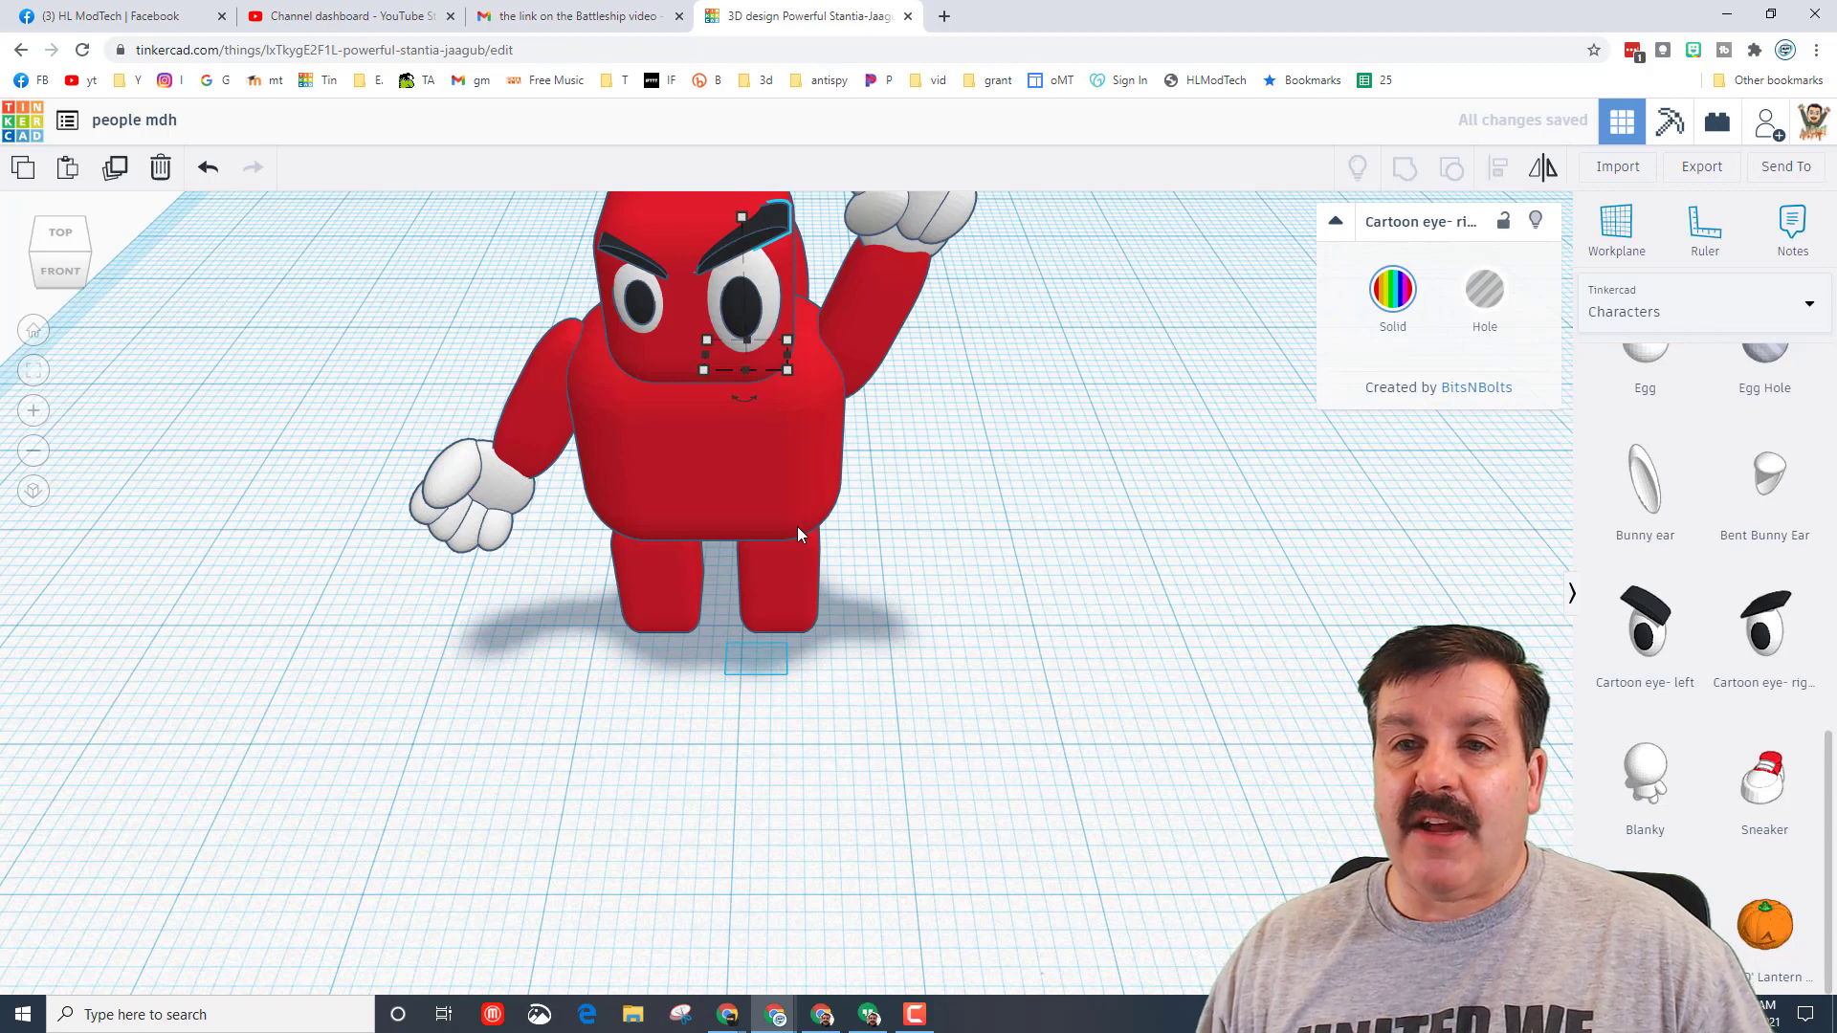
# Shrink the right eye proportionally to match the left eye and bring both eyes level.
pyautogui.moveTo(520, 650); pyautogui.dragTo(580, 394, button='right')
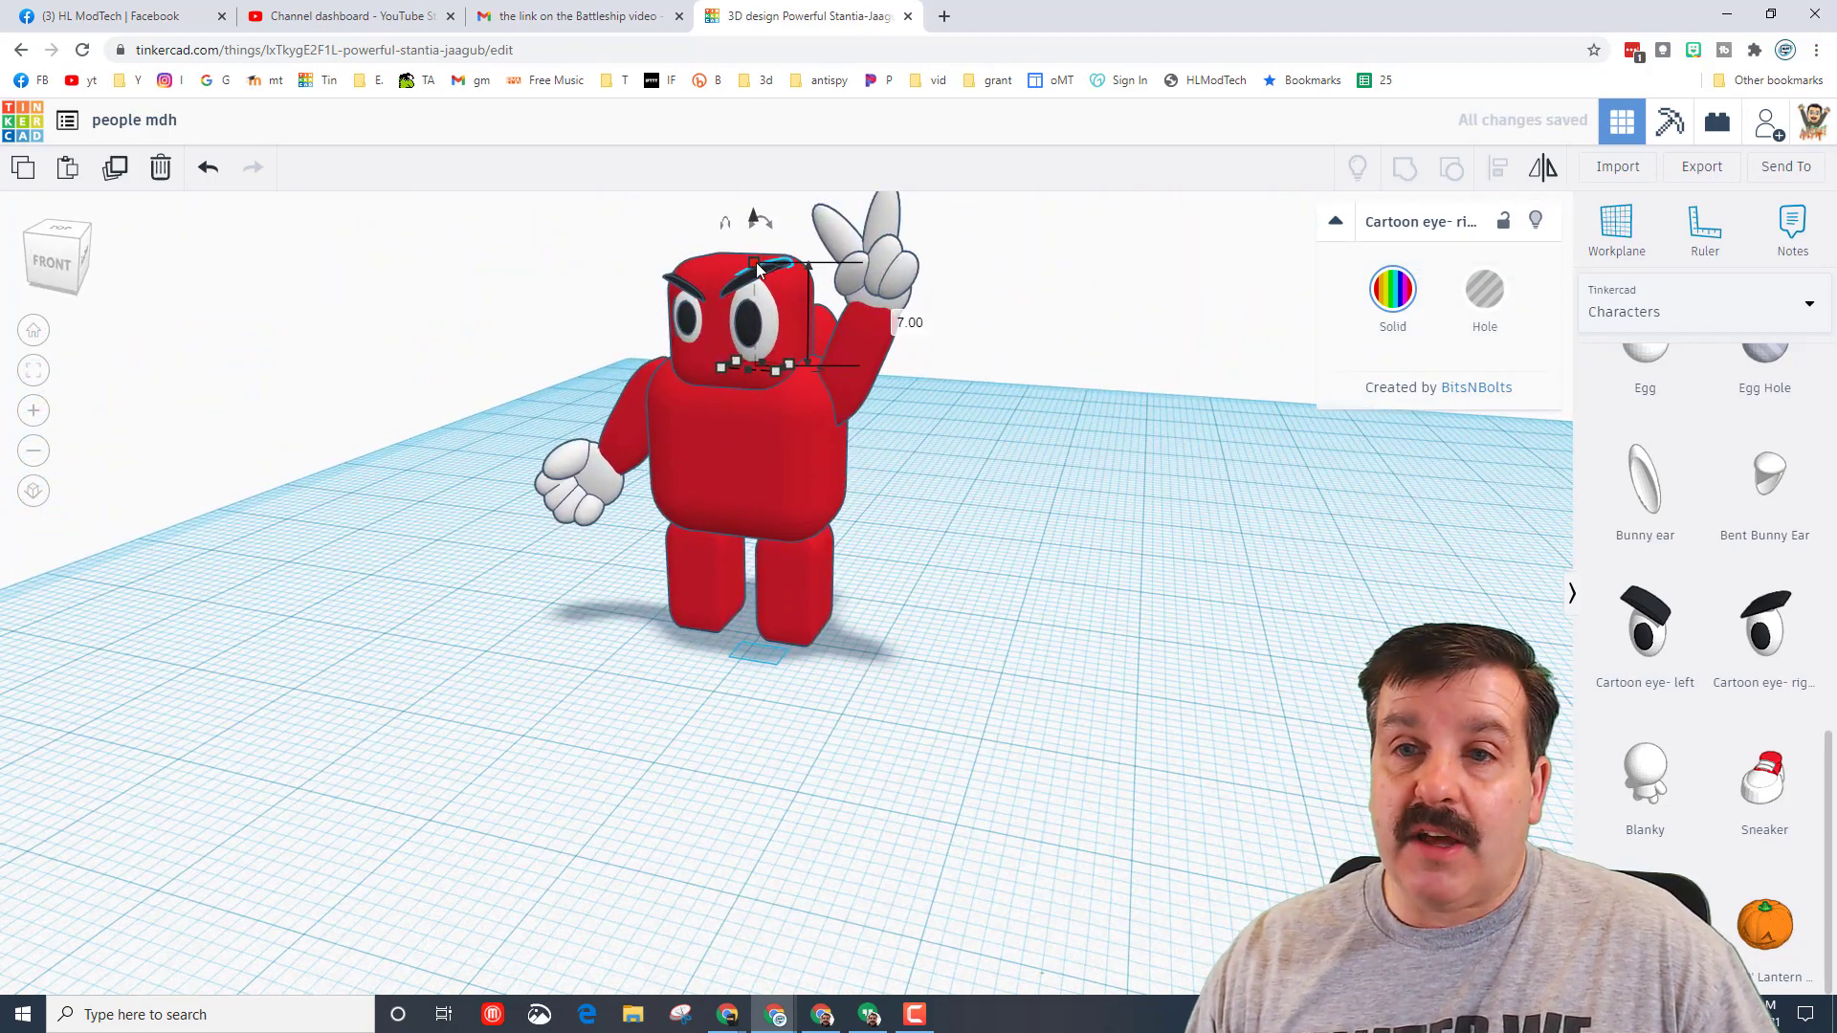
pyautogui.moveTo(758, 269); pyautogui.dragTo(751, 292)
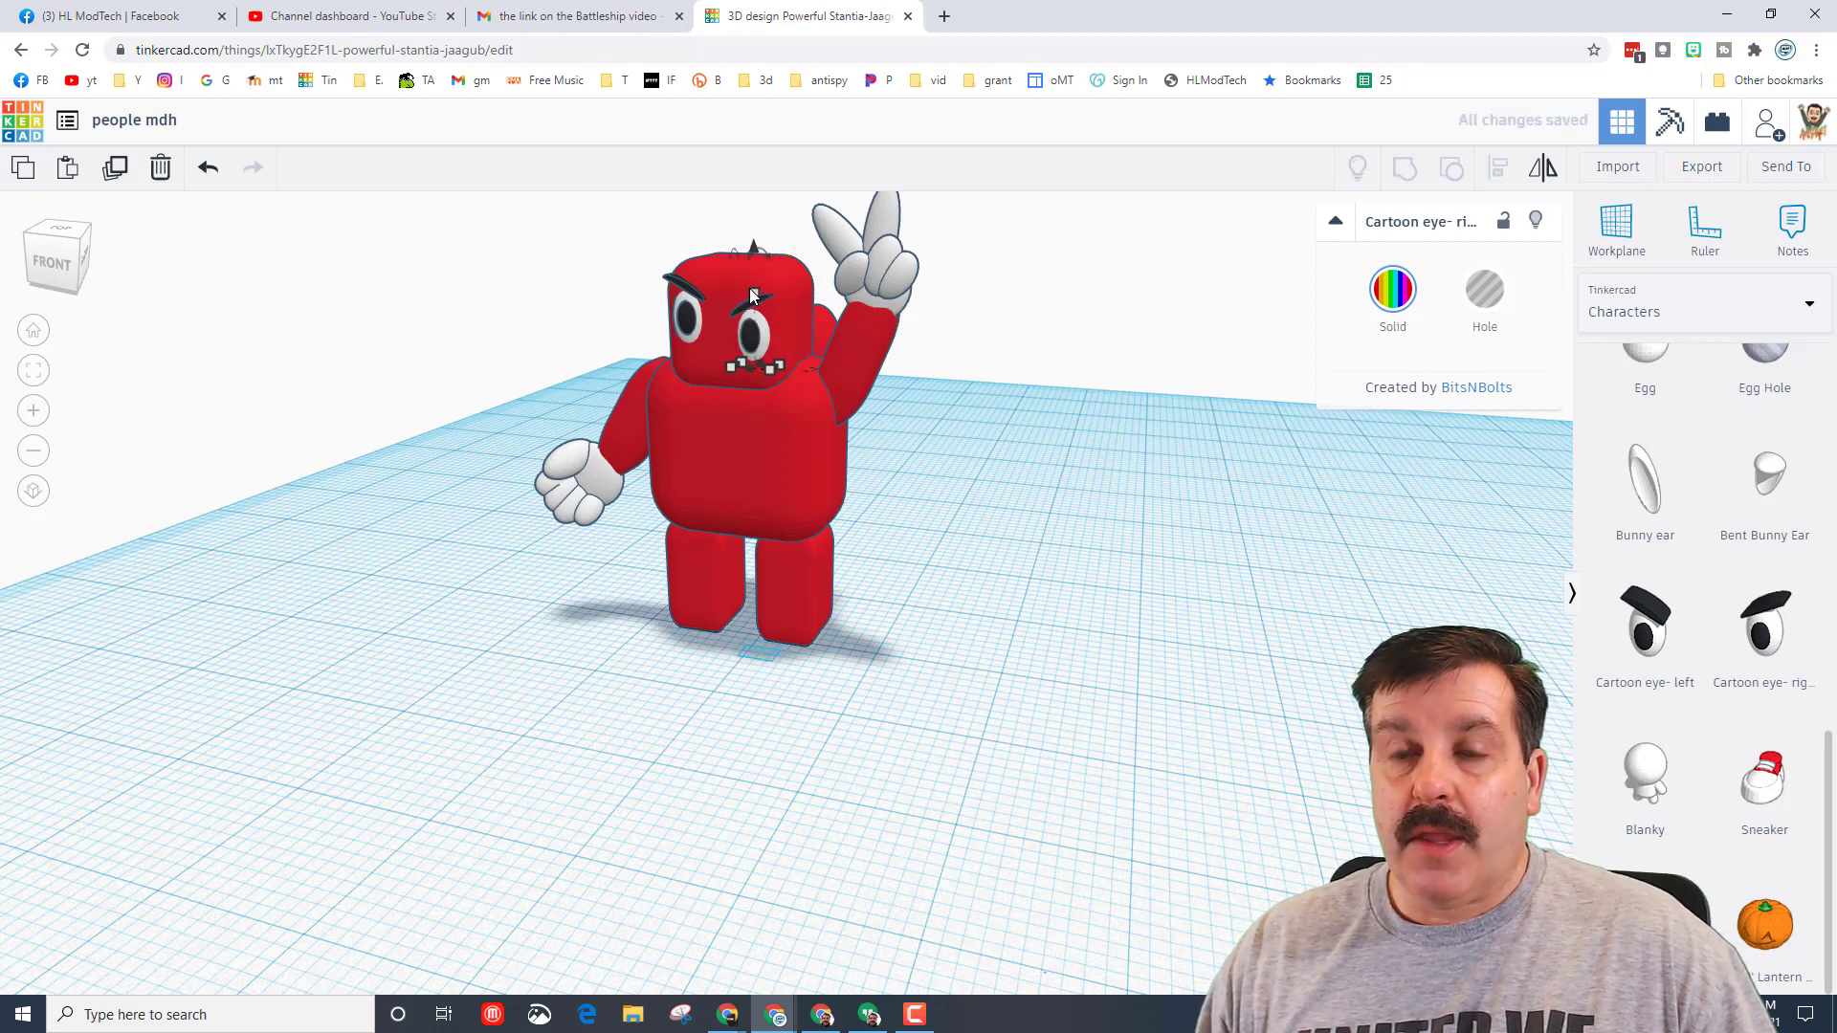
pyautogui.moveTo(390, 549); pyautogui.dragTo(732, 364, button='right')
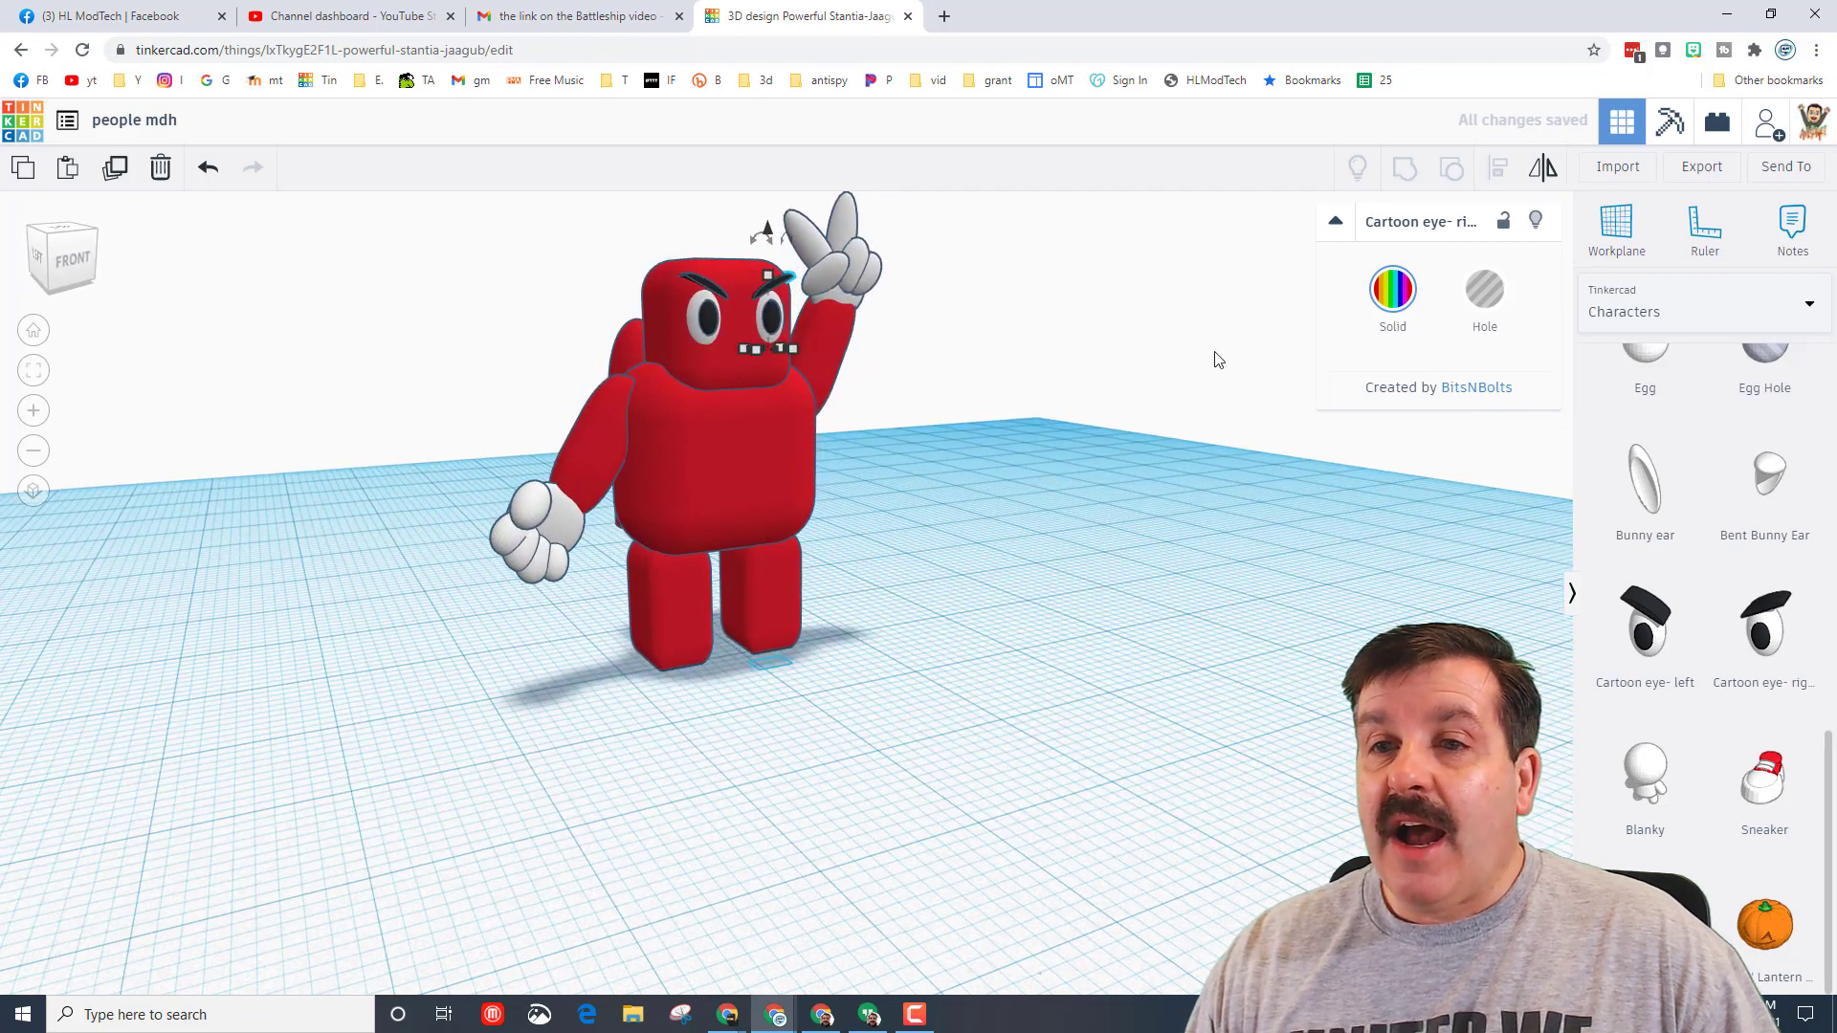
# Place a temporary workplane on the front of the robot's face.
pyautogui.click(1634, 236)
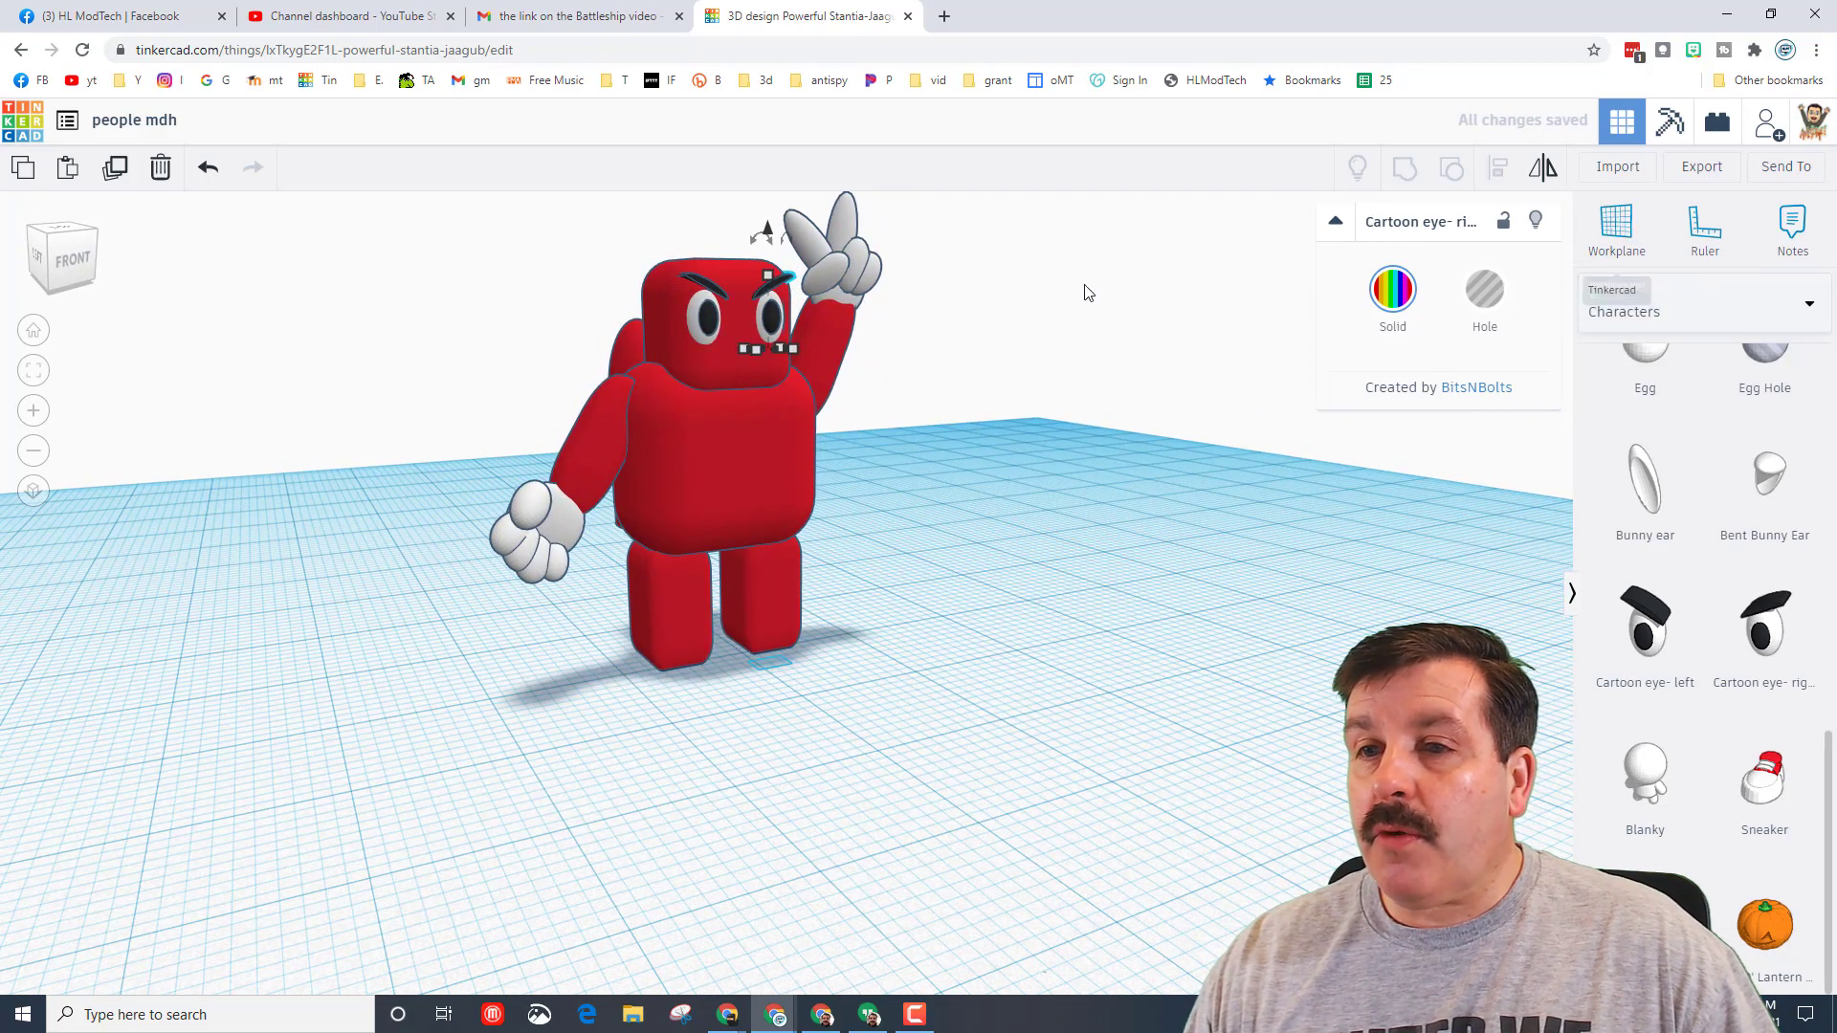
pyautogui.click(1607, 230)
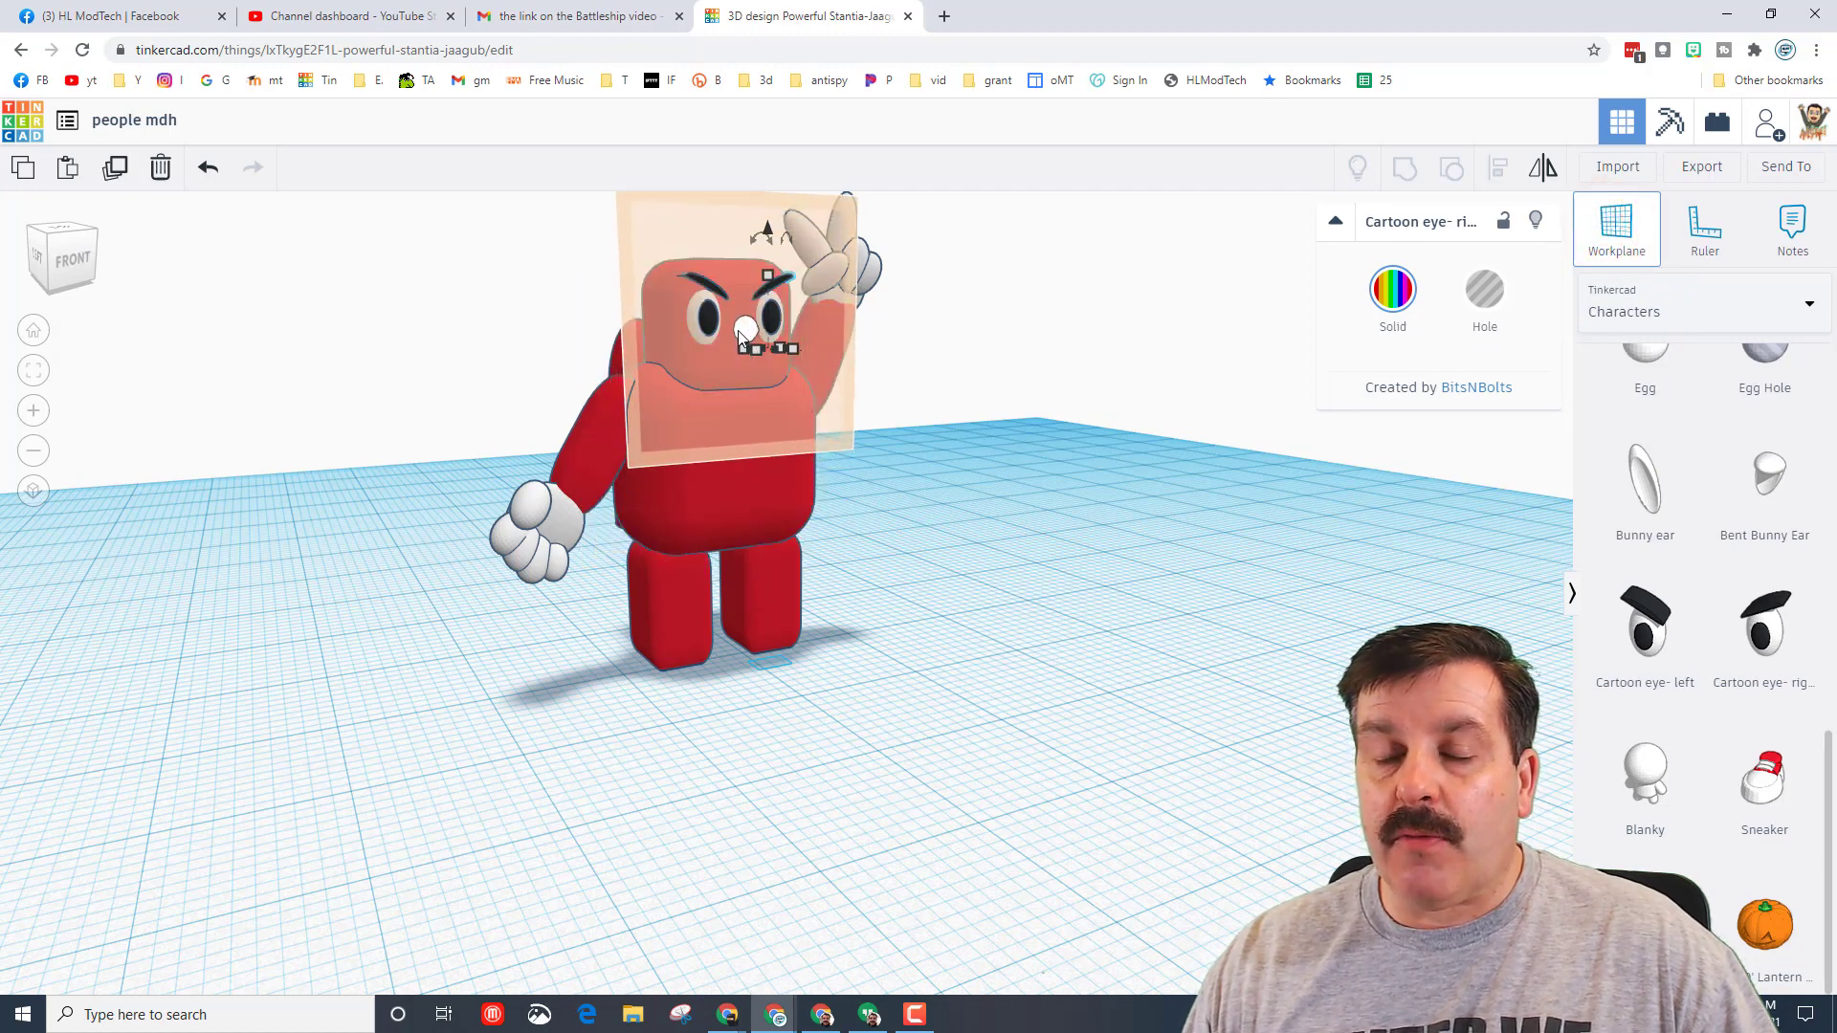
pyautogui.click(763, 330)
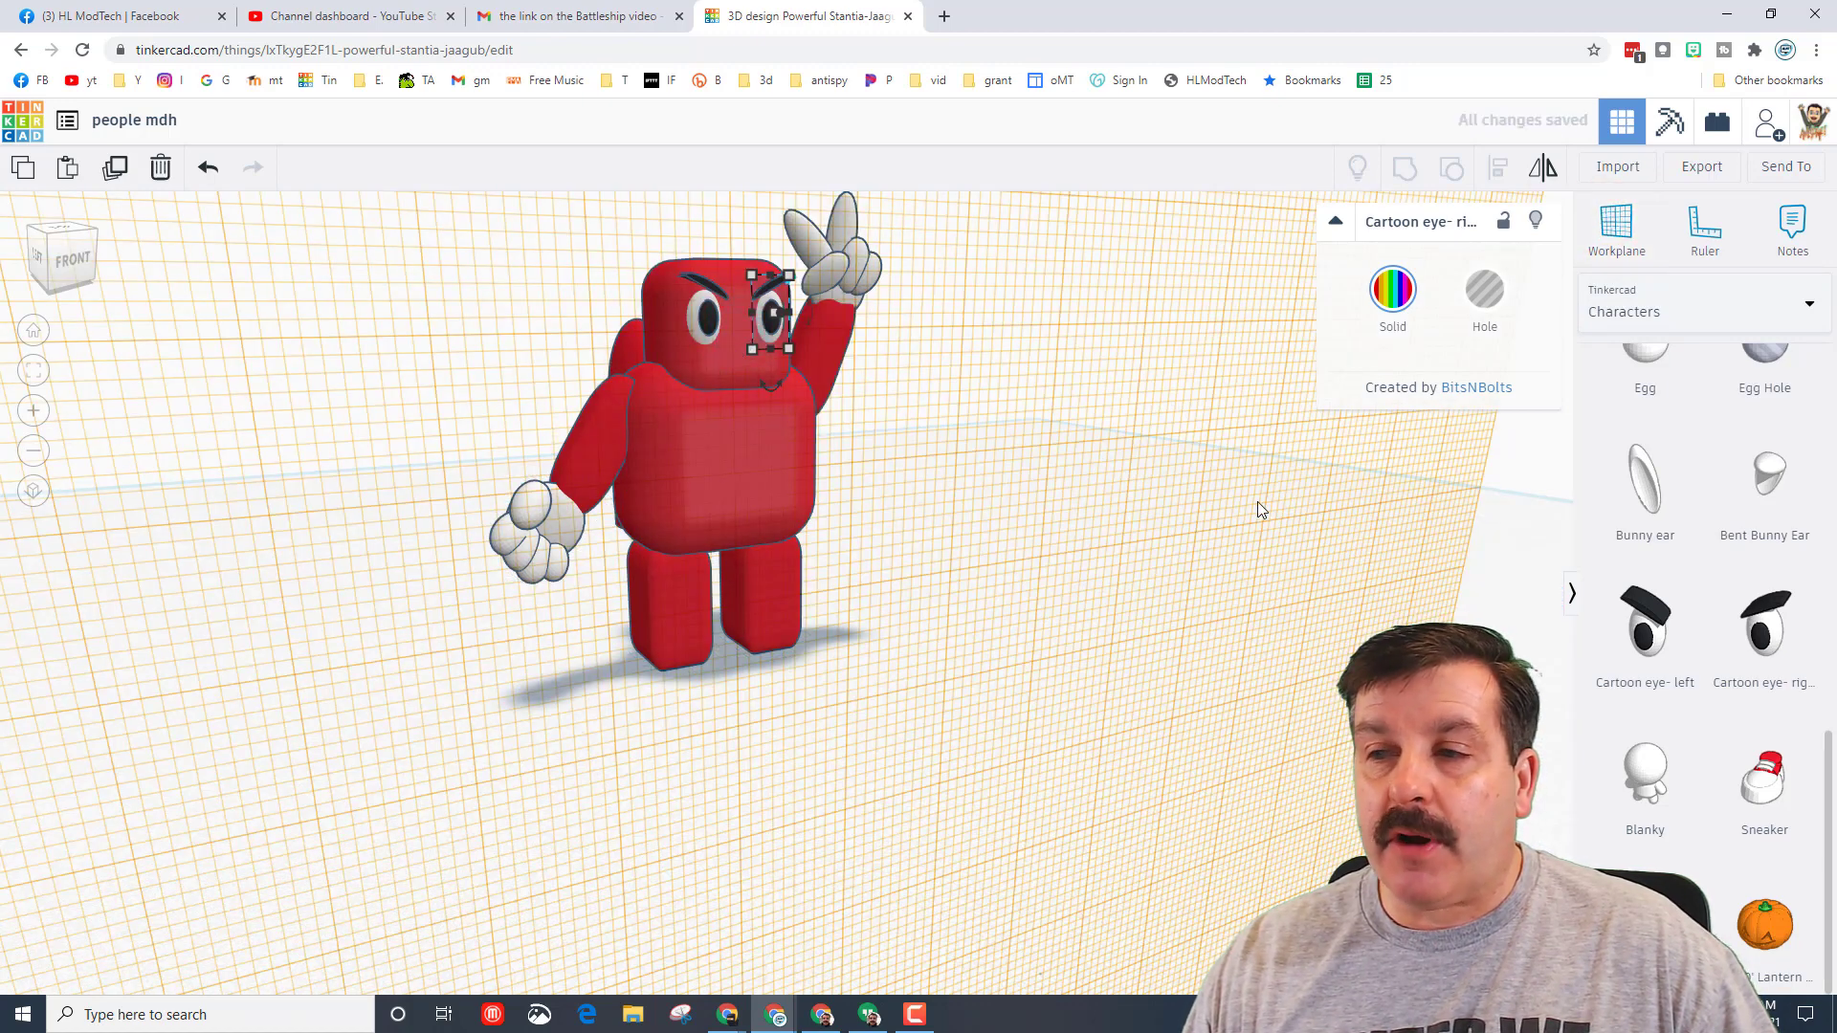
# Place a Scribble from Basic Shapes on the robot's face workplane.
pyautogui.click(1683, 308)
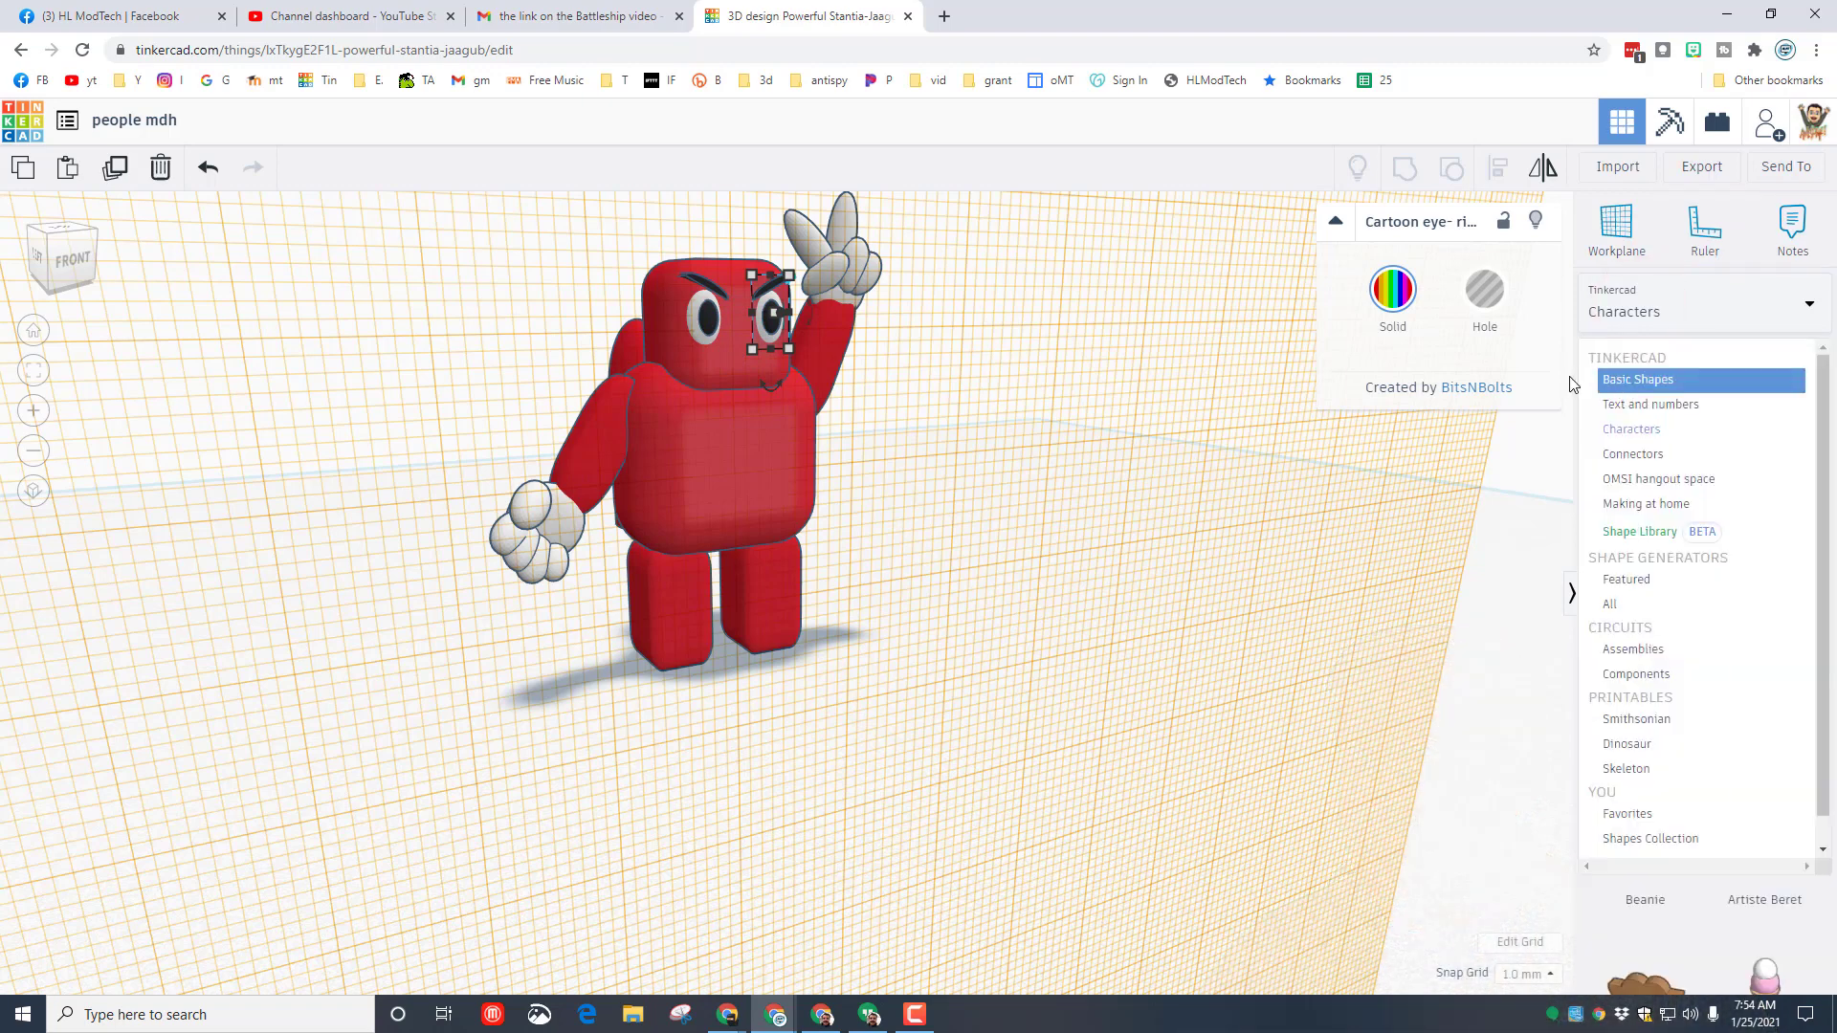
pyautogui.click(1644, 383)
pyautogui.click(1762, 736)
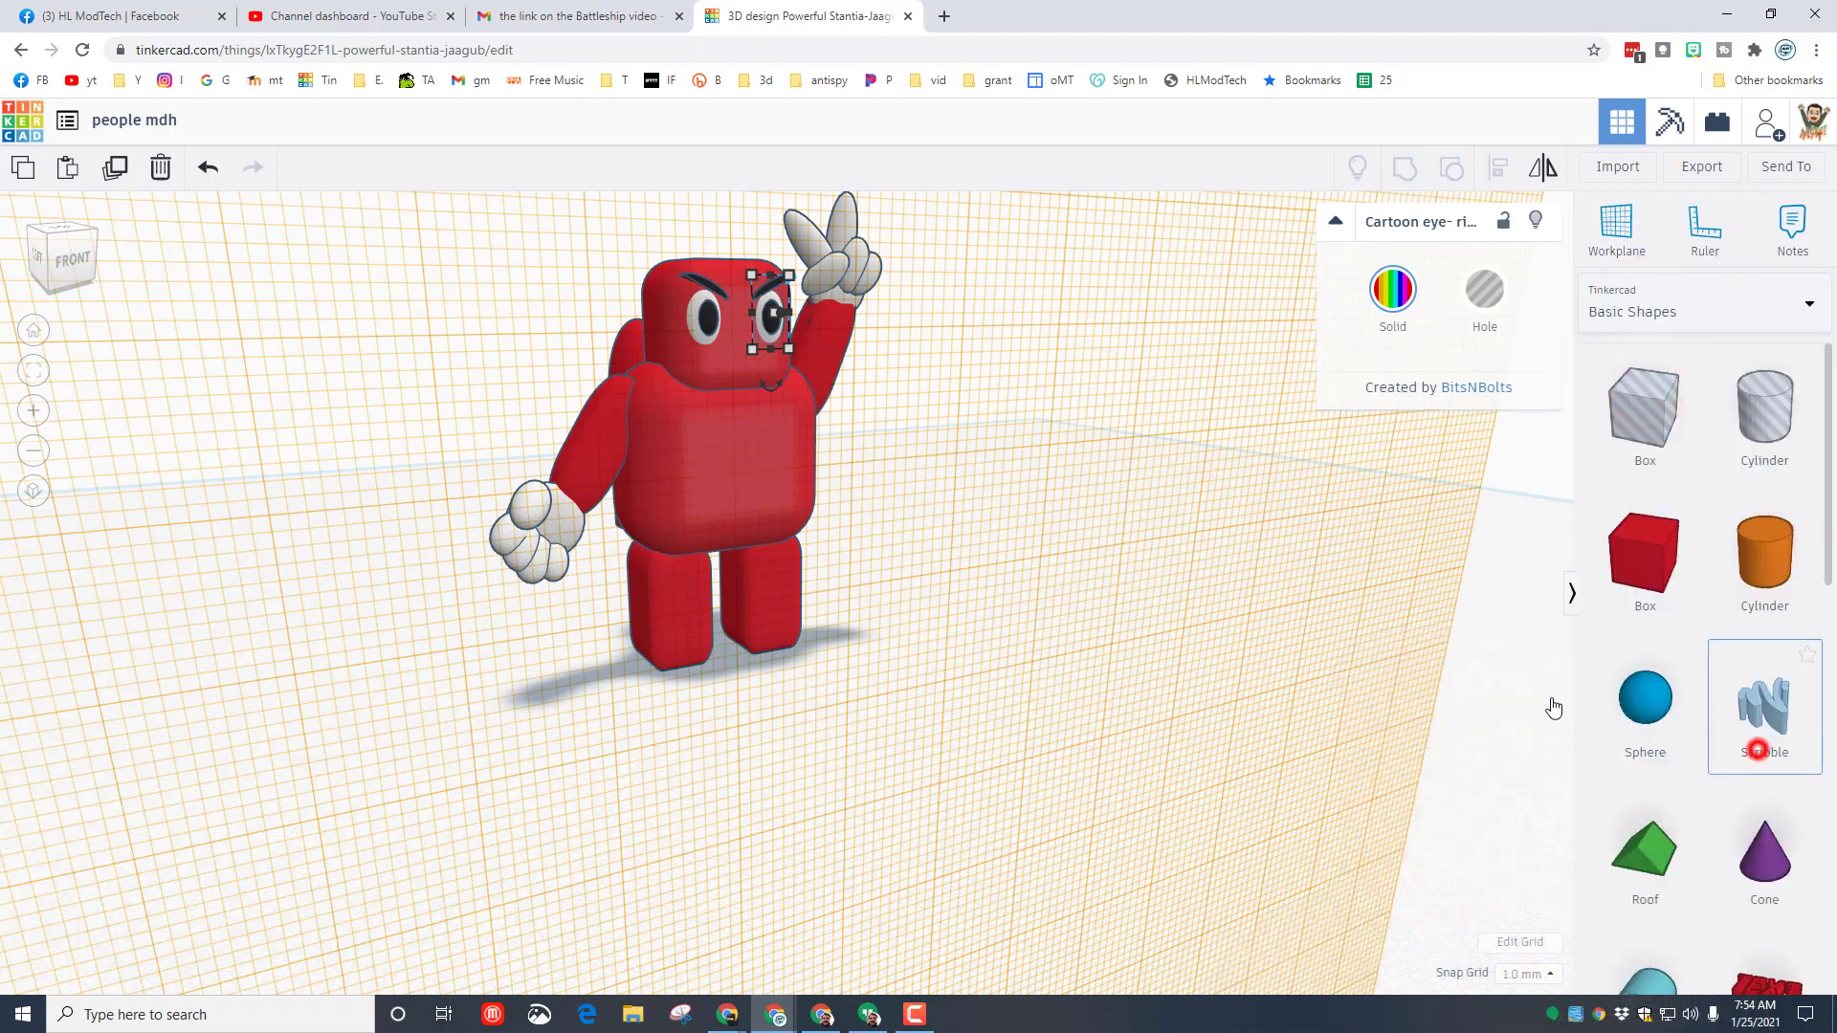
pyautogui.click(707, 347)
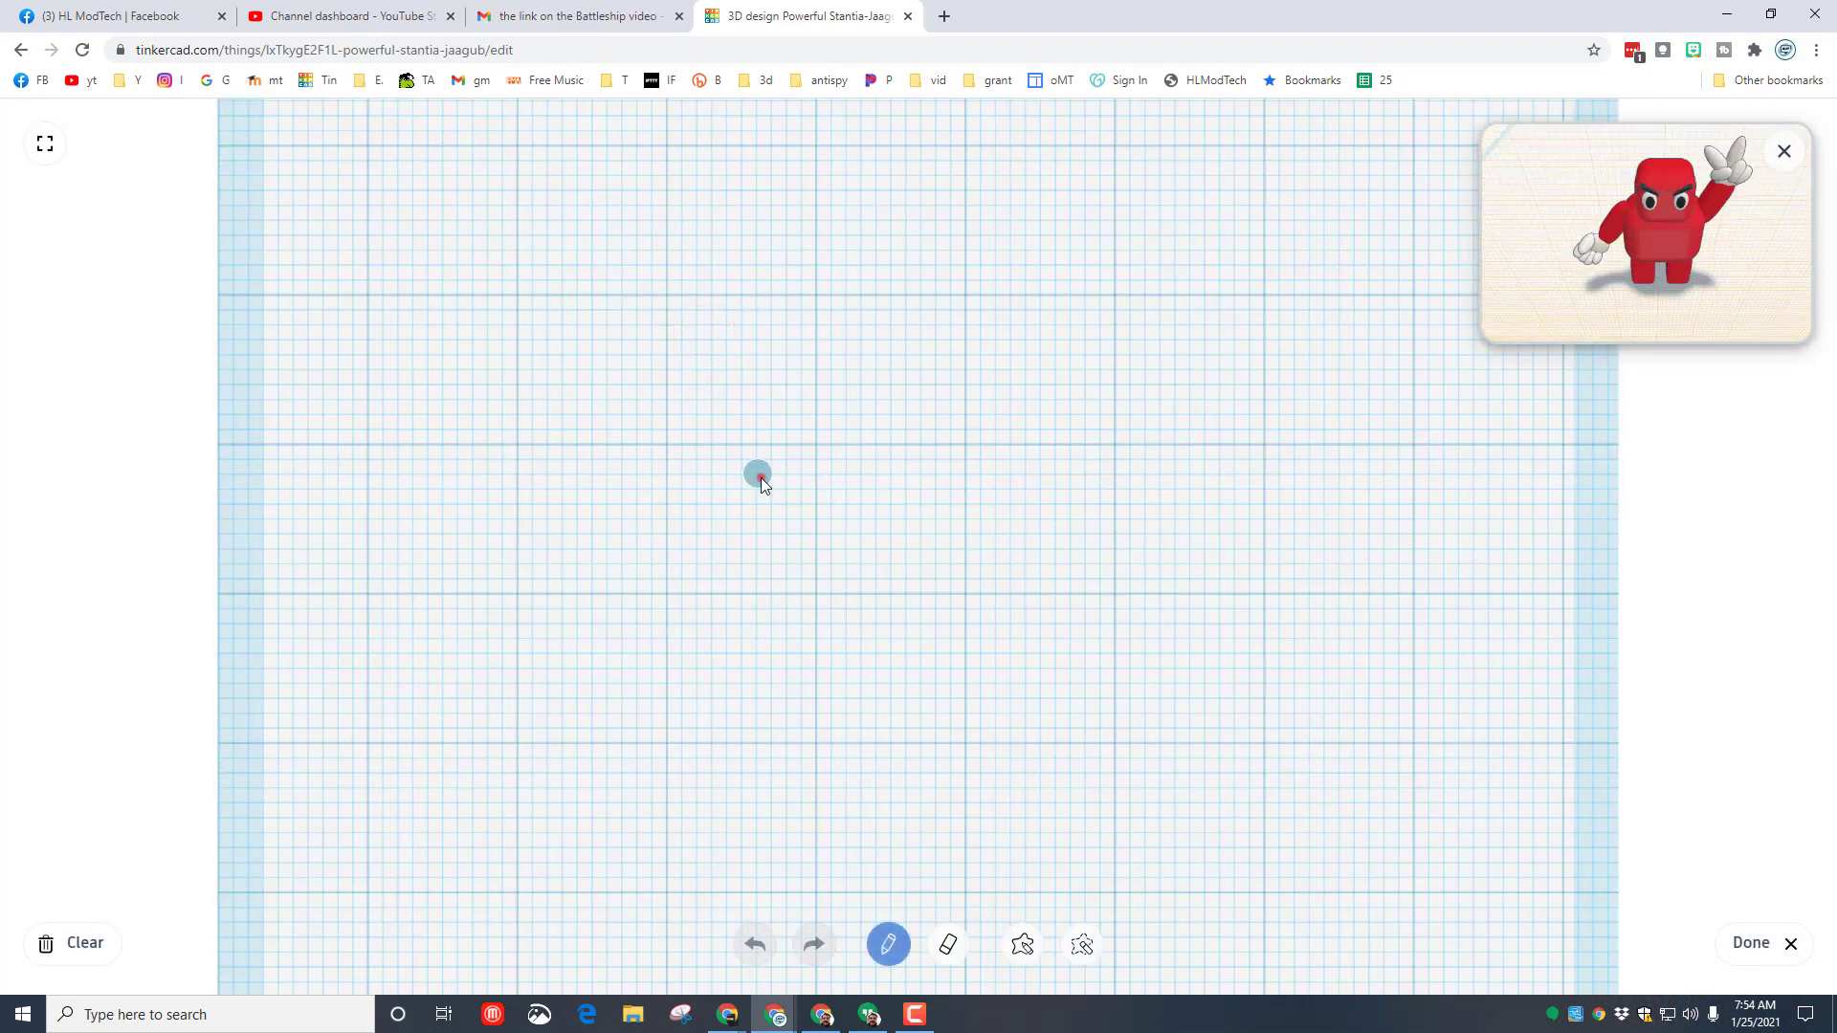
# Draw a curved smile with thickened corners at both ends and finish the scribble.
pyautogui.moveTo(761, 478)
pyautogui.mouseDown()
pyautogui.moveTo(834, 503)
pyautogui.moveTo(889, 478)
pyautogui.mouseUp()
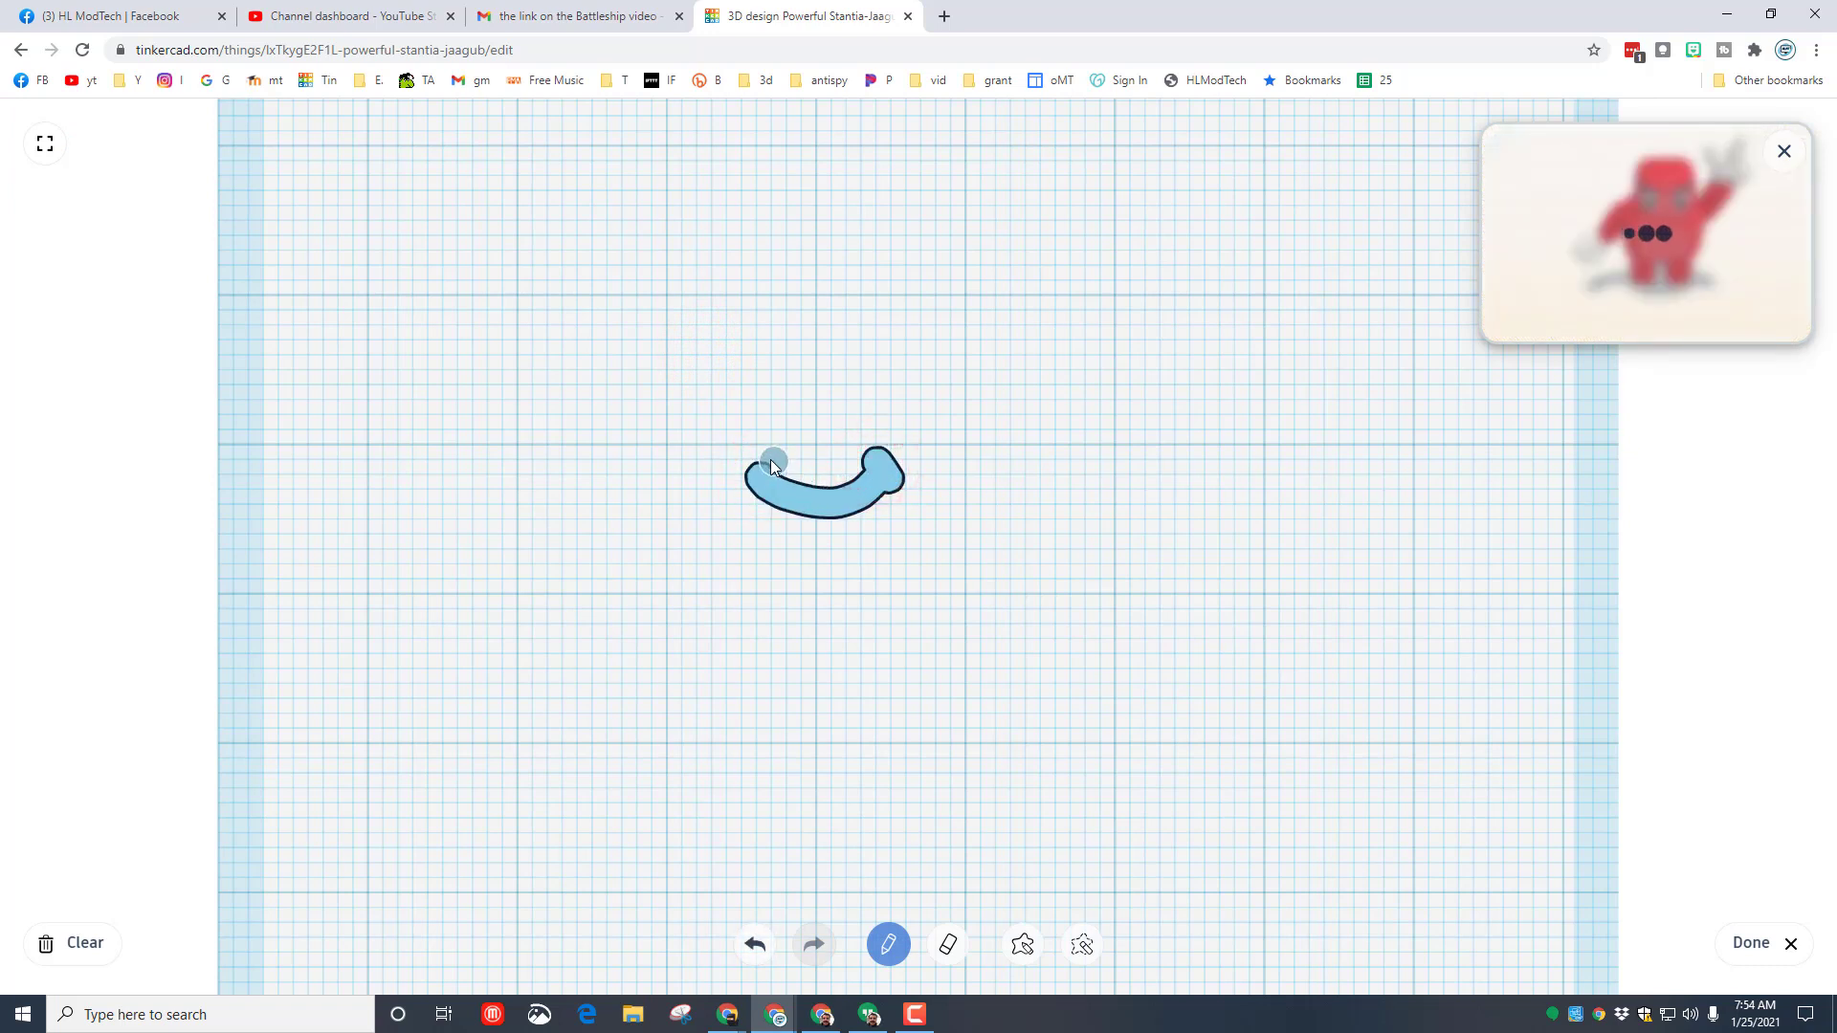
pyautogui.moveTo(762, 459); pyautogui.dragTo(737, 480)
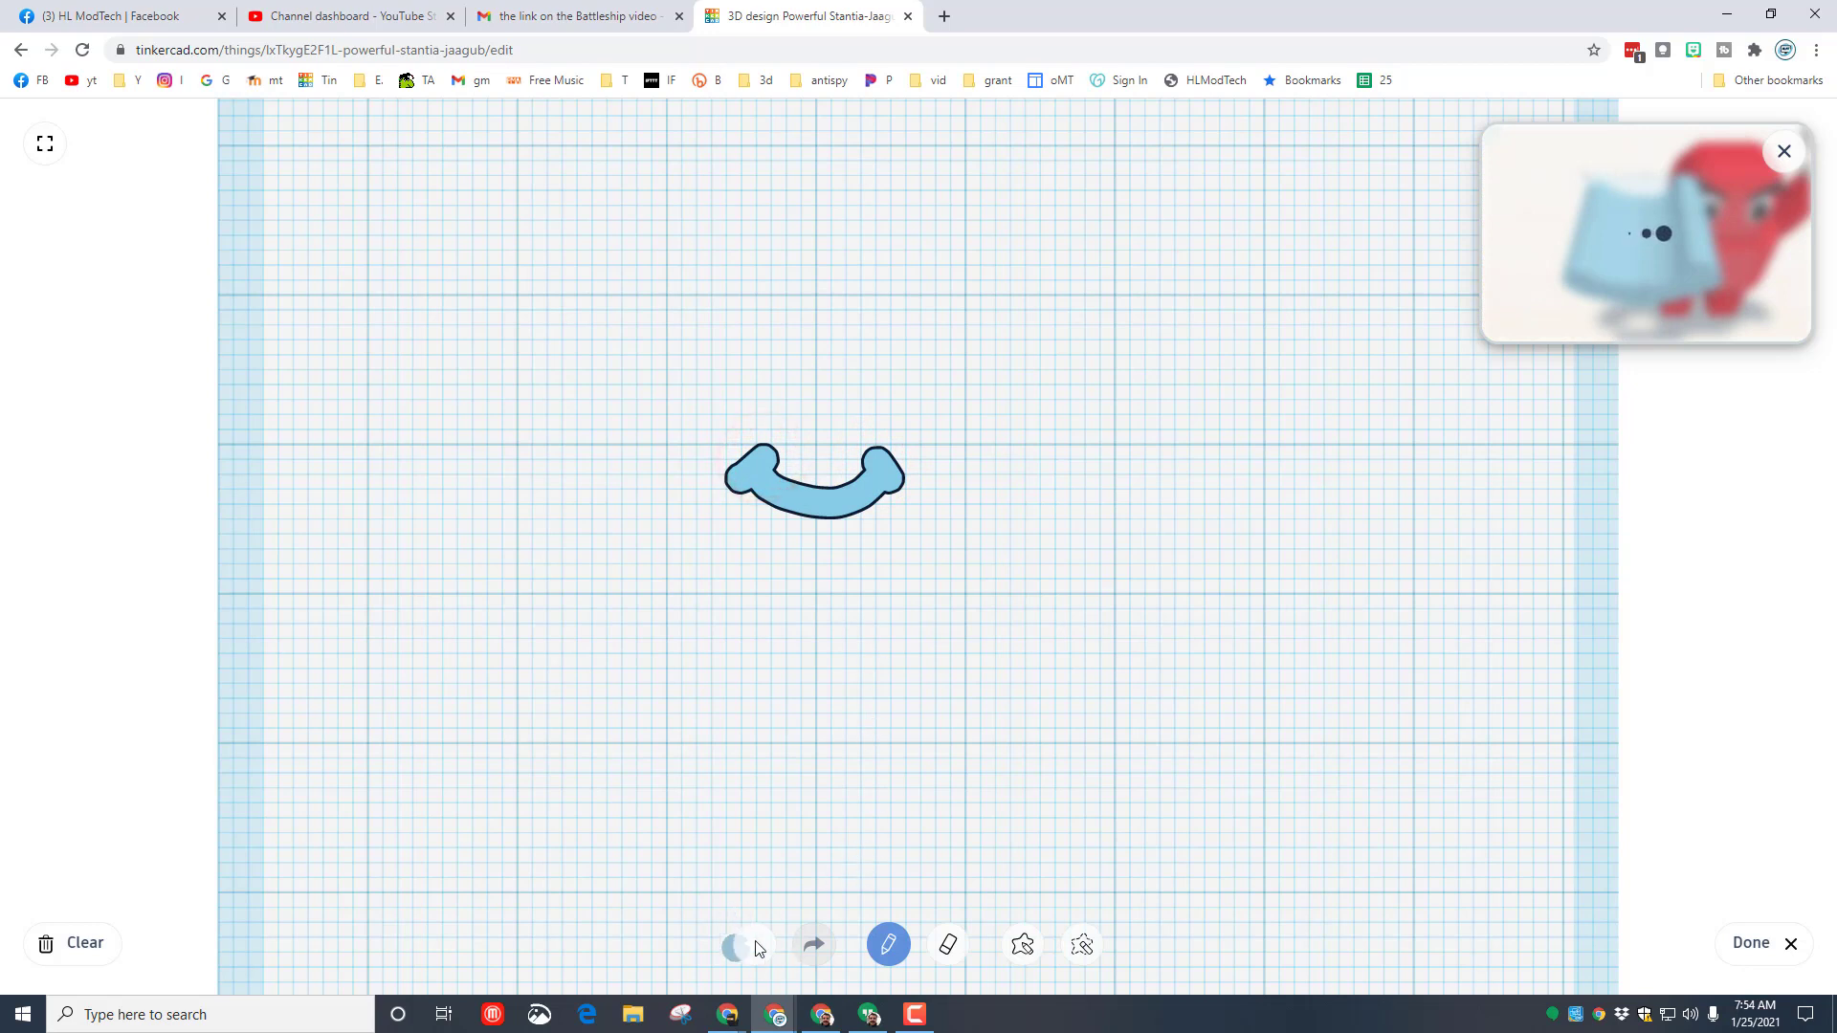
pyautogui.click(1081, 946)
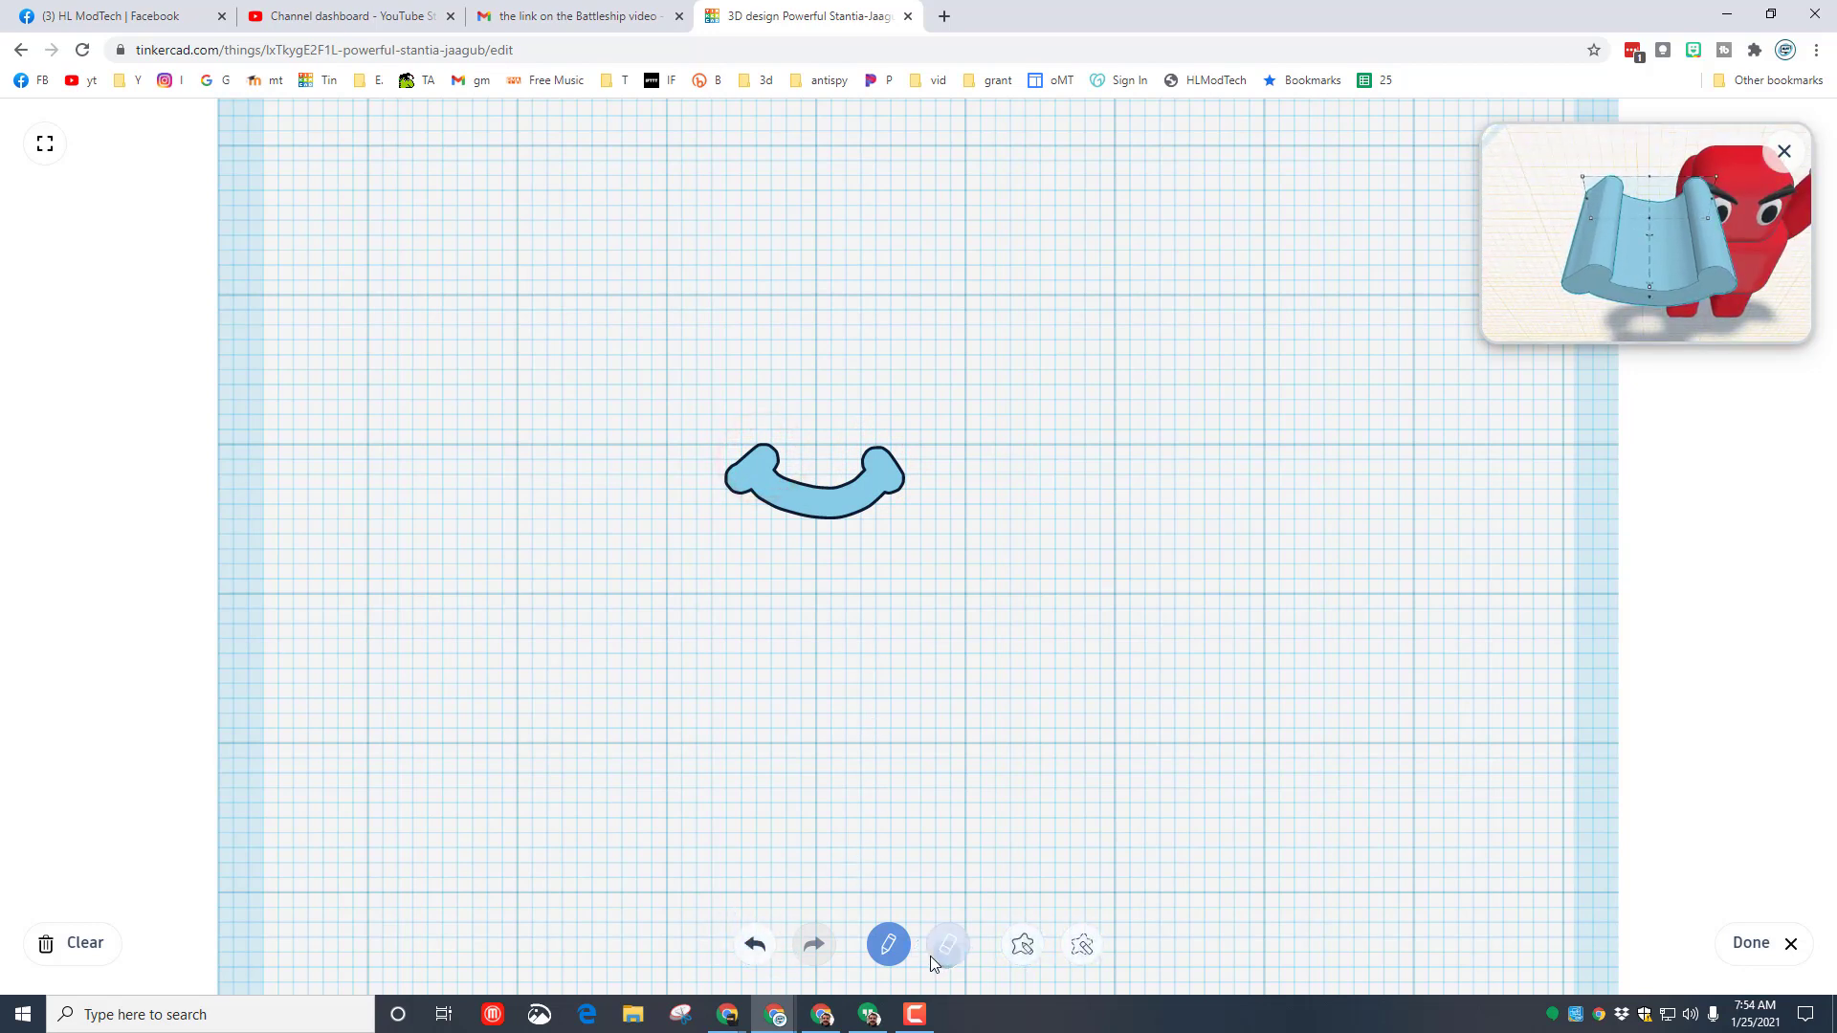
pyautogui.click(934, 953)
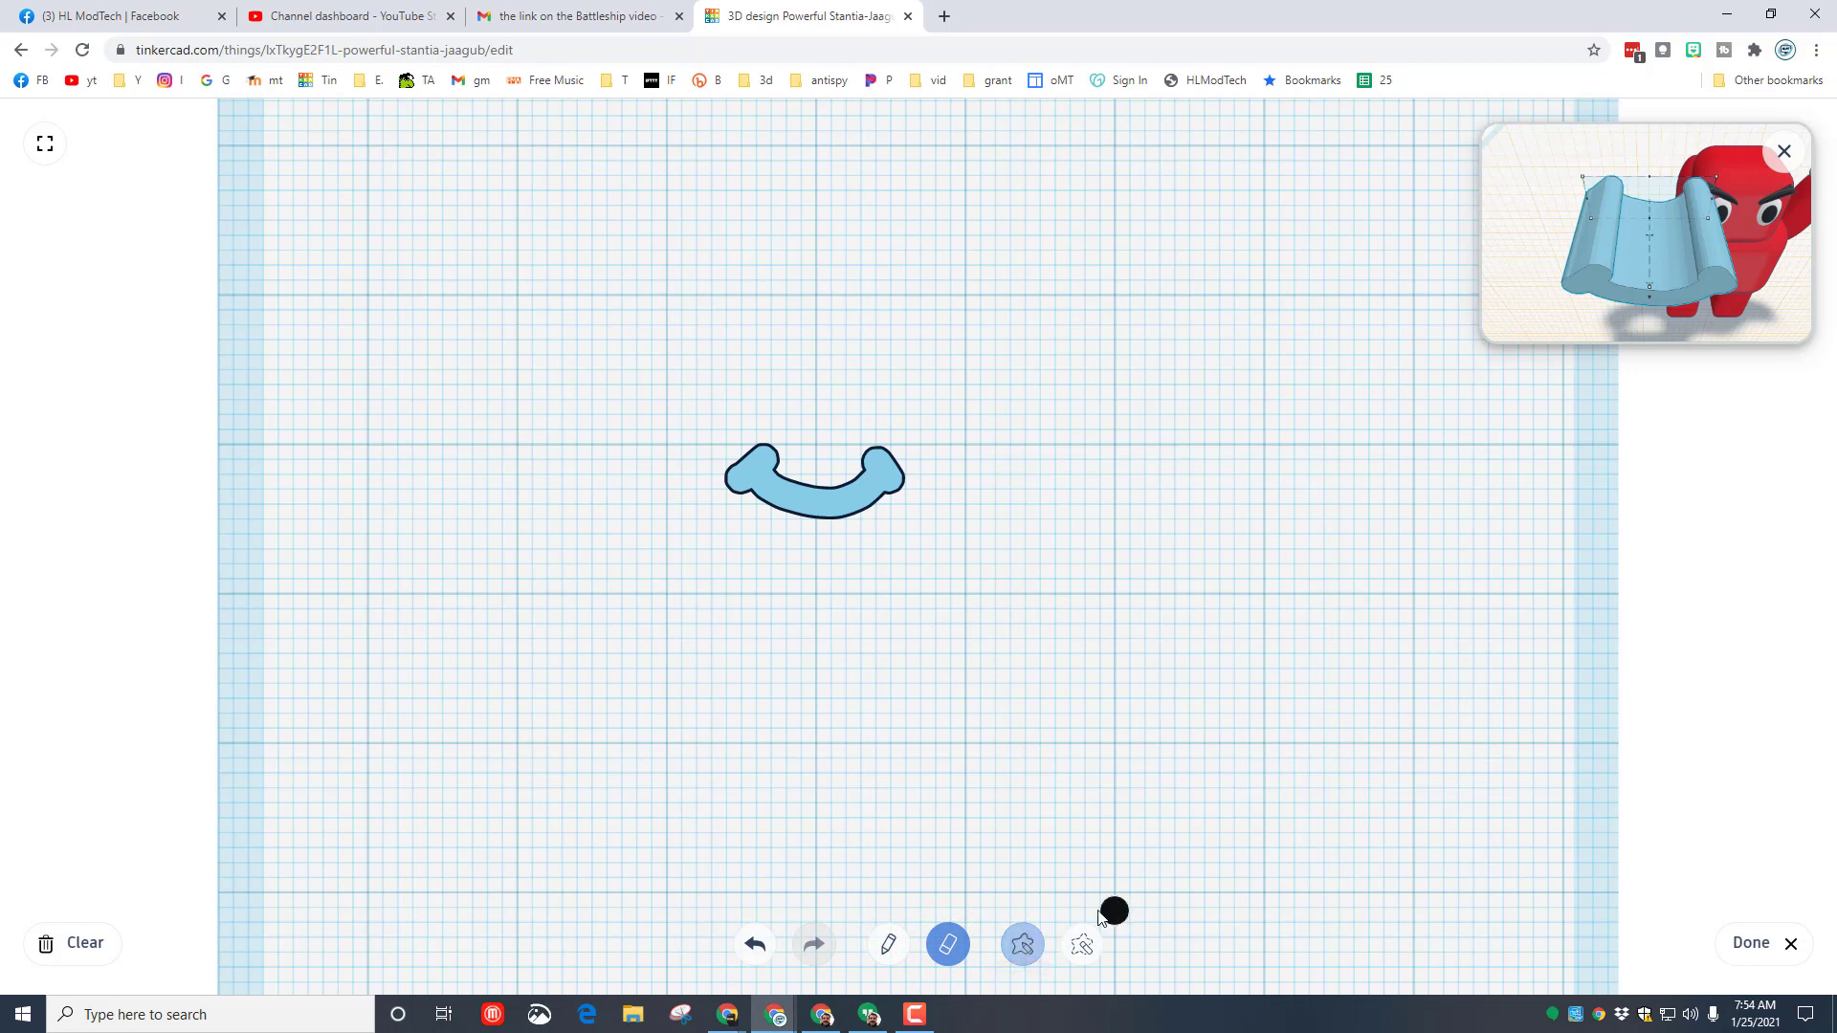
pyautogui.click(1769, 943)
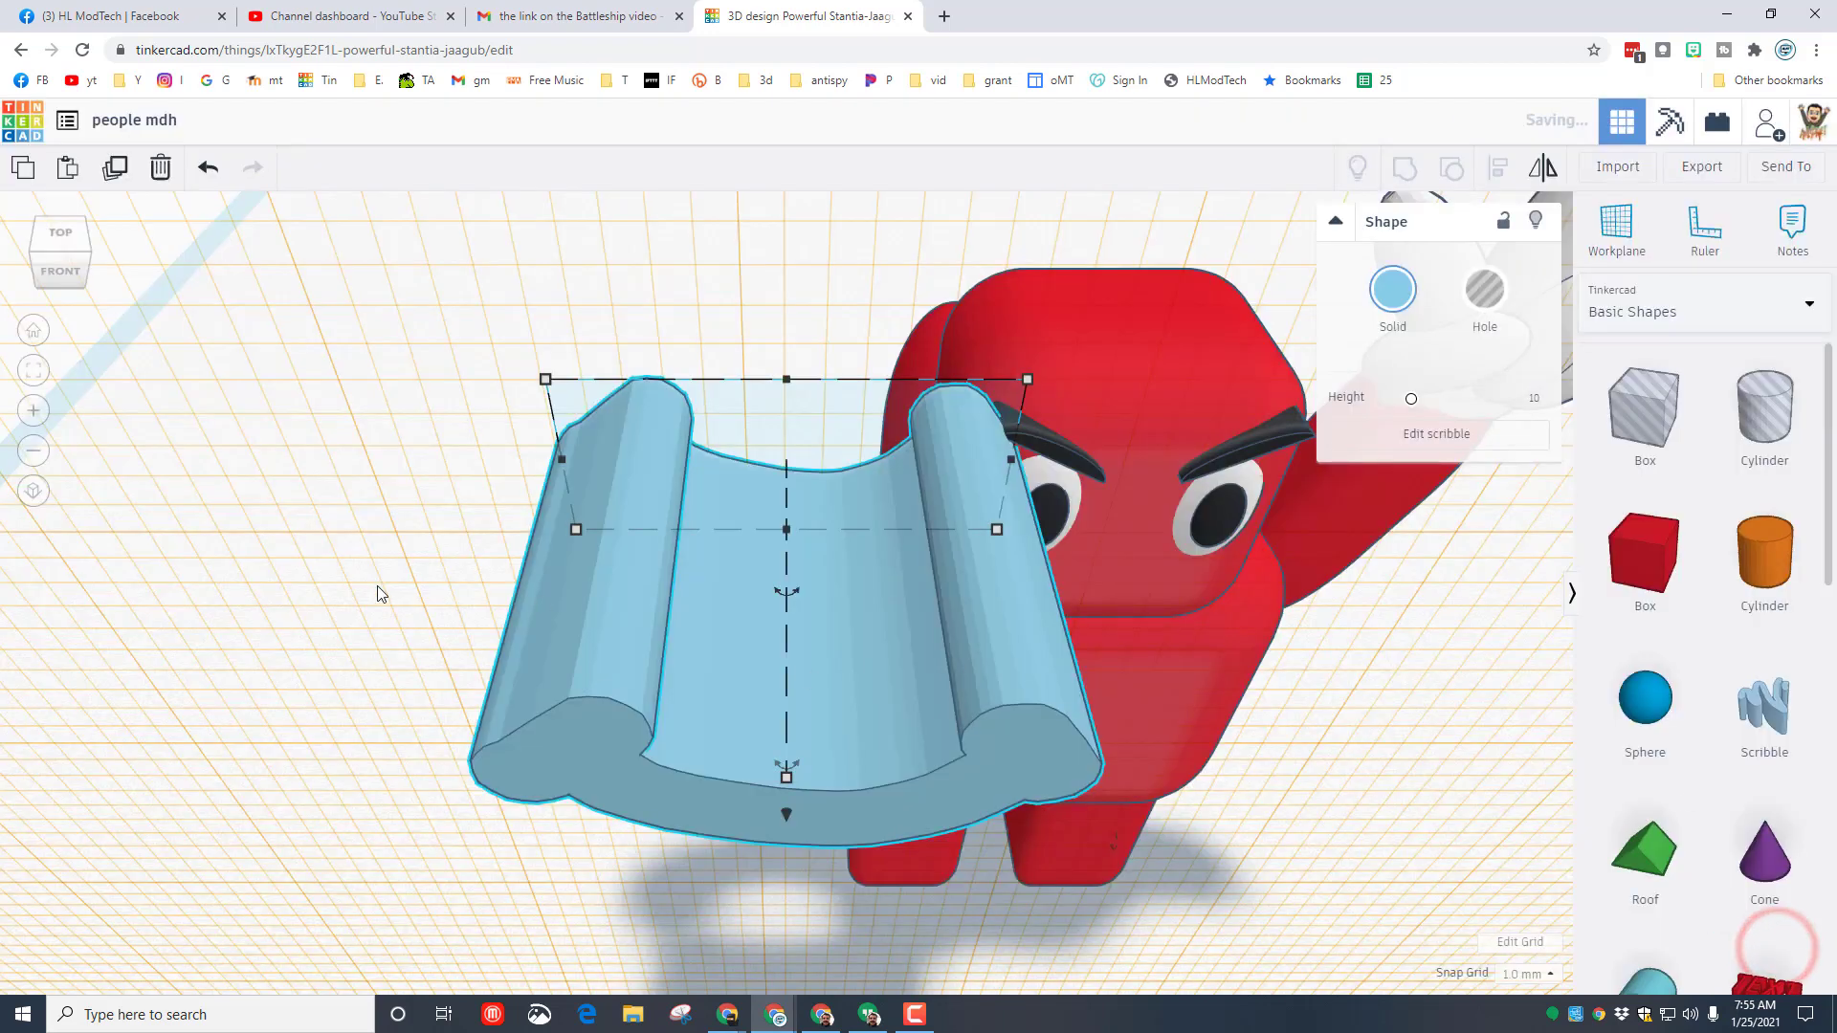
# Flatten the smile to 1 mm thick and set the snap grid to 0.1 mm.
pyautogui.click(38, 258)
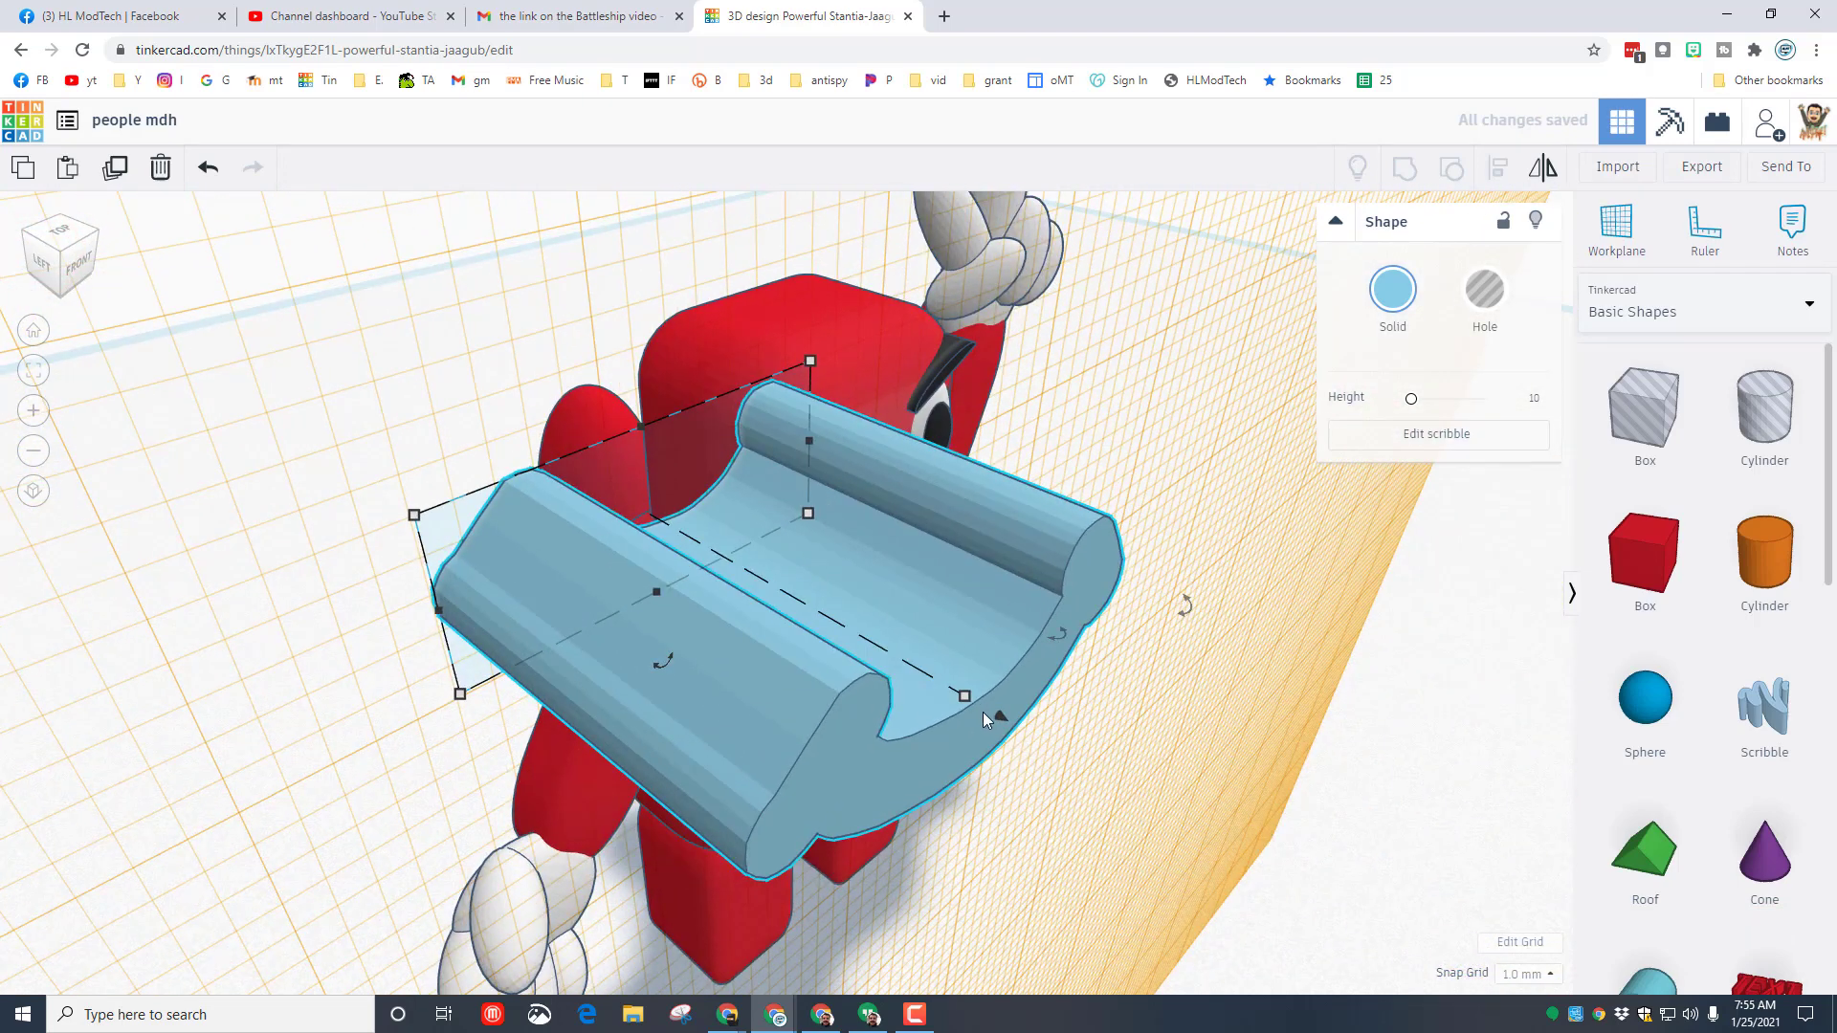
pyautogui.moveTo(984, 717); pyautogui.dragTo(672, 553)
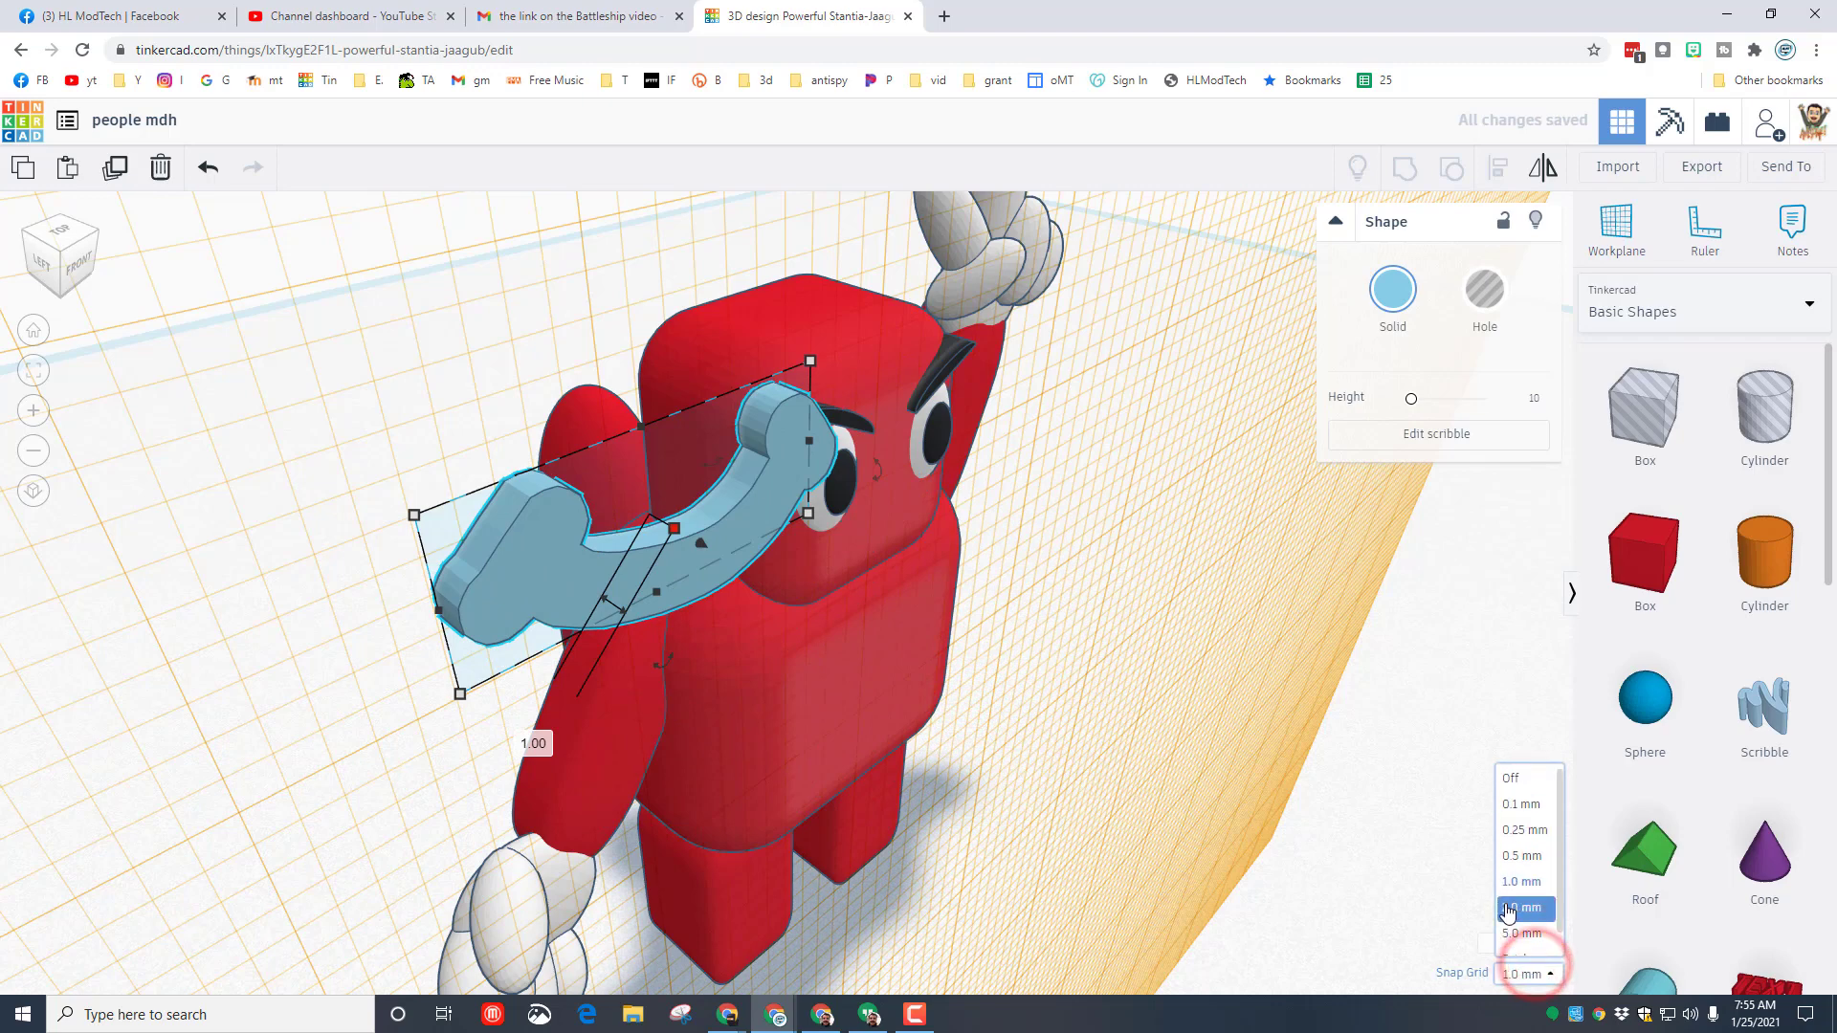
pyautogui.click(1524, 806)
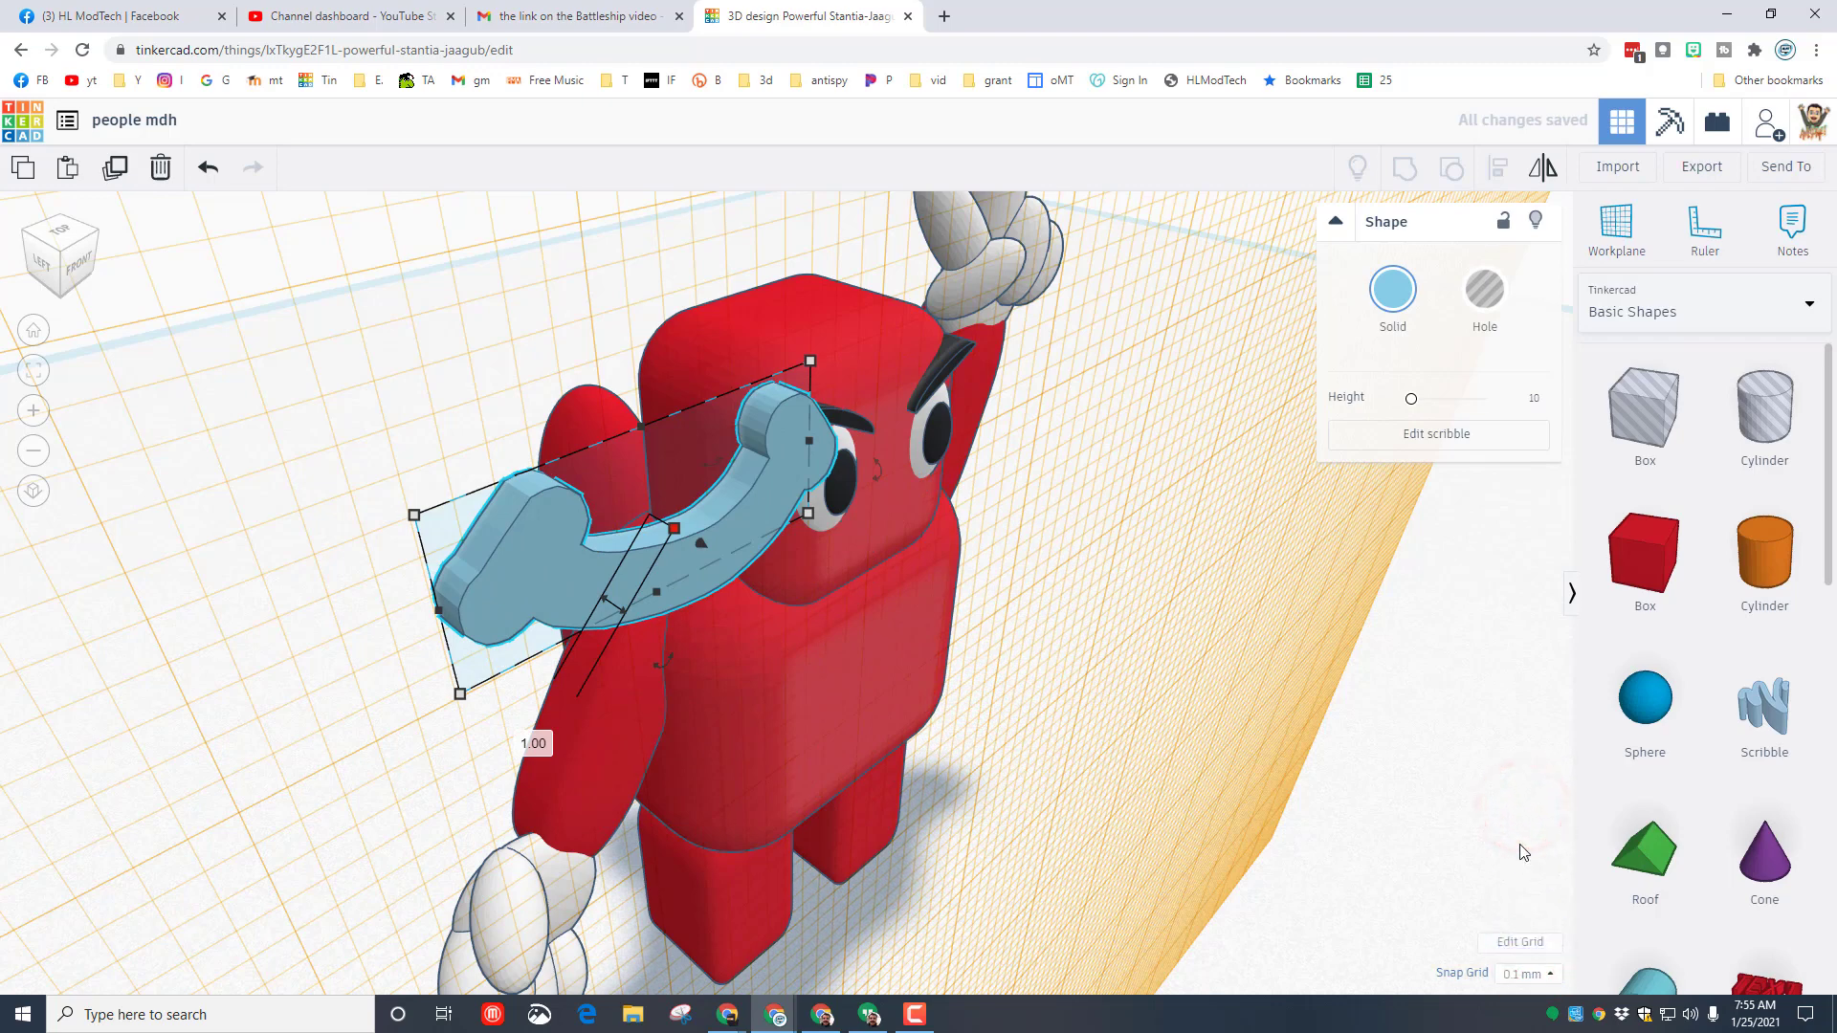
# Move the smile across to the robot's face and down below the eyes.
pyautogui.press('Right')
pyautogui.press('Right')
pyautogui.press('Right')
pyautogui.press('Right')
pyautogui.press('Right')
pyautogui.press('Right')
pyautogui.press('Right')
pyautogui.press('Right')
pyautogui.press('Right')
pyautogui.press('Right')
pyautogui.press('Right')
pyautogui.press('Right')
pyautogui.press('Right')
pyautogui.press('Right')
pyautogui.press('Right')
pyautogui.press('Right')
pyautogui.press('Right')
pyautogui.press('Right')
pyautogui.press('Right')
pyautogui.press('Right')
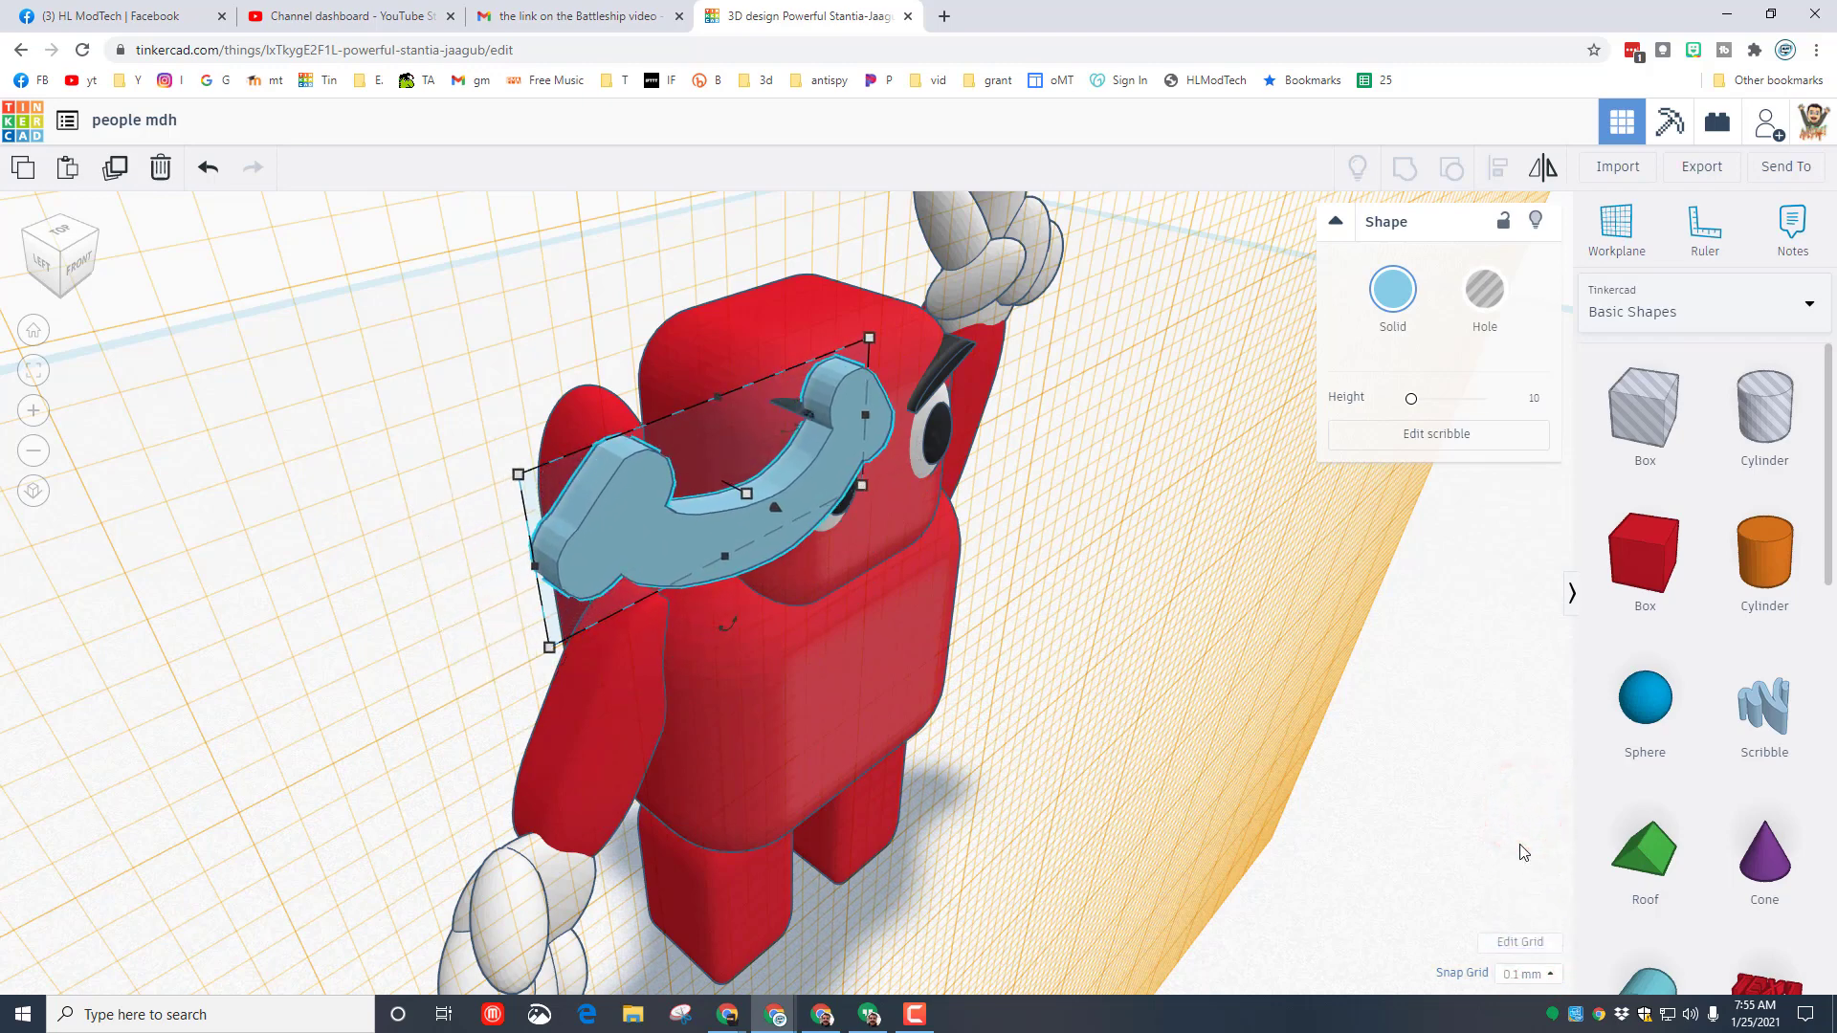
pyautogui.press('Right')
pyautogui.press('Right')
pyautogui.press('Right')
pyautogui.press('Right')
pyautogui.press('Right')
pyautogui.press('Right')
pyautogui.press('Right')
pyautogui.press('Right')
pyautogui.press('Right')
pyautogui.press('Right')
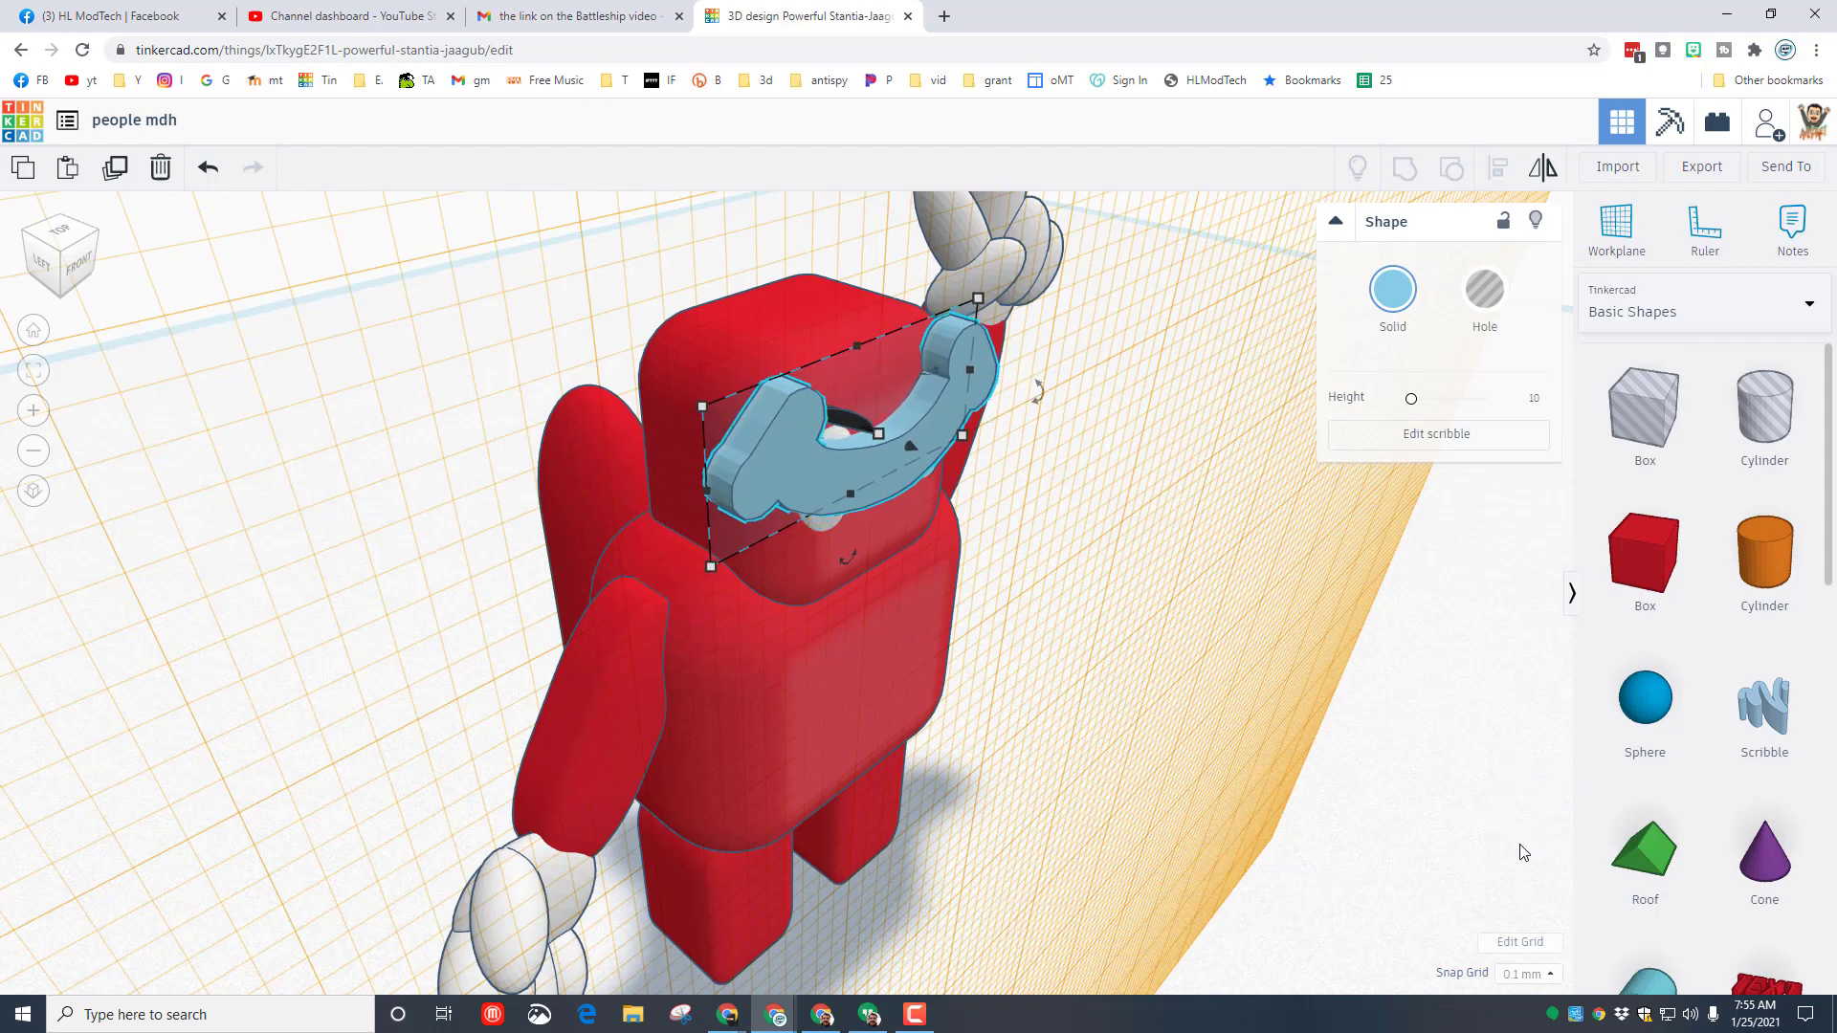
pyautogui.press('Down')
pyautogui.press('Down')
pyautogui.press('Down')
pyautogui.press('Down')
pyautogui.press('Down')
pyautogui.press('Down')
pyautogui.press('Down')
pyautogui.press('Down')
pyautogui.press('Down')
pyautogui.press('Down')
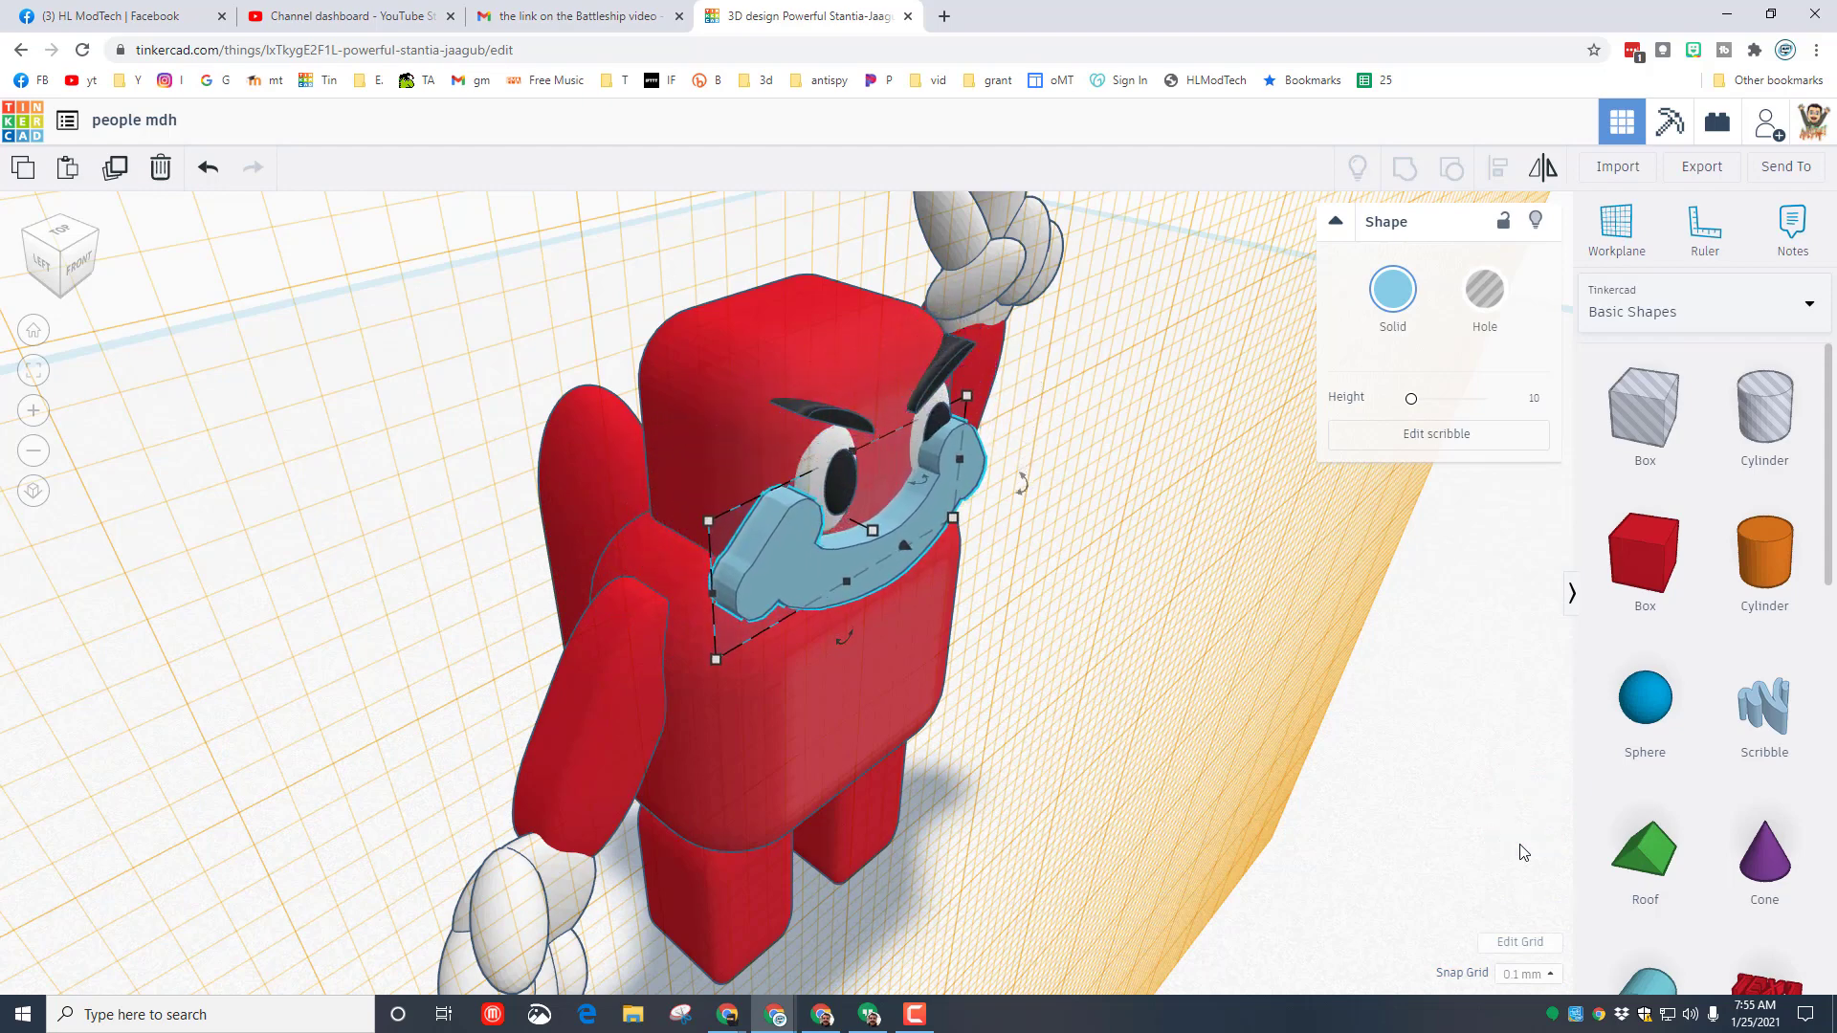
pyautogui.press('Right')
pyautogui.press('Right')
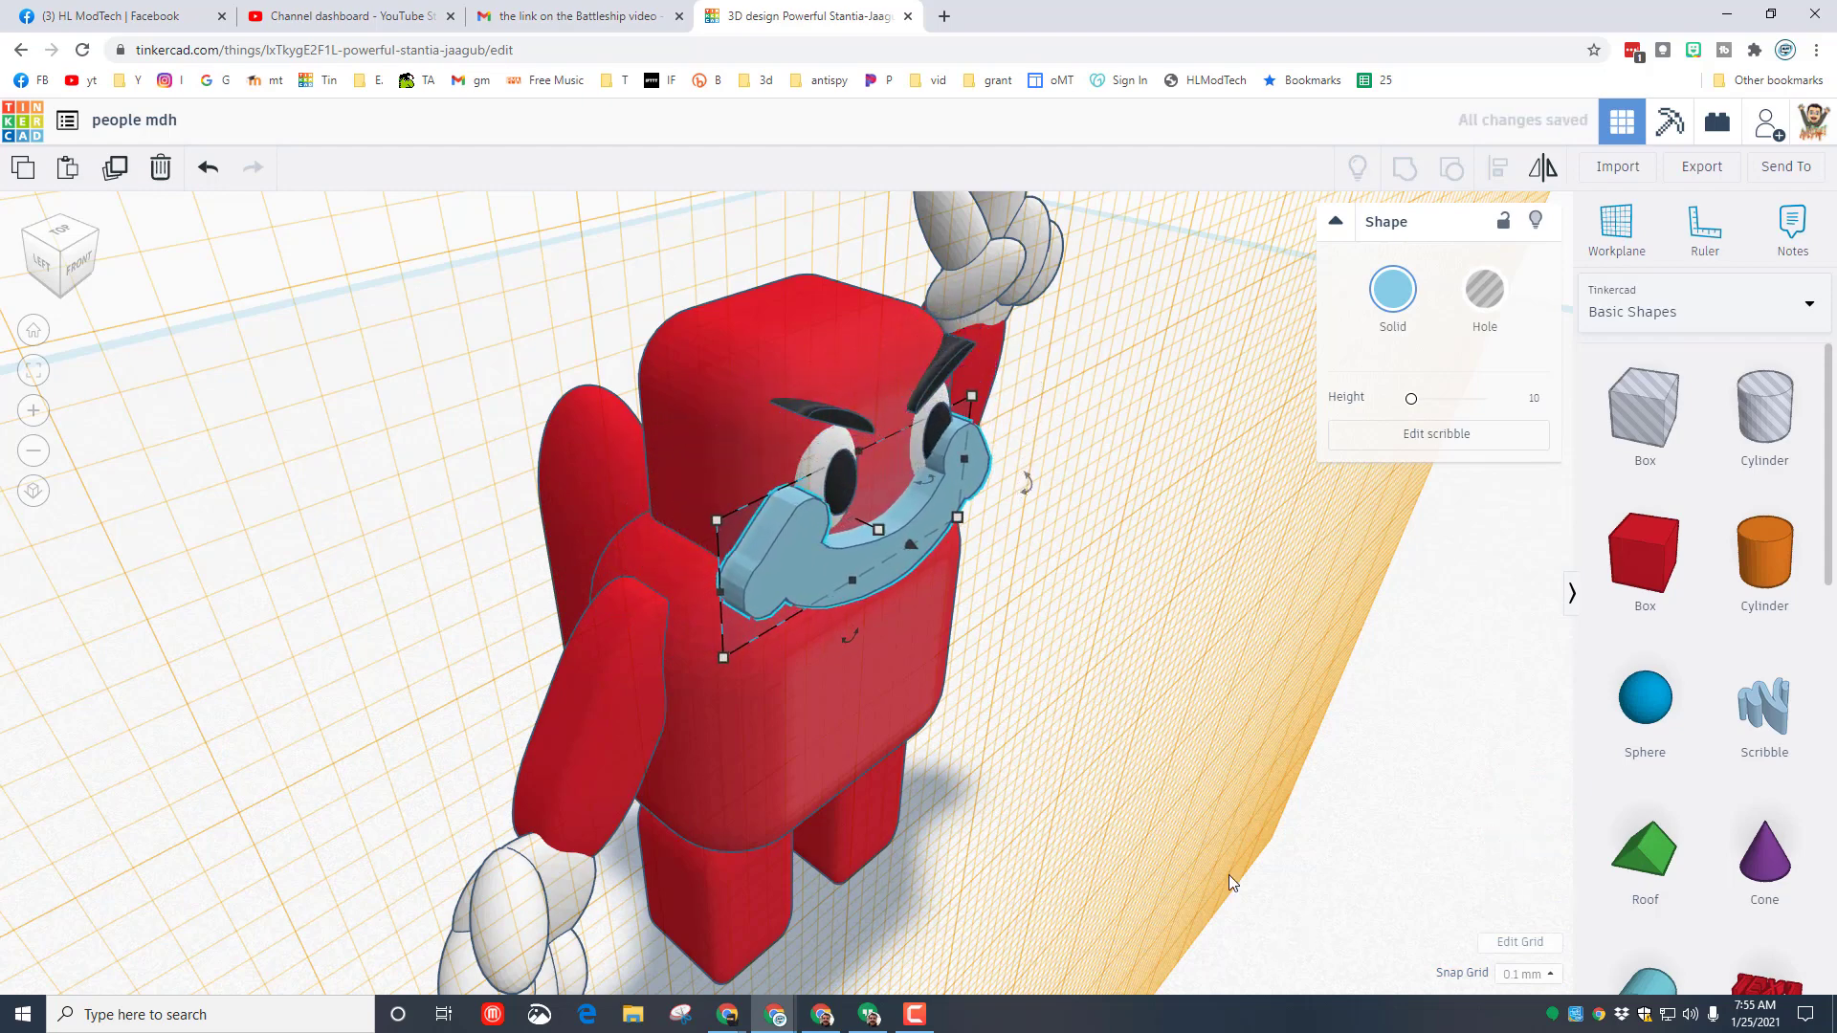
# Shrink the smile proportionally to about 5.79 by 2.39 mm and centre it beneath the eyes.
pyautogui.moveTo(717, 522)
pyautogui.mouseDown()
pyautogui.moveTo(834, 586)
pyautogui.moveTo(886, 574)
pyautogui.moveTo(923, 628)
pyautogui.moveTo(857, 563)
pyautogui.mouseUp()
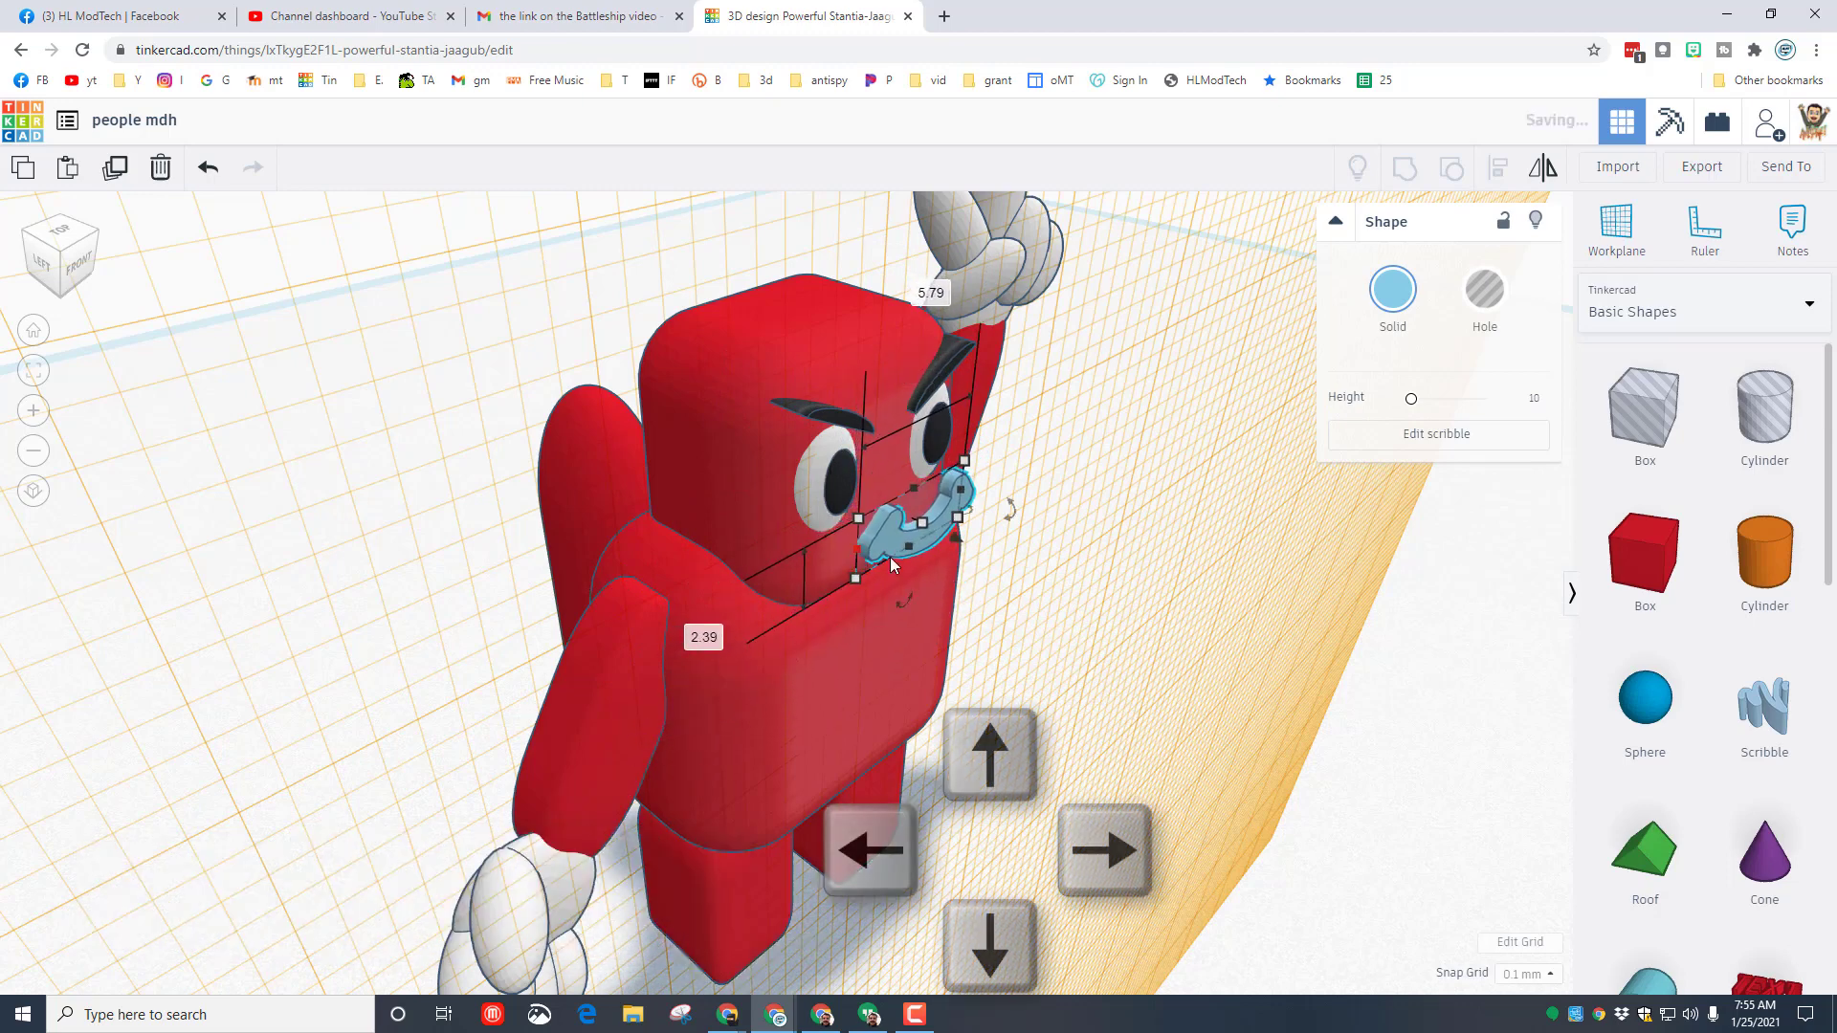
pyautogui.press('Left')
pyautogui.press('Left')
pyautogui.press('Left')
pyautogui.press('Left')
pyautogui.press('Left')
pyautogui.press('Left')
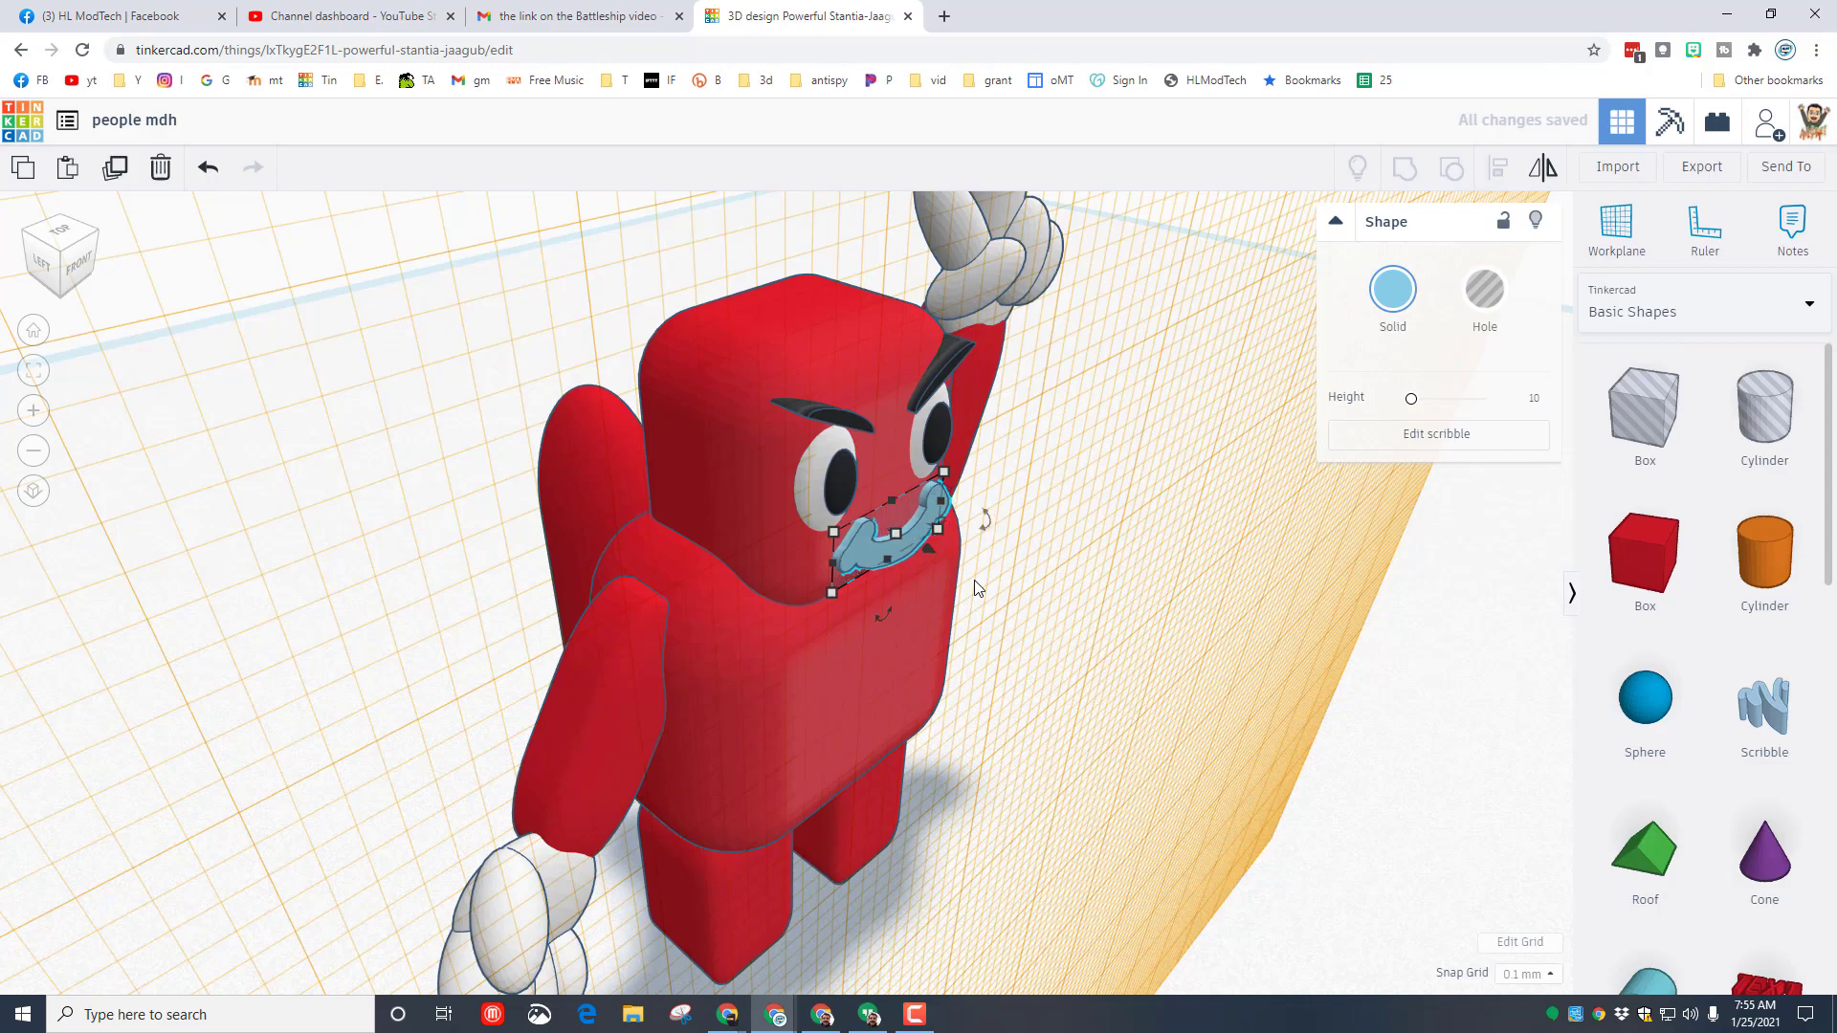
pyautogui.moveTo(1129, 568)
pyautogui.mouseDown(button='right')
pyautogui.moveTo(754, 517)
pyautogui.moveTo(829, 590)
pyautogui.mouseUp(button='right')
pyautogui.press('Left')
pyautogui.press('Left')
pyautogui.press('Left')
pyautogui.press('Left')
pyautogui.press('Left')
pyautogui.press('Left')
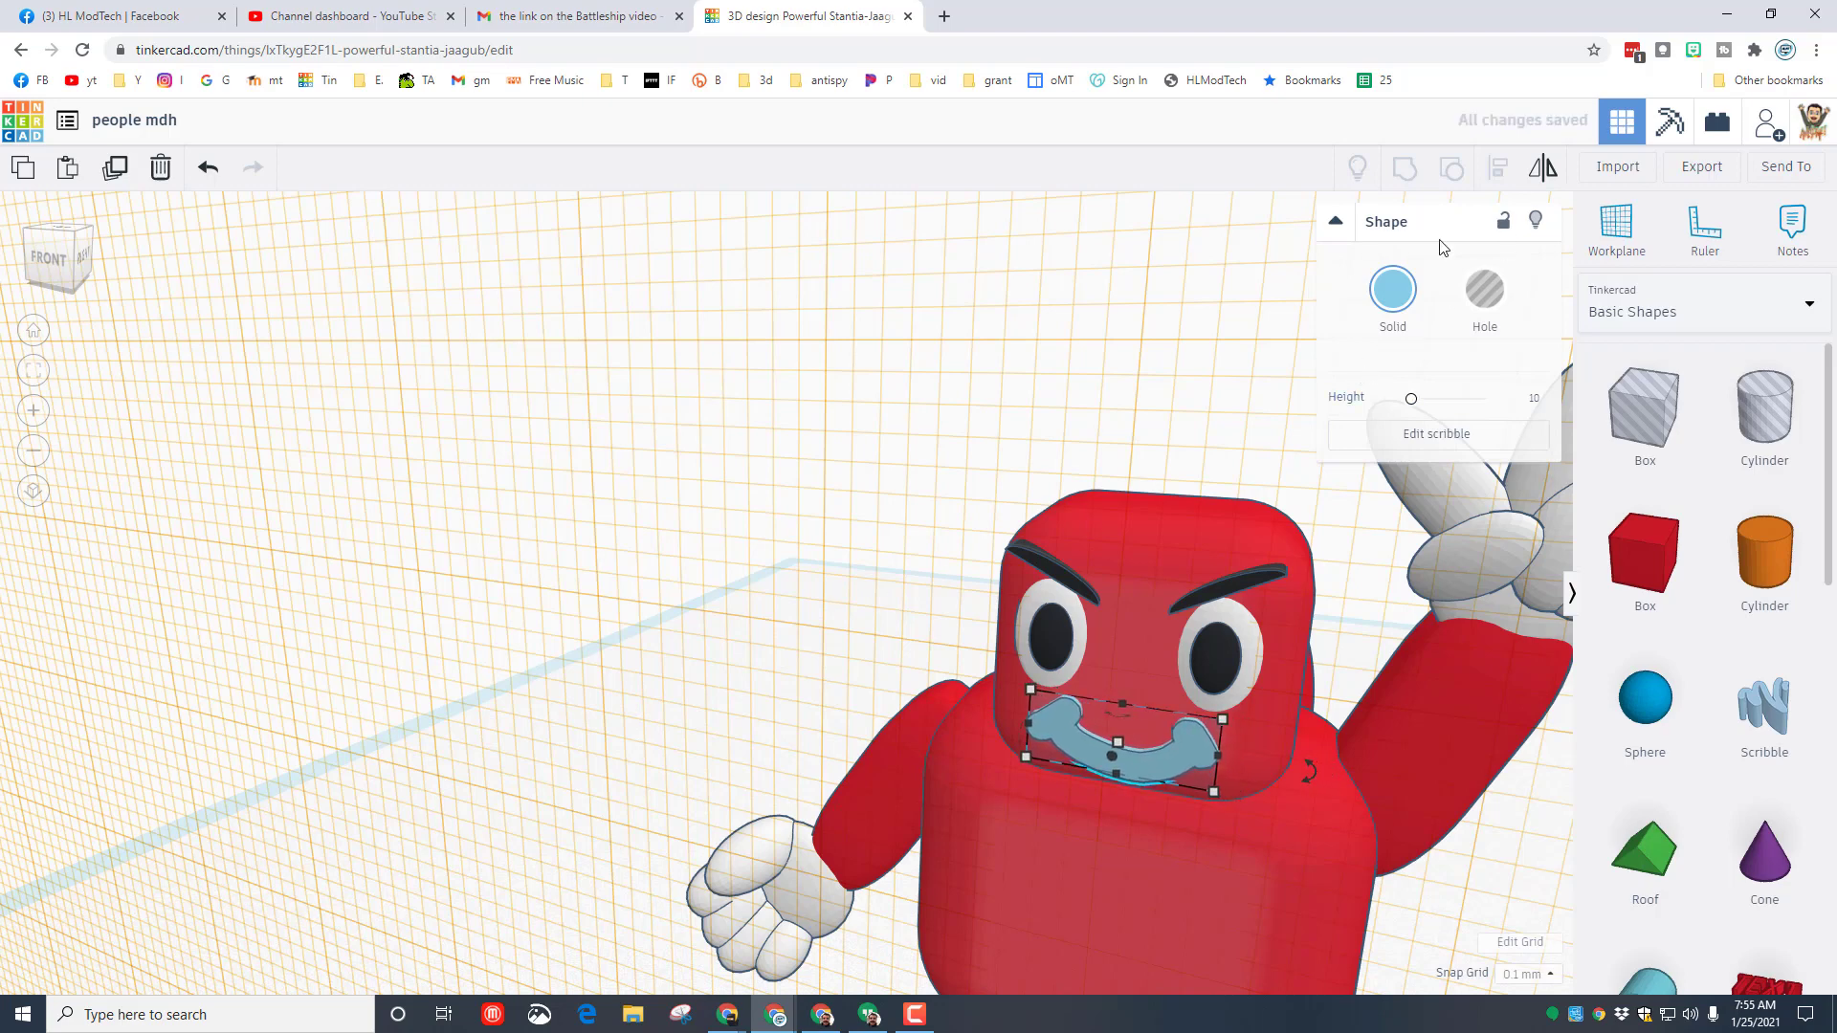
# Color the smile light pink from the preset colors and deselect it.
pyautogui.click(1395, 288)
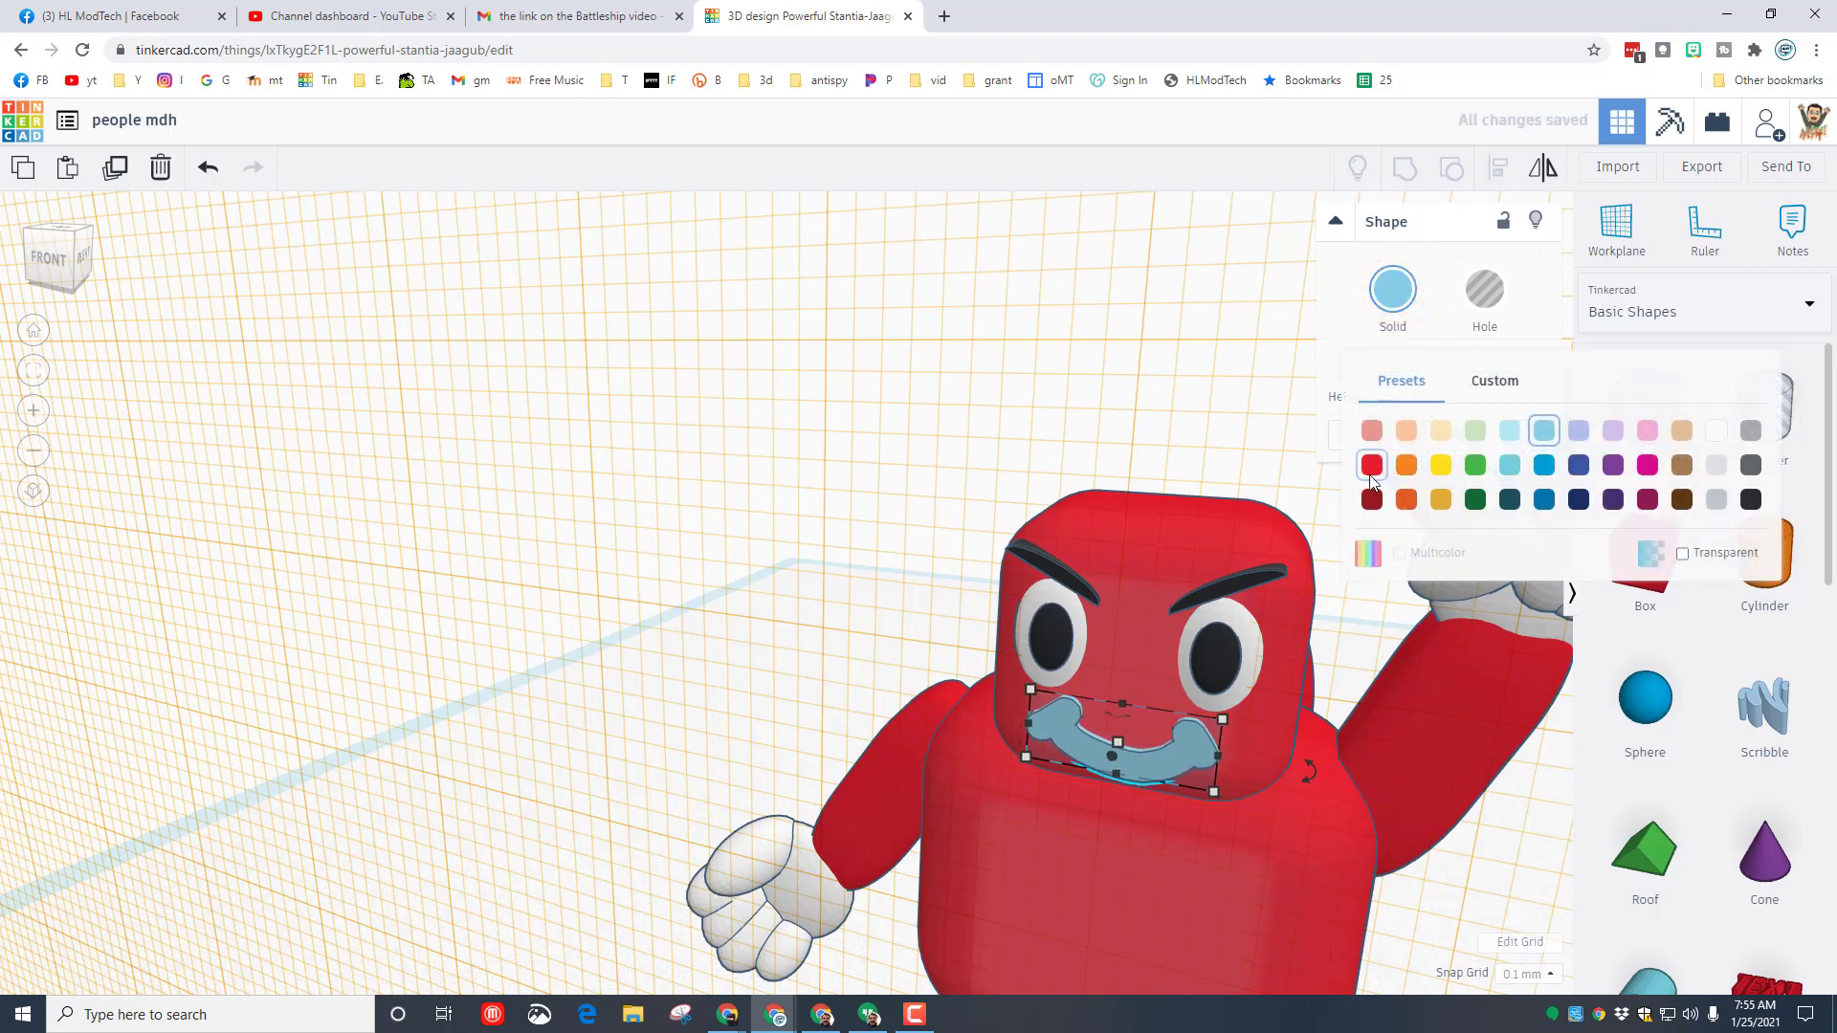
pyautogui.click(1647, 431)
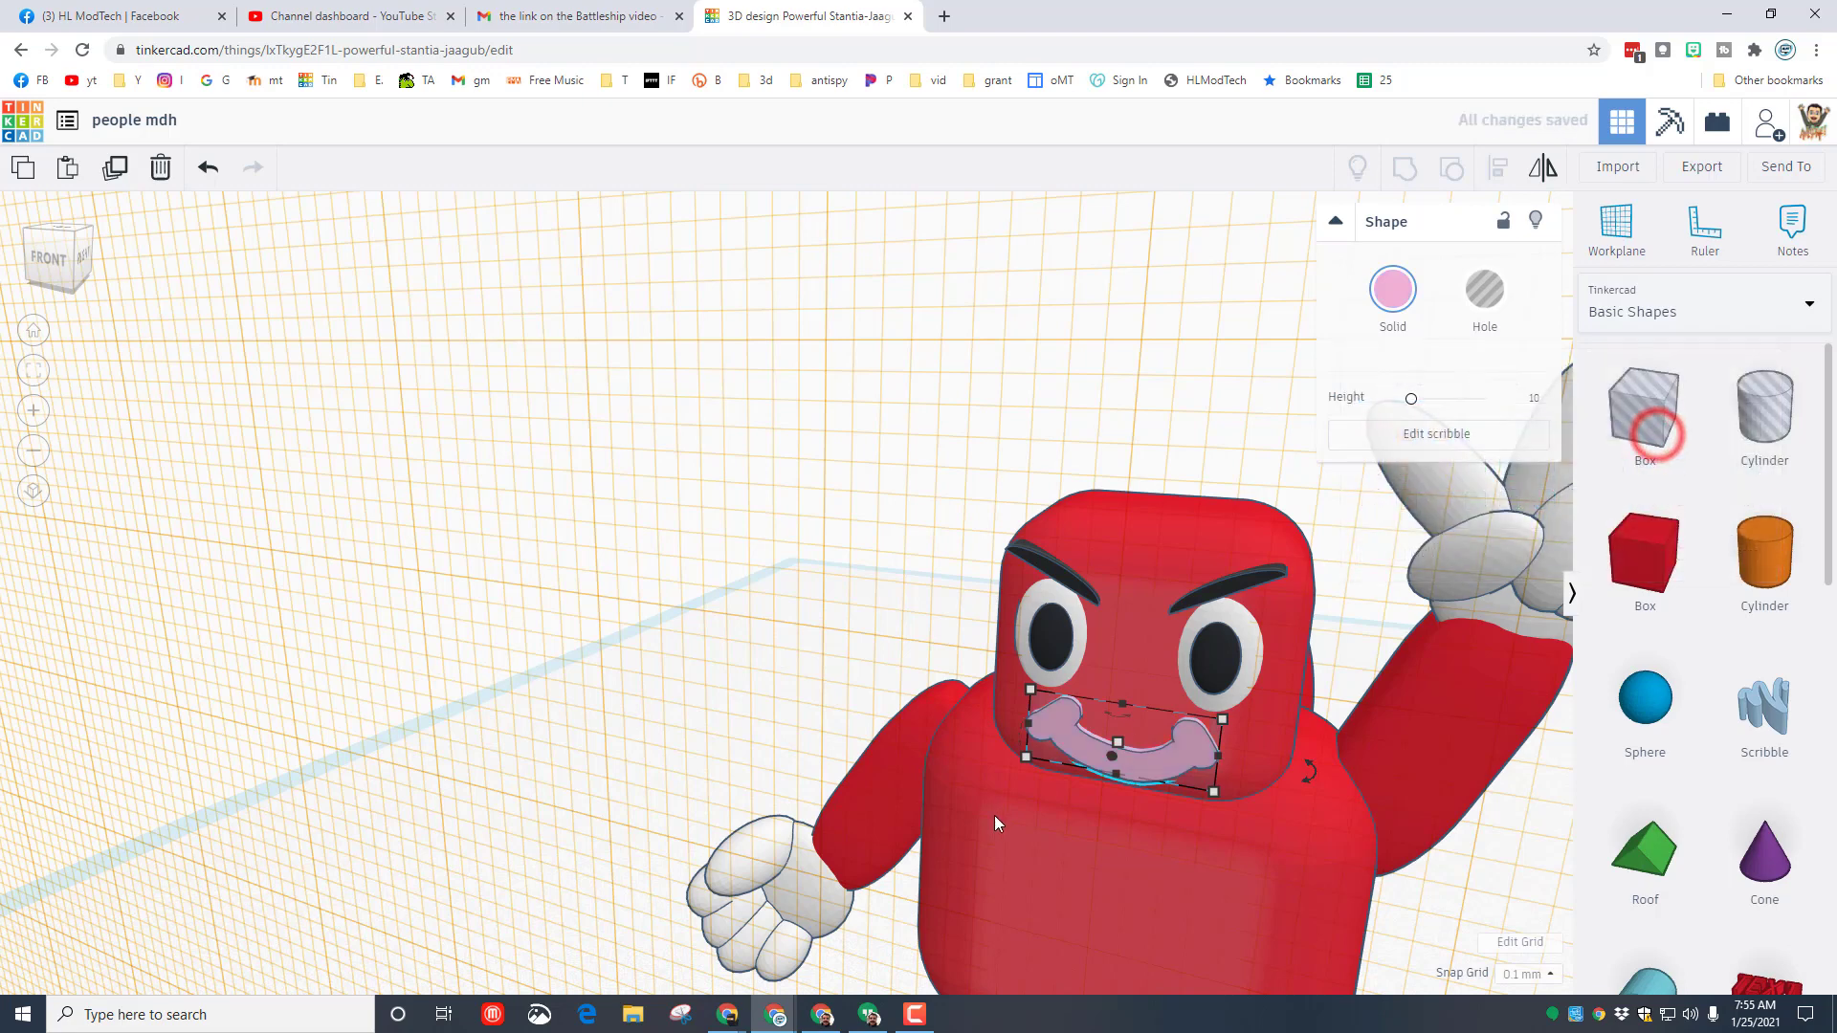
pyautogui.scroll(-2, 1007, 766)
pyautogui.click(1382, 730)
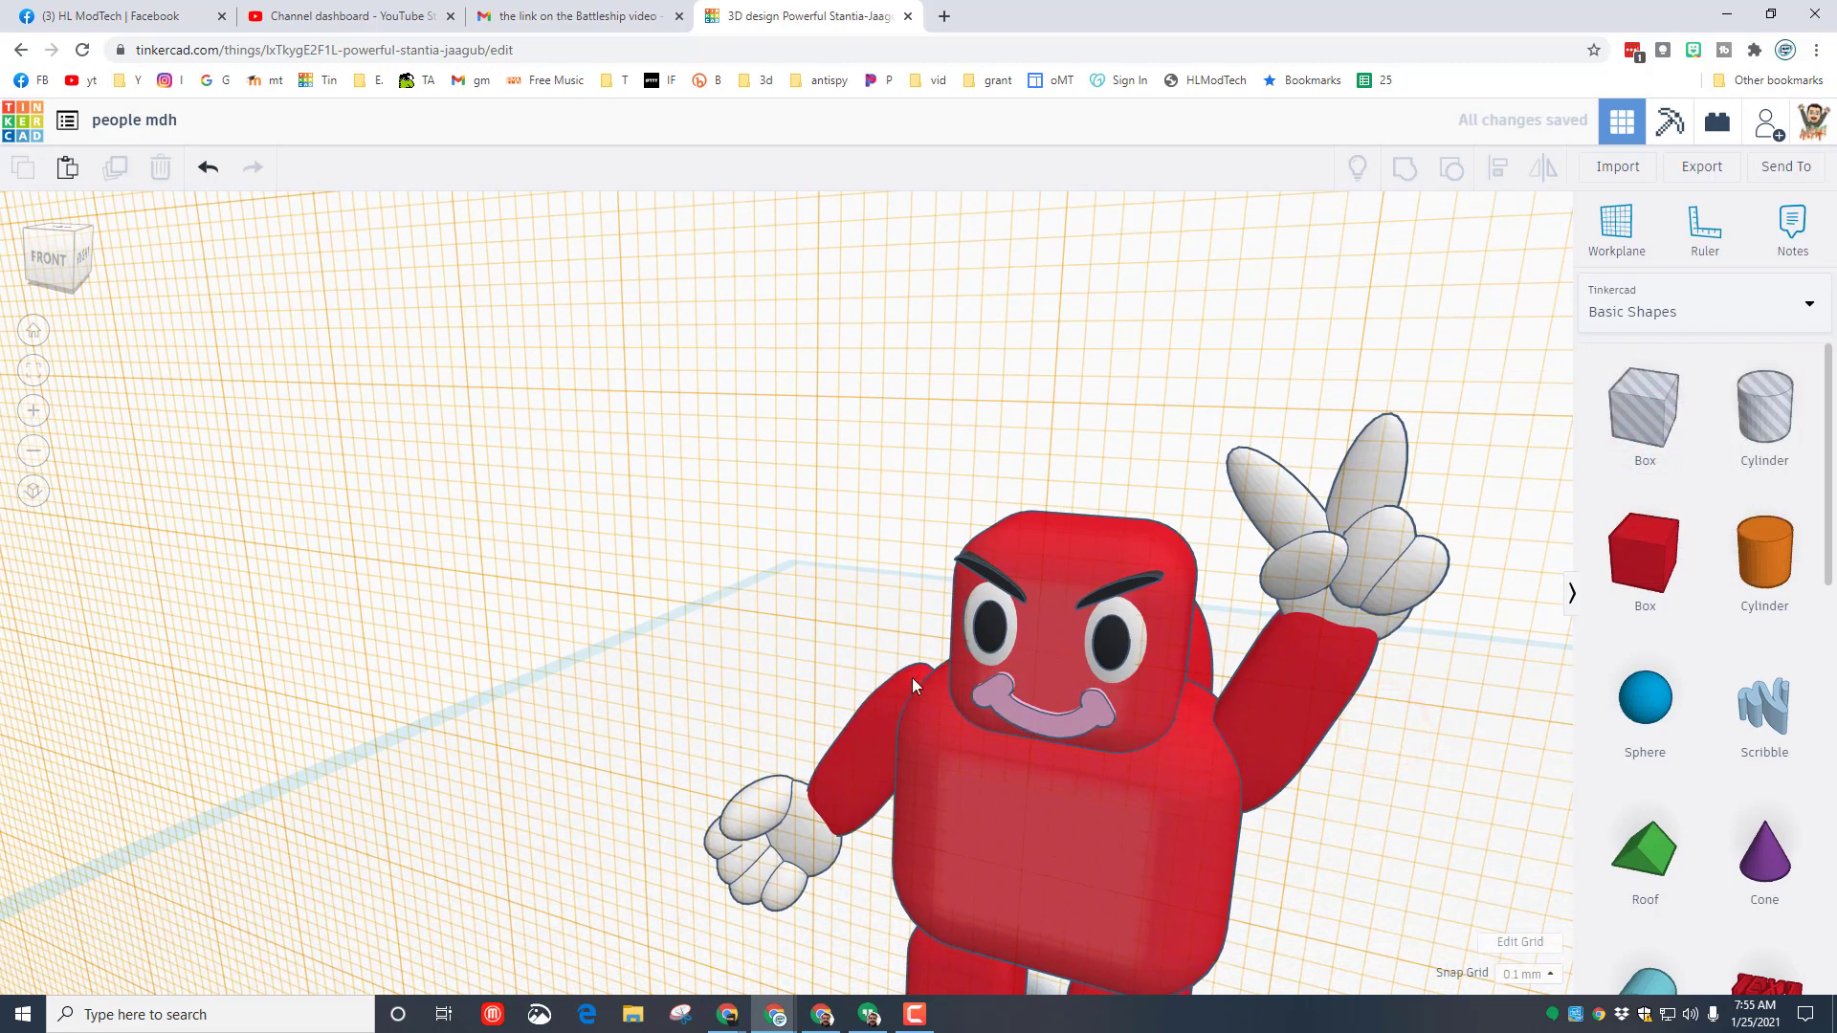
# Add another Scribble on the face workplane and draw a solid triangular nose profile with rounded corners.
pyautogui.click(1767, 705)
pyautogui.click(1151, 590)
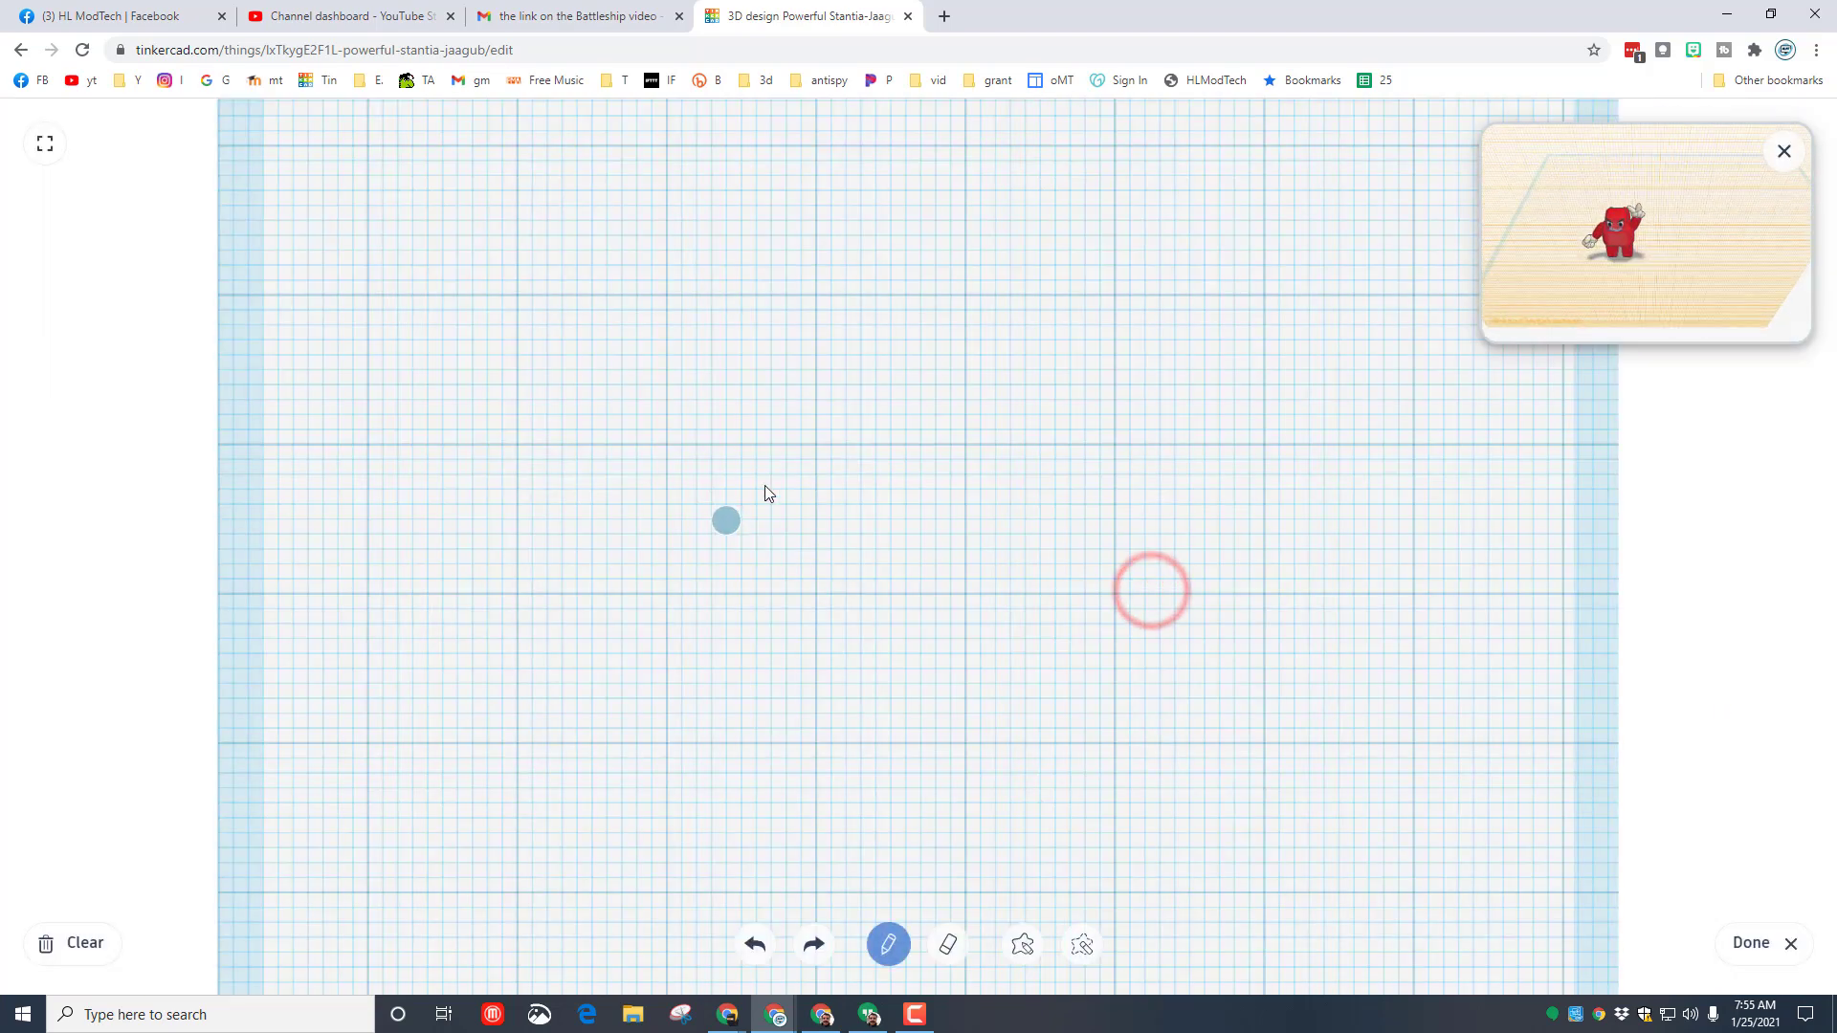
pyautogui.moveTo(771, 472)
pyautogui.mouseDown()
pyautogui.moveTo(733, 542)
pyautogui.moveTo(775, 555)
pyautogui.moveTo(771, 496)
pyautogui.mouseUp()
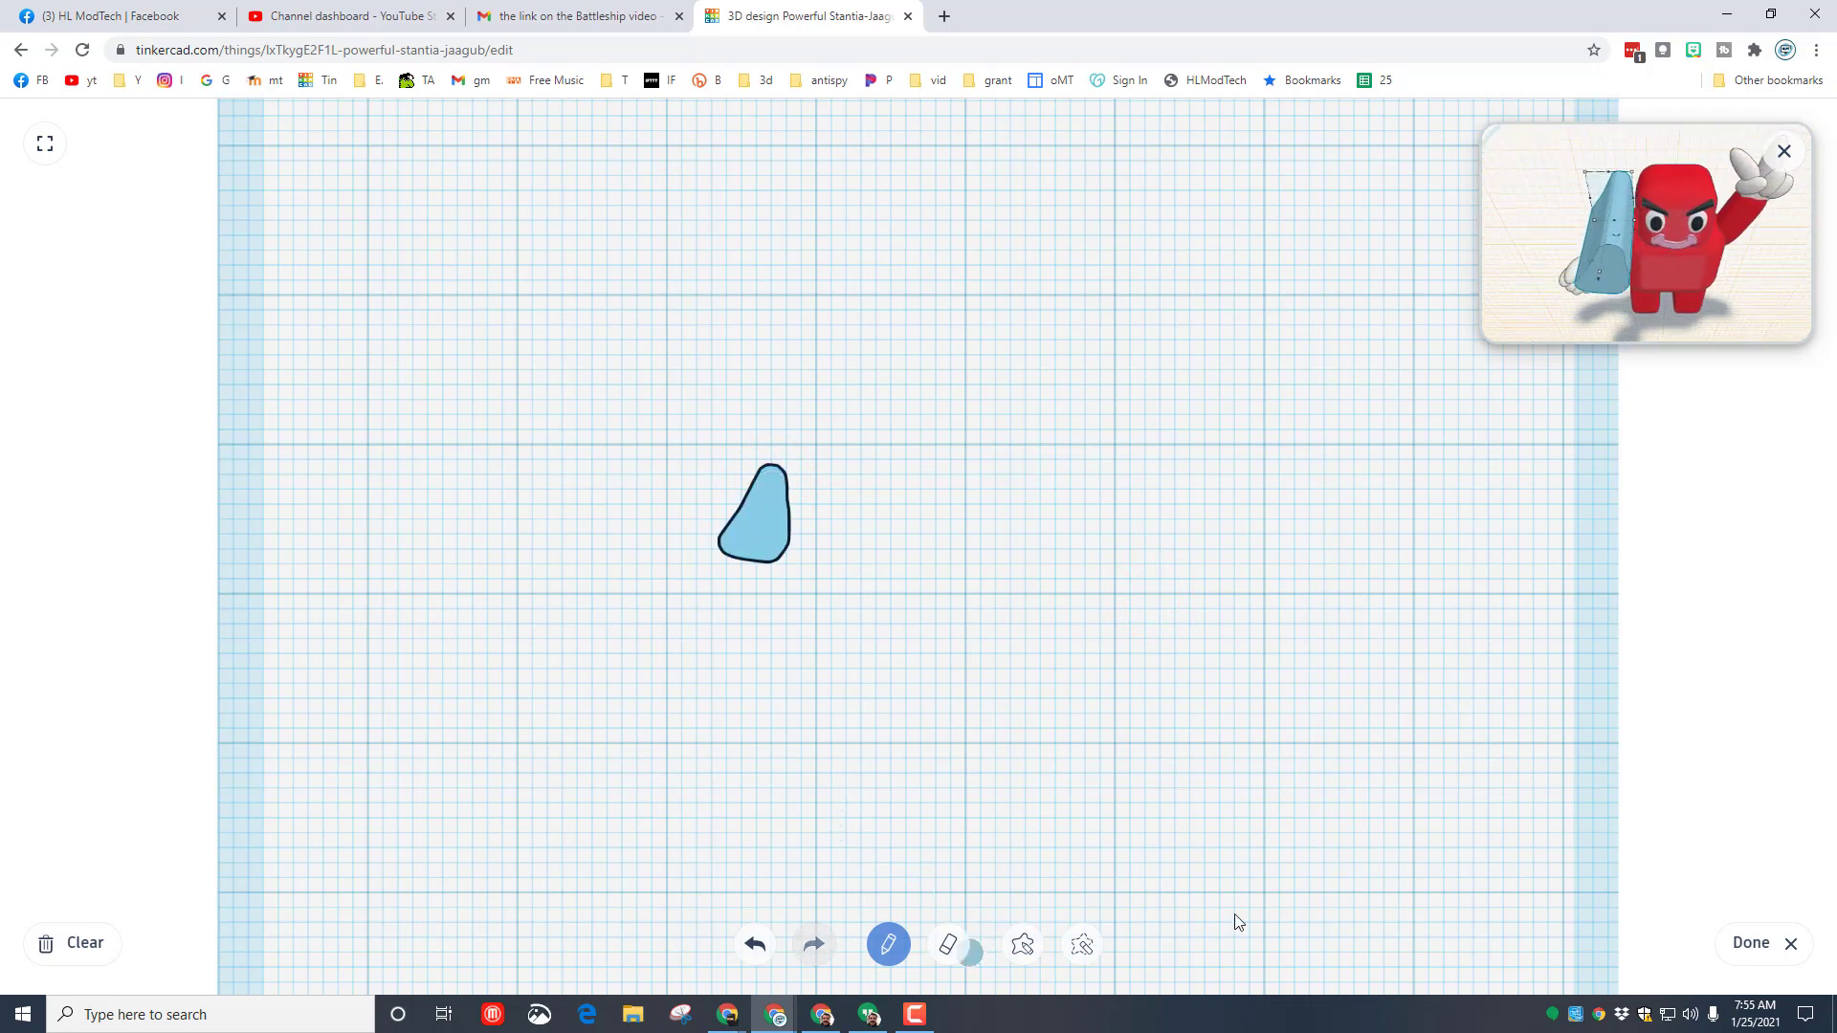
pyautogui.click(1716, 926)
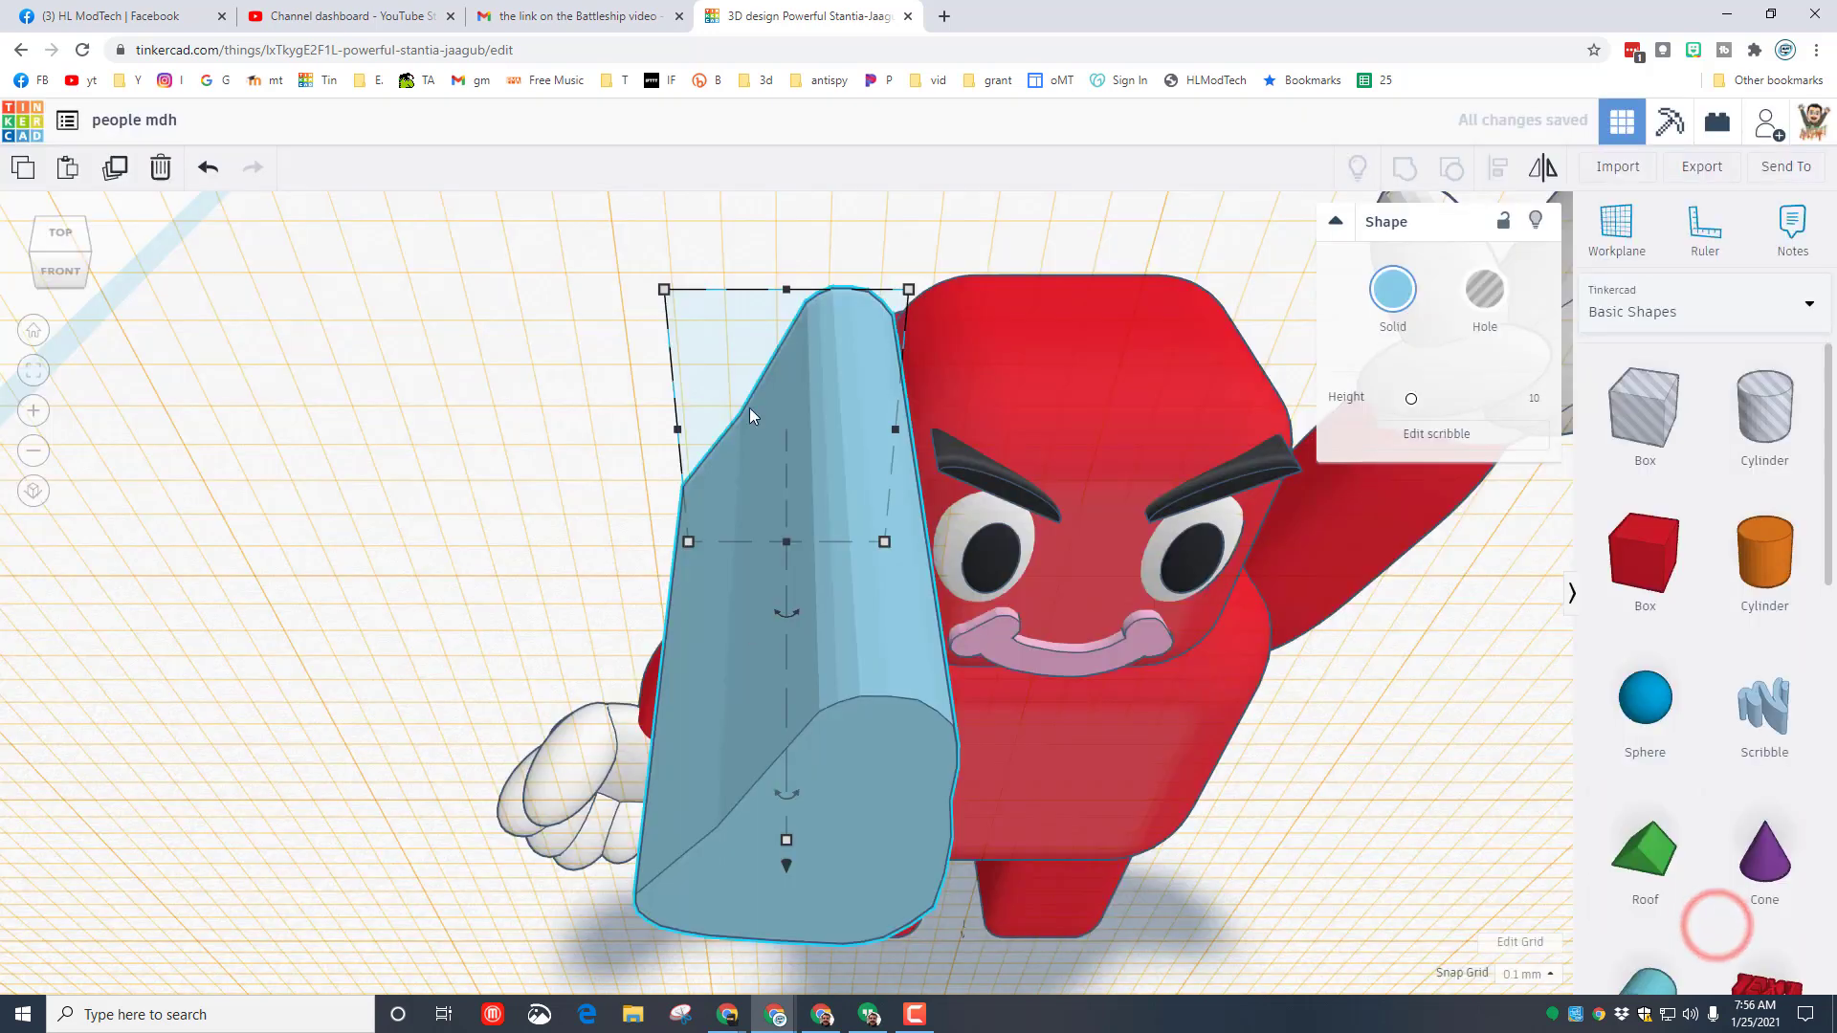
# Flatten the nose shape to 1.3 mm thick.
pyautogui.moveTo(399, 657)
pyautogui.mouseDown(button='right')
pyautogui.moveTo(917, 704)
pyautogui.moveTo(816, 728)
pyautogui.moveTo(463, 700)
pyautogui.mouseUp(button='right')
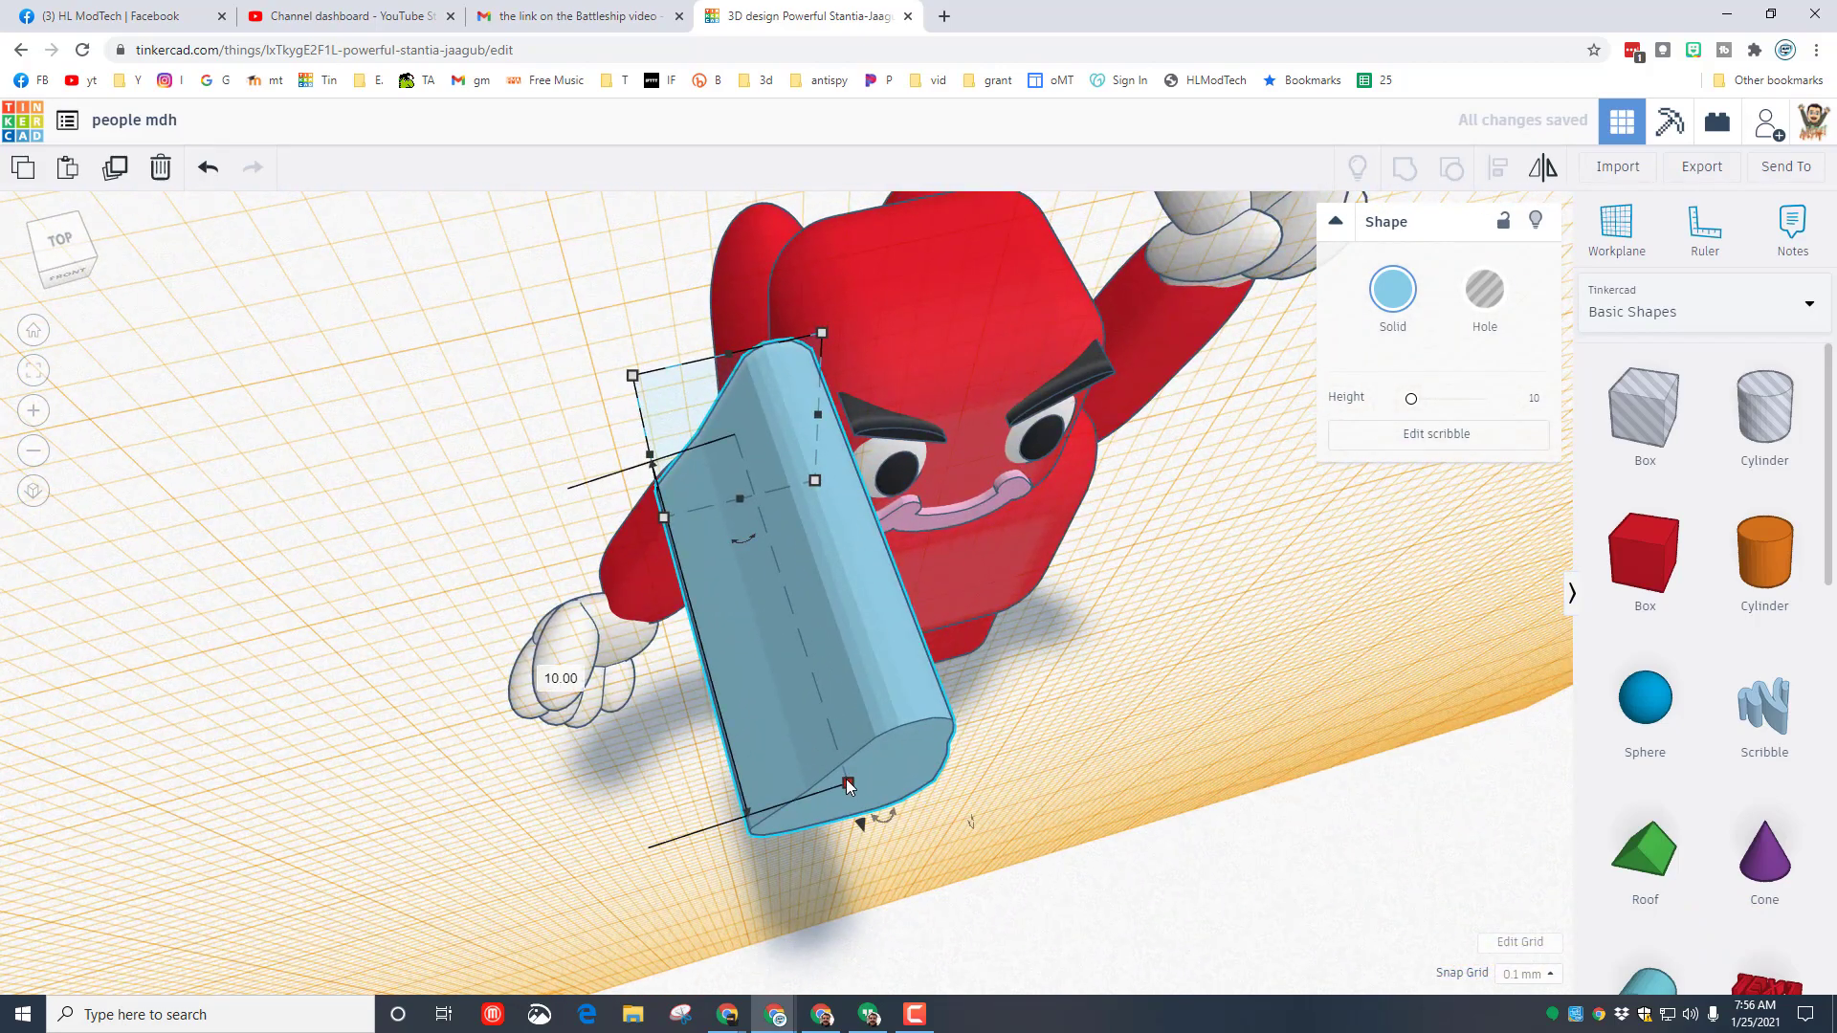
pyautogui.moveTo(846, 779); pyautogui.dragTo(726, 479)
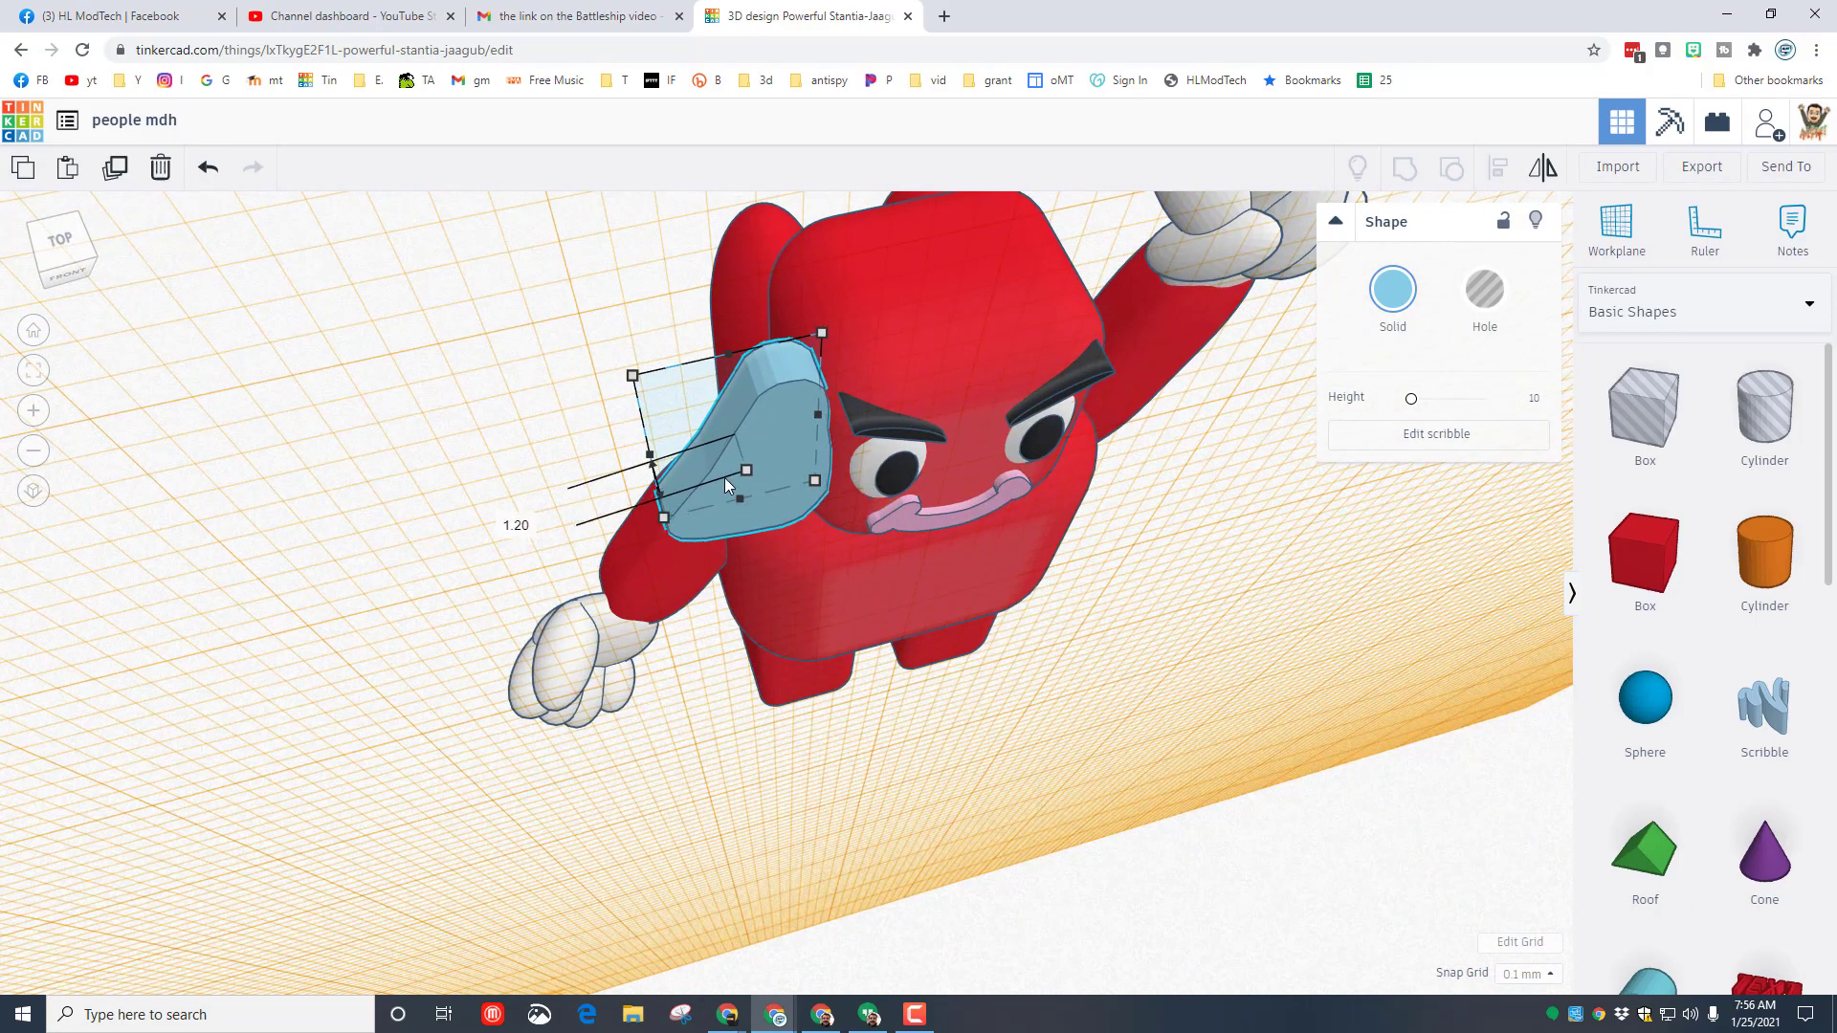
pyautogui.click(63, 241)
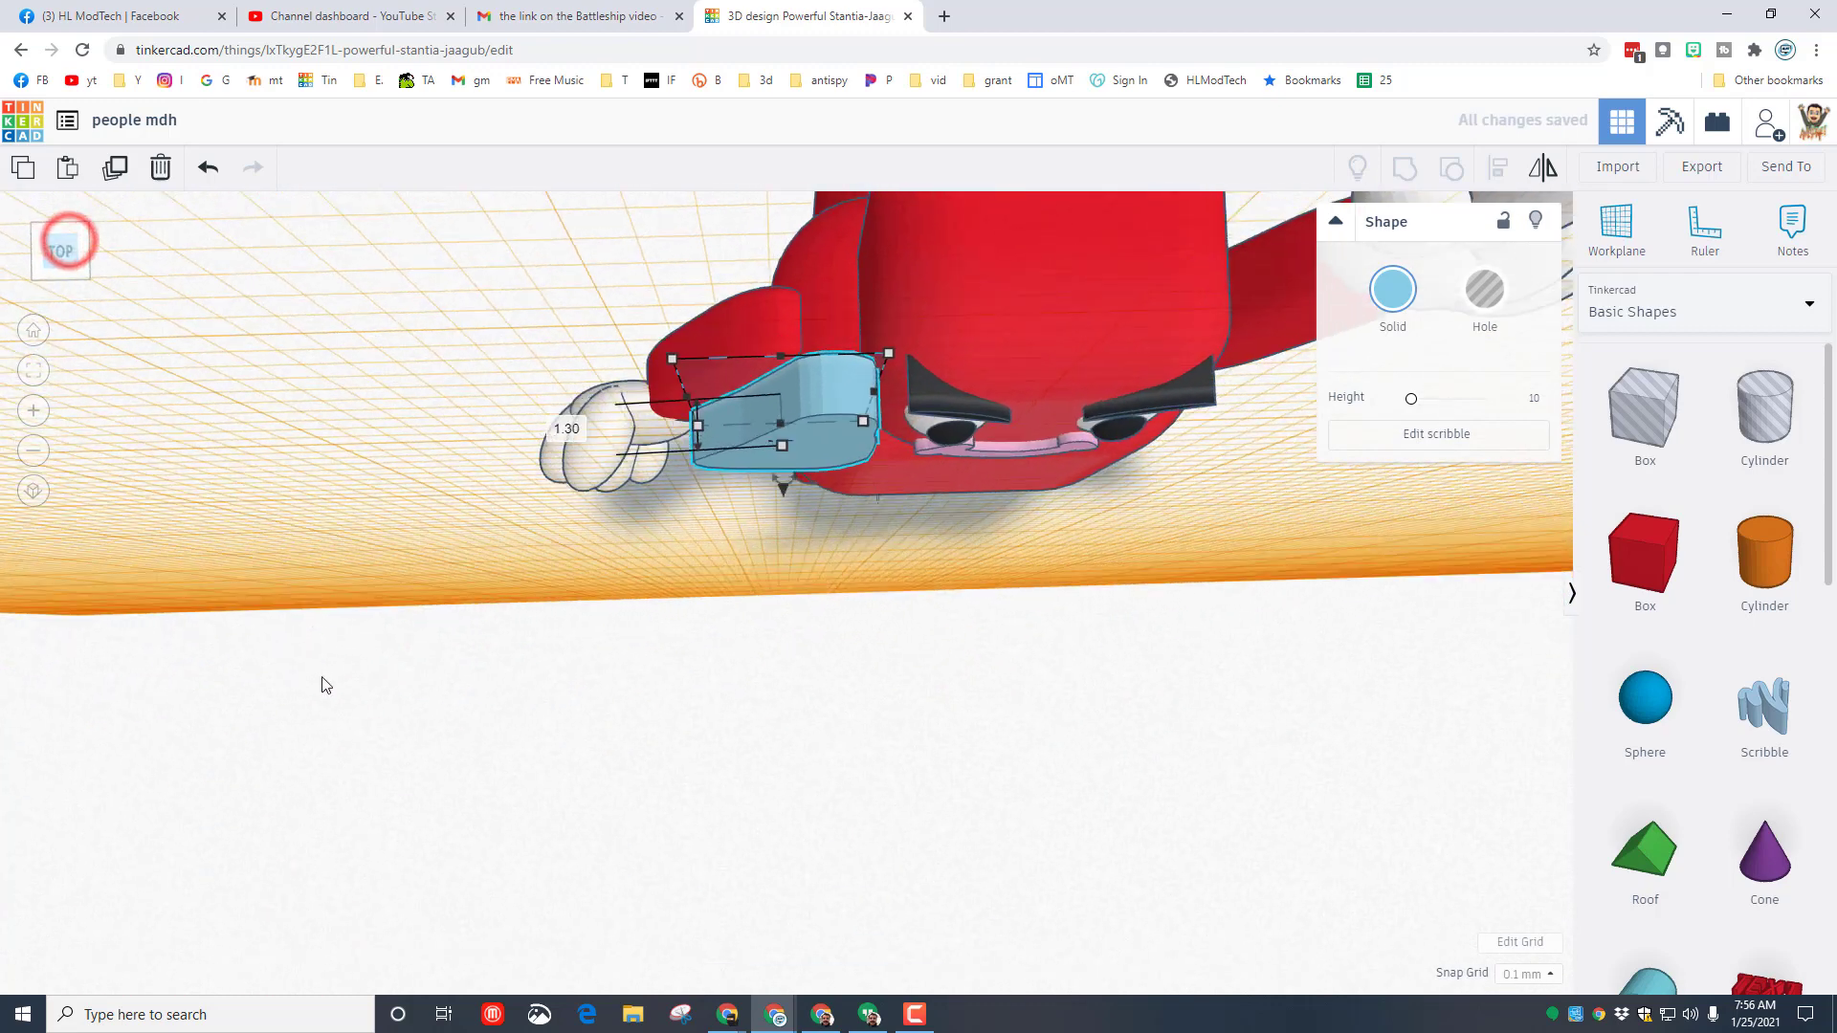
# Rotate the nose to stand out perpendicular to the face and turn it by 180 degrees.
pyautogui.moveTo(782, 488)
pyautogui.mouseDown()
pyautogui.moveTo(825, 477)
pyautogui.moveTo(852, 384)
pyautogui.moveTo(863, 428)
pyautogui.moveTo(818, 469)
pyautogui.moveTo(782, 460)
pyautogui.moveTo(788, 583)
pyautogui.mouseUp()
pyautogui.moveTo(520, 575)
pyautogui.mouseDown(button='right')
pyautogui.moveTo(864, 461)
pyautogui.moveTo(662, 649)
pyautogui.moveTo(637, 478)
pyautogui.mouseUp(button='right')
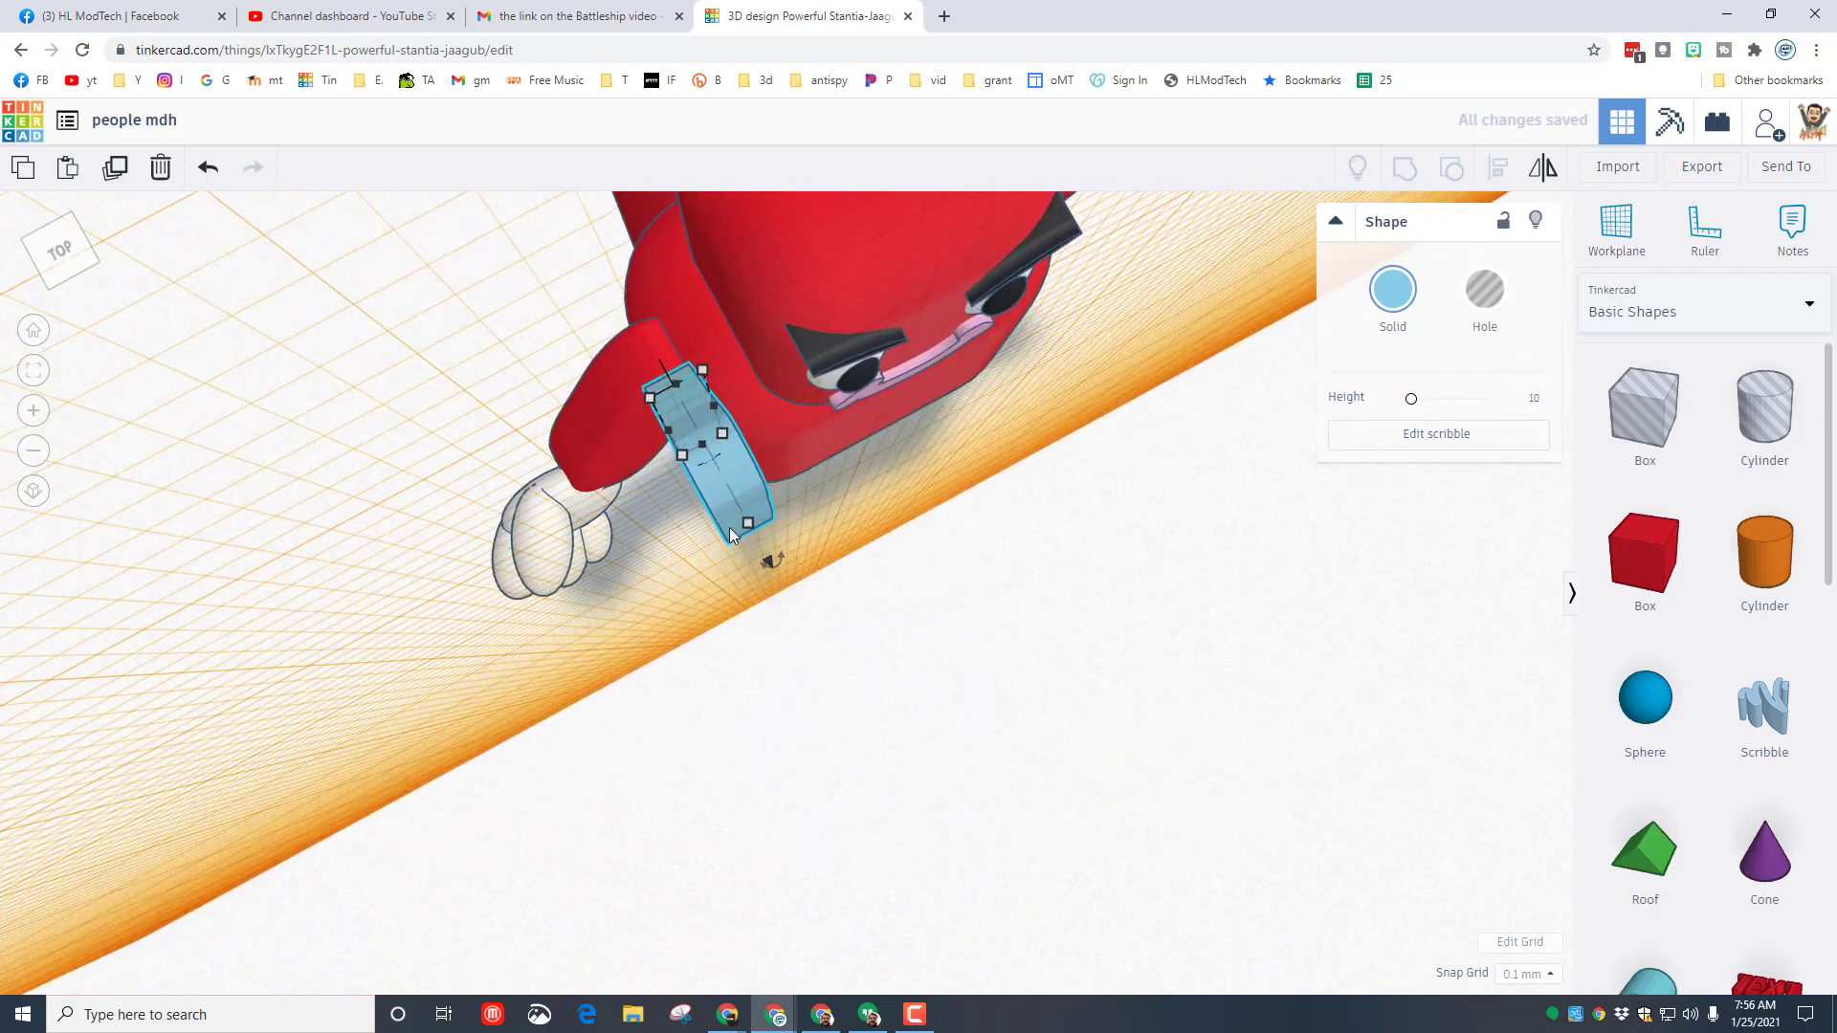
pyautogui.moveTo(782, 564); pyautogui.dragTo(783, 579)
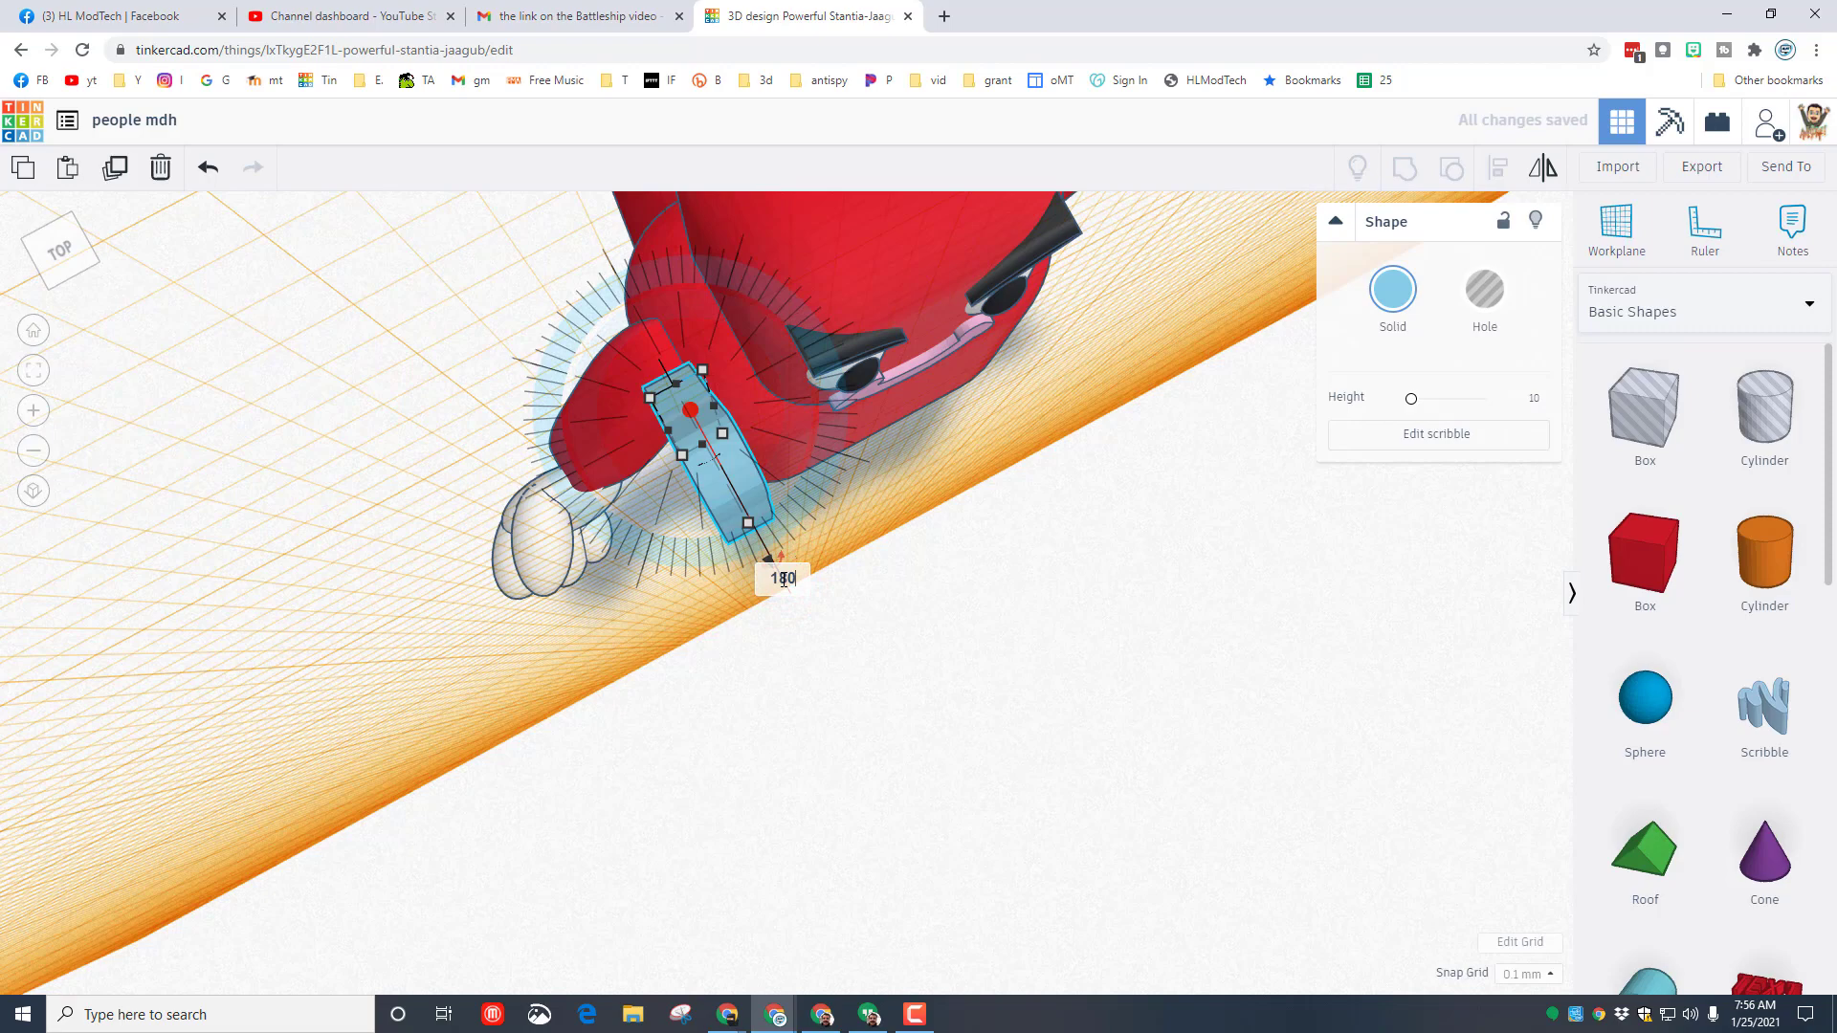
pyautogui.press('Return')
# Move the nose between the eyes and down the face, and shrink it proportionally to about 0.66 by 3.33 mm.
pyautogui.moveTo(499, 278); pyautogui.dragTo(861, 62, button='right')
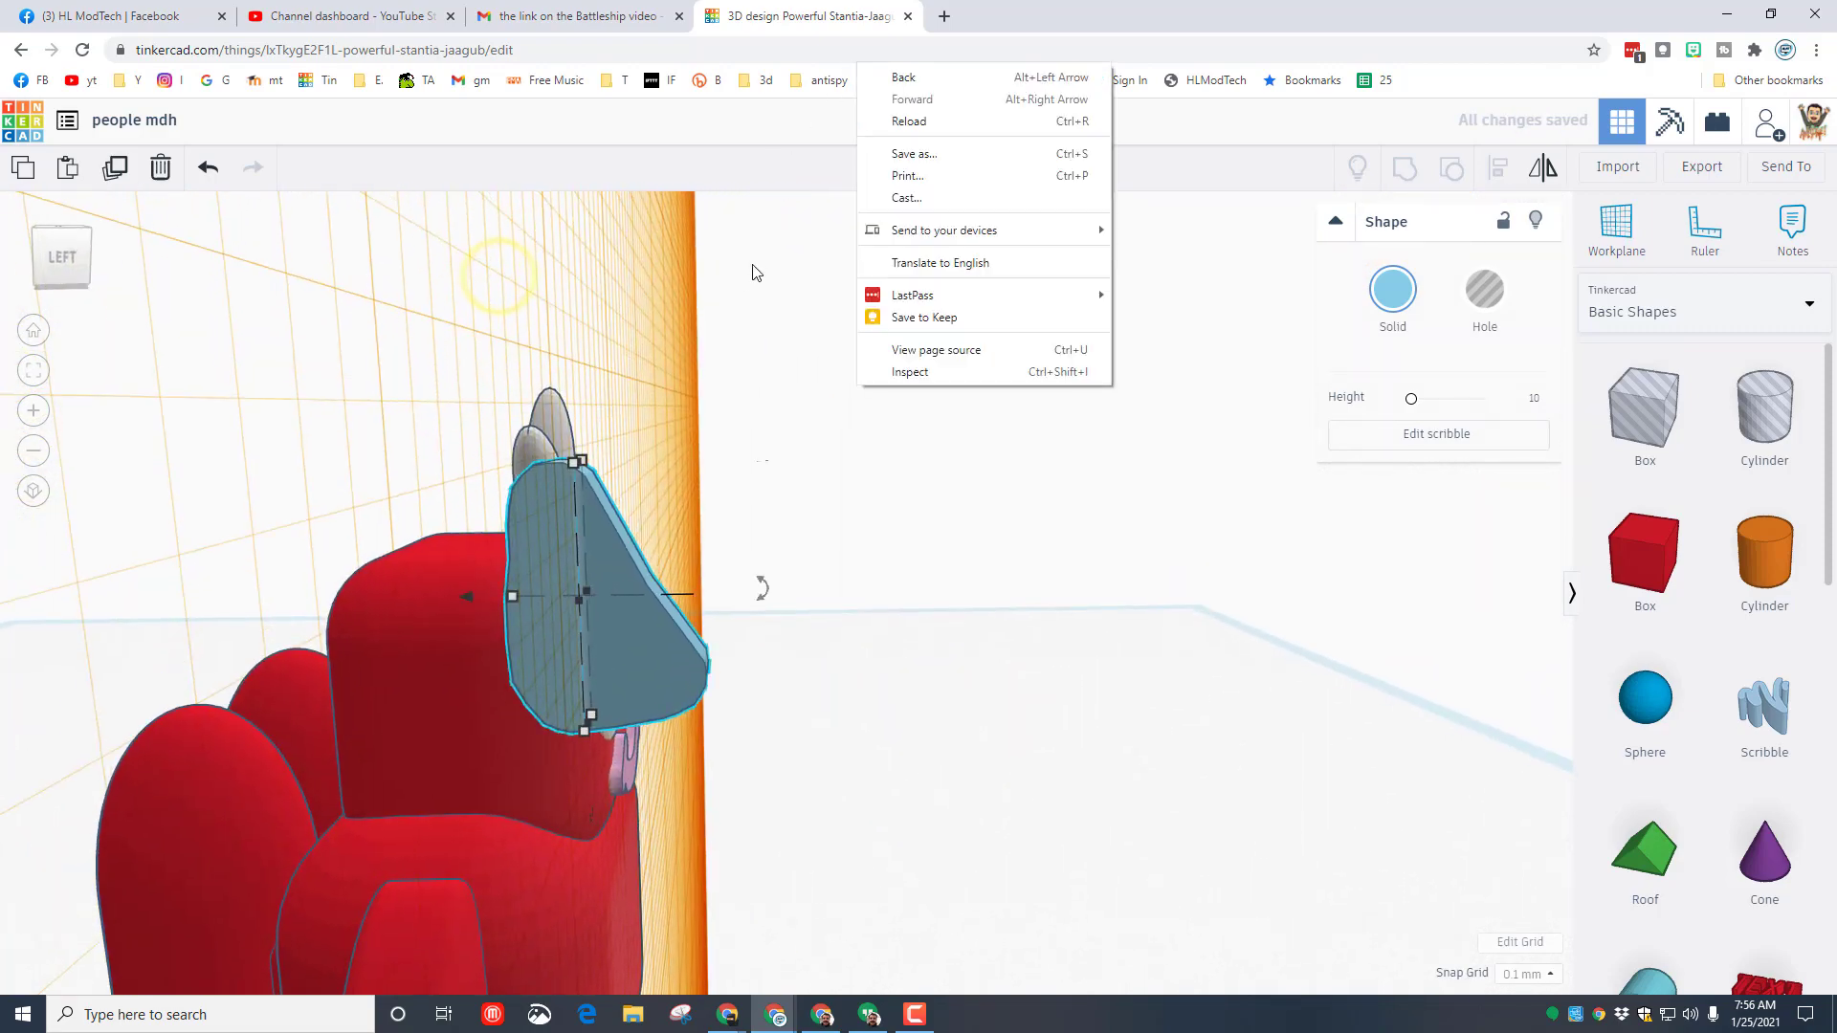
pyautogui.moveTo(722, 298); pyautogui.dragTo(357, 341, button='right')
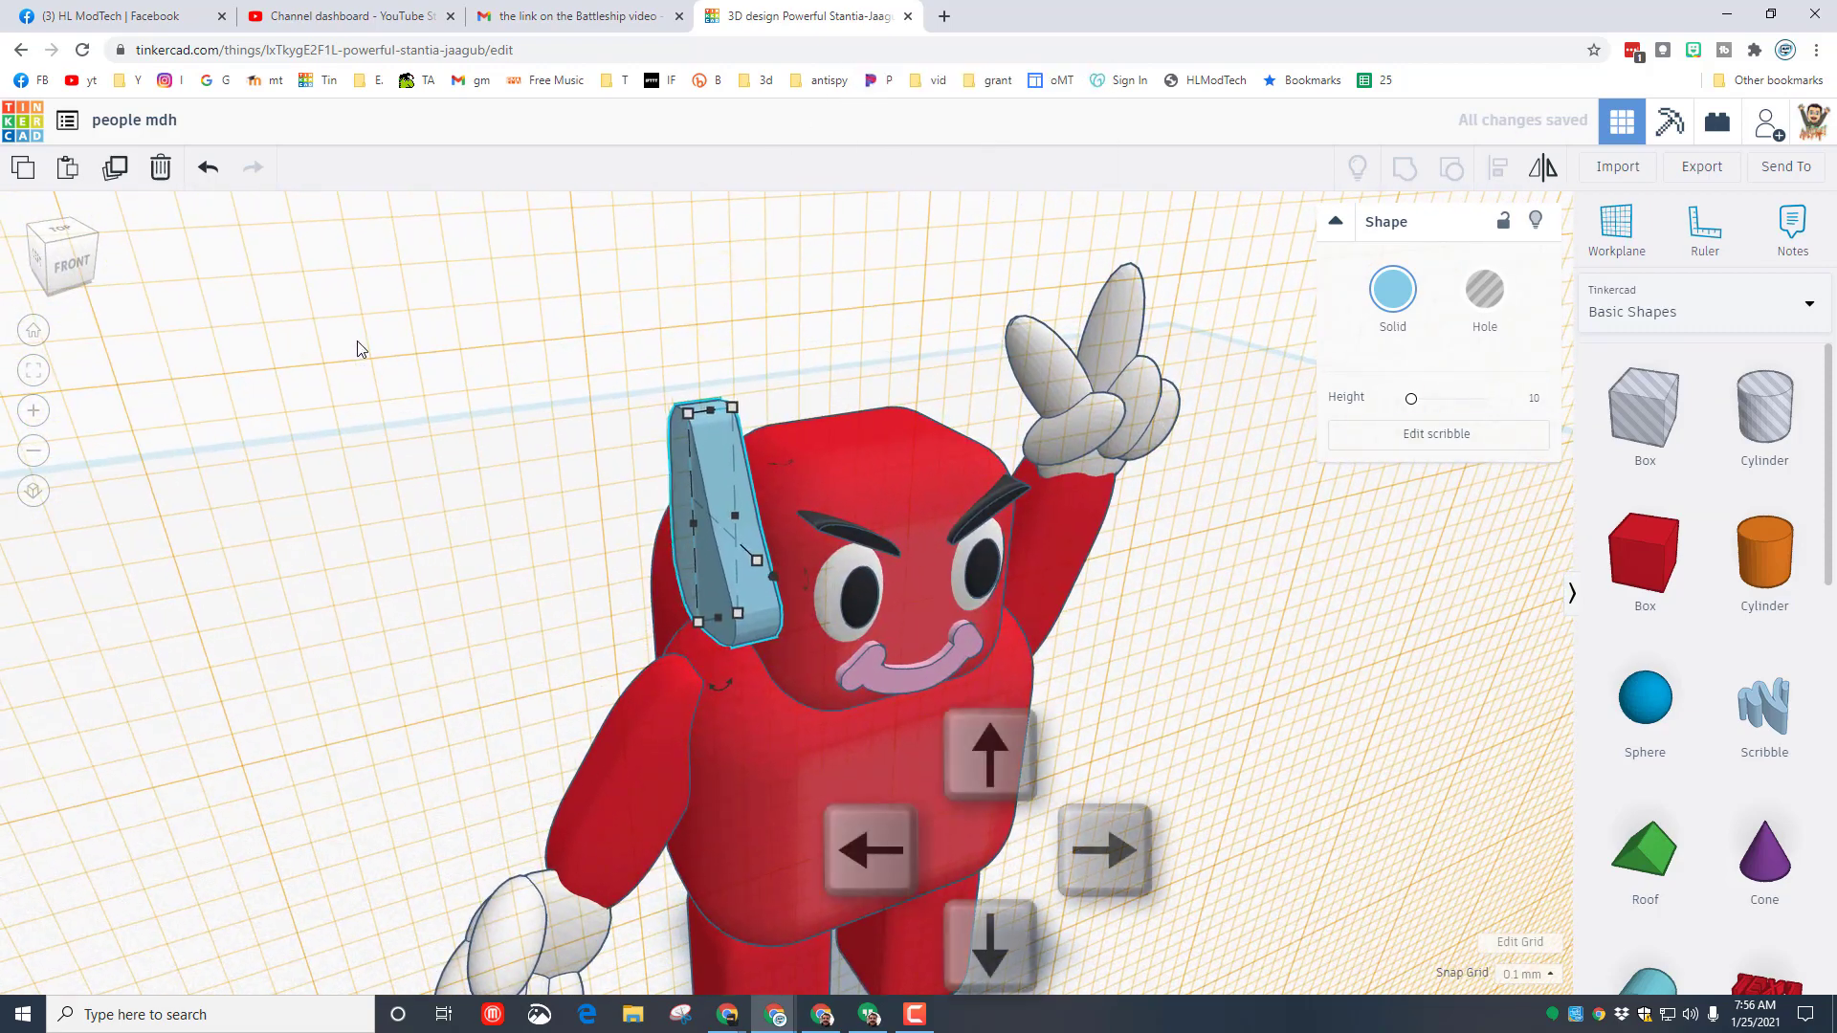
pyautogui.press('Right')
pyautogui.press('Right')
pyautogui.press('Right')
pyautogui.press('Right')
pyautogui.press('Right')
pyautogui.press('Right')
pyautogui.press('Right')
pyautogui.press('Right')
pyautogui.press('Right')
pyautogui.press('Right')
pyautogui.press('Right')
pyautogui.press('Right')
pyautogui.press('Right')
pyautogui.press('Right')
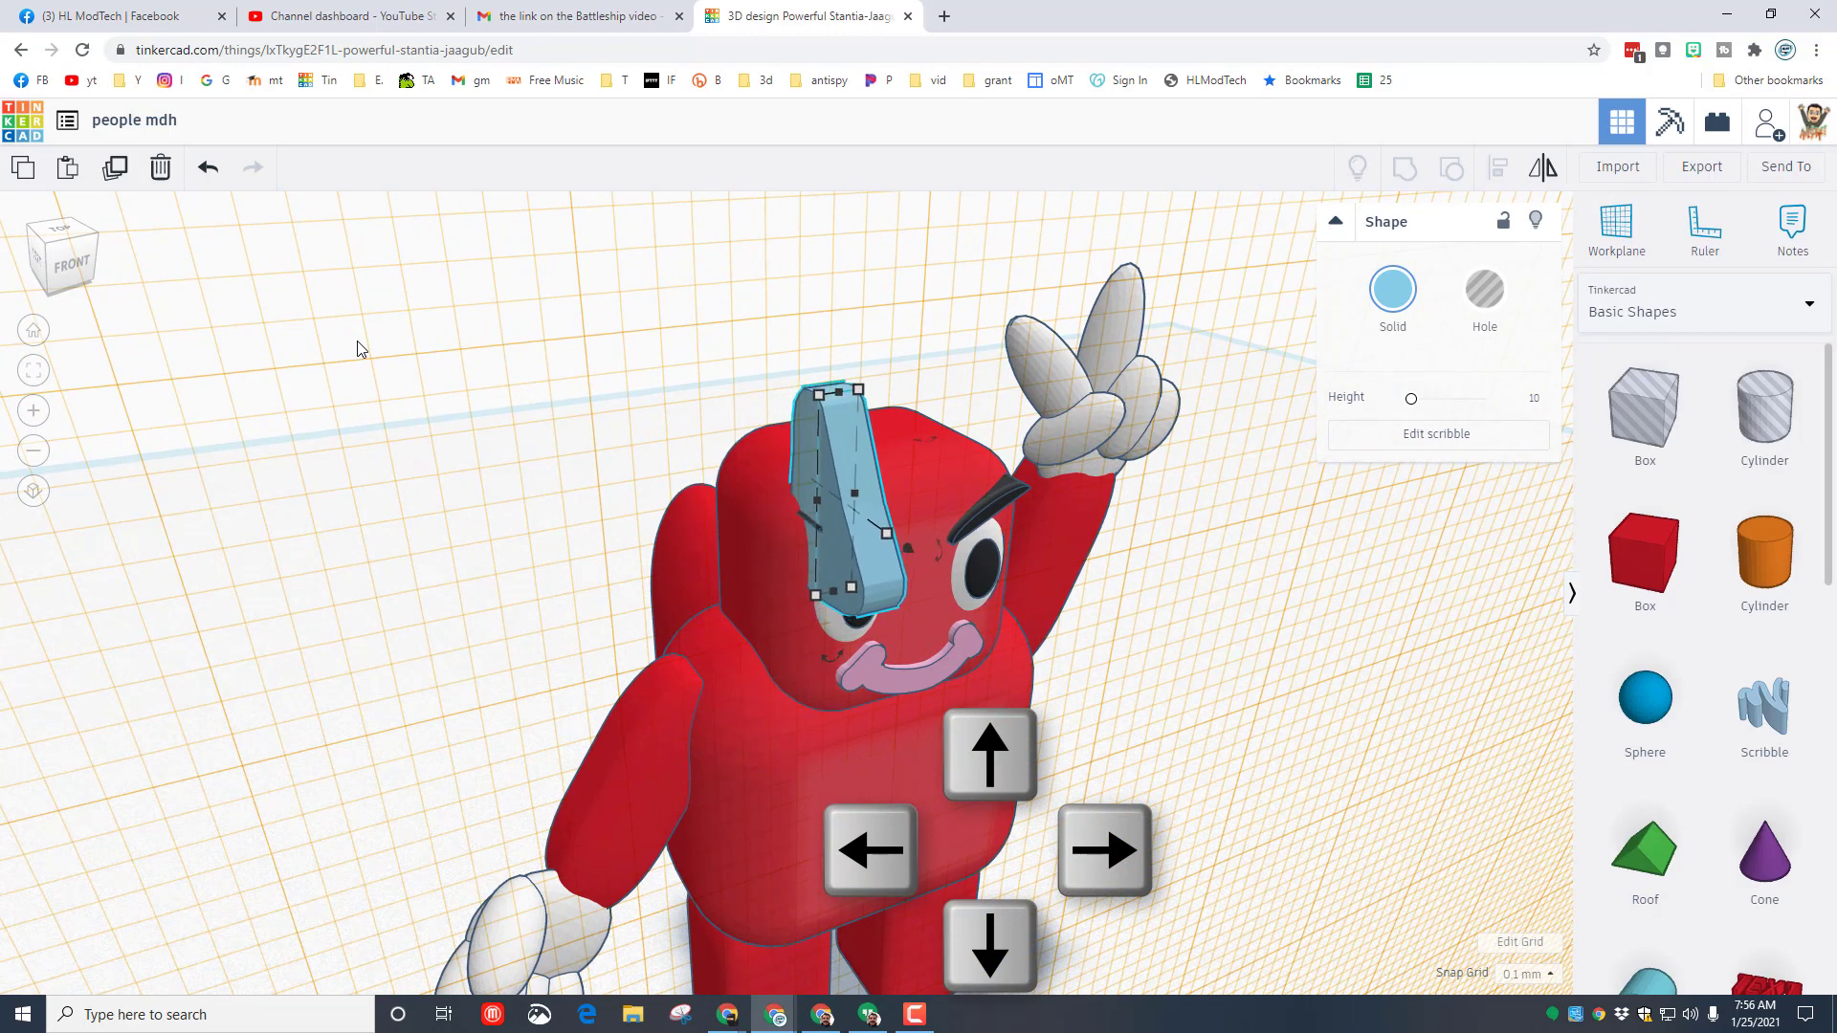
pyautogui.press('Right')
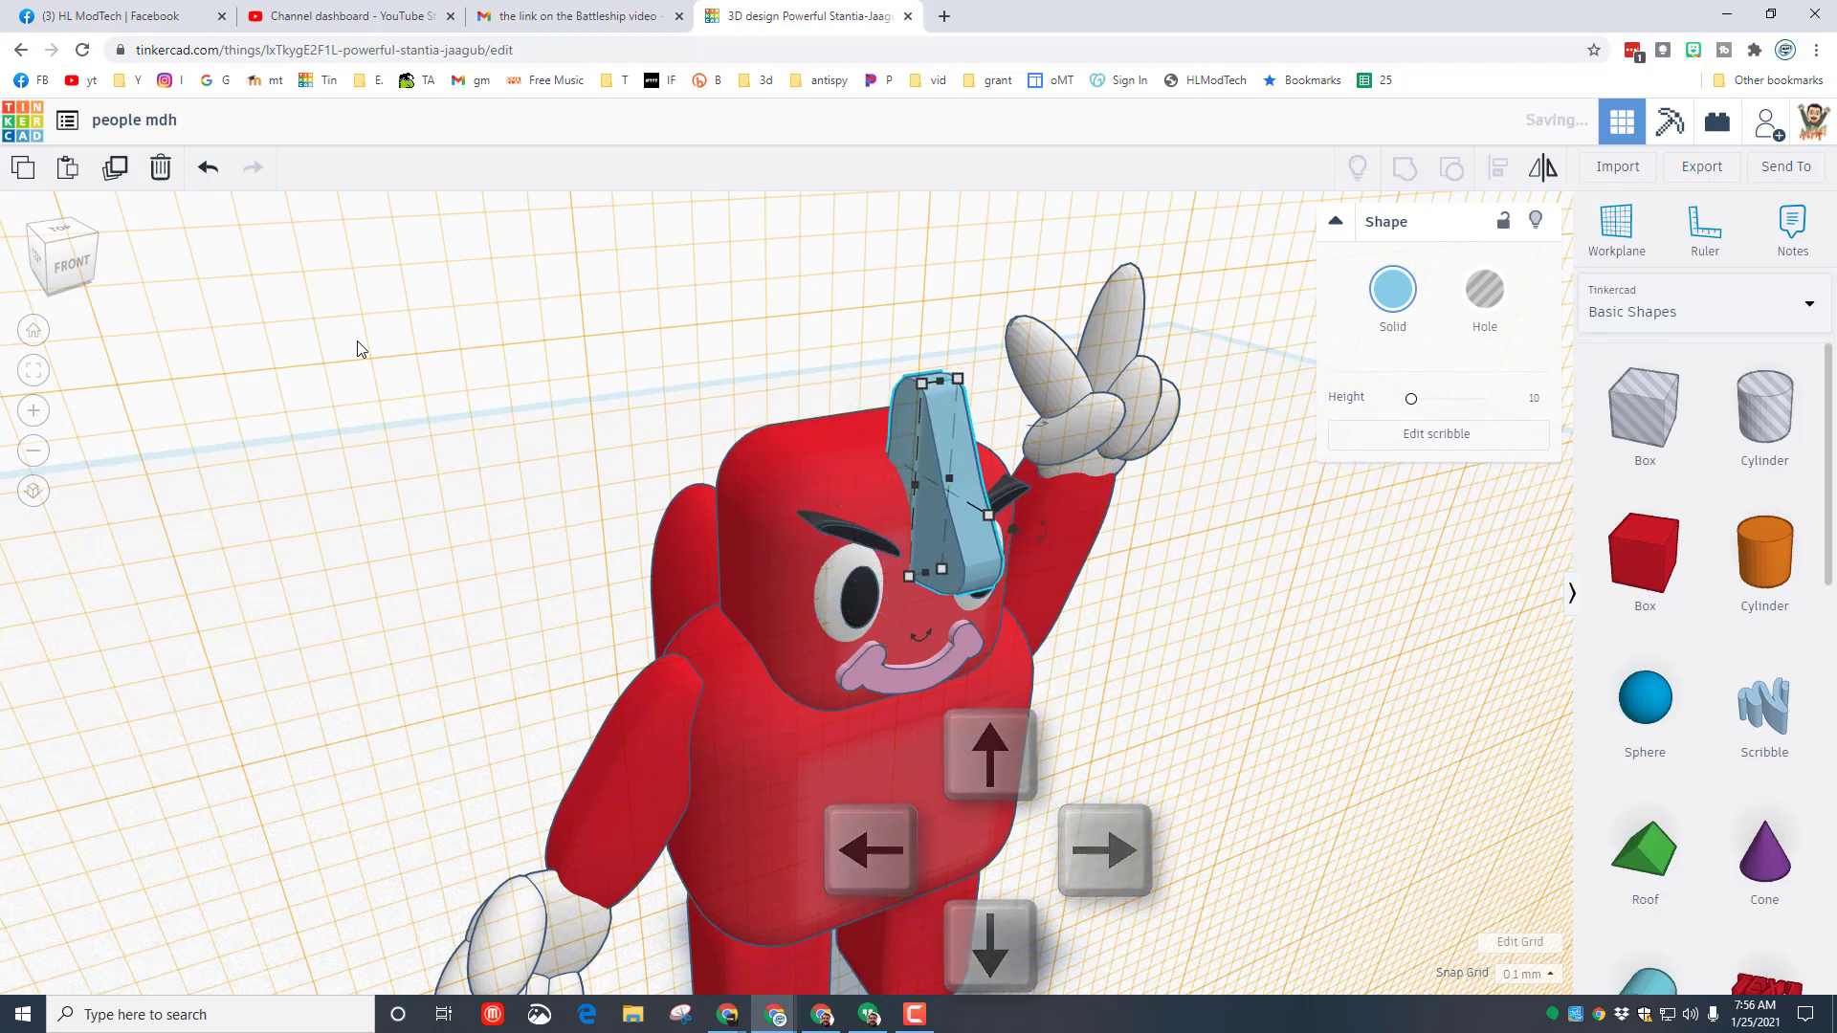
pyautogui.press('Down')
pyautogui.press('Down')
pyautogui.press('Down')
pyautogui.press('Down')
pyautogui.press('Down')
pyautogui.press('Down')
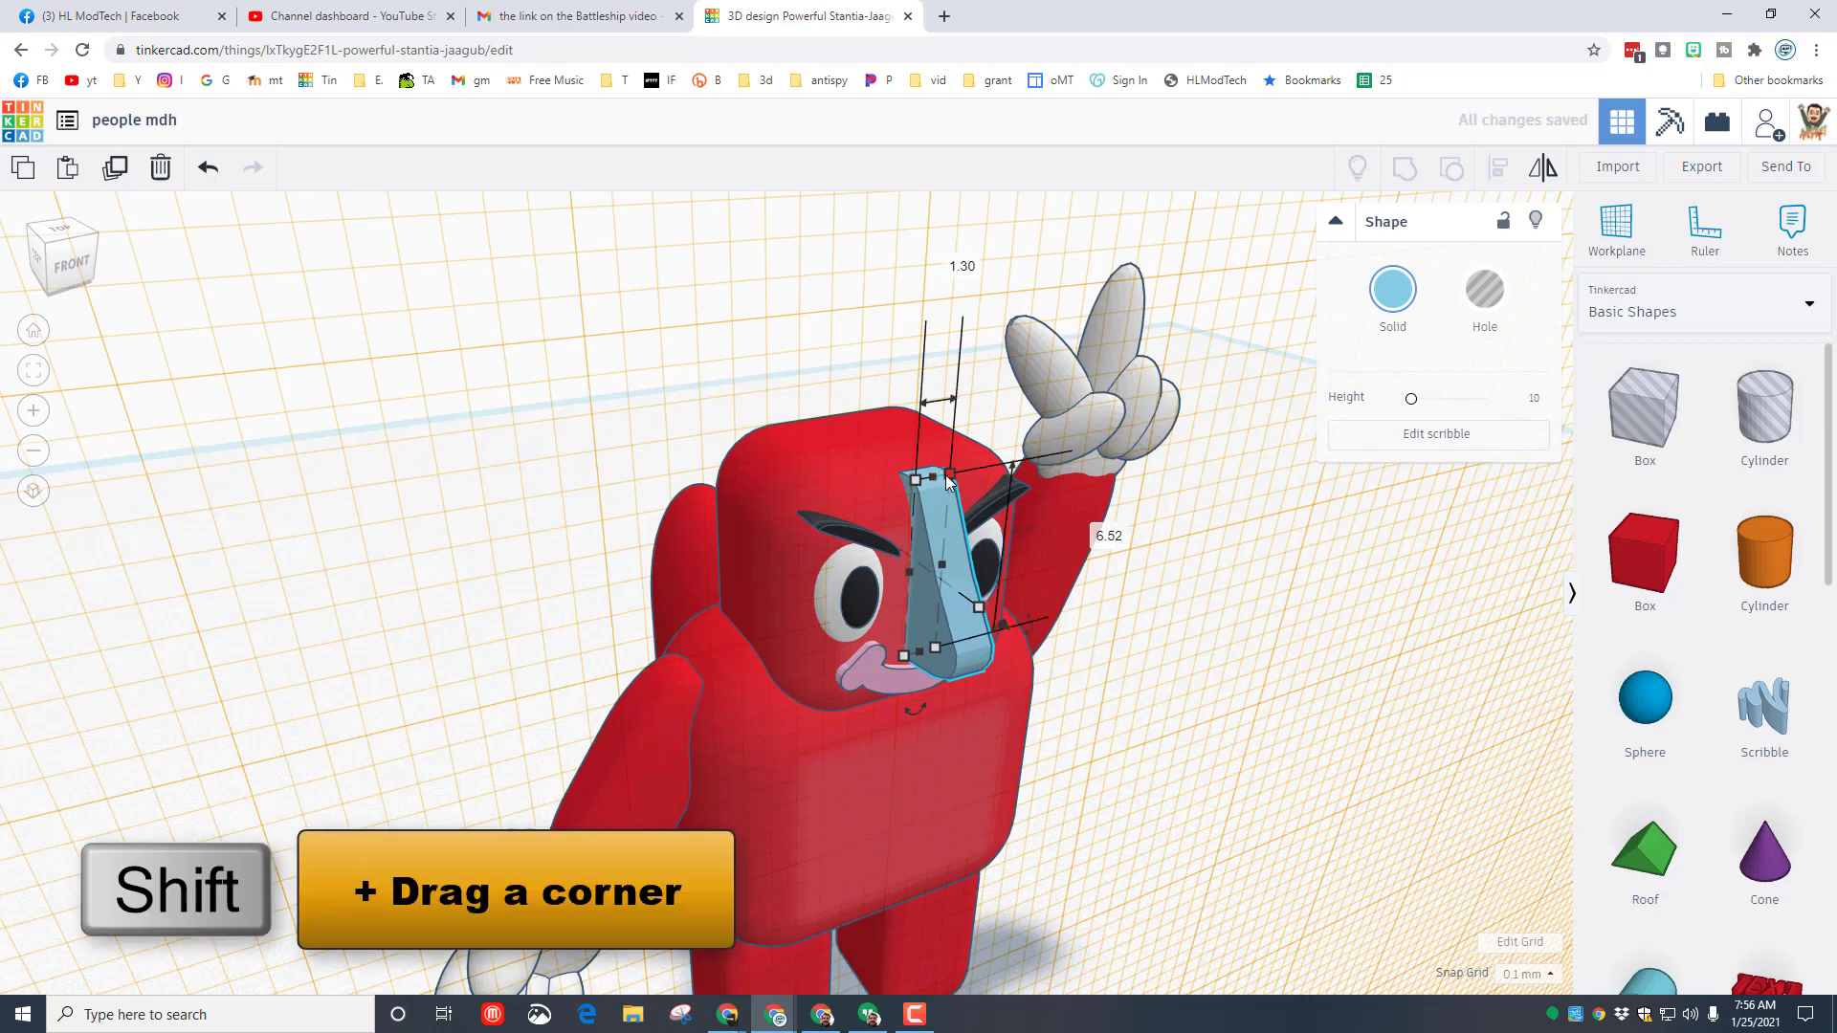
pyautogui.keyDown('shift'); pyautogui.moveTo(953, 476); pyautogui.dragTo(924, 603); pyautogui.keyUp('shift')
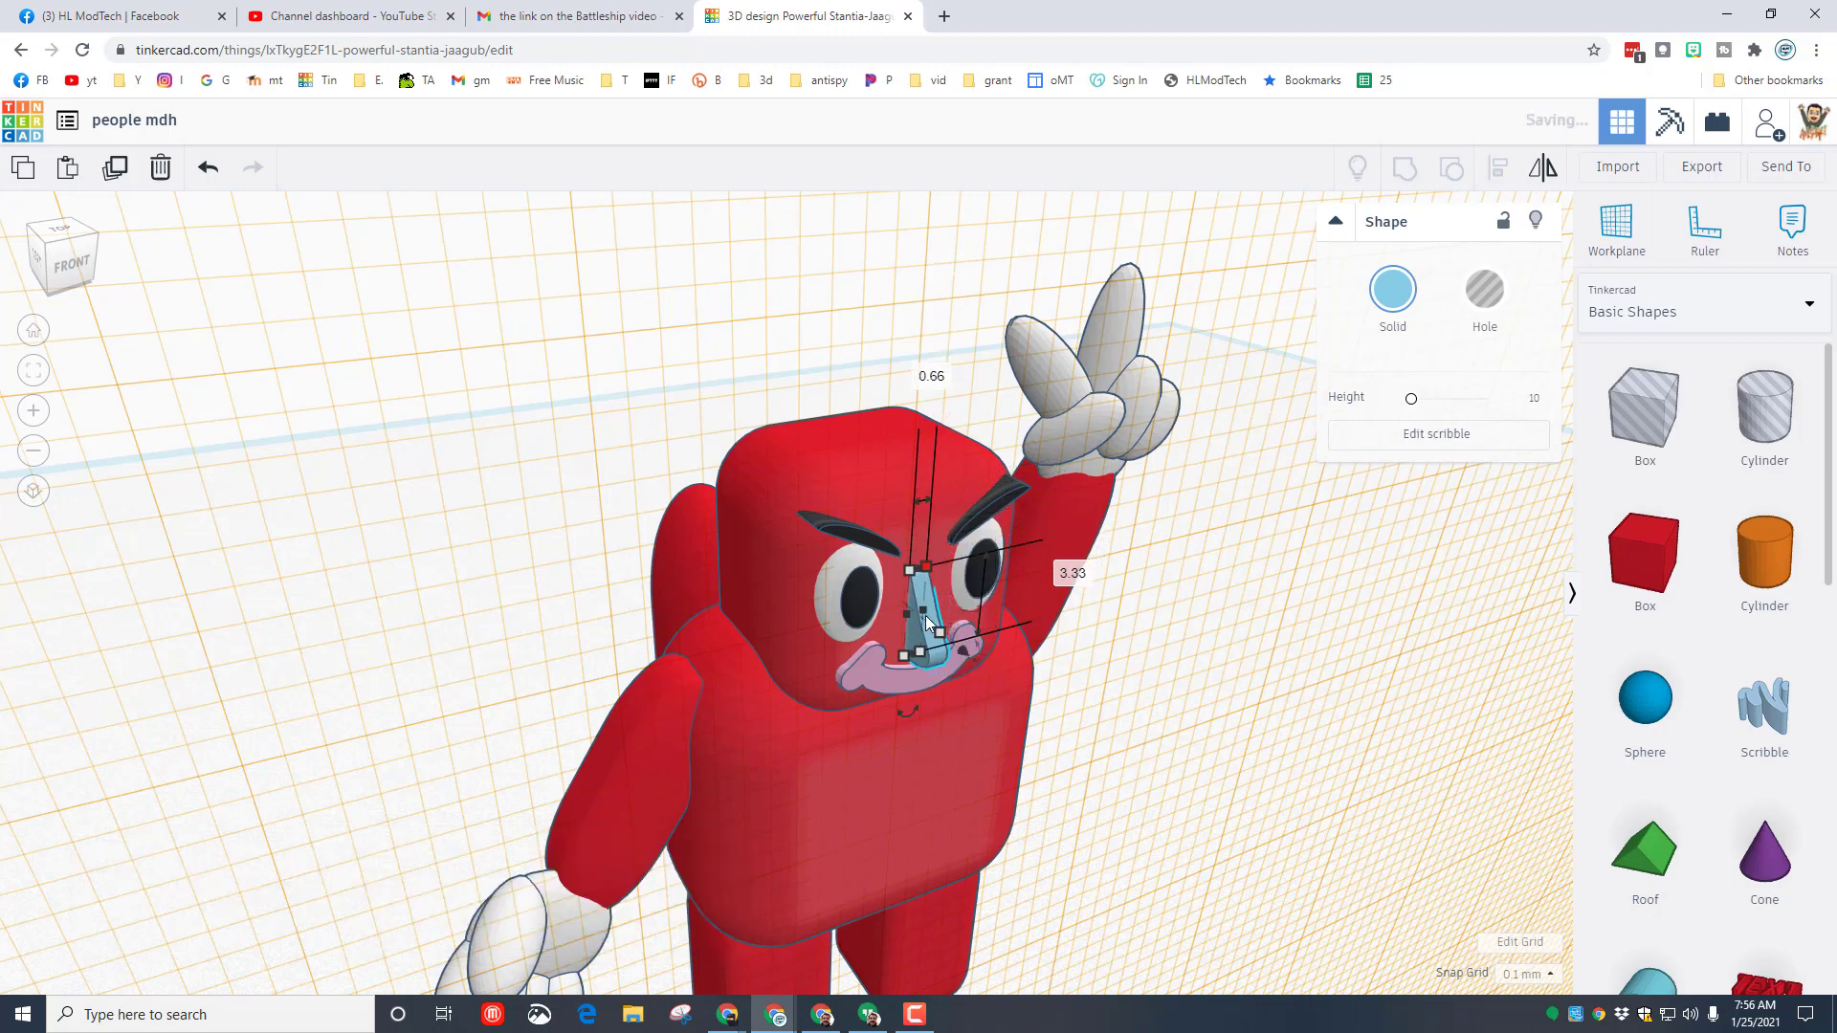
# Color the nose red to match the head and return the workplane to the base grid.
pyautogui.moveTo(1053, 733); pyautogui.dragTo(890, 725, button='right')
pyautogui.click(1129, 796)
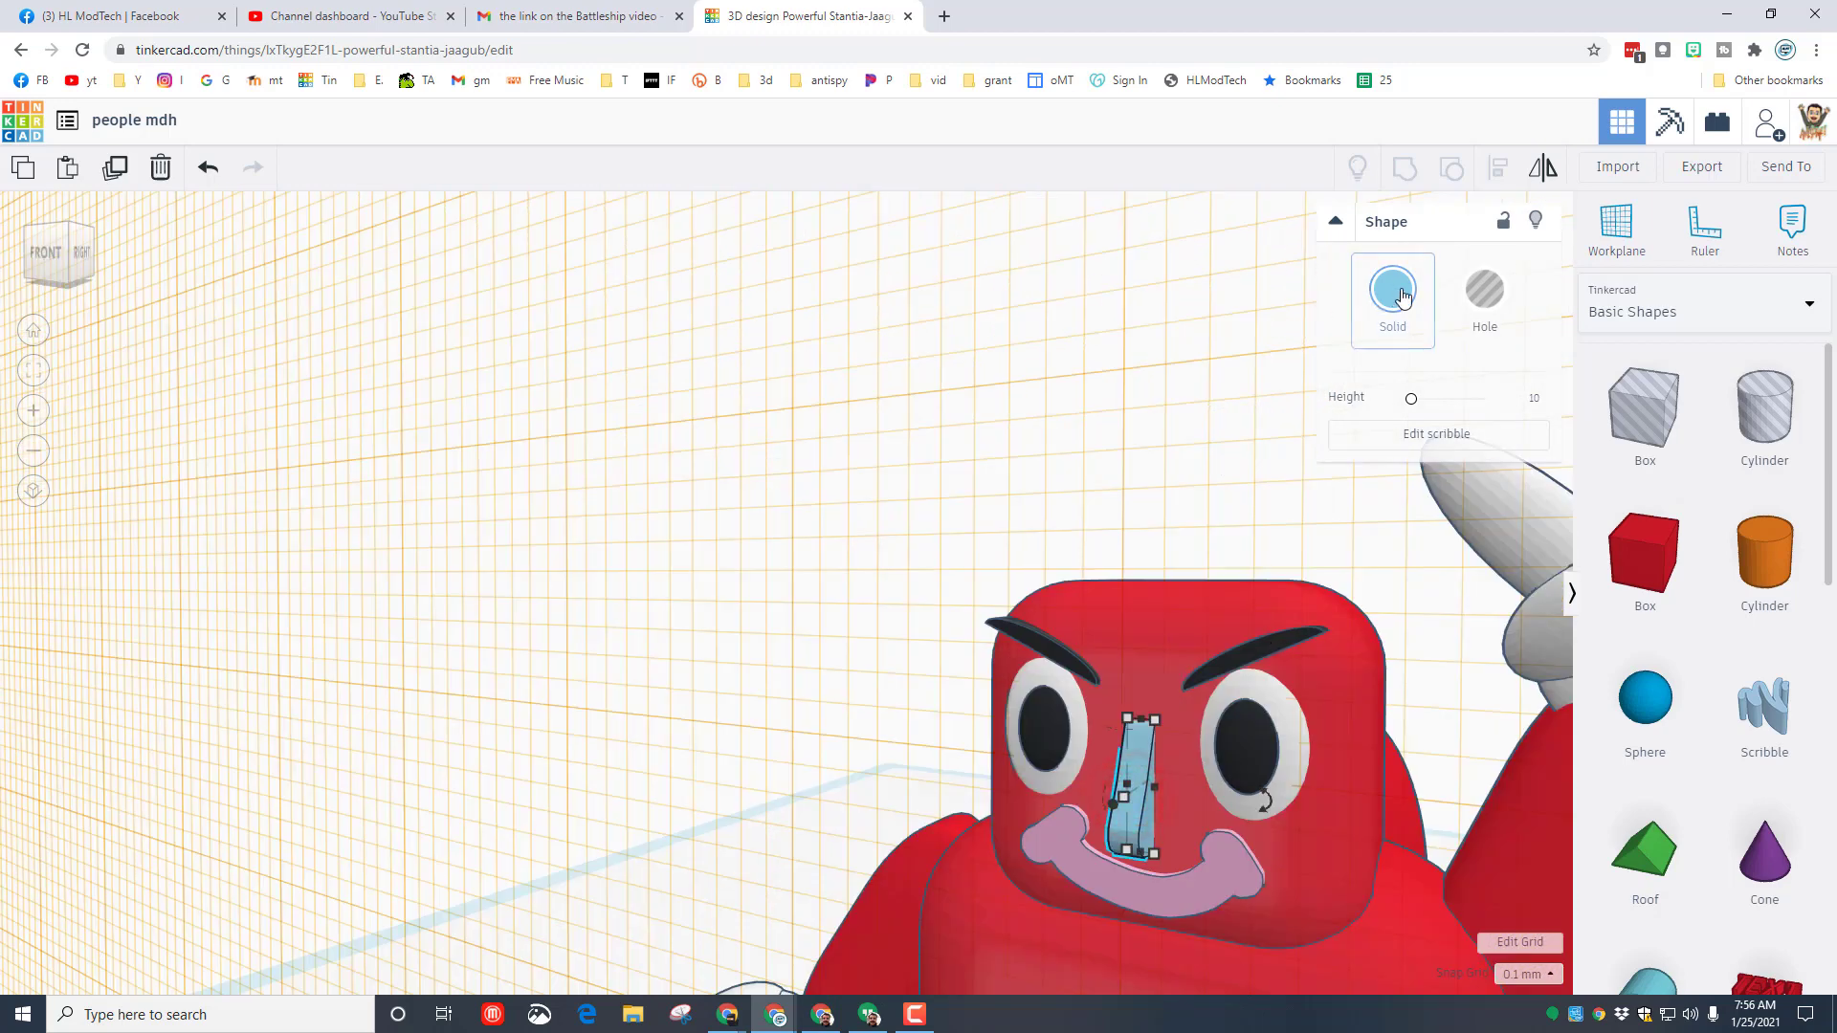
pyautogui.click(1404, 298)
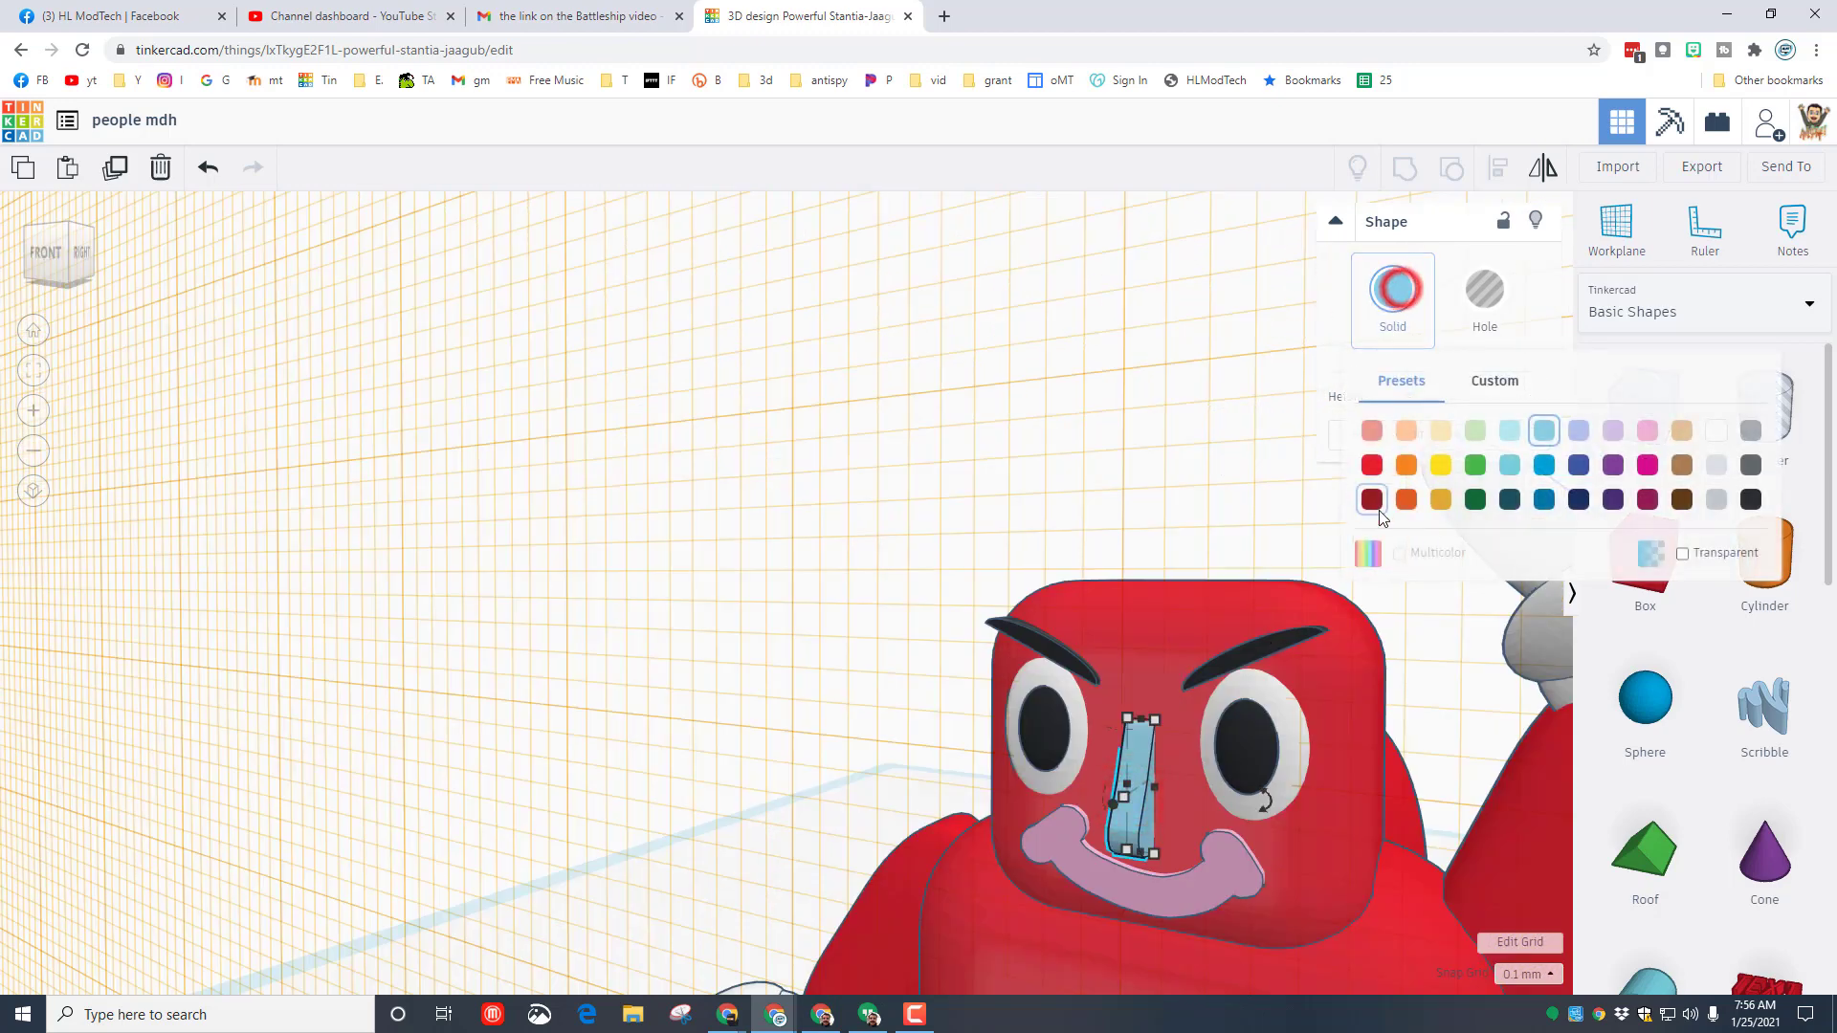
pyautogui.click(1371, 461)
pyautogui.moveTo(687, 845); pyautogui.dragTo(617, 826, button='right')
pyautogui.scroll(-5, 620, 834)
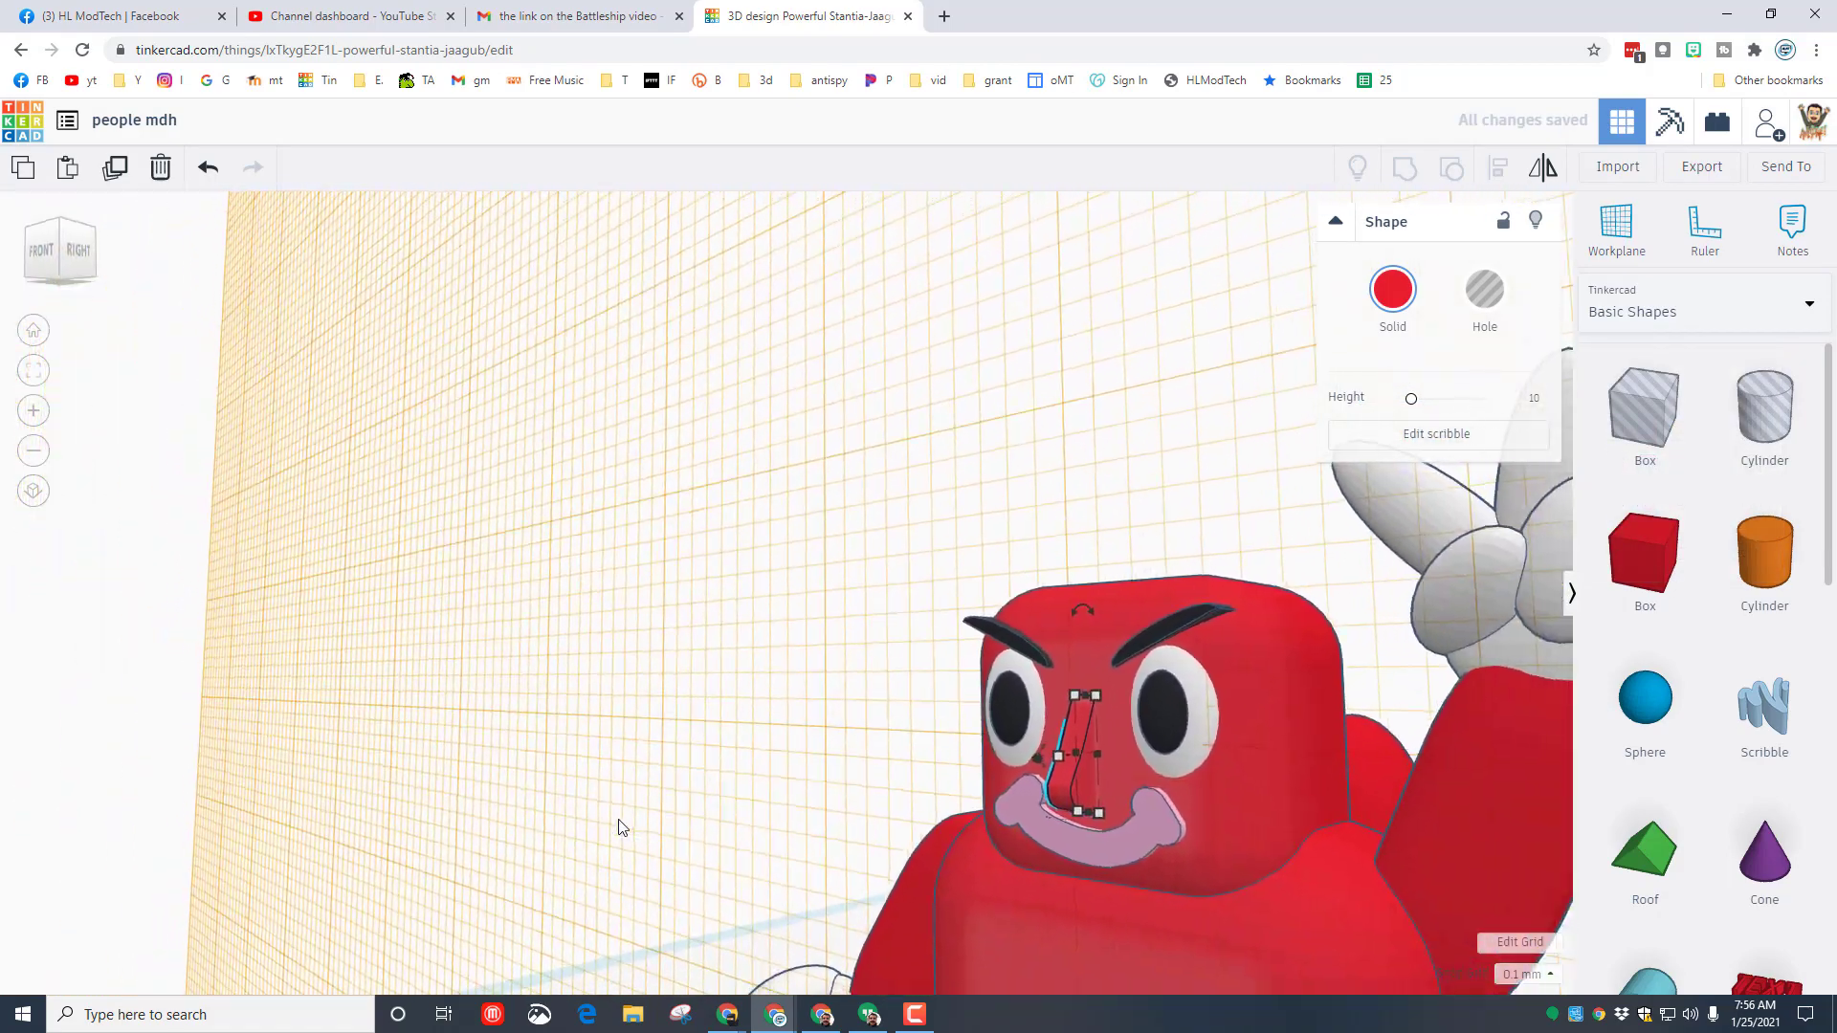
pyautogui.moveTo(615, 718); pyautogui.dragTo(947, 750, button='right')
pyautogui.scroll(-3, 737, 777)
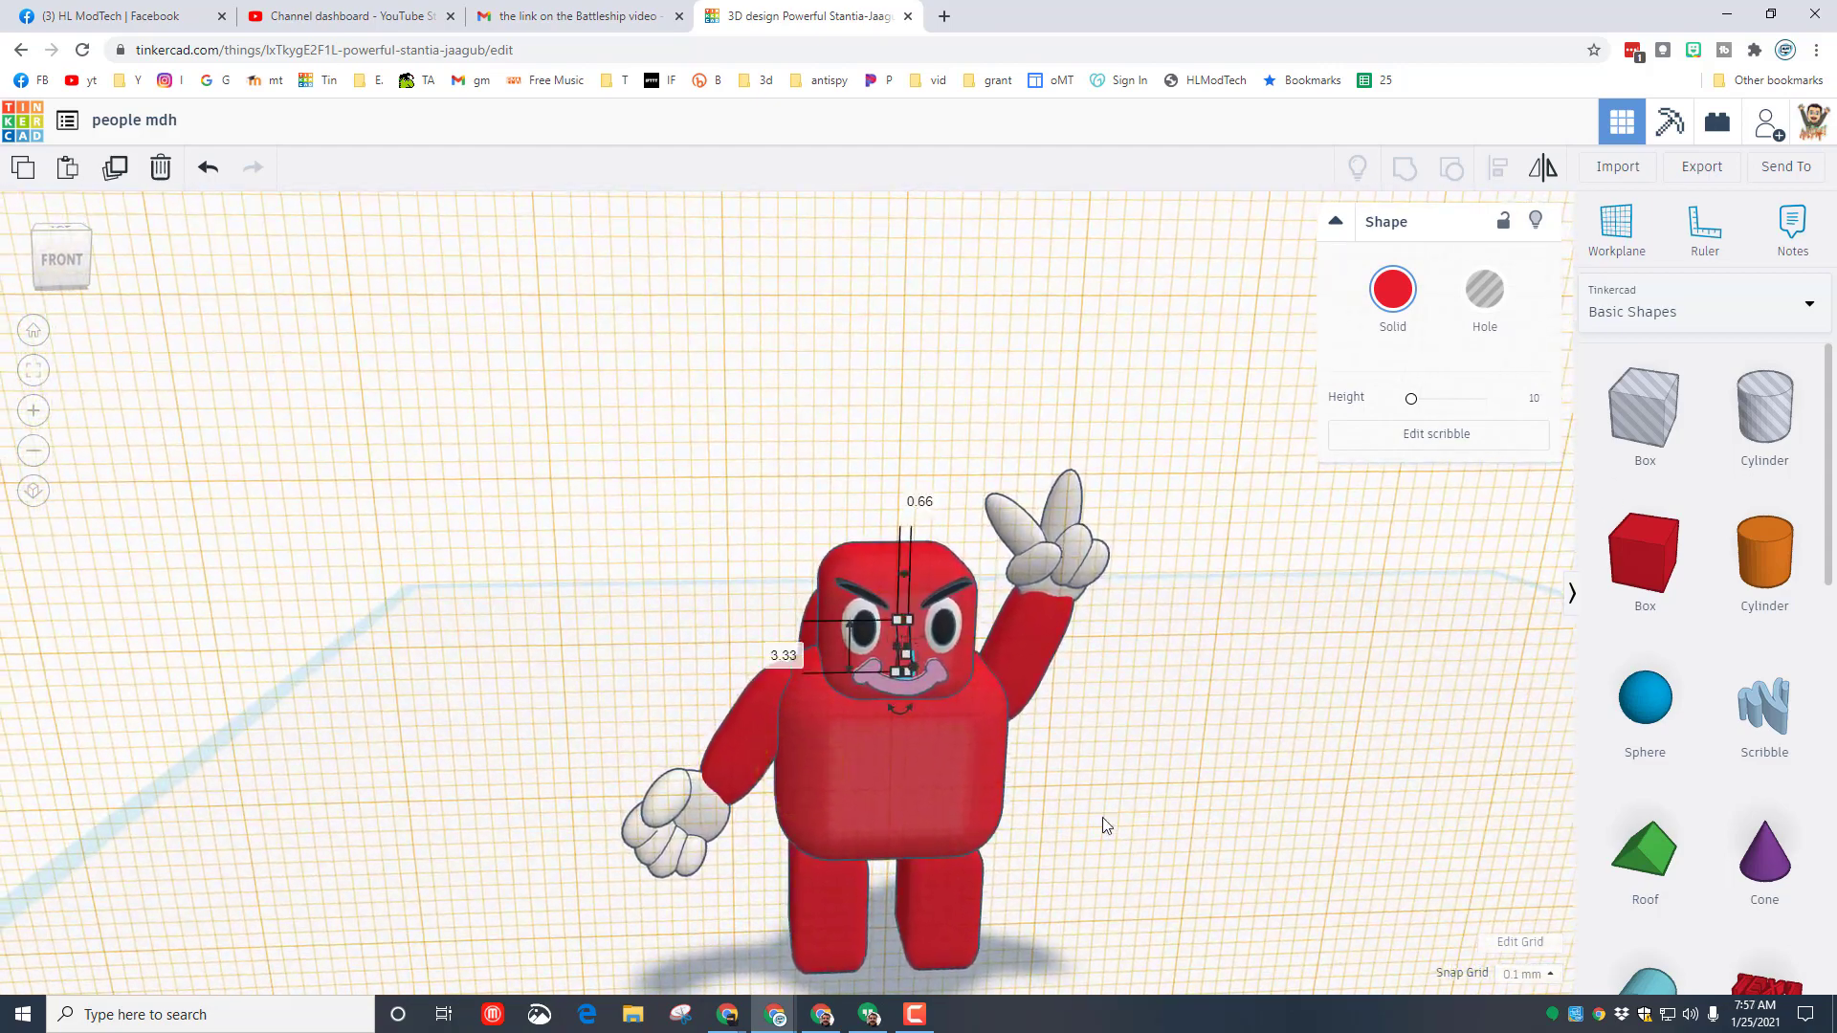
pyautogui.click(1175, 828)
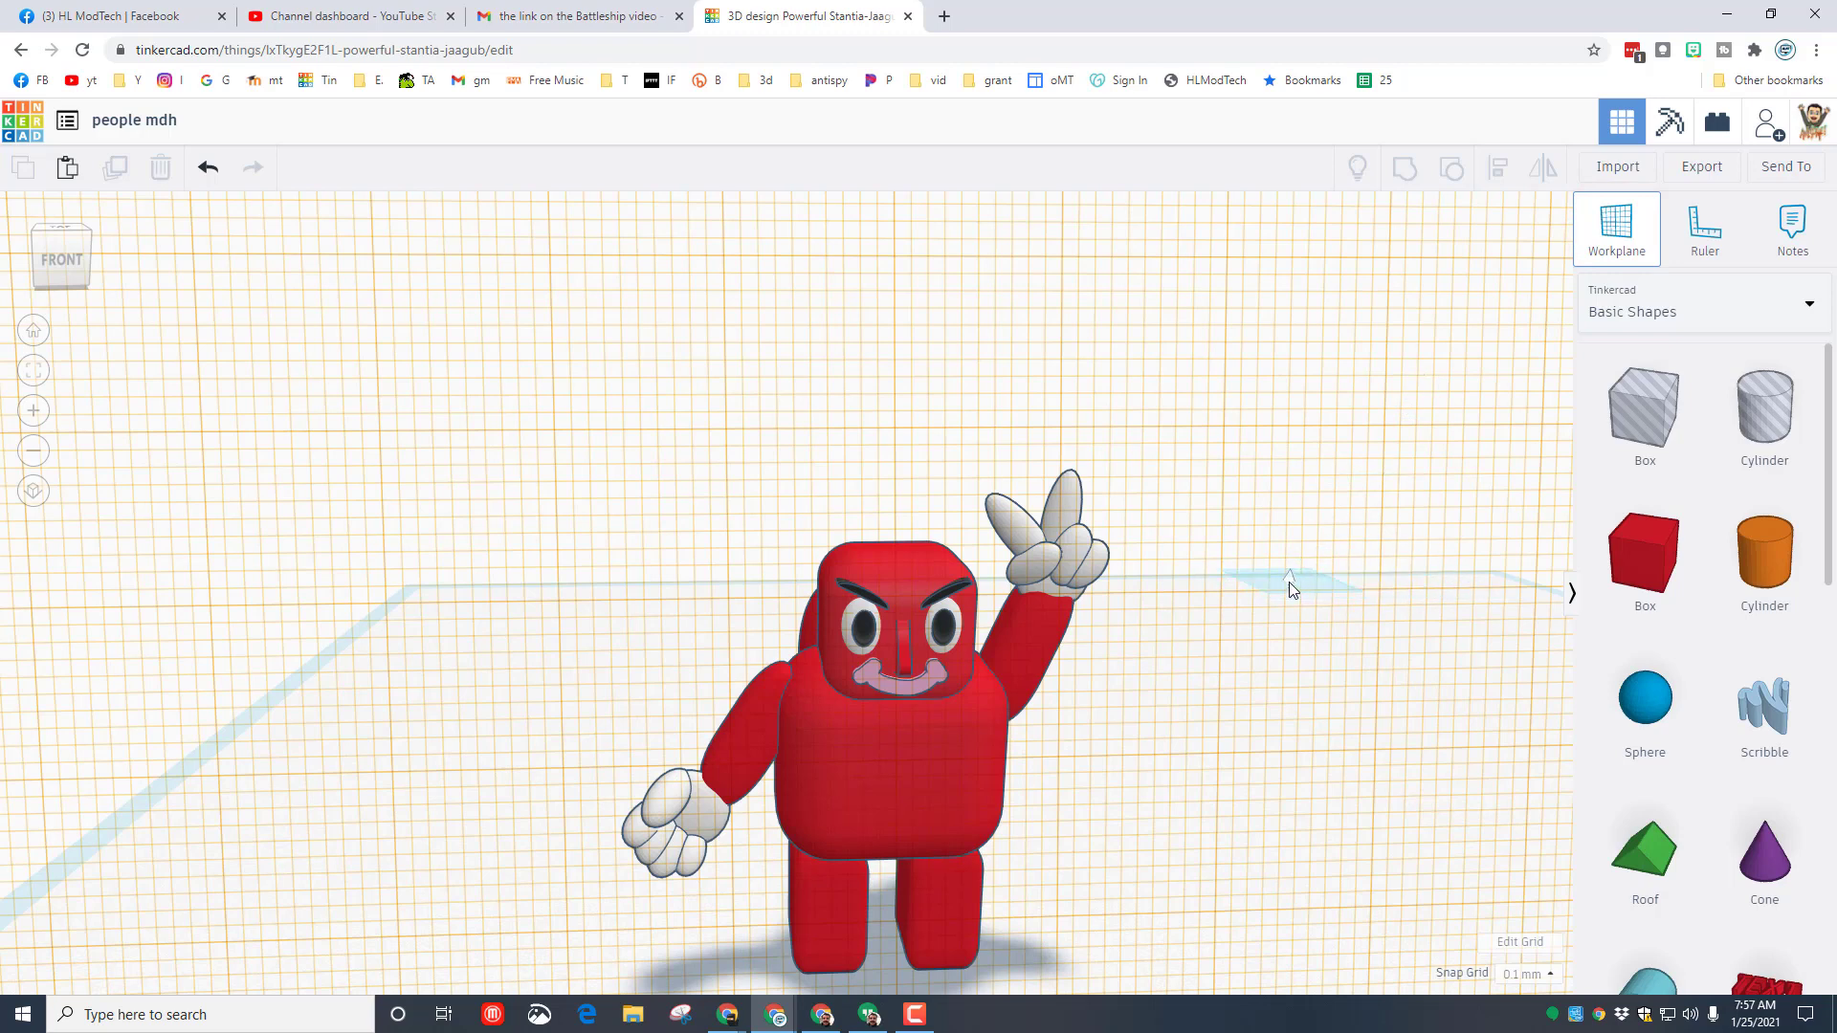
pyautogui.click(1289, 582)
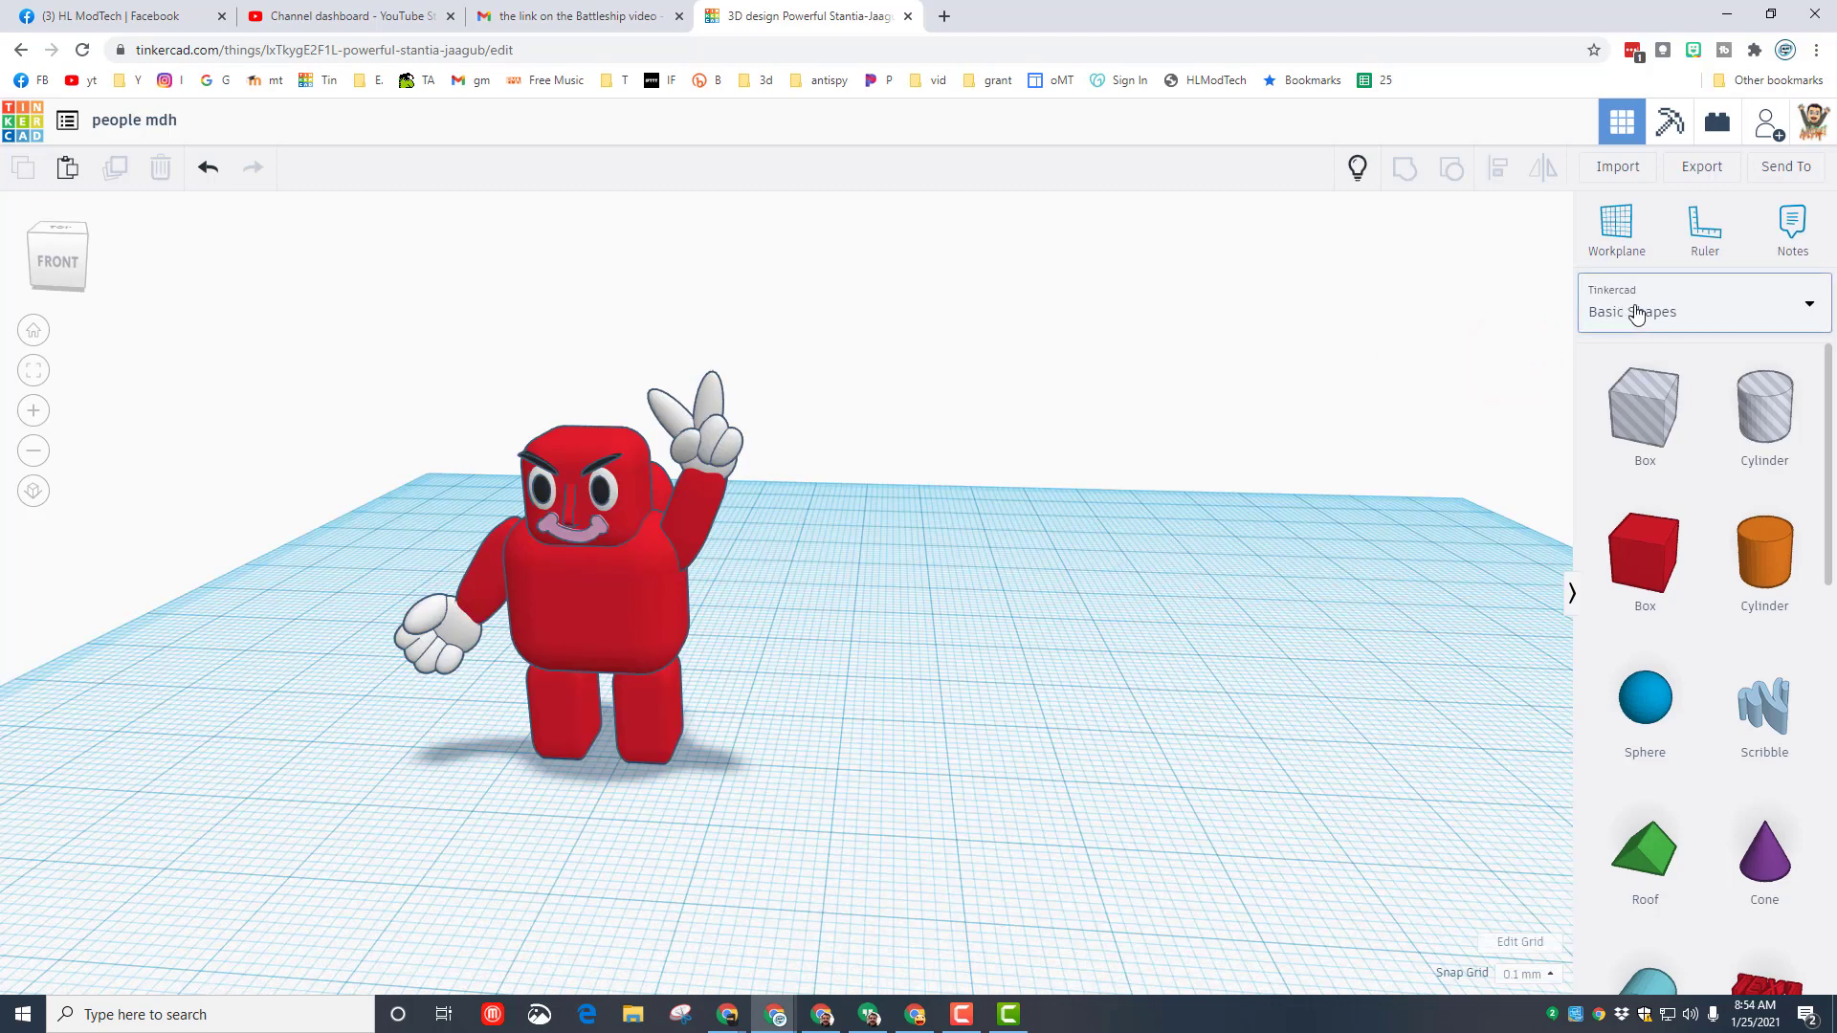
# Add a Beanie from the Characters shapes in front of the character and shrink it proportionally to roughly the head's width.
pyautogui.click(1636, 311)
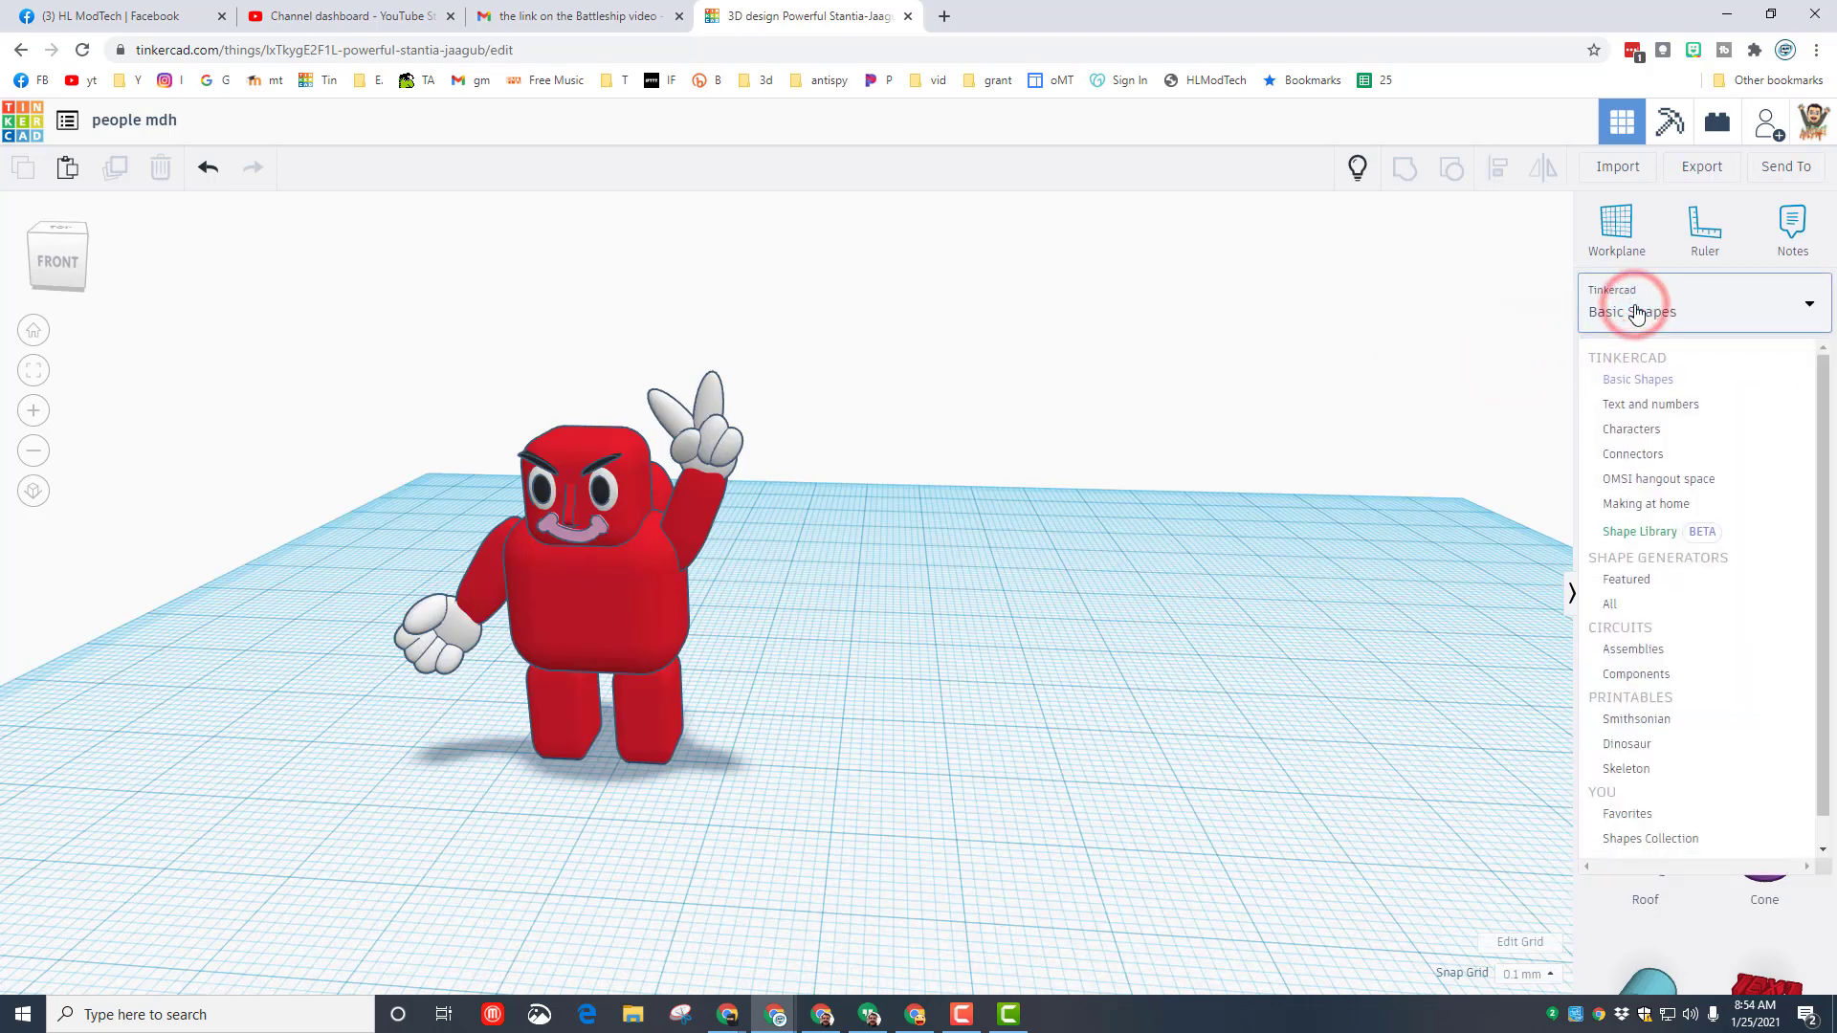
pyautogui.click(1641, 424)
pyautogui.moveTo(1594, 844); pyautogui.dragTo(708, 859)
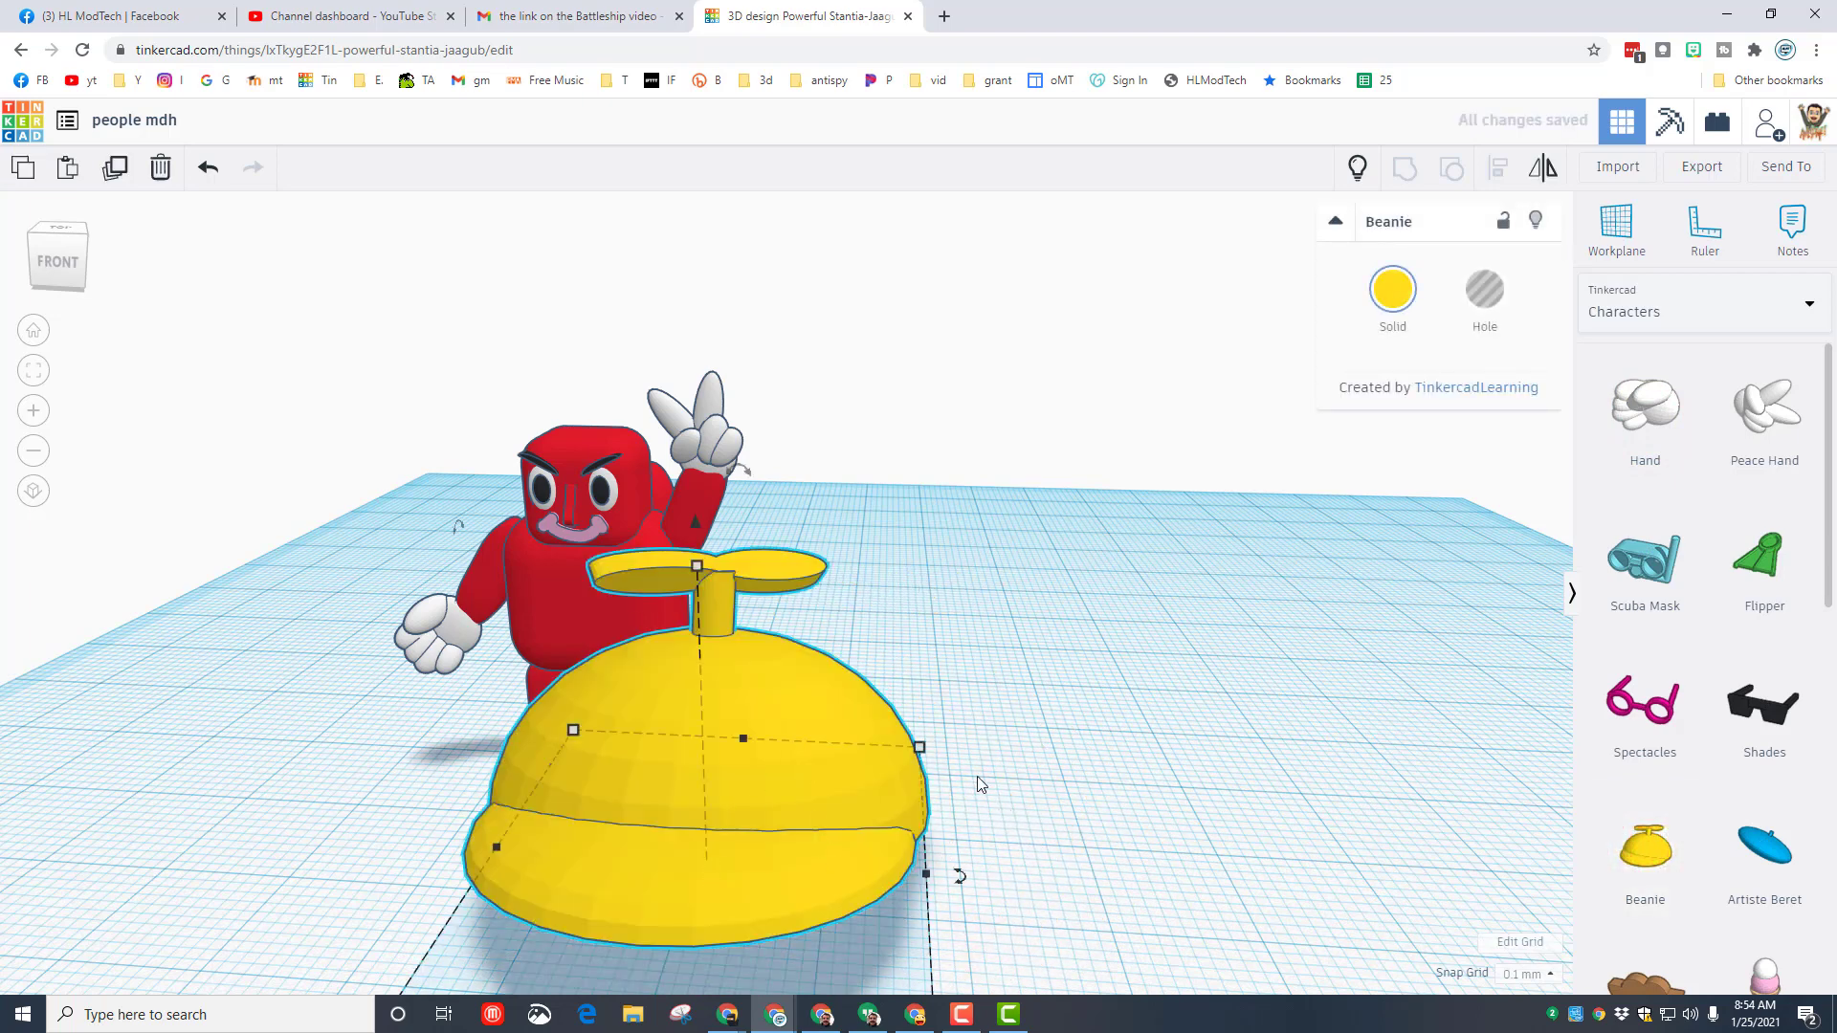
pyautogui.keyDown('shift'); pyautogui.moveTo(699, 565); pyautogui.dragTo(629, 748); pyautogui.keyUp('shift')
# Set the snap grid to 1.0 mm and raise the beanie onto the top of the character's head.
pyautogui.click(1510, 974)
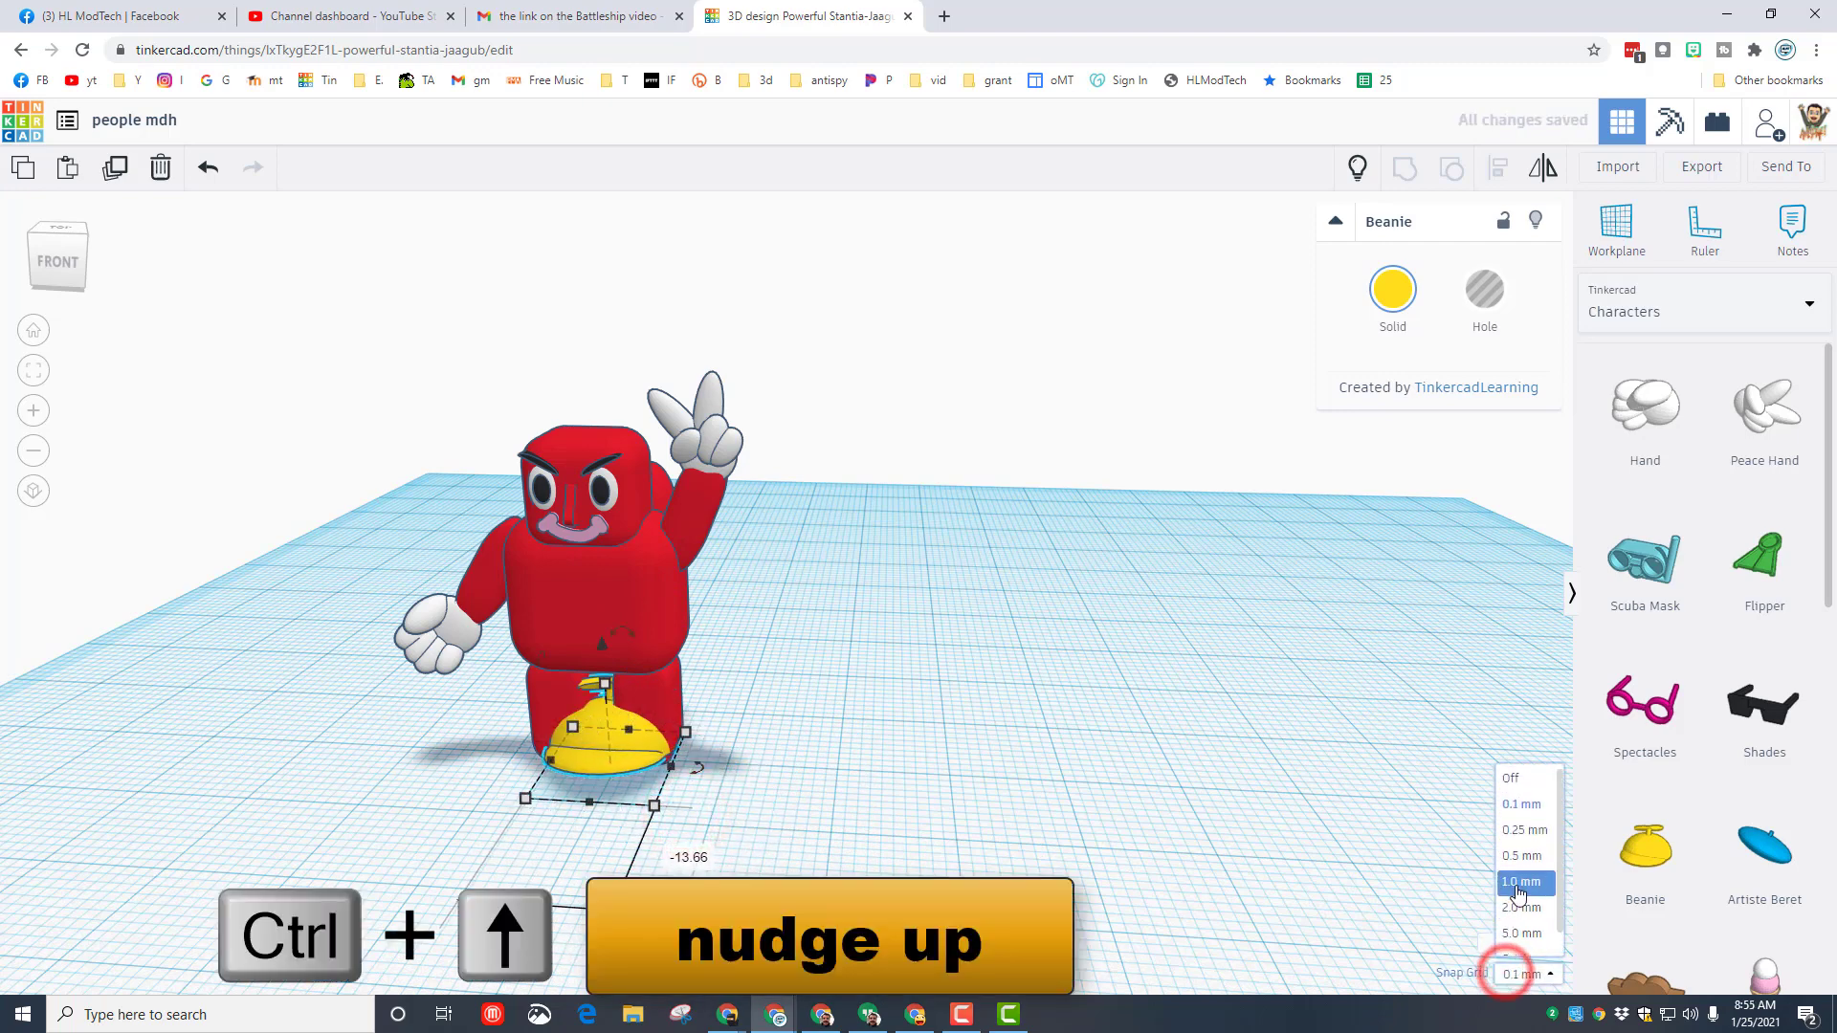
pyautogui.click(1516, 885)
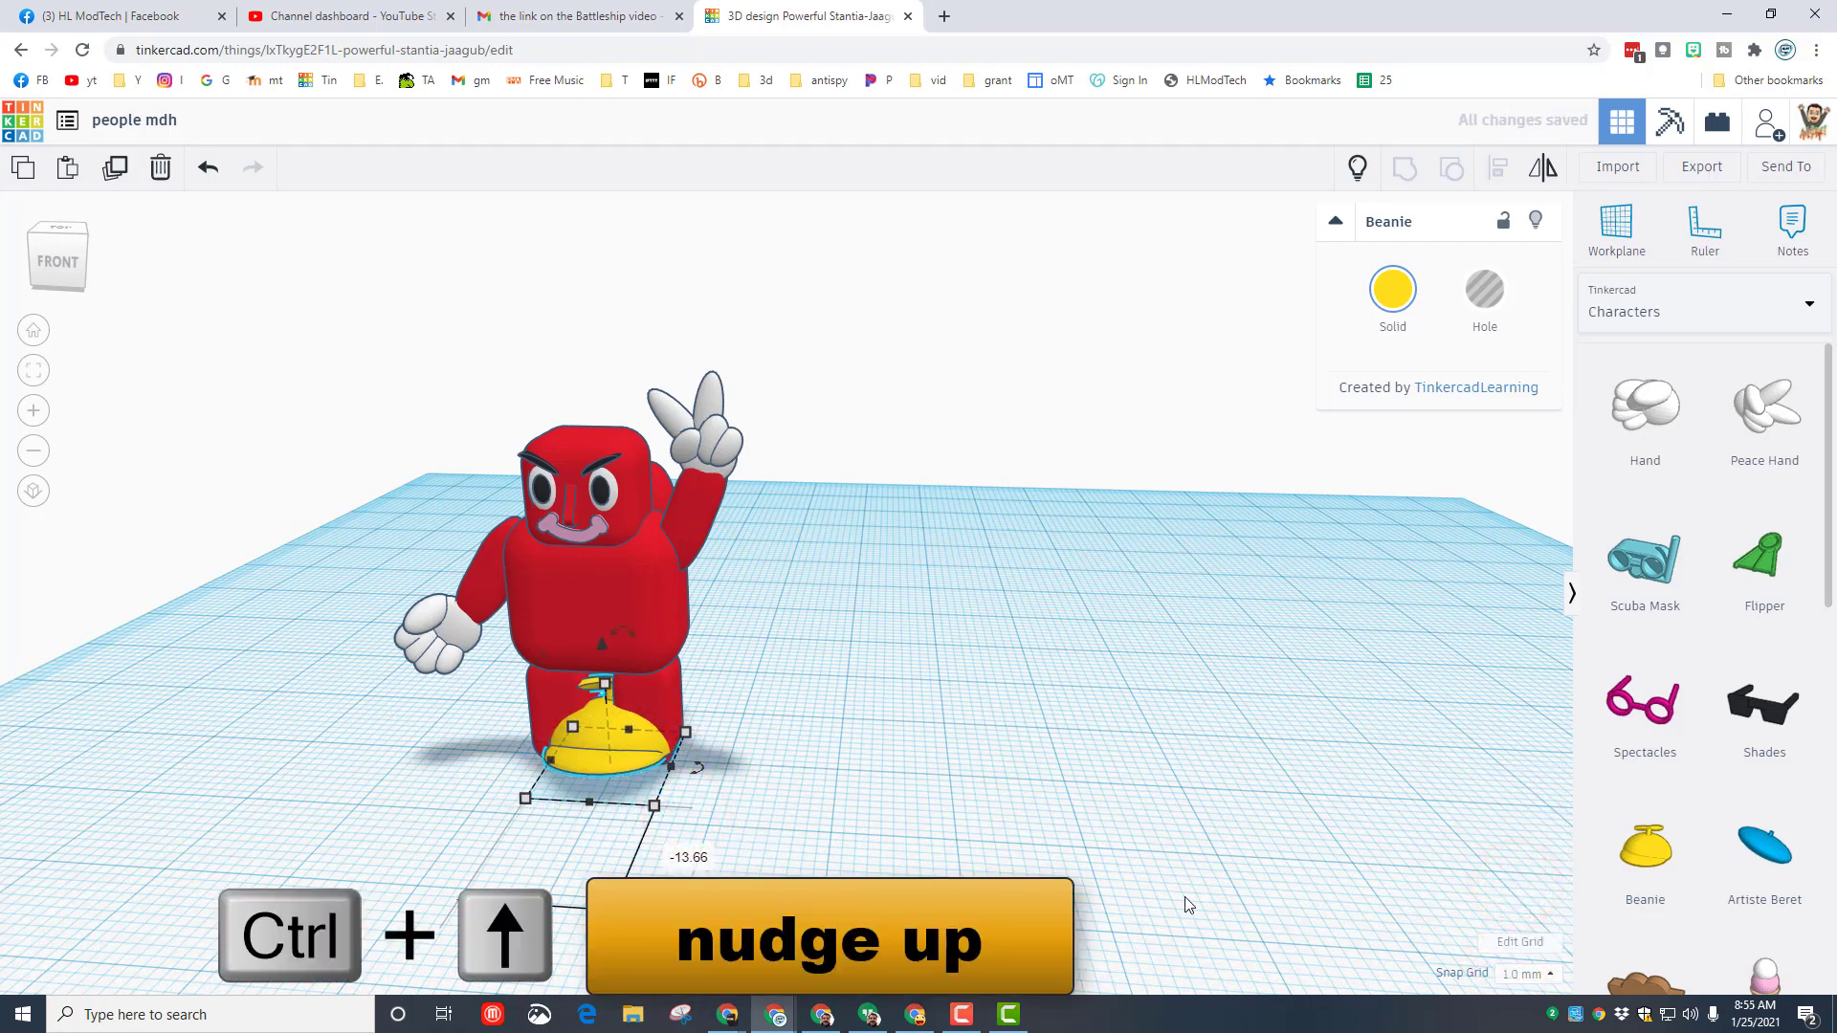
pyautogui.hotkey('ctrl', 'Up')
pyautogui.hotkey('ctrl', 'Up')
pyautogui.hotkey('ctrl', 'Up')
pyautogui.hotkey('ctrl', 'Up')
pyautogui.hotkey('ctrl', 'Up')
pyautogui.hotkey('ctrl', 'Up')
pyautogui.hotkey('ctrl', 'Up')
pyautogui.hotkey('ctrl', 'Up')
pyautogui.hotkey('ctrl', 'Up')
pyautogui.hotkey('ctrl', 'Up')
pyautogui.hotkey('ctrl', 'Up')
pyautogui.hotkey('ctrl', 'Up')
pyautogui.hotkey('ctrl', 'Up')
pyautogui.hotkey('ctrl', 'Up')
pyautogui.hotkey('ctrl', 'Up')
pyautogui.hotkey('ctrl', 'Up')
pyautogui.hotkey('ctrl', 'Up')
pyautogui.hotkey('ctrl', 'Up')
pyautogui.hotkey('ctrl', 'Up')
pyautogui.hotkey('ctrl', 'Up')
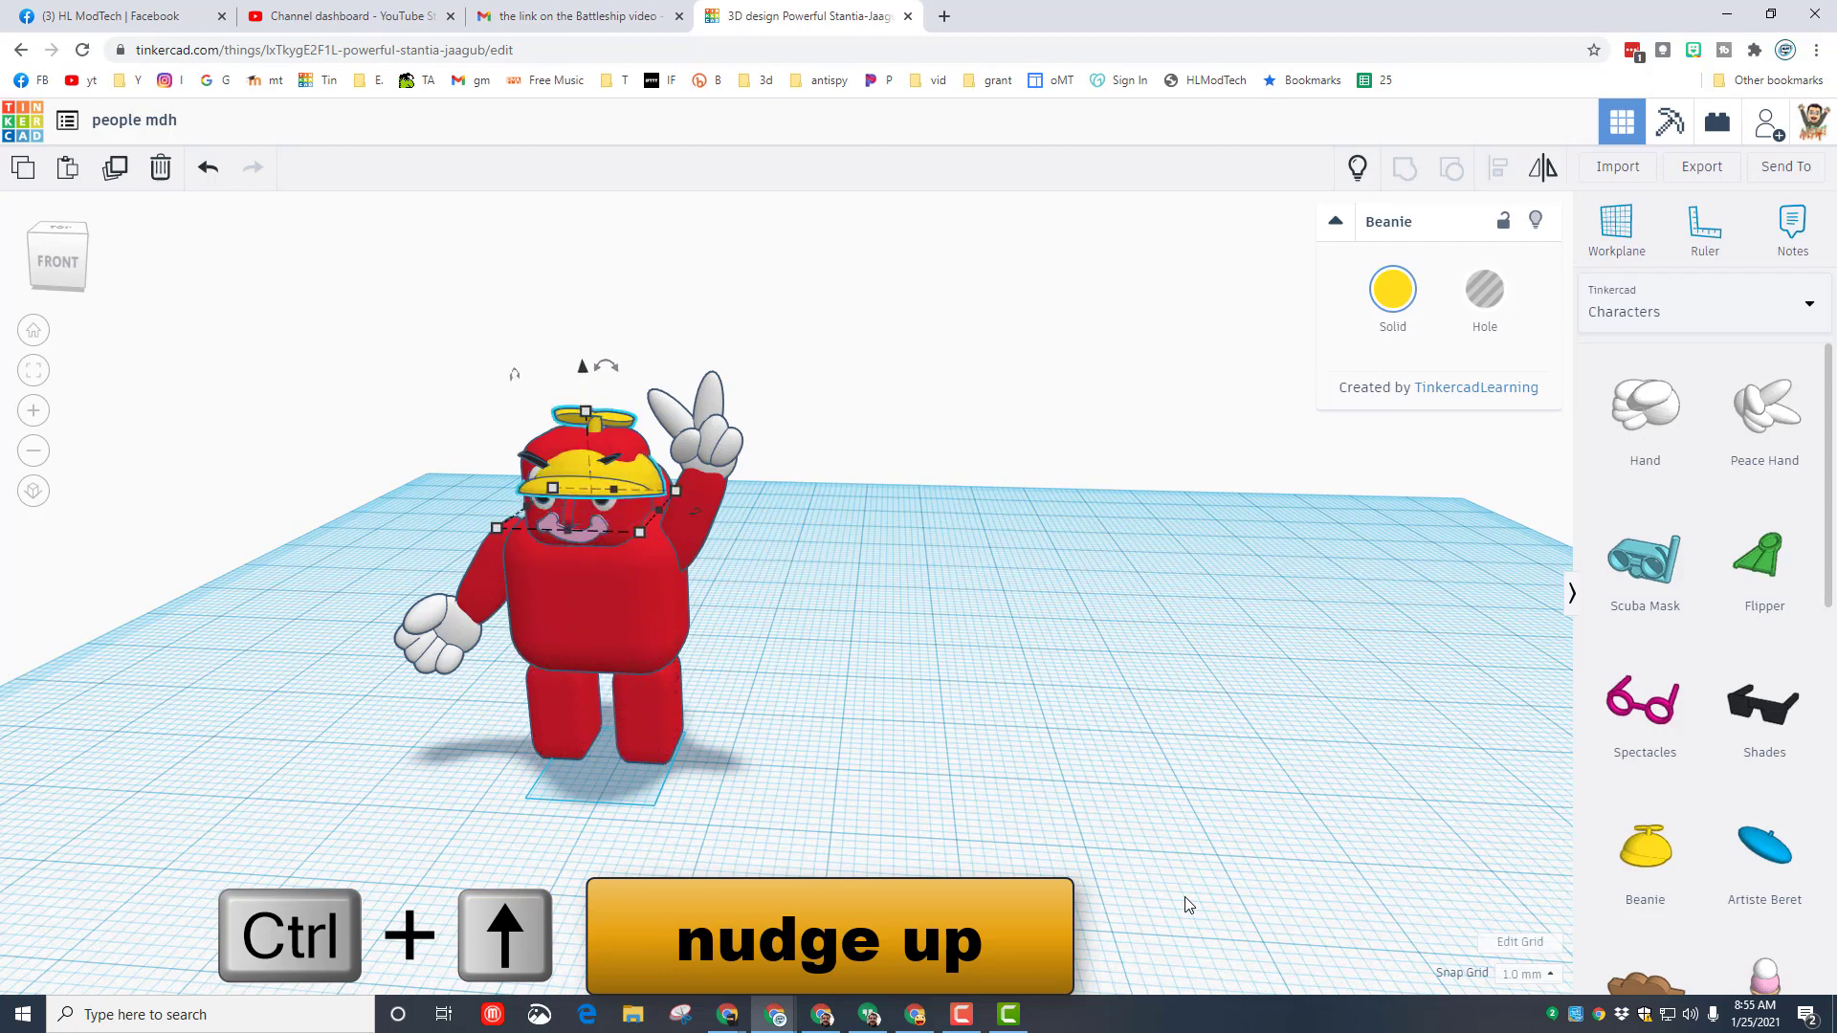
pyautogui.hotkey('ctrl', 'Up')
pyautogui.hotkey('ctrl', 'Up')
pyautogui.hotkey('ctrl', 'Up')
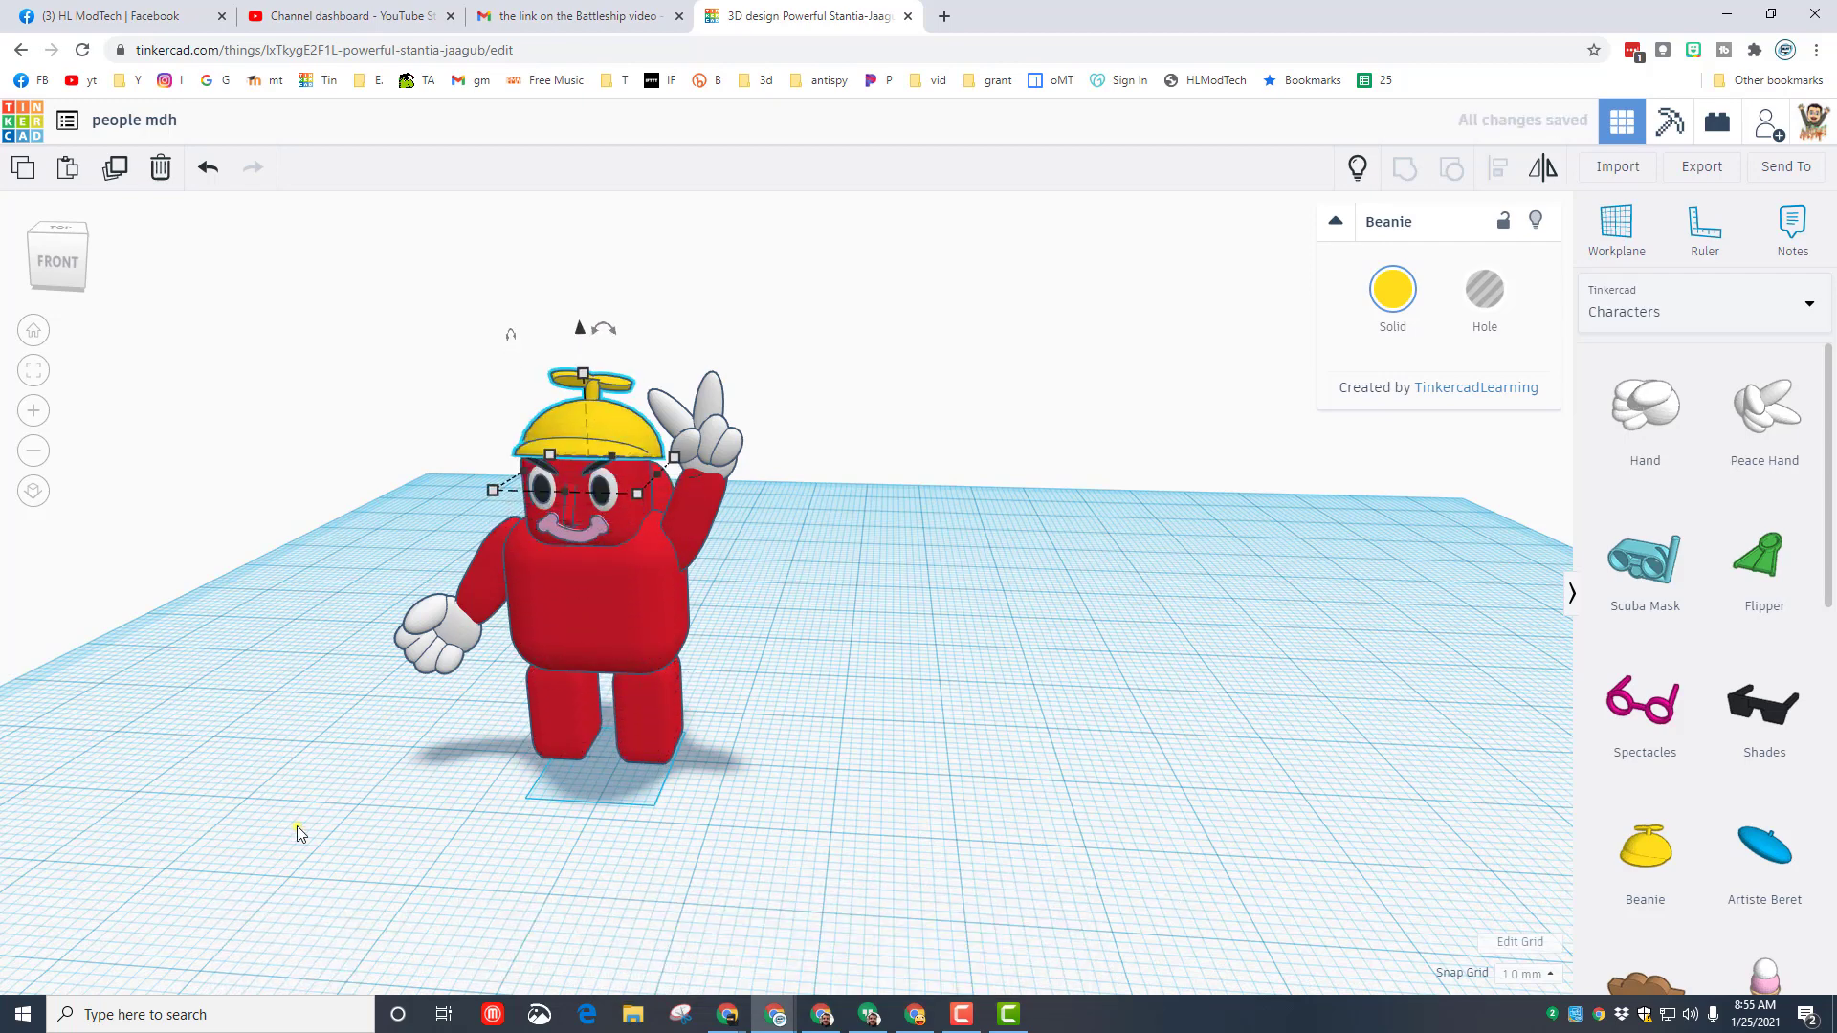
# Fit the beanie around the head by stretching its sides and back to about 11 mm wide and 14.6 mm deep.
pyautogui.moveTo(300, 833); pyautogui.dragTo(647, 599, button='right')
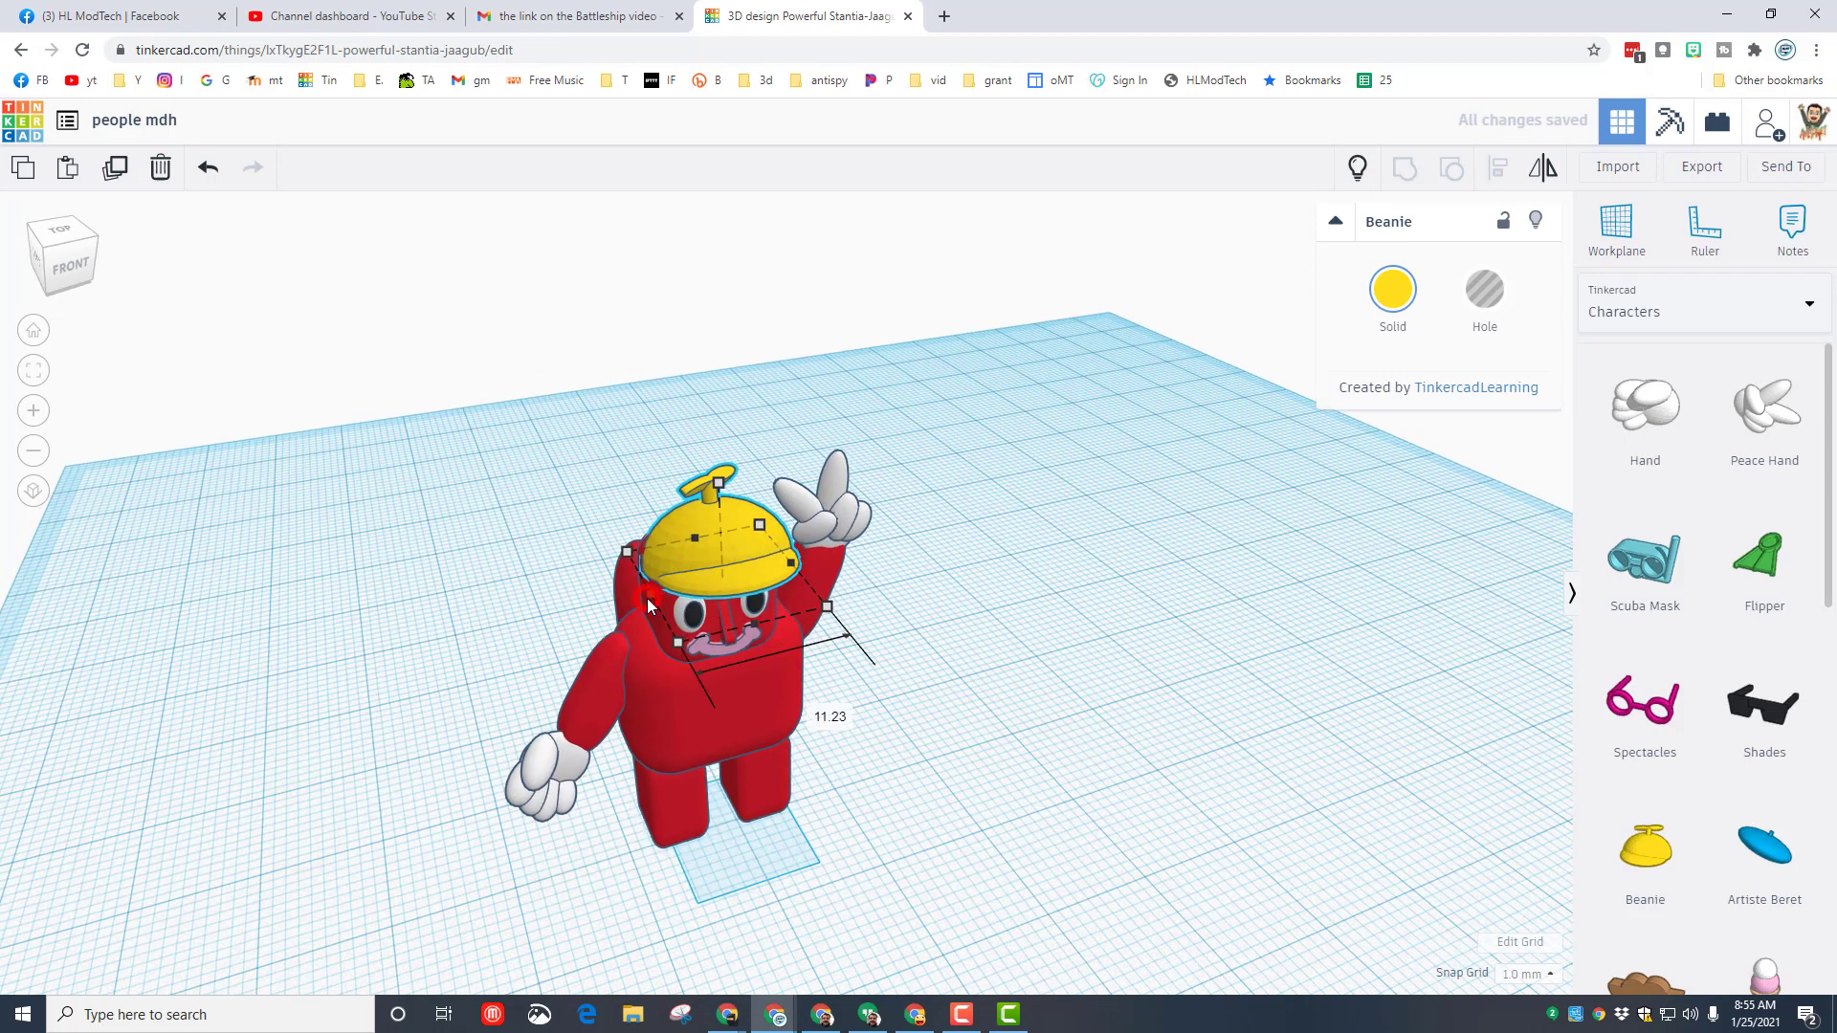
pyautogui.moveTo(483, 634); pyautogui.dragTo(942, 603, button='right')
pyautogui.moveTo(981, 524); pyautogui.dragTo(964, 526)
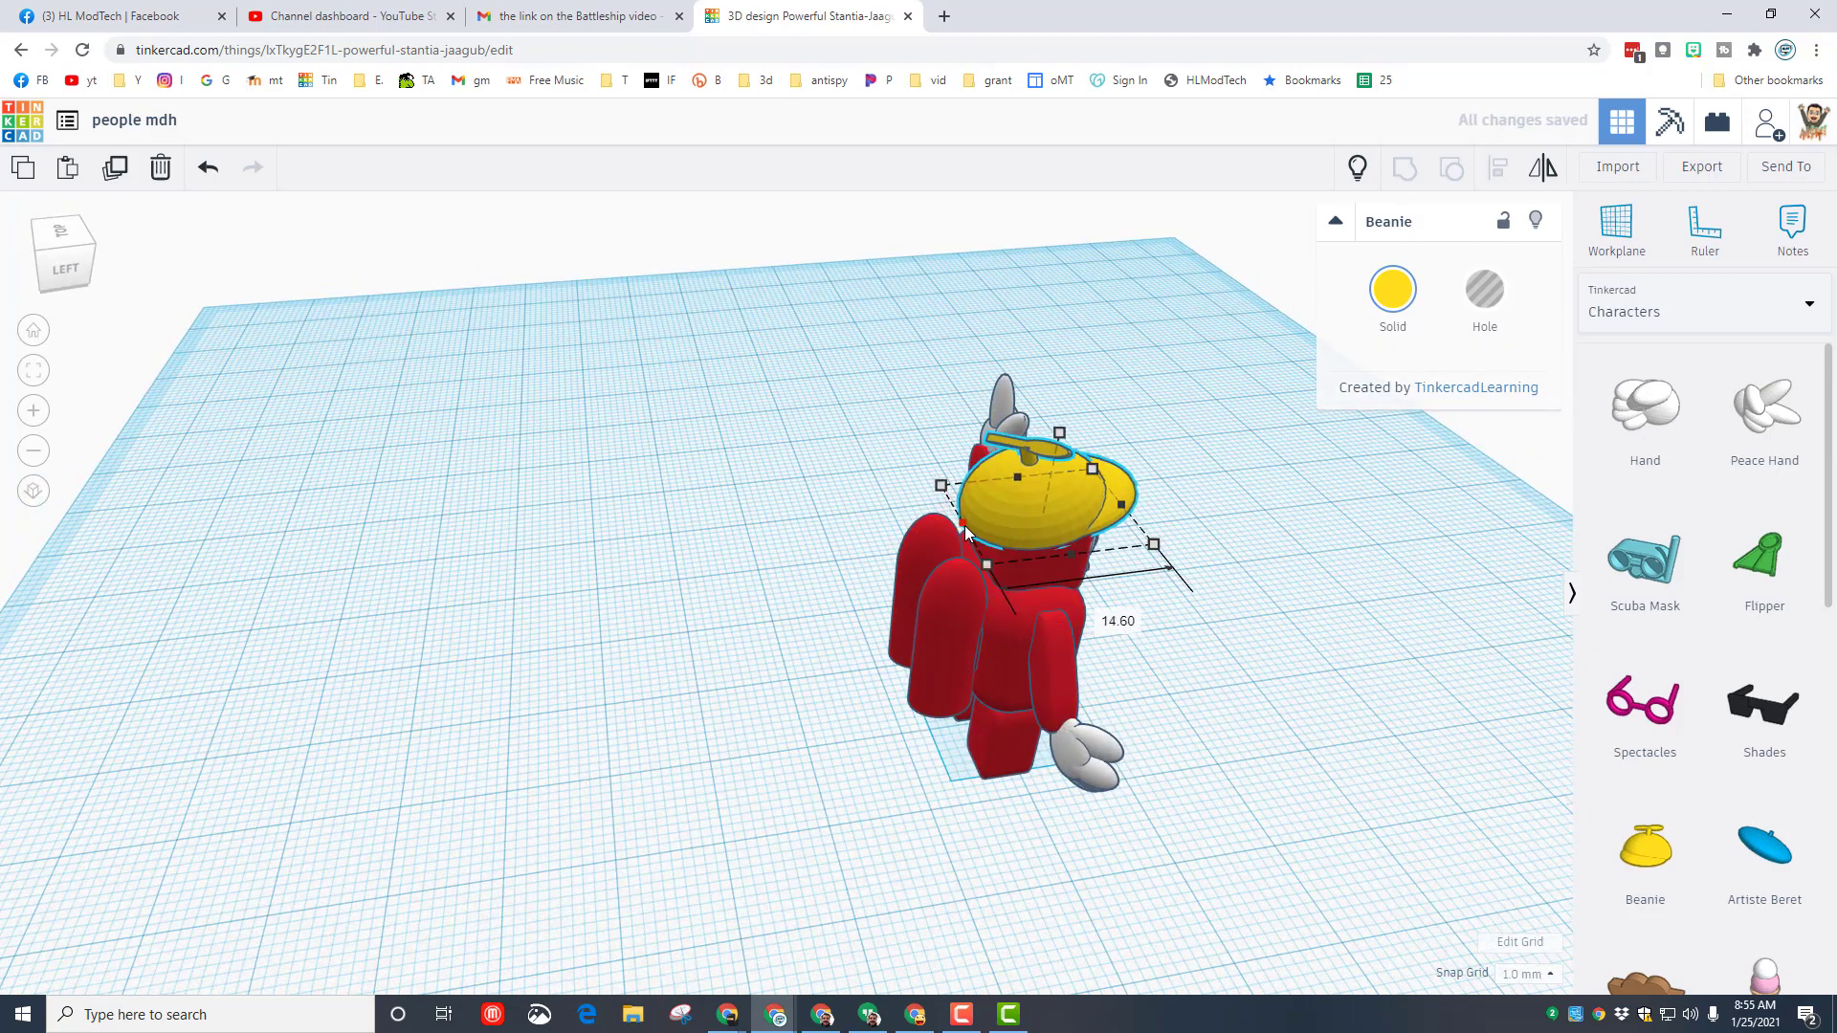
pyautogui.moveTo(1046, 623); pyautogui.dragTo(349, 643, button='right')
pyautogui.scroll(2, 632, 639)
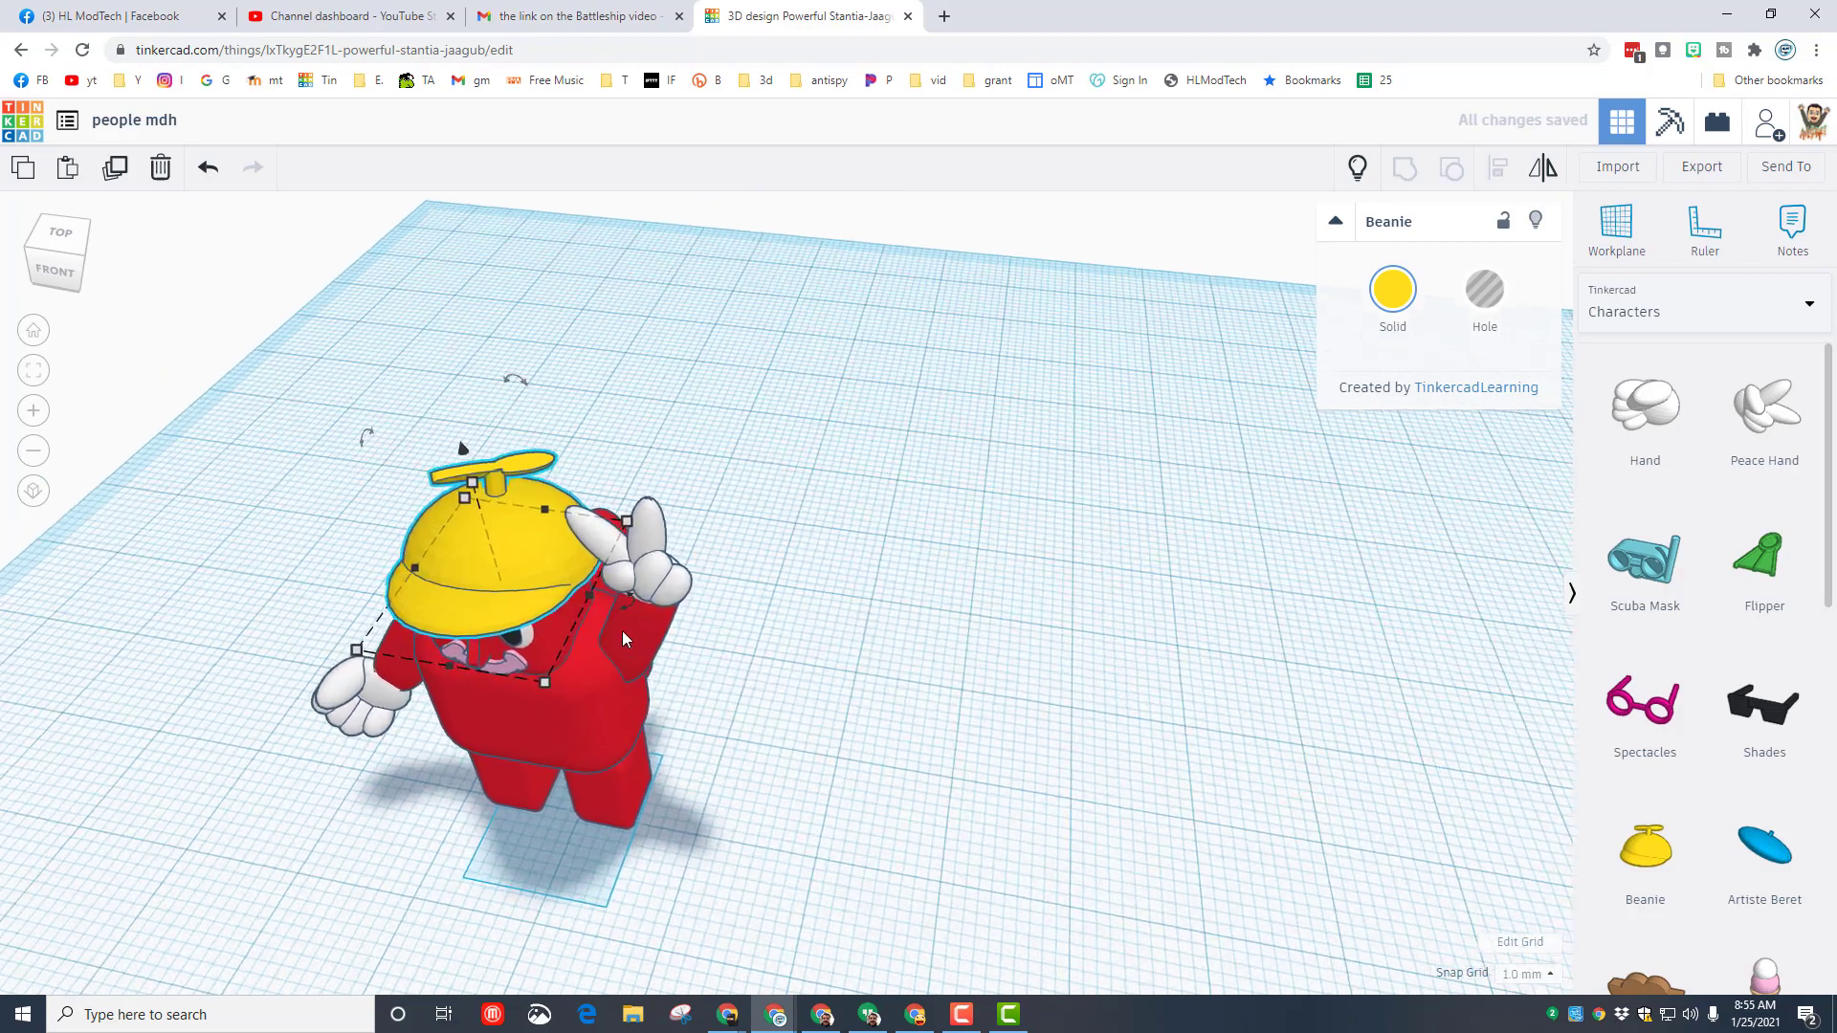
pyautogui.moveTo(622, 629); pyautogui.dragTo(587, 356, button='right')
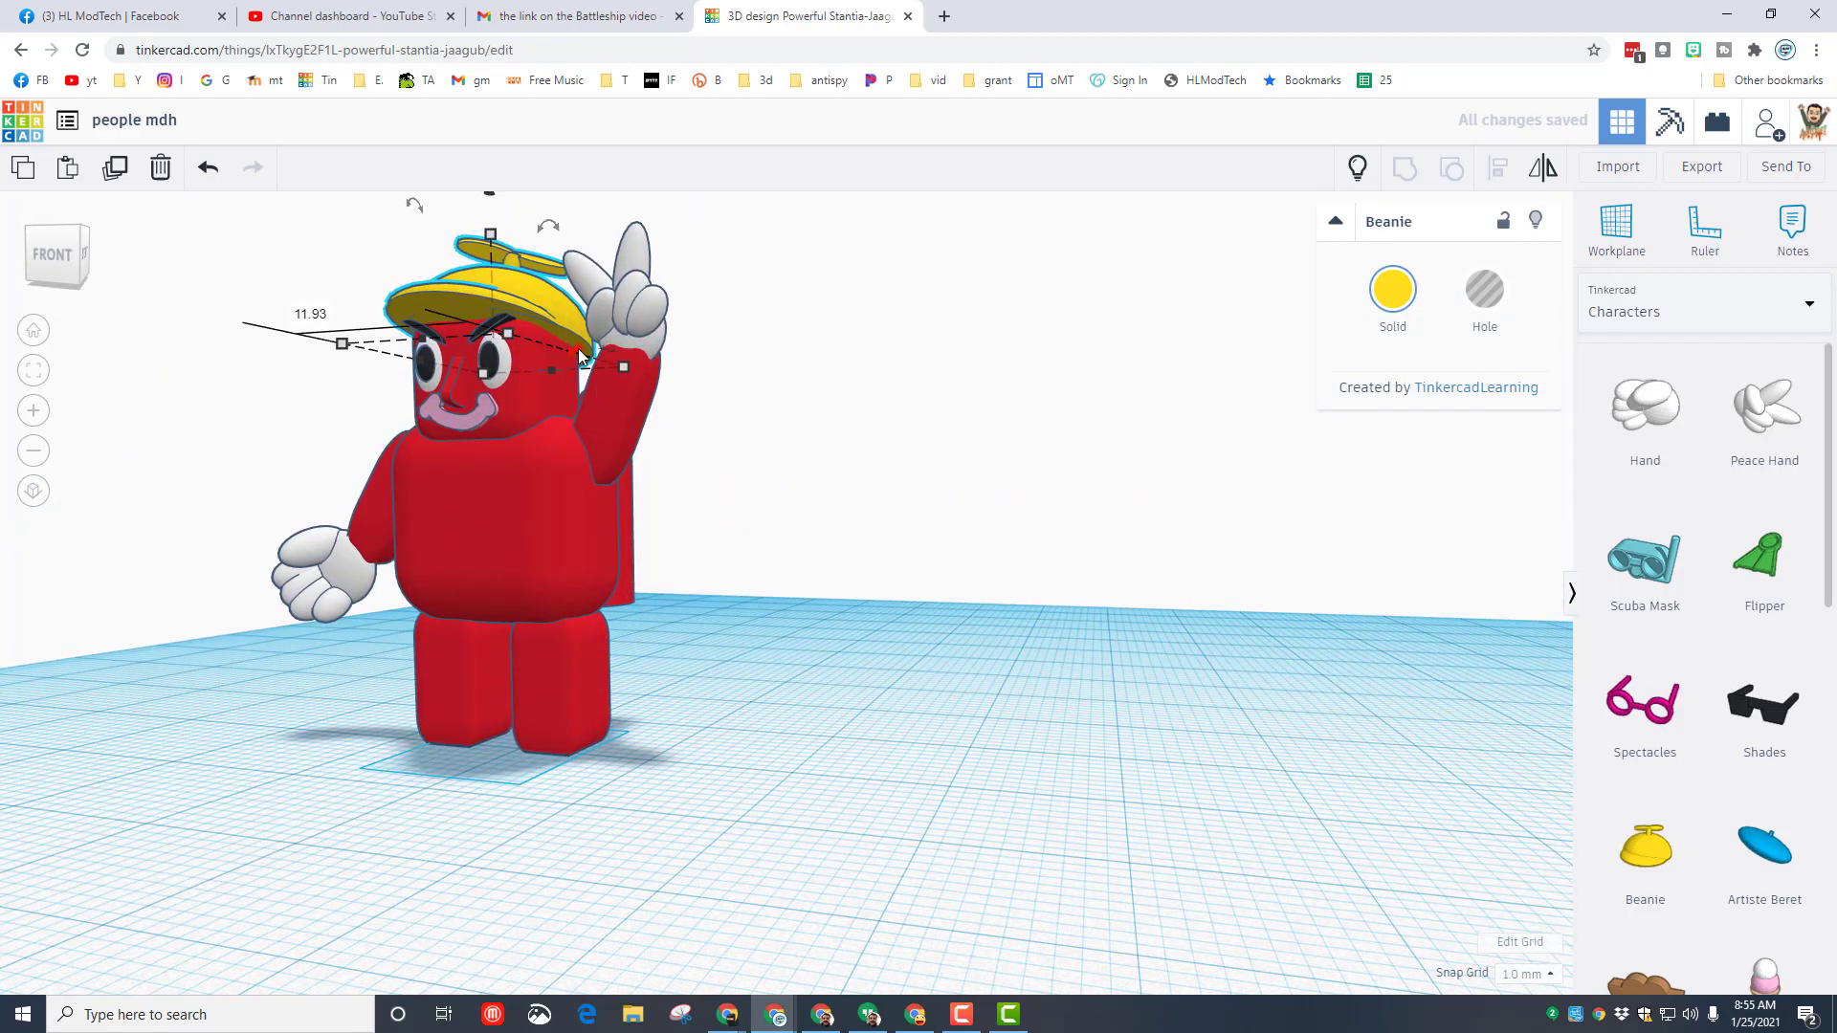
pyautogui.moveTo(579, 356); pyautogui.dragTo(567, 360)
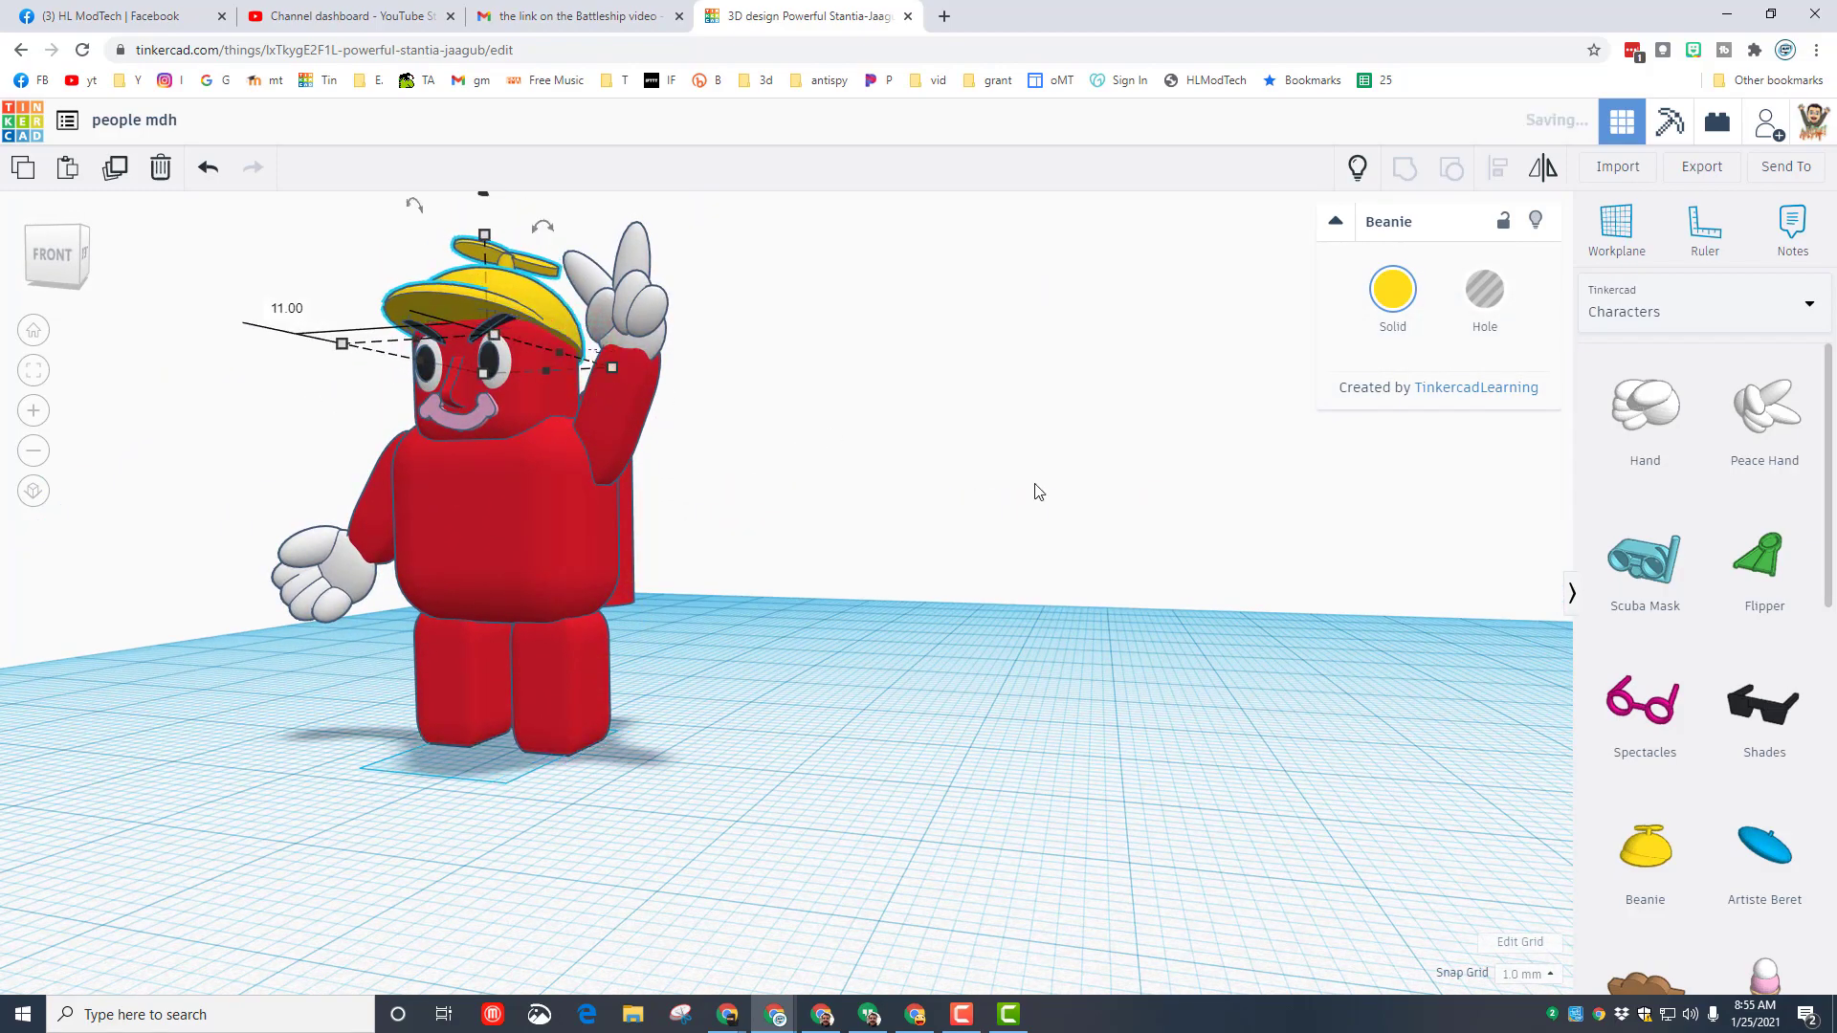
pyautogui.moveTo(1029, 512); pyautogui.dragTo(704, 605, button='right')
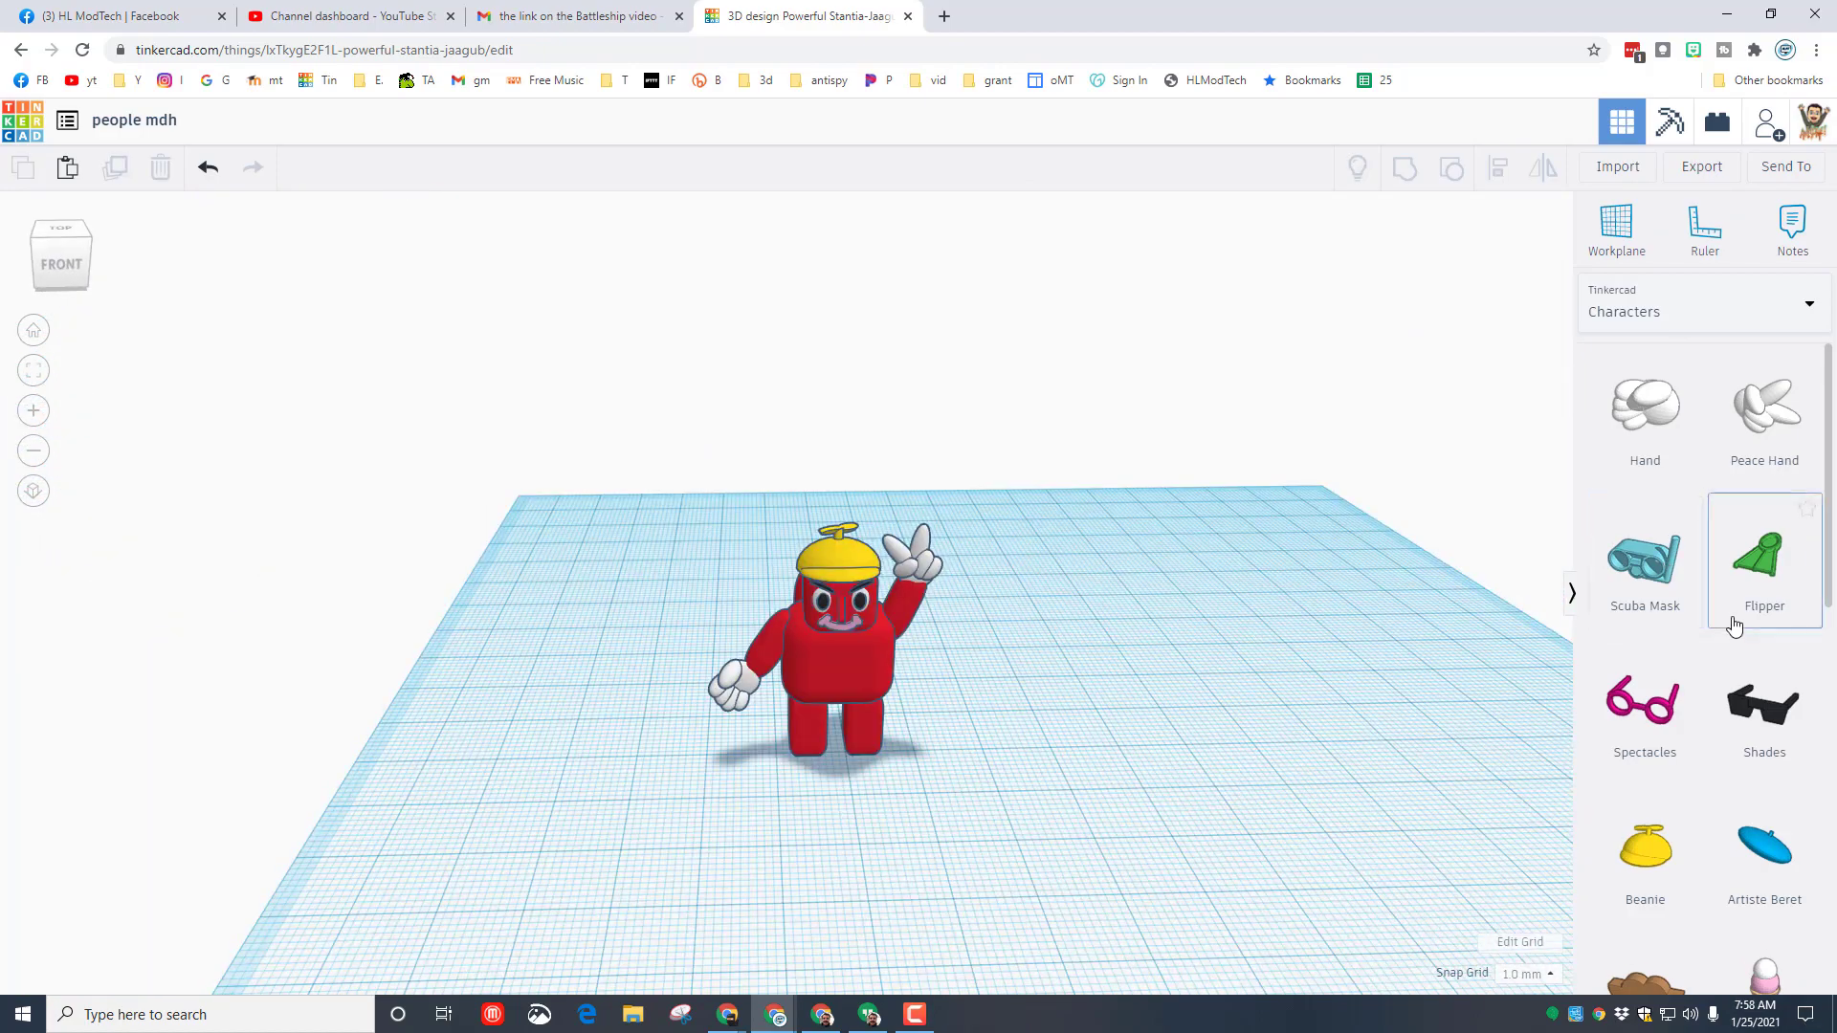
# Add a Blanky figure from the Characters shapes beside the red character and shrink it proportionally to 29 mm tall.
pyautogui.scroll(-10, 1734, 625)
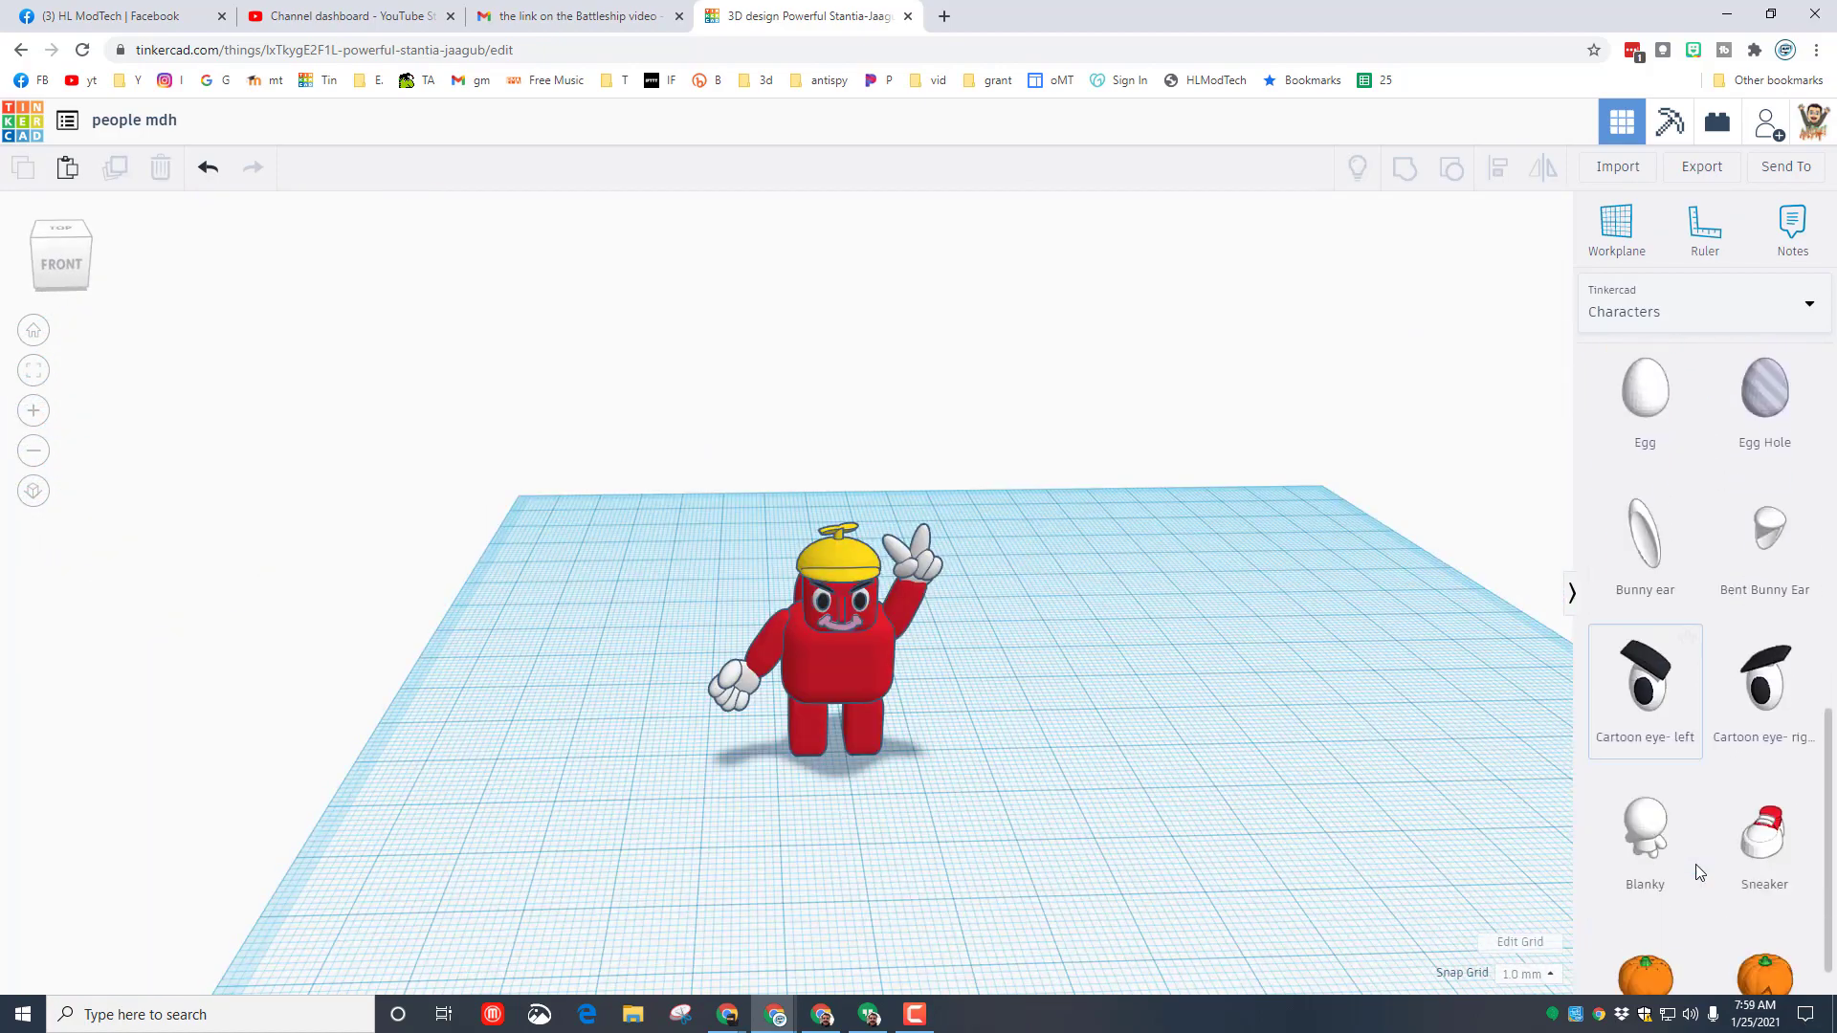
pyautogui.scroll(-1, 1688, 859)
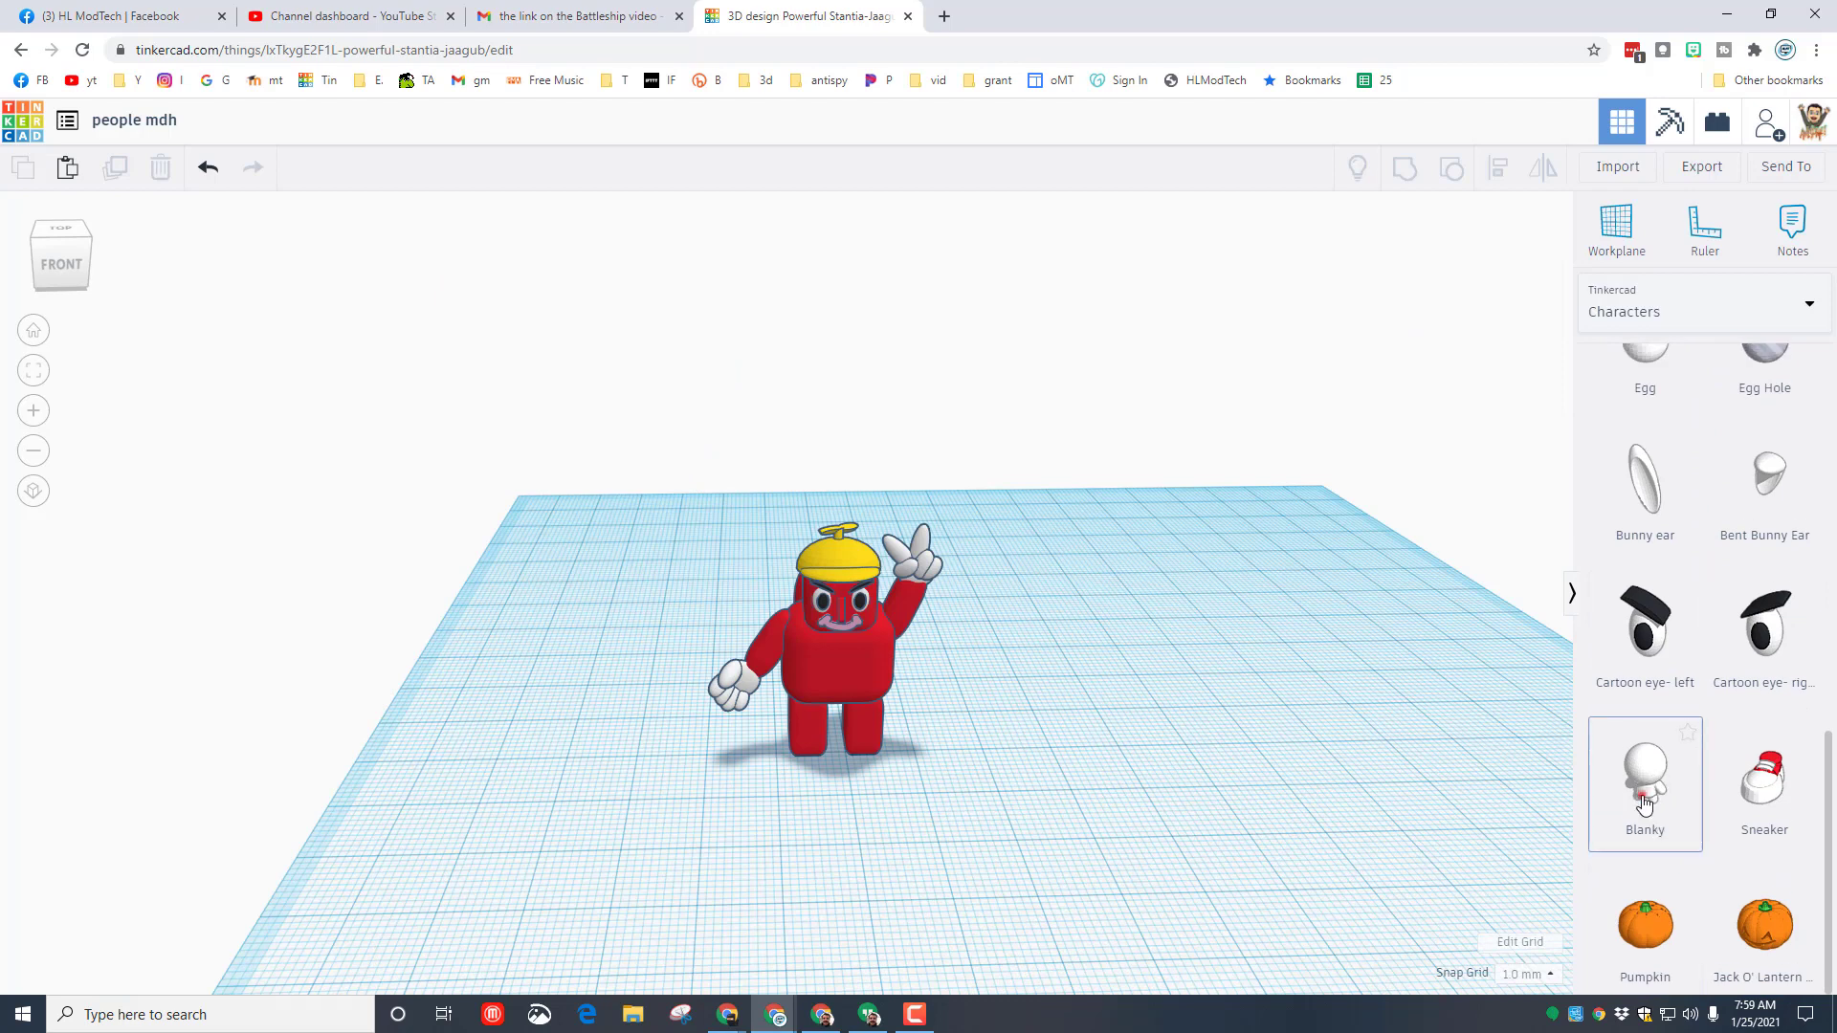
pyautogui.moveTo(1665, 801); pyautogui.dragTo(1094, 748)
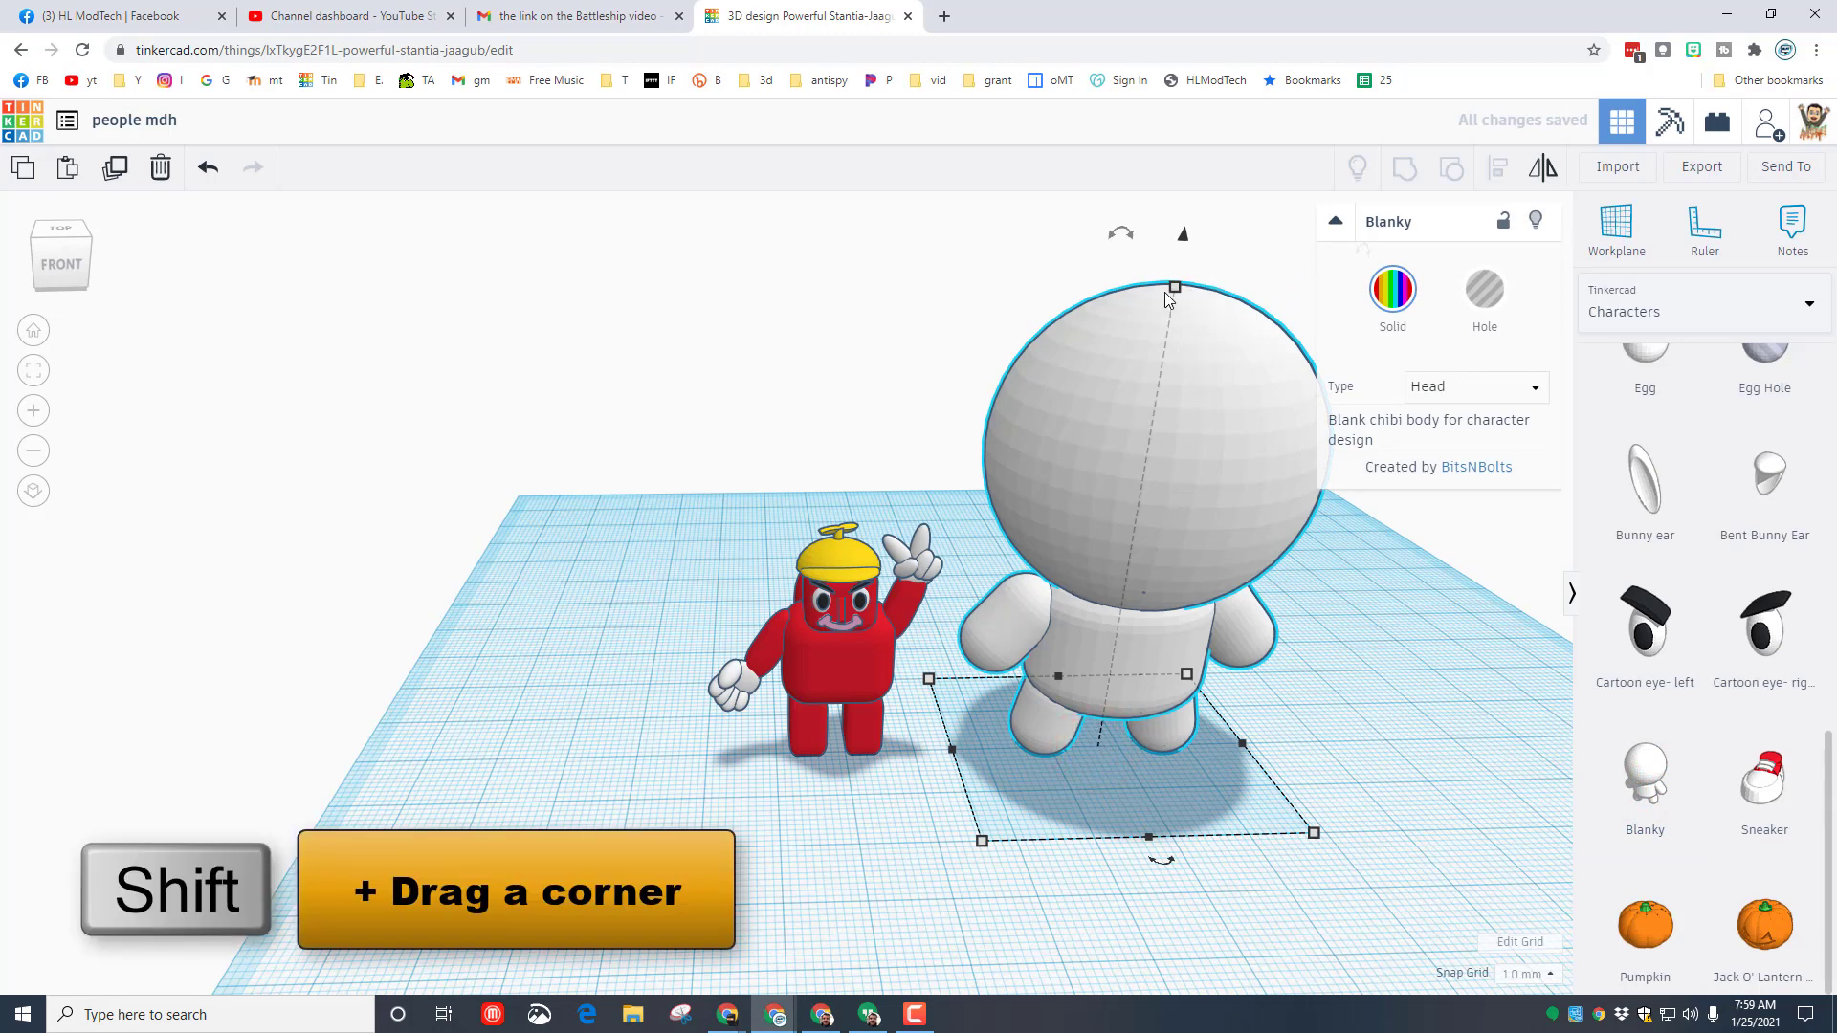
pyautogui.keyDown('shift'); pyautogui.moveTo(1175, 287); pyautogui.dragTo(1154, 574); pyautogui.keyUp('shift')
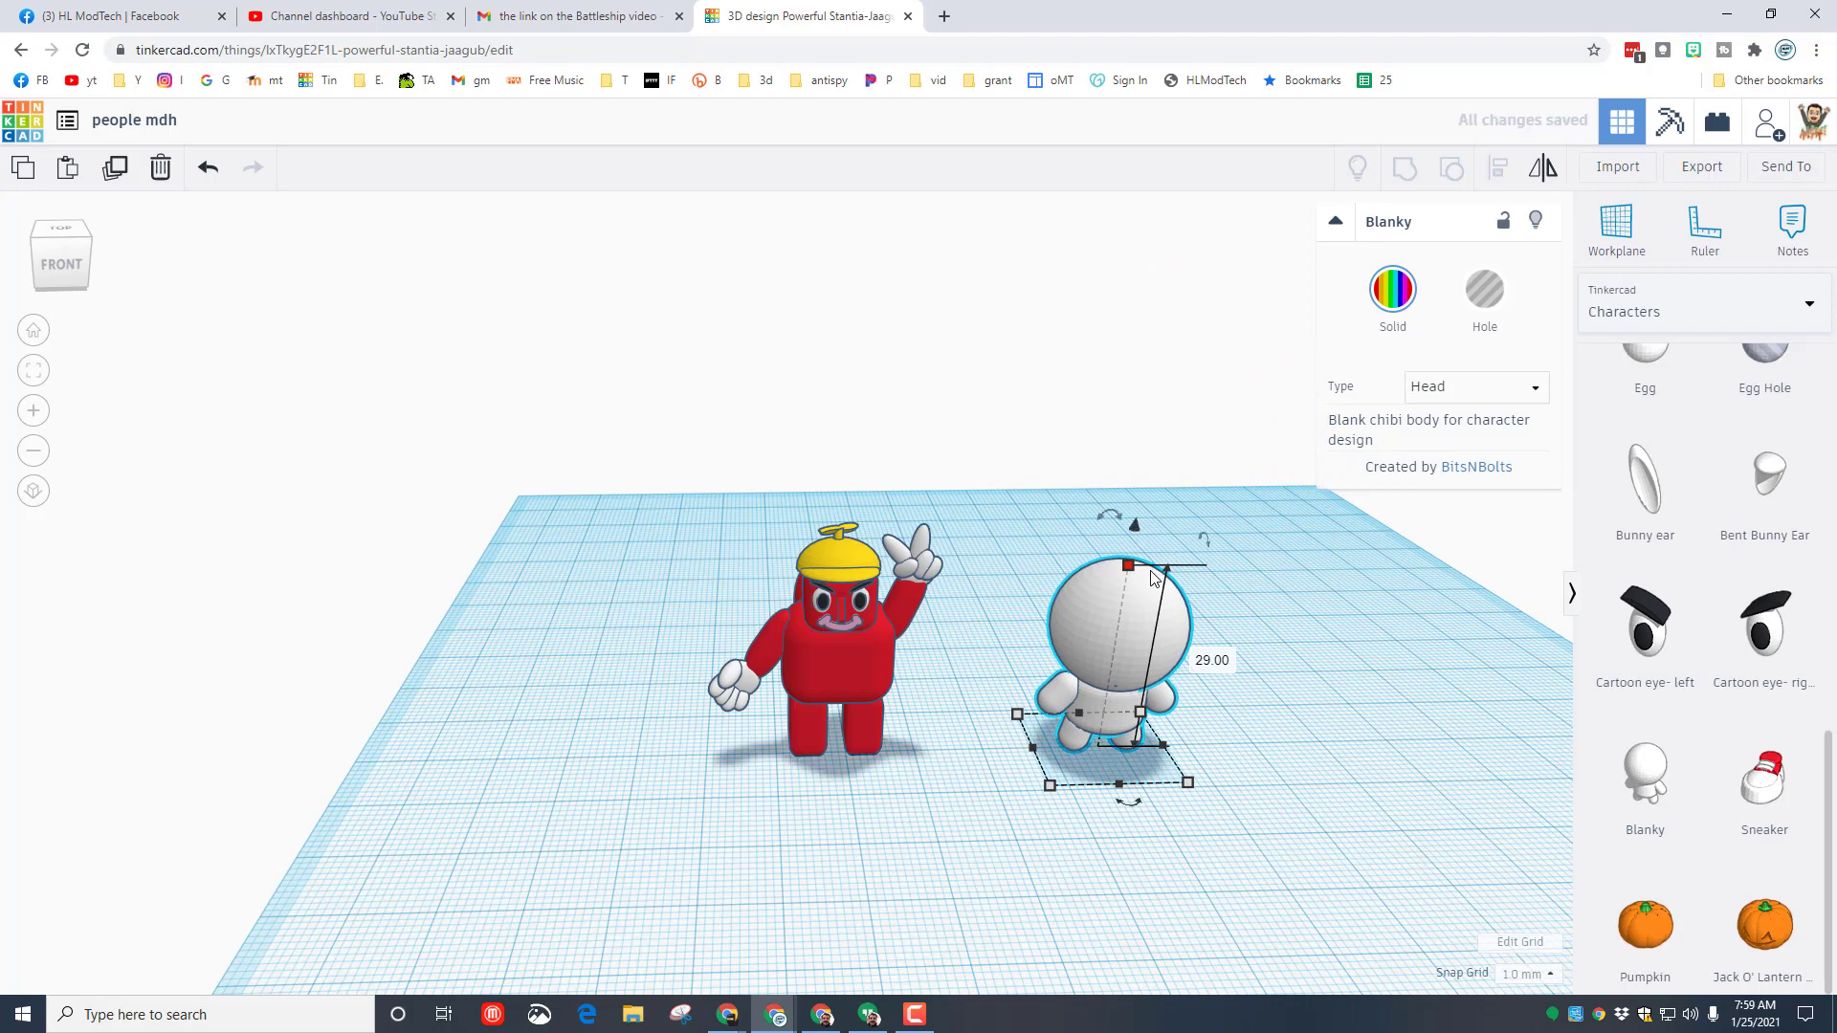
pyautogui.click(1375, 536)
pyautogui.moveTo(1376, 532); pyautogui.dragTo(1337, 465, button='right')
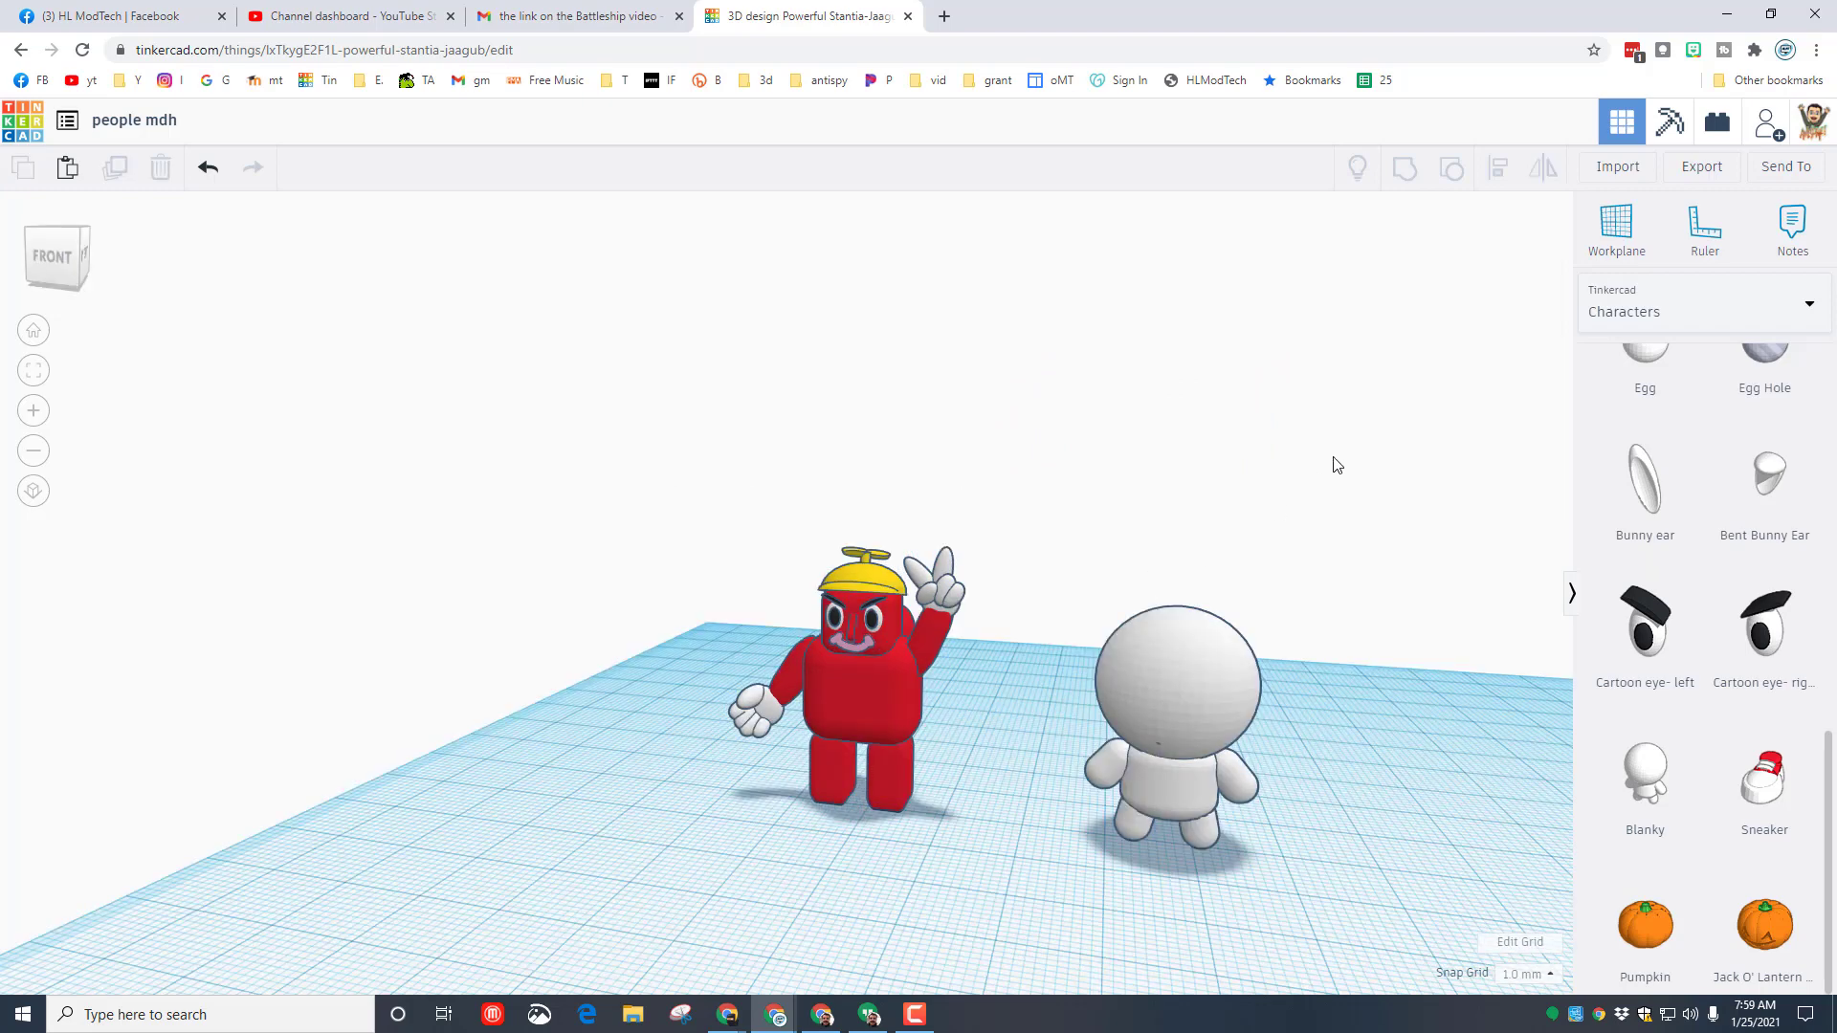
# Place the custom eye from the personal Shapes Collection in front of the Blanky figure and shrink it proportionally.
pyautogui.click(1629, 306)
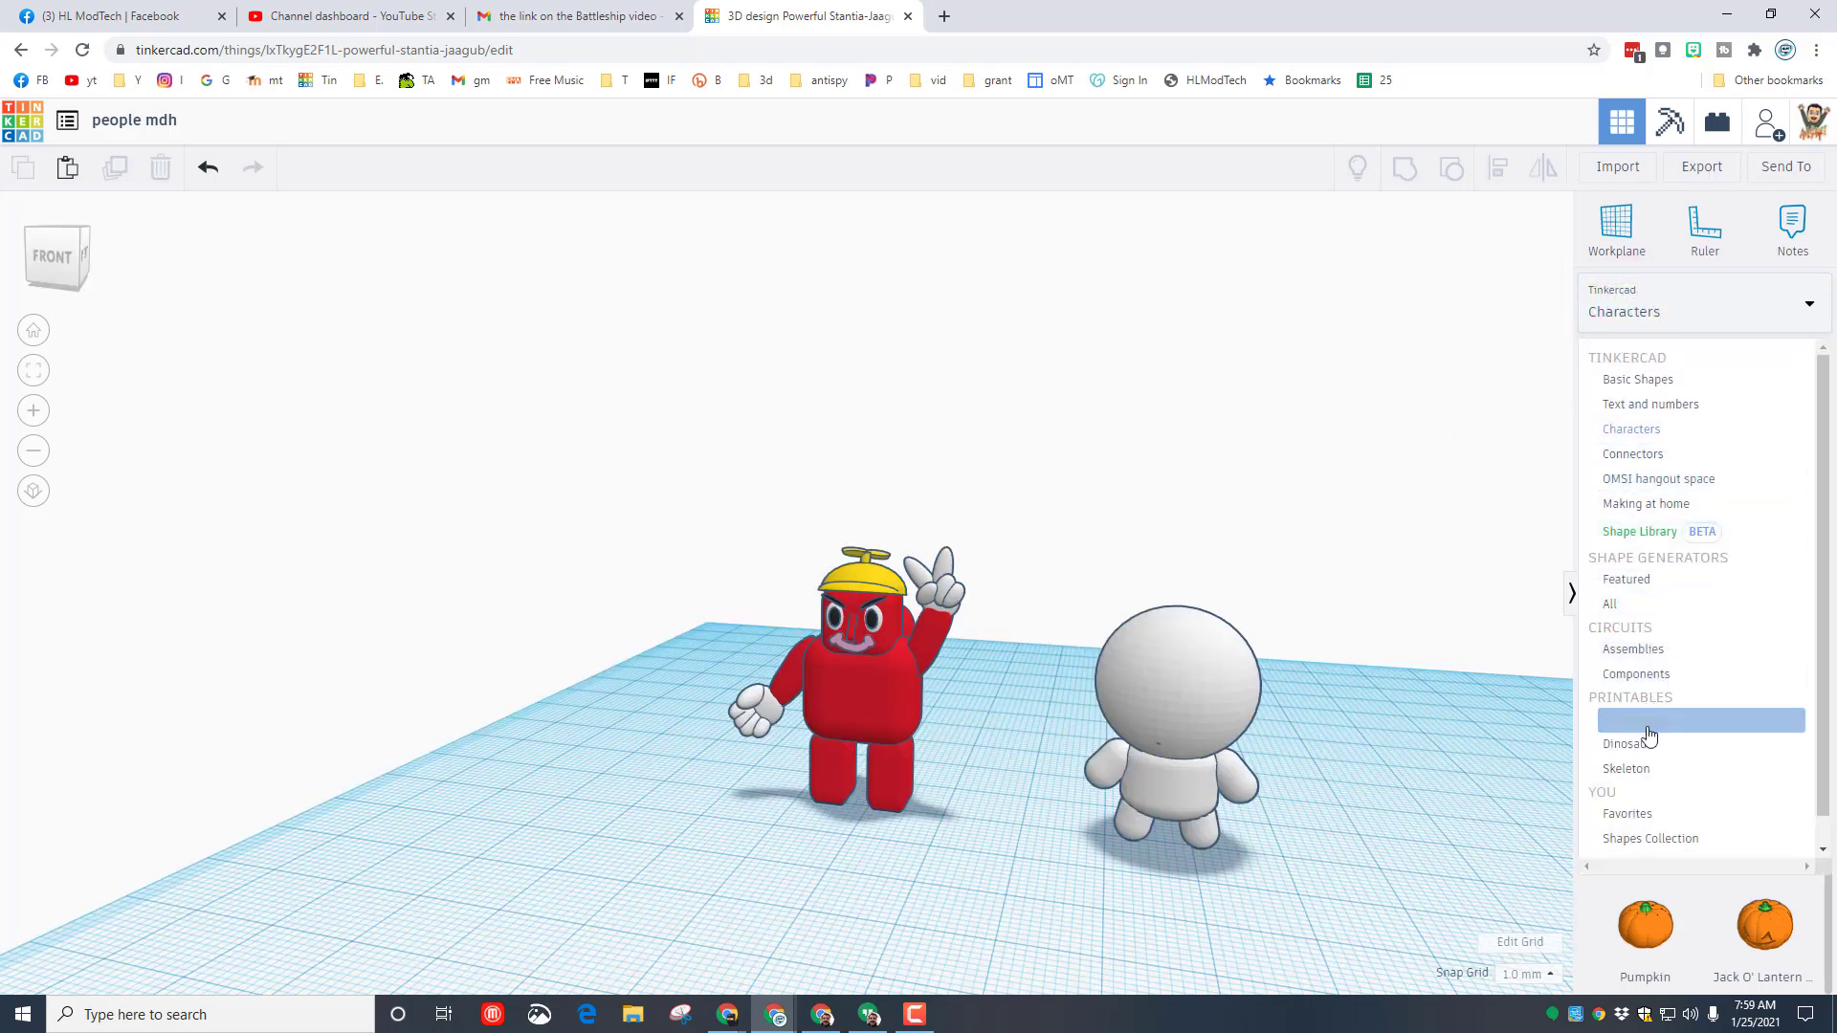
pyautogui.click(1651, 840)
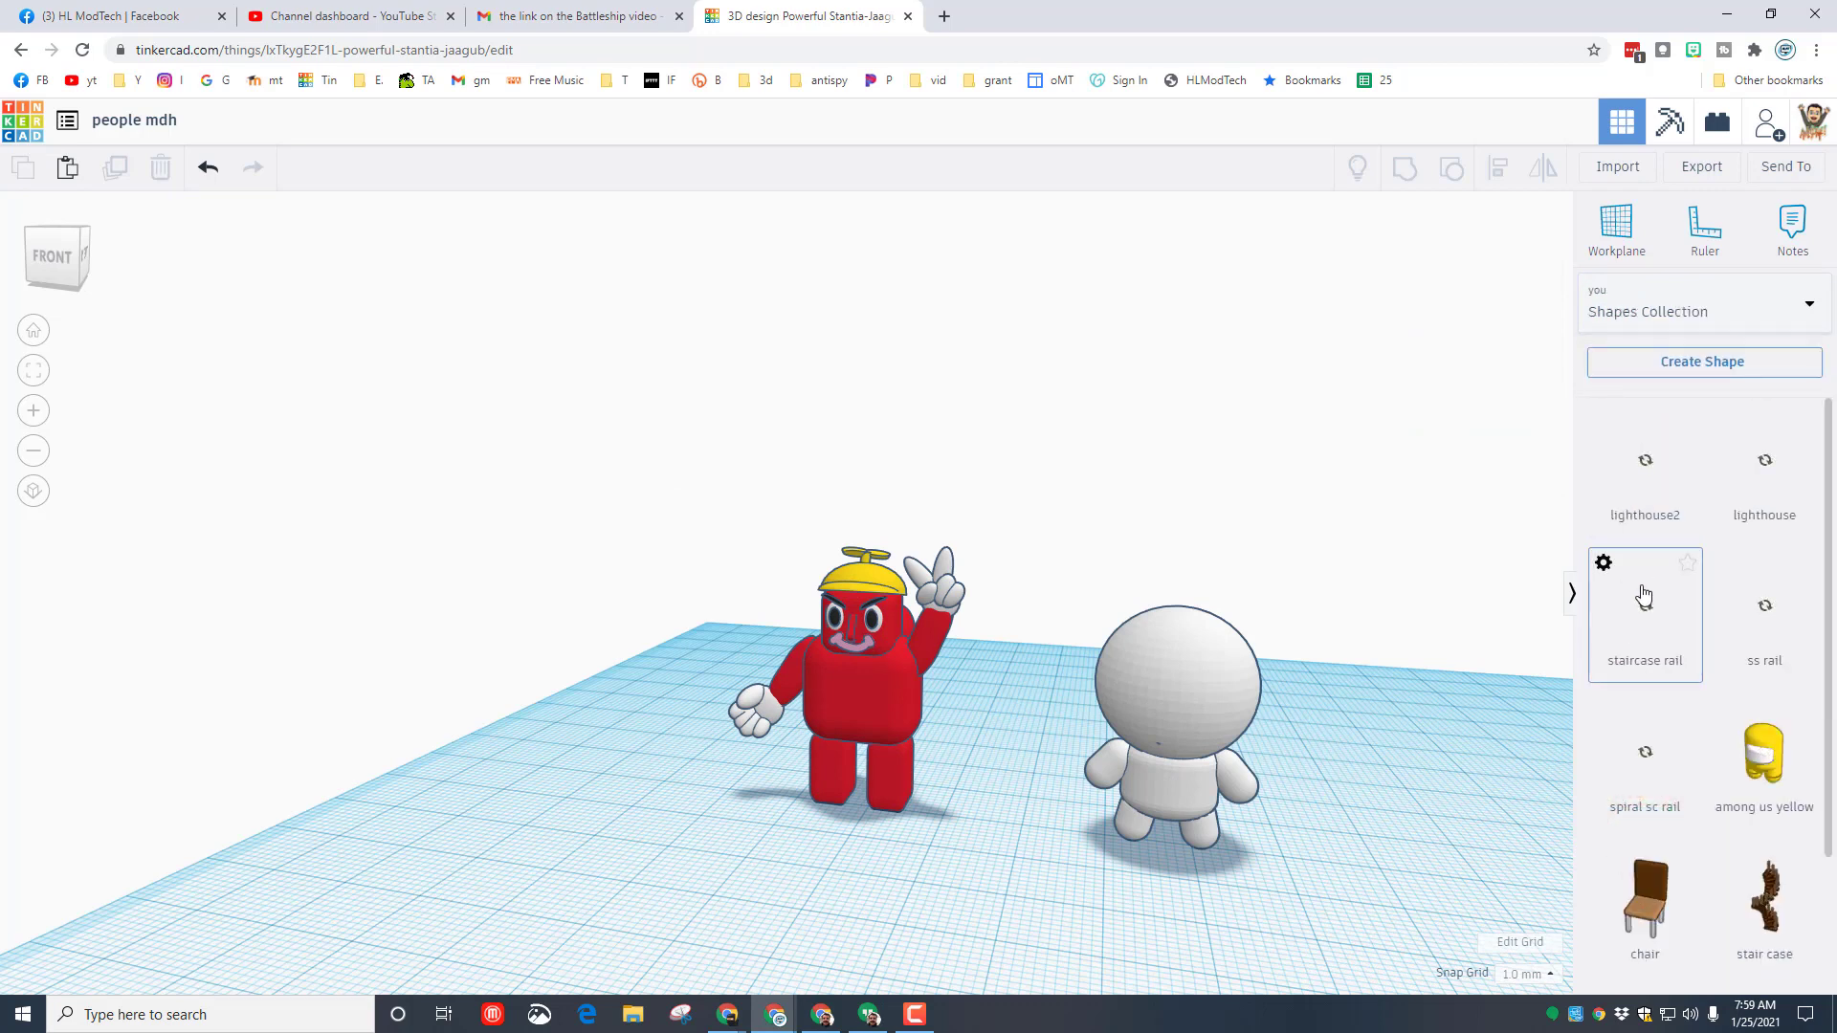
pyautogui.scroll(-2, 1725, 746)
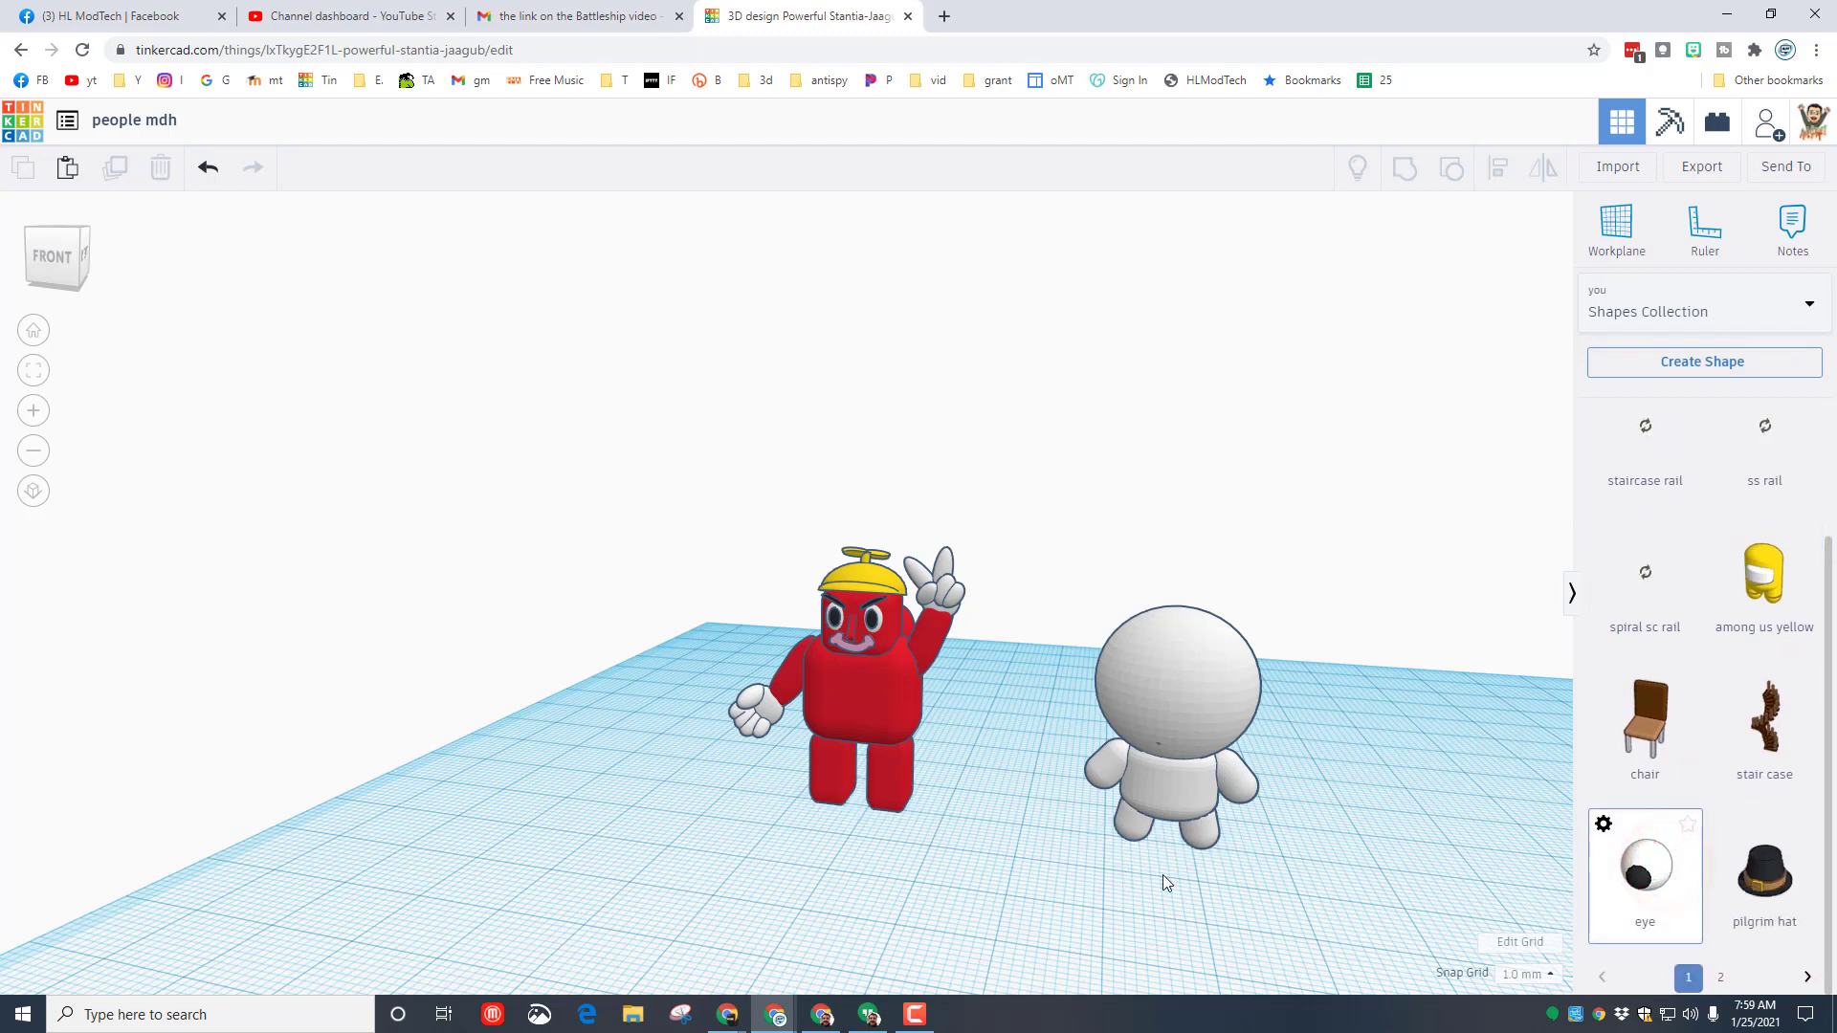
pyautogui.moveTo(1095, 893); pyautogui.dragTo(1090, 890)
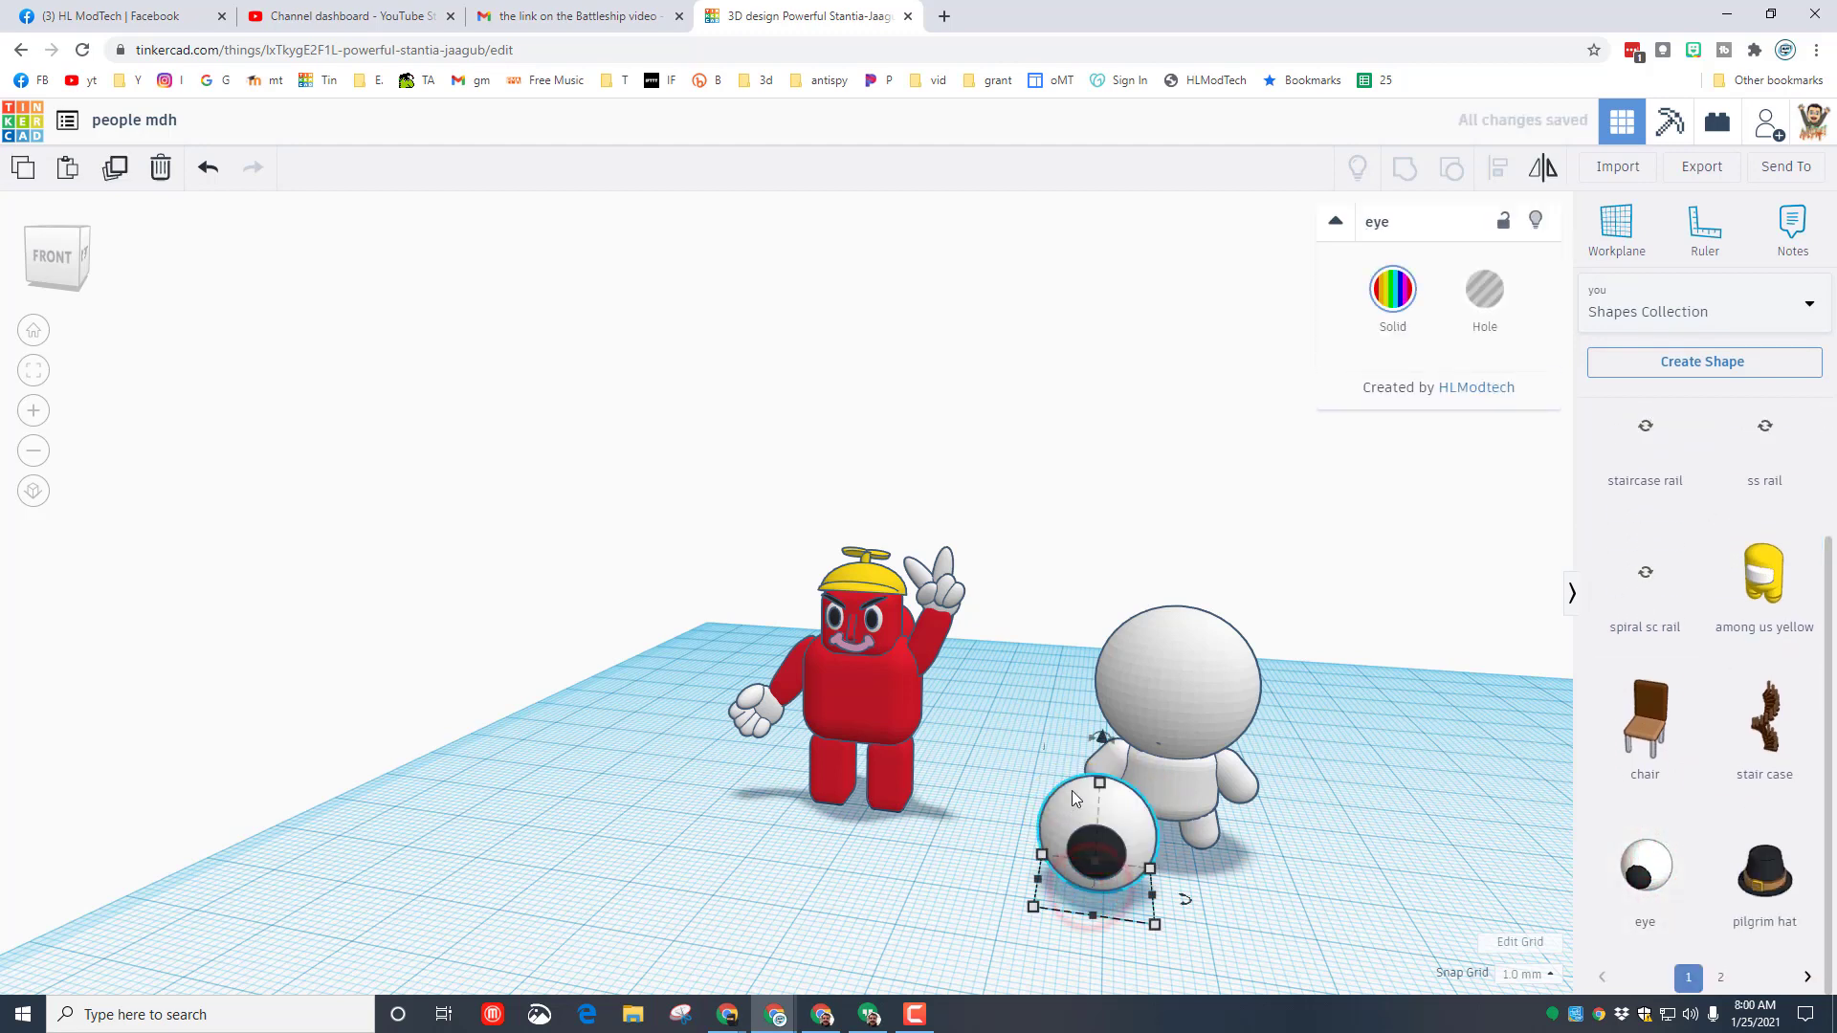
pyautogui.keyDown('shift'); pyautogui.moveTo(1100, 786); pyautogui.dragTo(1096, 843); pyautogui.keyUp('shift')
# Change the Blanky figure from multicolor to solid light blue.
pyautogui.click(1175, 641)
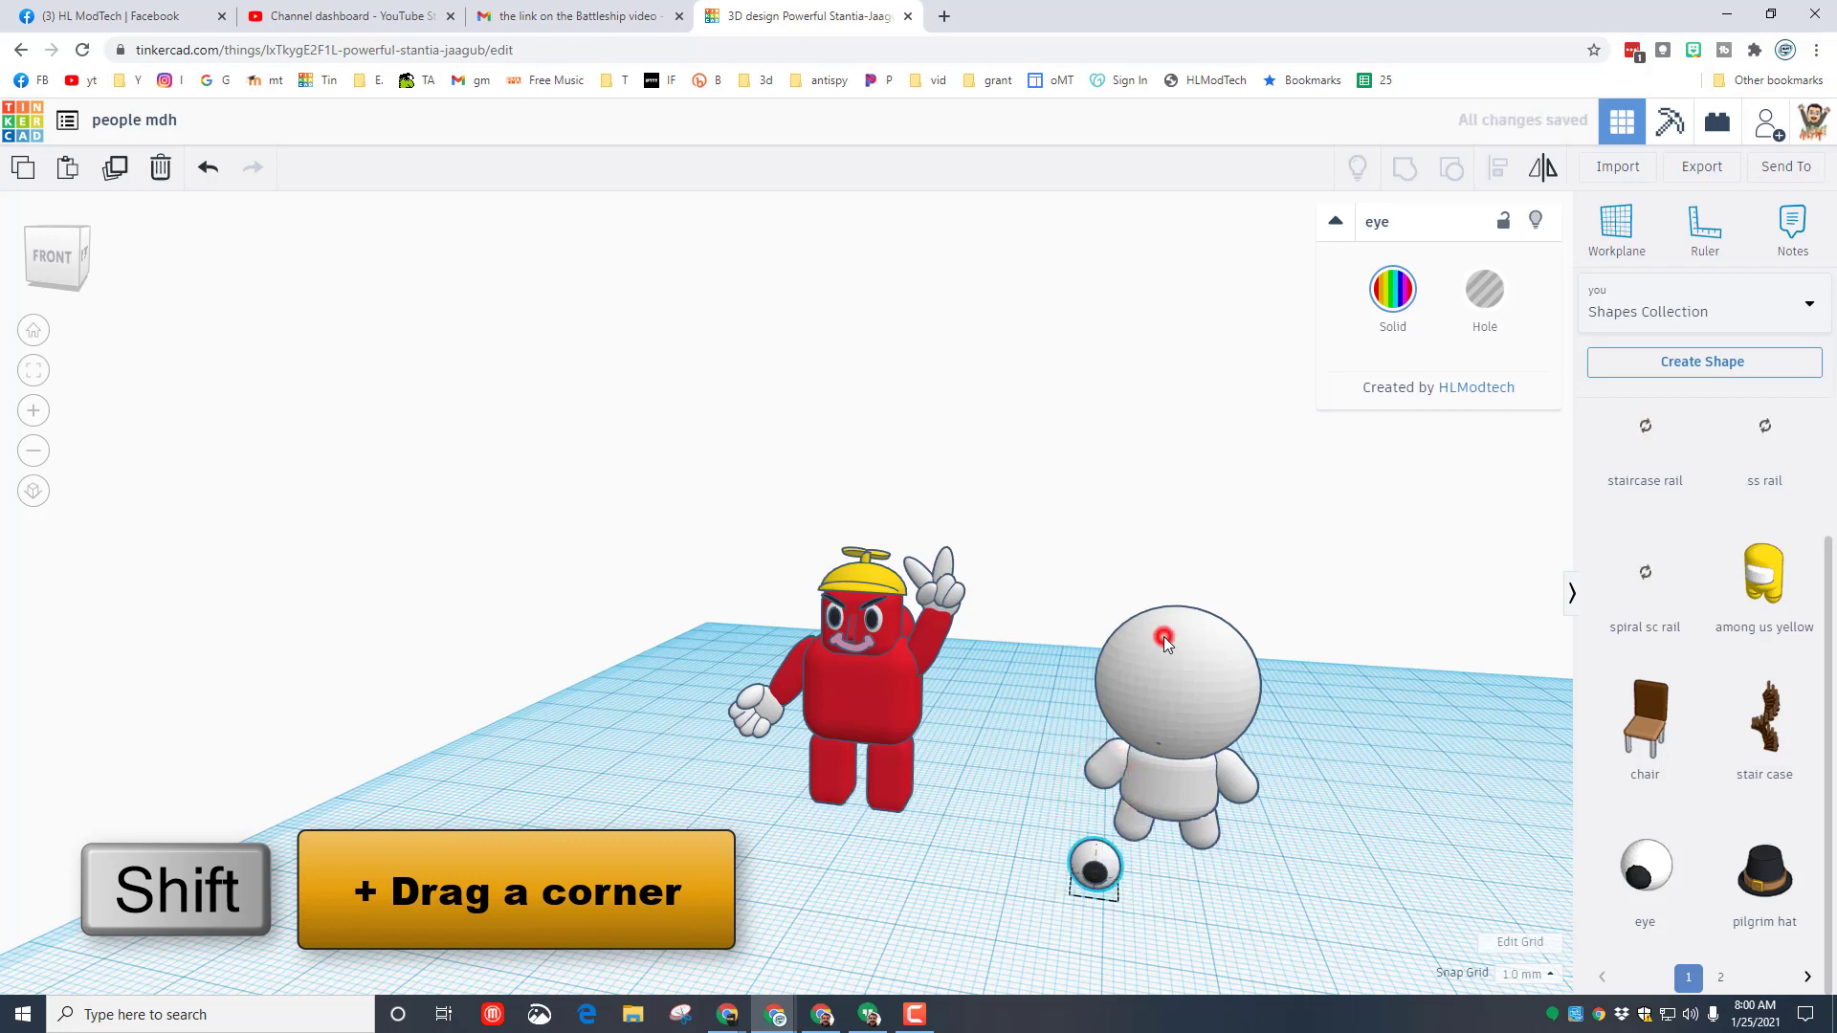
pyautogui.click(1392, 297)
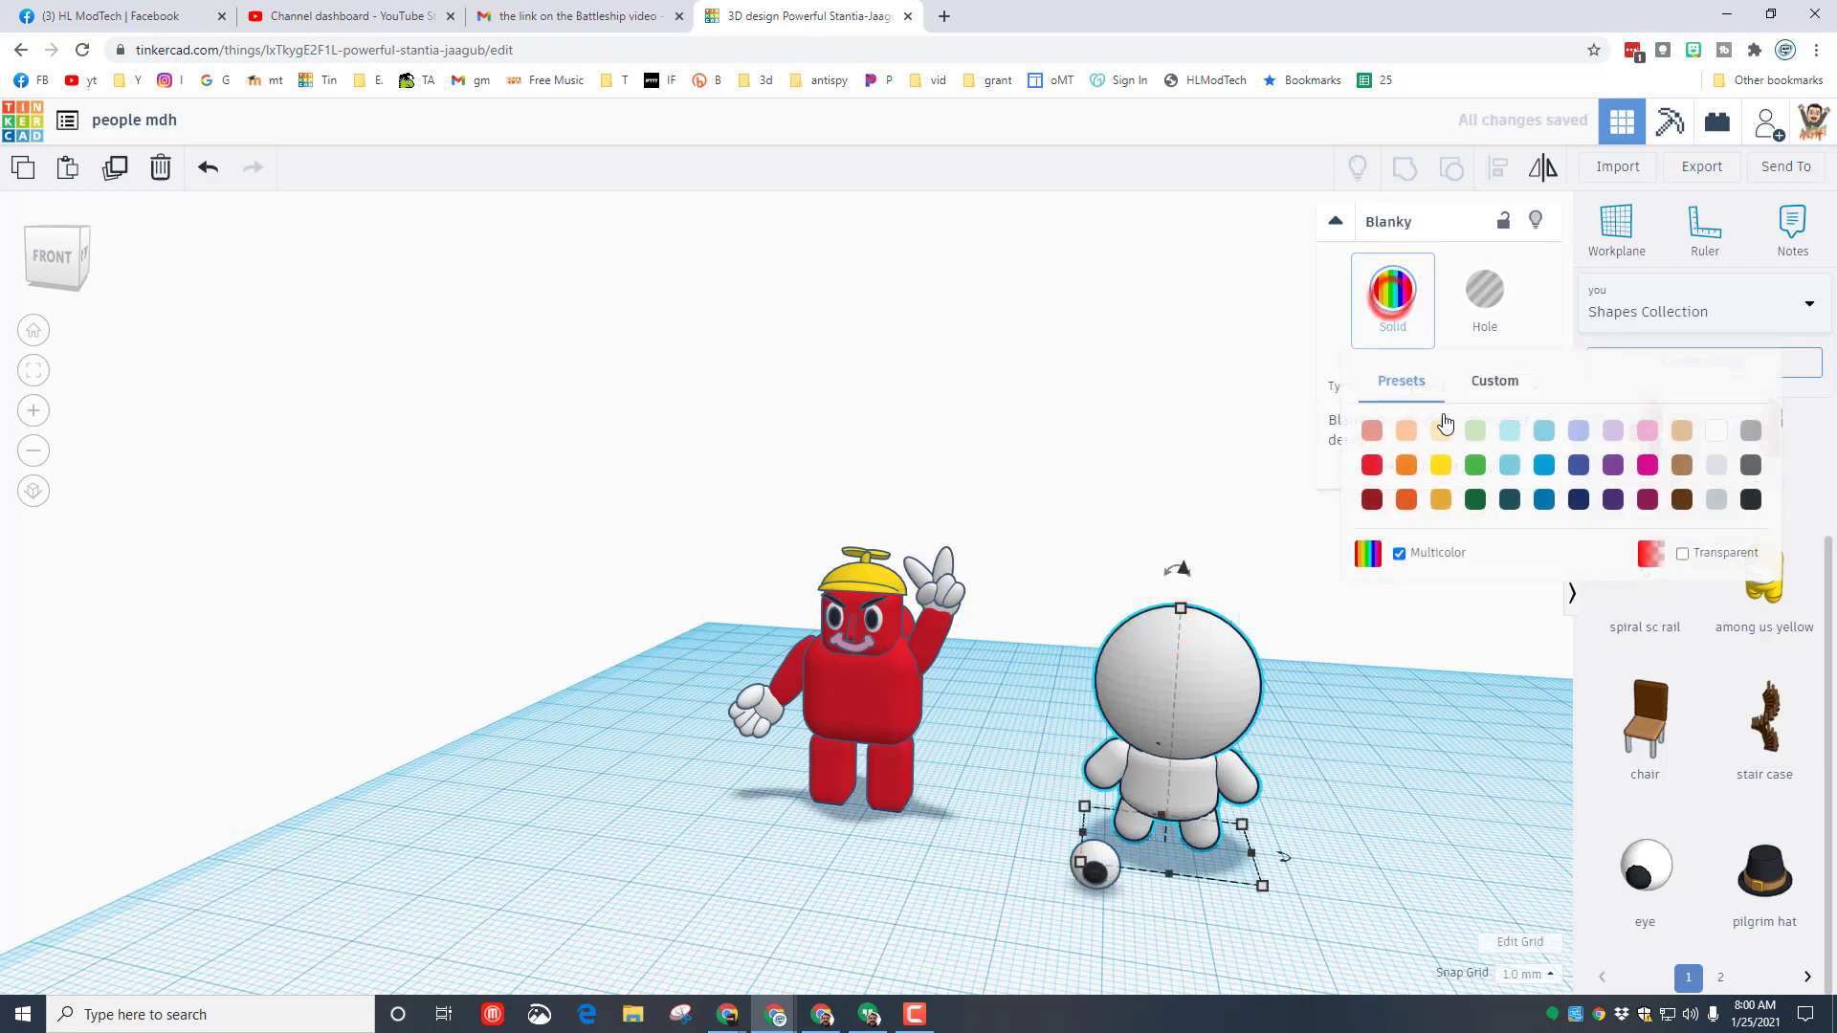
pyautogui.click(1544, 433)
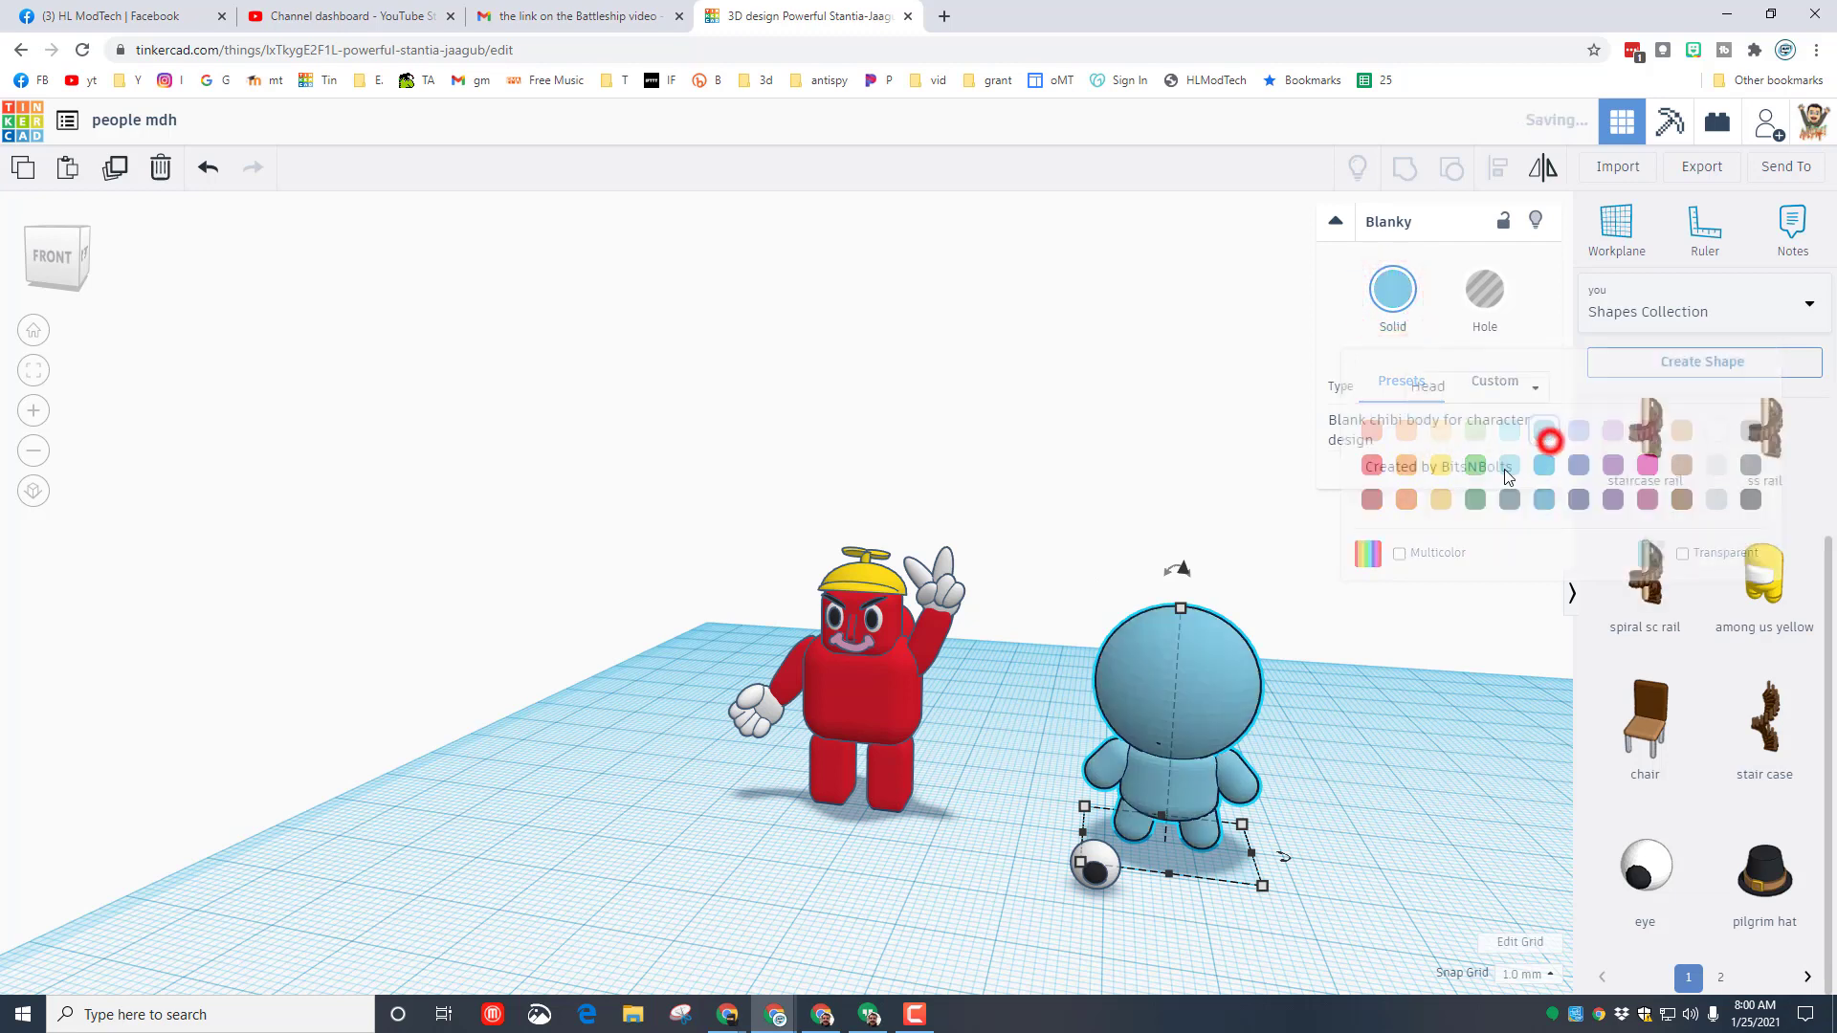
# Move the eye slightly toward the Blanky figure and raise it to face height on the head.
pyautogui.click(1114, 875)
pyautogui.hotkey('ctrl', 'Up')
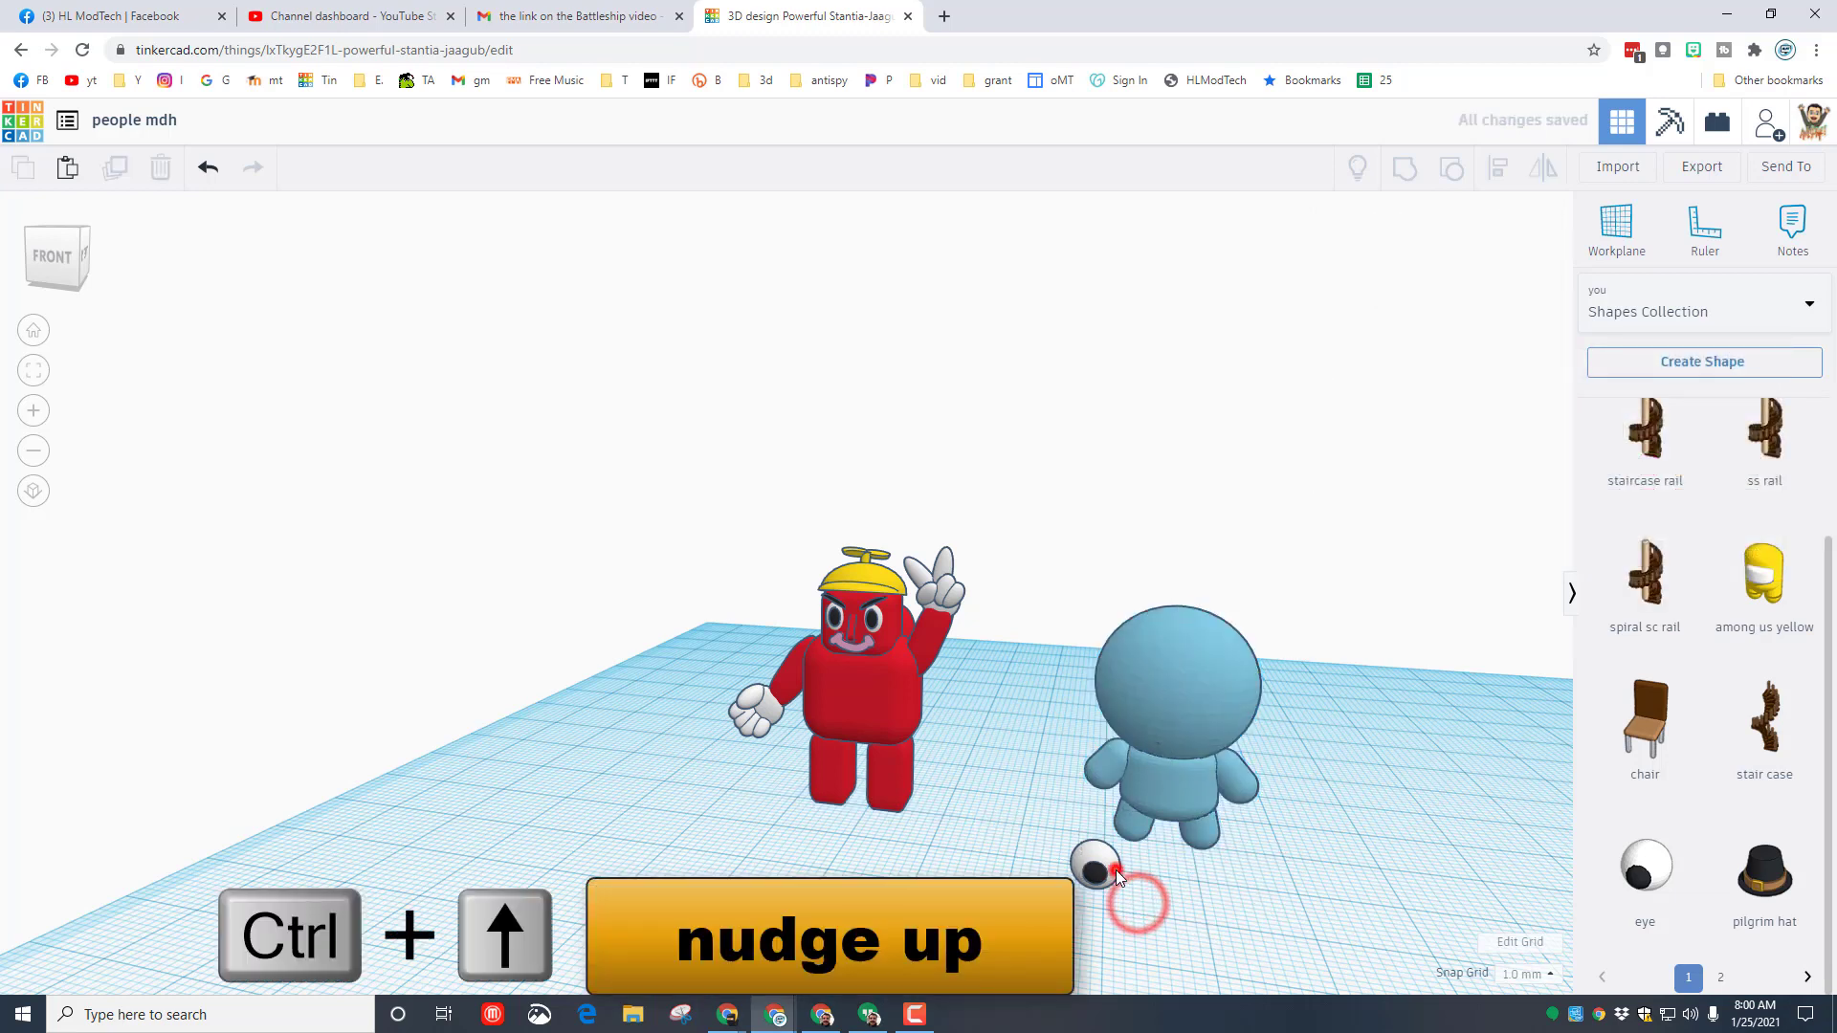
pyautogui.hotkey('ctrl', 'Up')
pyautogui.hotkey('ctrl', 'Up')
pyautogui.hotkey('ctrl', 'Up')
pyautogui.hotkey('ctrl', 'Up')
pyautogui.hotkey('ctrl', 'Up')
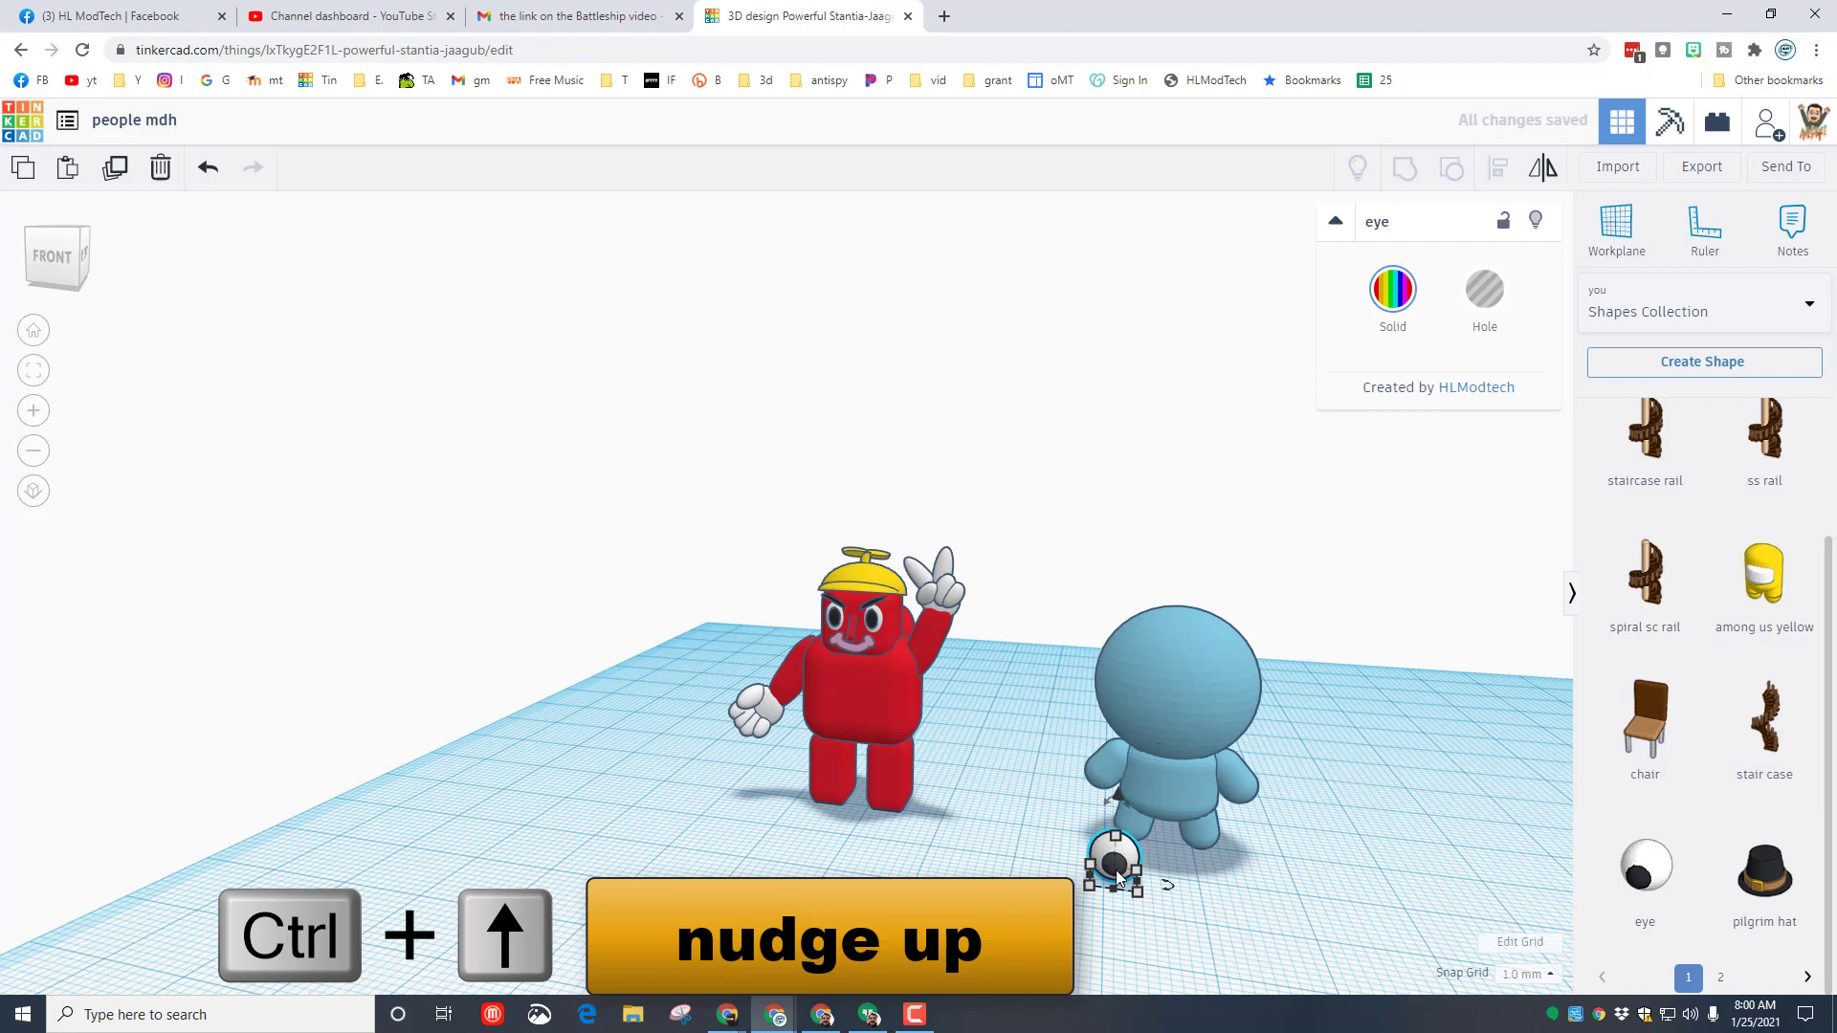
pyautogui.hotkey('ctrl', 'Up')
pyautogui.hotkey('ctrl', 'Up')
pyautogui.hotkey('ctrl', 'Up')
pyautogui.hotkey('ctrl', 'Up')
pyautogui.hotkey('ctrl', 'Up')
pyautogui.hotkey('ctrl', 'Up')
pyautogui.hotkey('ctrl', 'Up')
pyautogui.hotkey('ctrl', 'Up')
pyautogui.hotkey('ctrl', 'Up')
pyautogui.hotkey('ctrl', 'Up')
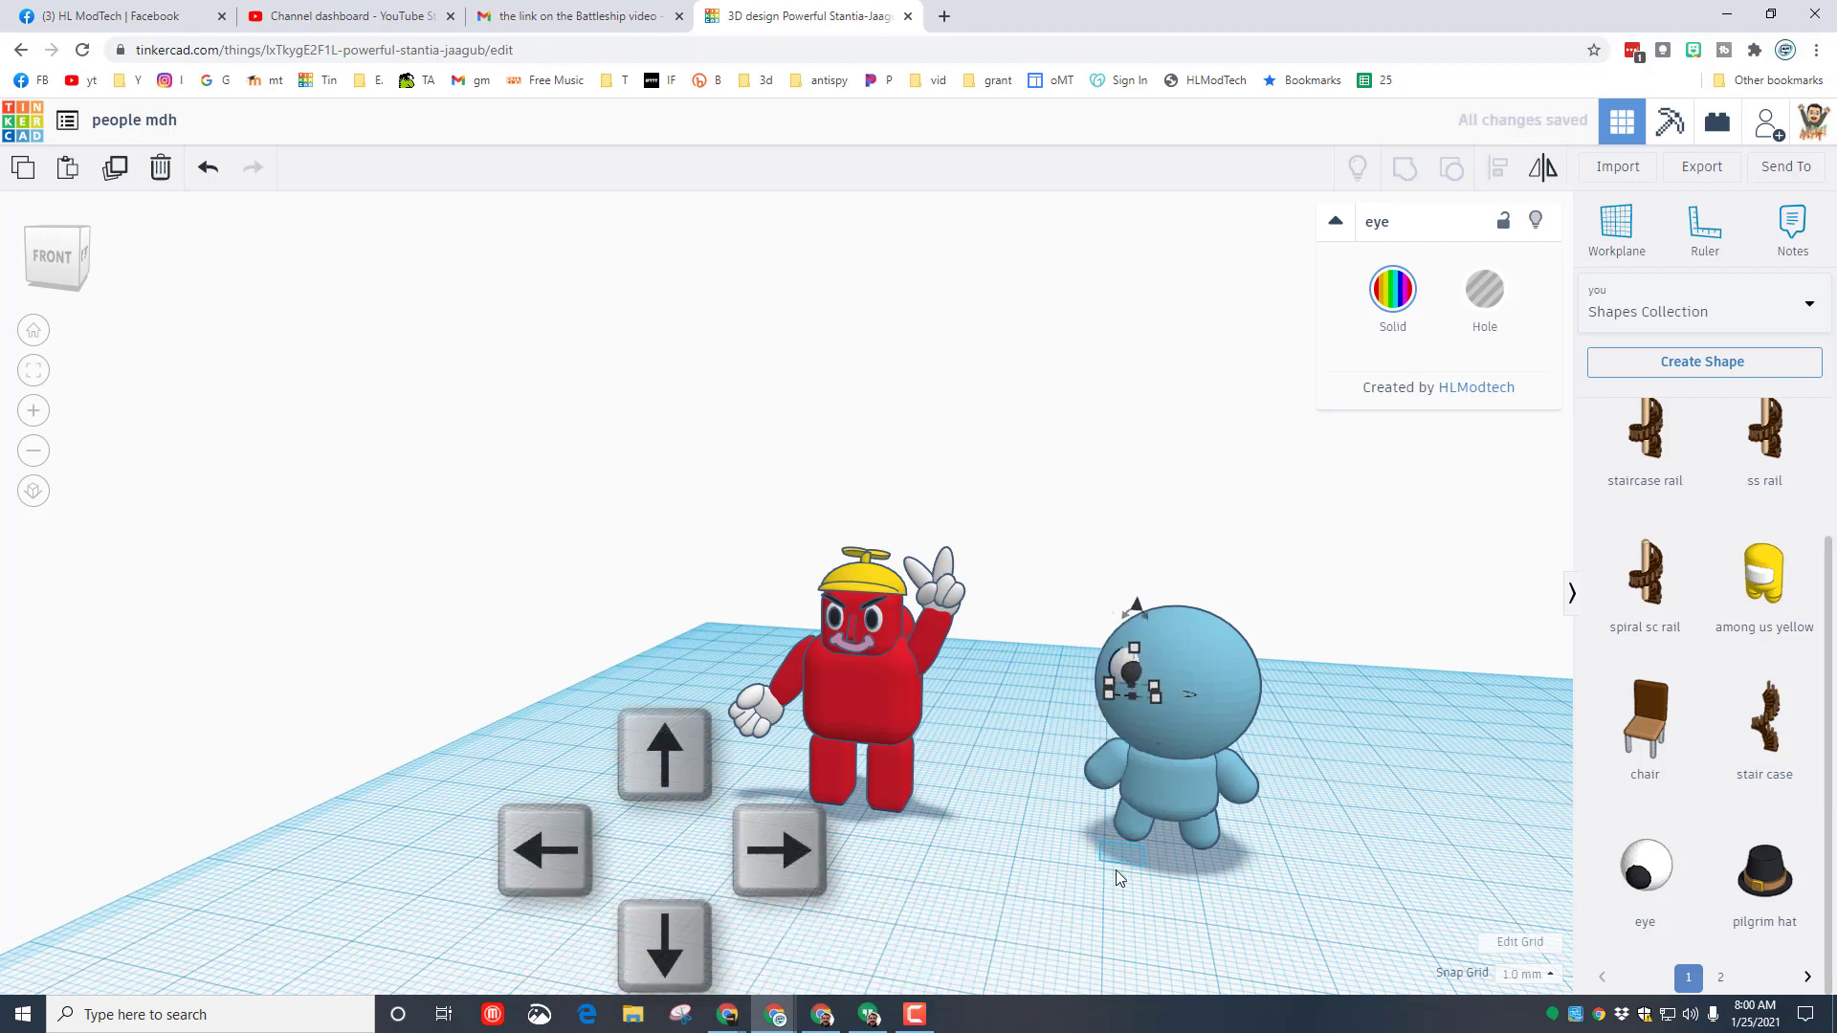
# Nudge the eye forward and sideways so it sits partly embedded in the front of the Blanky's head.
pyautogui.press('Right')
pyautogui.press('Right')
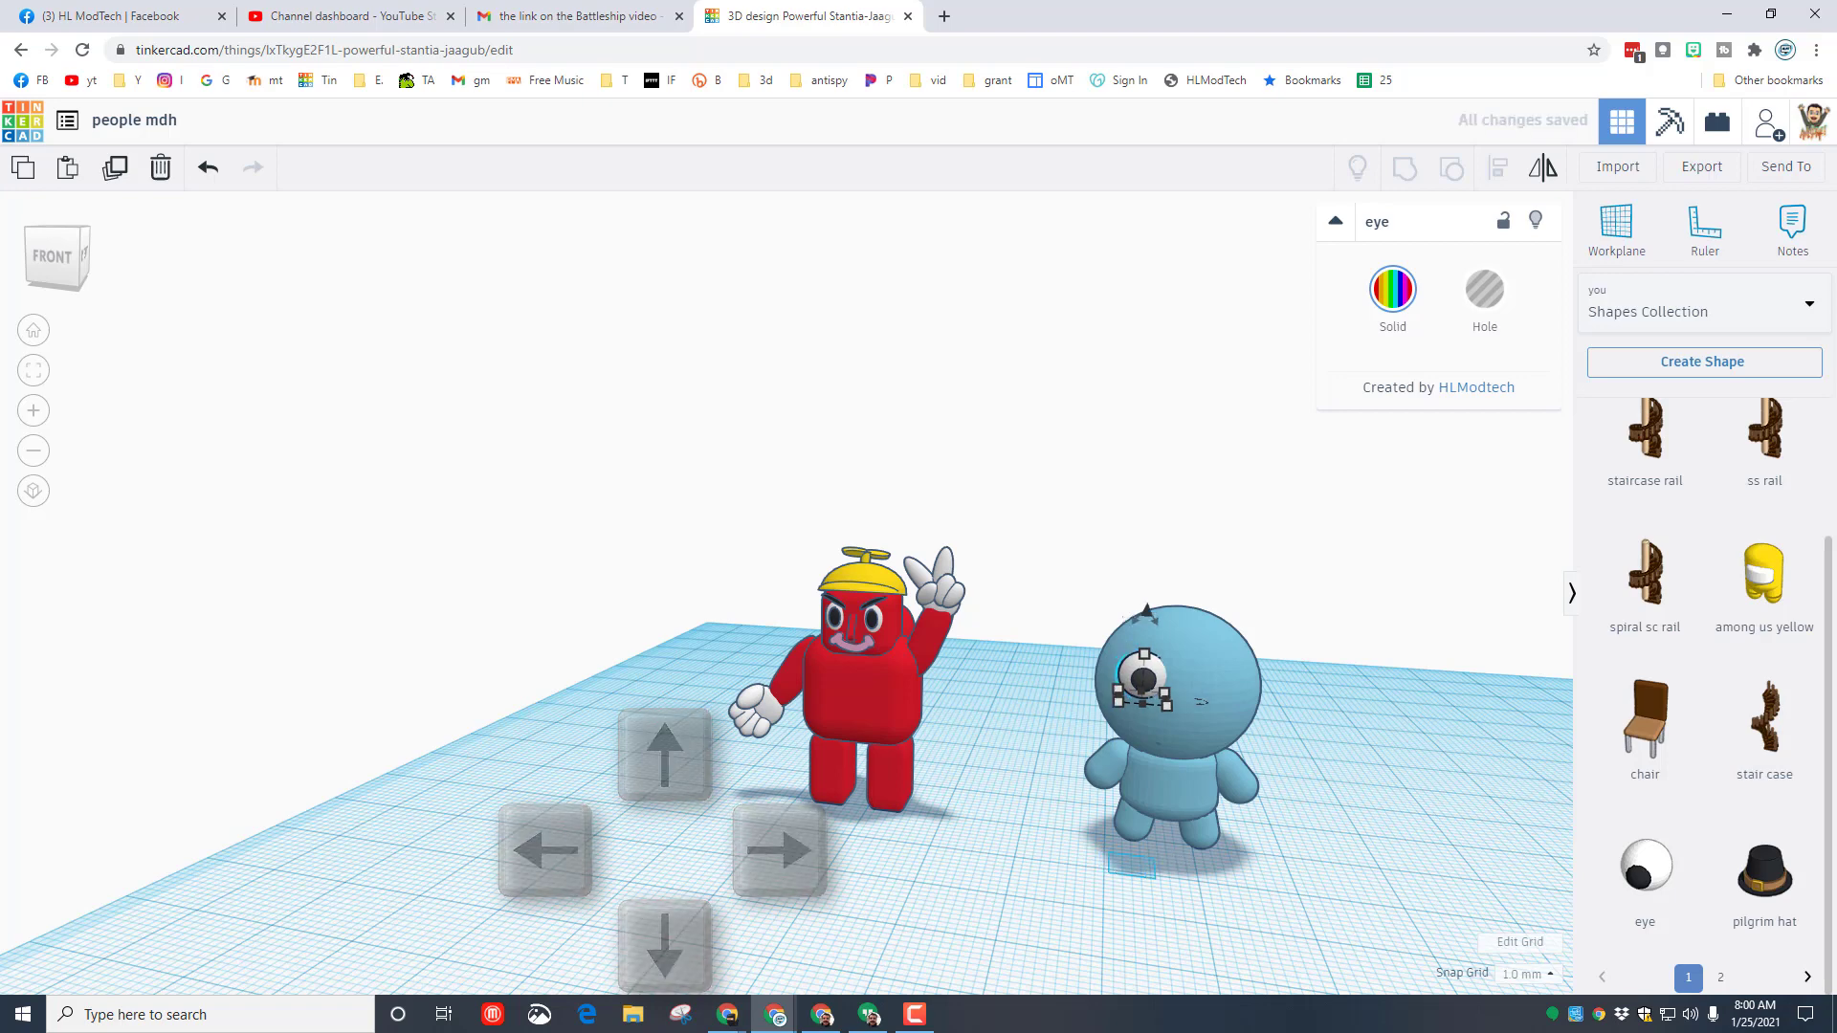
pyautogui.click(32, 372)
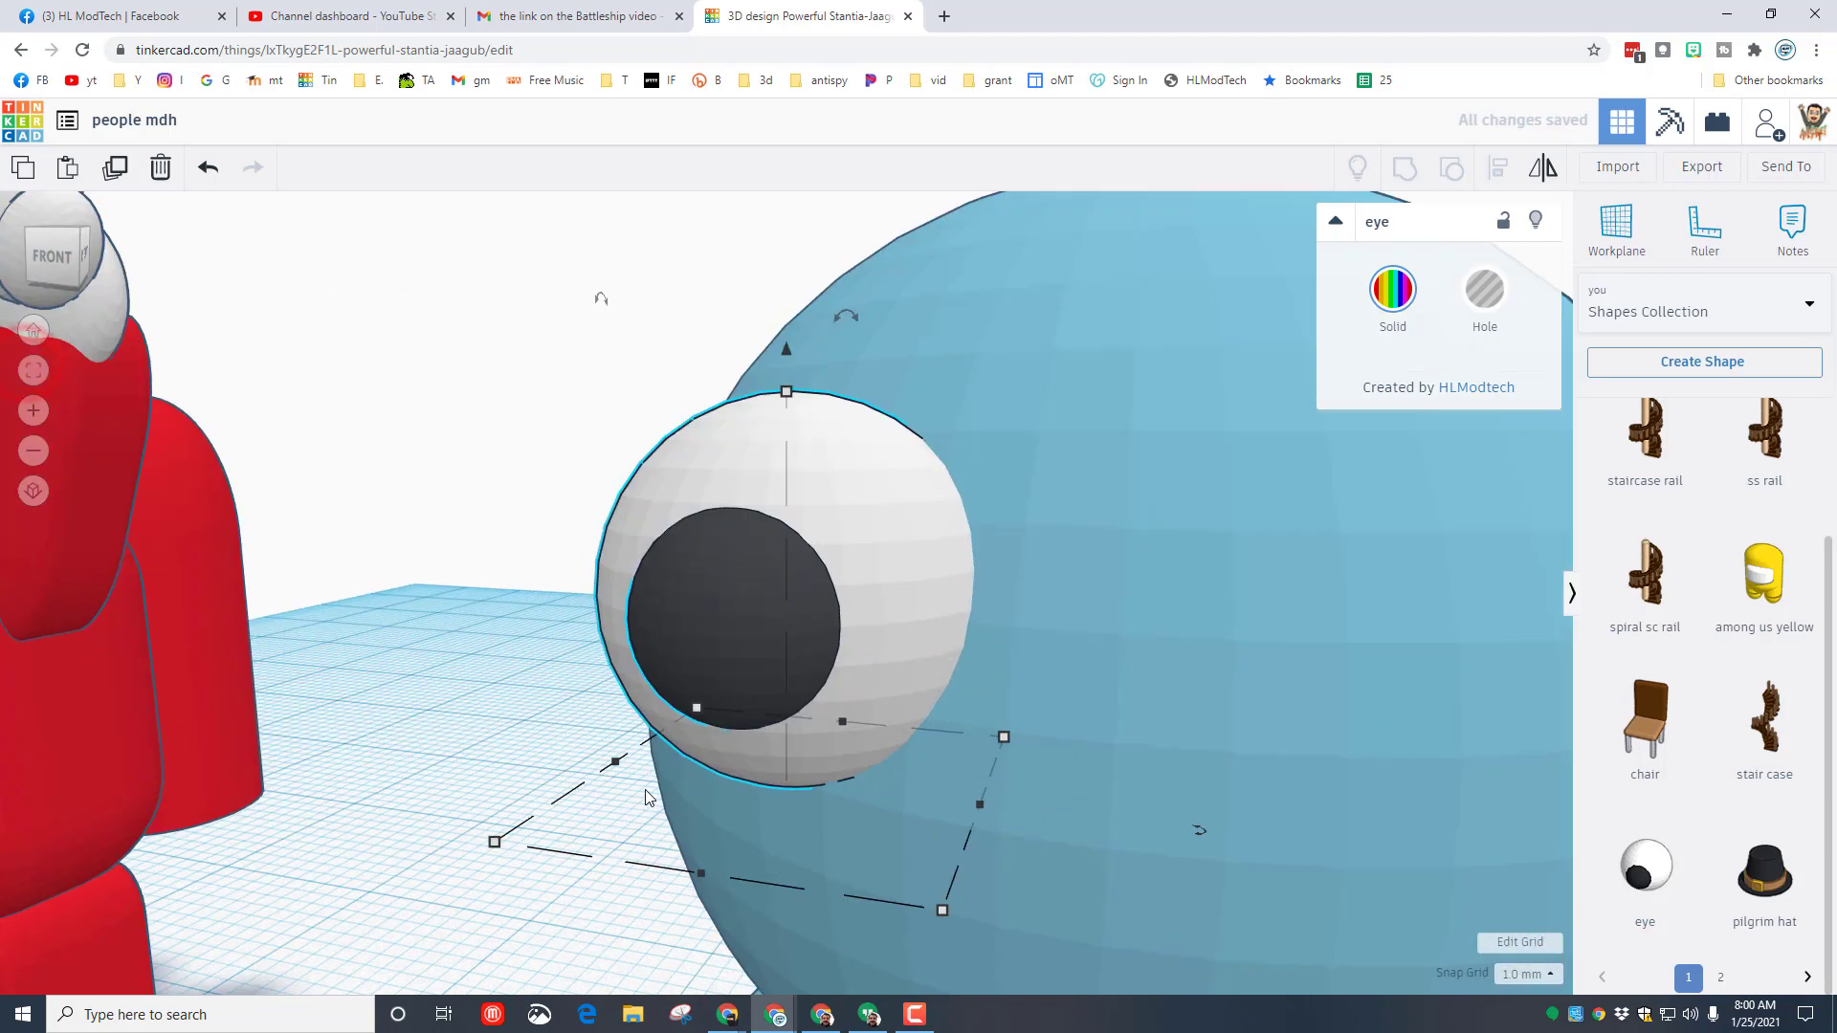
pyautogui.press('Right')
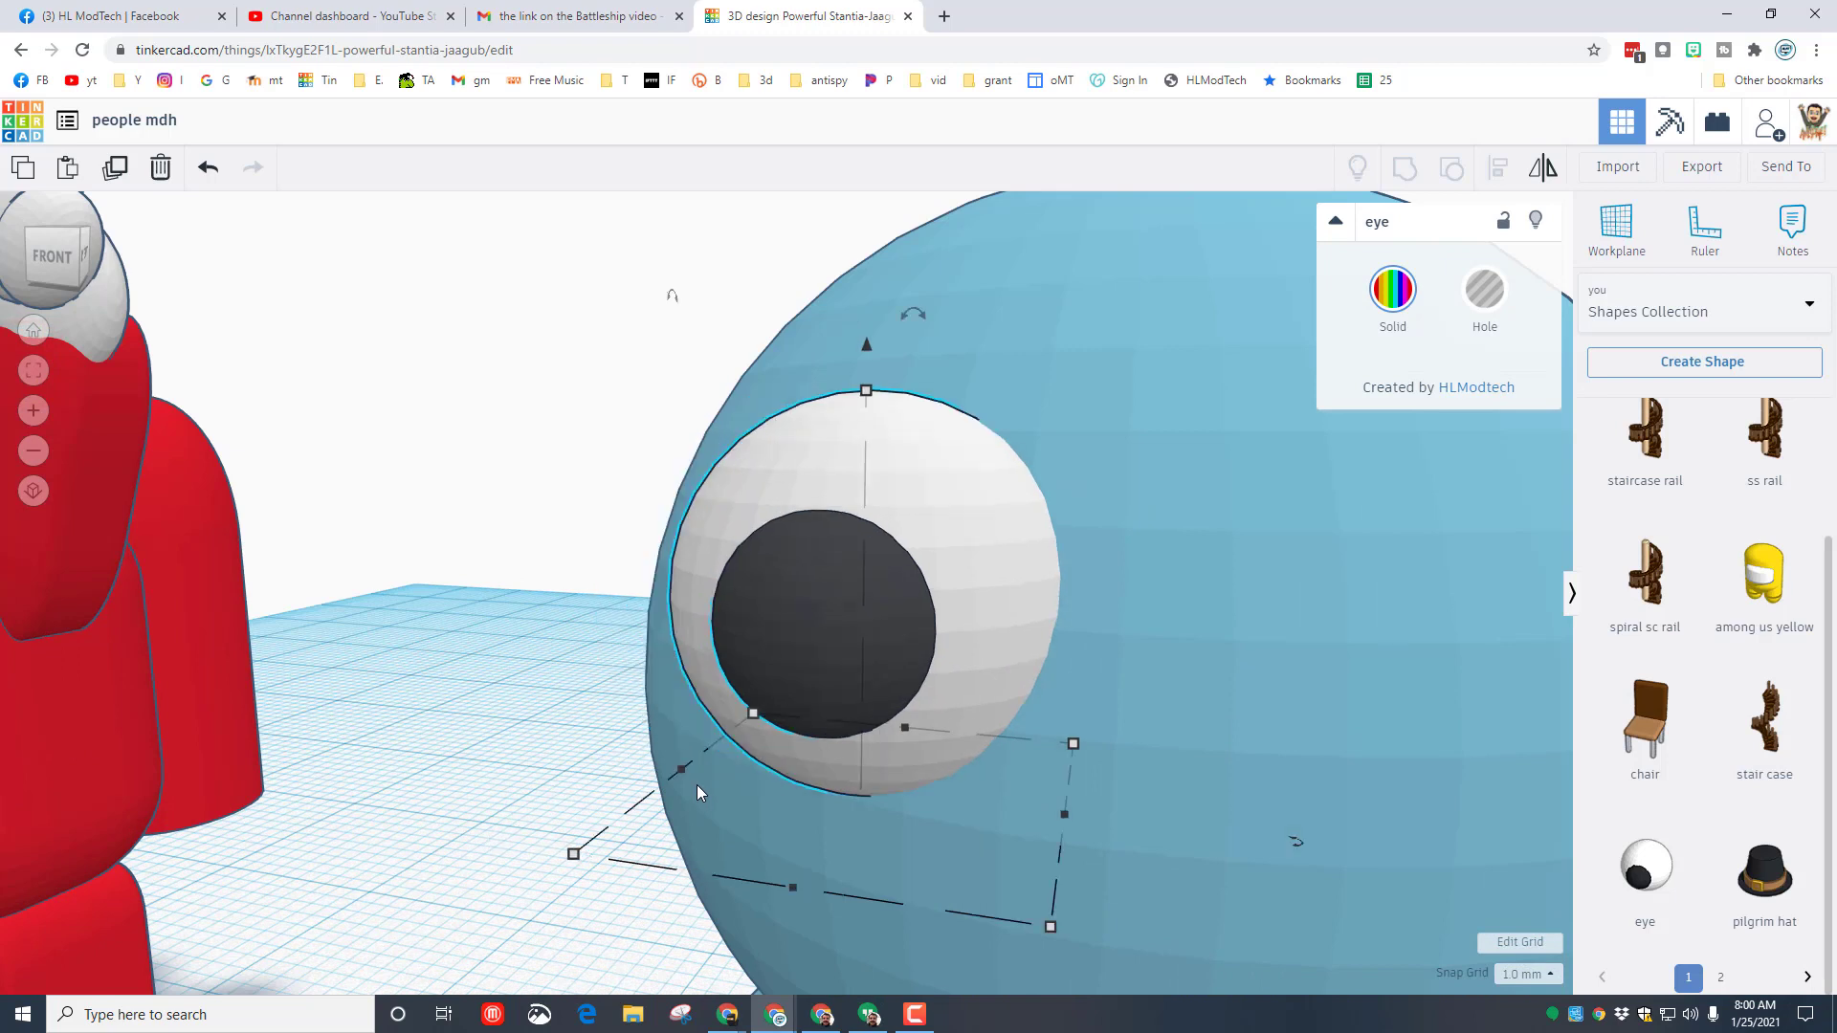
# Nudge the eye deeper into the Blanky's head using a 0.1 mm snap grid, and shrink it proportionally.
pyautogui.click(1530, 981)
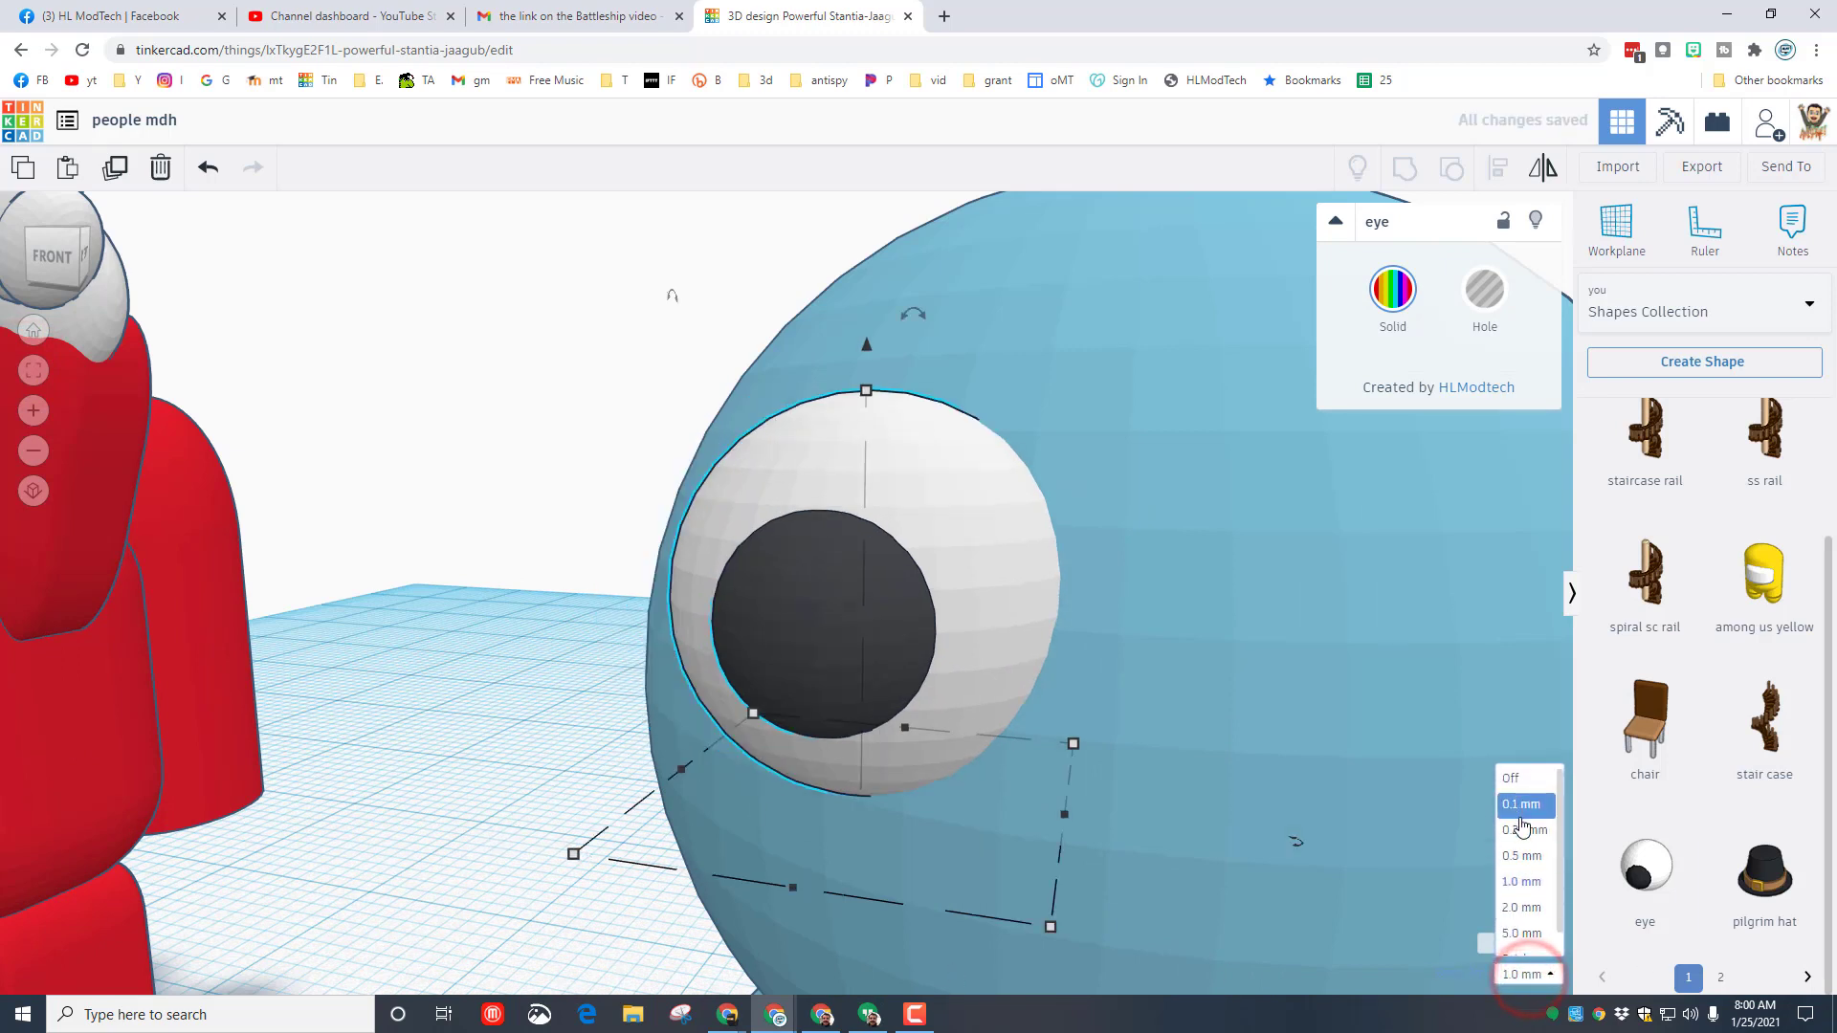
pyautogui.click(1525, 806)
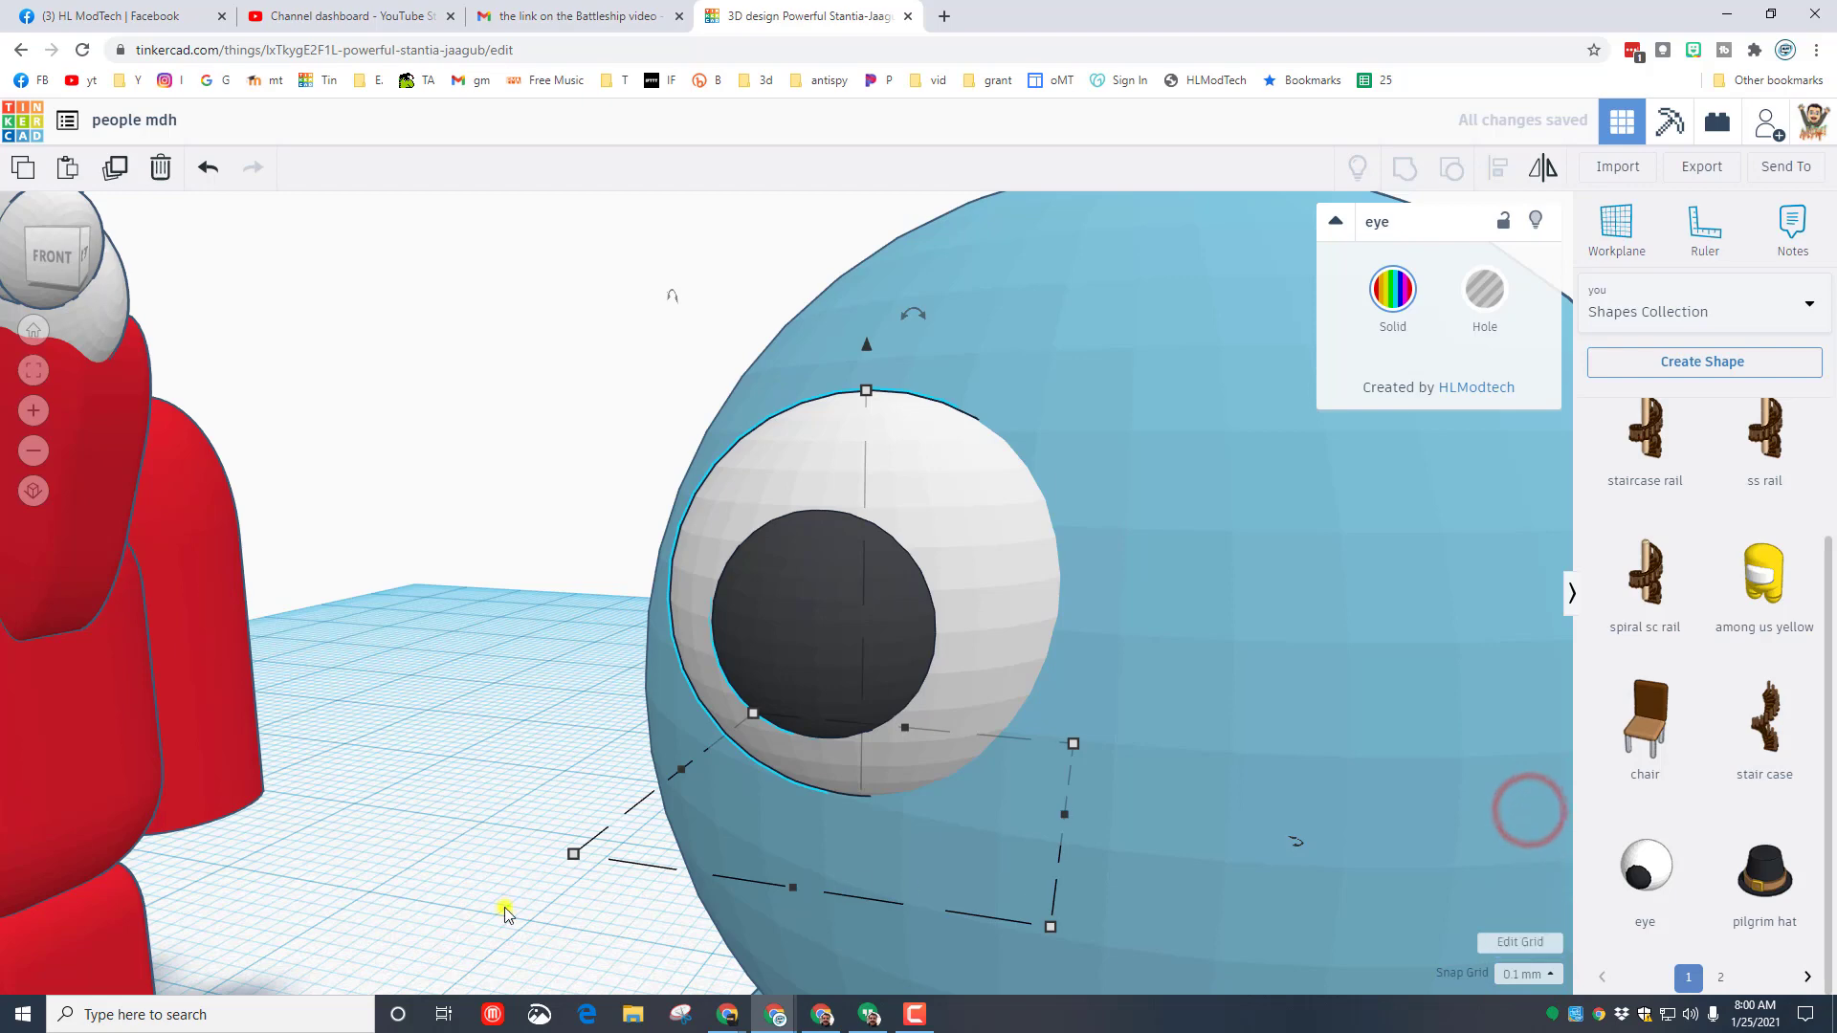
pyautogui.moveTo(503, 907); pyautogui.dragTo(738, 968, button='right')
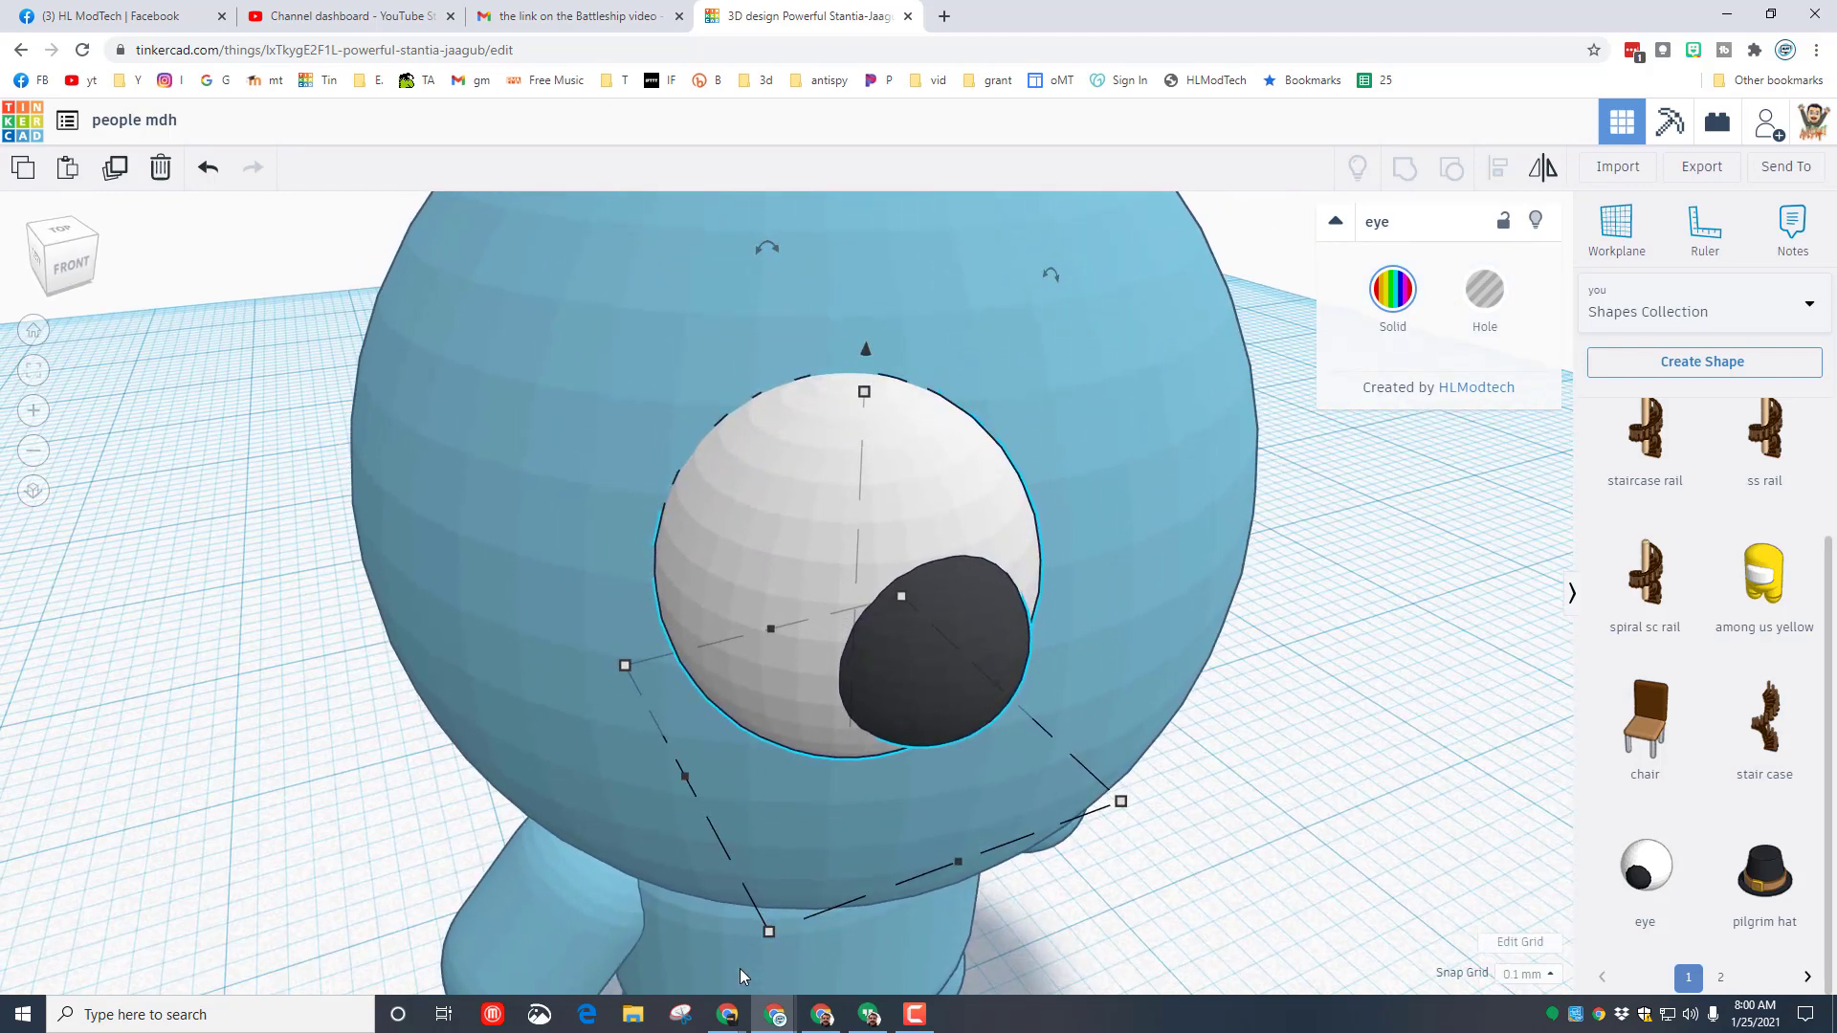
pyautogui.press('Up')
pyautogui.press('Up')
pyautogui.press('Up')
pyautogui.press('Up')
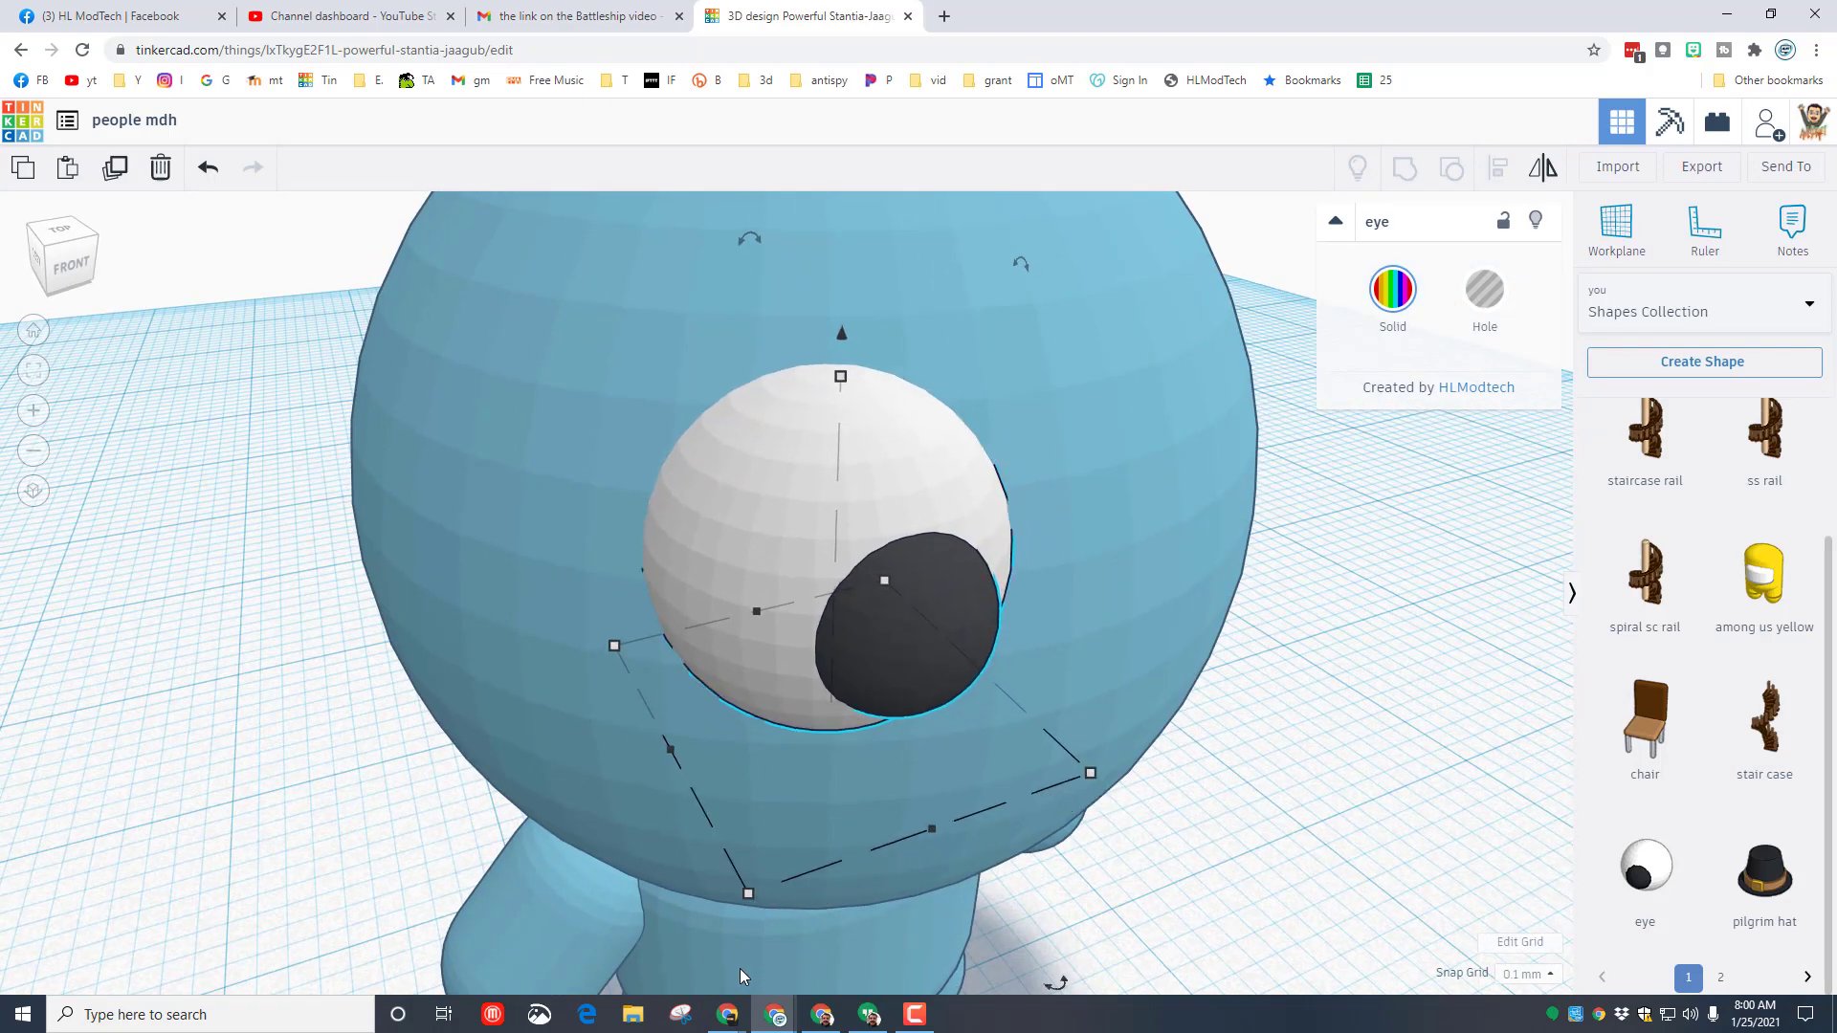
pyautogui.press('Up')
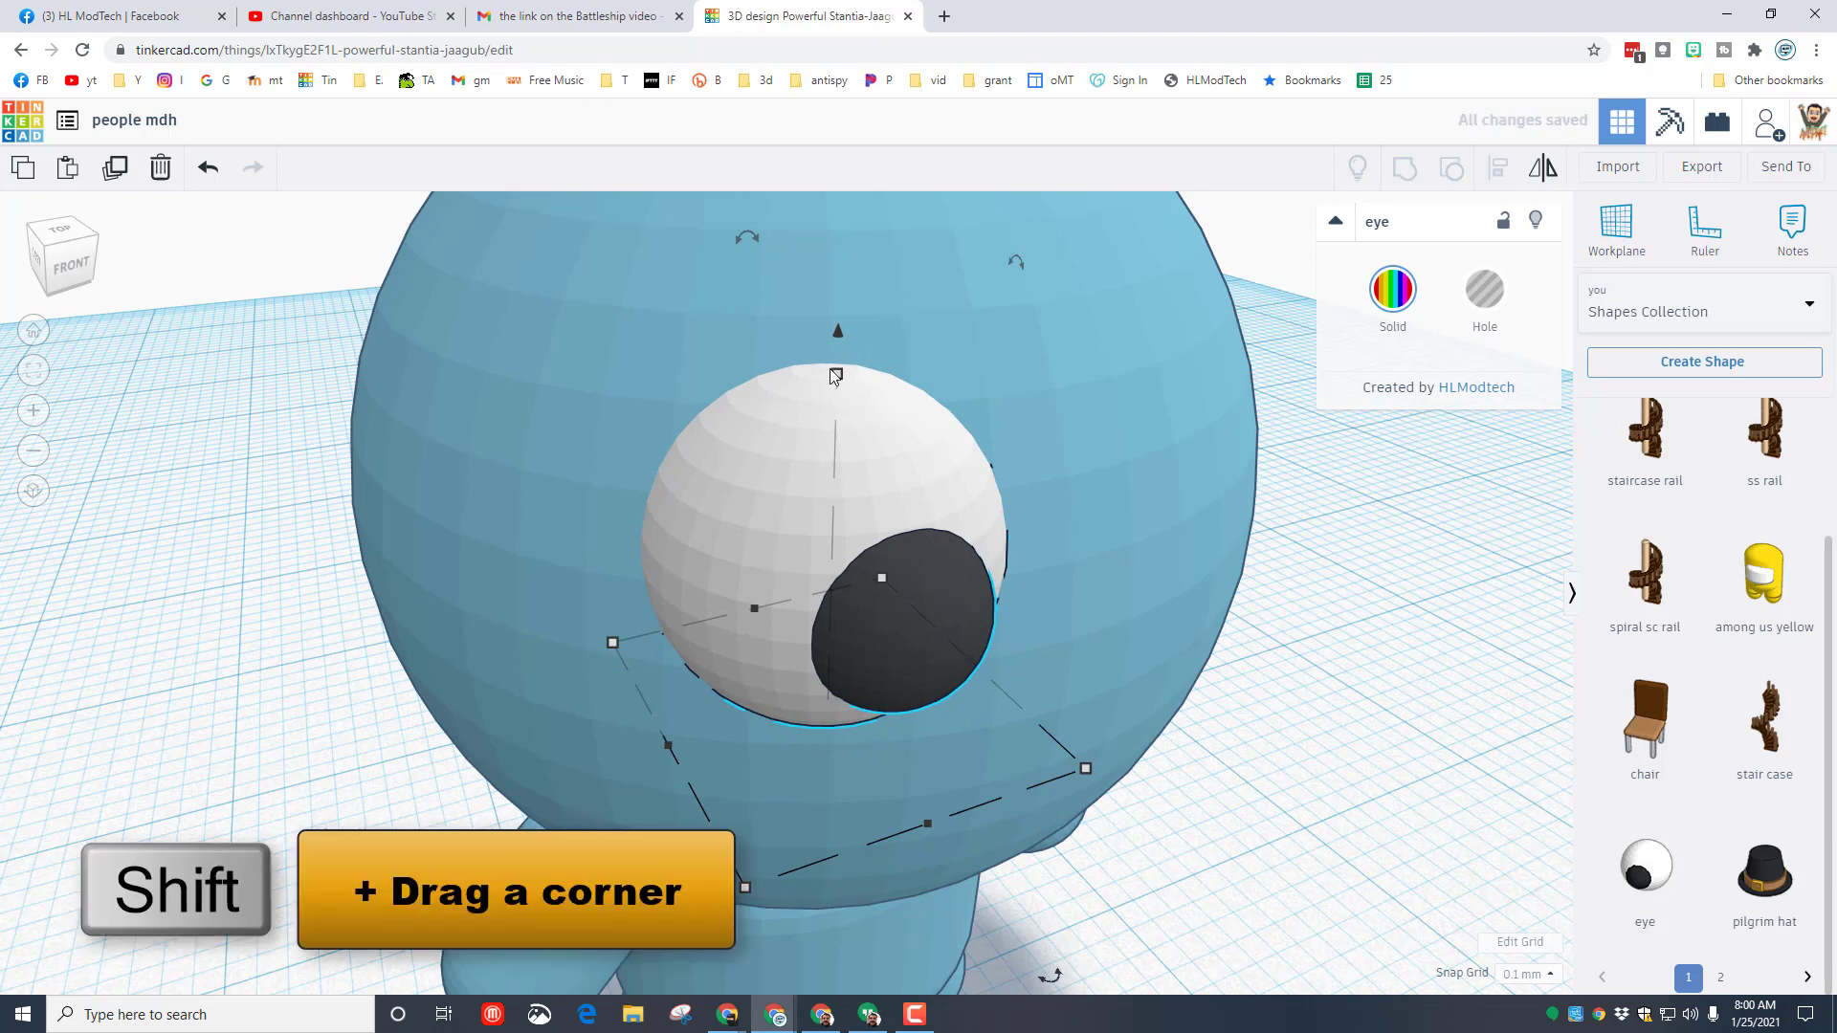
pyautogui.keyDown('shift'); pyautogui.moveTo(836, 373); pyautogui.dragTo(839, 462); pyautogui.keyUp('shift')
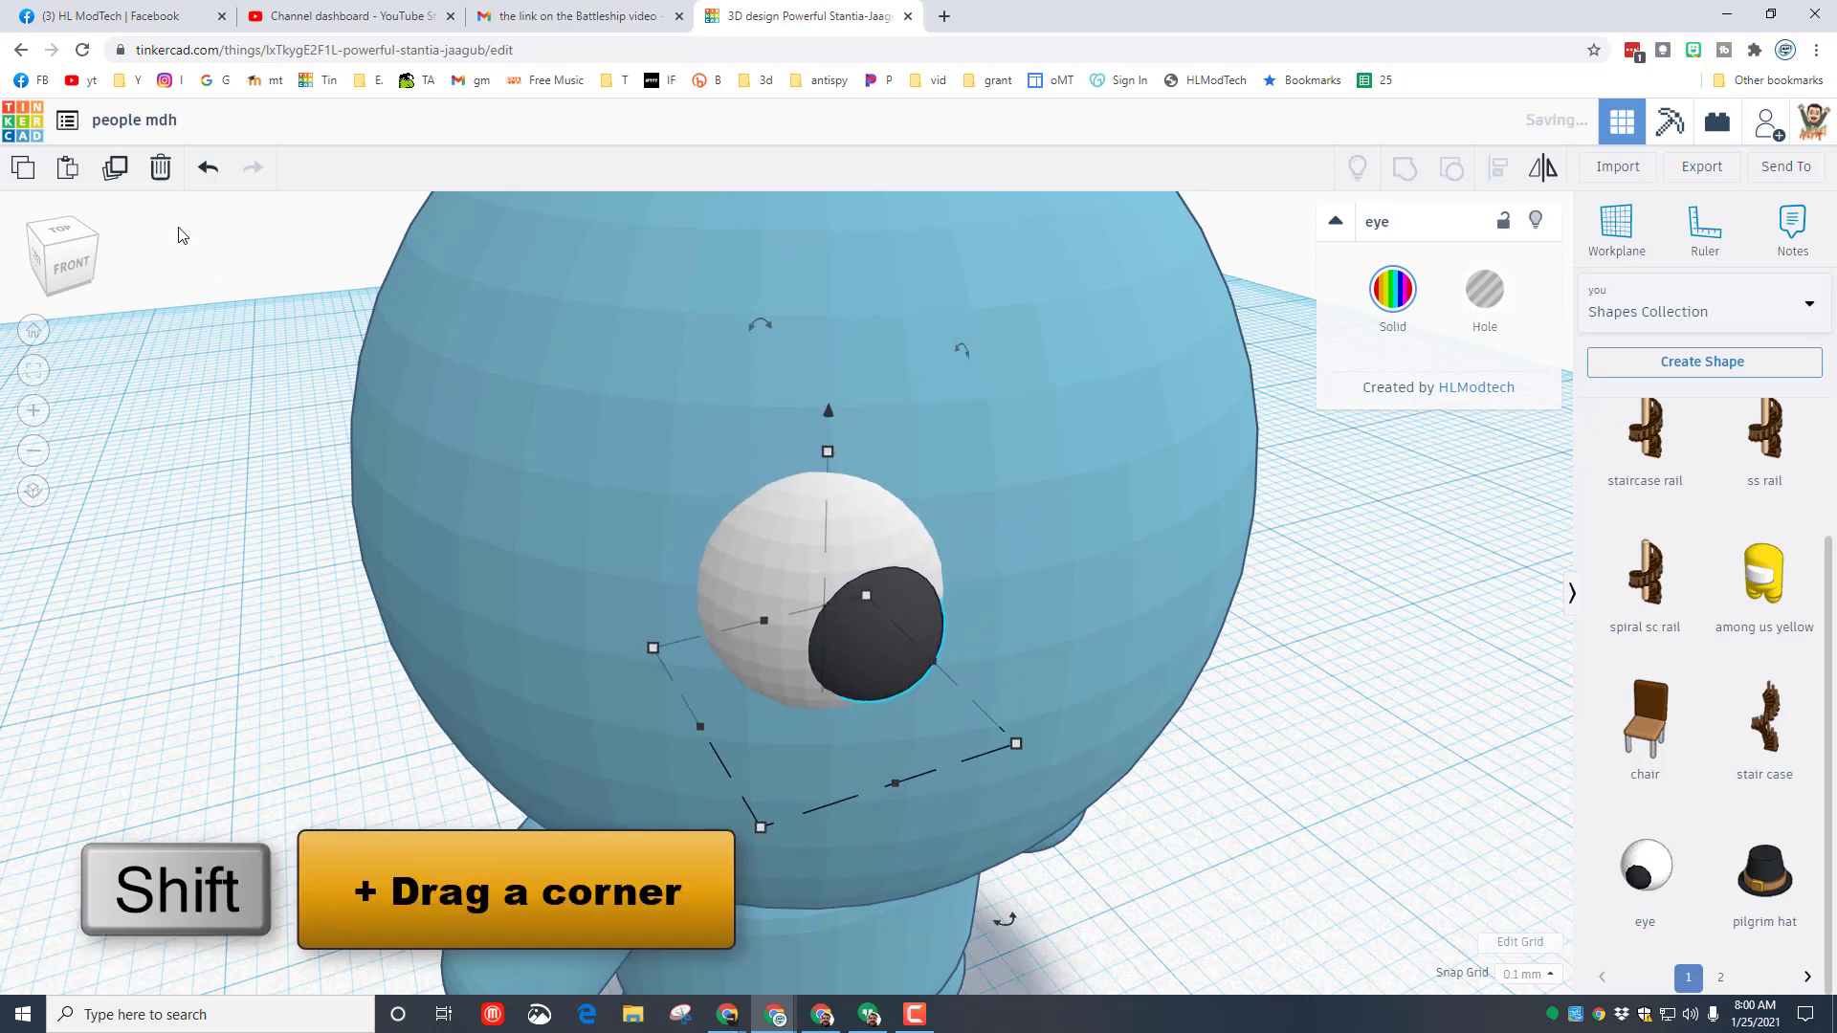
# Duplicate the eye and move the copy across to the other side of the Blanky's face, partly embedded in the head.
pyautogui.click(48, 244)
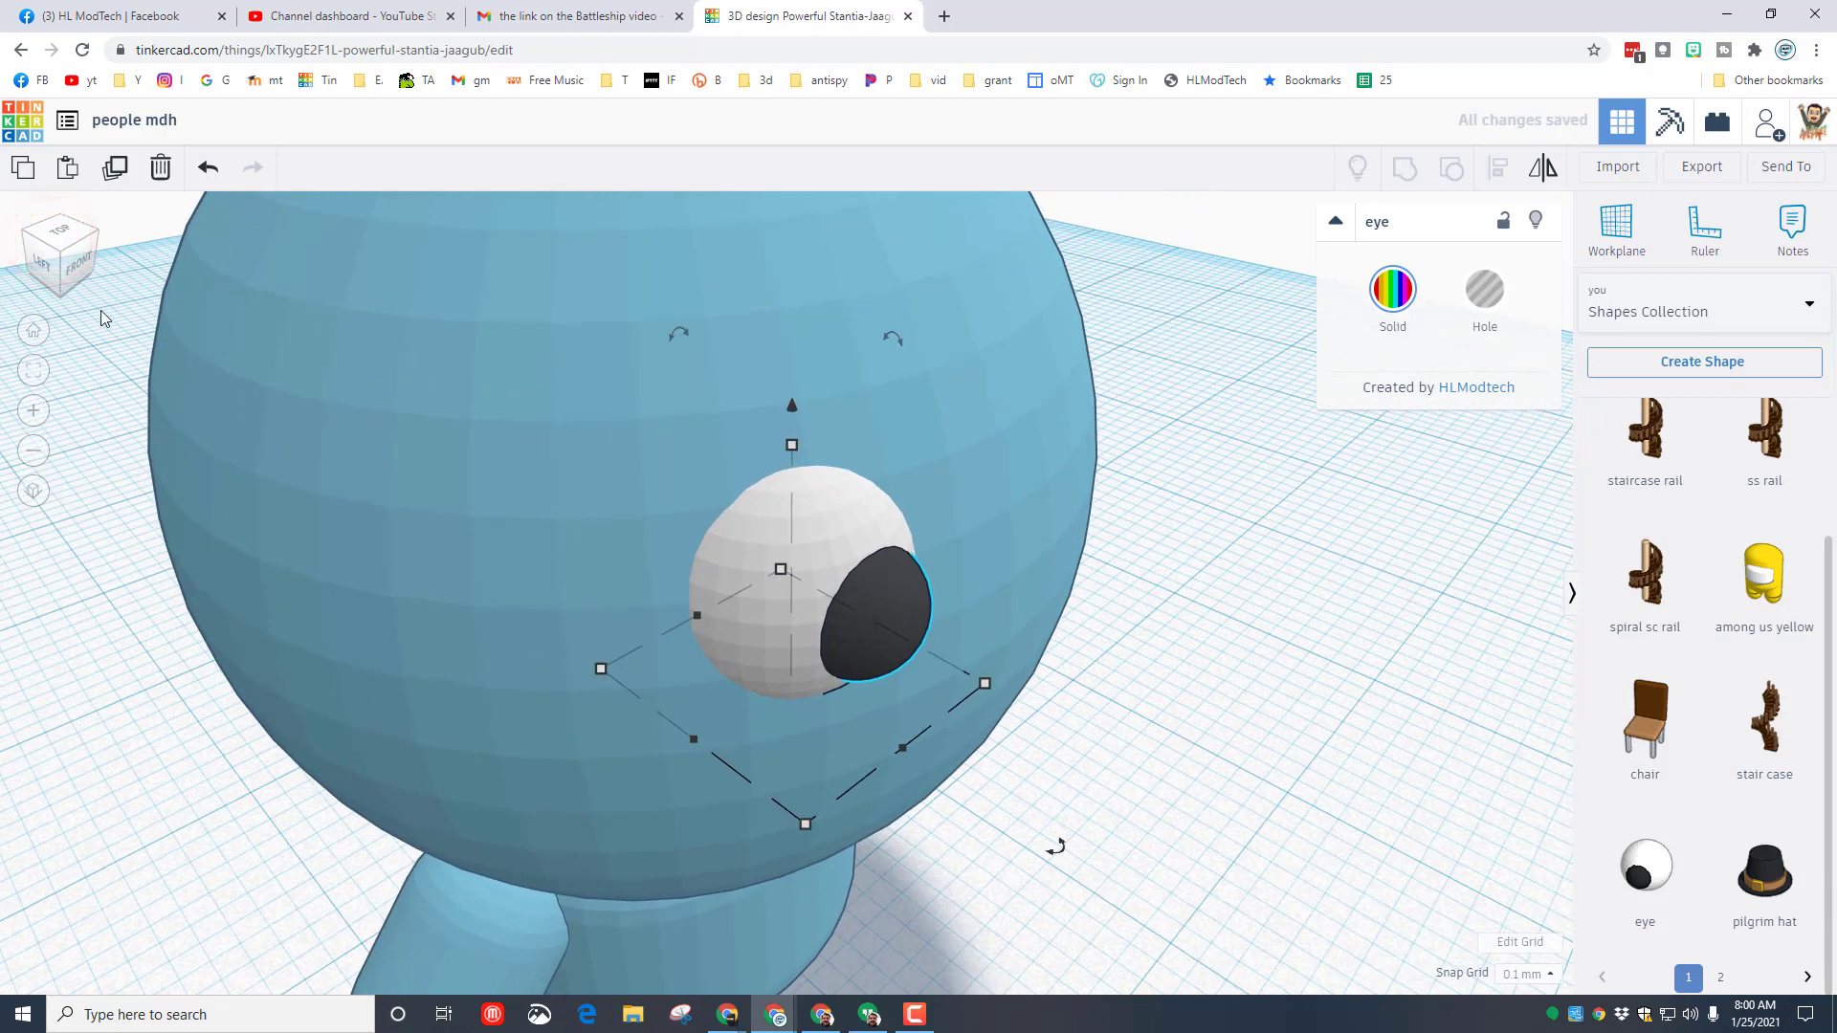
pyautogui.click(99, 235)
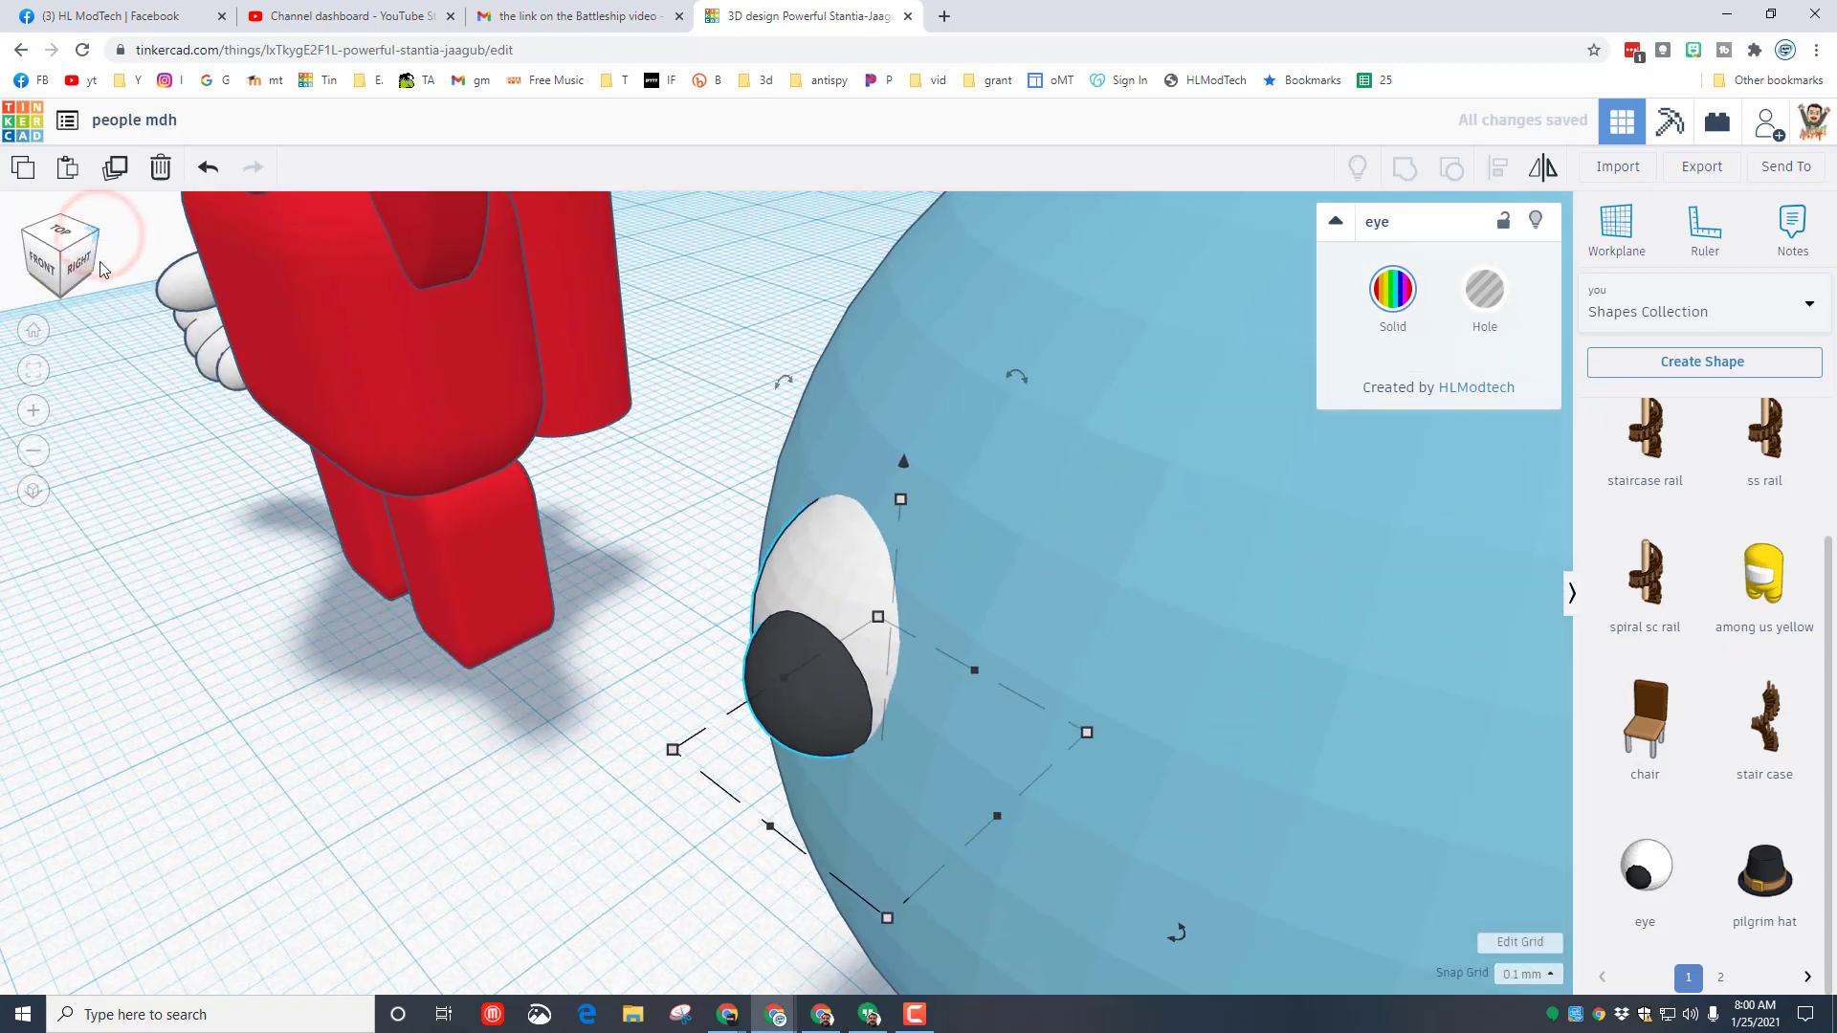
pyautogui.hotkey('ctrl', 'd')
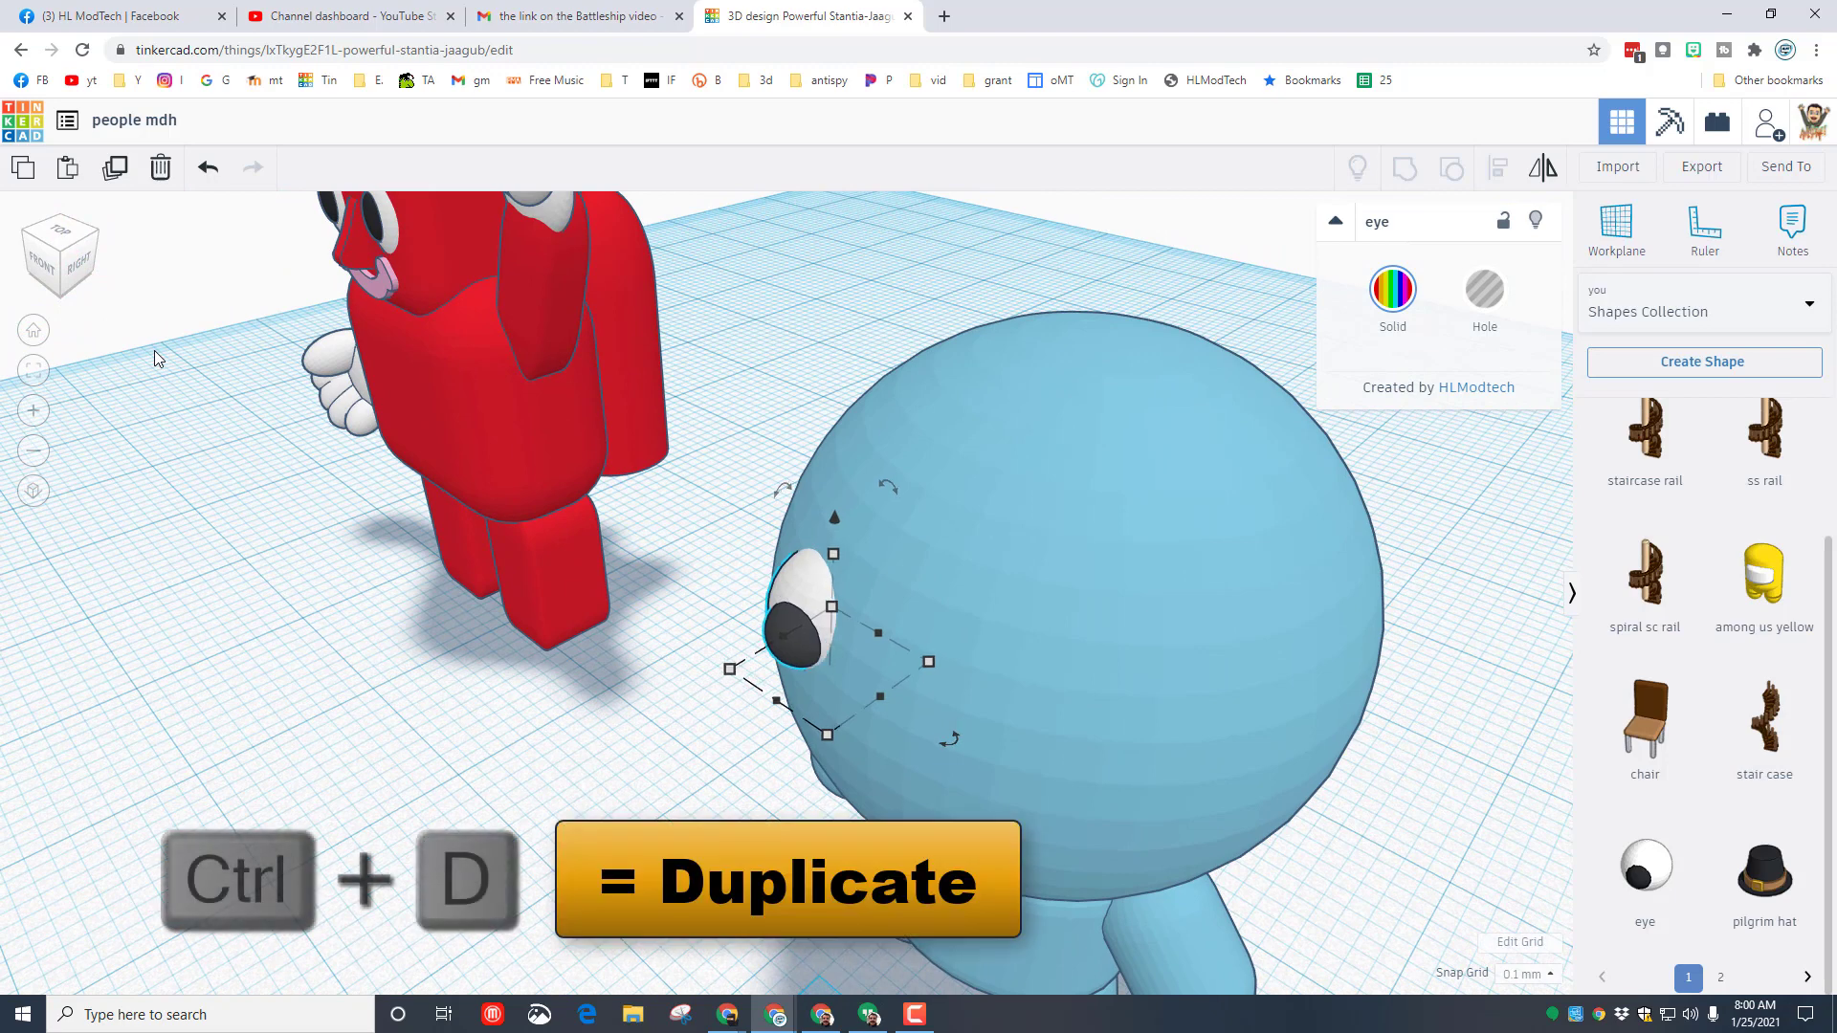
pyautogui.press('Left')
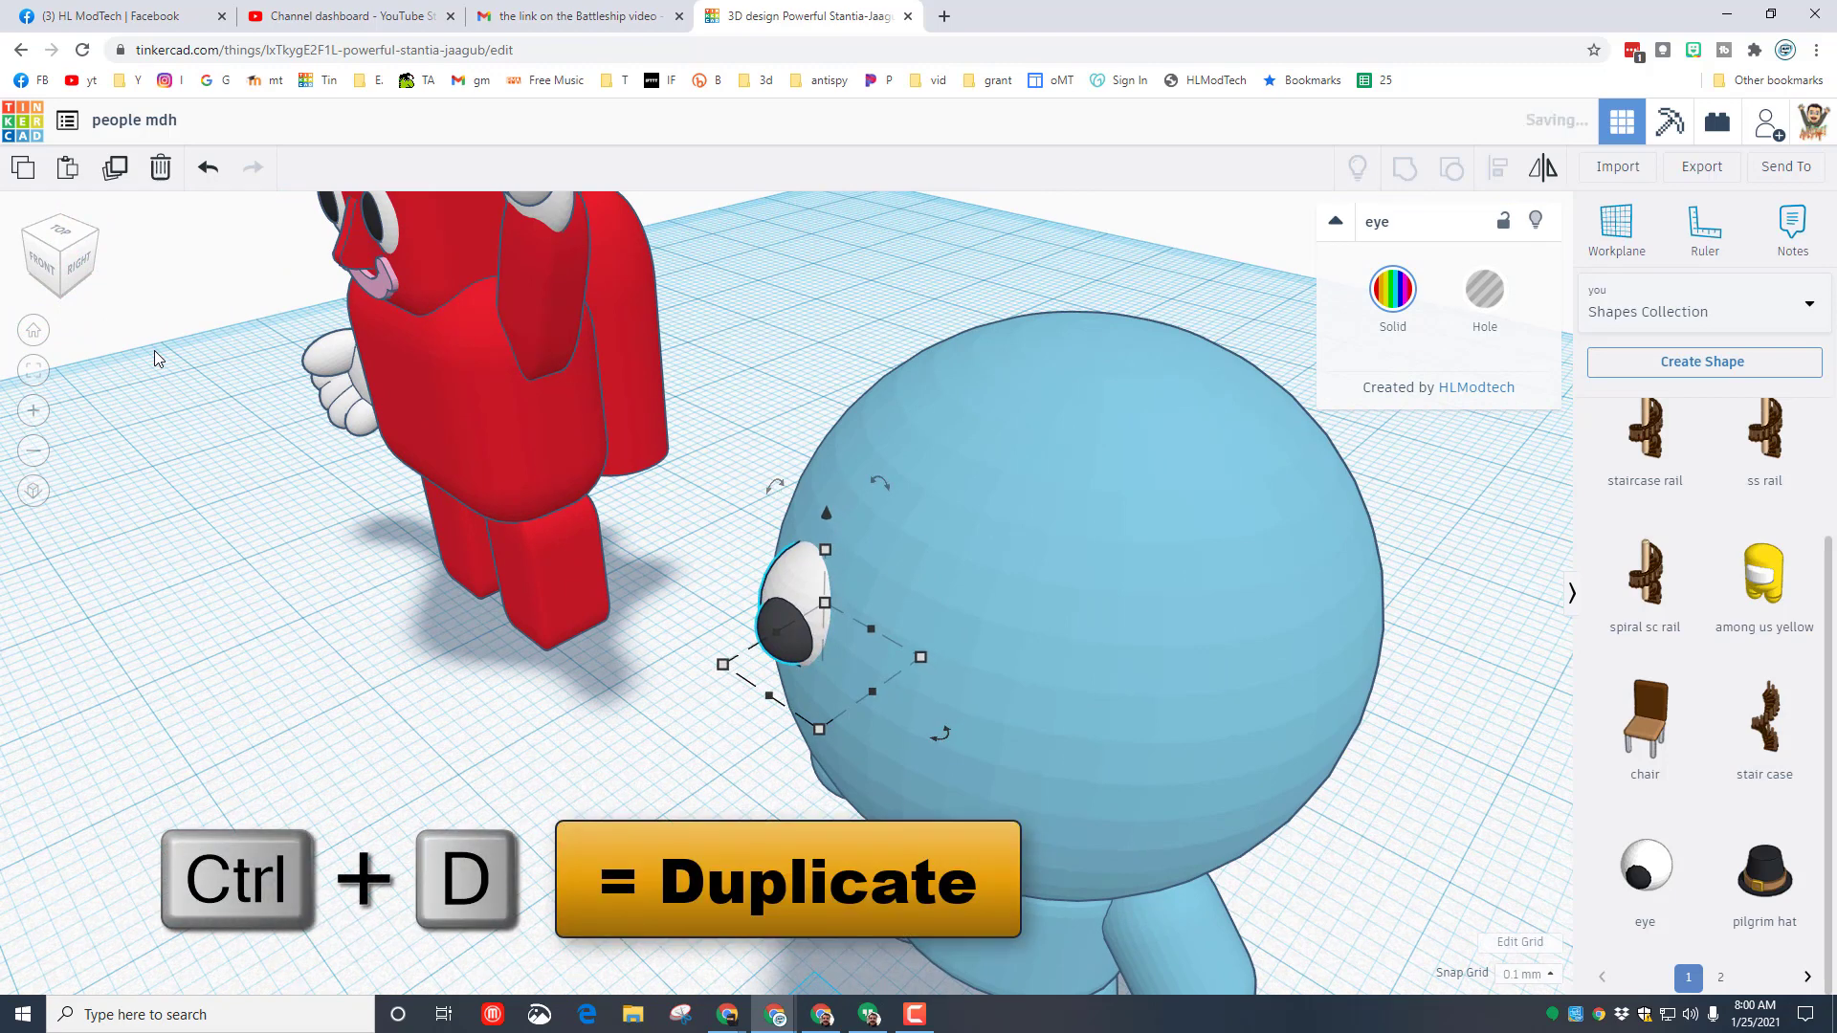
pyautogui.press('Right')
pyautogui.press('Right')
pyautogui.press('Right')
pyautogui.press('Right')
pyautogui.press('Right')
pyautogui.press('Right')
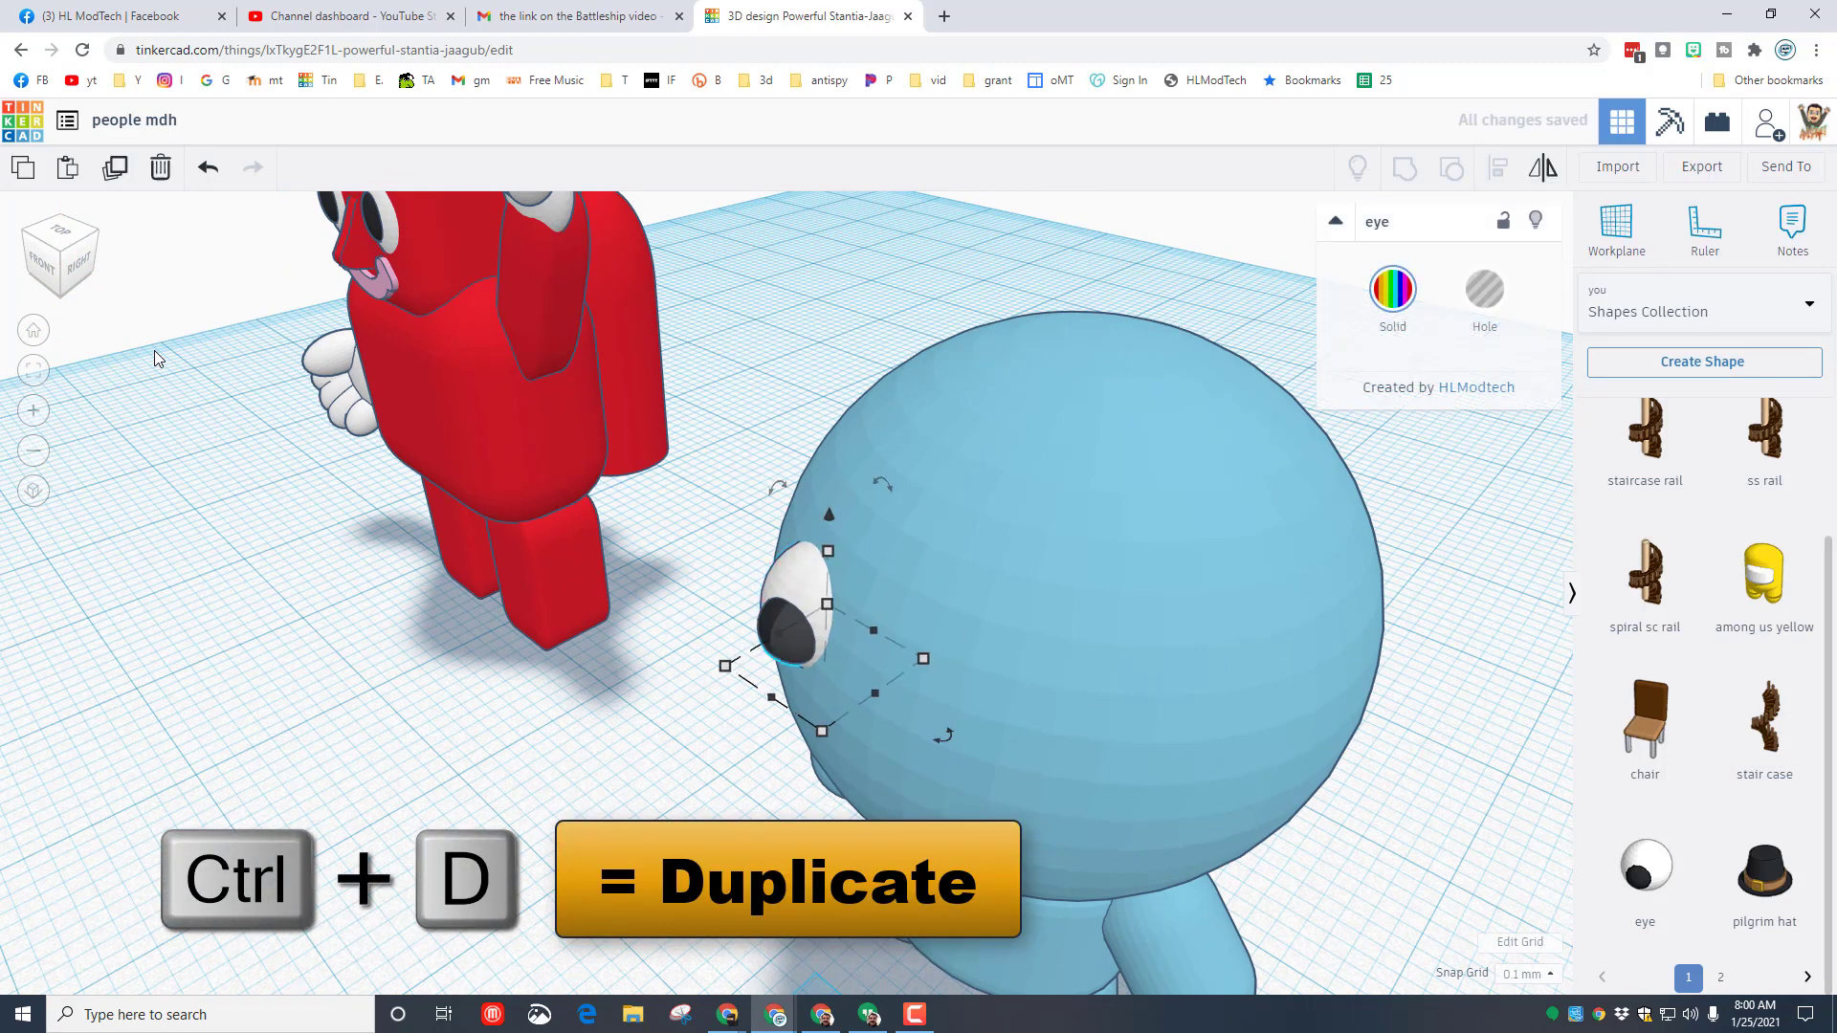
pyautogui.press('Right')
pyautogui.press('Right')
pyautogui.press('Right')
pyautogui.press('Right')
pyautogui.press('Right')
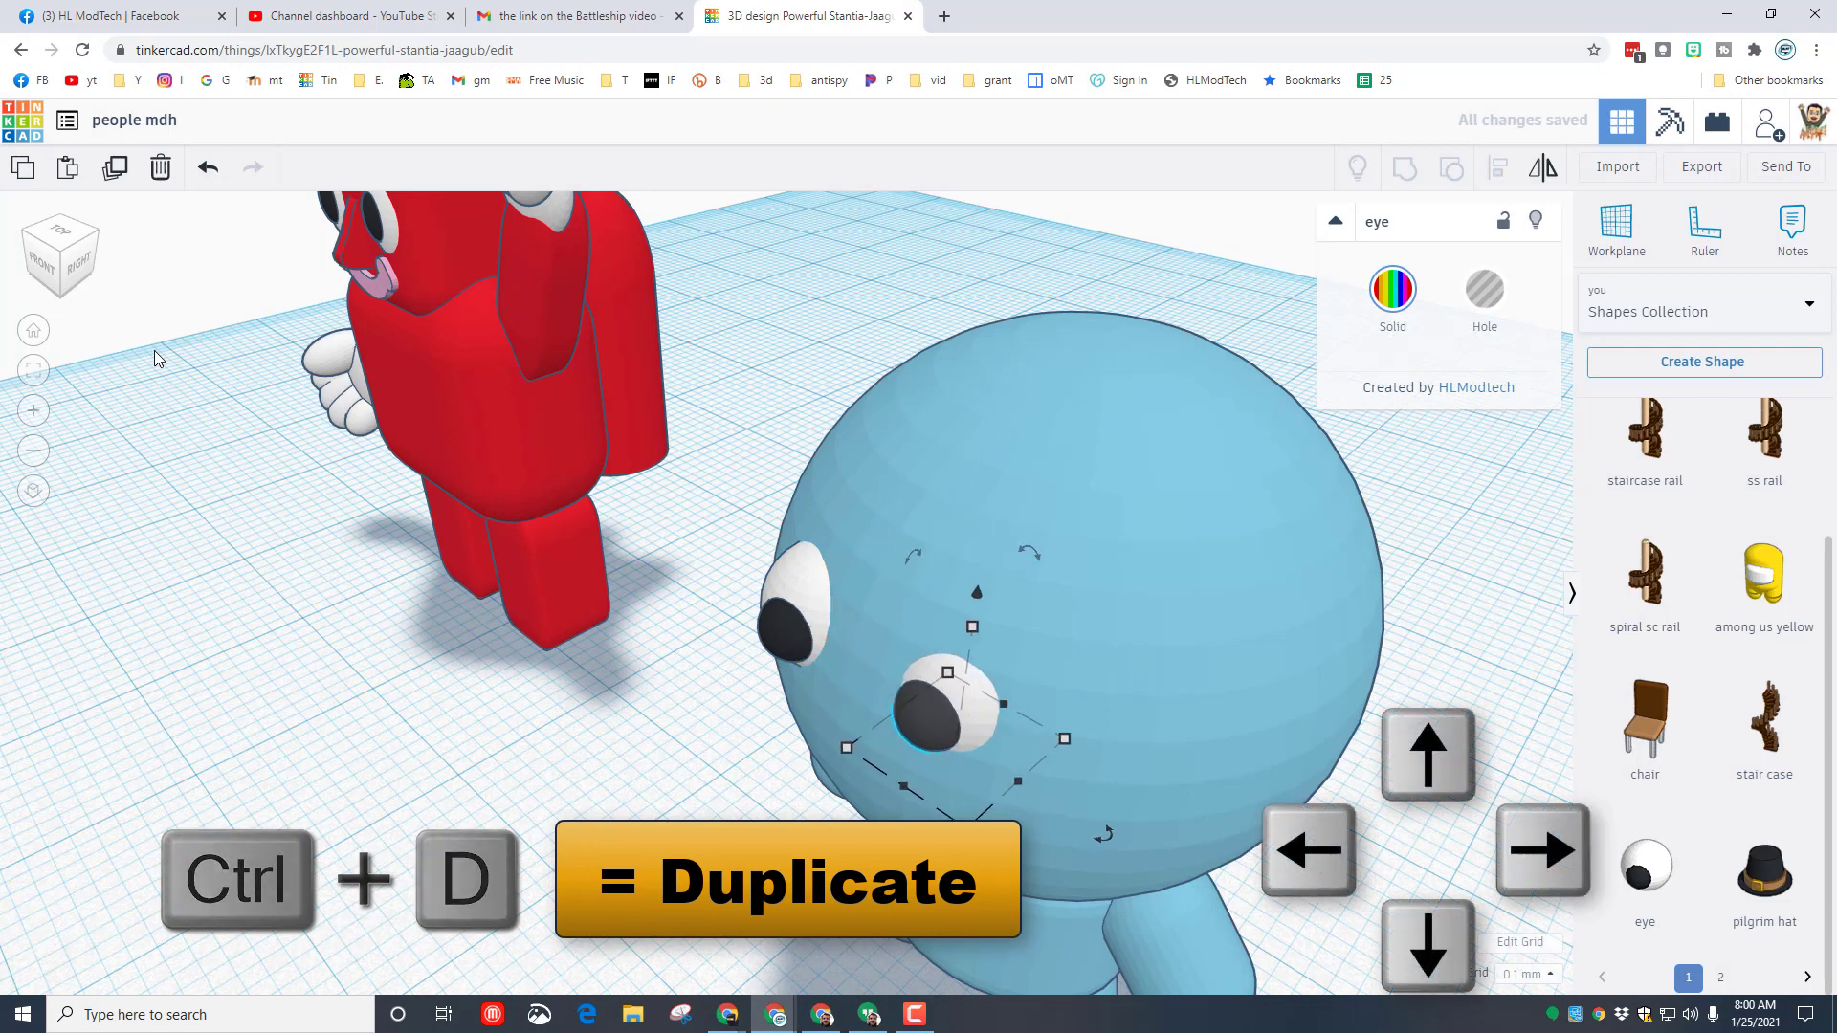
pyautogui.press('Left')
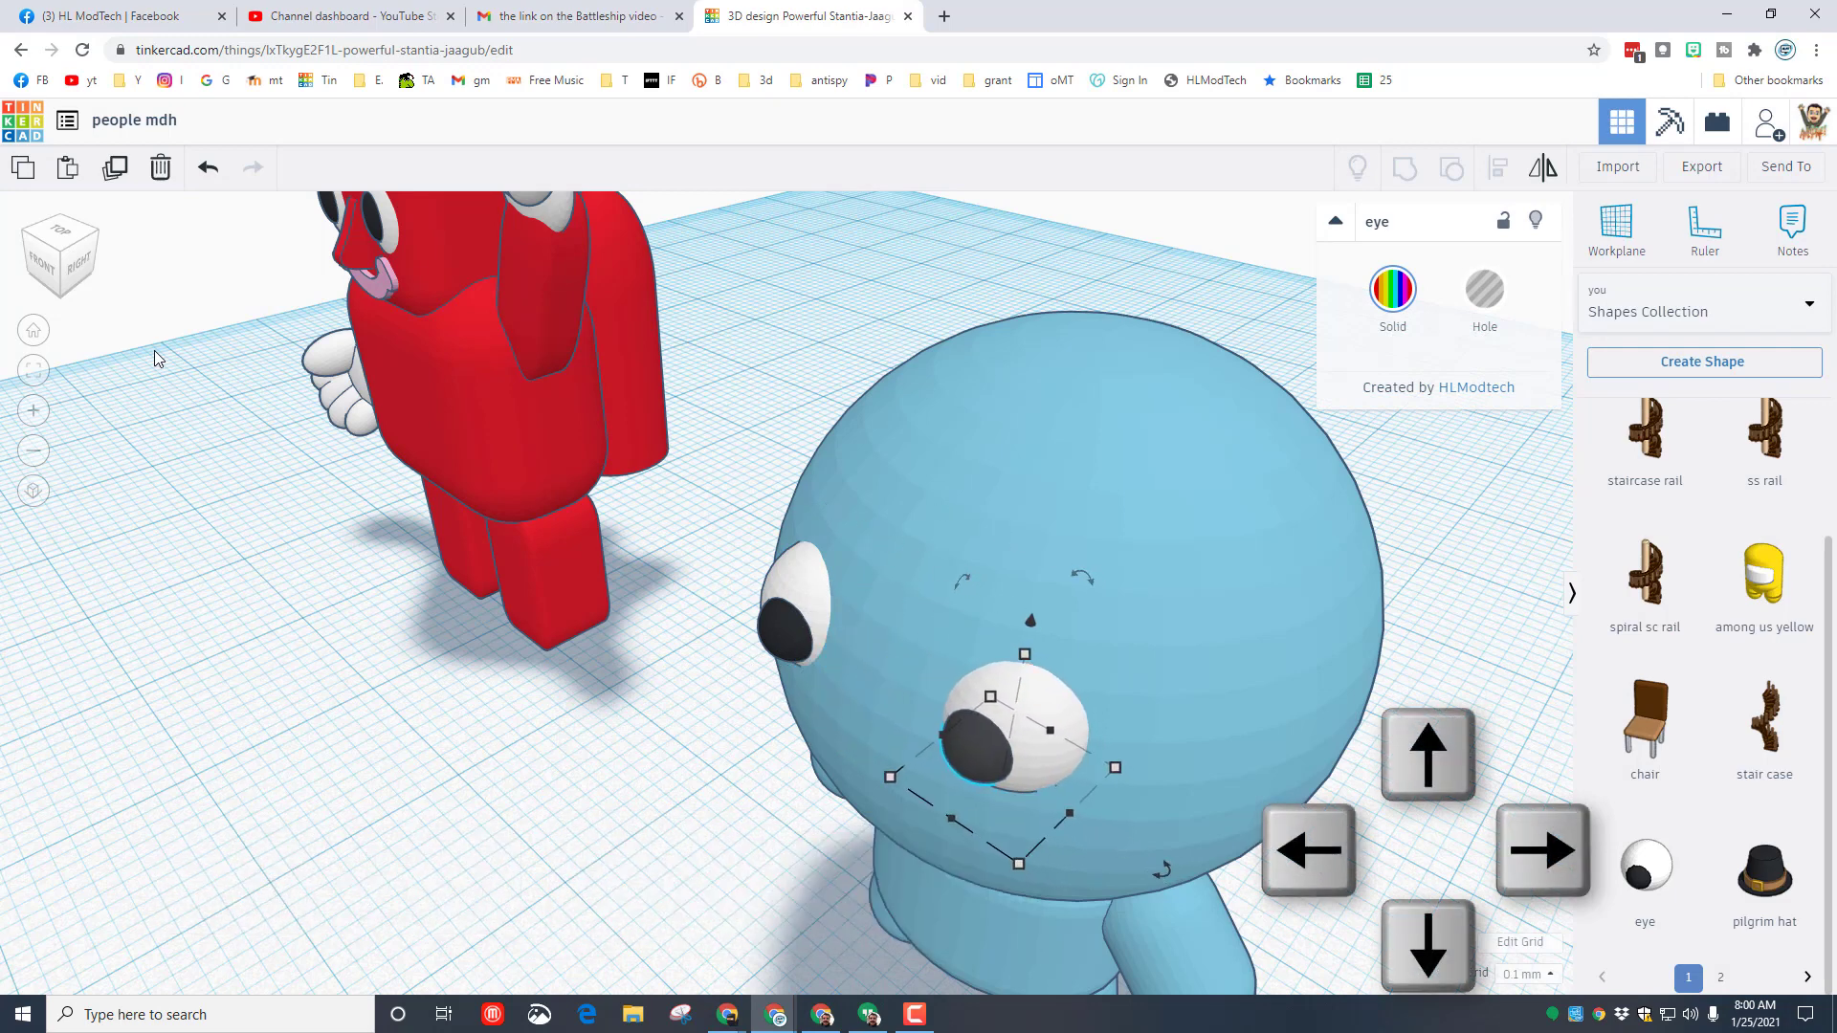
# Rotate the copied eye so its pupil faces more forward, and turn and tilt the original eye so its pupil looks outward.
pyautogui.moveTo(524, 751); pyautogui.dragTo(660, 789, button='right')
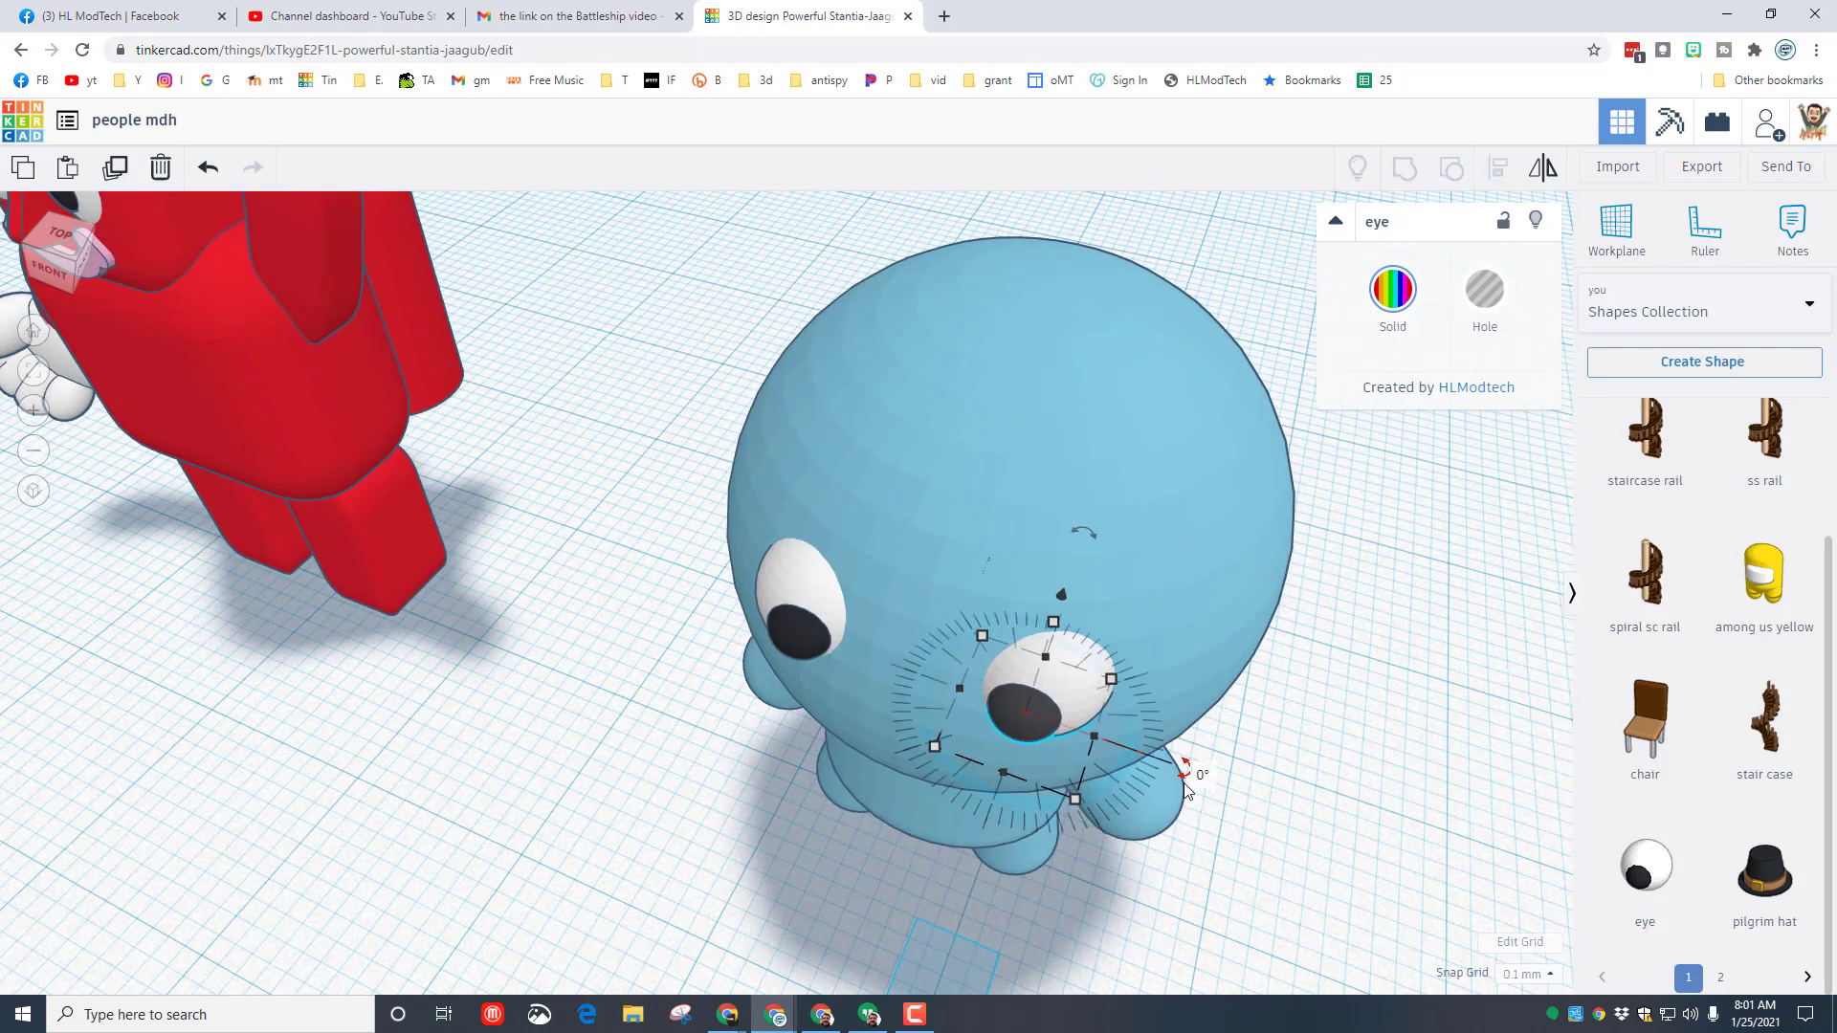
pyautogui.moveTo(1187, 790); pyautogui.dragTo(1282, 771)
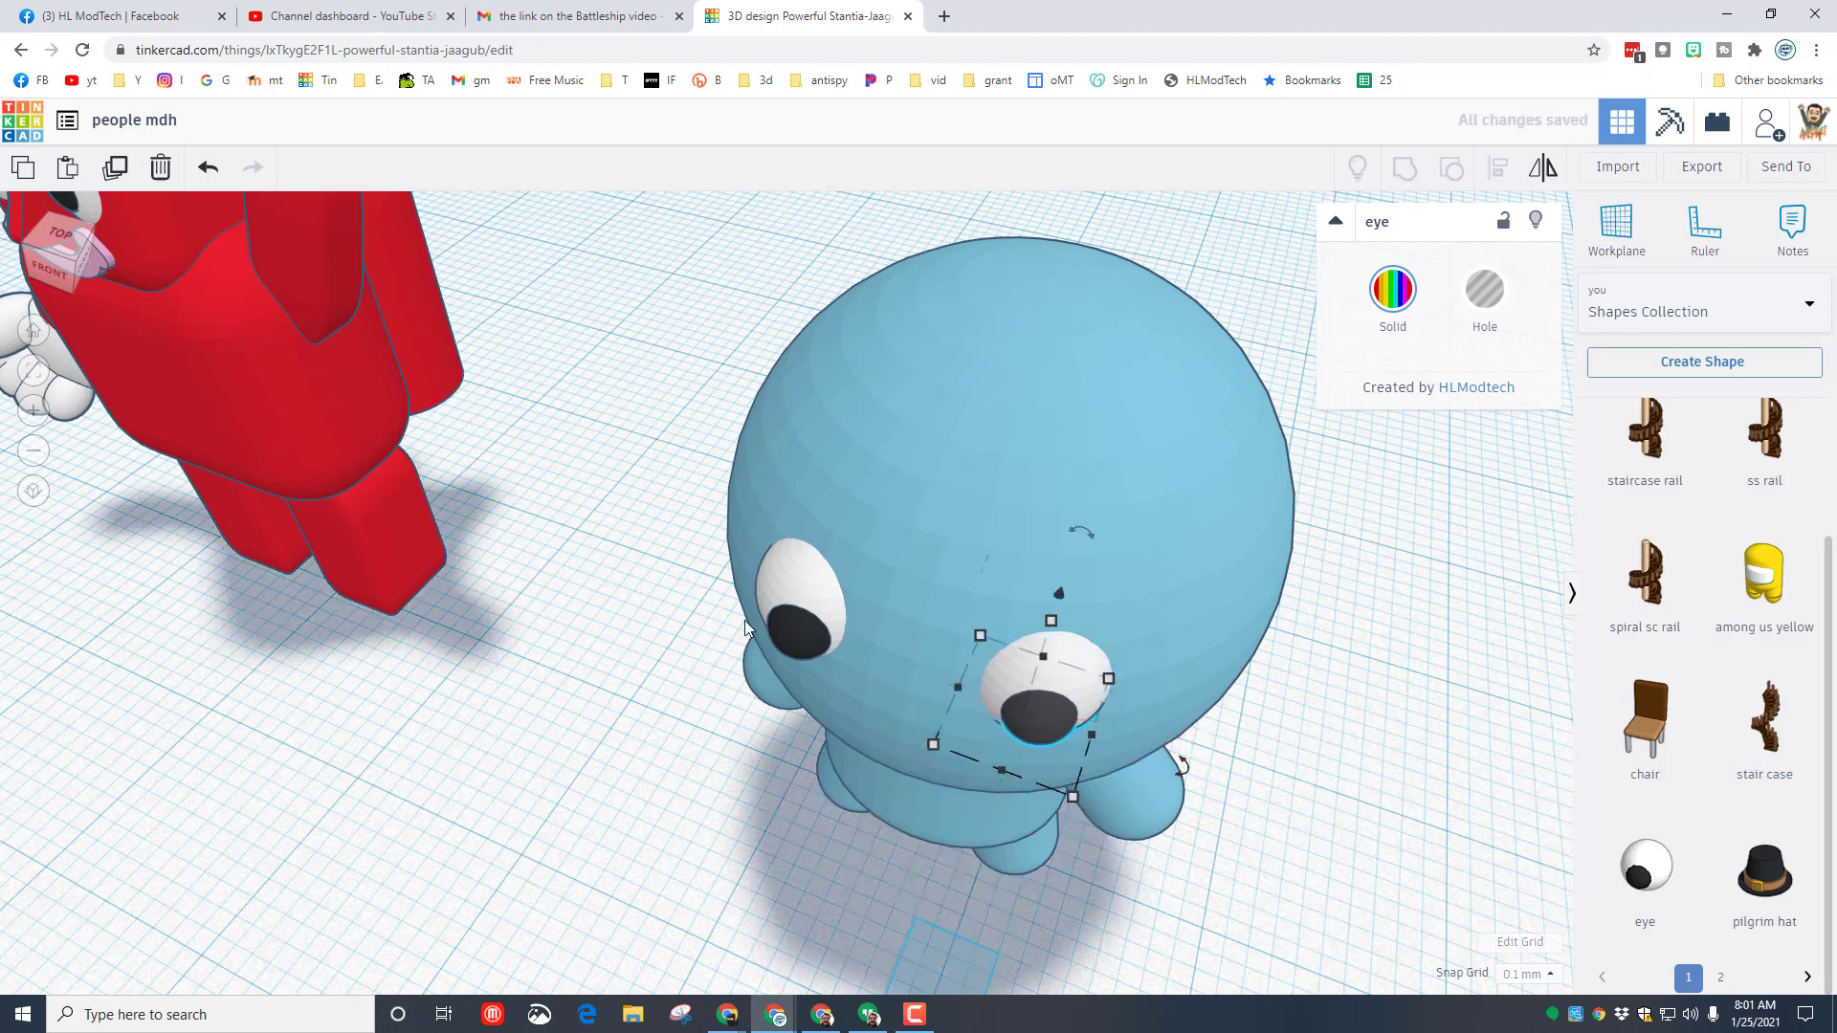
pyautogui.click(784, 614)
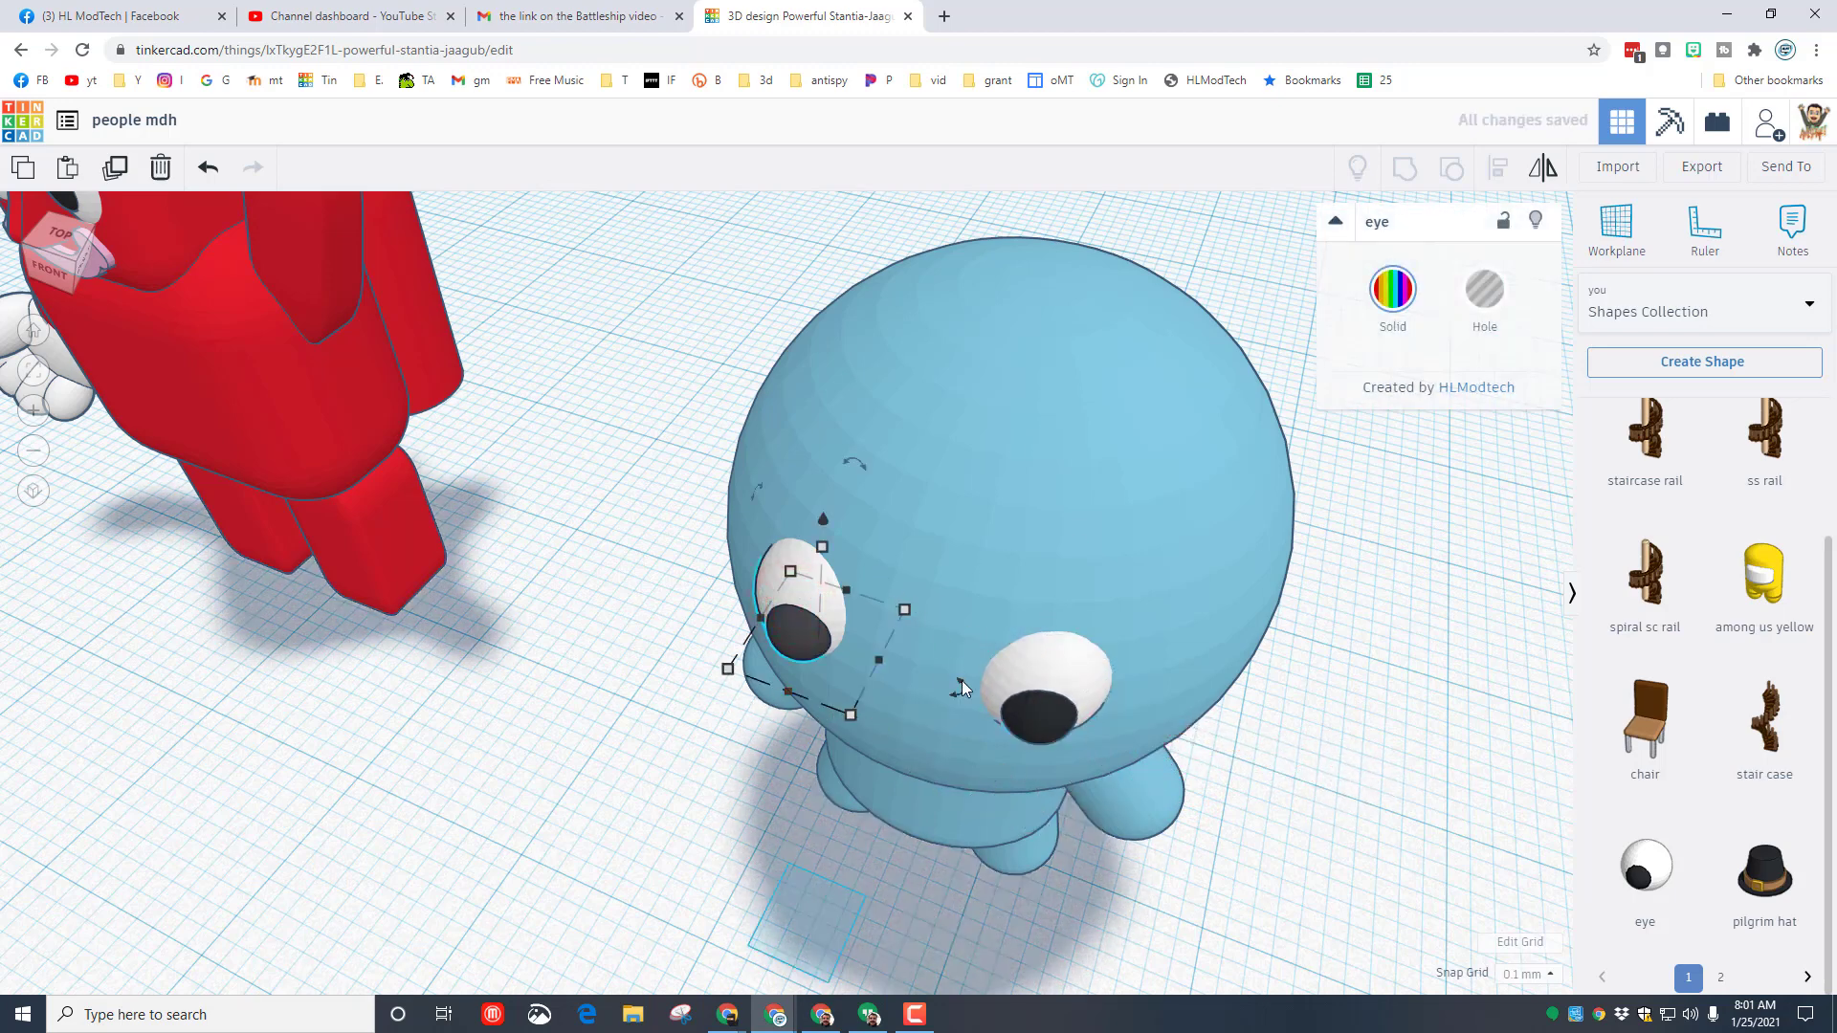
pyautogui.moveTo(961, 687); pyautogui.dragTo(932, 761)
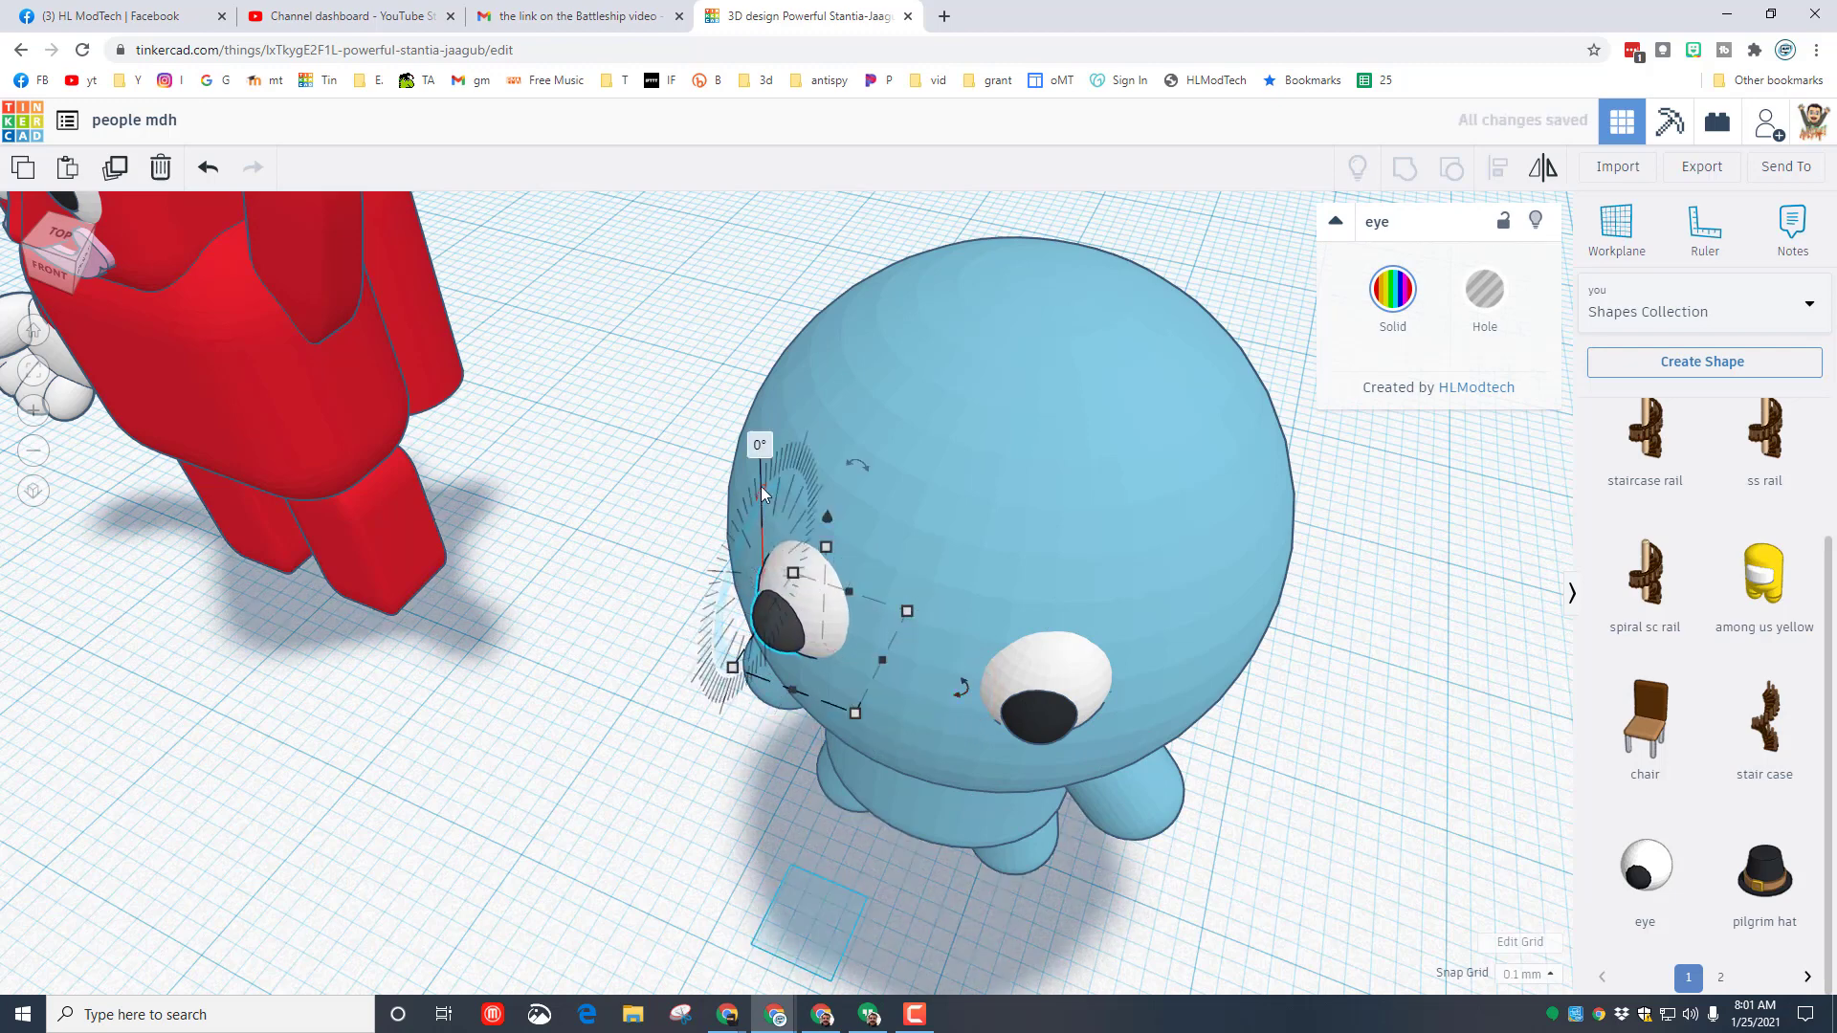
pyautogui.moveTo(762, 488)
pyautogui.mouseDown()
pyautogui.moveTo(792, 451)
pyautogui.moveTo(771, 373)
pyautogui.mouseUp()
pyautogui.click(610, 810)
pyautogui.moveTo(582, 830); pyautogui.dragTo(643, 763, button='right')
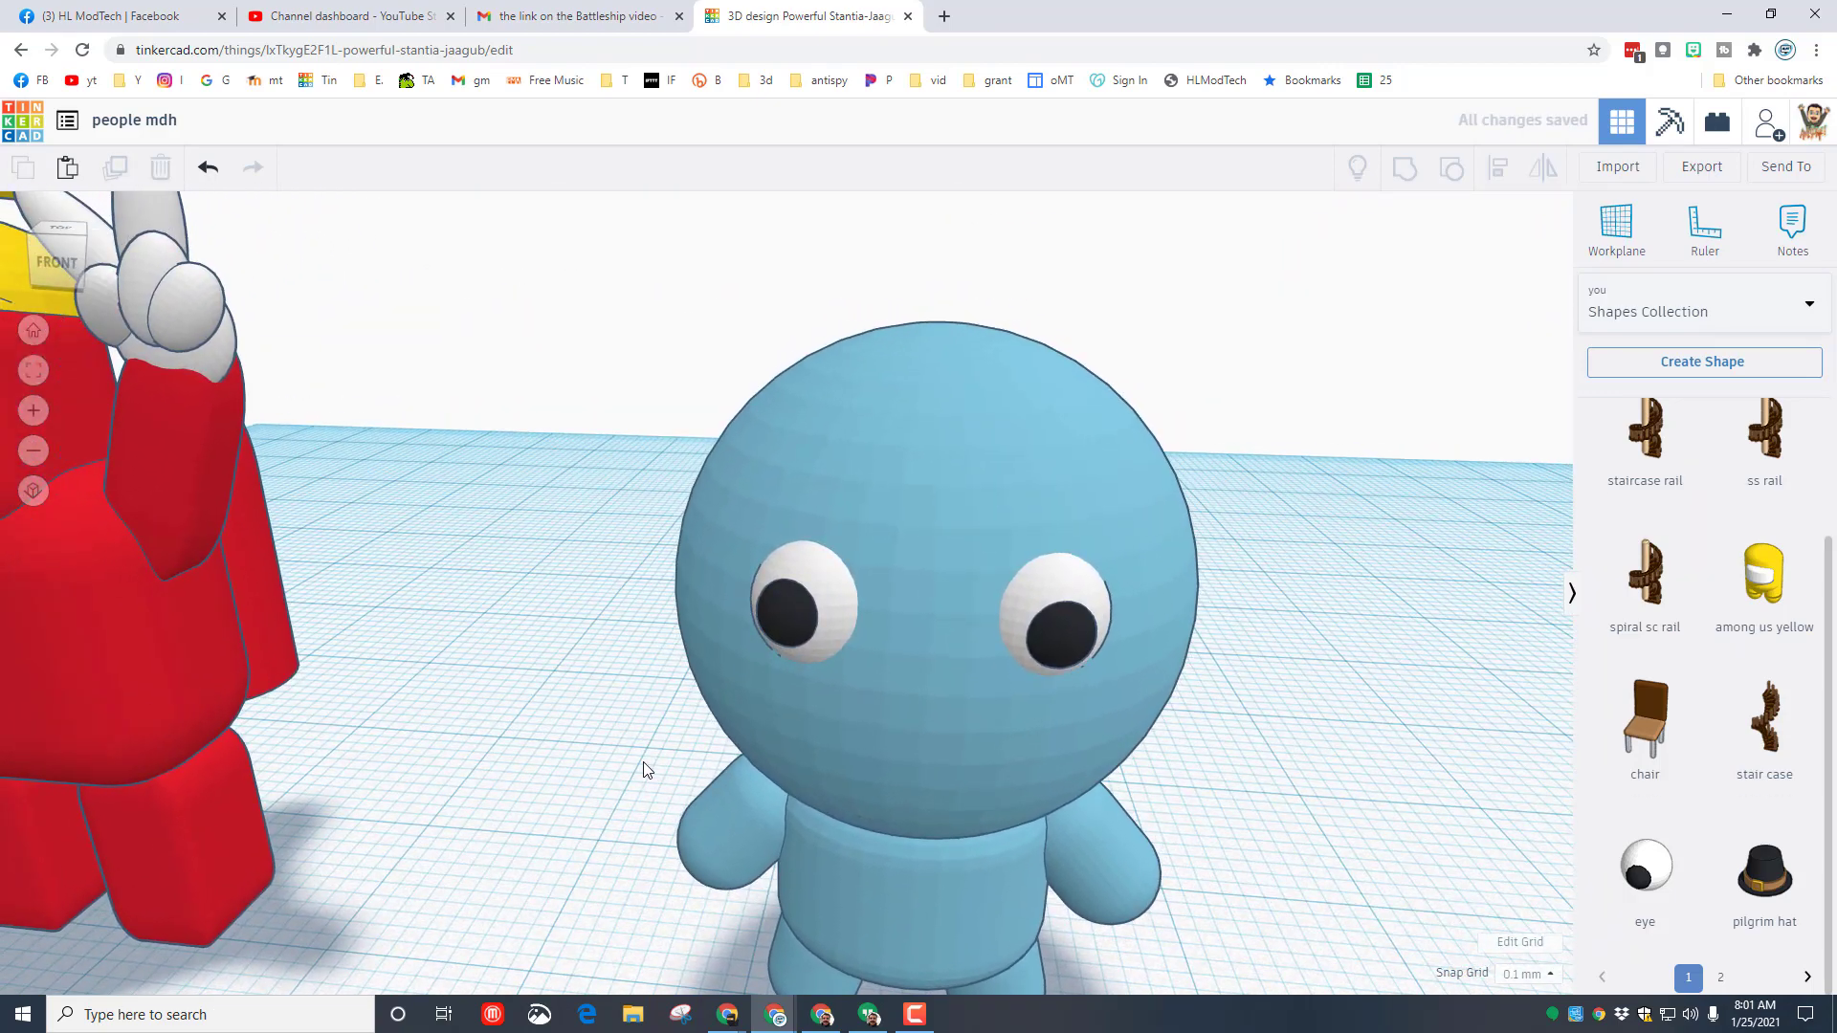
# Place a Scribble from the Basic Shapes beside the Blanky and draw a curved hair shape with a jagged fringe.
pyautogui.click(1616, 328)
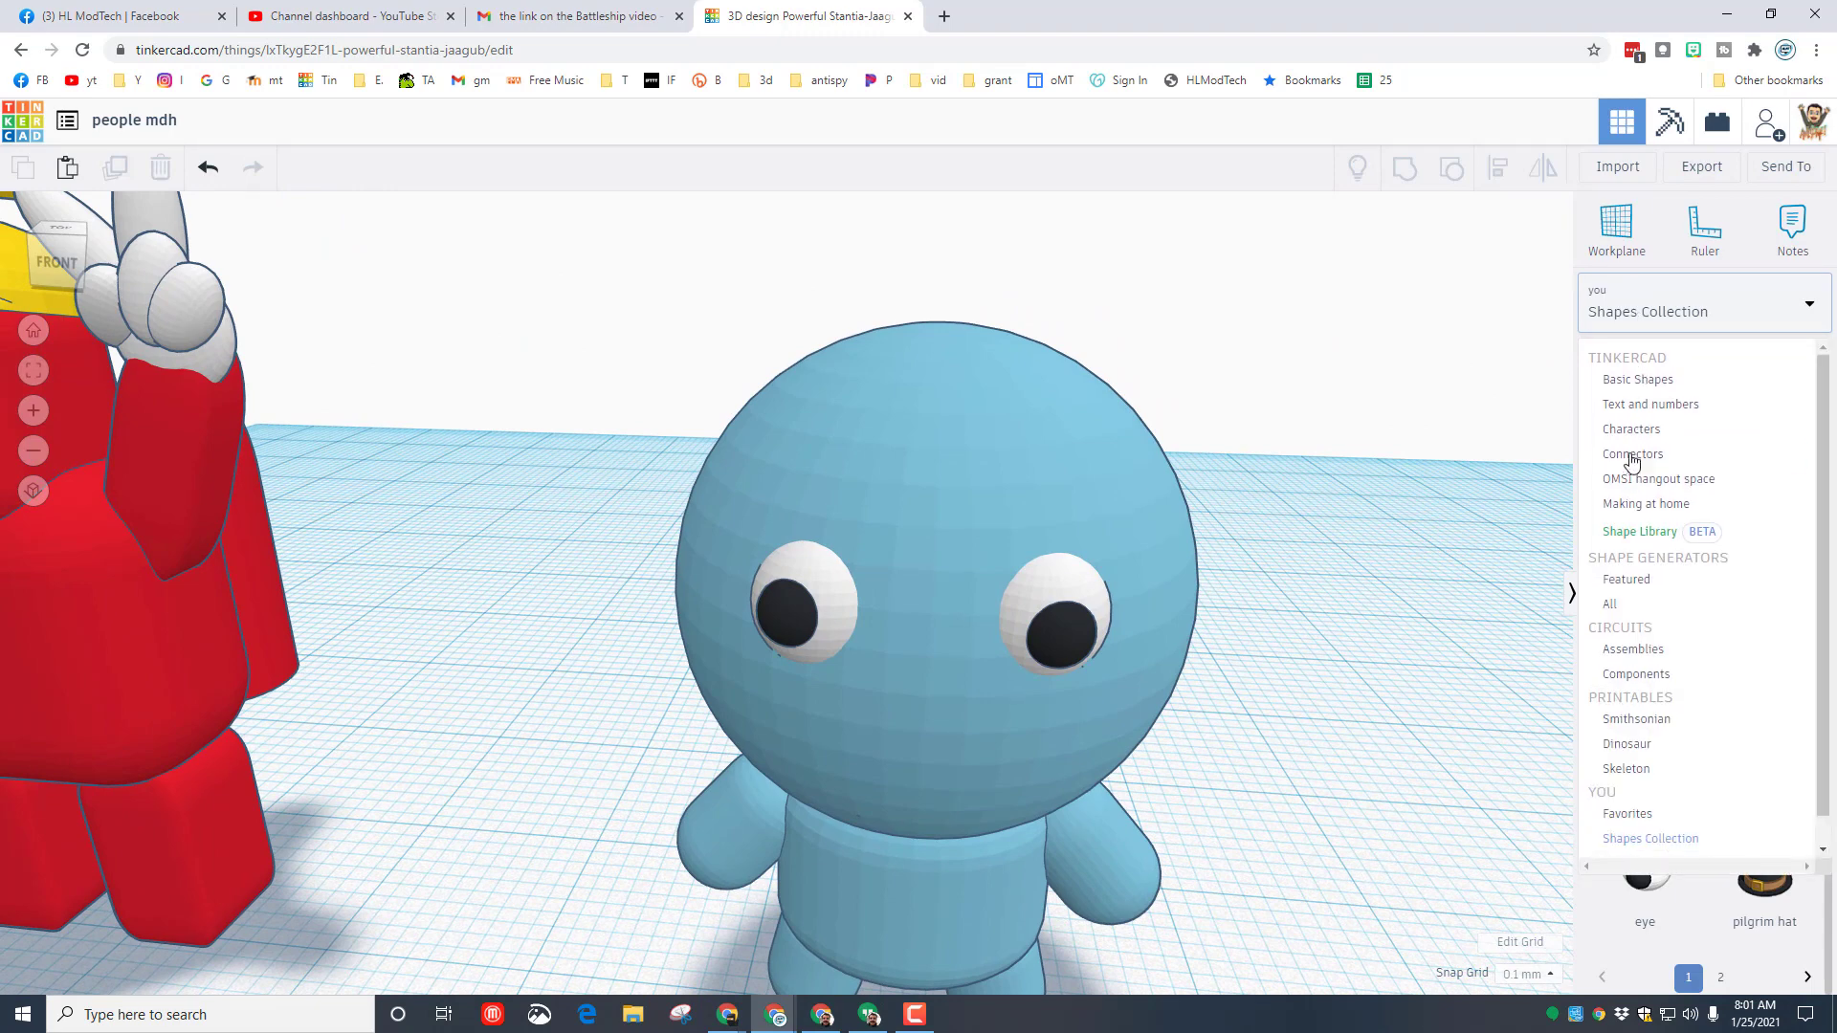
pyautogui.click(1641, 380)
pyautogui.scroll(-5, 1323, 704)
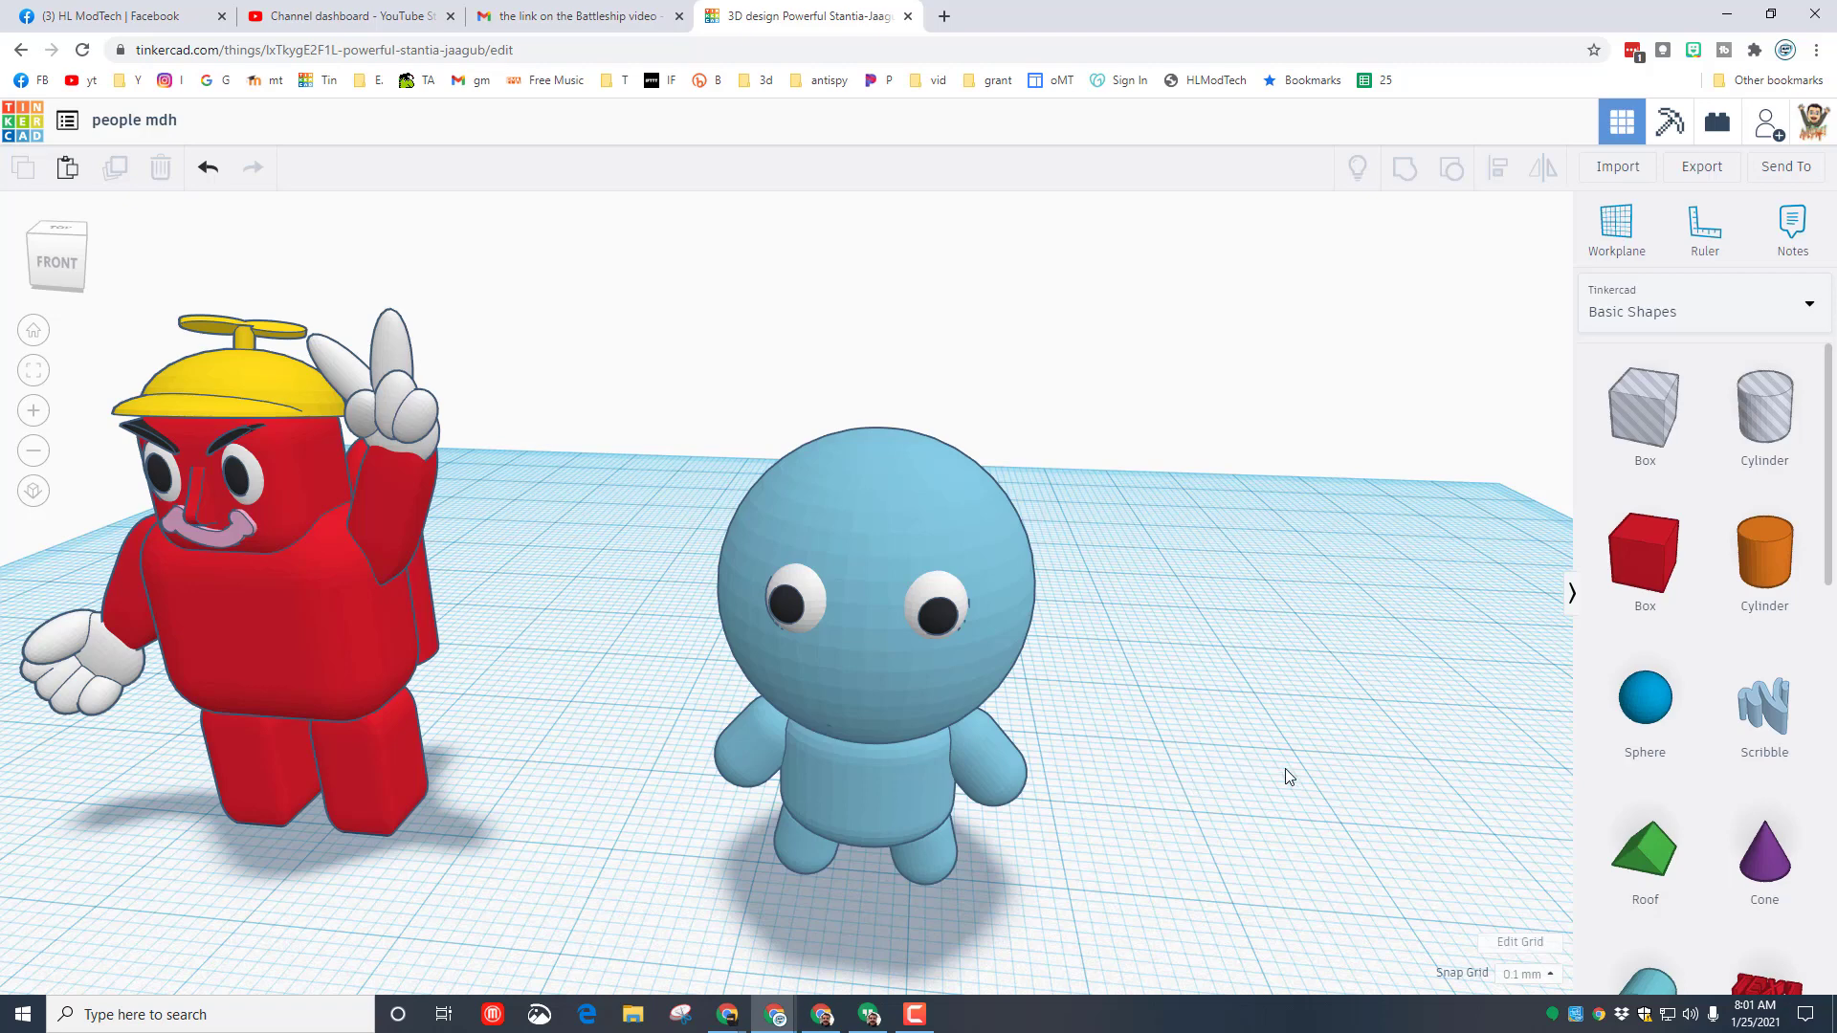
pyautogui.click(1755, 705)
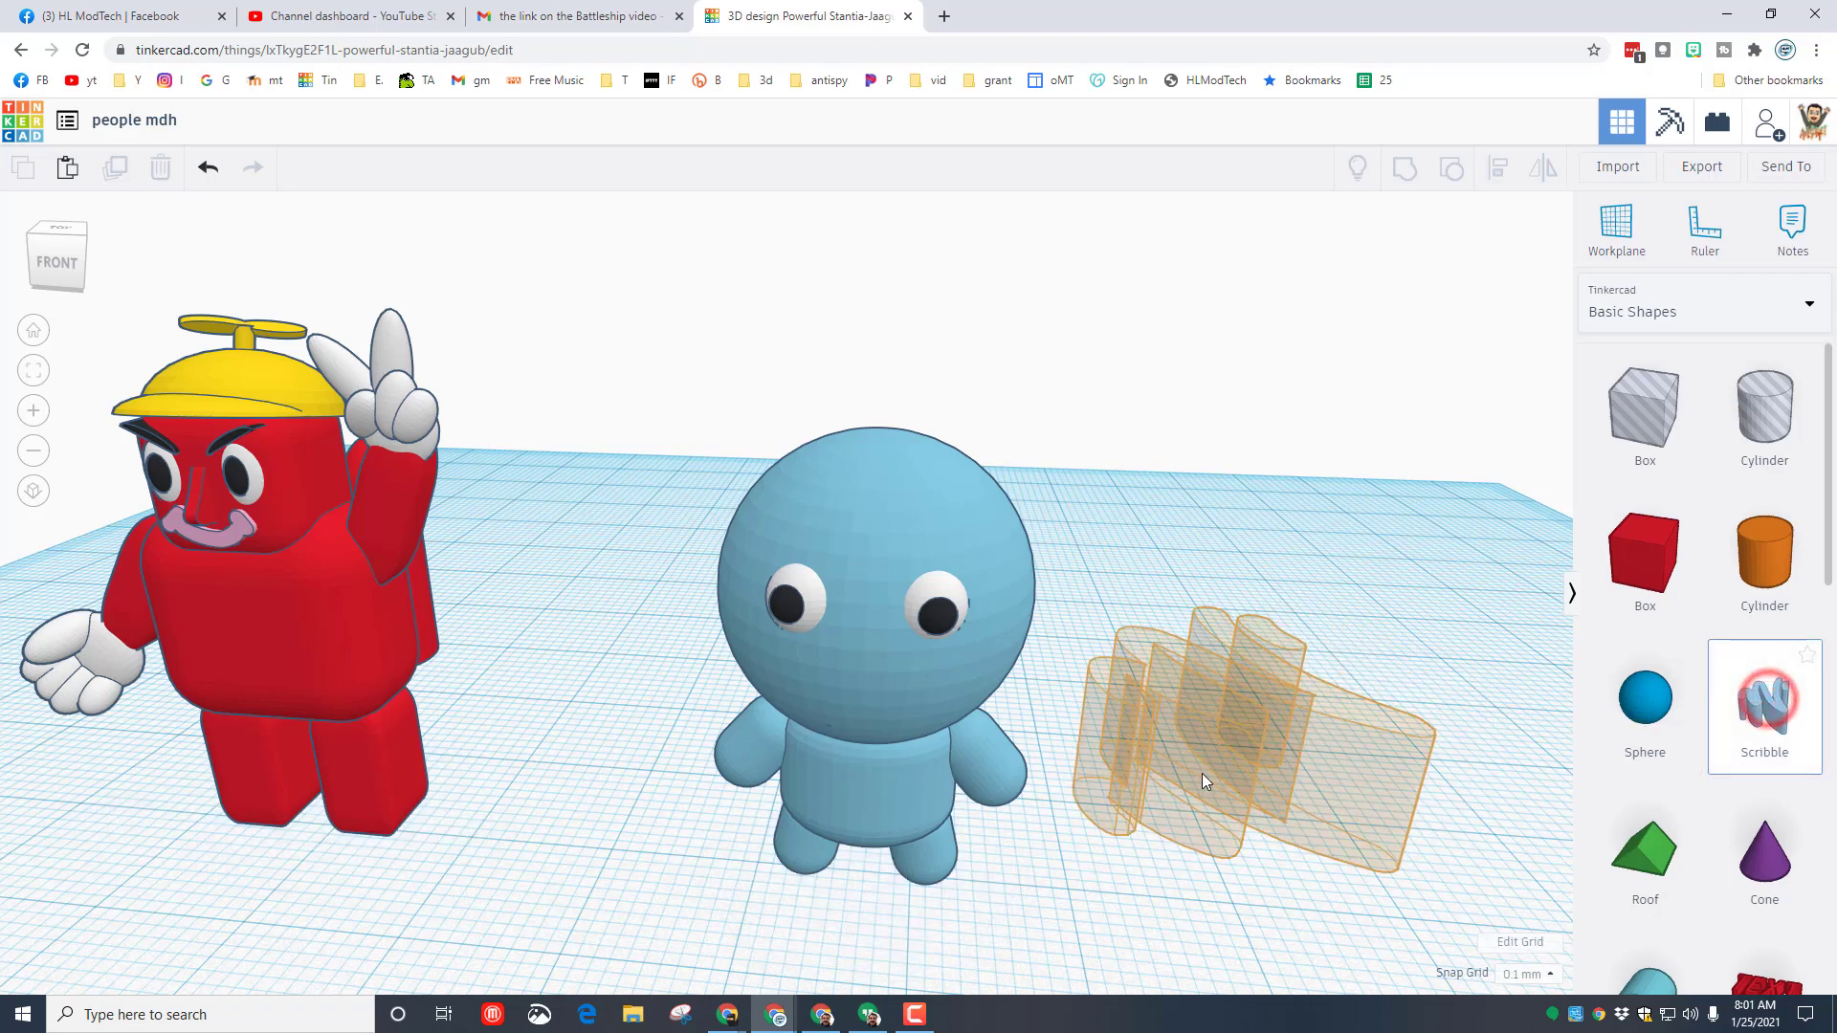
pyautogui.click(1199, 773)
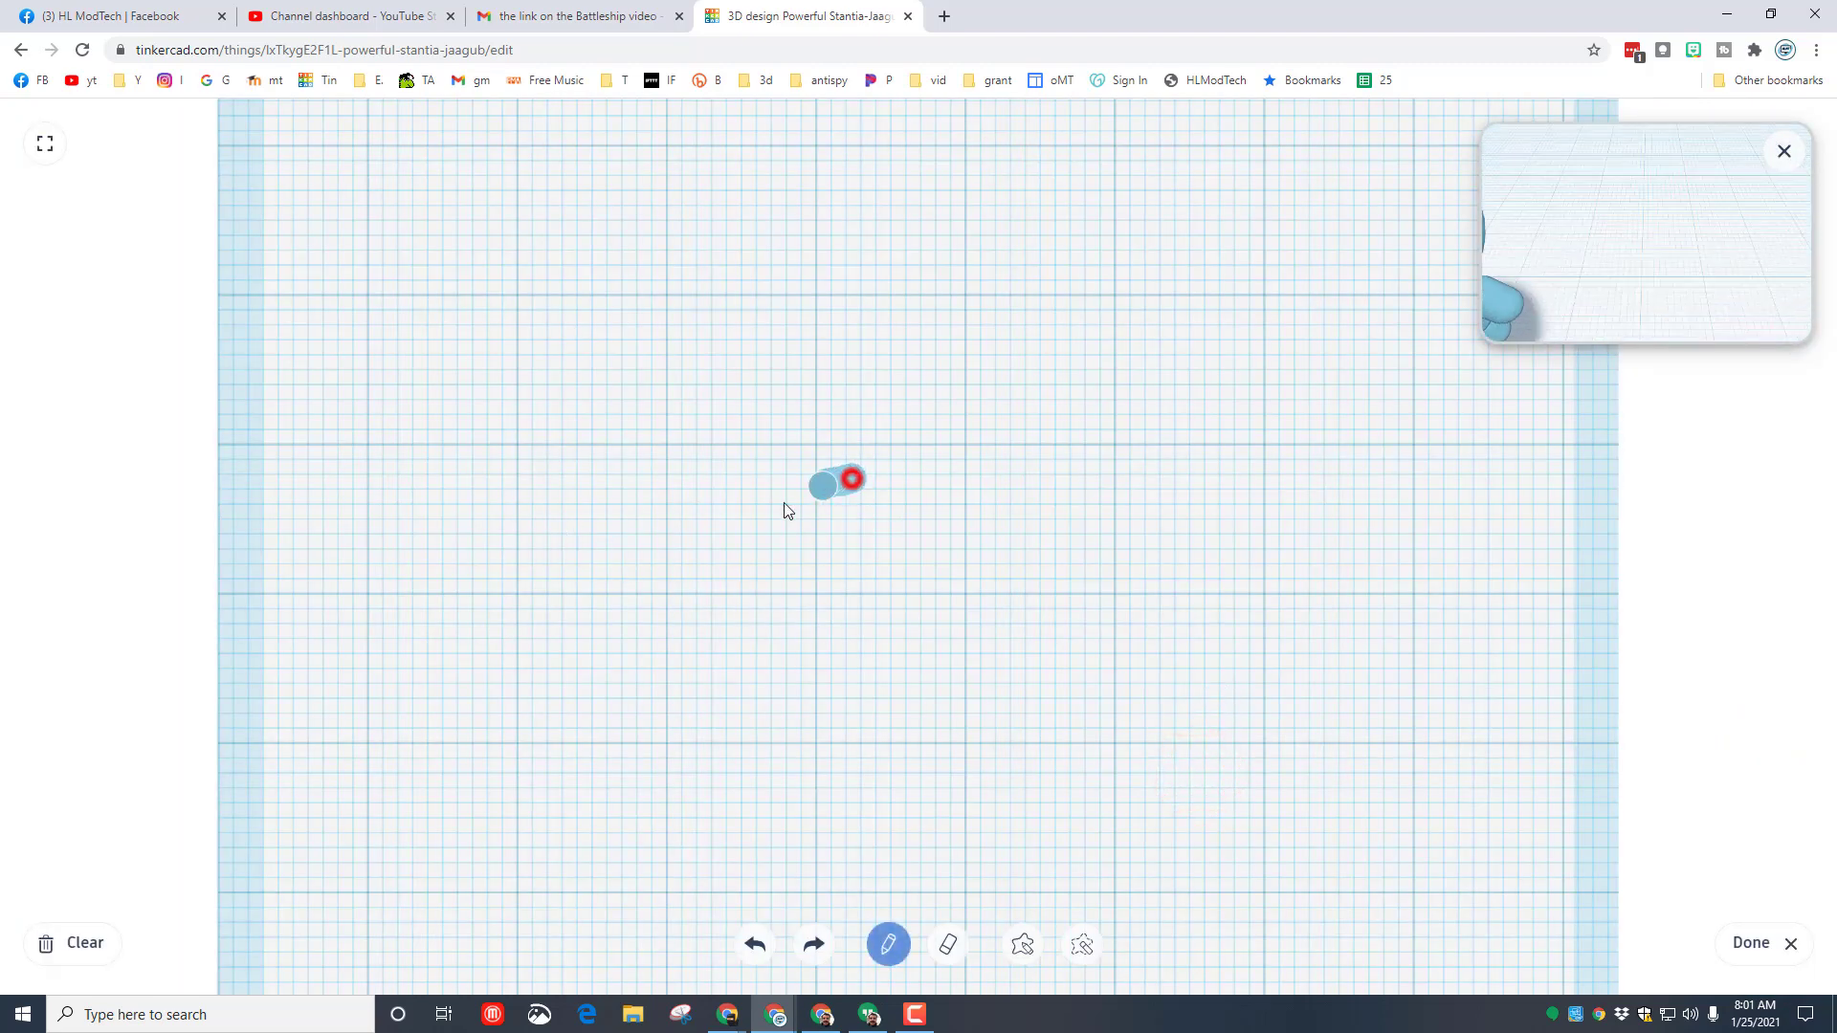
pyautogui.moveTo(784, 510)
pyautogui.mouseDown()
pyautogui.moveTo(844, 525)
pyautogui.moveTo(809, 566)
pyautogui.moveTo(837, 517)
pyautogui.moveTo(953, 554)
pyautogui.moveTo(851, 479)
pyautogui.moveTo(993, 545)
pyautogui.moveTo(951, 531)
pyautogui.moveTo(956, 491)
pyautogui.moveTo(869, 478)
pyautogui.mouseUp()
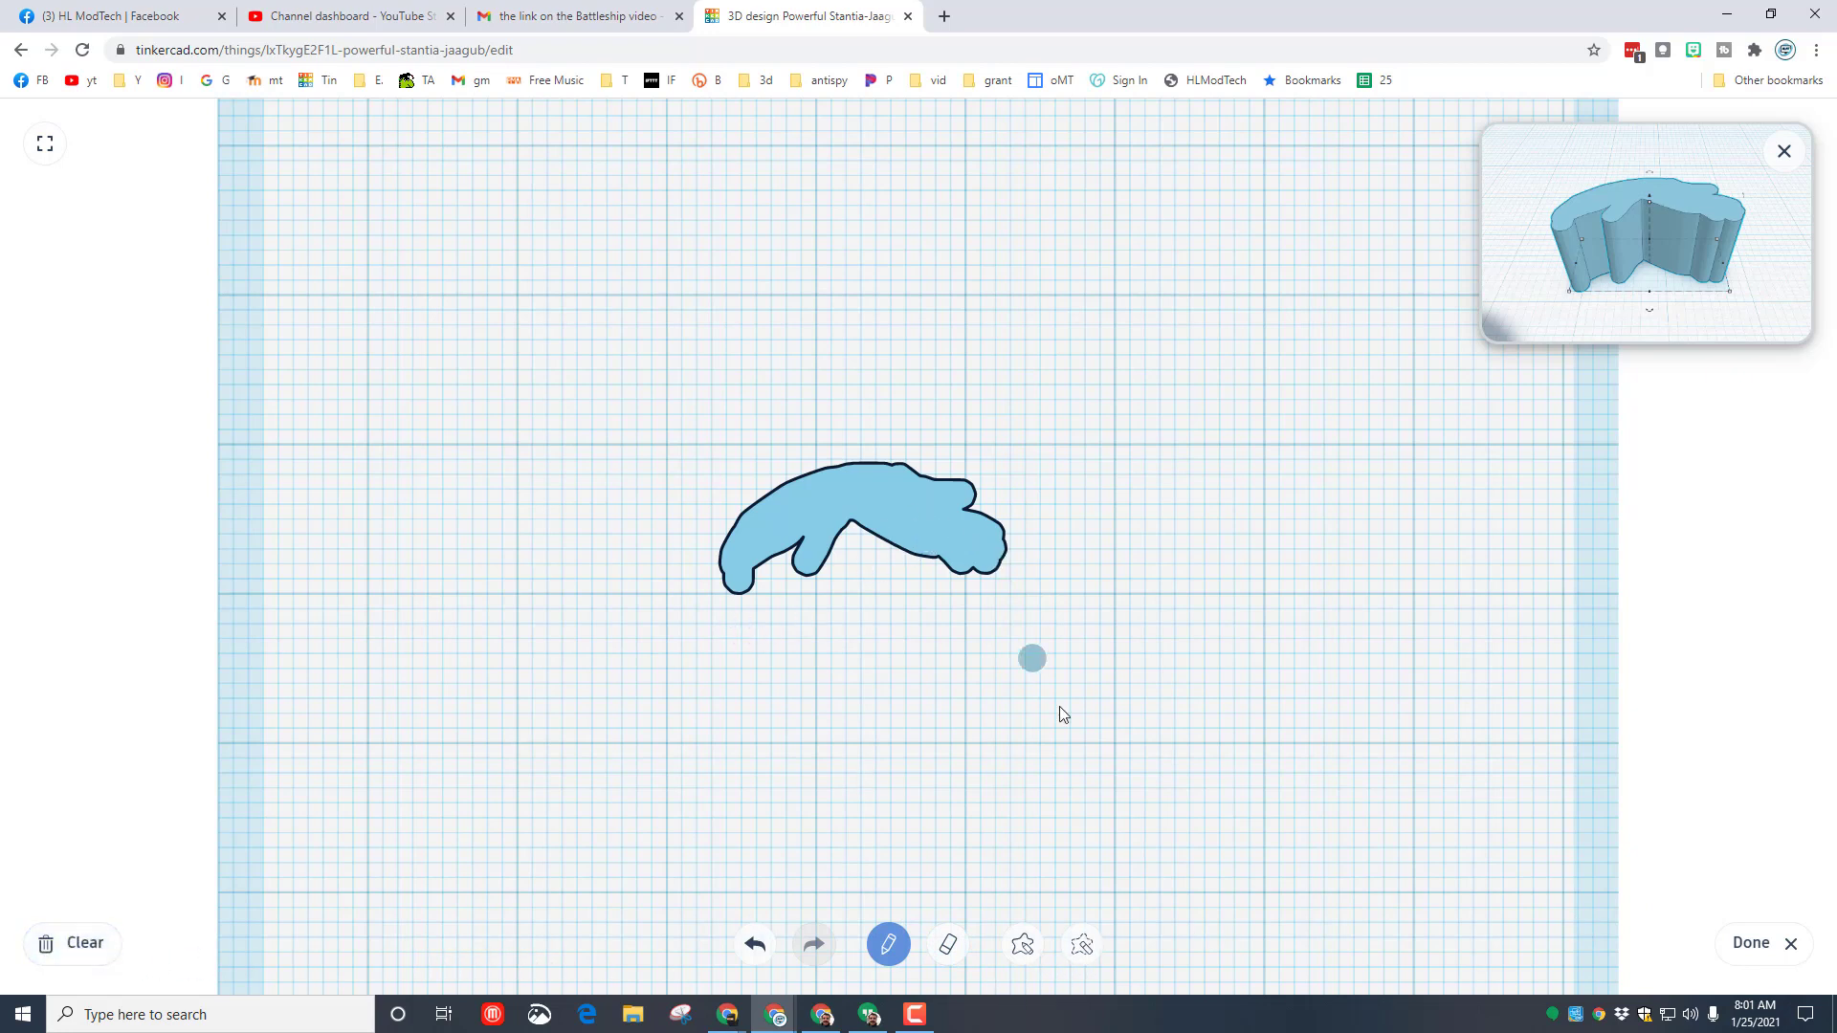
pyautogui.click(1804, 953)
# Color the scribbled hair shape solid black.
pyautogui.scroll(-7, 903, 681)
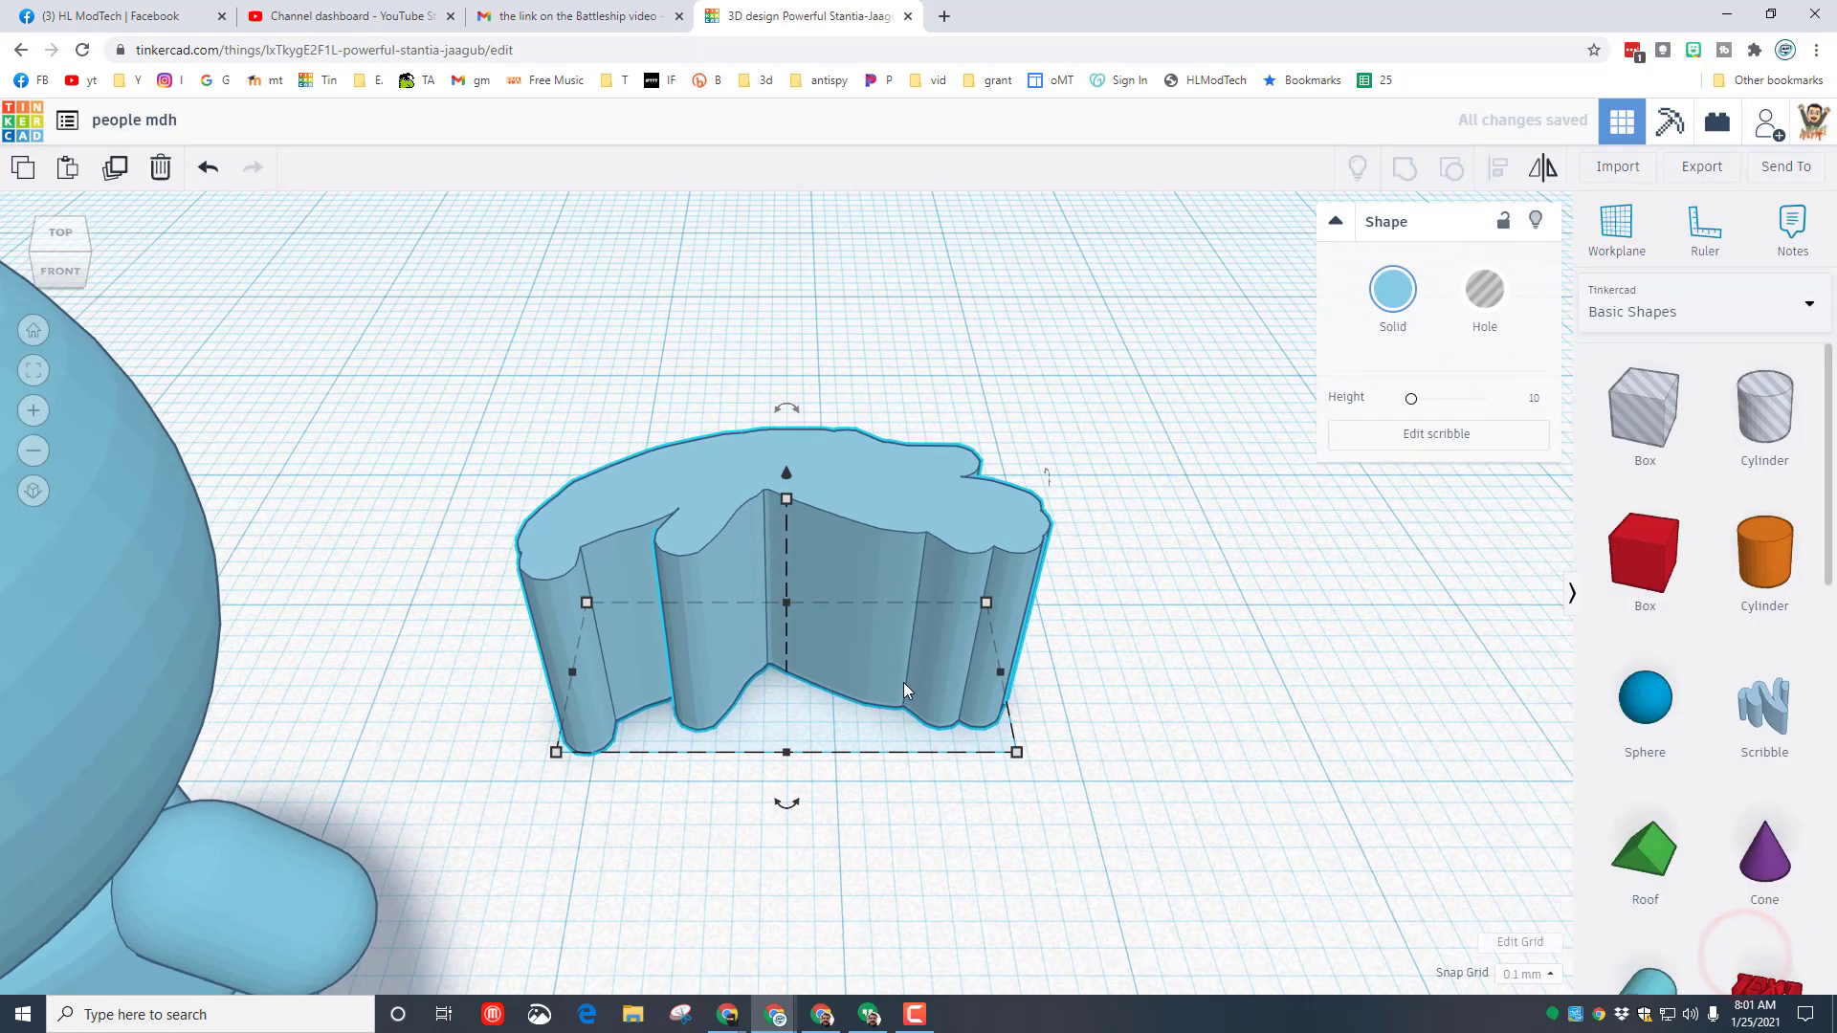
pyautogui.moveTo(1017, 700)
pyautogui.mouseDown(button='right')
pyautogui.moveTo(833, 708)
pyautogui.moveTo(919, 670)
pyautogui.mouseUp(button='right')
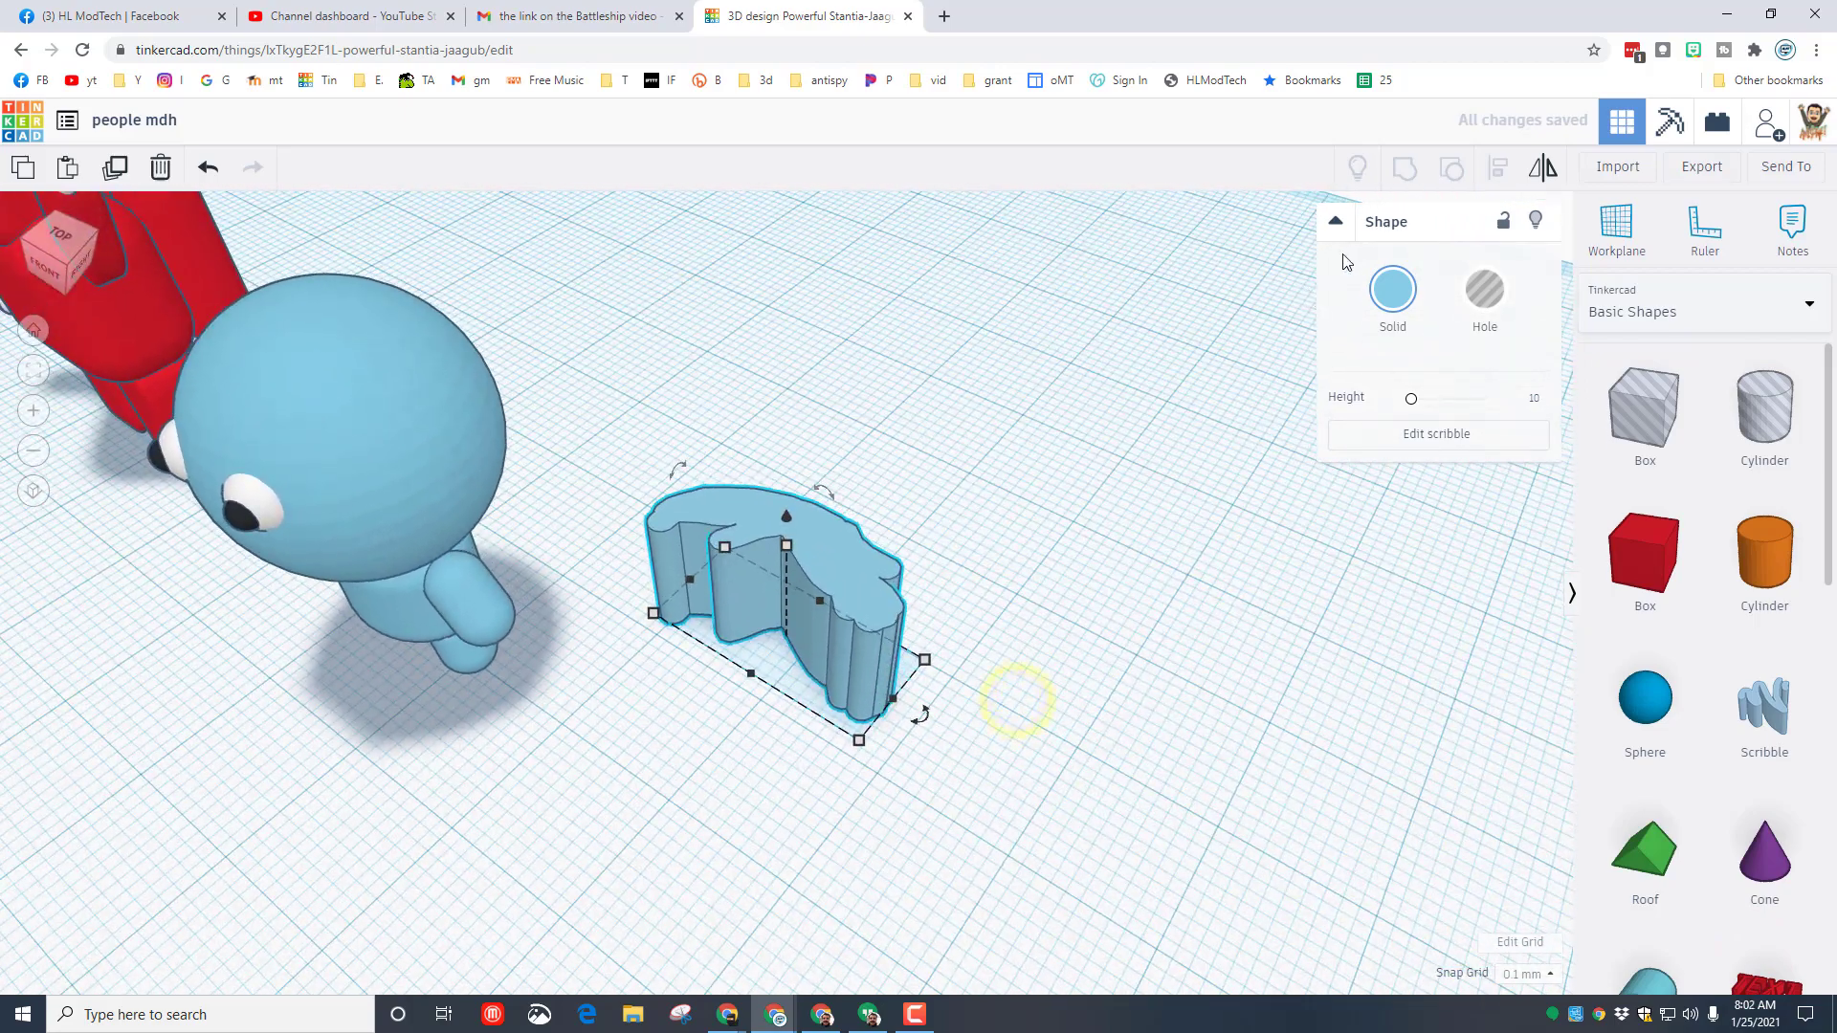
pyautogui.click(1378, 304)
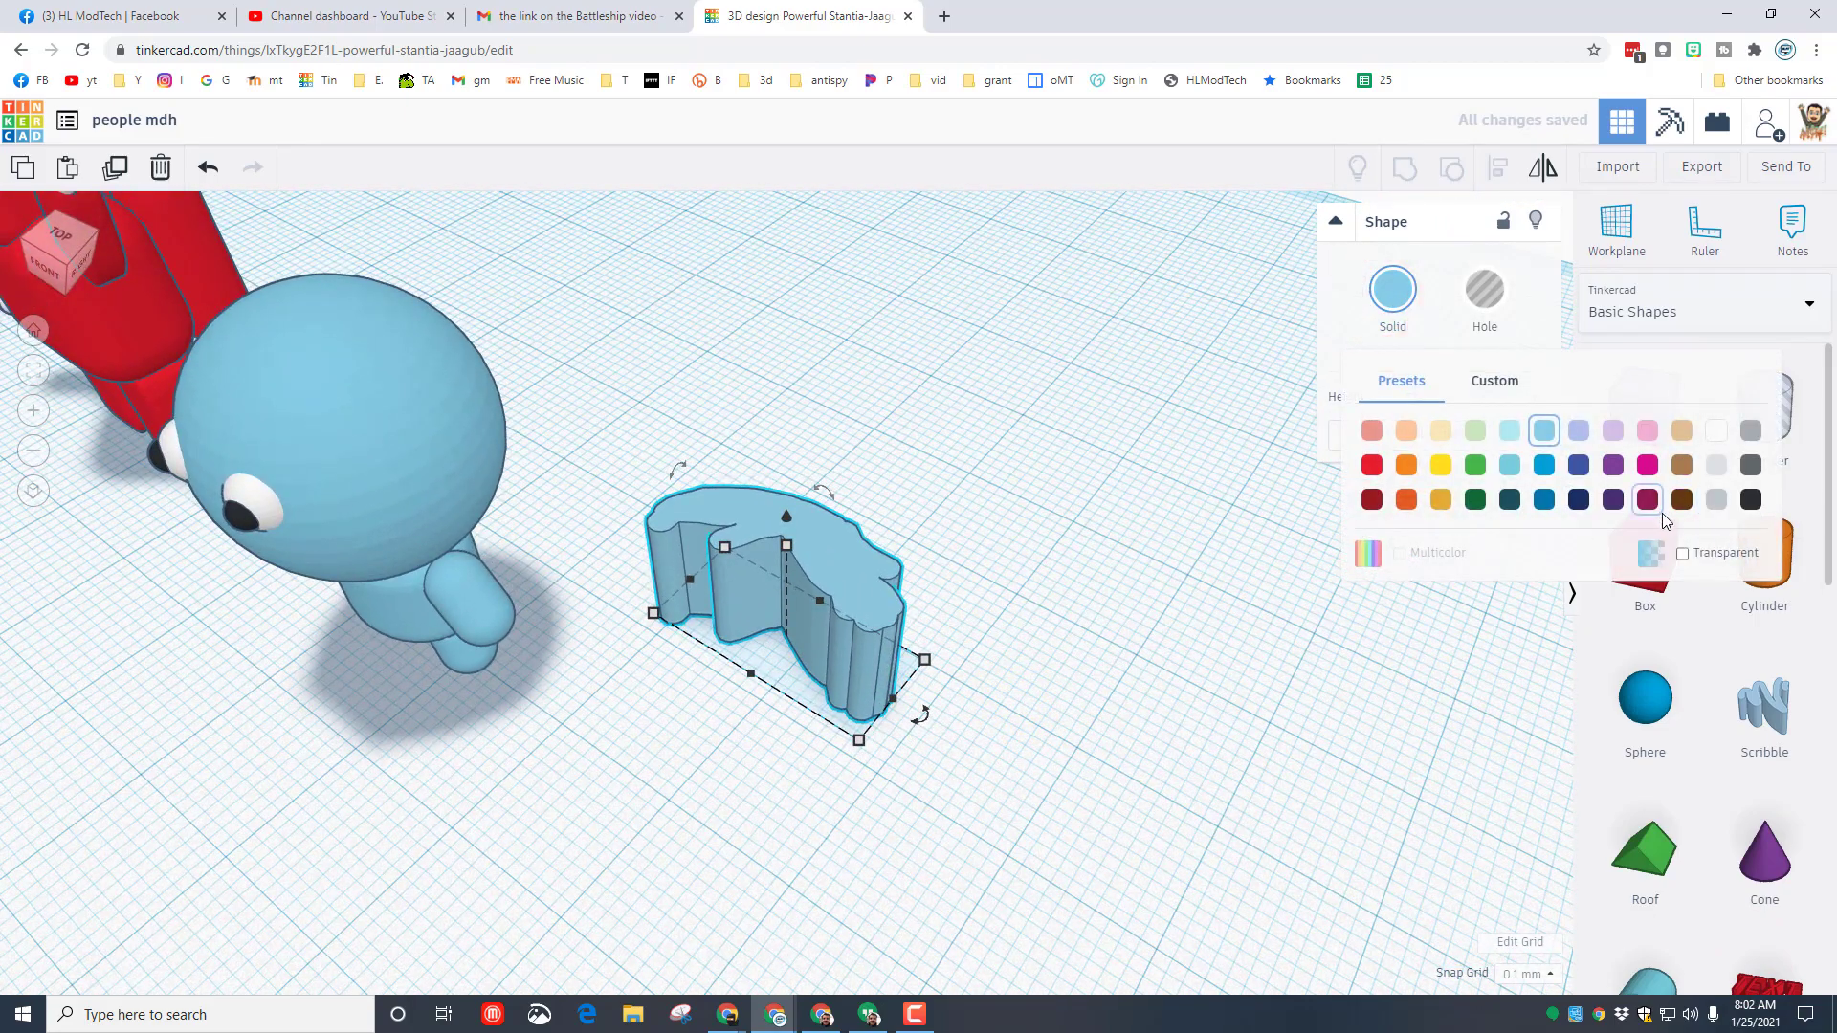
pyautogui.click(1751, 499)
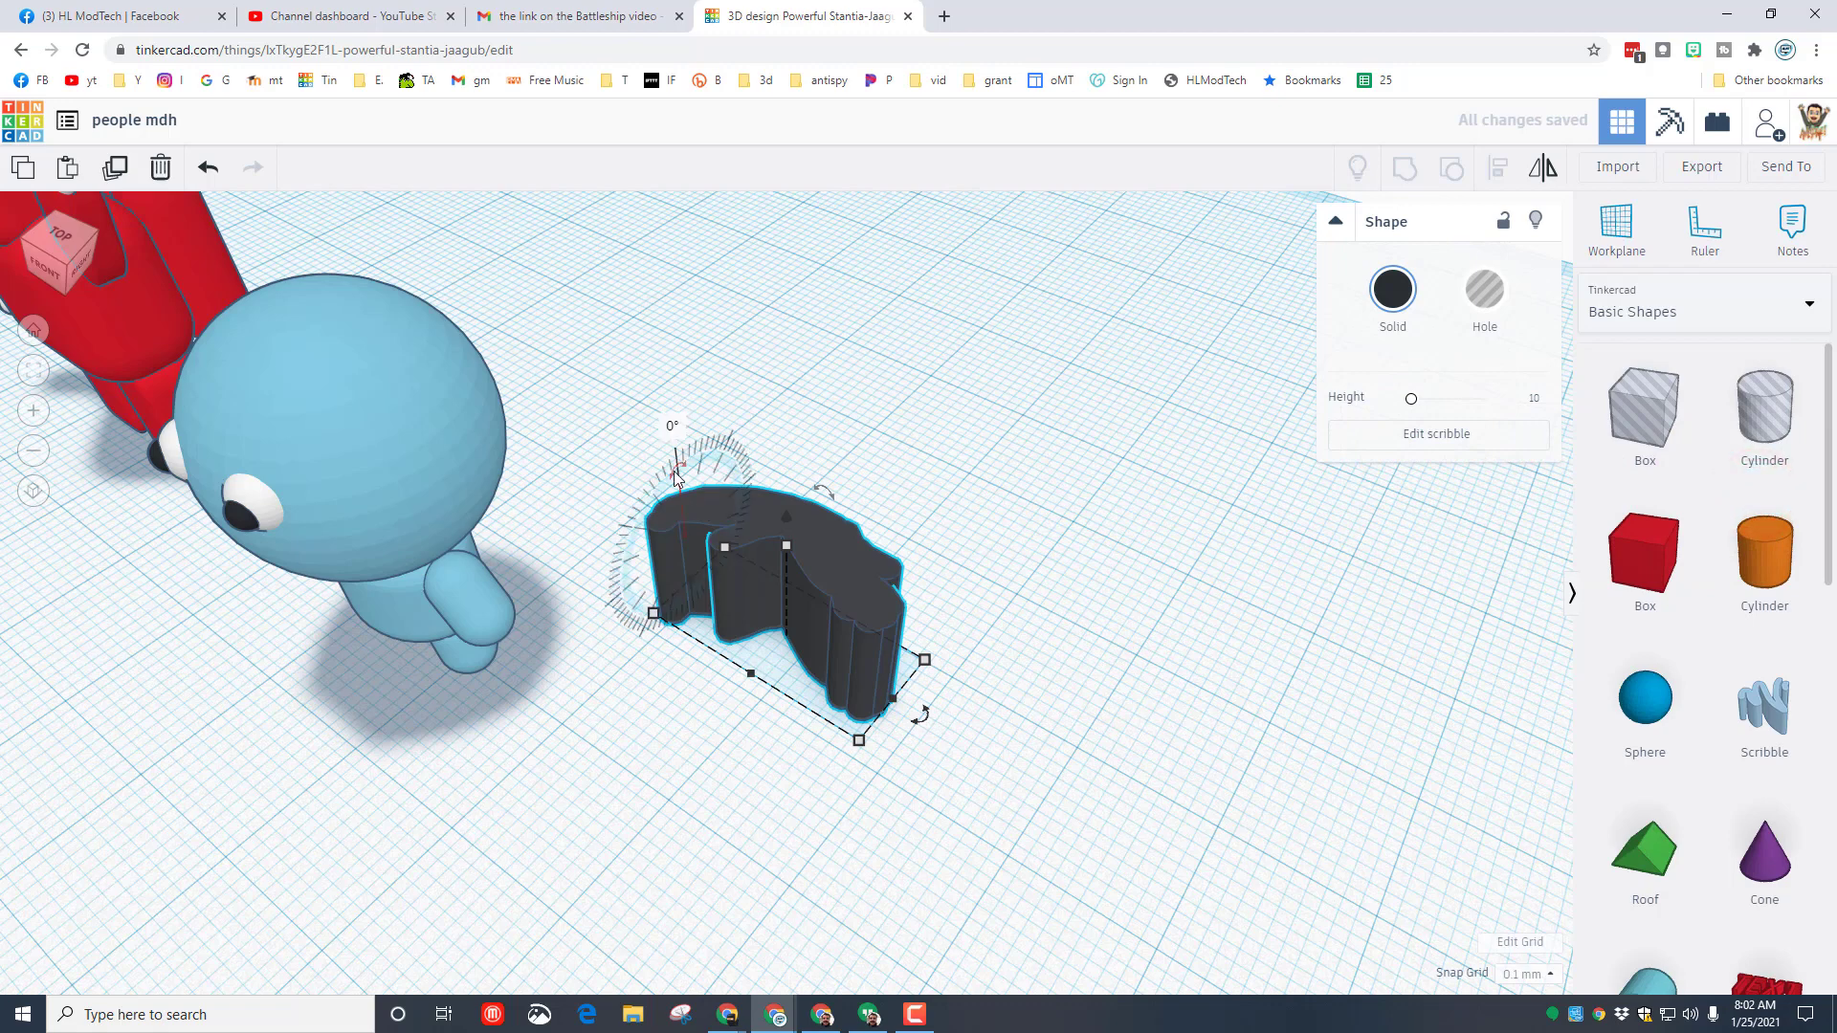
# Rotate the hair shape upright so its profile faces front, and move it over to the Blanky figure.
pyautogui.moveTo(675, 473); pyautogui.dragTo(652, 566)
pyautogui.click(662, 730)
pyautogui.moveTo(779, 658); pyautogui.dragTo(355, 669)
# Raise the hair to the top of the Blanky's head above the eyes, switching the snap grid to 1.0 mm.
pyautogui.moveTo(296, 669); pyautogui.dragTo(538, 612, button='right')
pyautogui.hotkey('ctrl', 'Up')
pyautogui.hotkey('ctrl', 'Up')
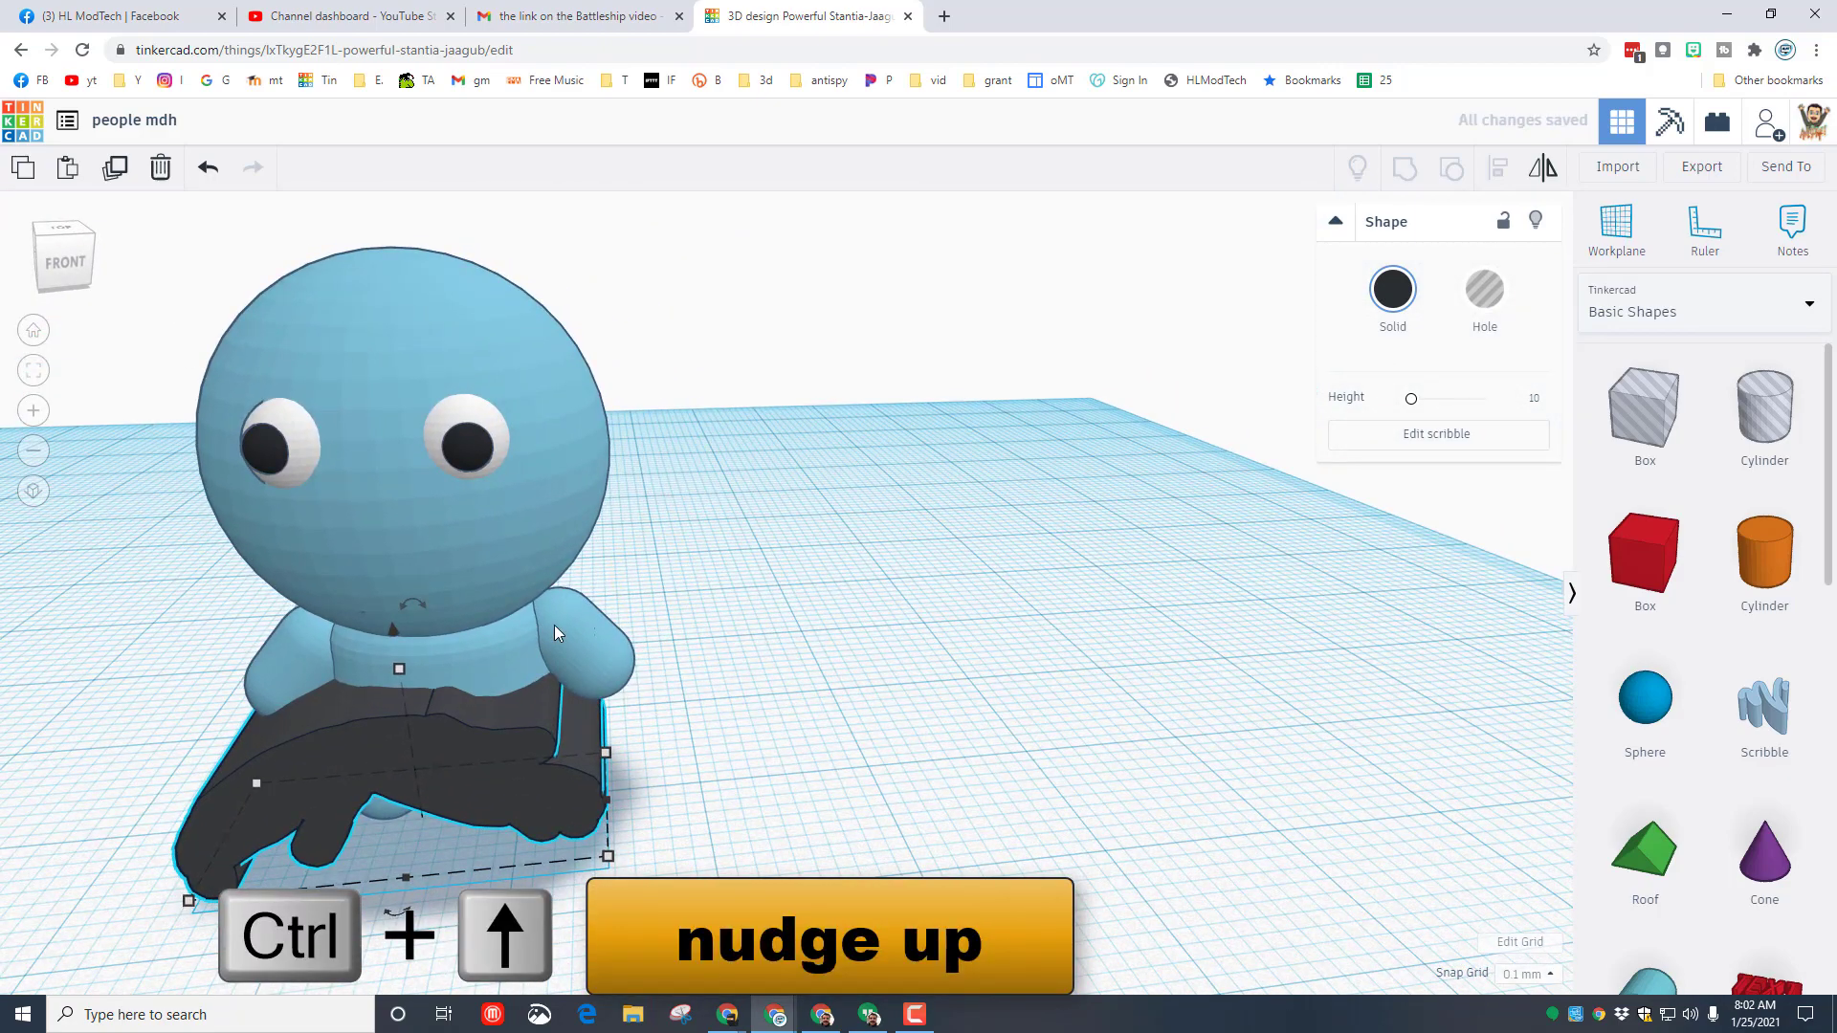
pyautogui.hotkey('ctrl', 'Up')
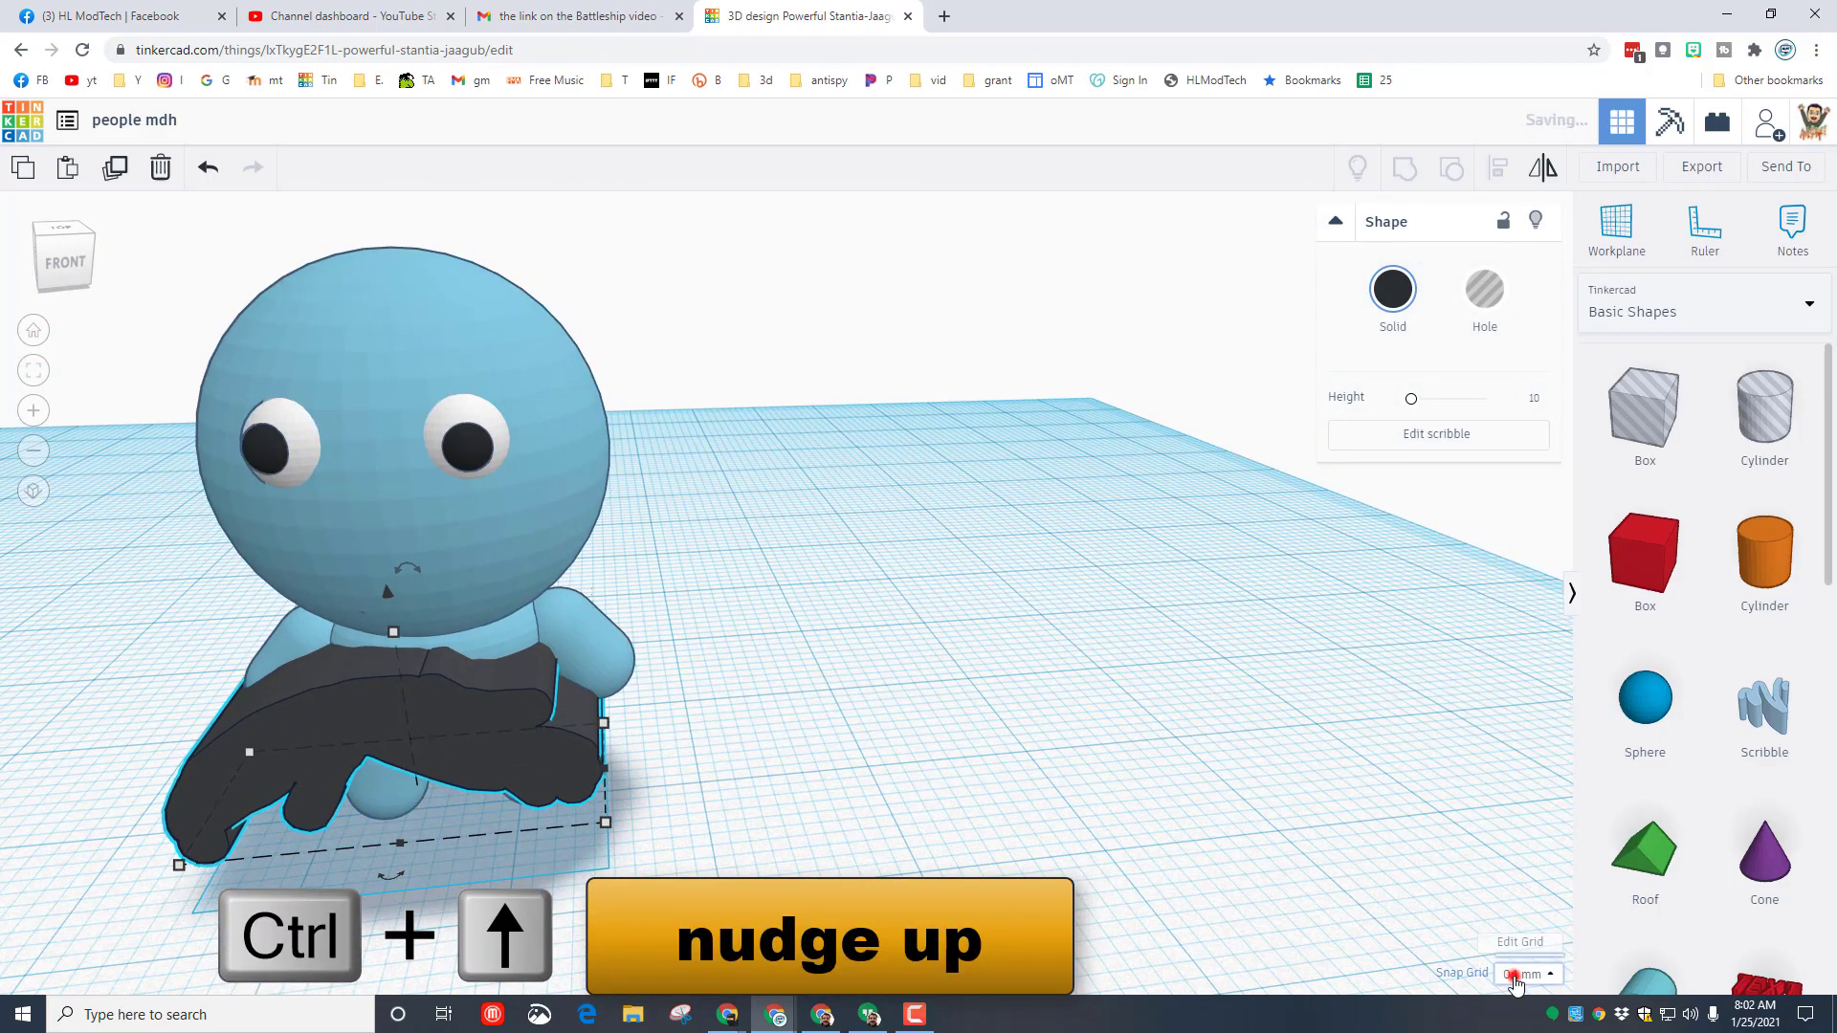
pyautogui.click(1515, 976)
pyautogui.click(1529, 884)
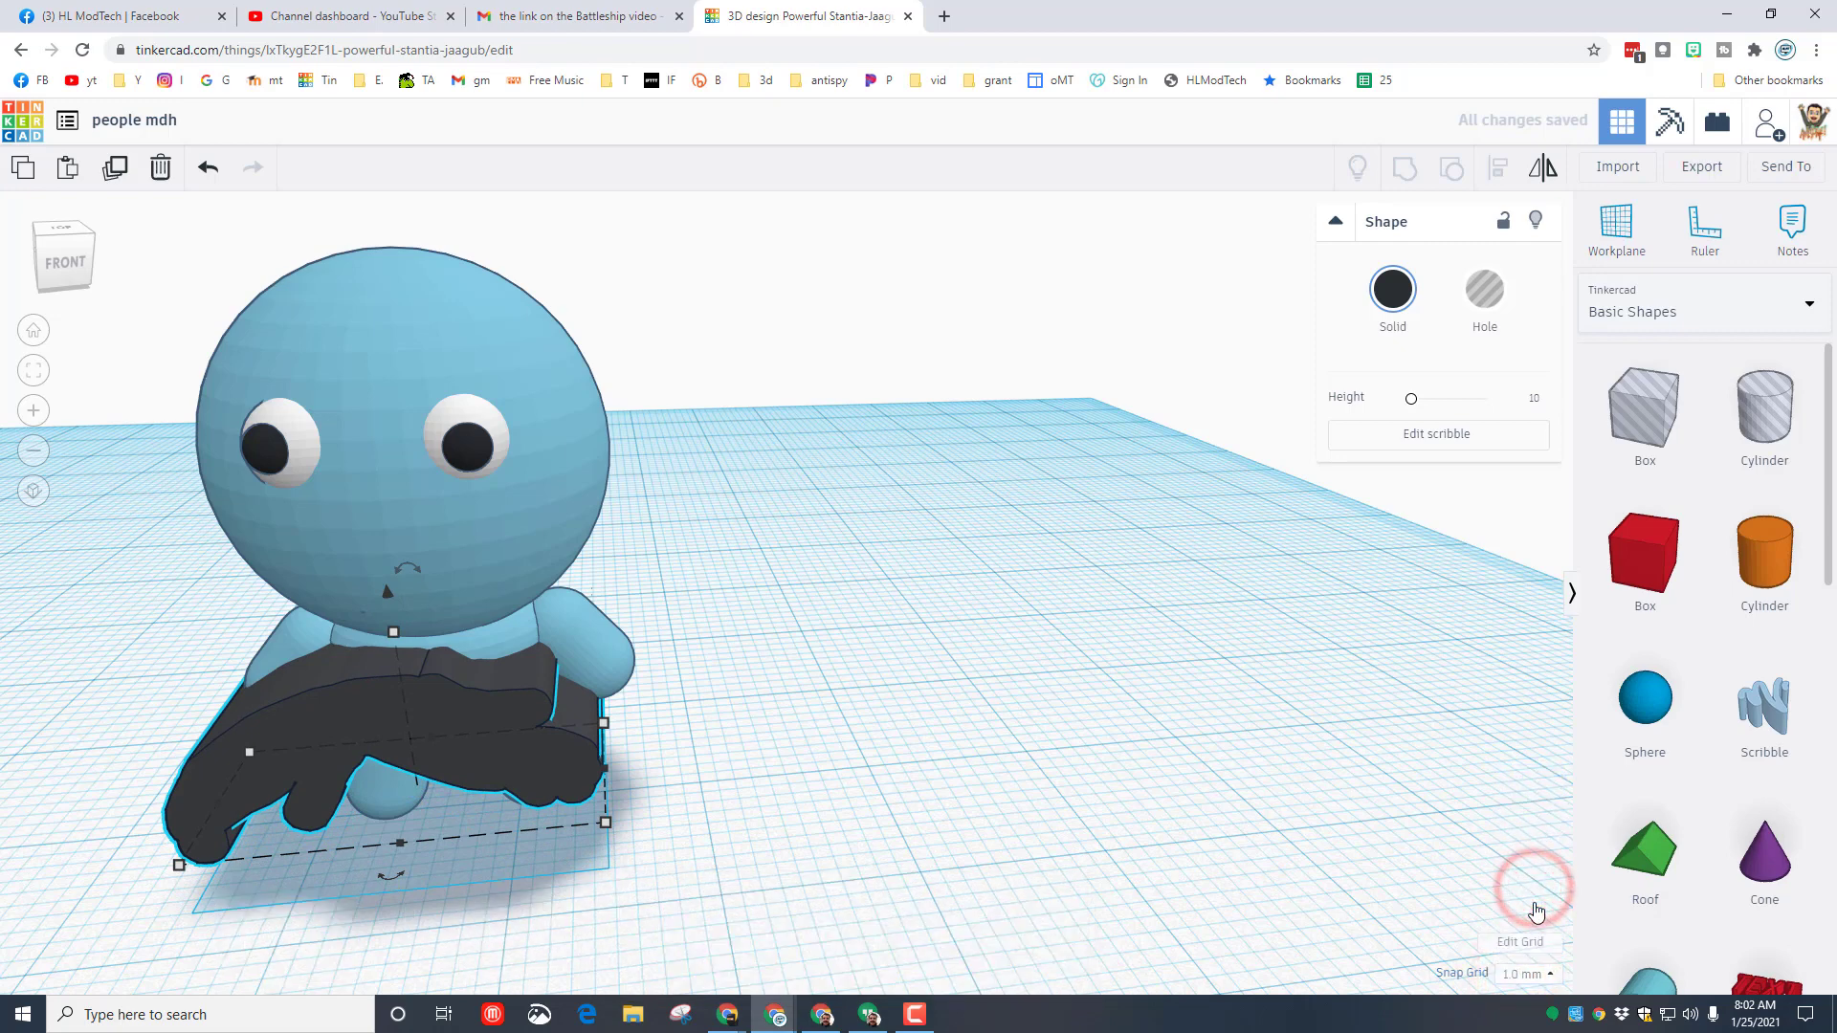
pyautogui.hotkey('ctrl', 'Up')
pyautogui.hotkey('ctrl', 'Up')
pyautogui.hotkey('ctrl', 'Up')
pyautogui.hotkey('ctrl', 'Up')
pyautogui.hotkey('ctrl', 'Up')
pyautogui.hotkey('ctrl', 'Up')
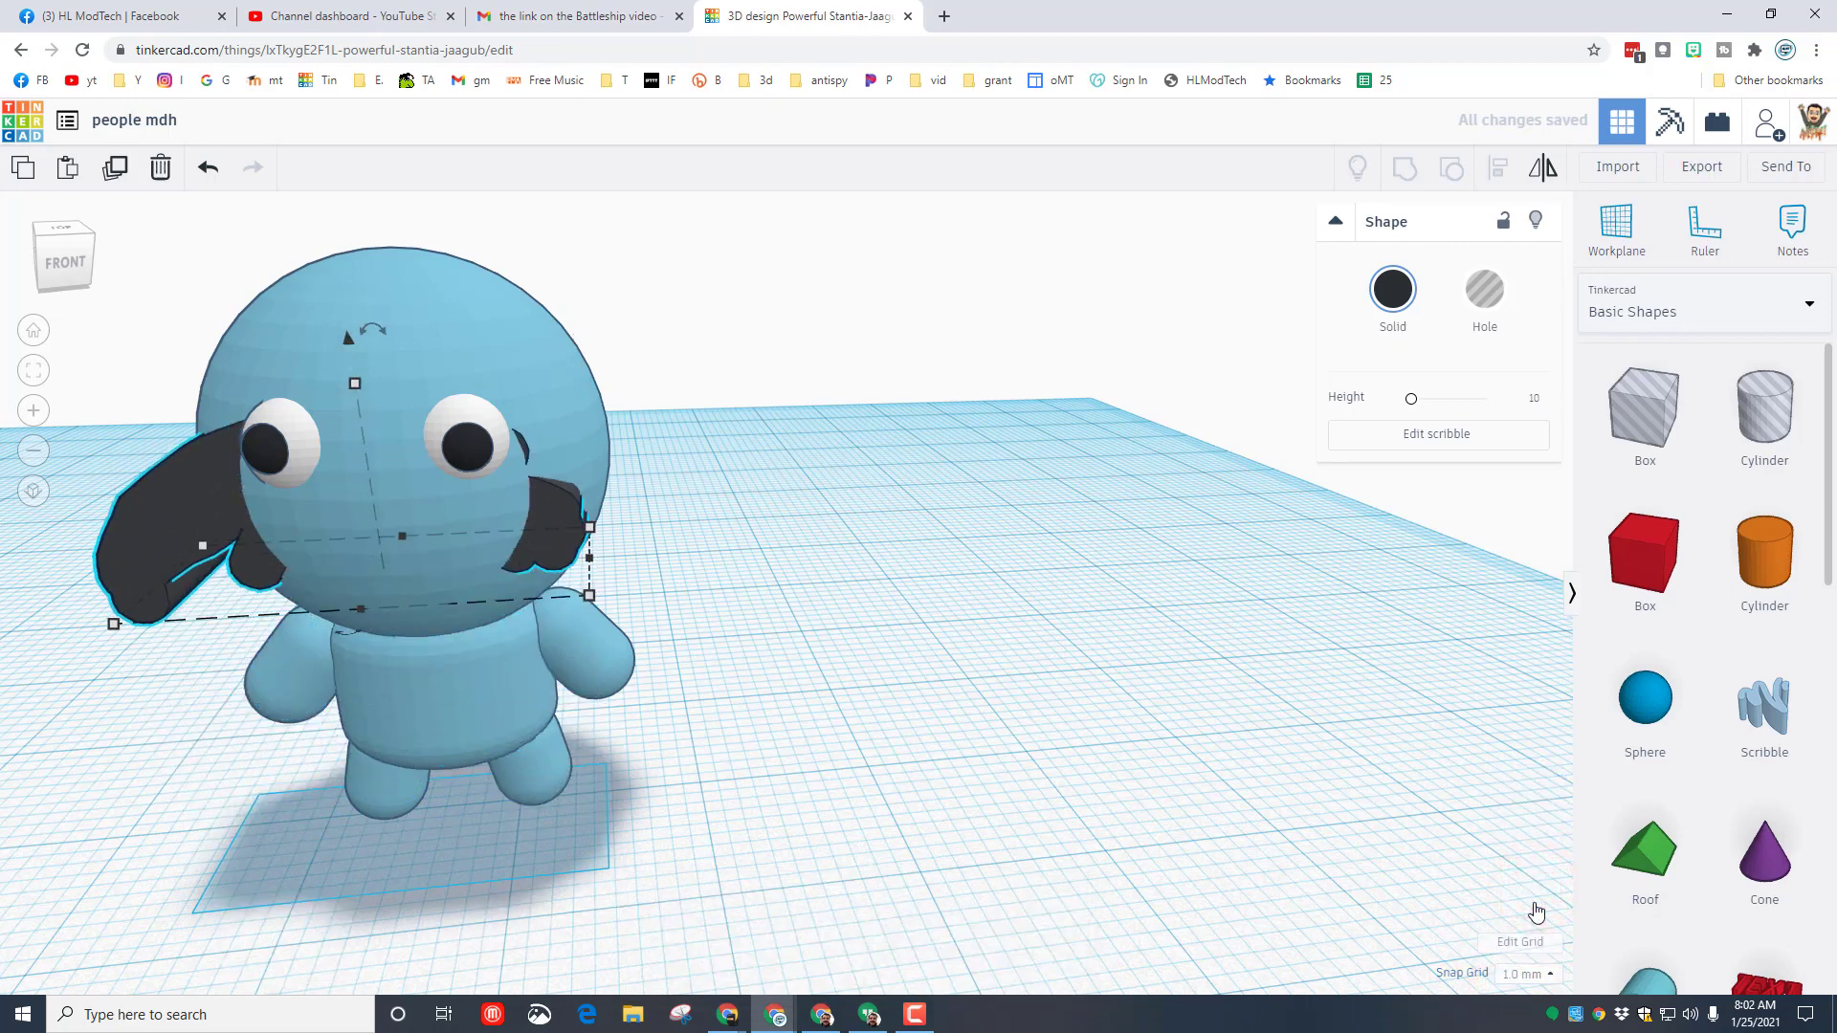
pyautogui.hotkey('ctrl', 'Up')
pyautogui.hotkey('ctrl', 'Up')
pyautogui.hotkey('ctrl', 'Up')
pyautogui.hotkey('ctrl', 'Up')
pyautogui.scroll(-3, 1548, 856)
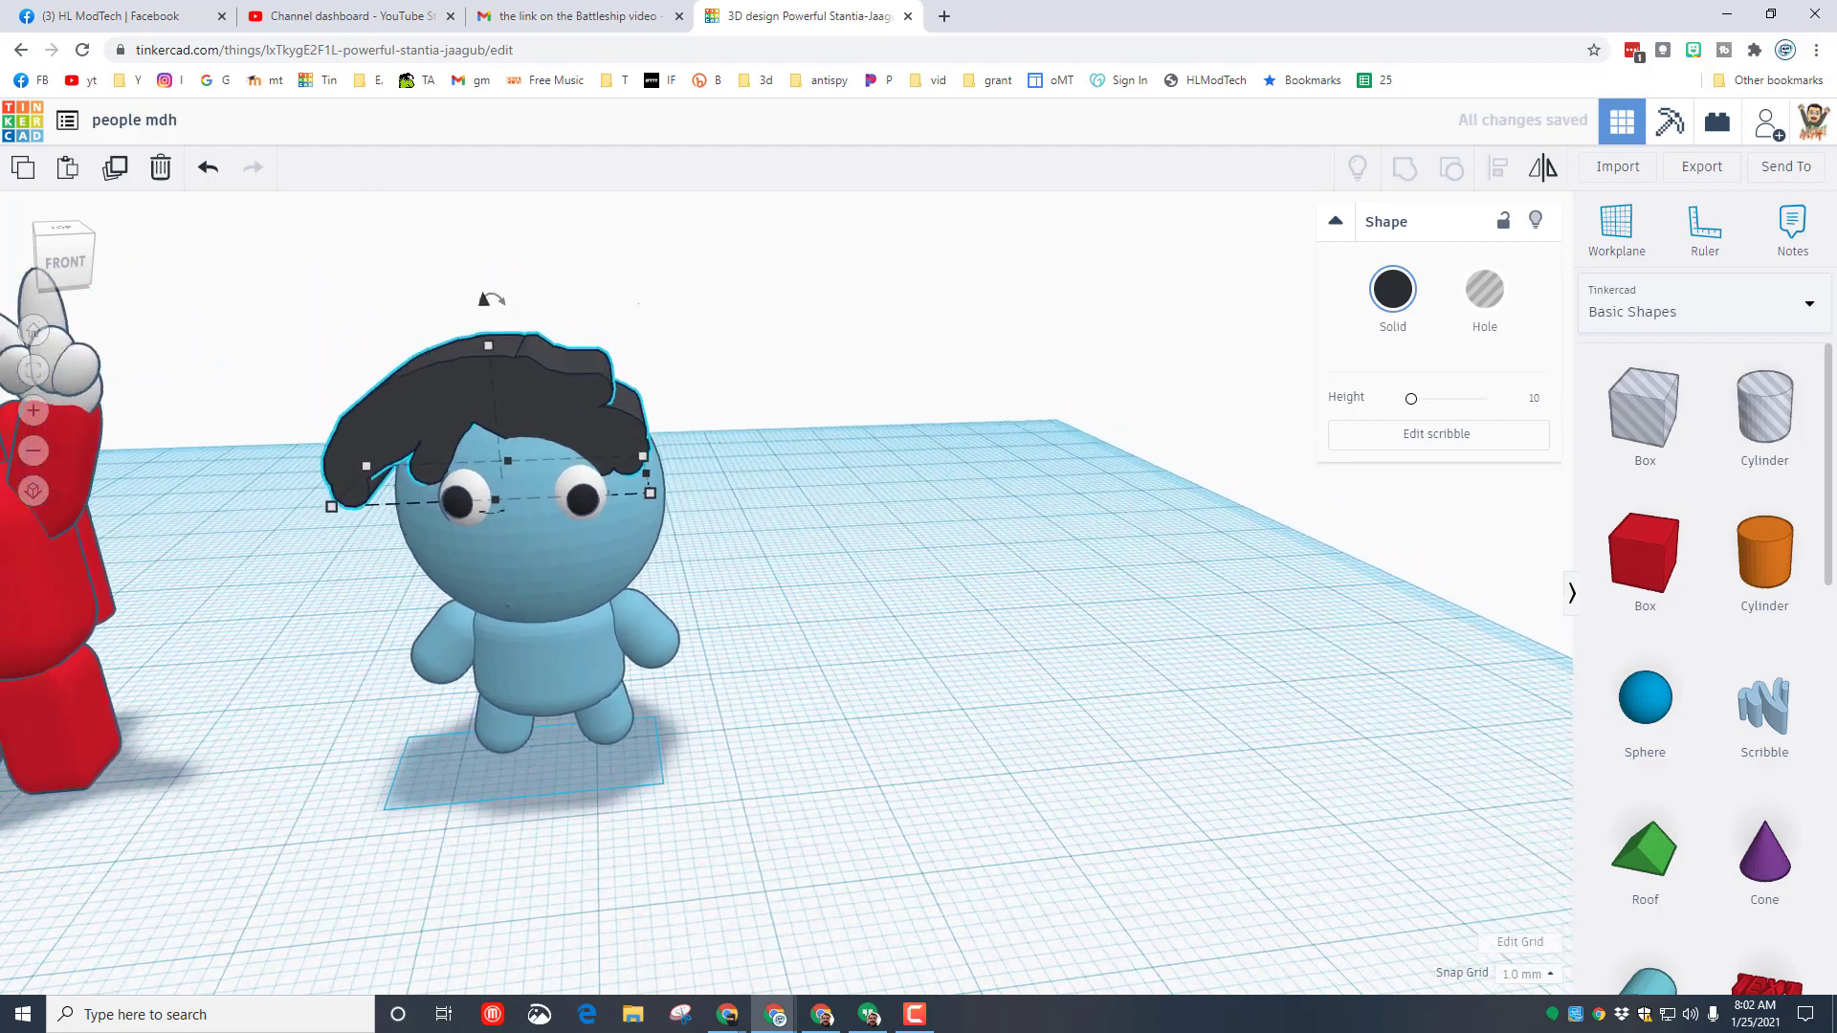
# Narrow the hair to a width of 17.70 mm to fit the Blanky's head.
pyautogui.scroll(-2, 726, 876)
pyautogui.moveTo(724, 872); pyautogui.dragTo(882, 891, button='right')
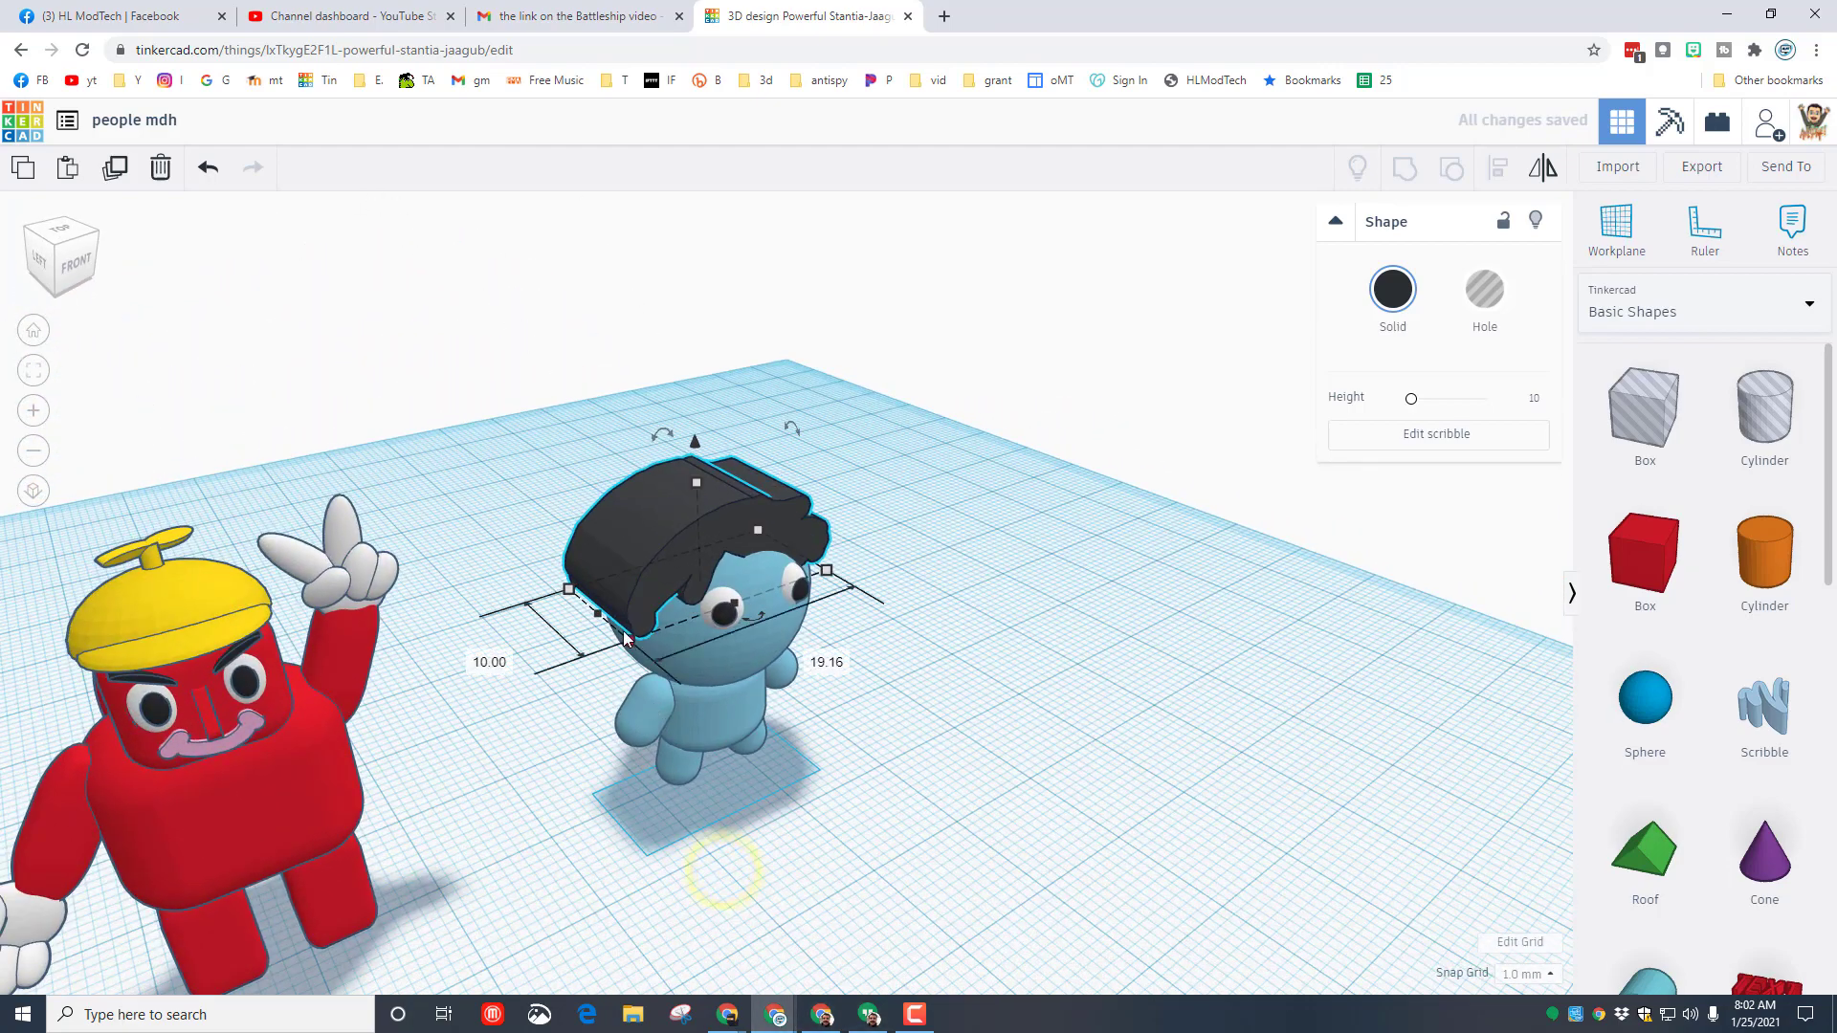
pyautogui.moveTo(599, 613)
pyautogui.mouseDown()
pyautogui.moveTo(652, 595)
pyautogui.moveTo(612, 606)
pyautogui.mouseUp()
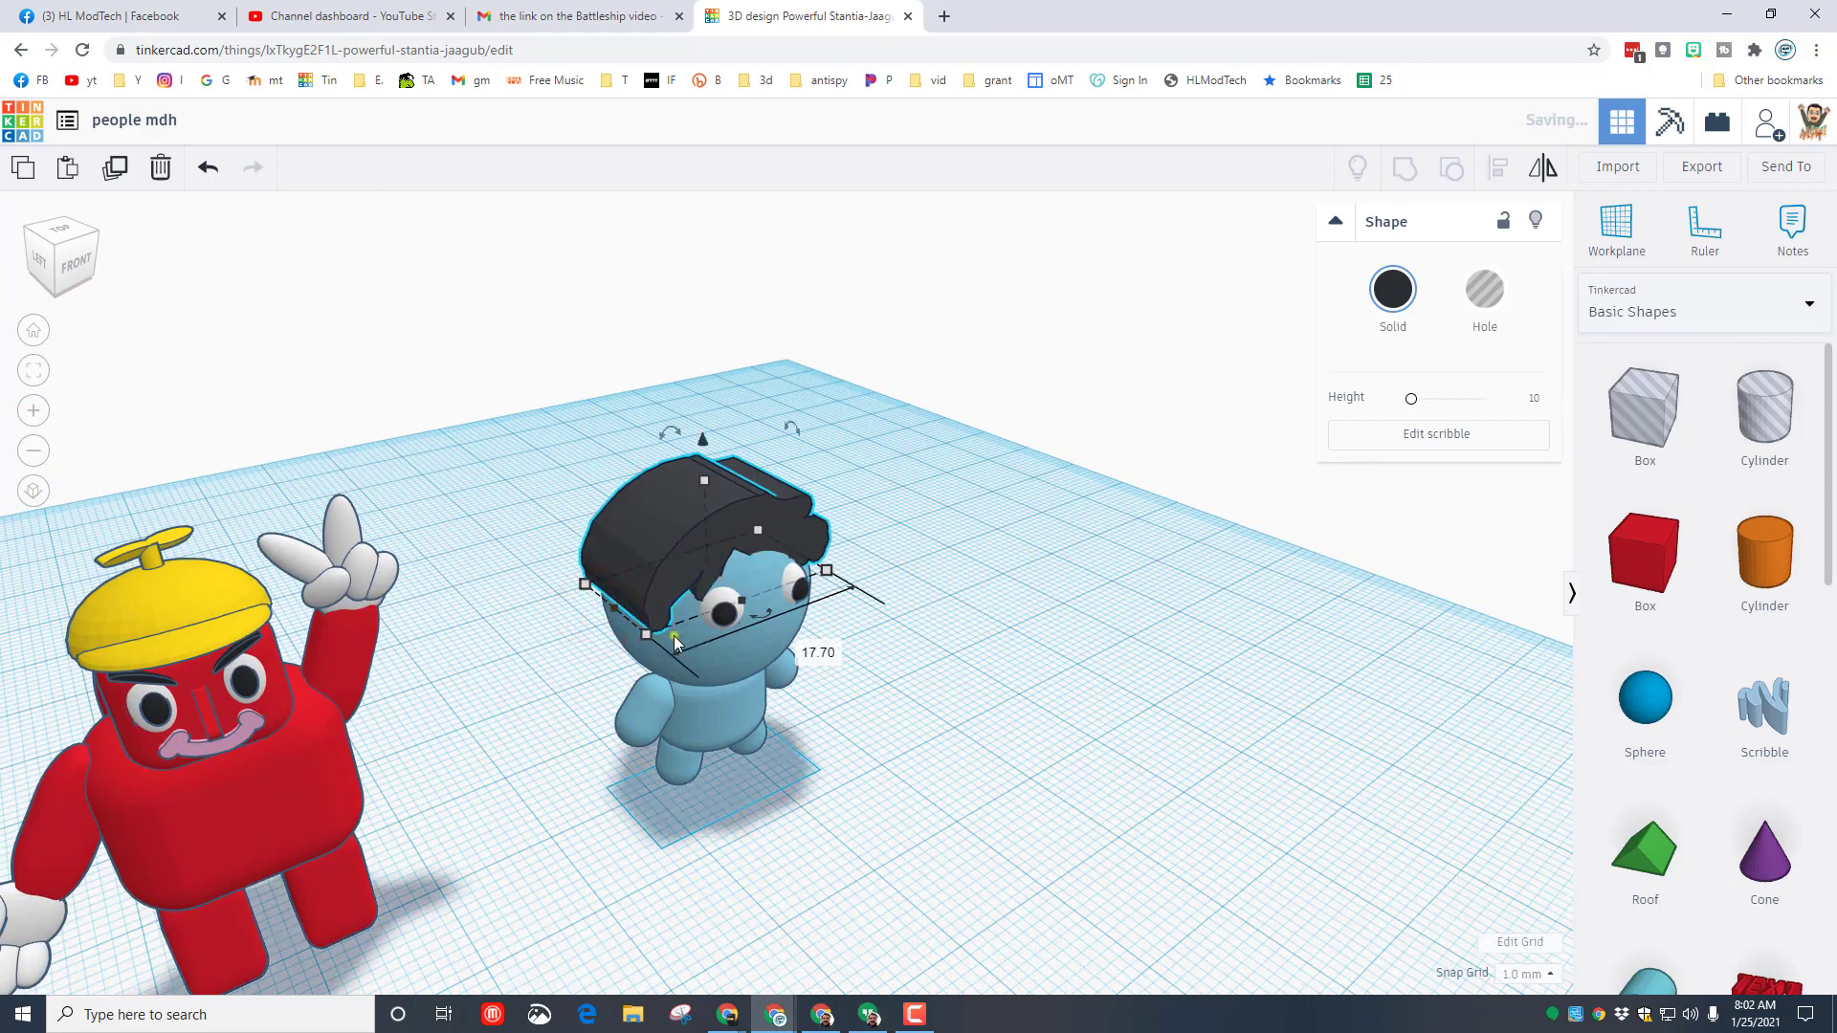
pyautogui.moveTo(673, 635)
pyautogui.mouseDown(button='right')
pyautogui.moveTo(218, 643)
pyautogui.moveTo(532, 500)
pyautogui.mouseUp(button='right')
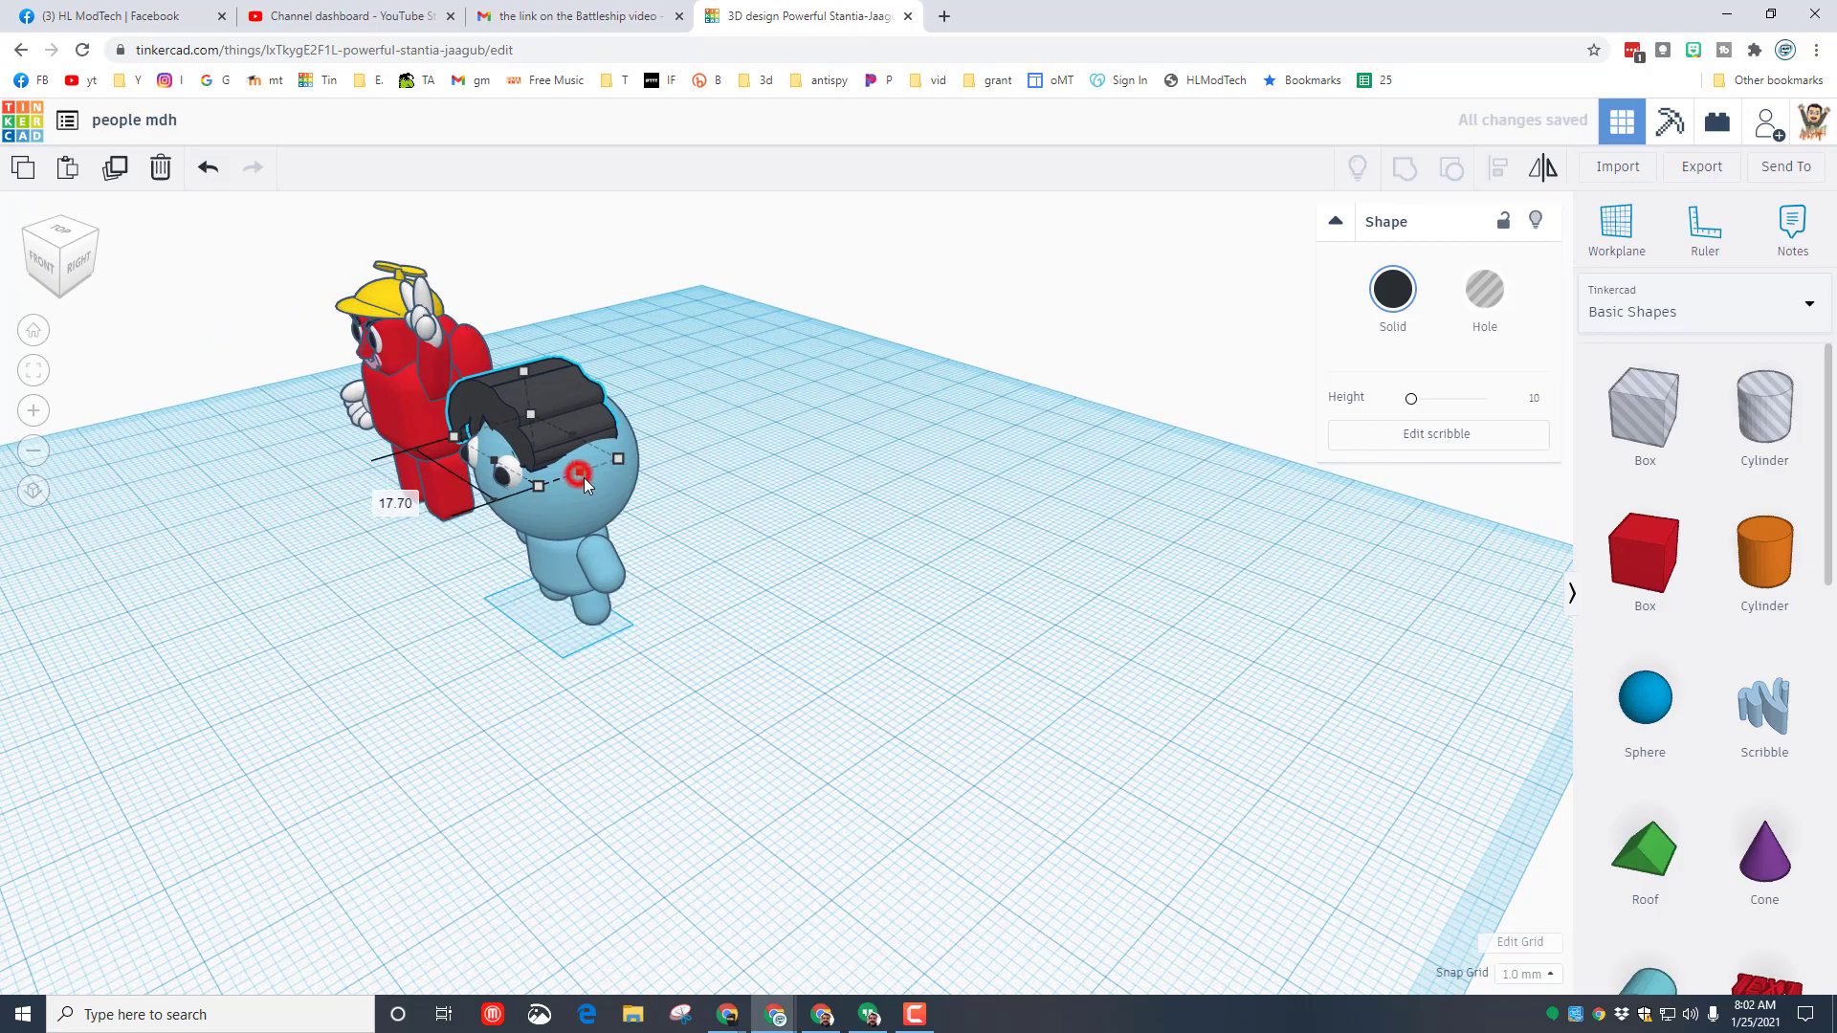
# Select the red AstroBot's nose and mouth together and duplicate the pair.
pyautogui.moveTo(710, 555); pyautogui.dragTo(394, 597, button='right')
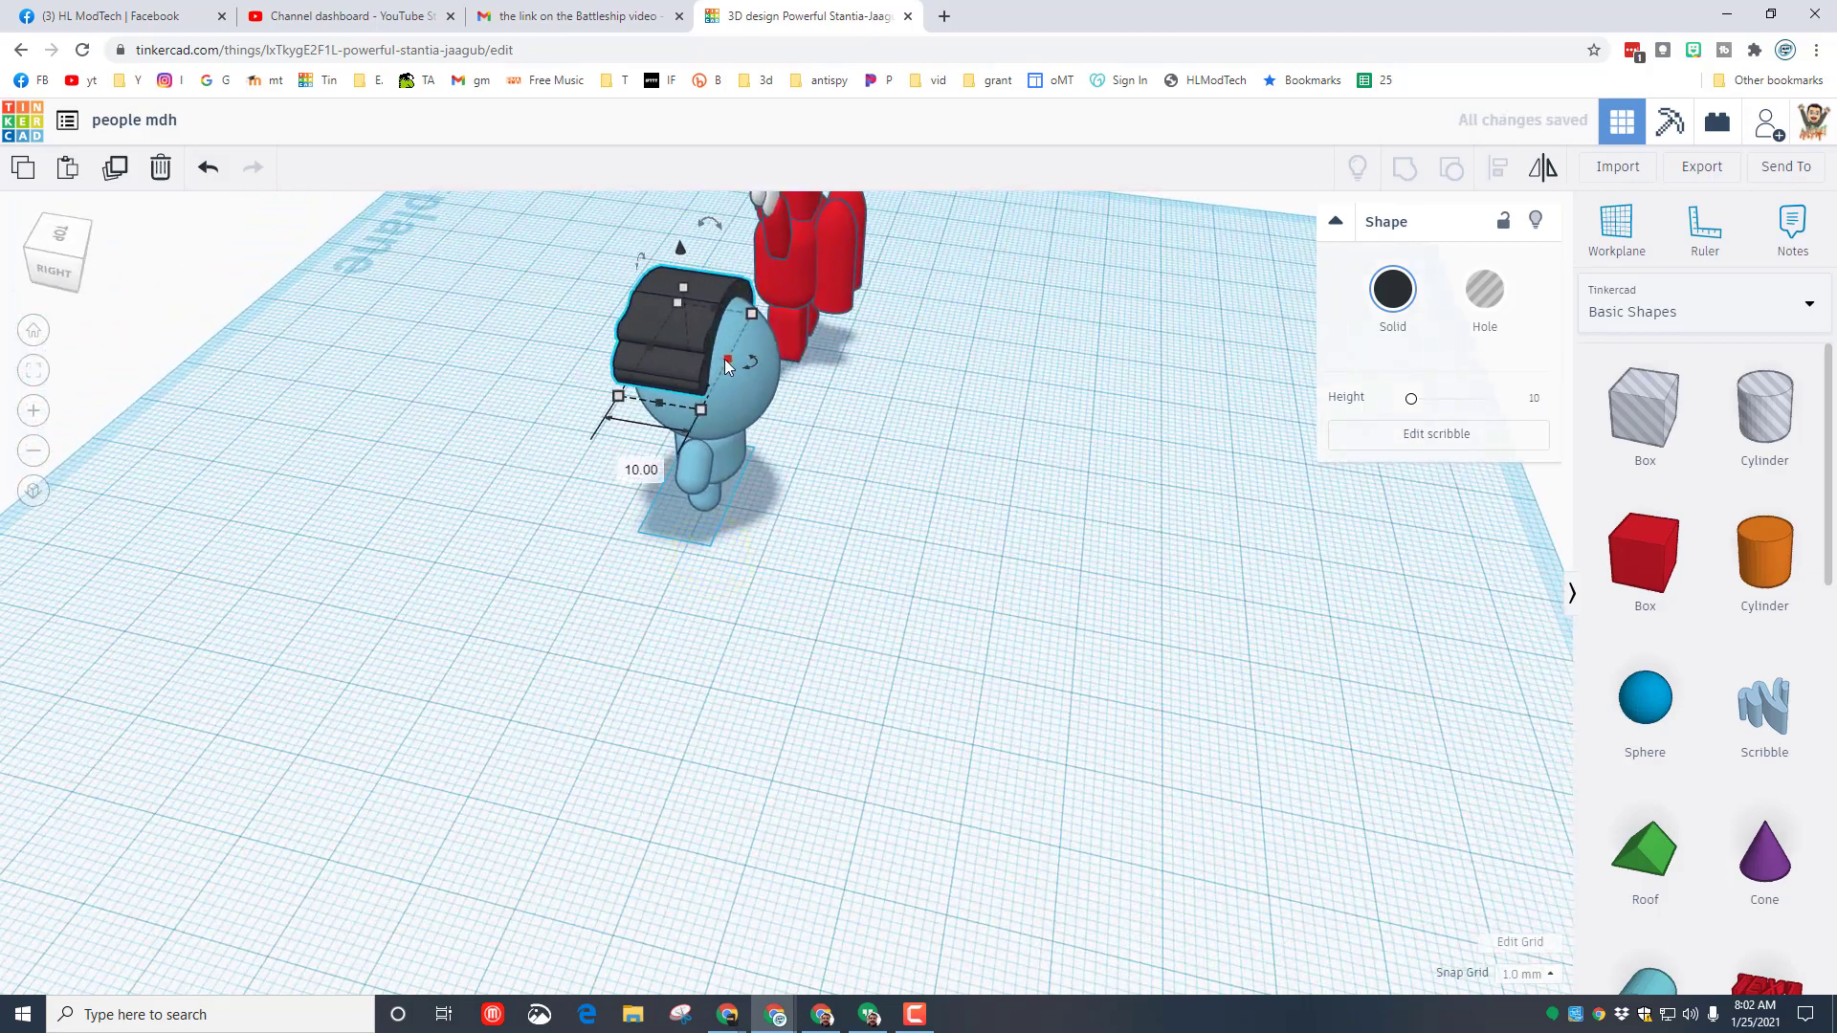
pyautogui.moveTo(573, 497); pyautogui.dragTo(1061, 383, button='right')
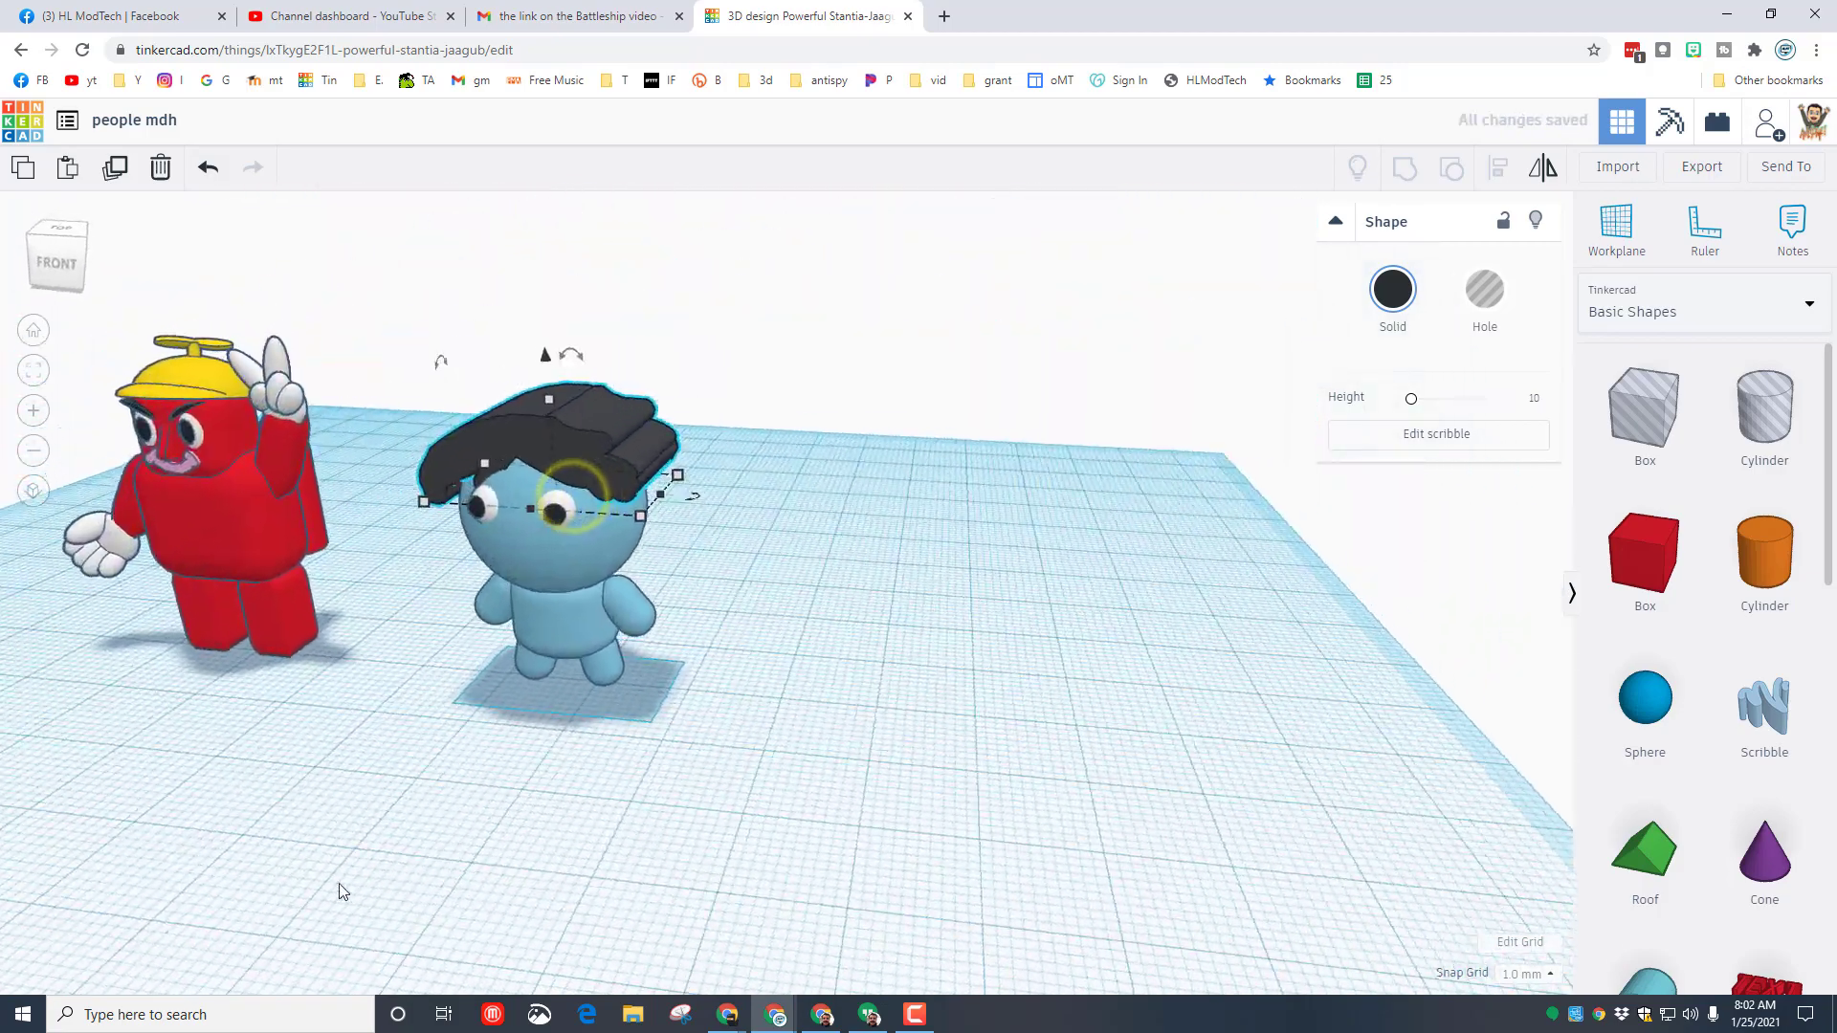
pyautogui.scroll(4, 266, 934)
pyautogui.moveTo(278, 906)
pyautogui.mouseDown(button='right')
pyautogui.moveTo(492, 851)
pyautogui.moveTo(466, 901)
pyautogui.moveTo(549, 683)
pyautogui.mouseUp(button='right')
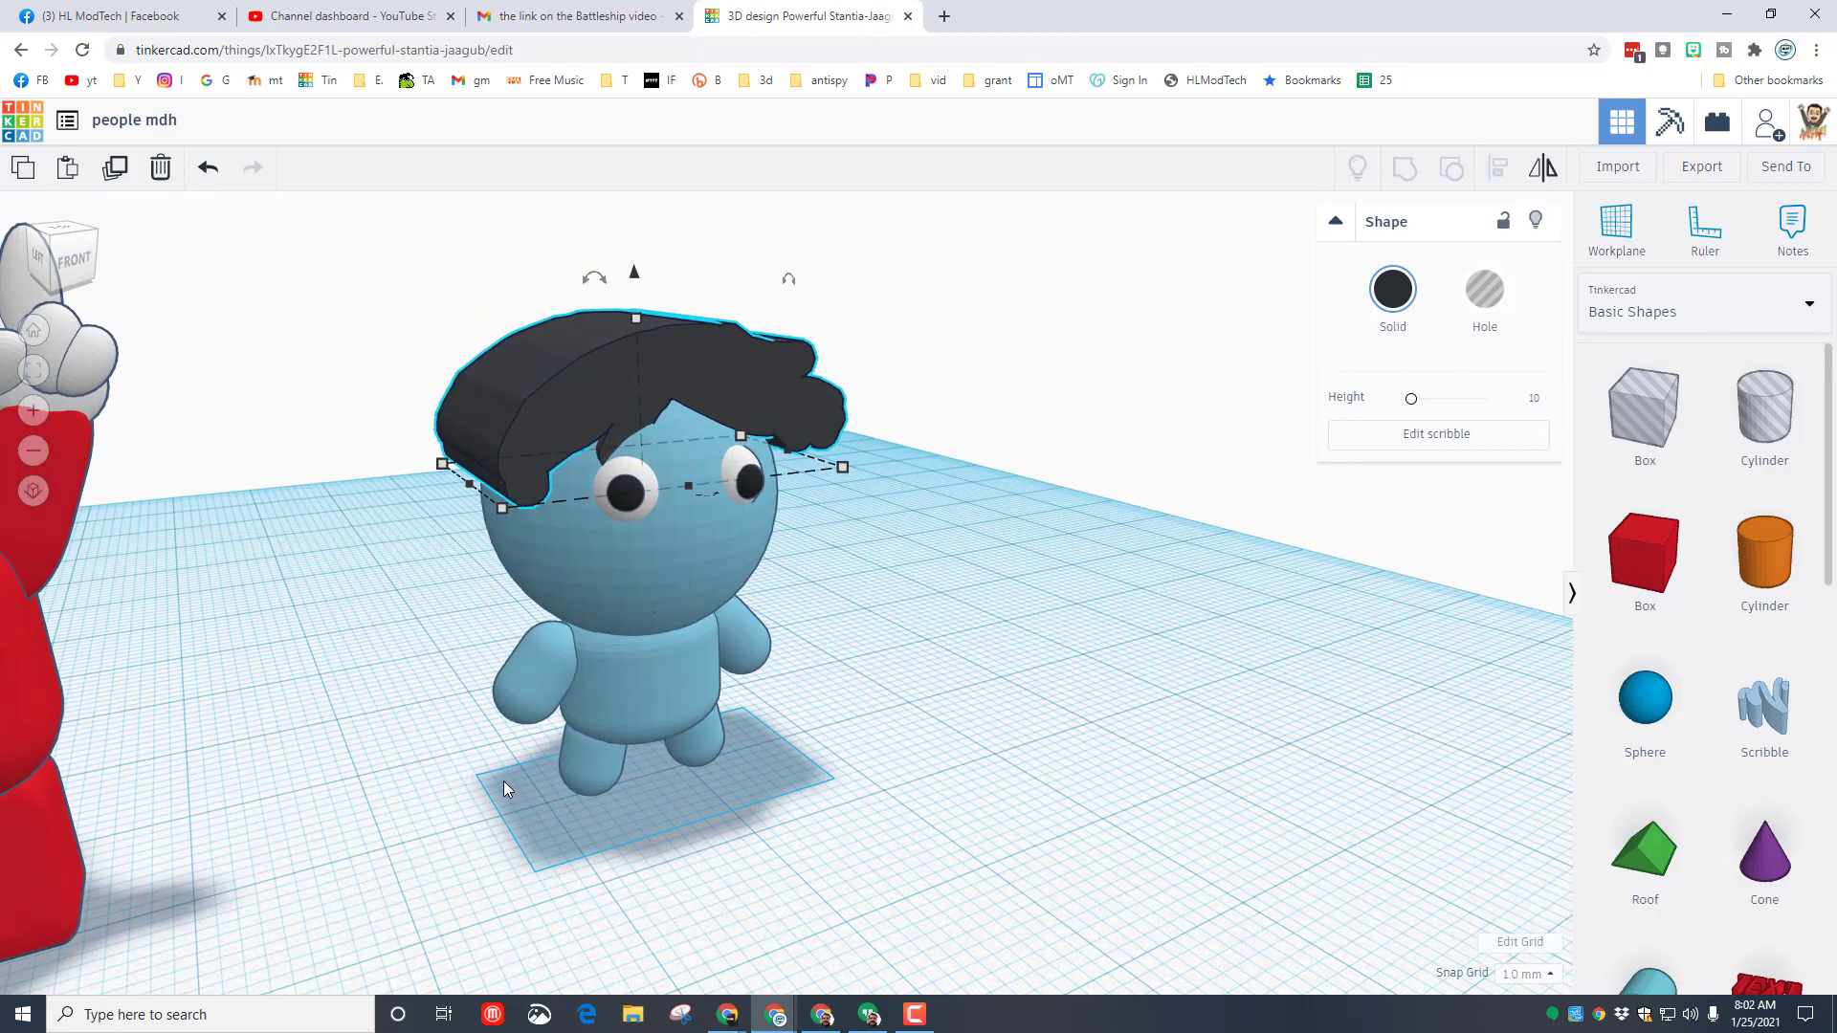
pyautogui.keyDown('shift'); pyautogui.click(260, 616); pyautogui.keyUp('shift')
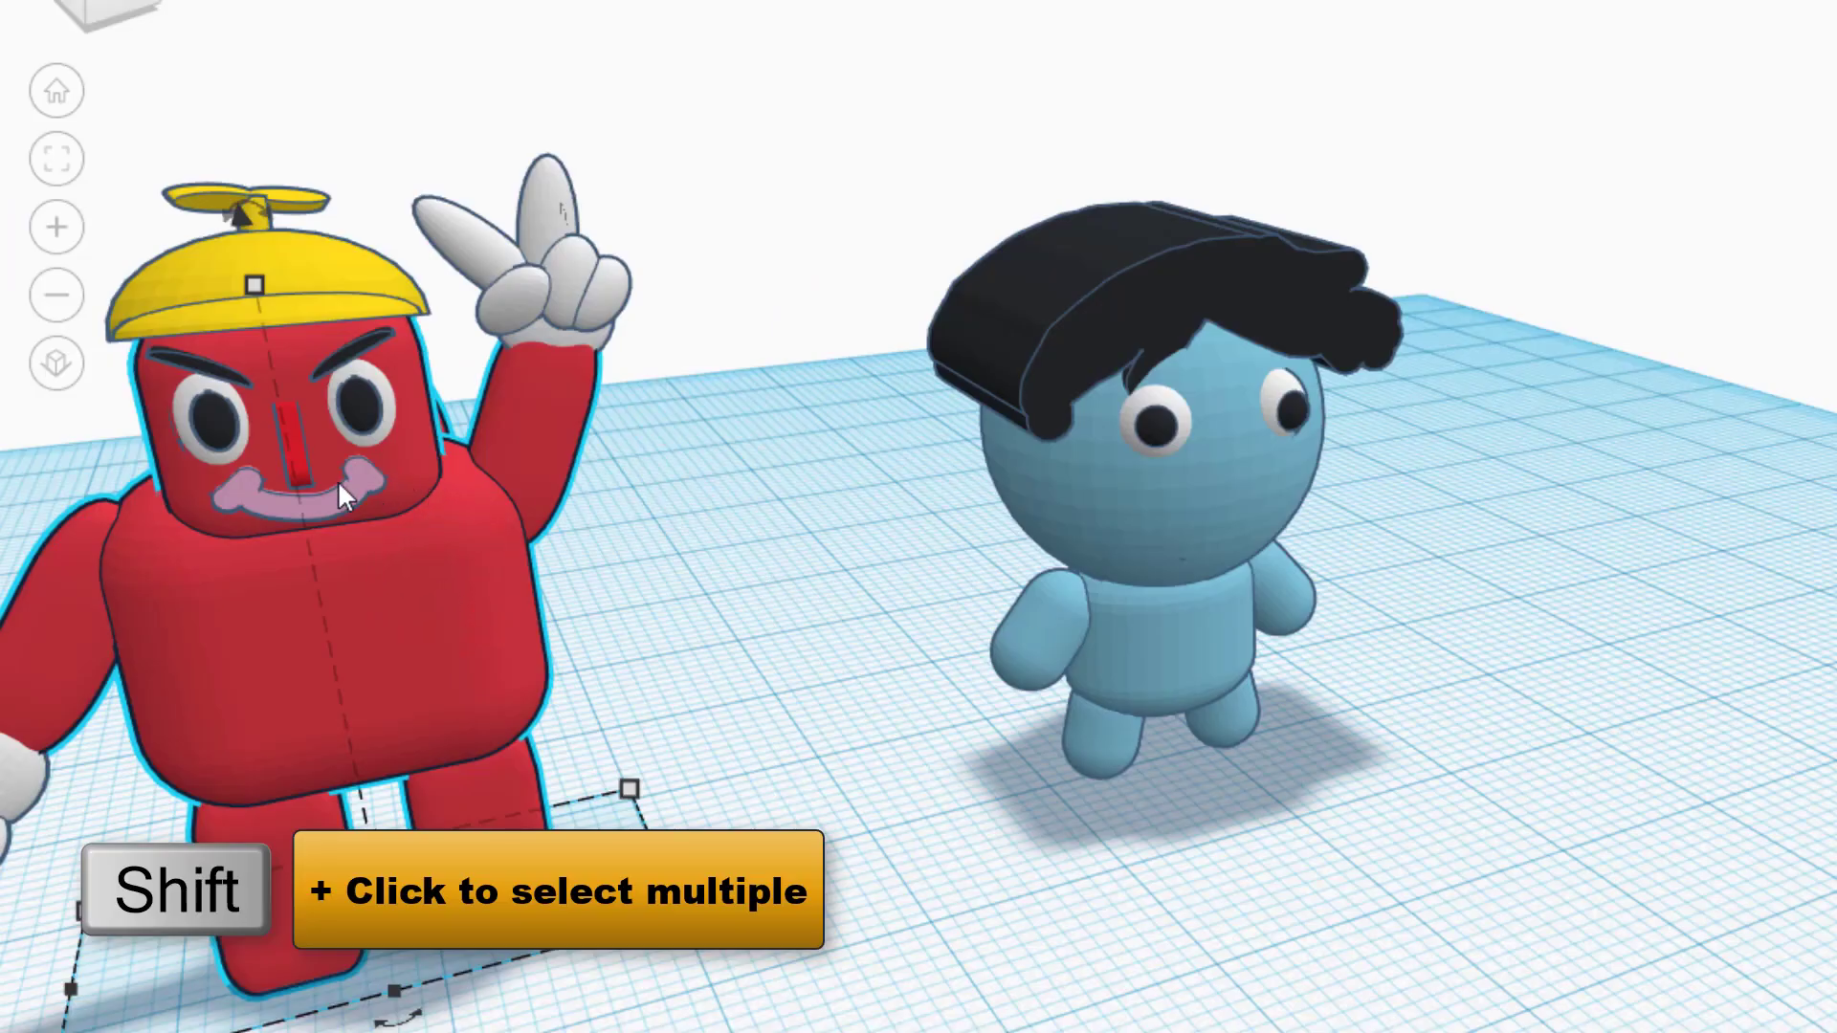
pyautogui.click(338, 500)
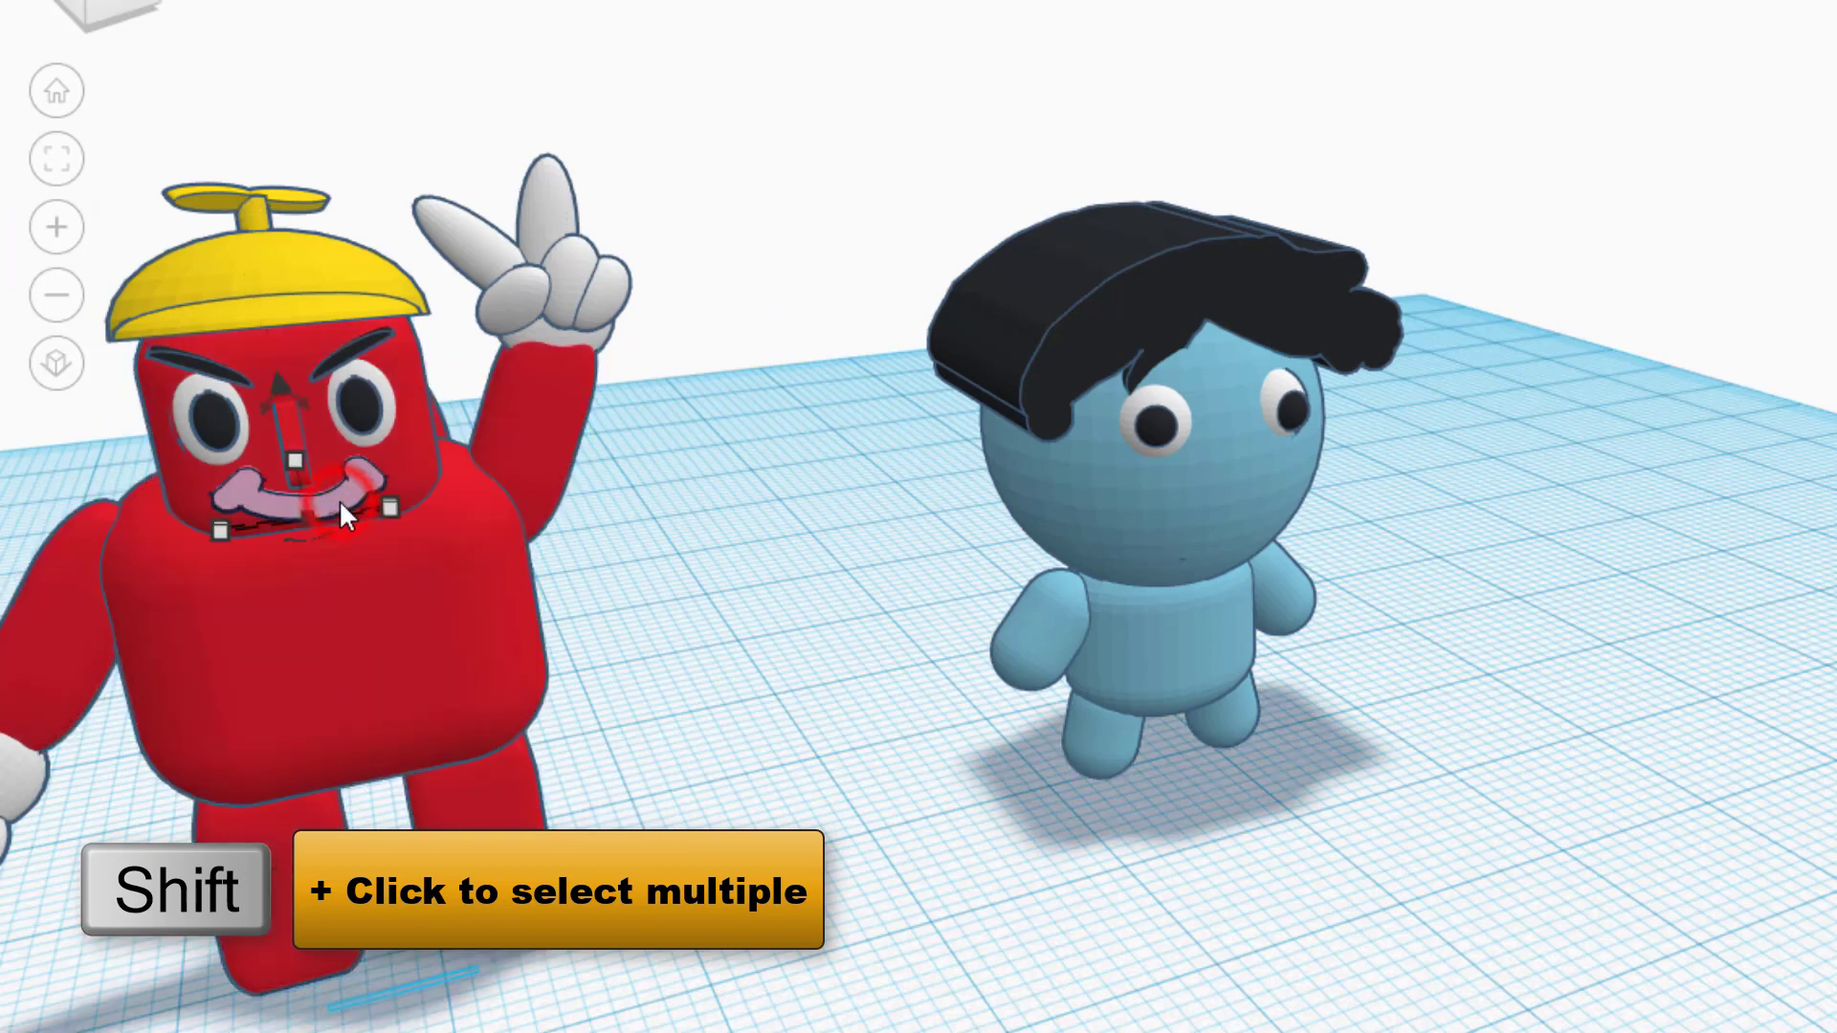
pyautogui.keyDown('shift'); pyautogui.click(289, 413); pyautogui.keyUp('shift')
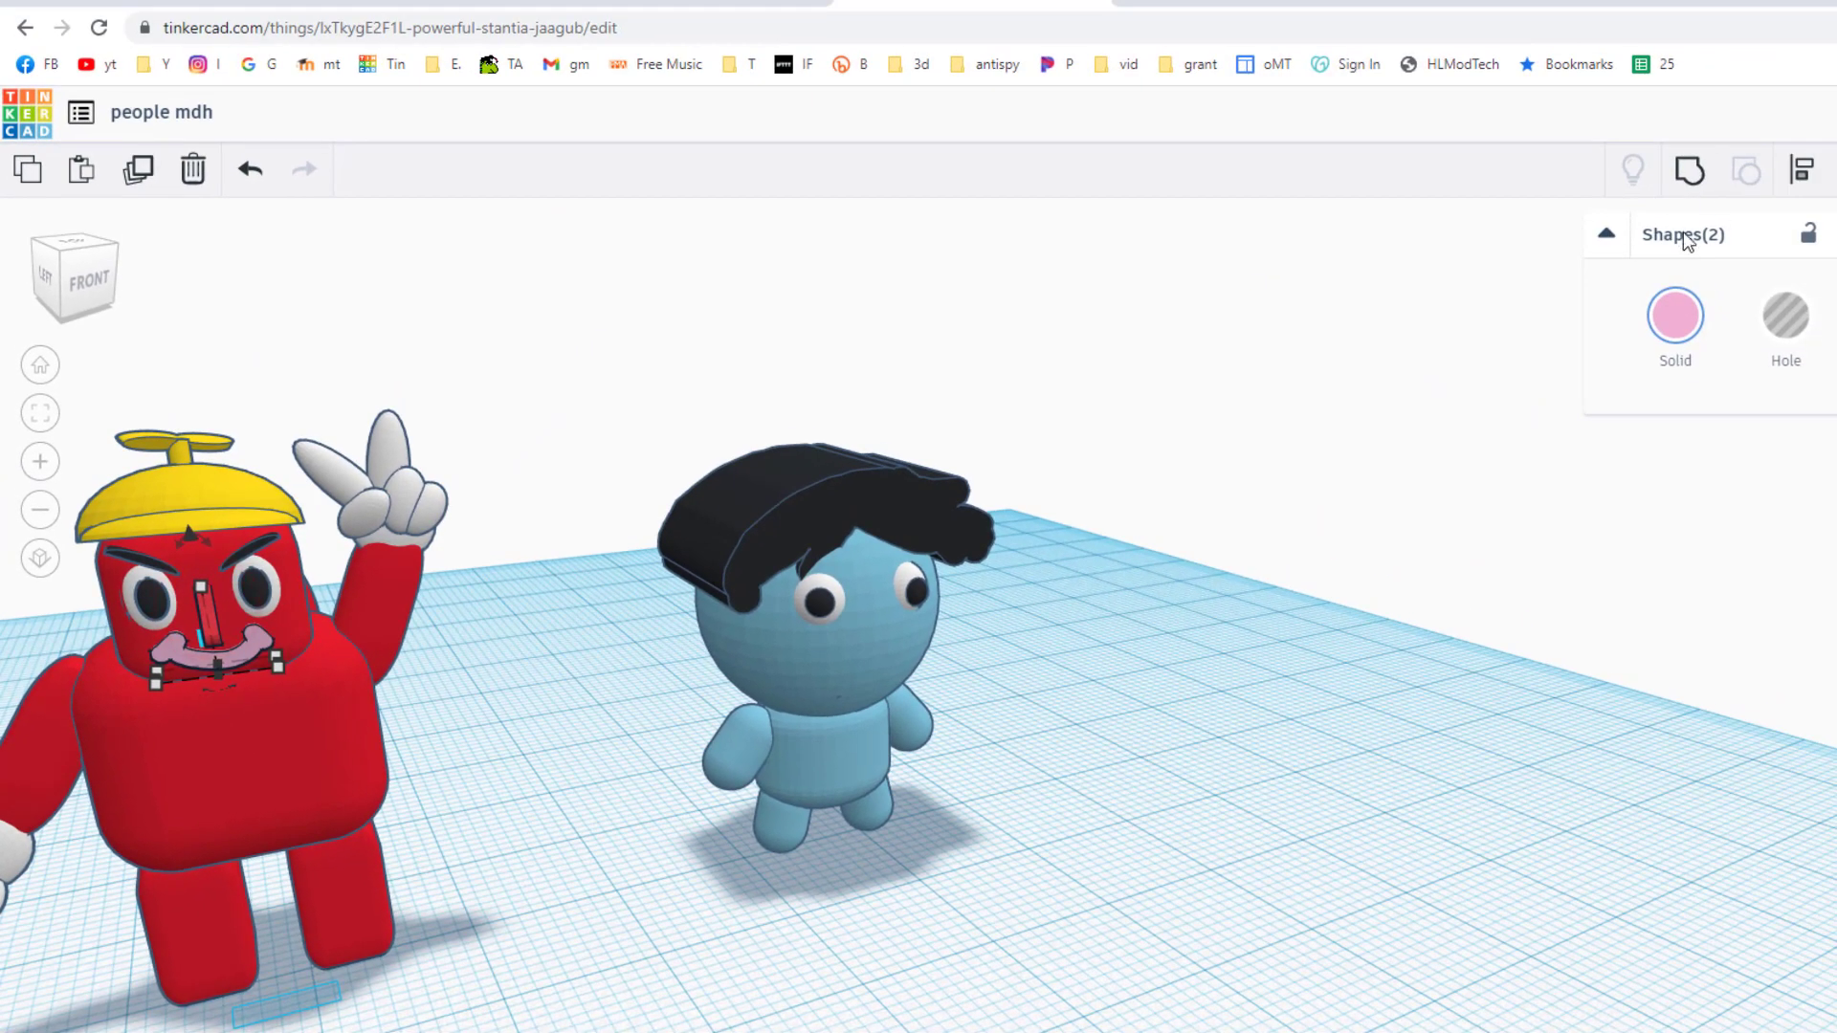
pyautogui.hotkey('ctrl', 'd')
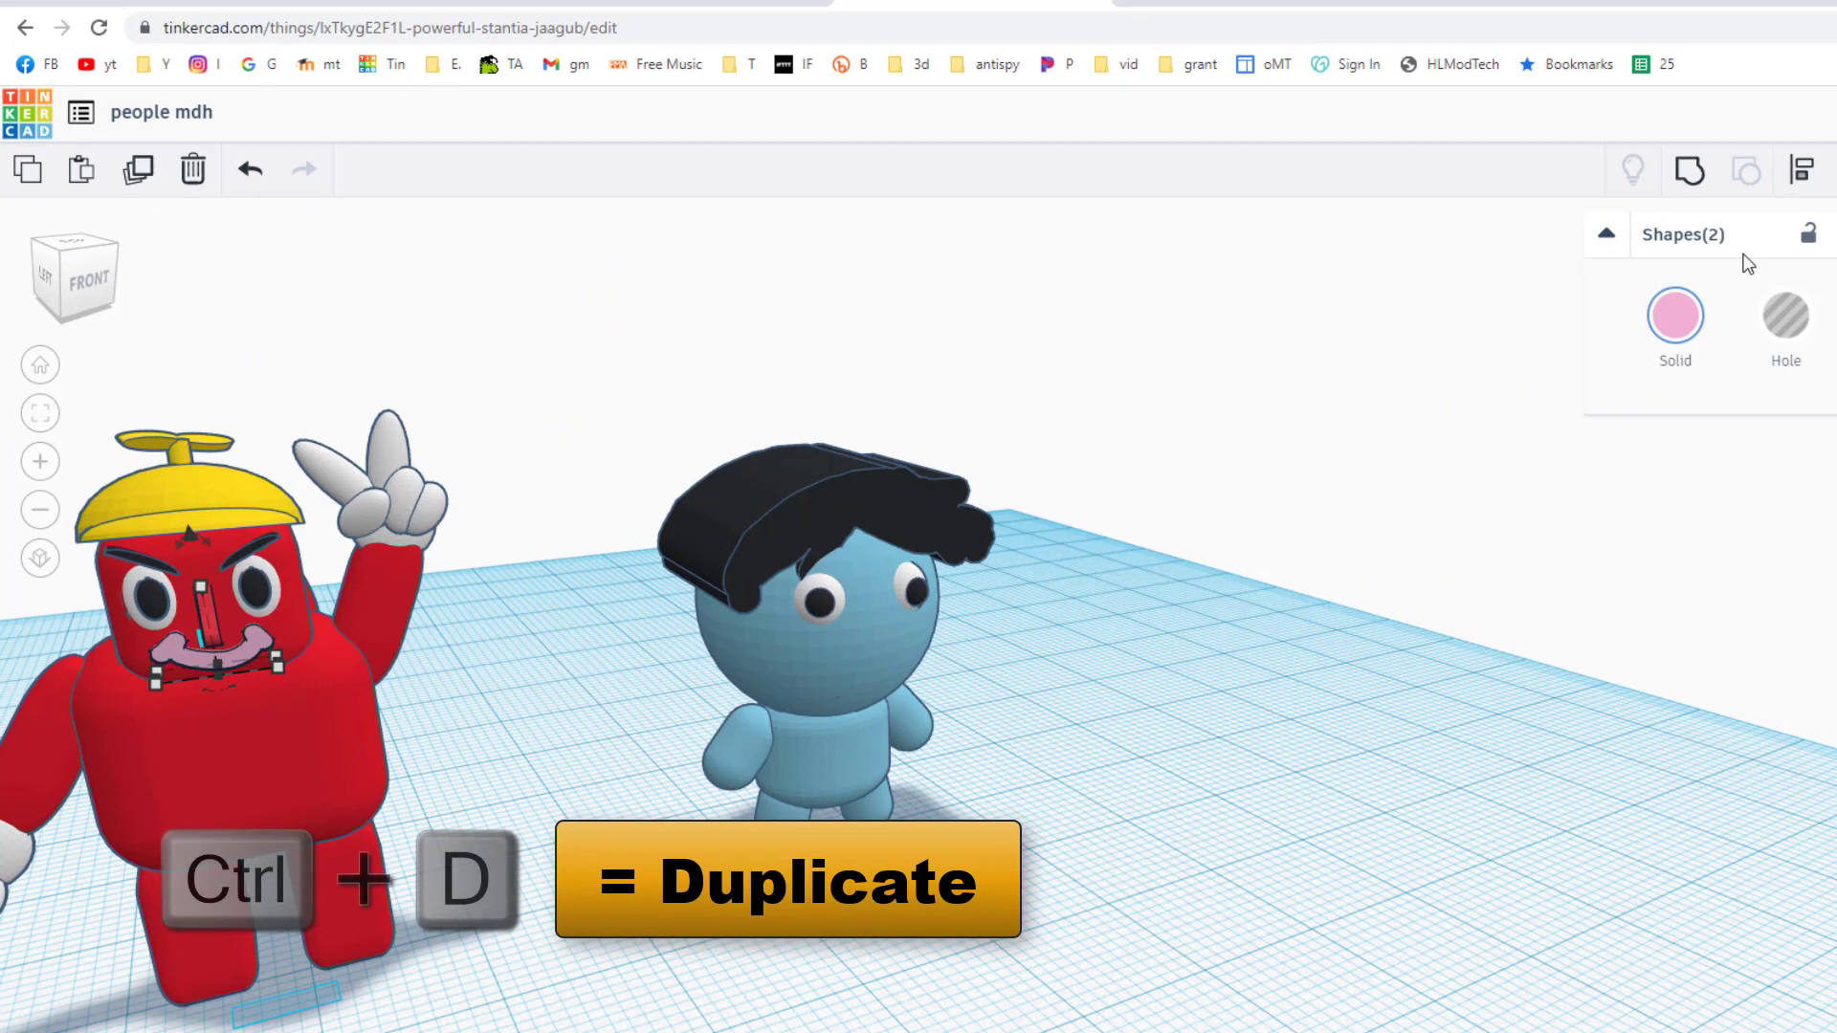
pyautogui.hotkey('ctrl', 'd')
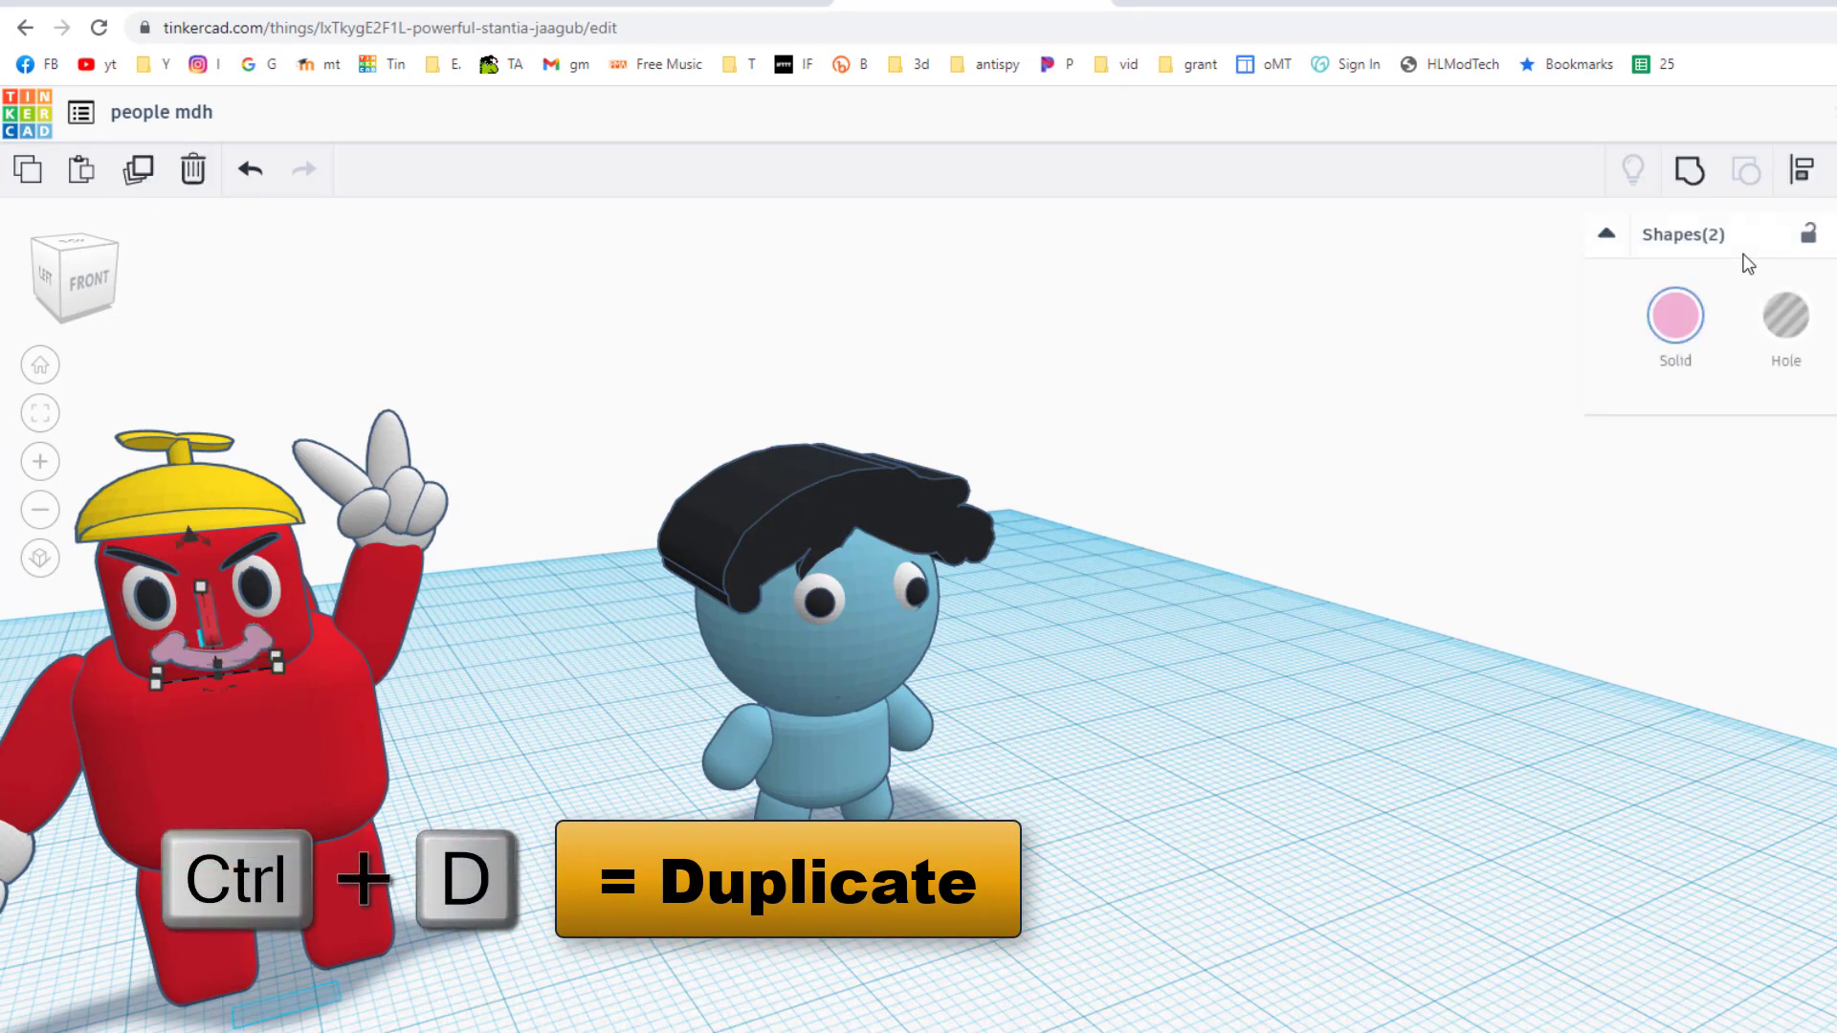
# Move the duplicated nose and mouth across the workplane until they sit in front of the Blanky's face.
pyautogui.press('Right')
pyautogui.press('Right')
pyautogui.press('Right')
pyautogui.press('Right')
pyautogui.press('Right')
pyautogui.press('Right')
pyautogui.press('Right')
pyautogui.press('Right')
pyautogui.press('Right')
pyautogui.press('Right')
pyautogui.press('Right')
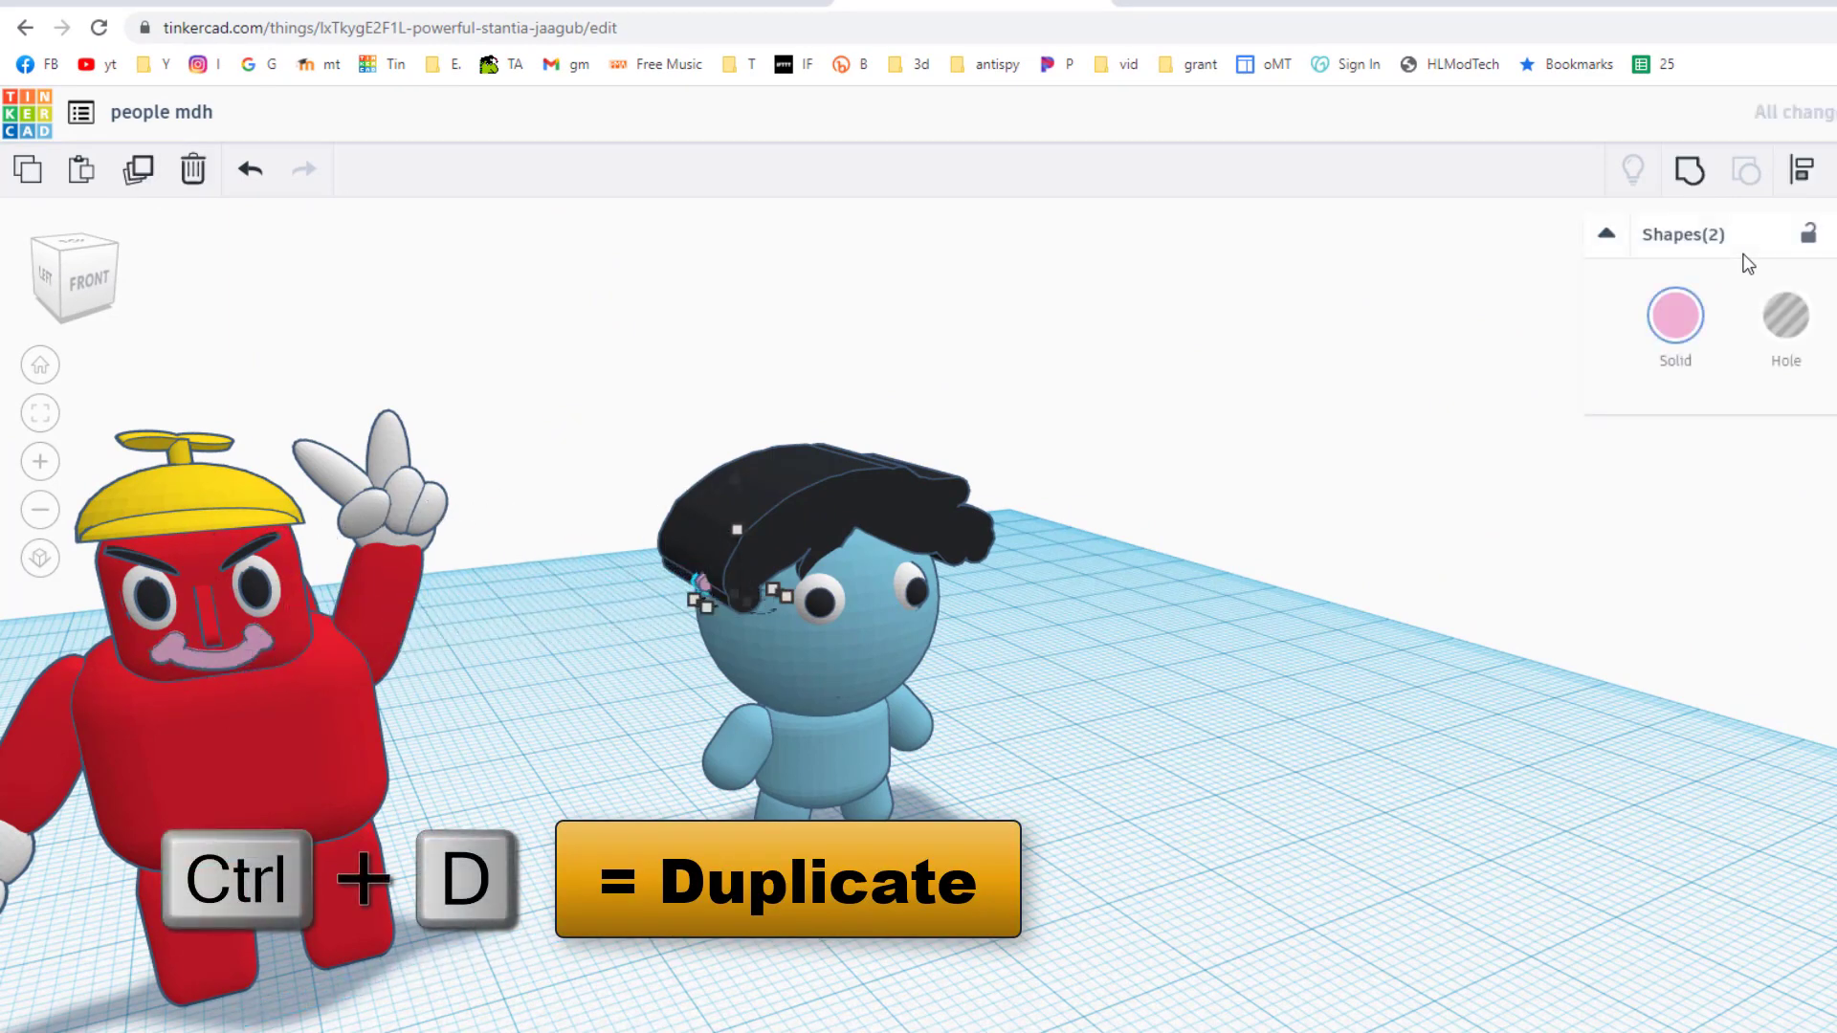
pyautogui.press('Down')
pyautogui.press('Down')
pyautogui.press('Down')
pyautogui.press('Down')
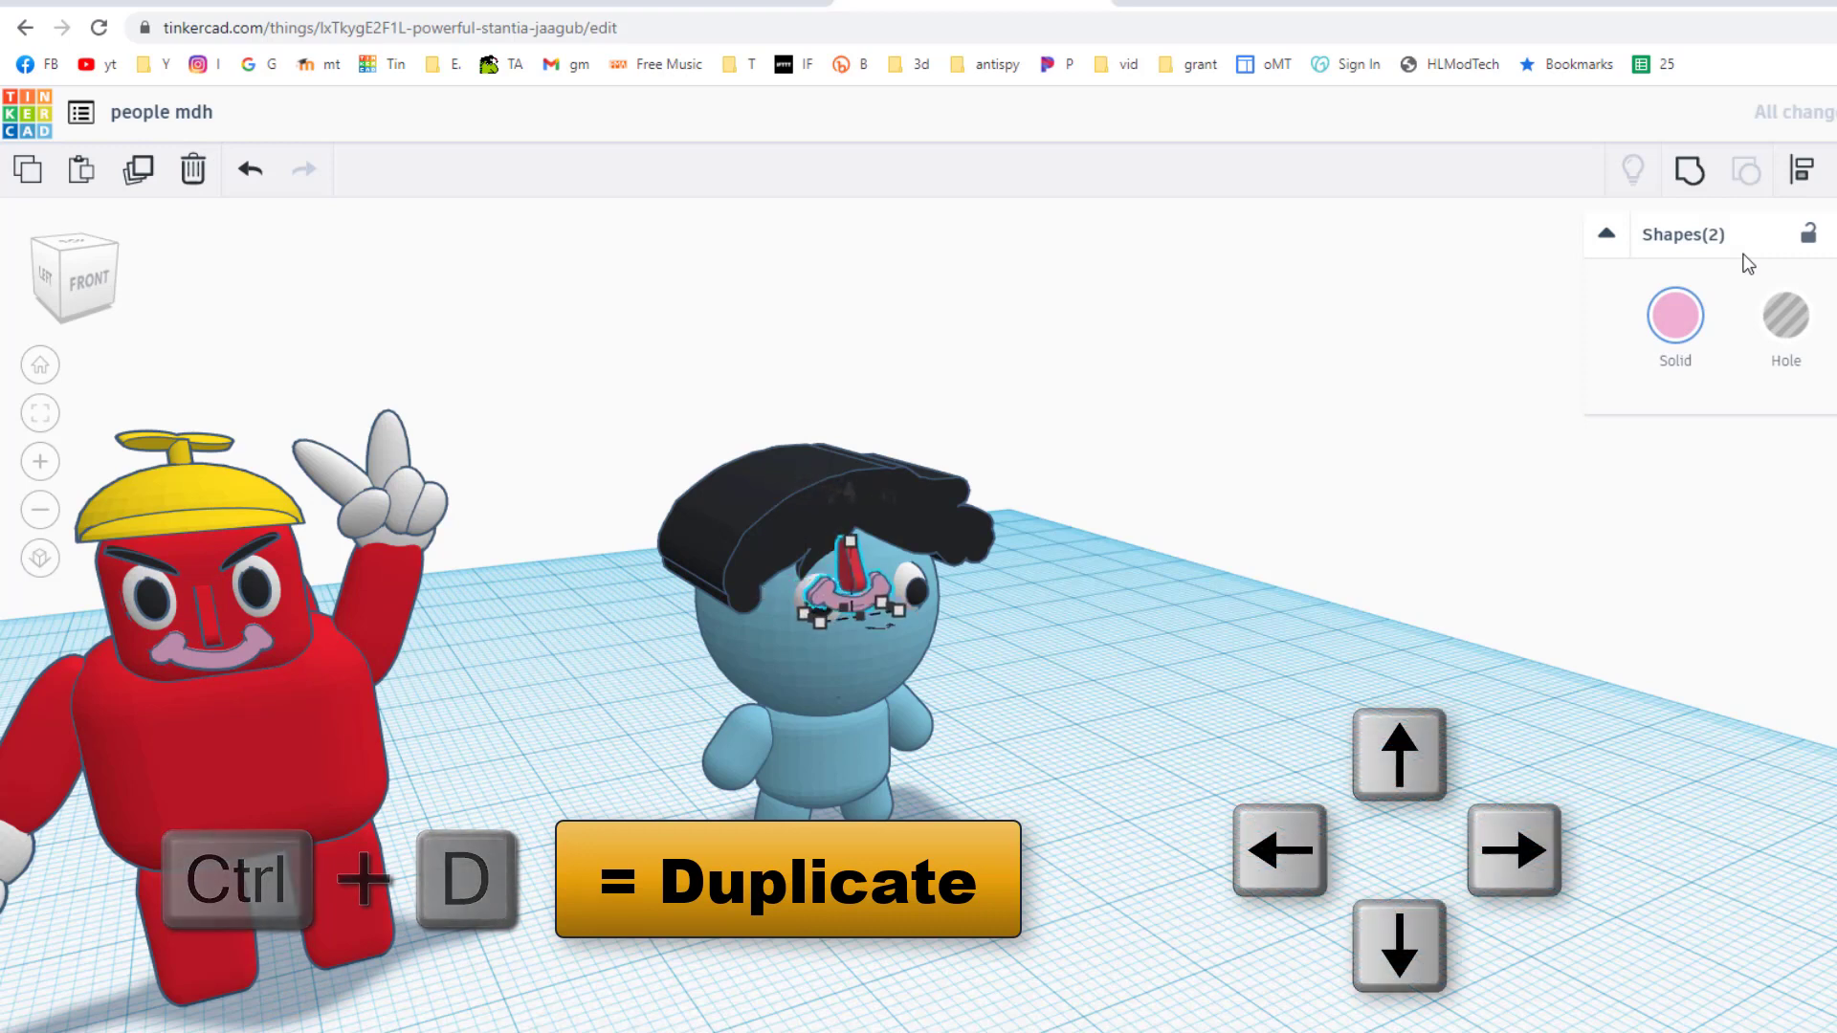
# Lower the copied nose and mouth below the Blanky's eyes and shift them sideways to centre them on the face.
pyautogui.hotkey('ctrl', 'Down')
pyautogui.hotkey('ctrl', 'Down')
pyautogui.hotkey('ctrl', 'Down')
pyautogui.hotkey('ctrl', 'Down')
pyautogui.hotkey('ctrl', 'Down')
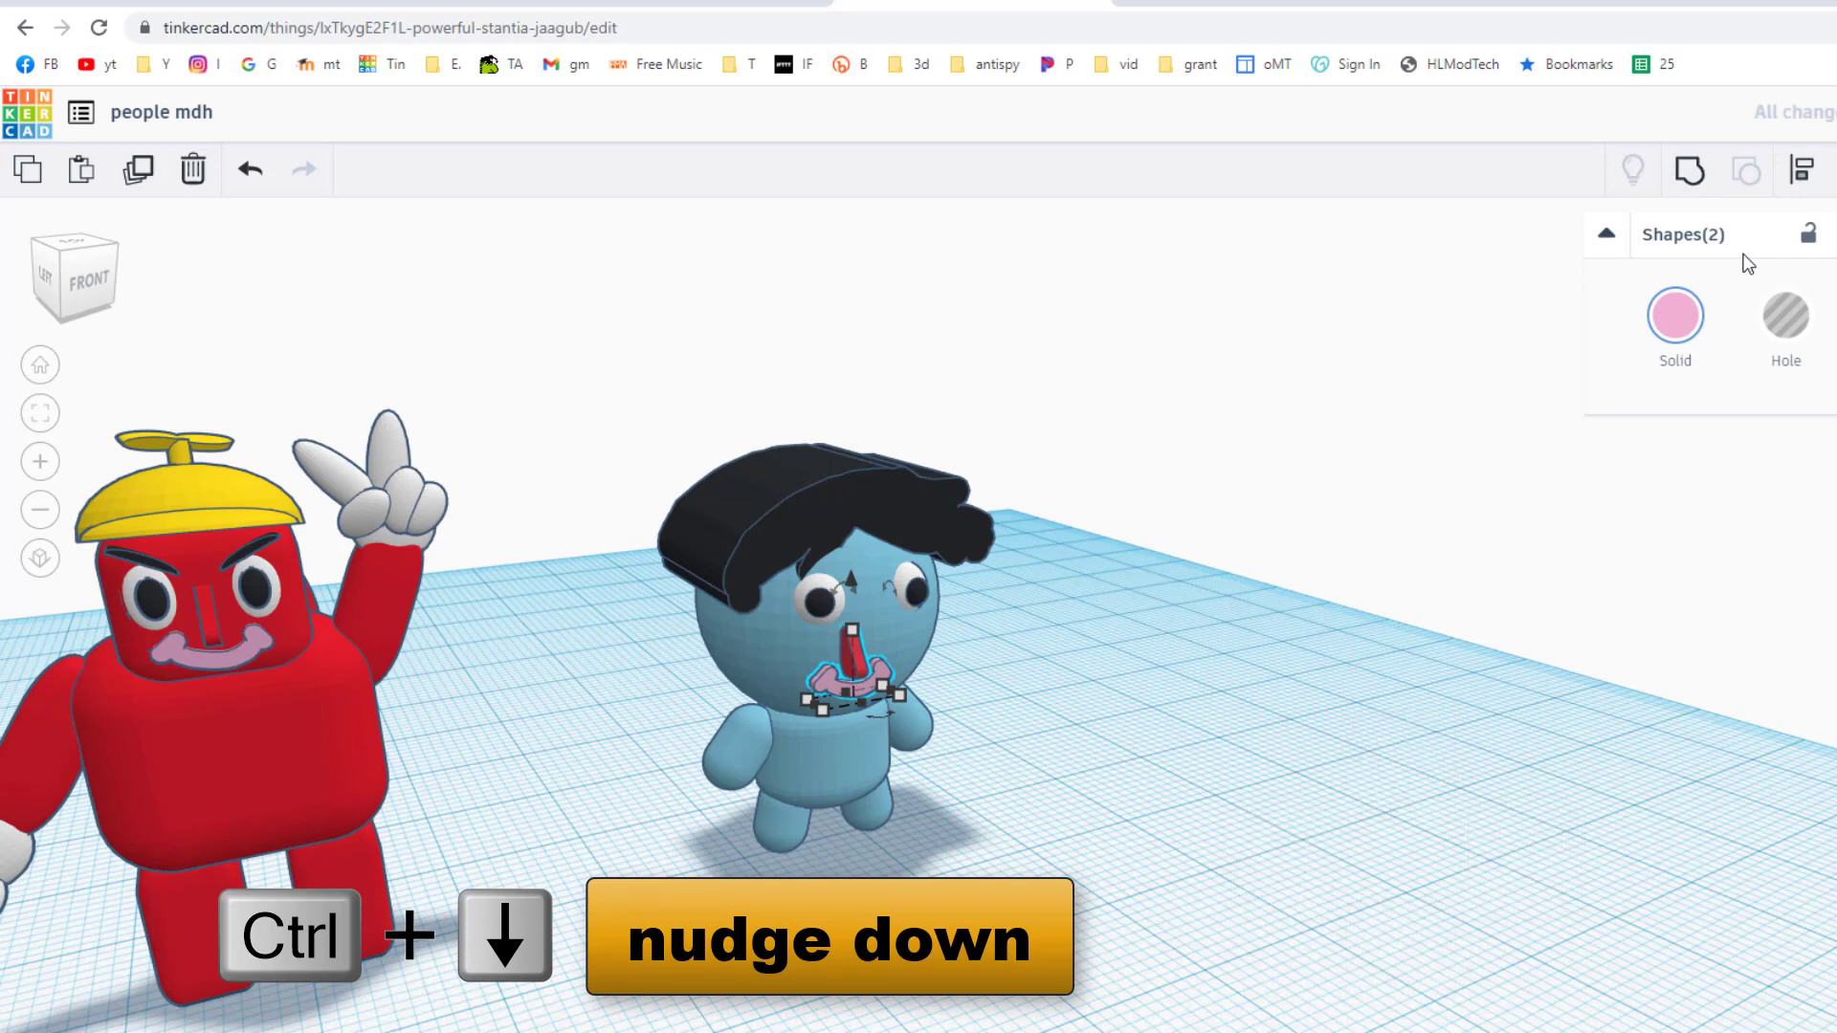
pyautogui.press('Right')
pyautogui.press('Right')
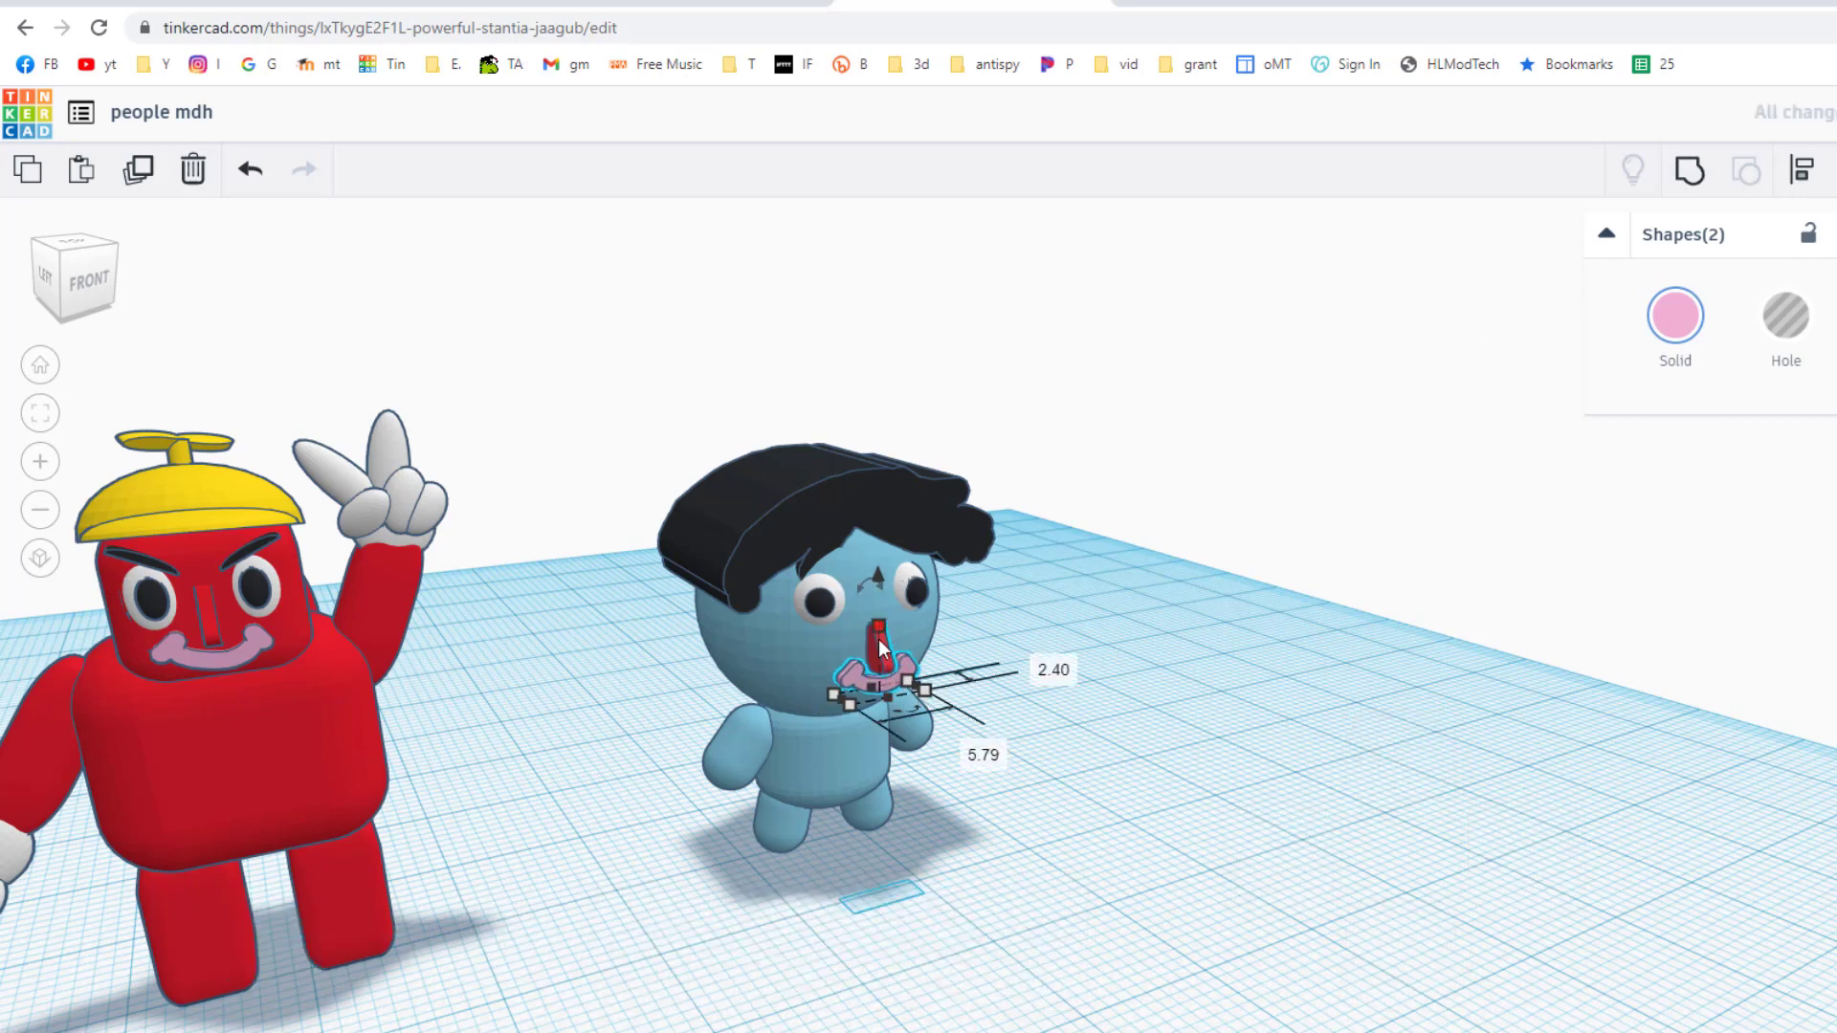
# Set the snap grid to 0.1 mm and enlarge the Blanky's nose and mouth together in proportion.
pyautogui.click(934, 861)
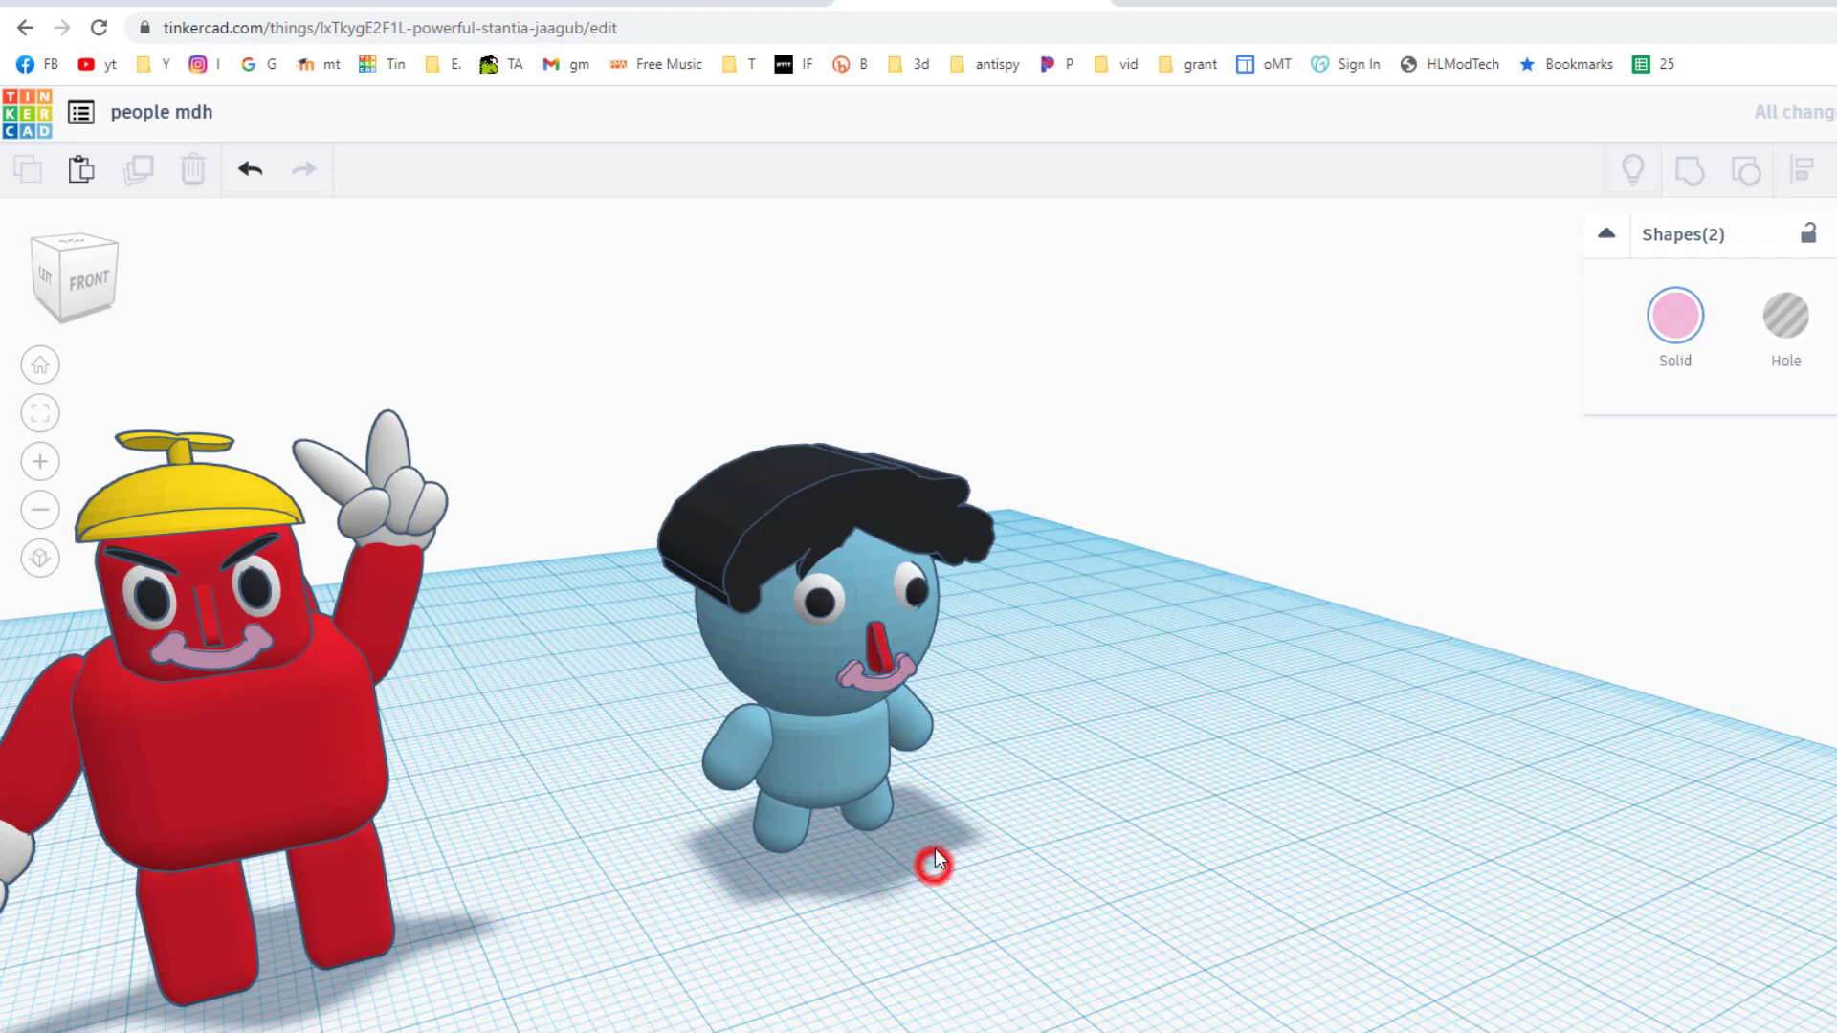
pyautogui.click(865, 683)
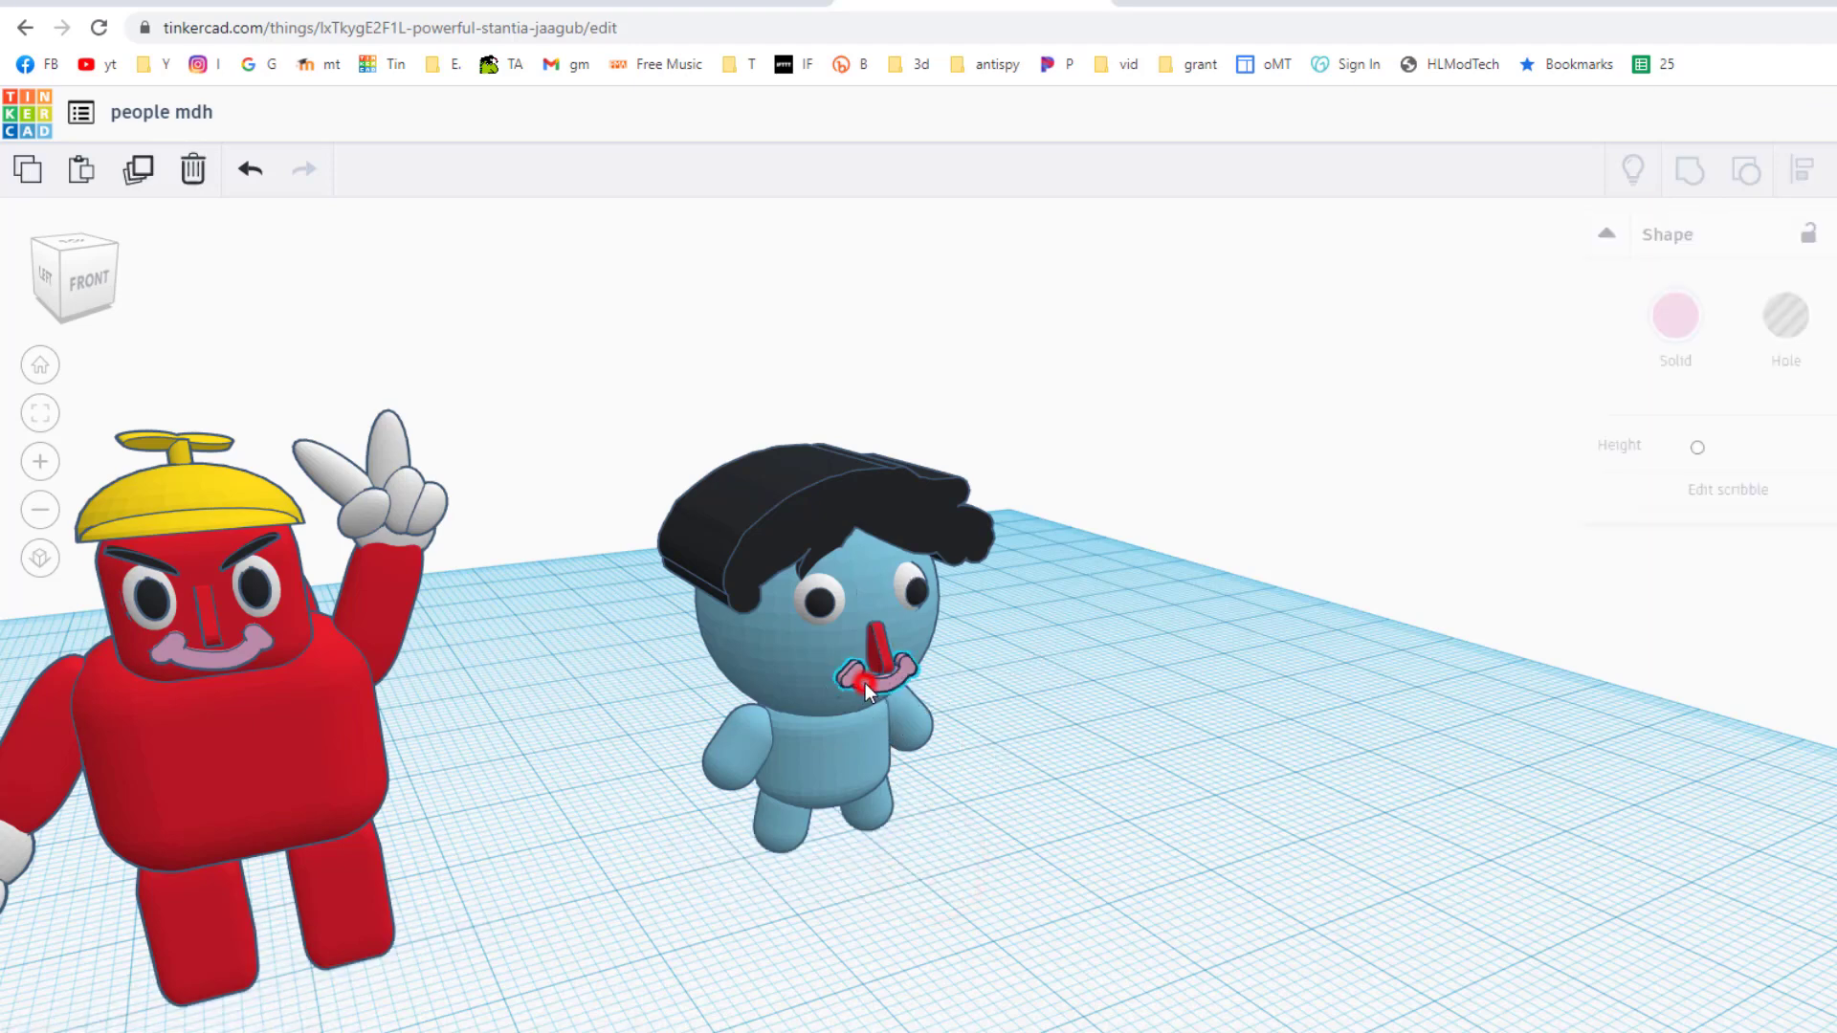
pyautogui.keyDown('shift'); pyautogui.click(880, 635); pyautogui.keyUp('shift')
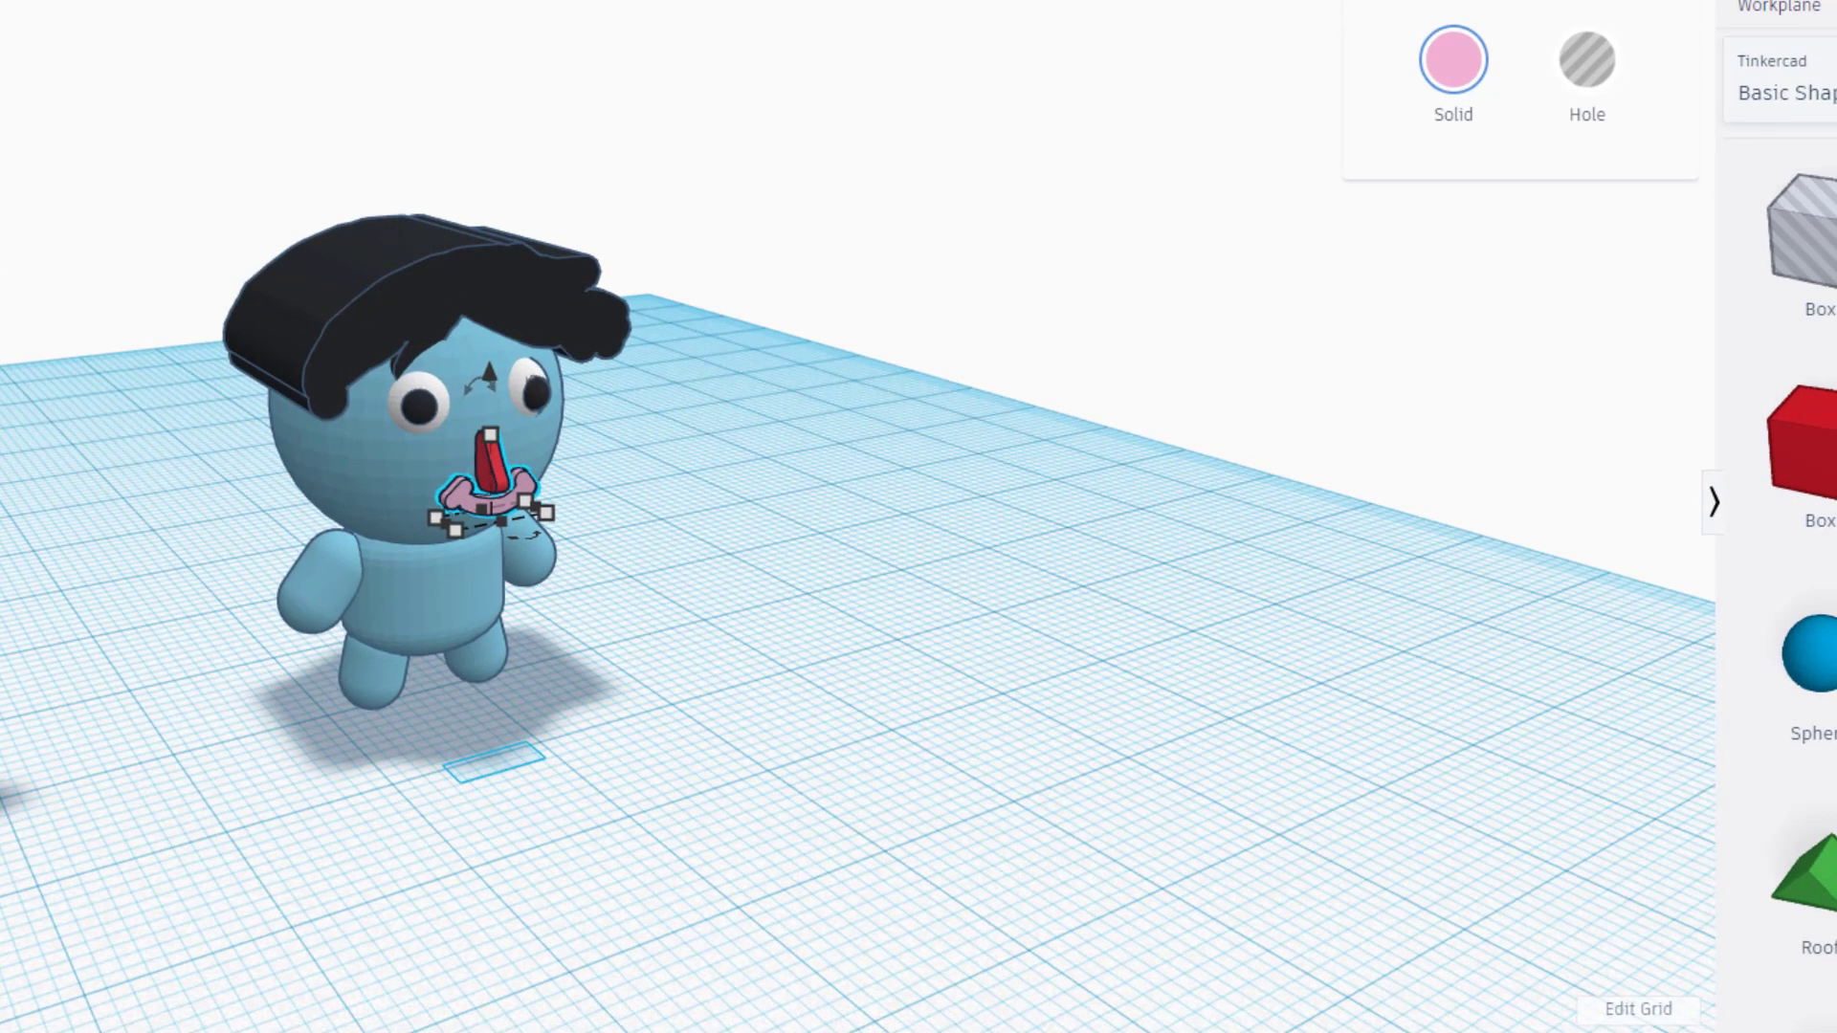
pyautogui.click(1641, 1024)
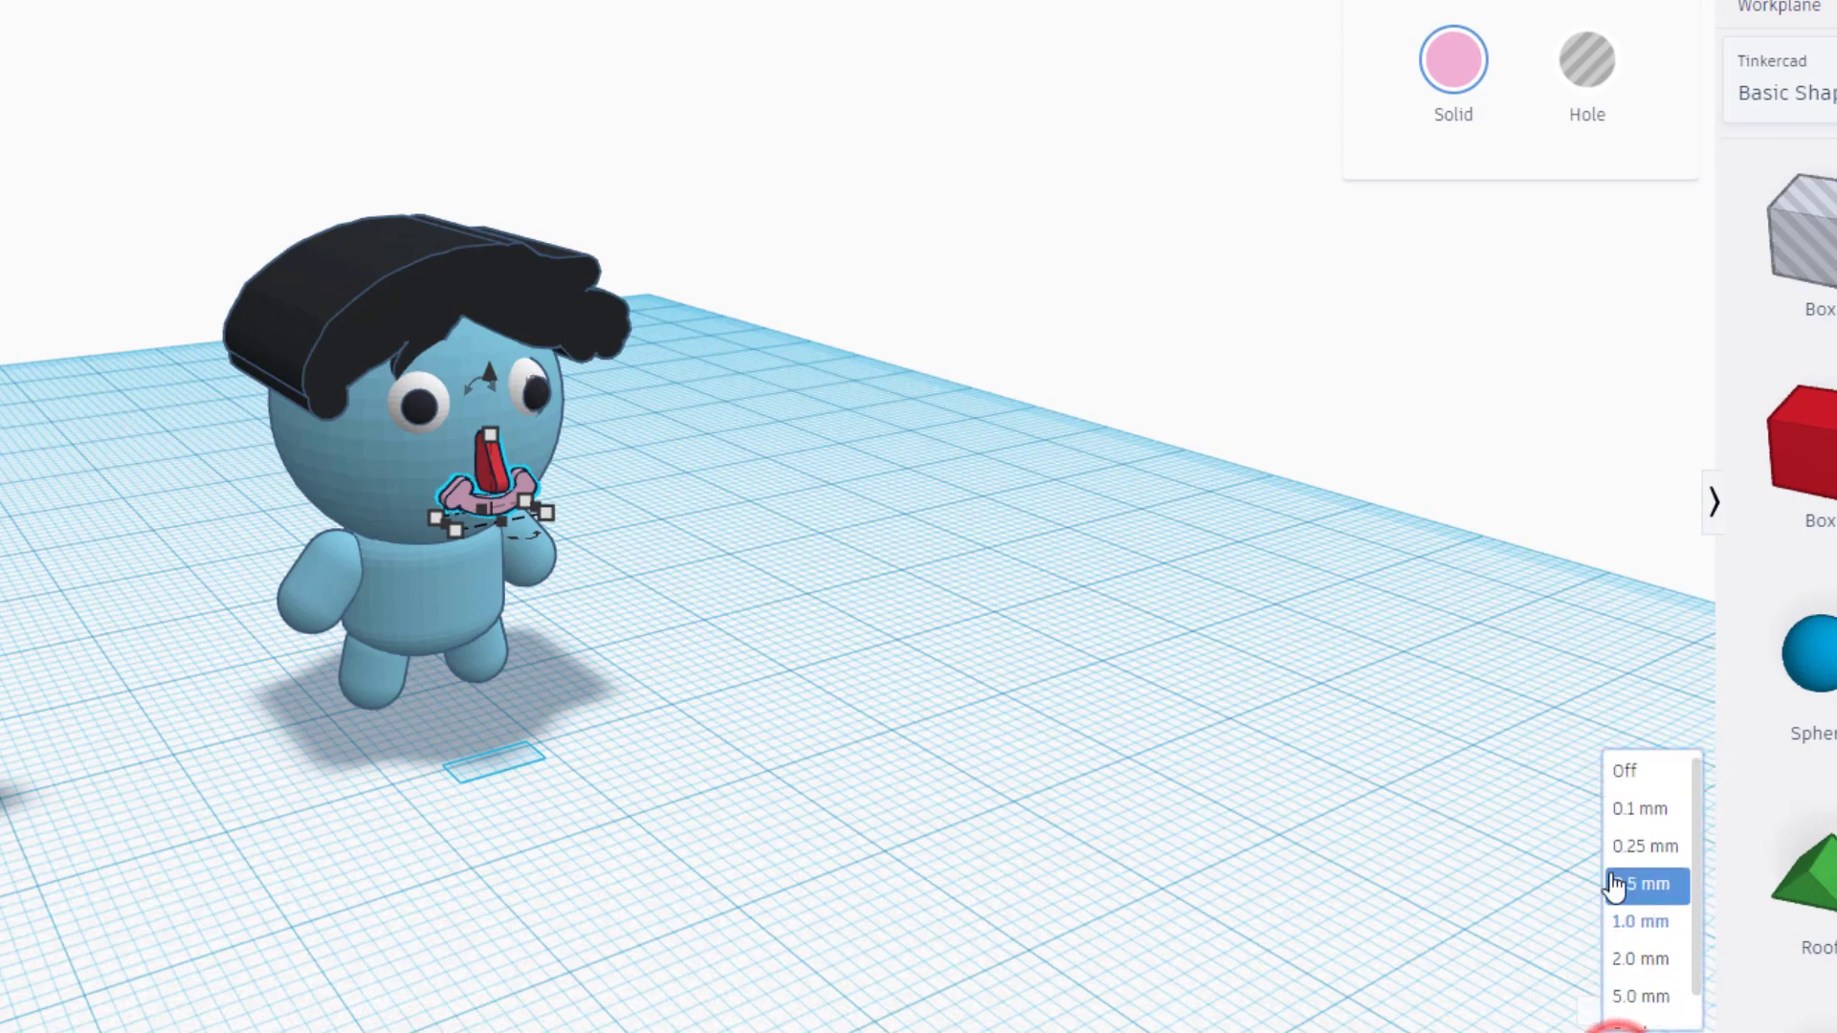
pyautogui.click(1633, 807)
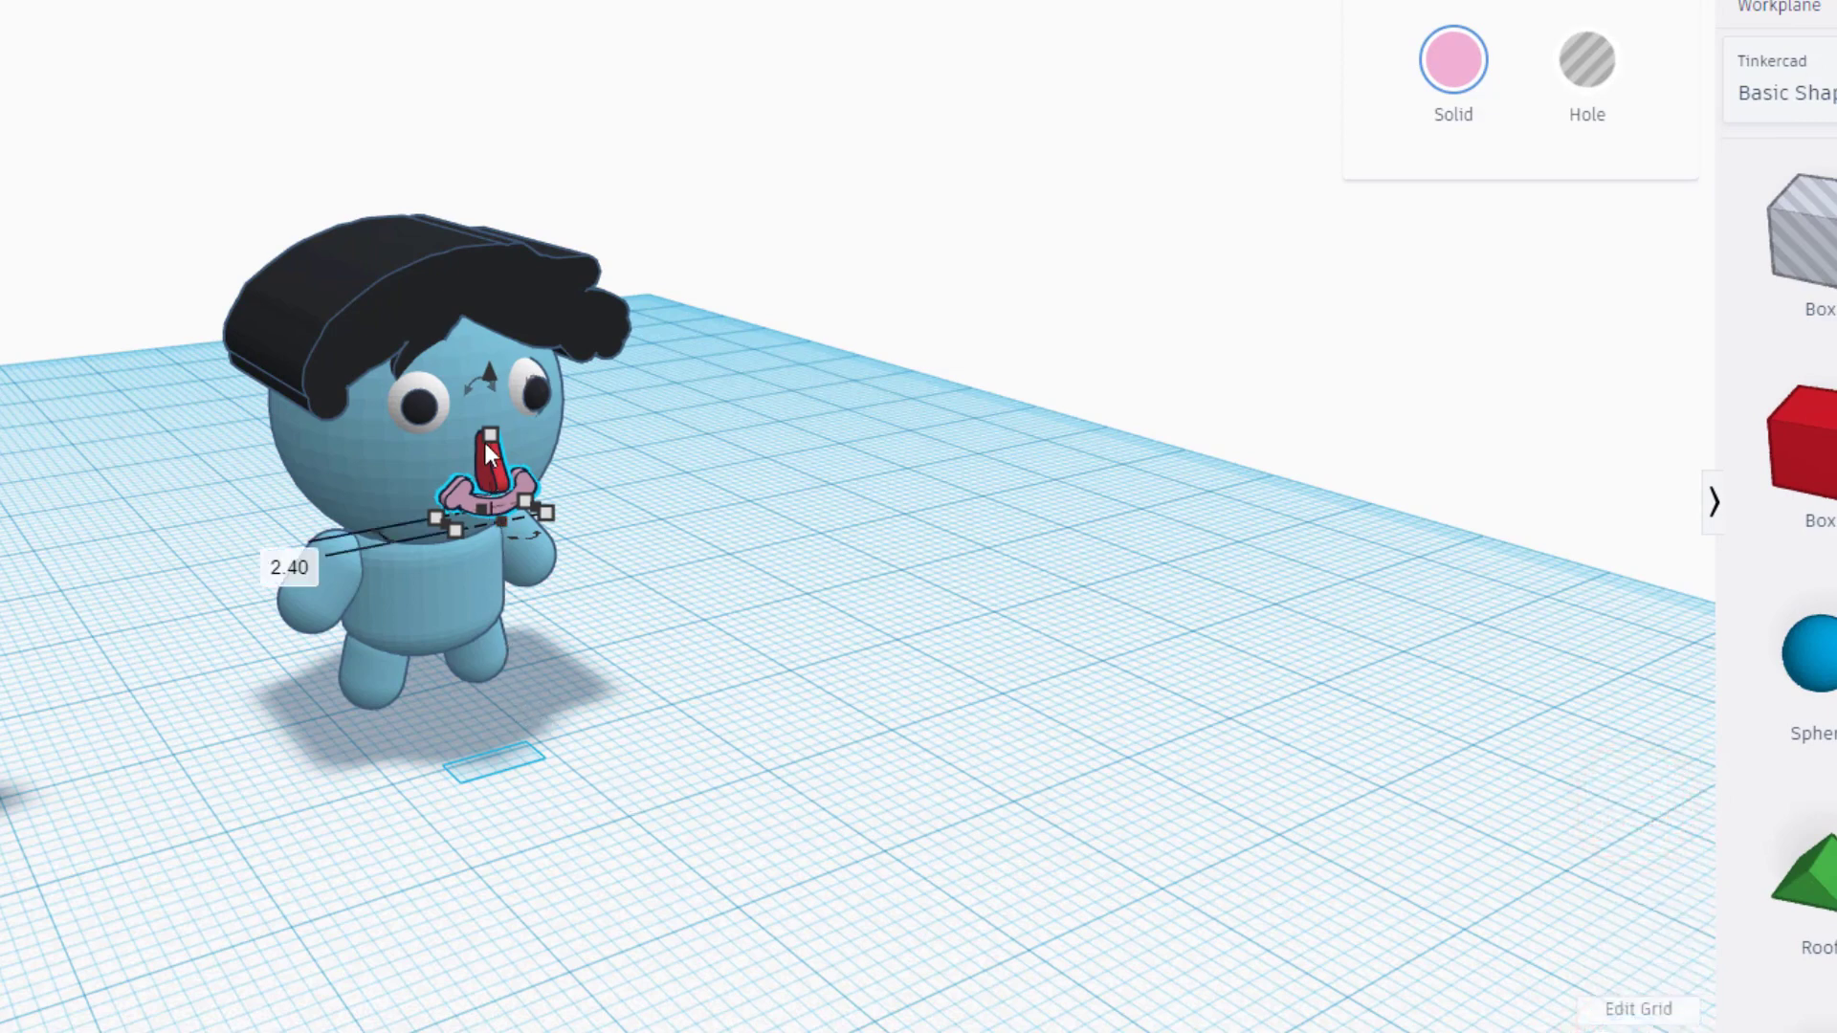
pyautogui.moveTo(485, 439); pyautogui.dragTo(484, 393)
# Nudge the Blanky's nose and mouth back against the face so they sit on the head.
pyautogui.moveTo(461, 757); pyautogui.dragTo(699, 751, button='right')
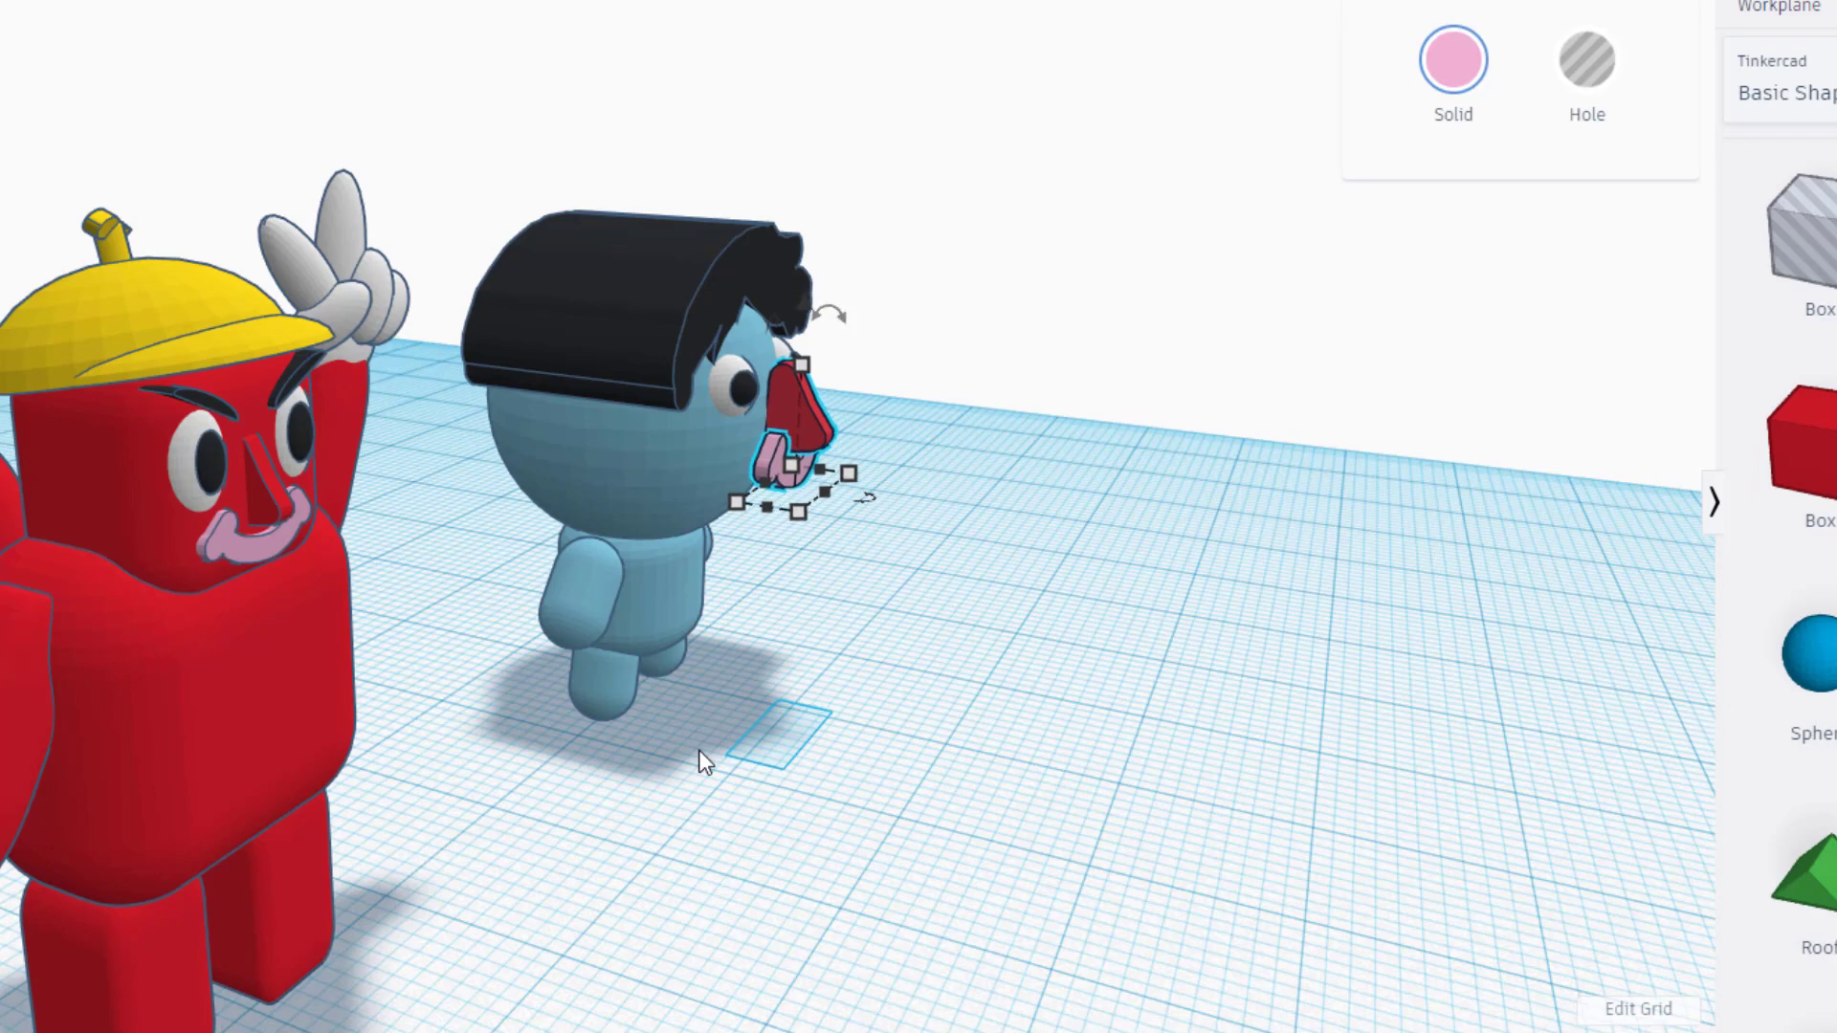
pyautogui.press('Left')
pyautogui.press('Left')
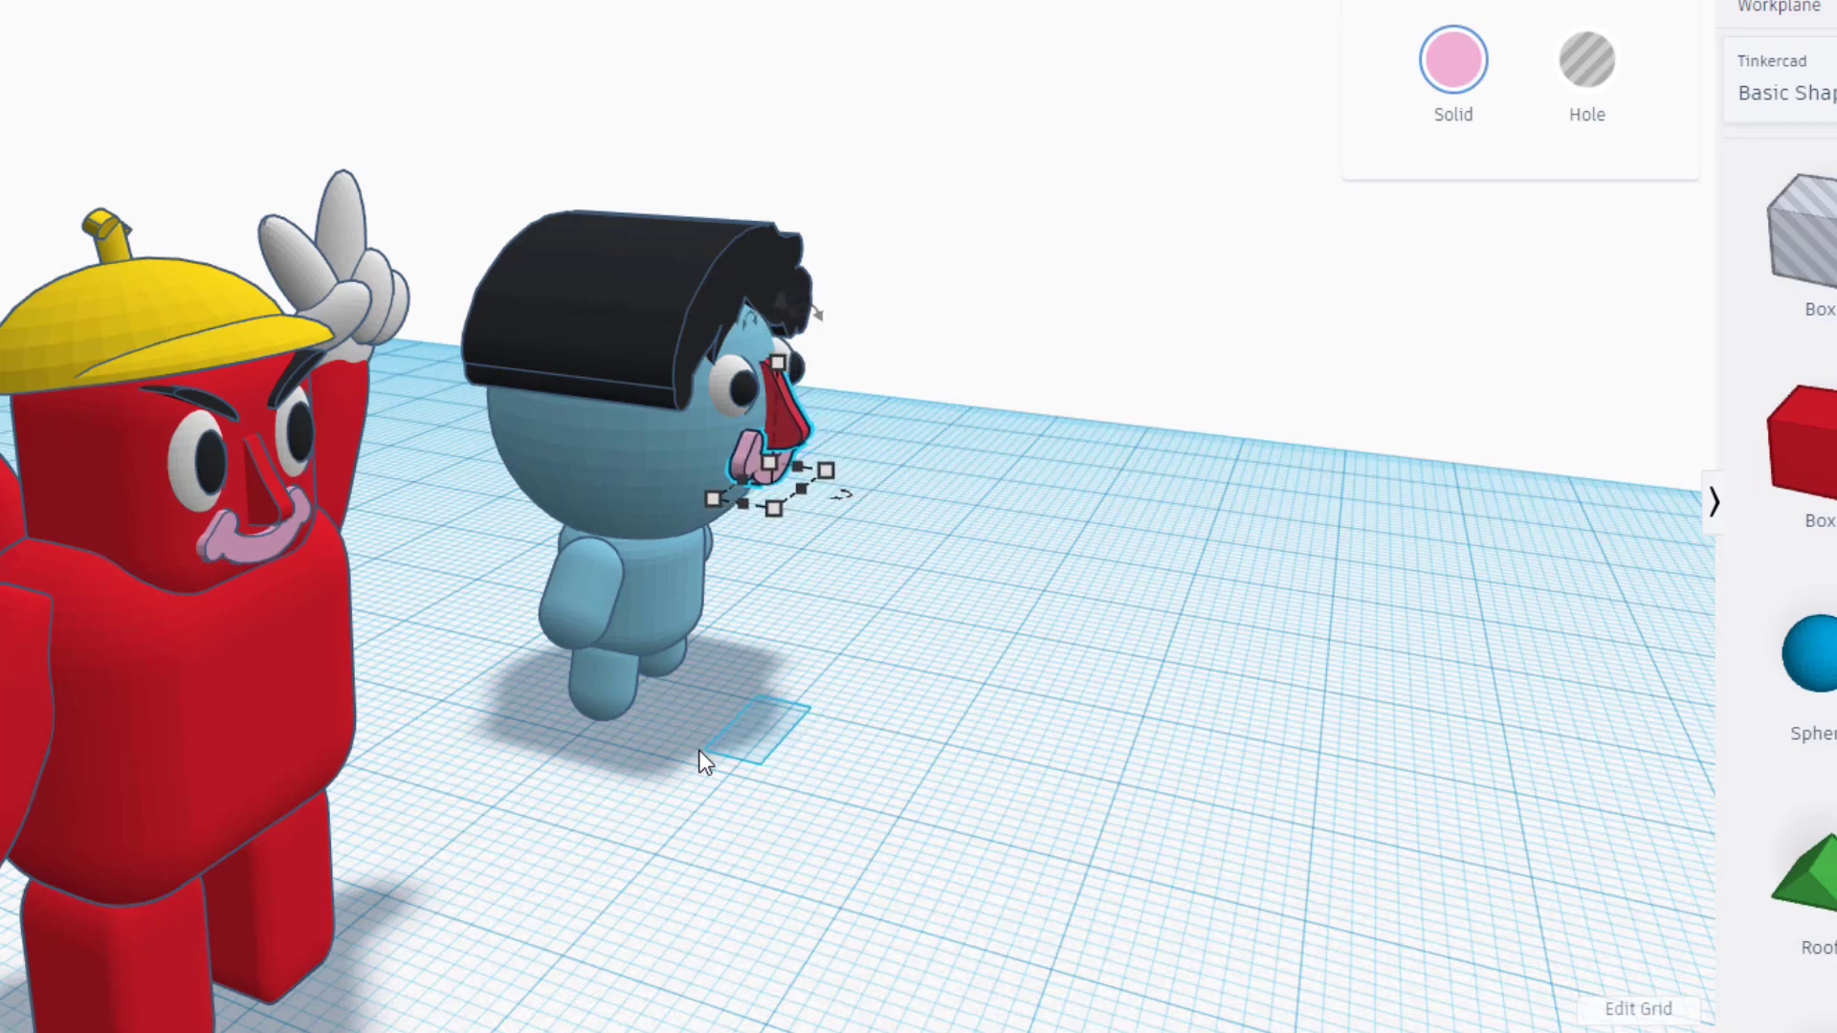
pyautogui.press('Left')
pyautogui.click(1075, 671)
pyautogui.moveTo(1123, 676); pyautogui.dragTo(9, 622, button='right')
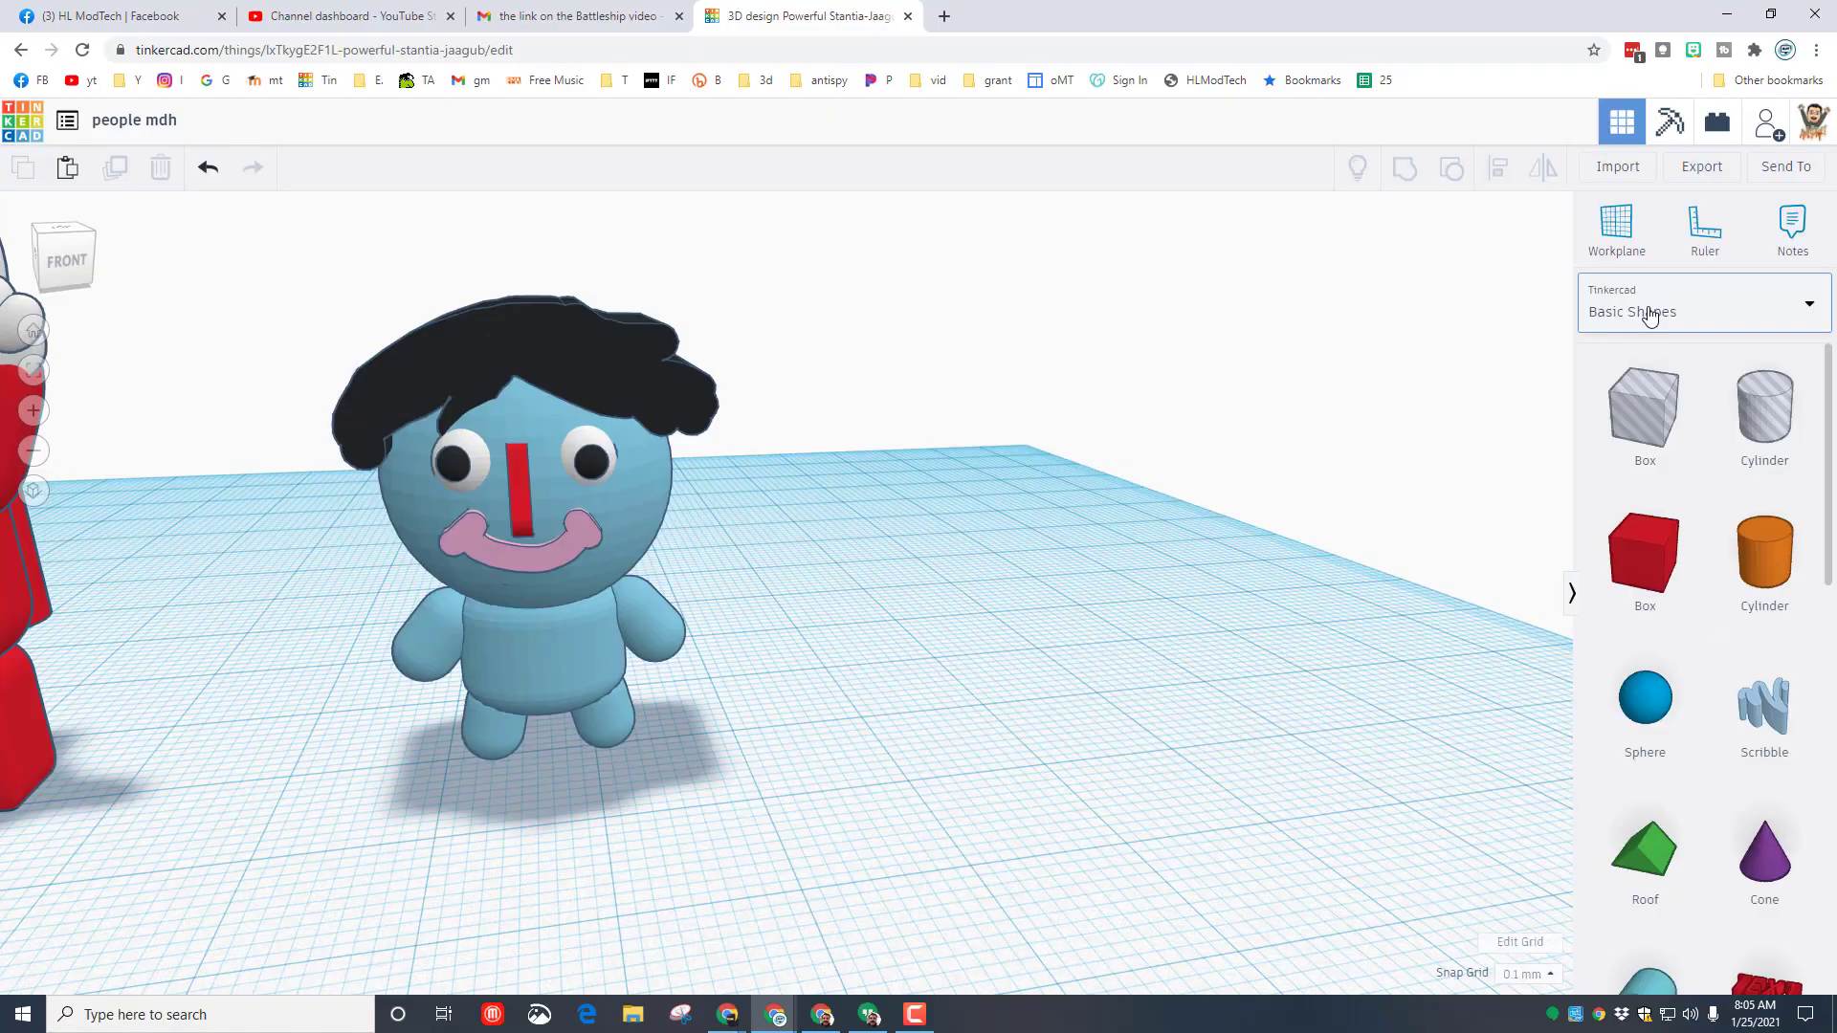
# Browse the Characters collection for other ready-made figures and parts.
pyautogui.click(1653, 312)
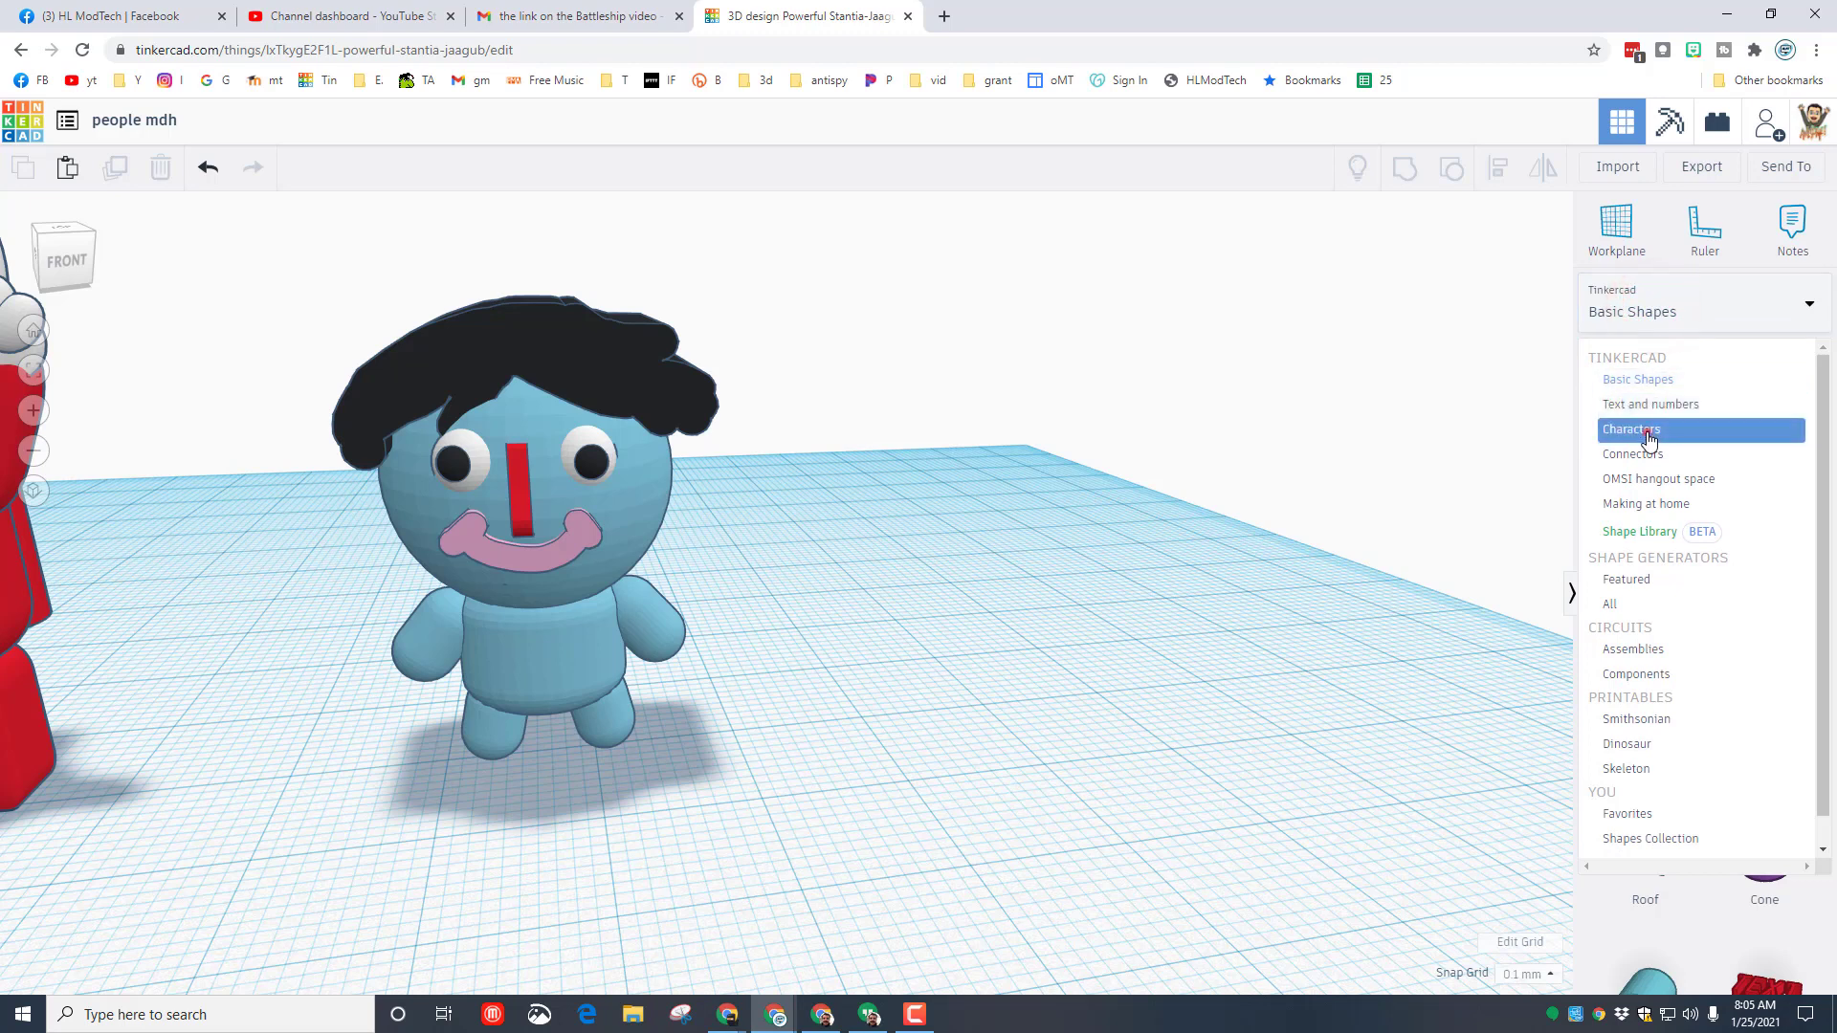
pyautogui.click(1647, 432)
pyautogui.scroll(-2, 1641, 761)
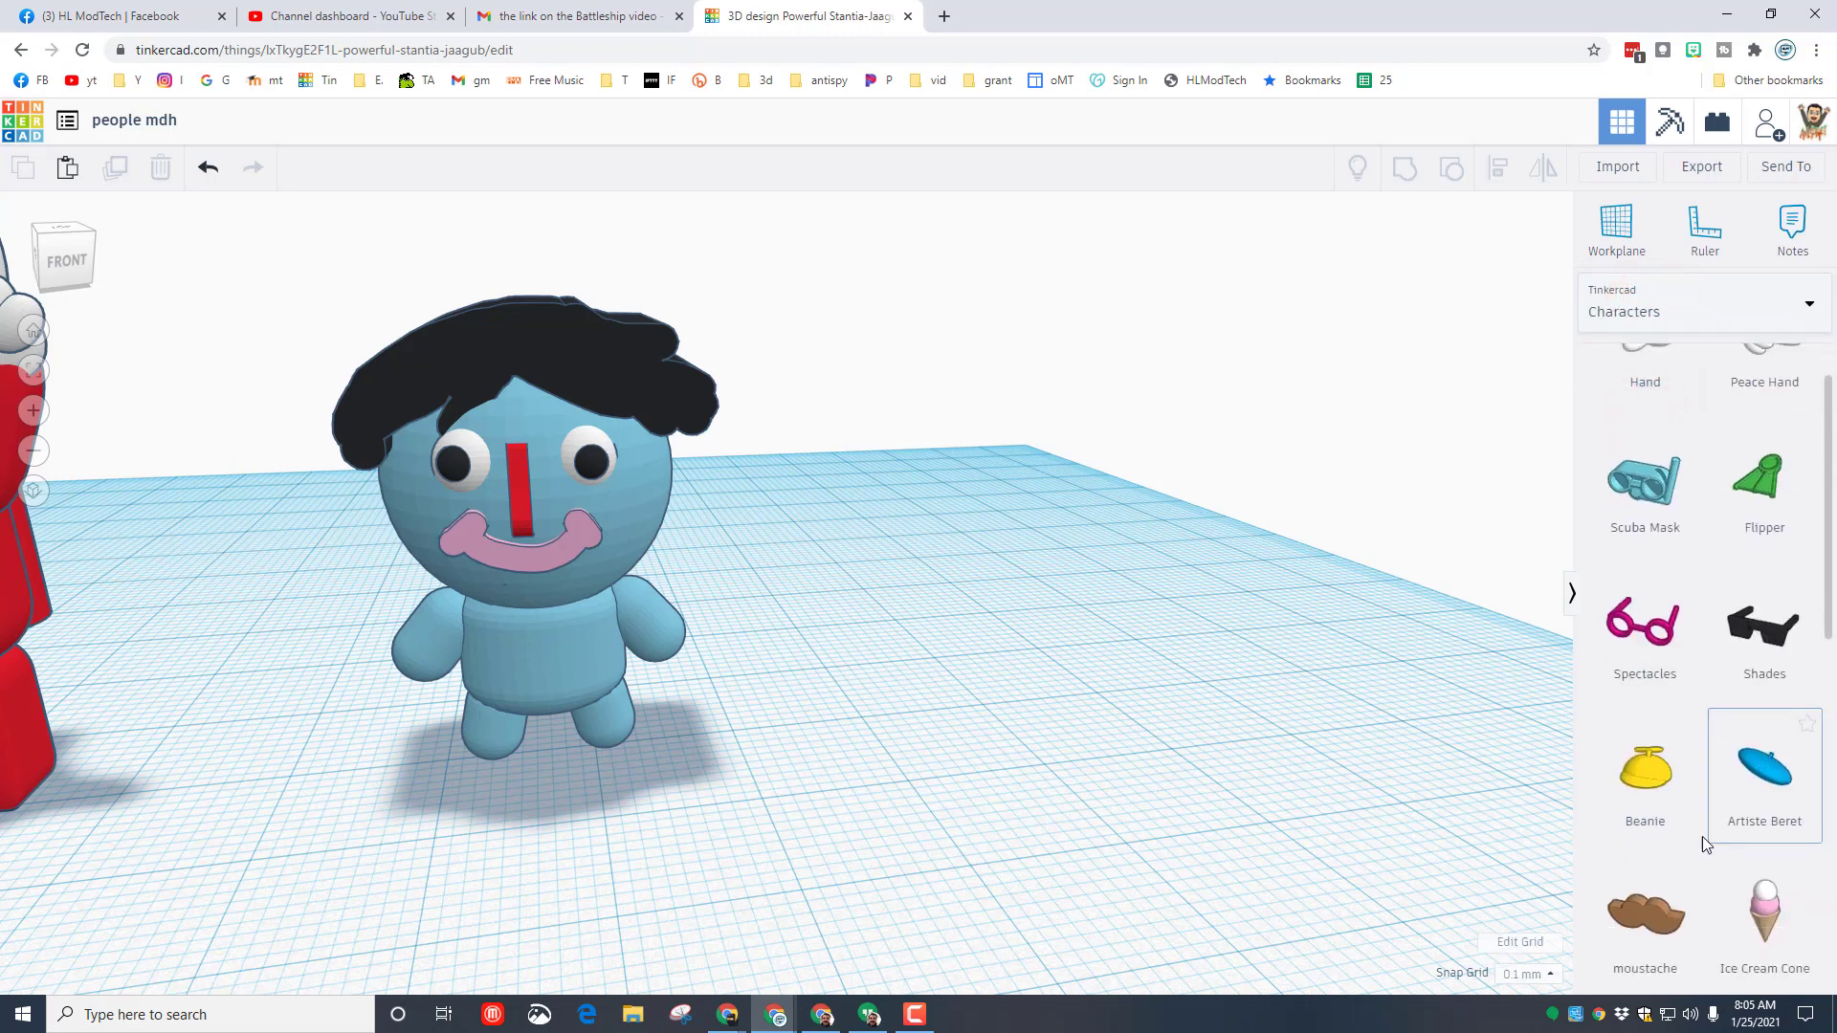
pyautogui.scroll(-7, 1634, 838)
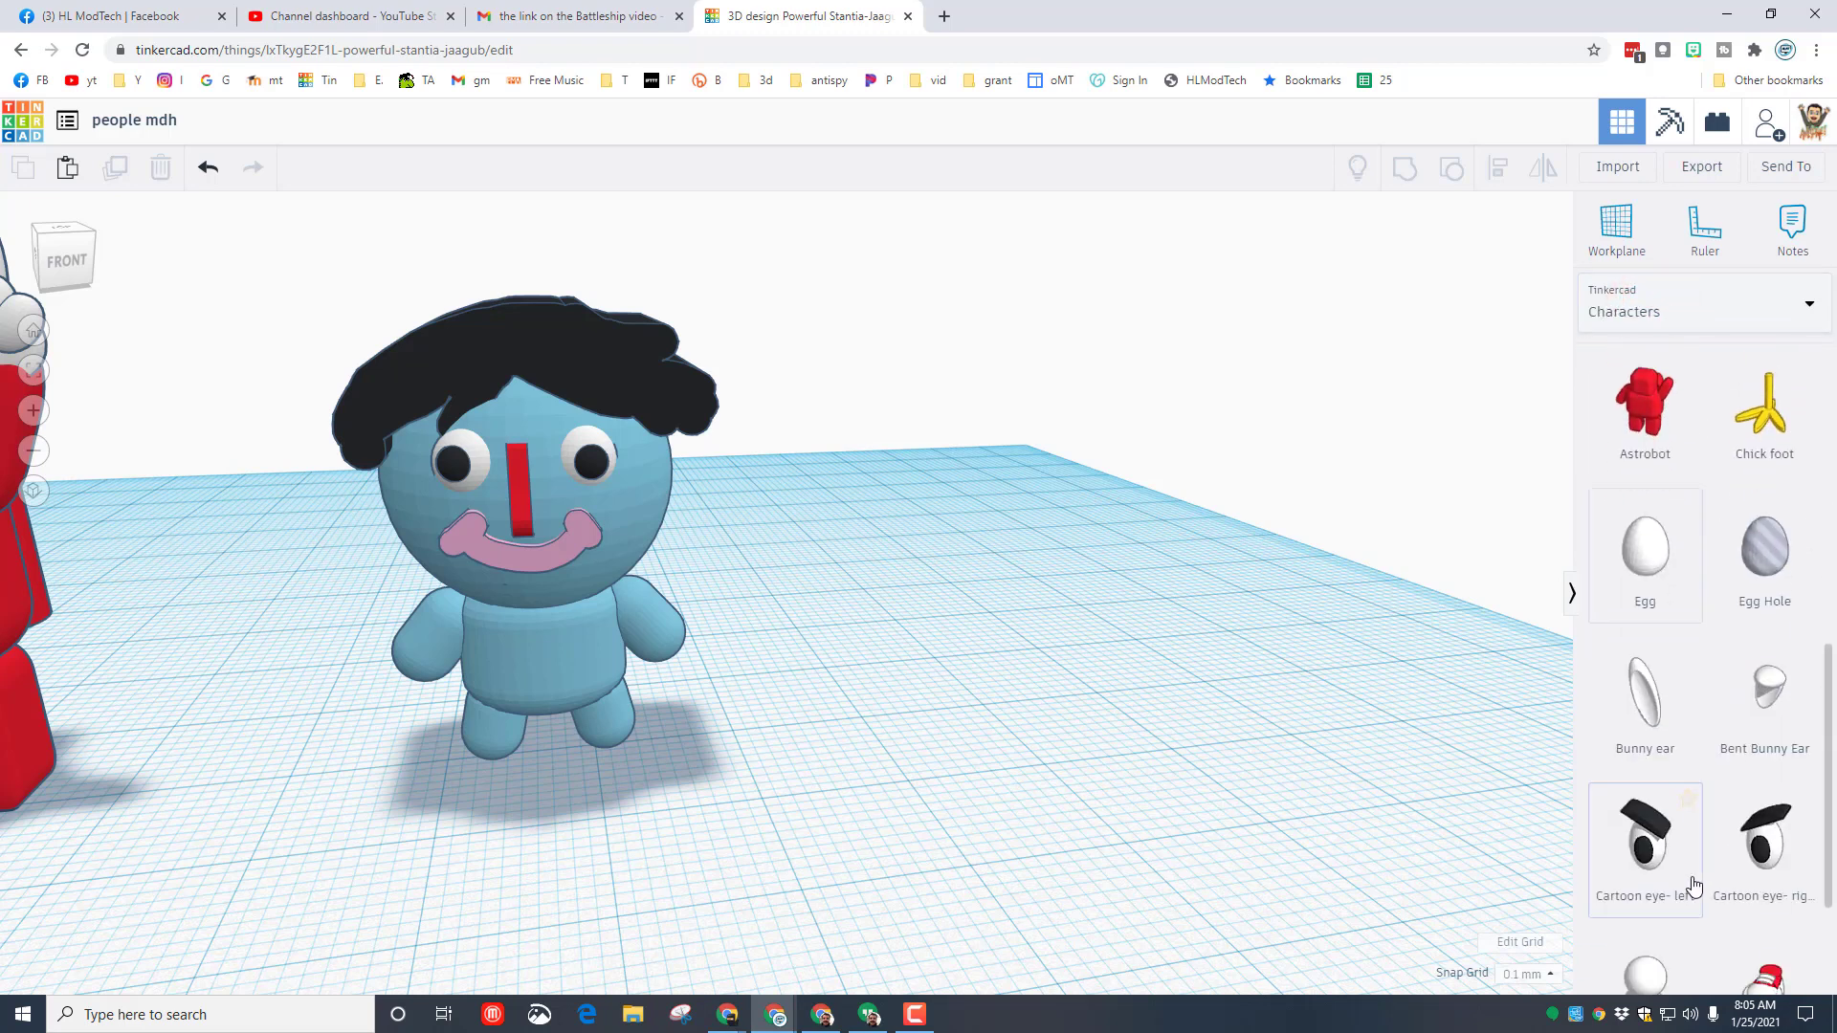
pyautogui.scroll(-1, 1696, 928)
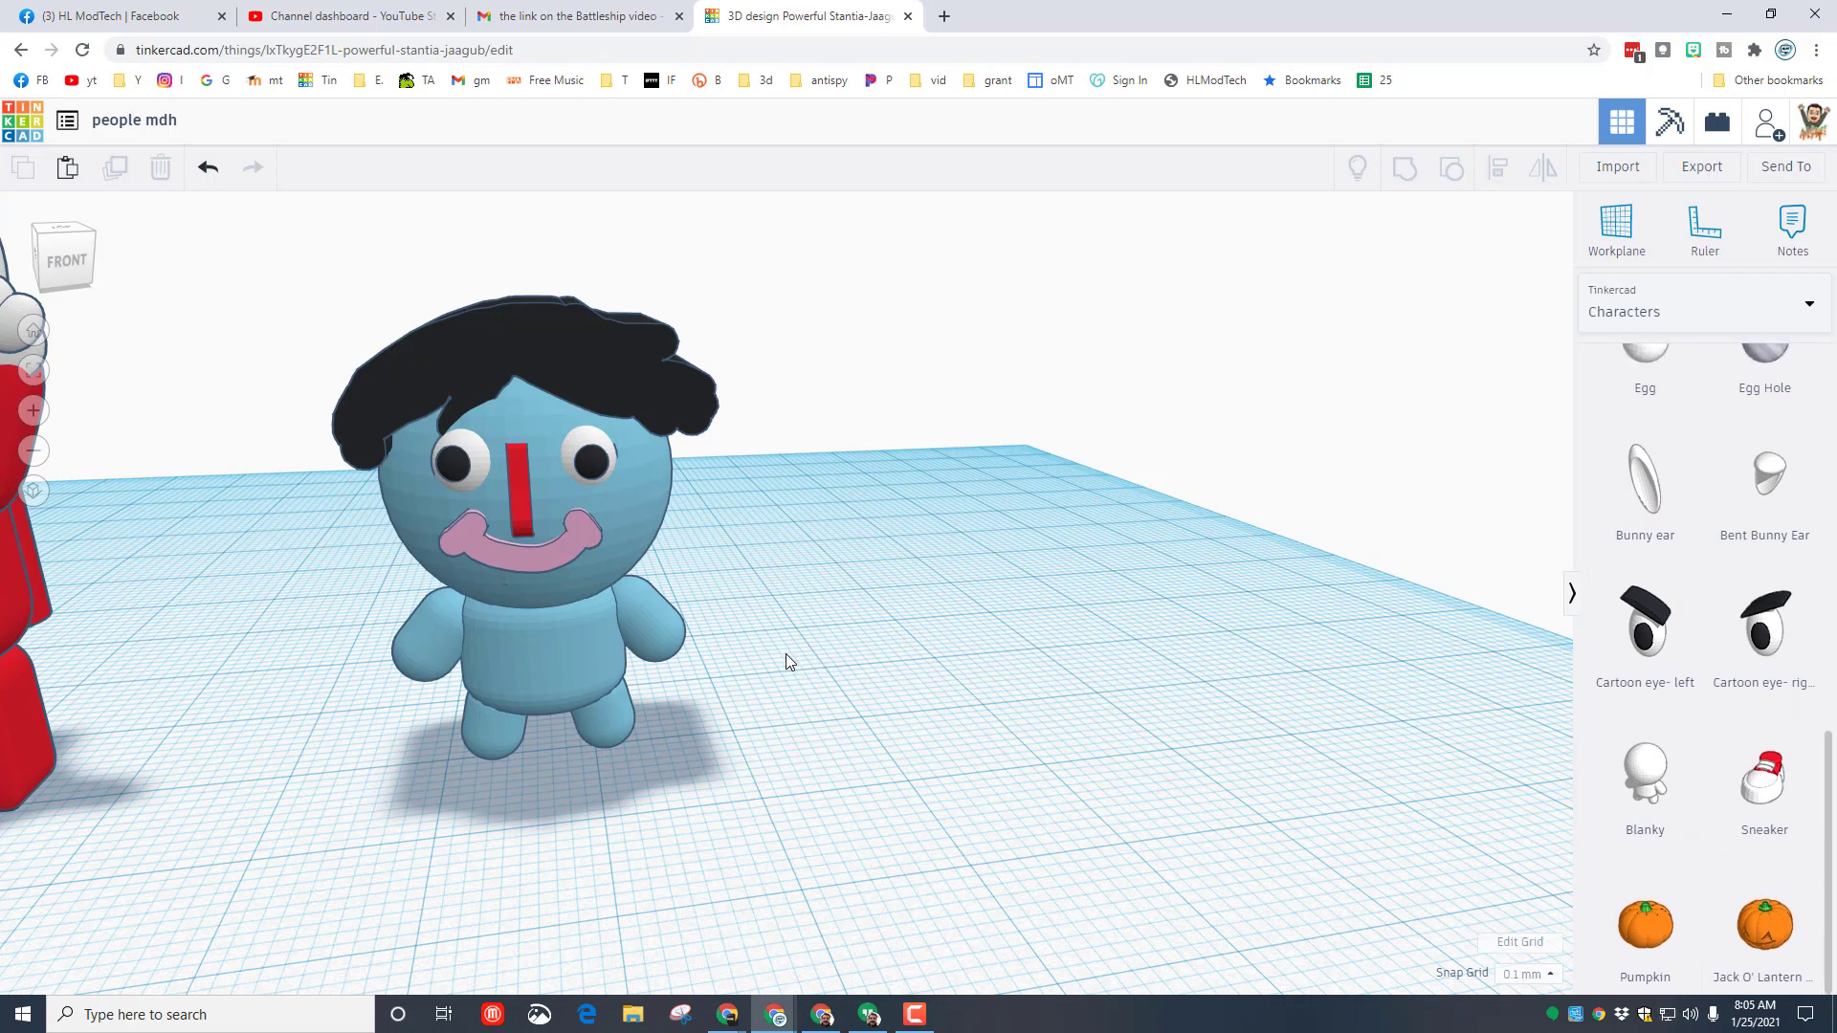
pyautogui.scroll(-1, 785, 654)
# Place the Fig. 6 - Standing shape from the Shape Library's Creatures & Characters category beside the Blanky.
pyautogui.click(1604, 314)
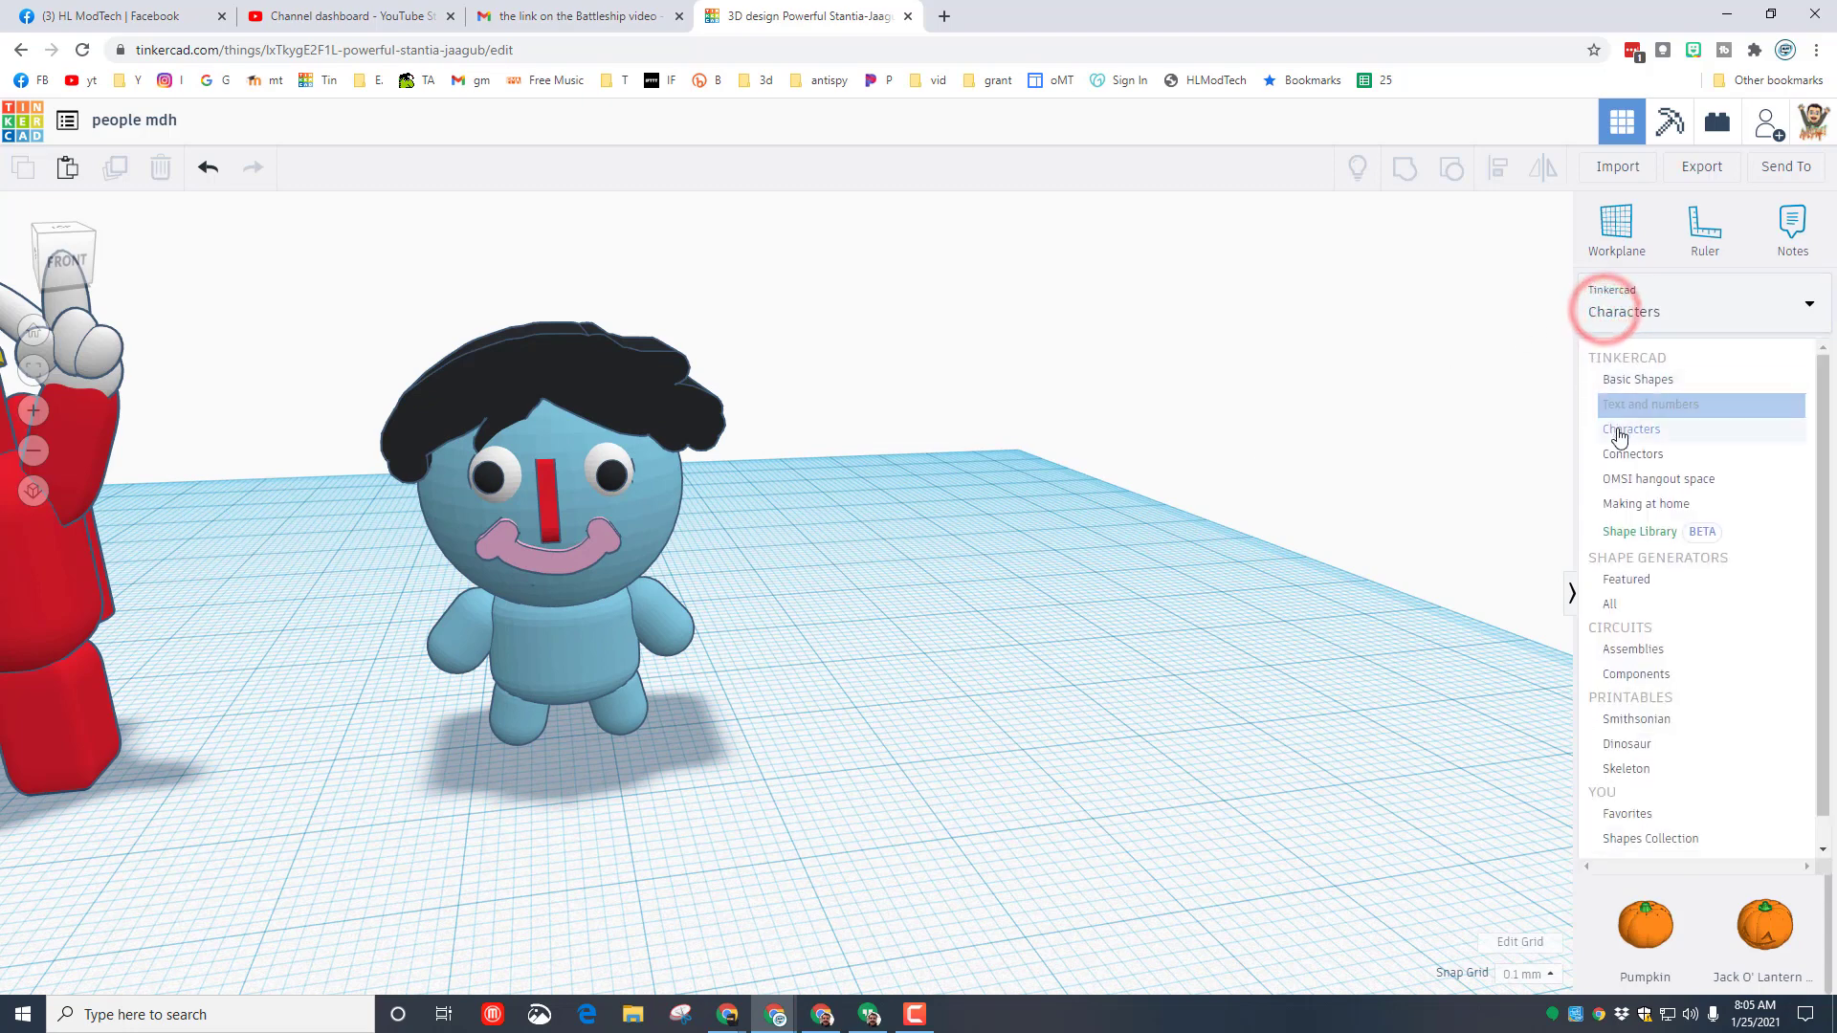
pyautogui.click(1623, 534)
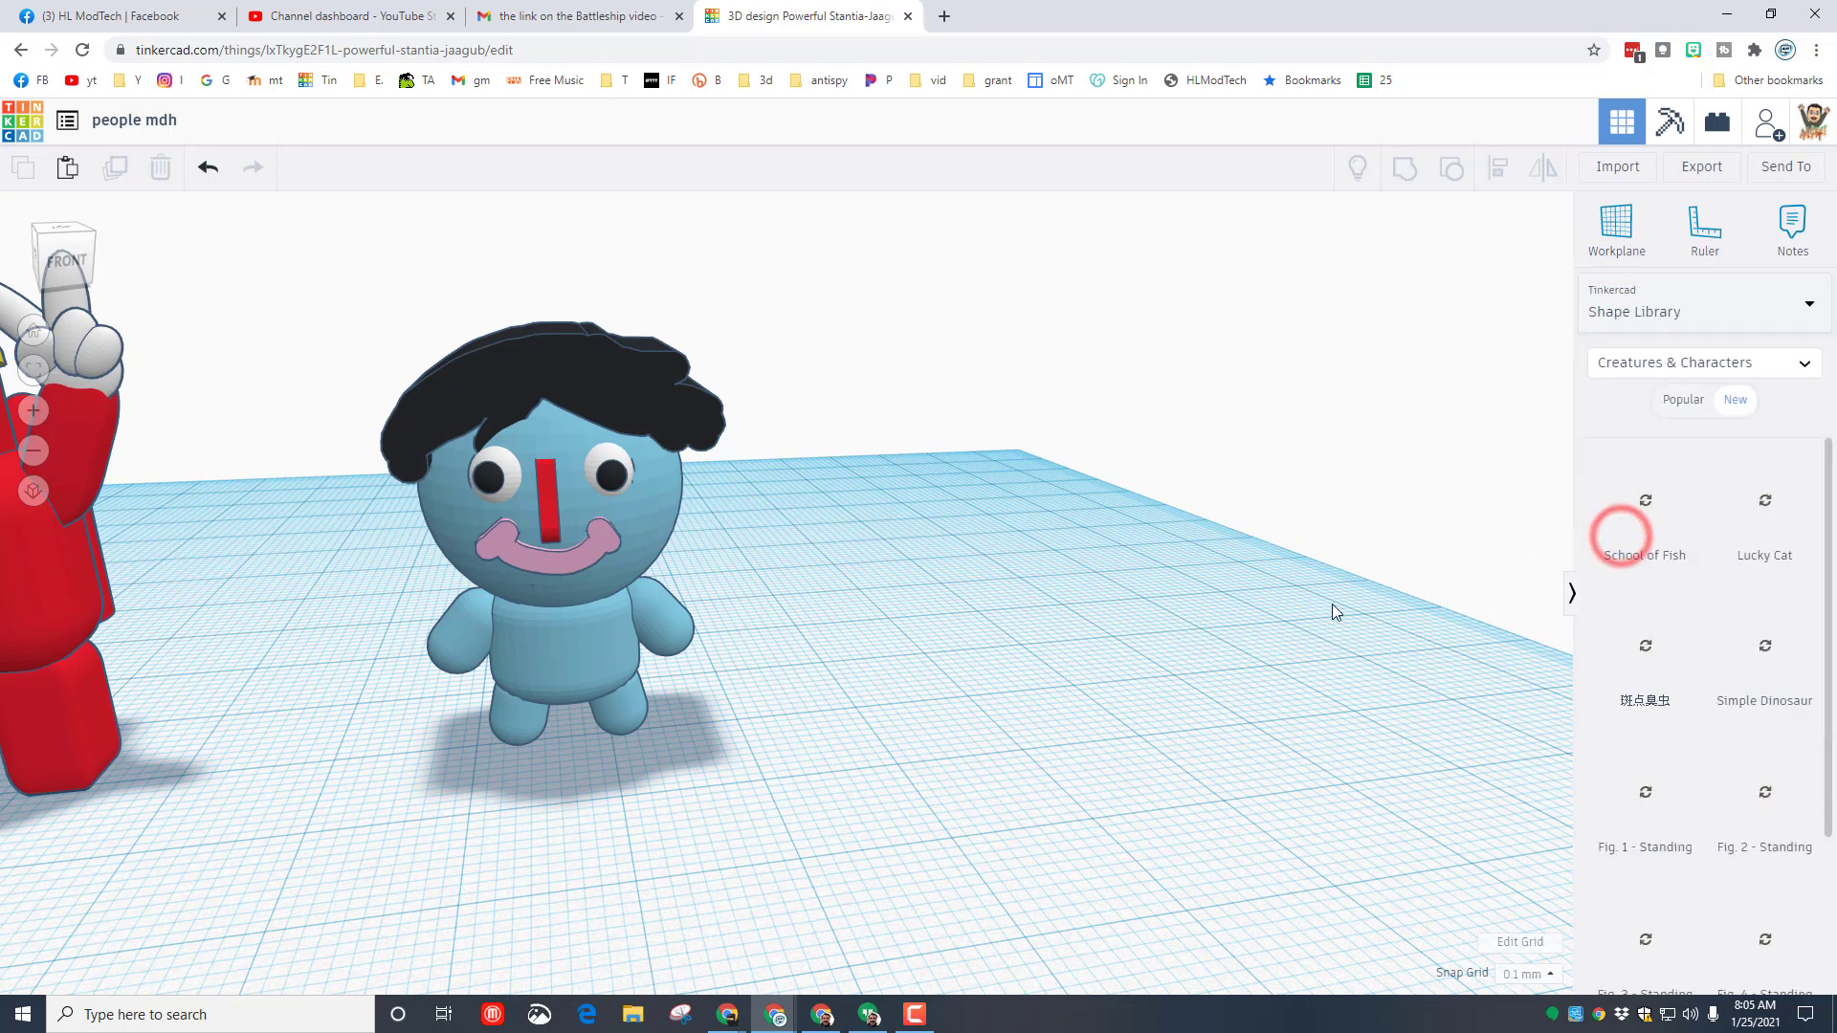
pyautogui.scroll(-2, 1646, 555)
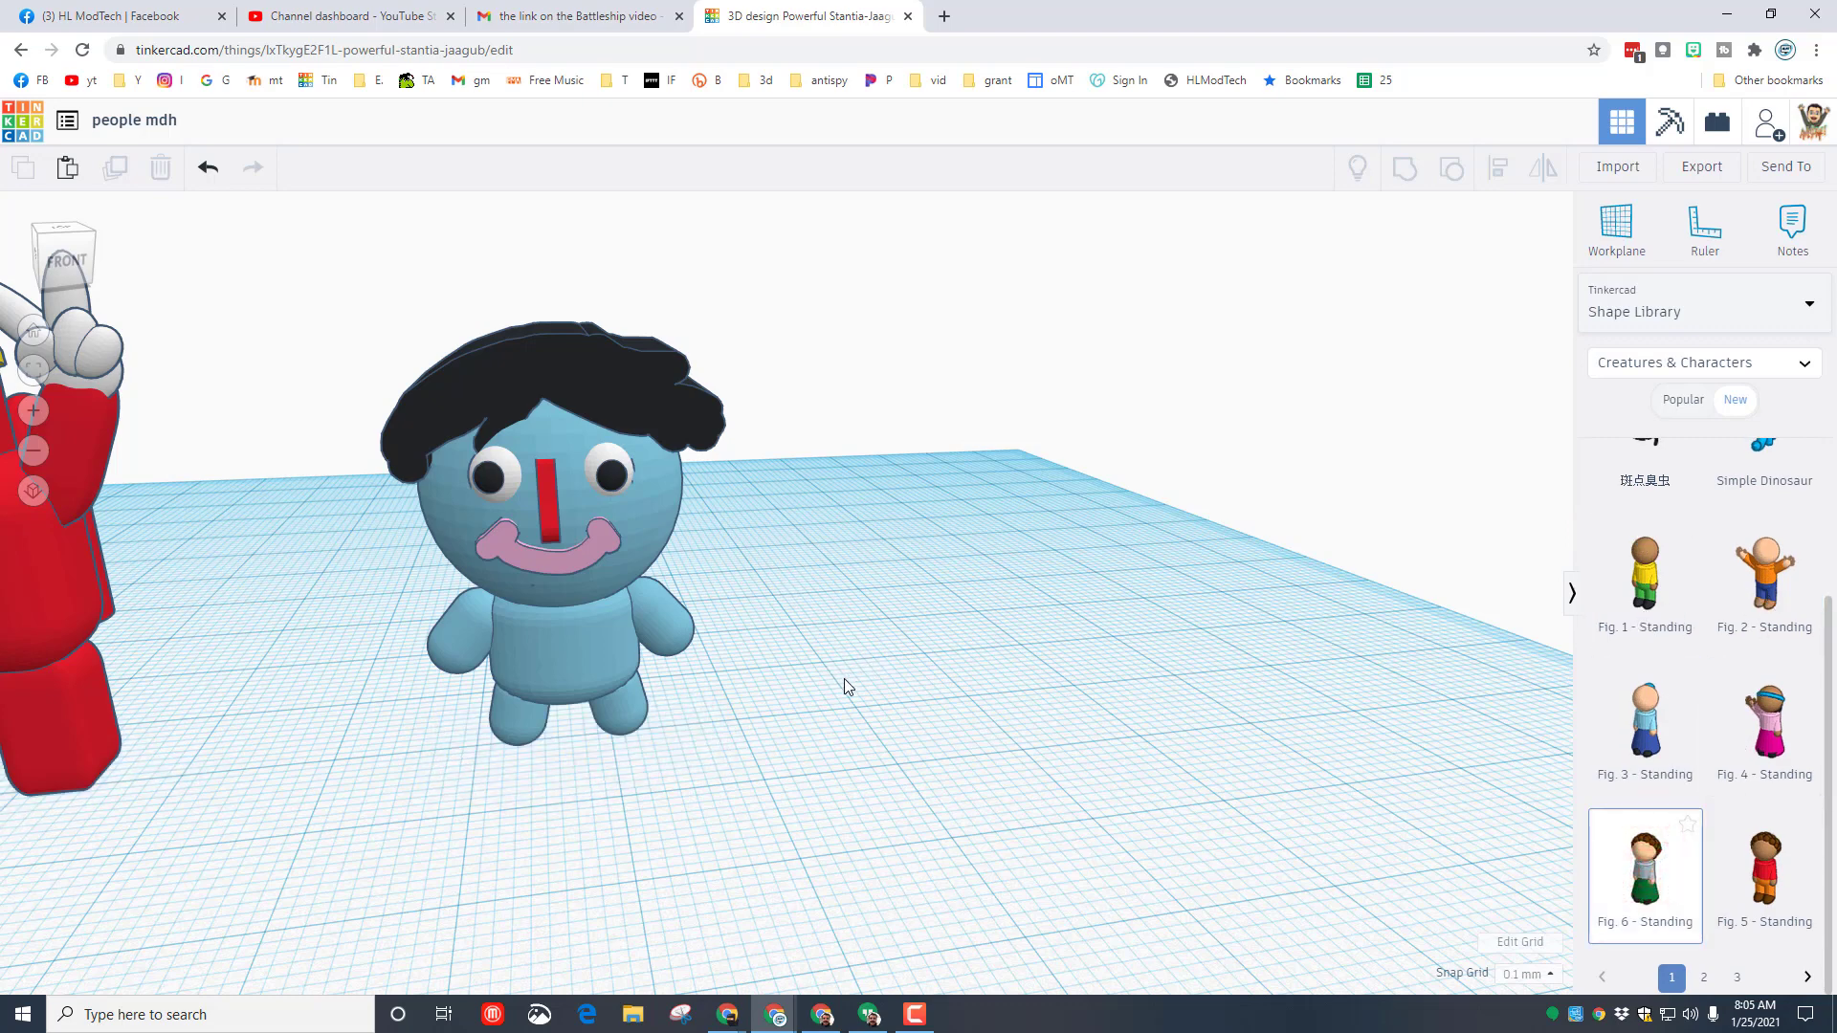
pyautogui.moveTo(840, 669)
pyautogui.mouseDown()
pyautogui.moveTo(1274, 706)
pyautogui.moveTo(1022, 716)
pyautogui.moveTo(851, 656)
pyautogui.mouseUp()
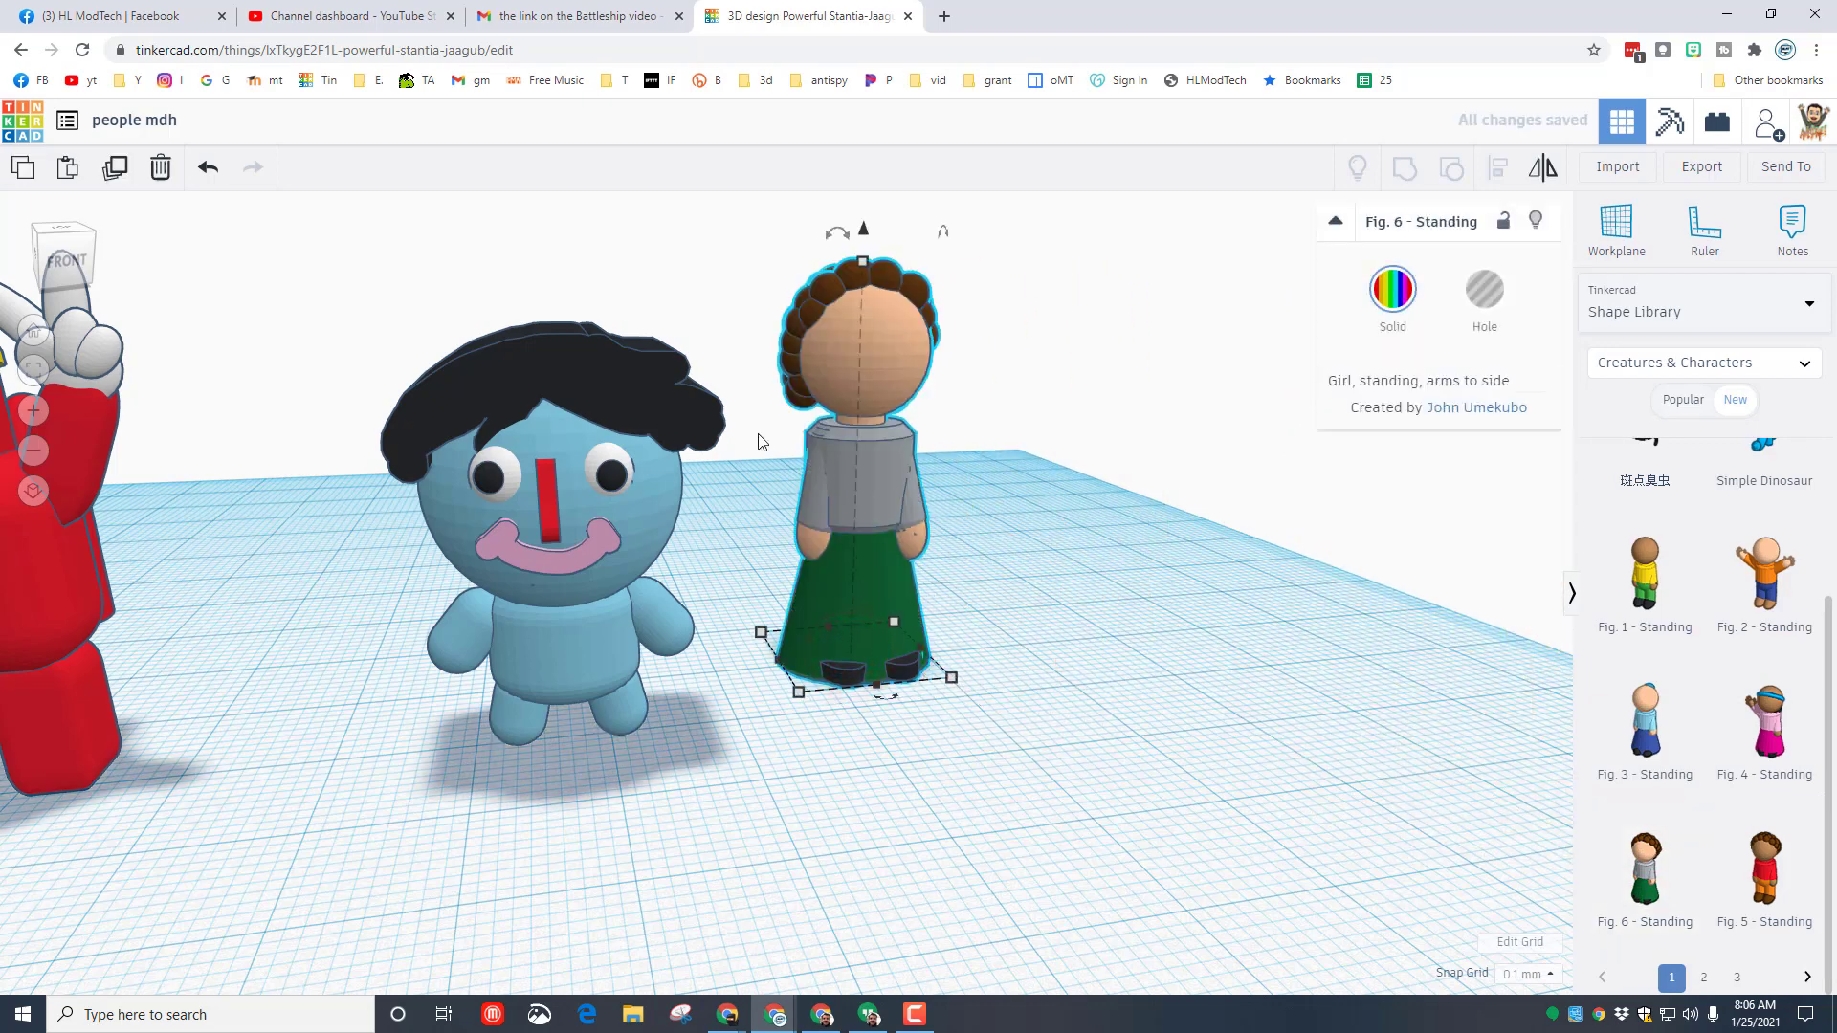
# Rotate the standing figure 21° about its vertical axis and move it forward beside the Blanky.
pyautogui.moveTo(770, 401); pyautogui.dragTo(817, 336, button='right')
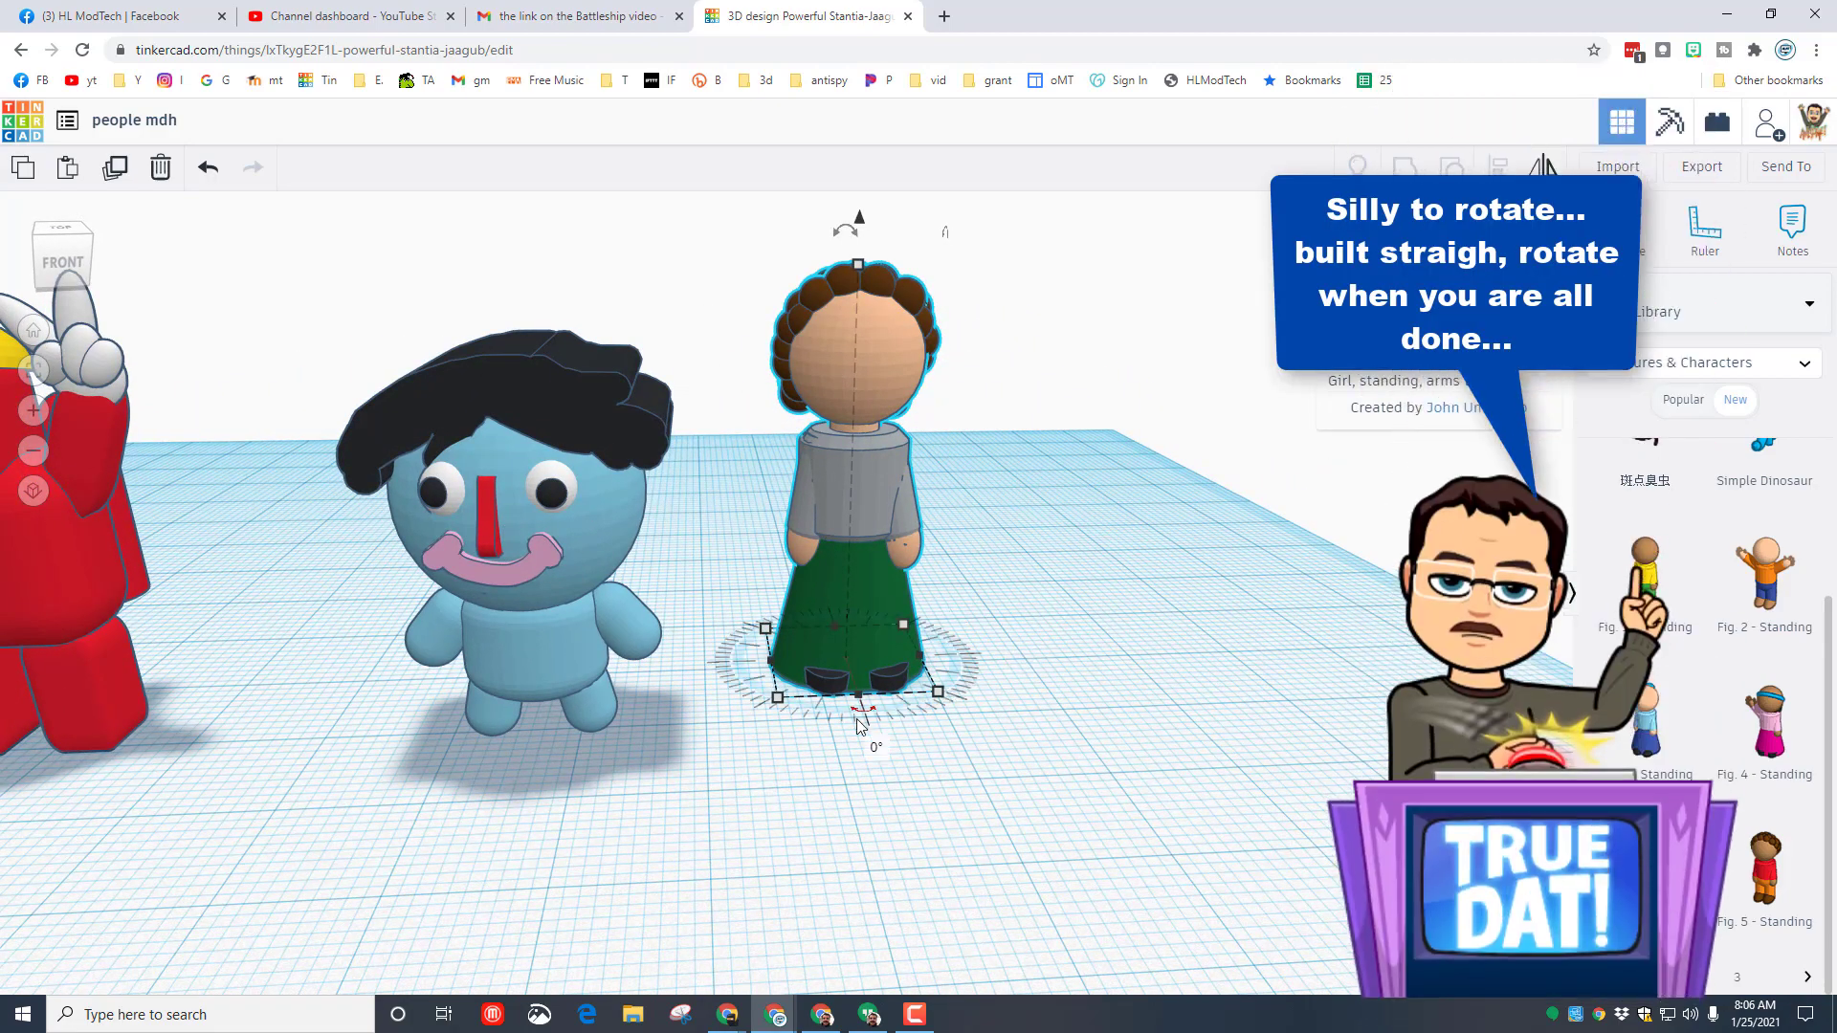
pyautogui.moveTo(861, 711); pyautogui.dragTo(806, 724)
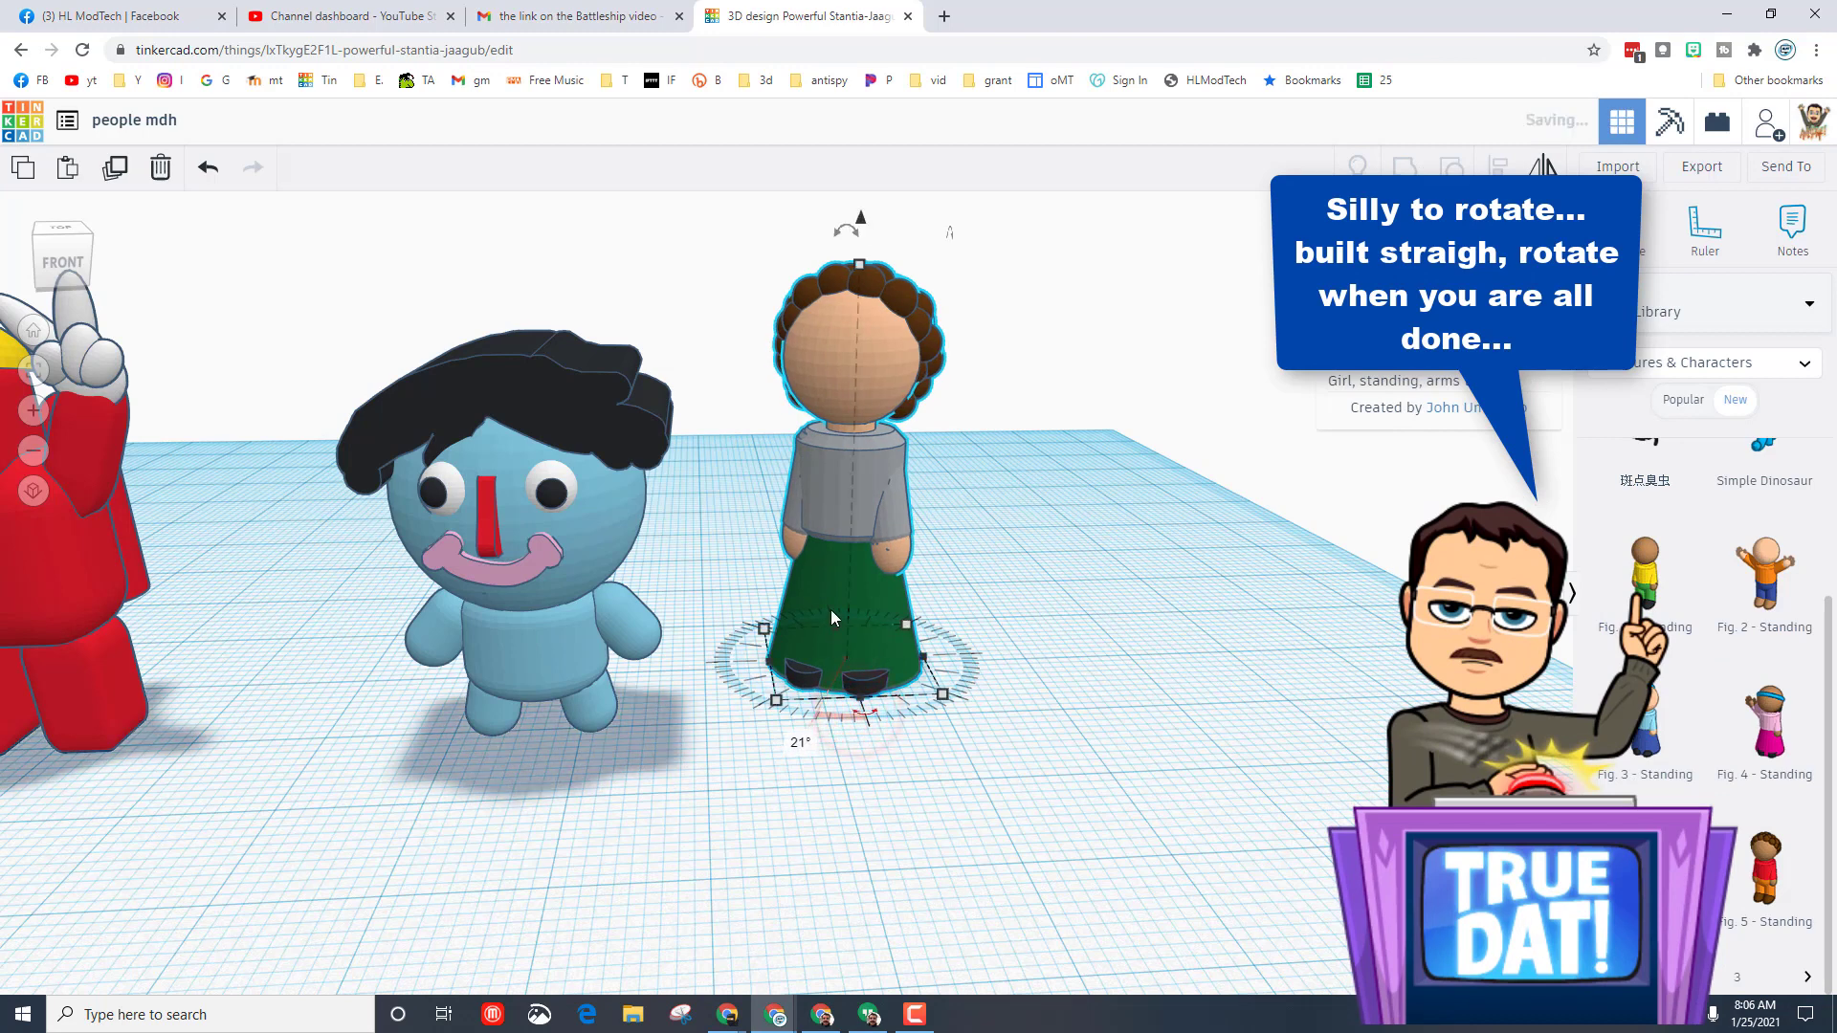
pyautogui.moveTo(830, 610); pyautogui.dragTo(840, 662)
# Enlarge the standing figure proportionally to a height of 40.20 mm.
pyautogui.scroll(-3, 840, 662)
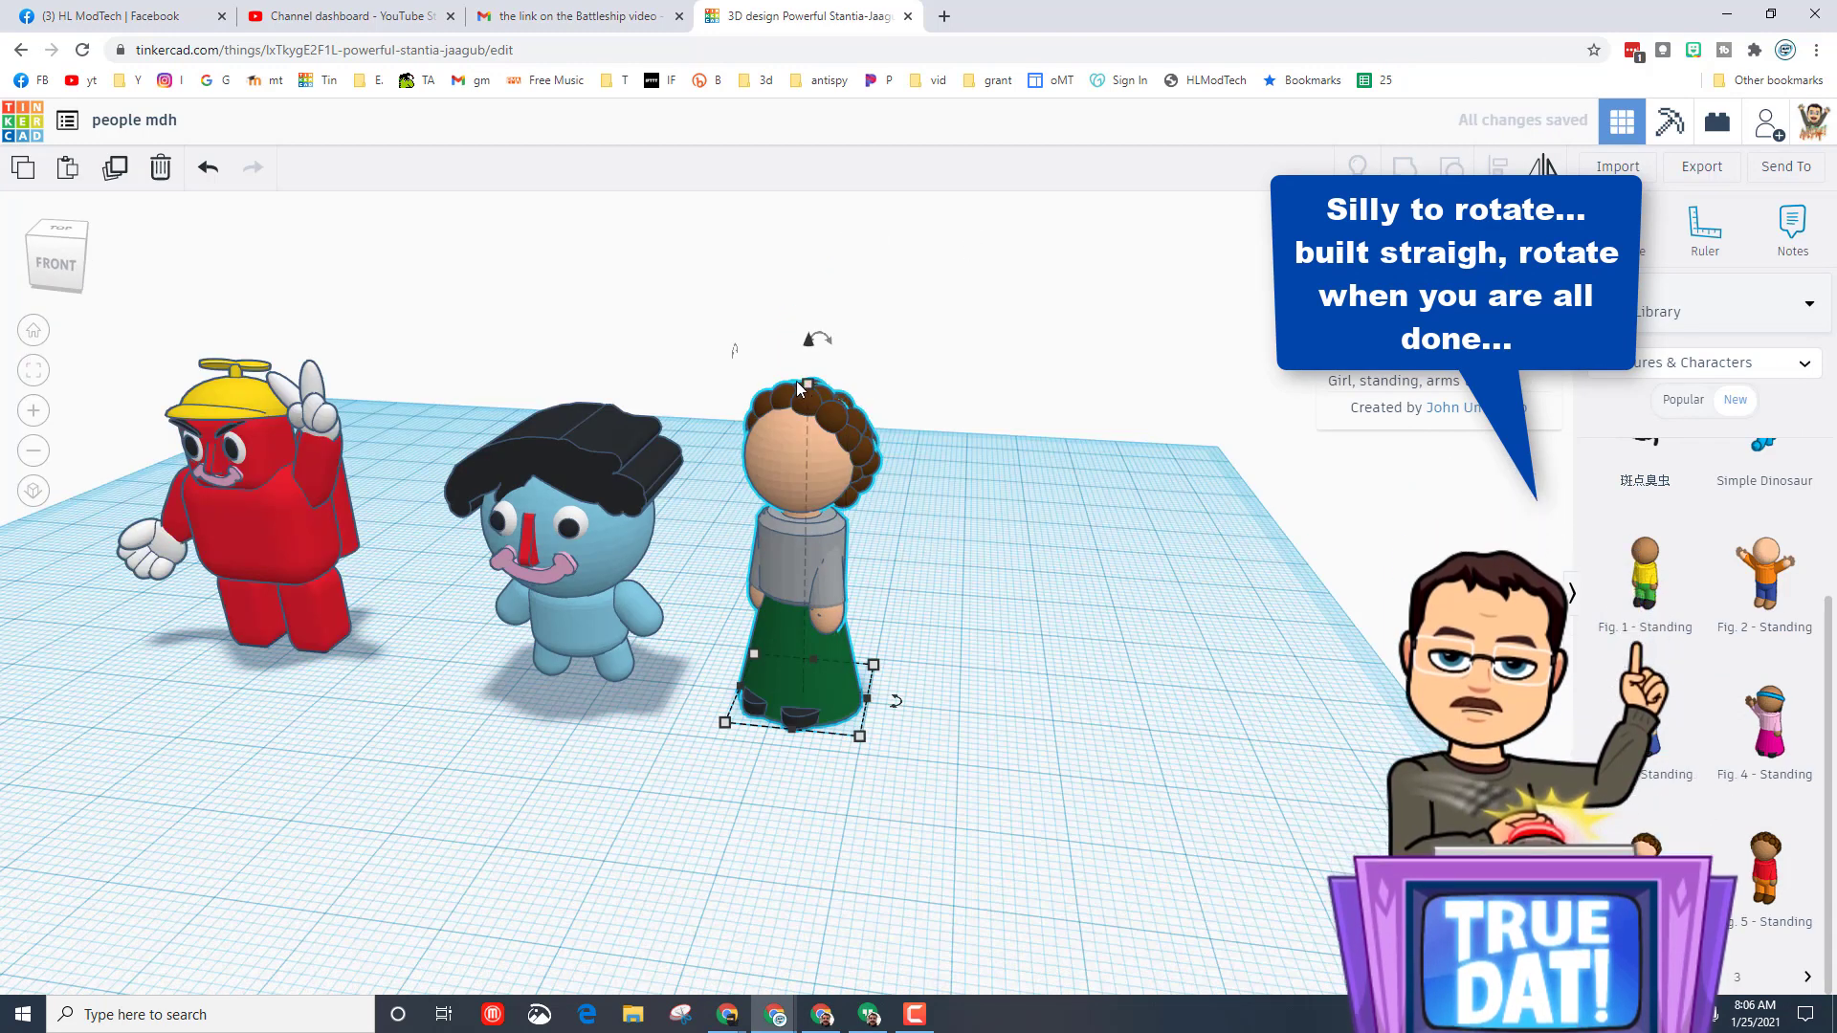
pyautogui.moveTo(807, 325)
pyautogui.mouseDown()
pyautogui.moveTo(804, 349)
pyautogui.moveTo(801, 329)
pyautogui.mouseUp()
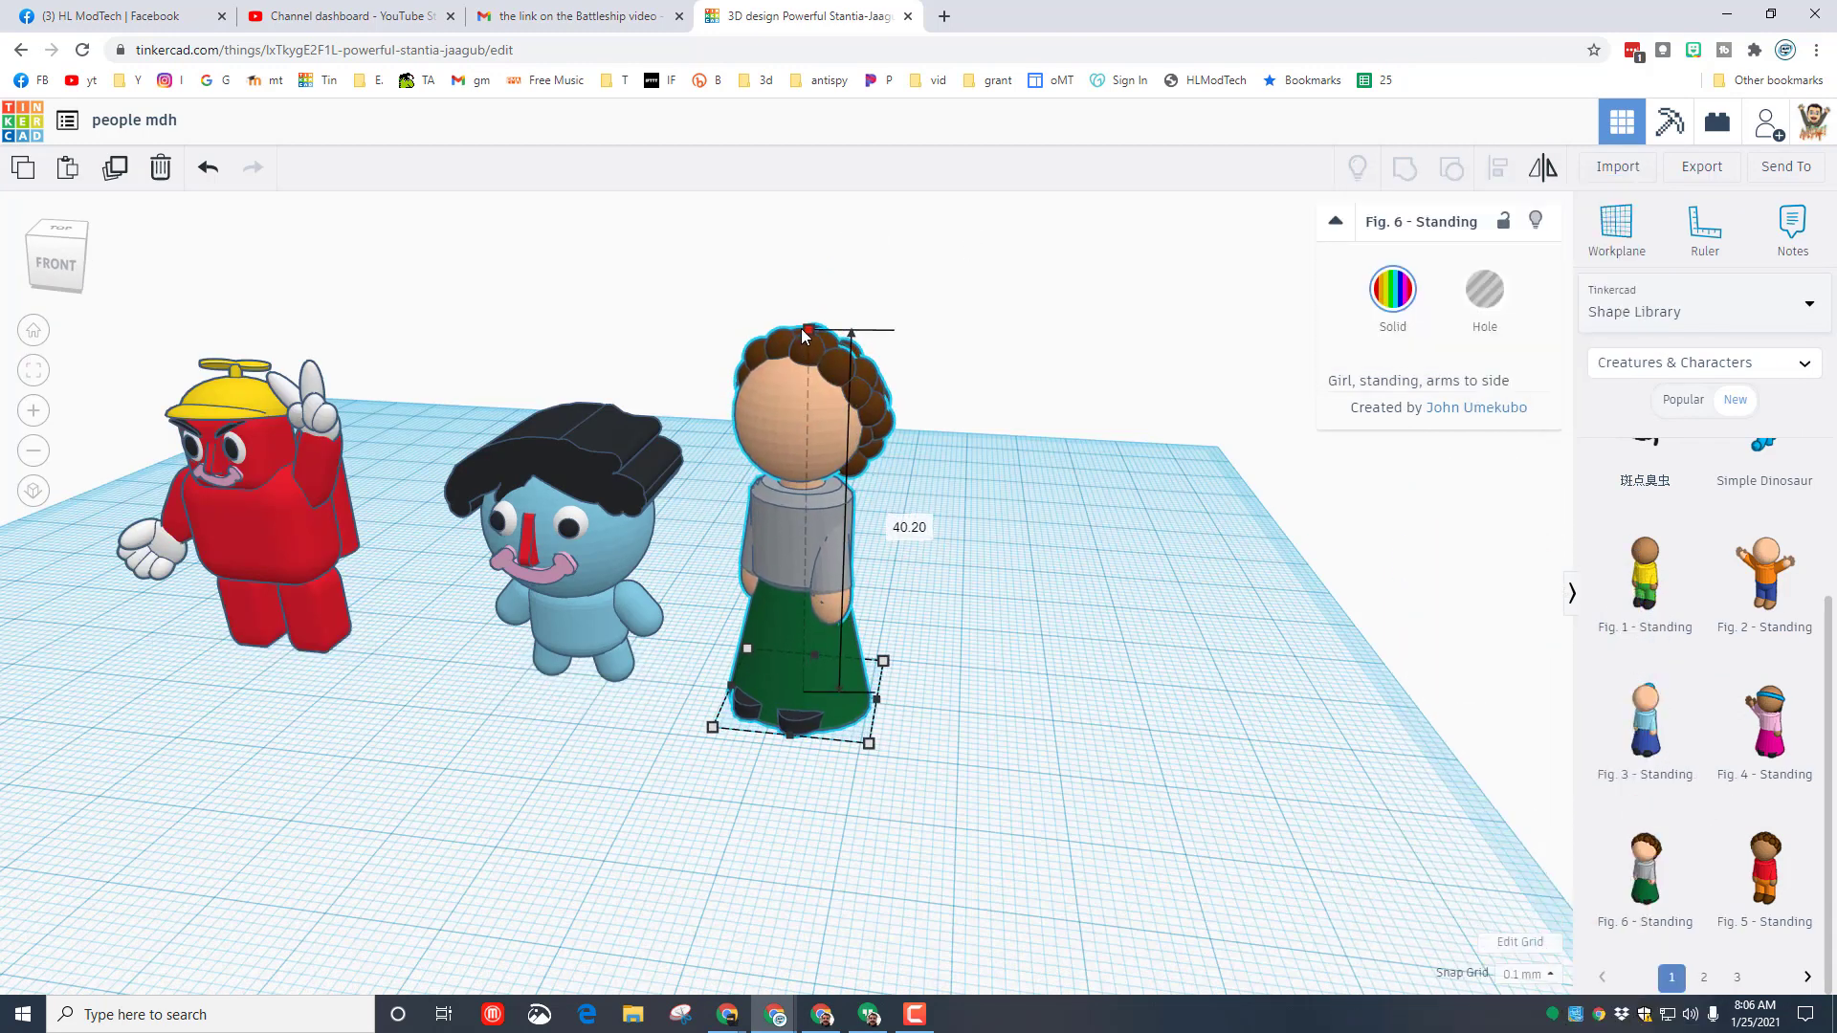
pyautogui.moveTo(520, 771); pyautogui.dragTo(677, 749, button='right')
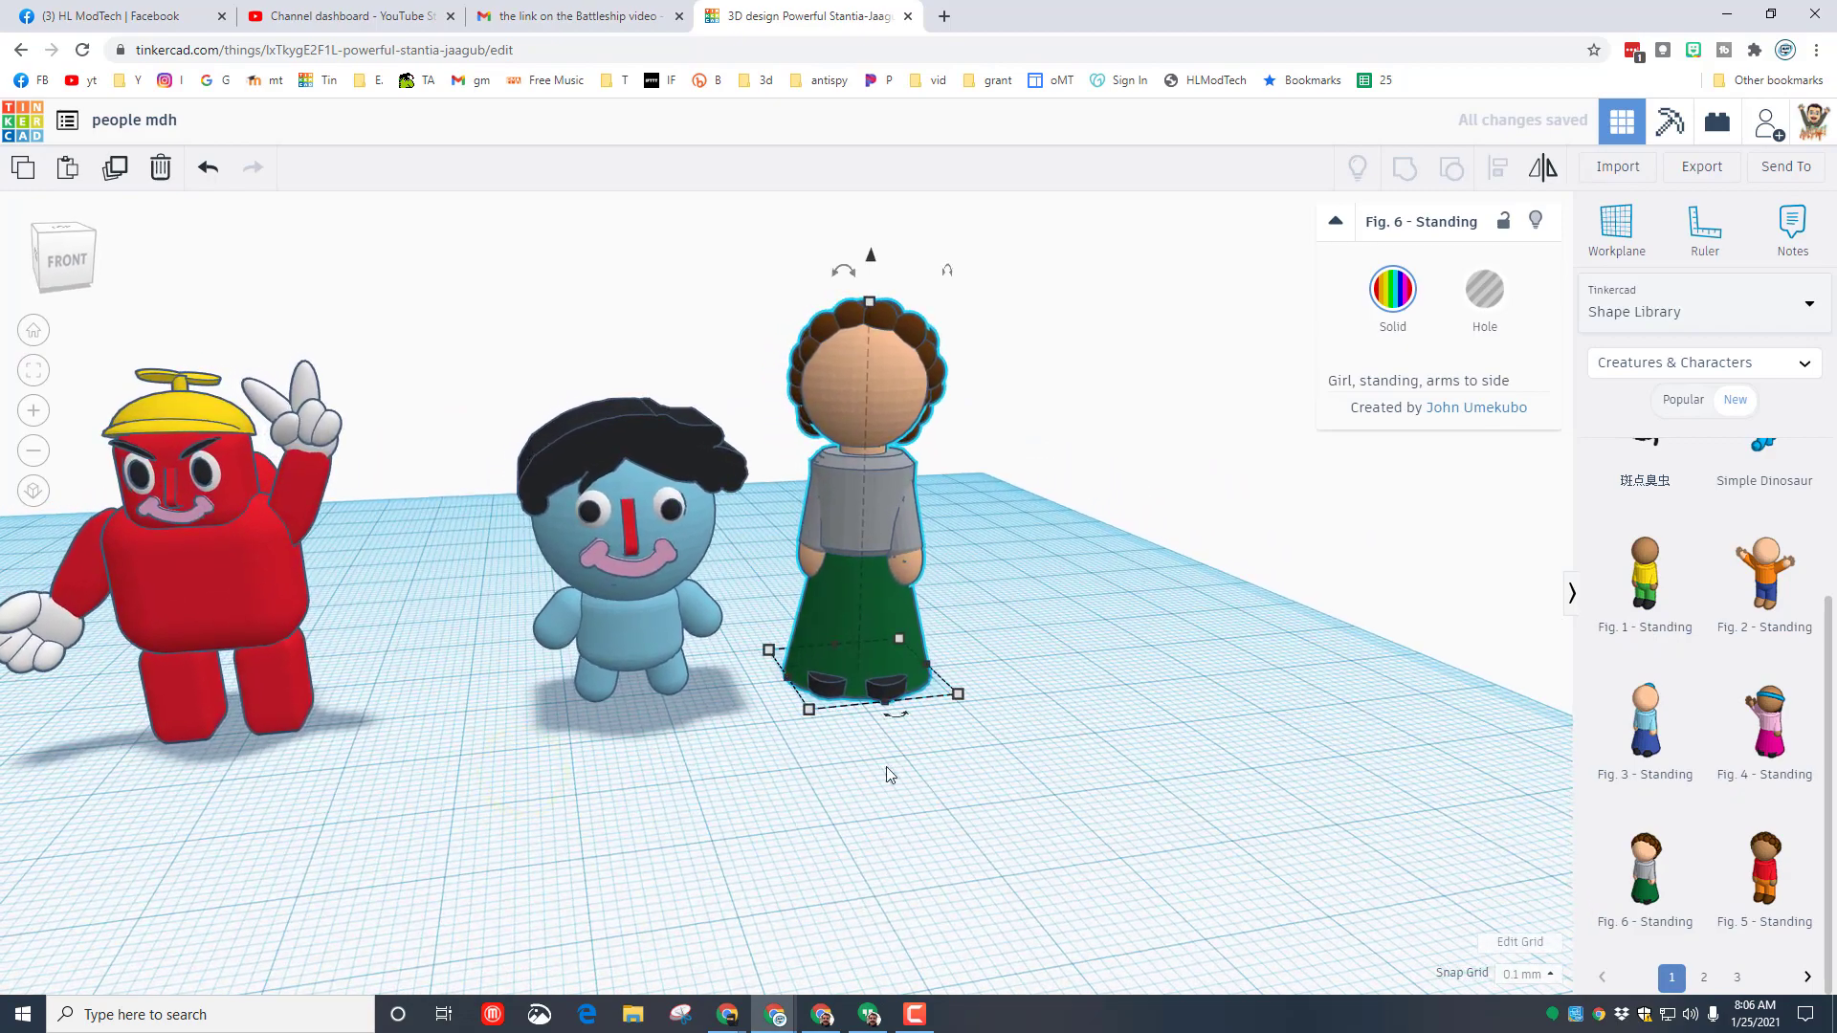
pyautogui.moveTo(887, 767); pyautogui.dragTo(811, 761, button='right')
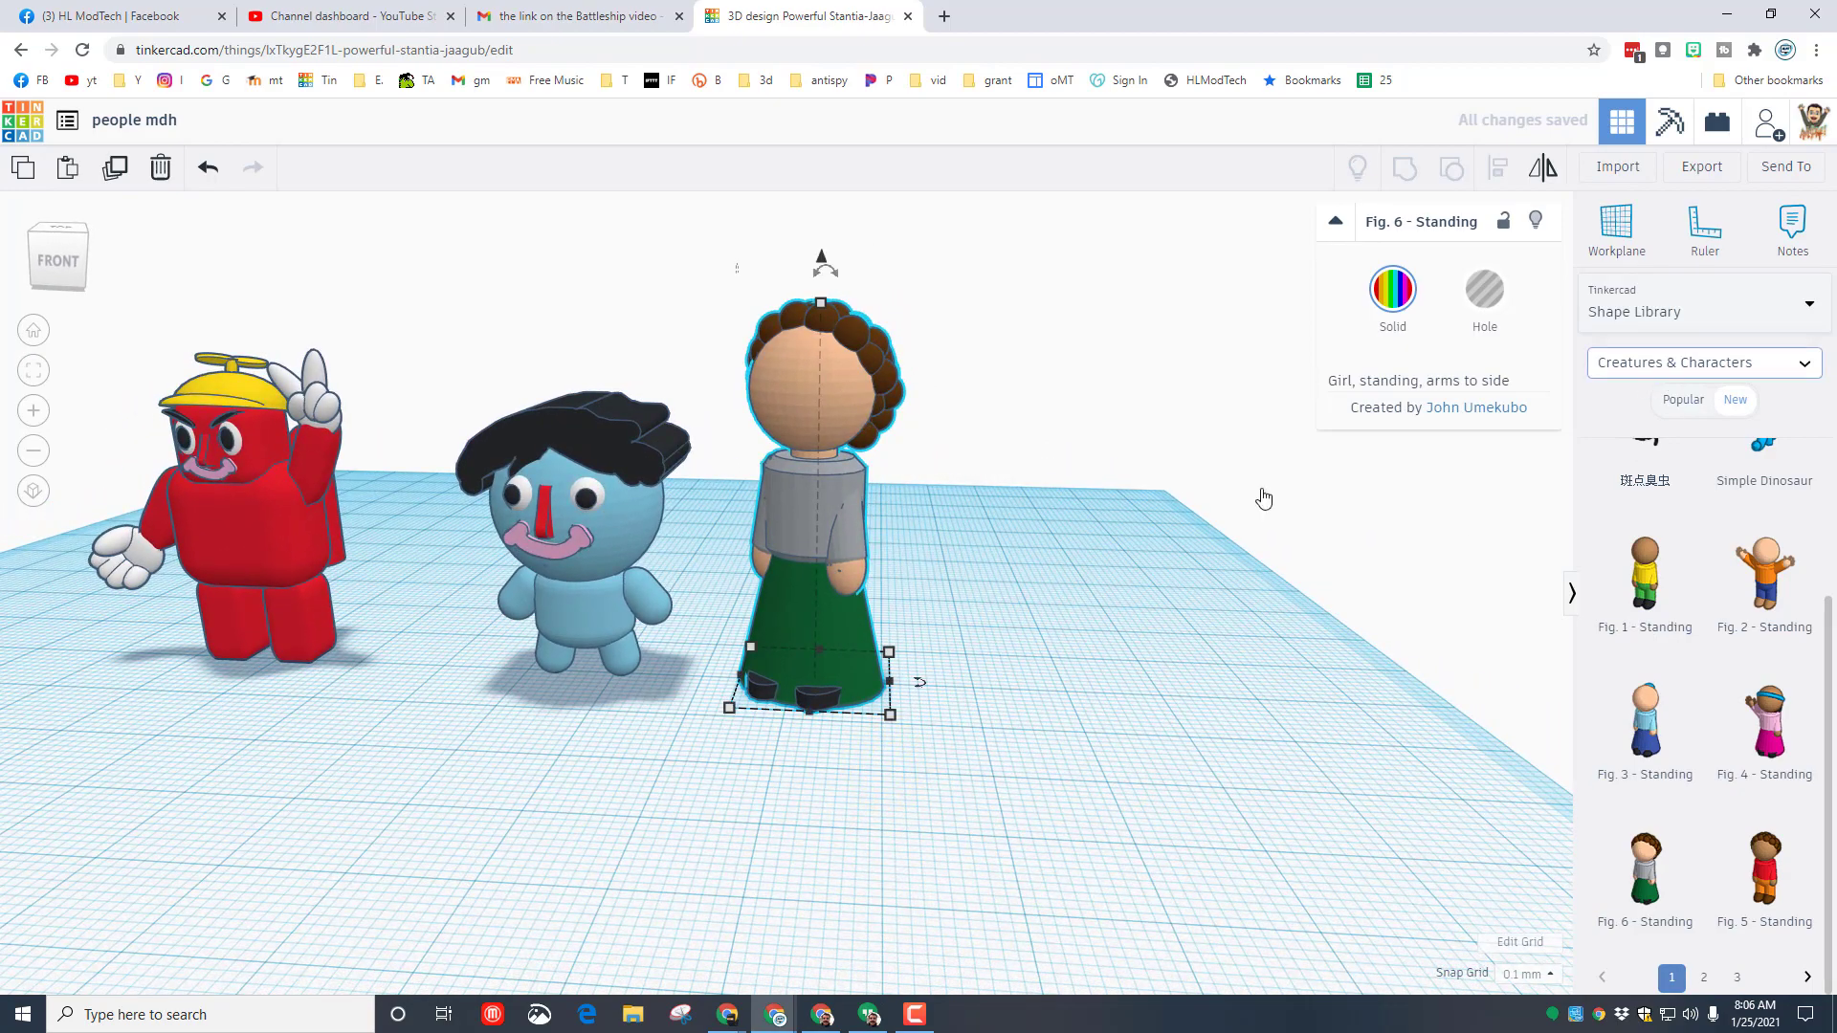
pyautogui.moveTo(957, 735)
pyautogui.mouseDown(button='right')
pyautogui.moveTo(750, 737)
pyautogui.moveTo(974, 737)
pyautogui.mouseUp(button='right')
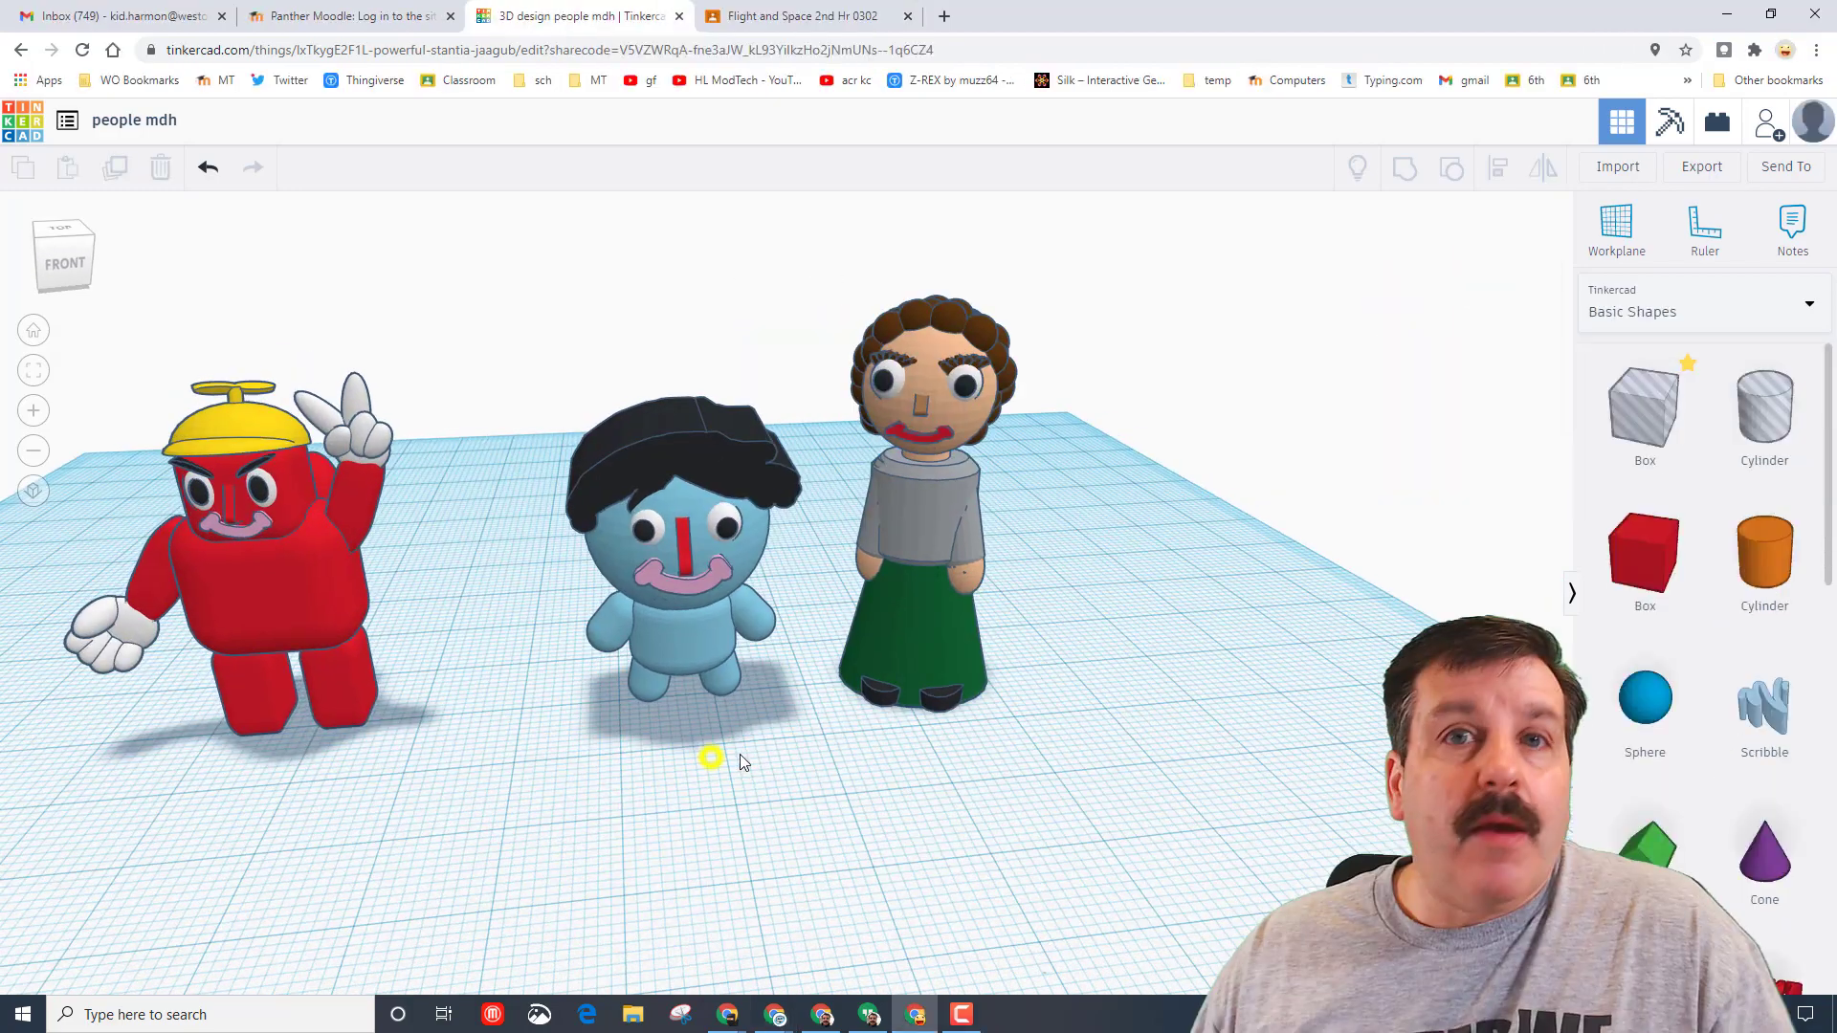
pyautogui.moveTo(738, 754); pyautogui.dragTo(691, 756, button='right')
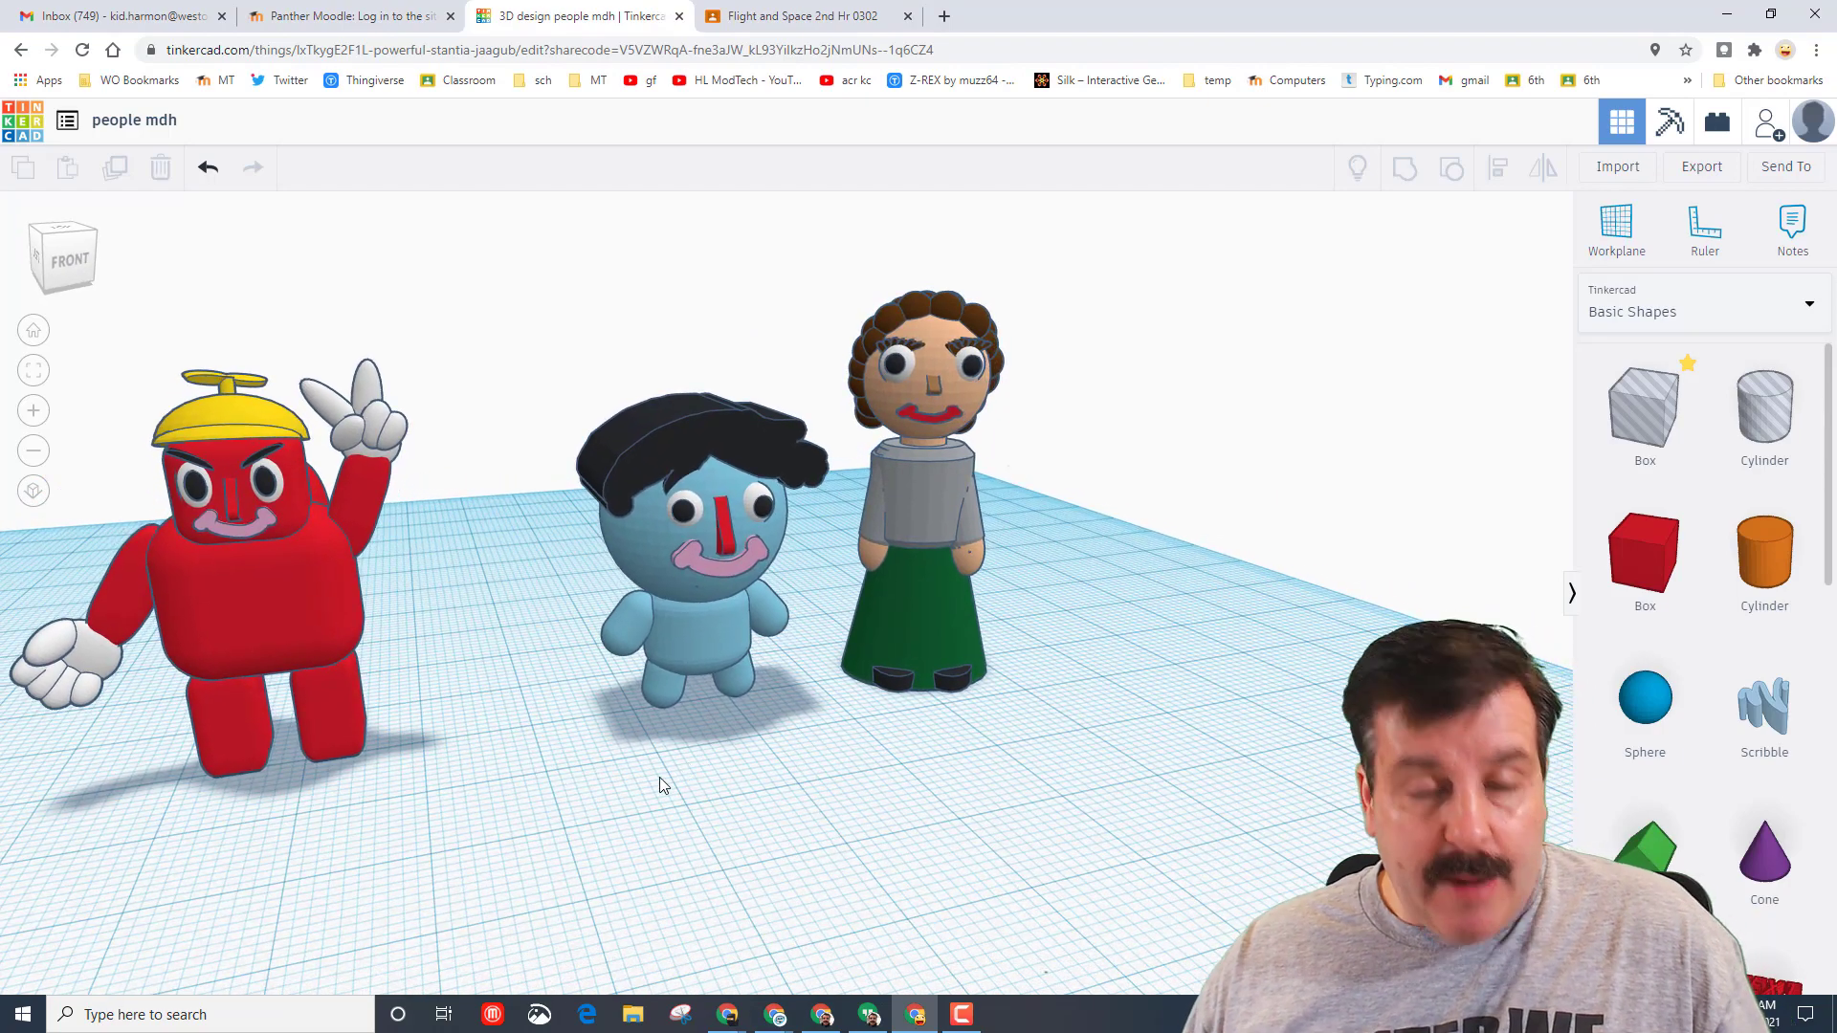
# Download a picture of the design framing all three characters, saved as the PNG image people mdh 2 in the Downloads folder.
pyautogui.moveTo(545, 791); pyautogui.dragTo(951, 832, button='right')
pyautogui.scroll(3, 955, 818)
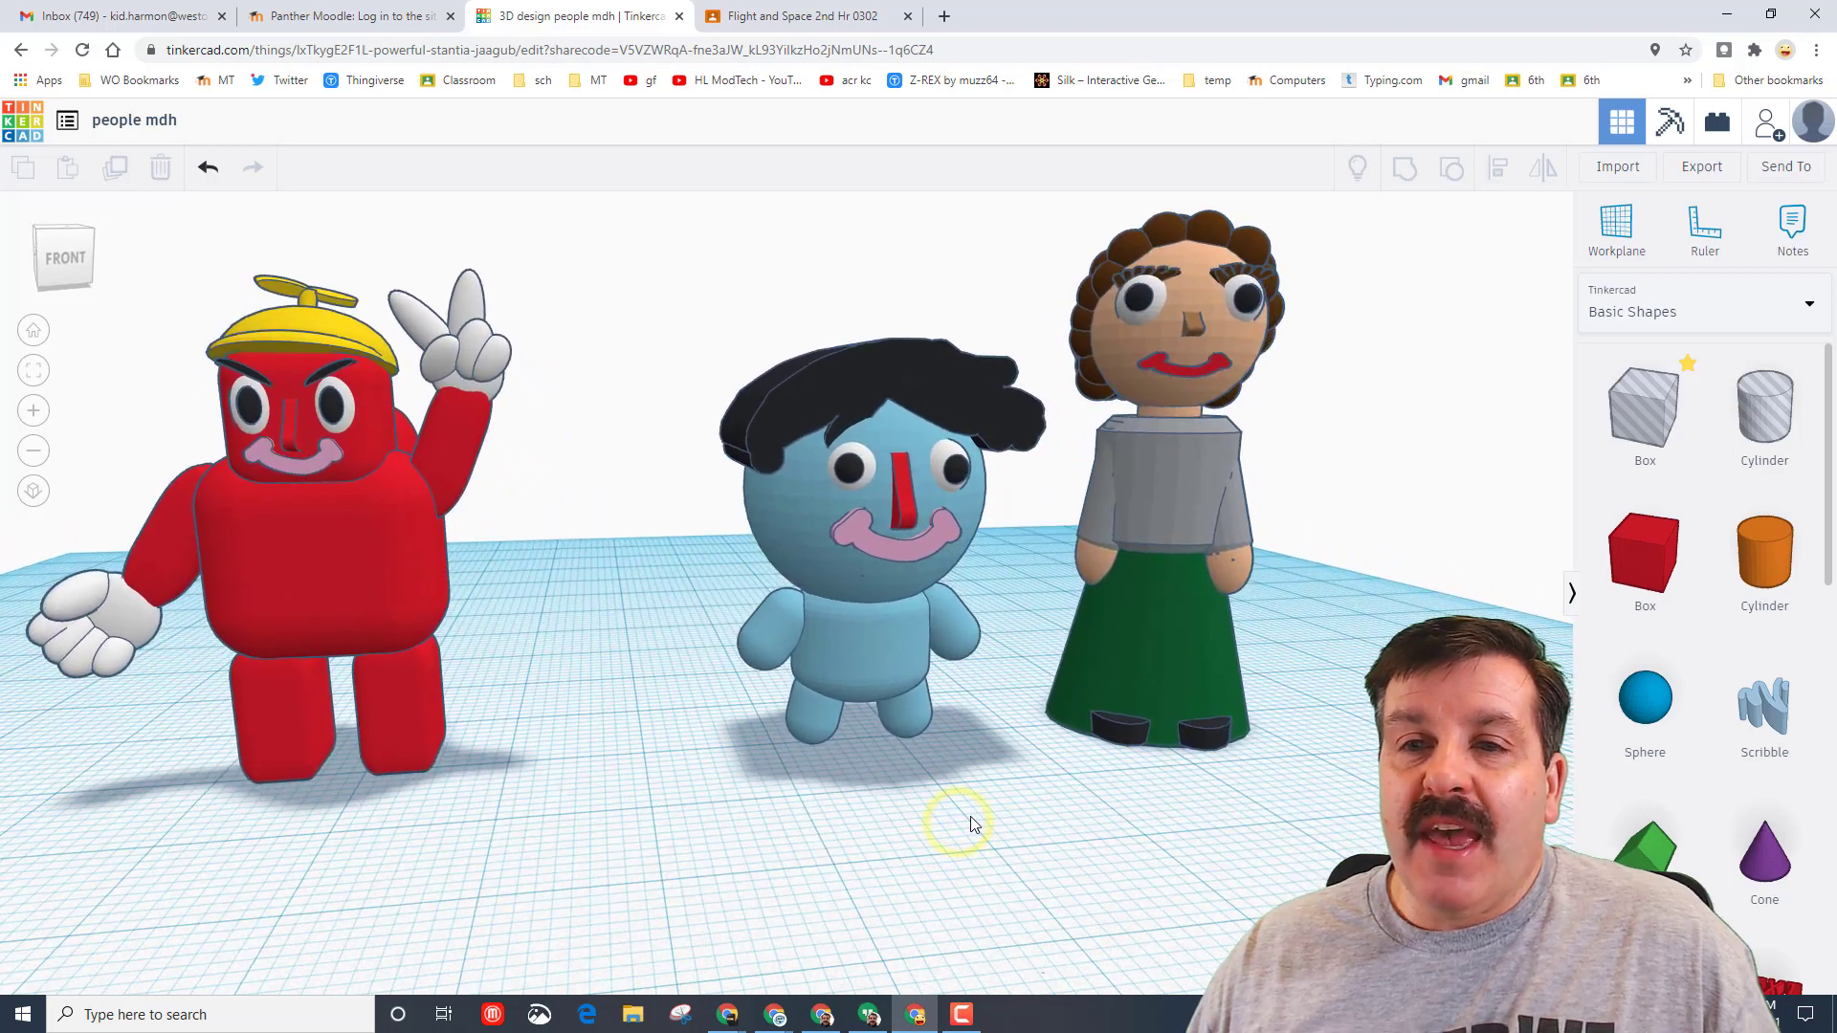
pyautogui.moveTo(988, 817); pyautogui.dragTo(981, 834, button='middle')
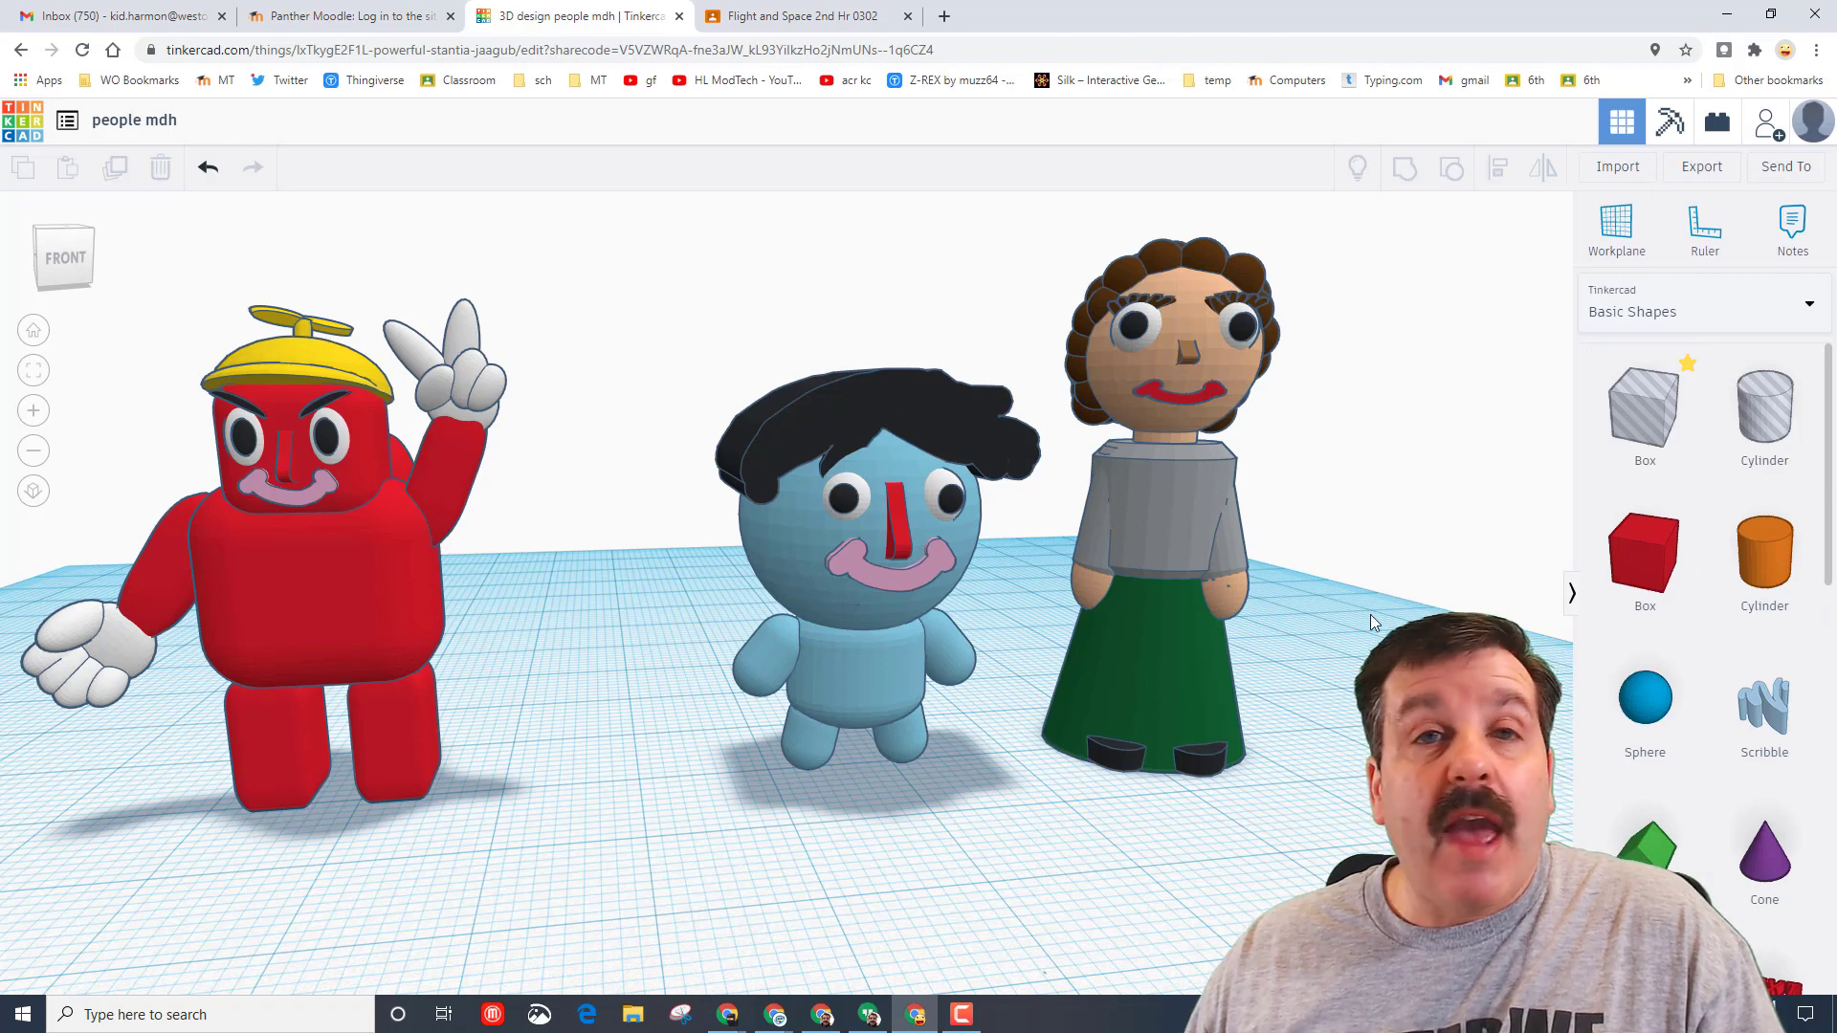
pyautogui.click(1785, 167)
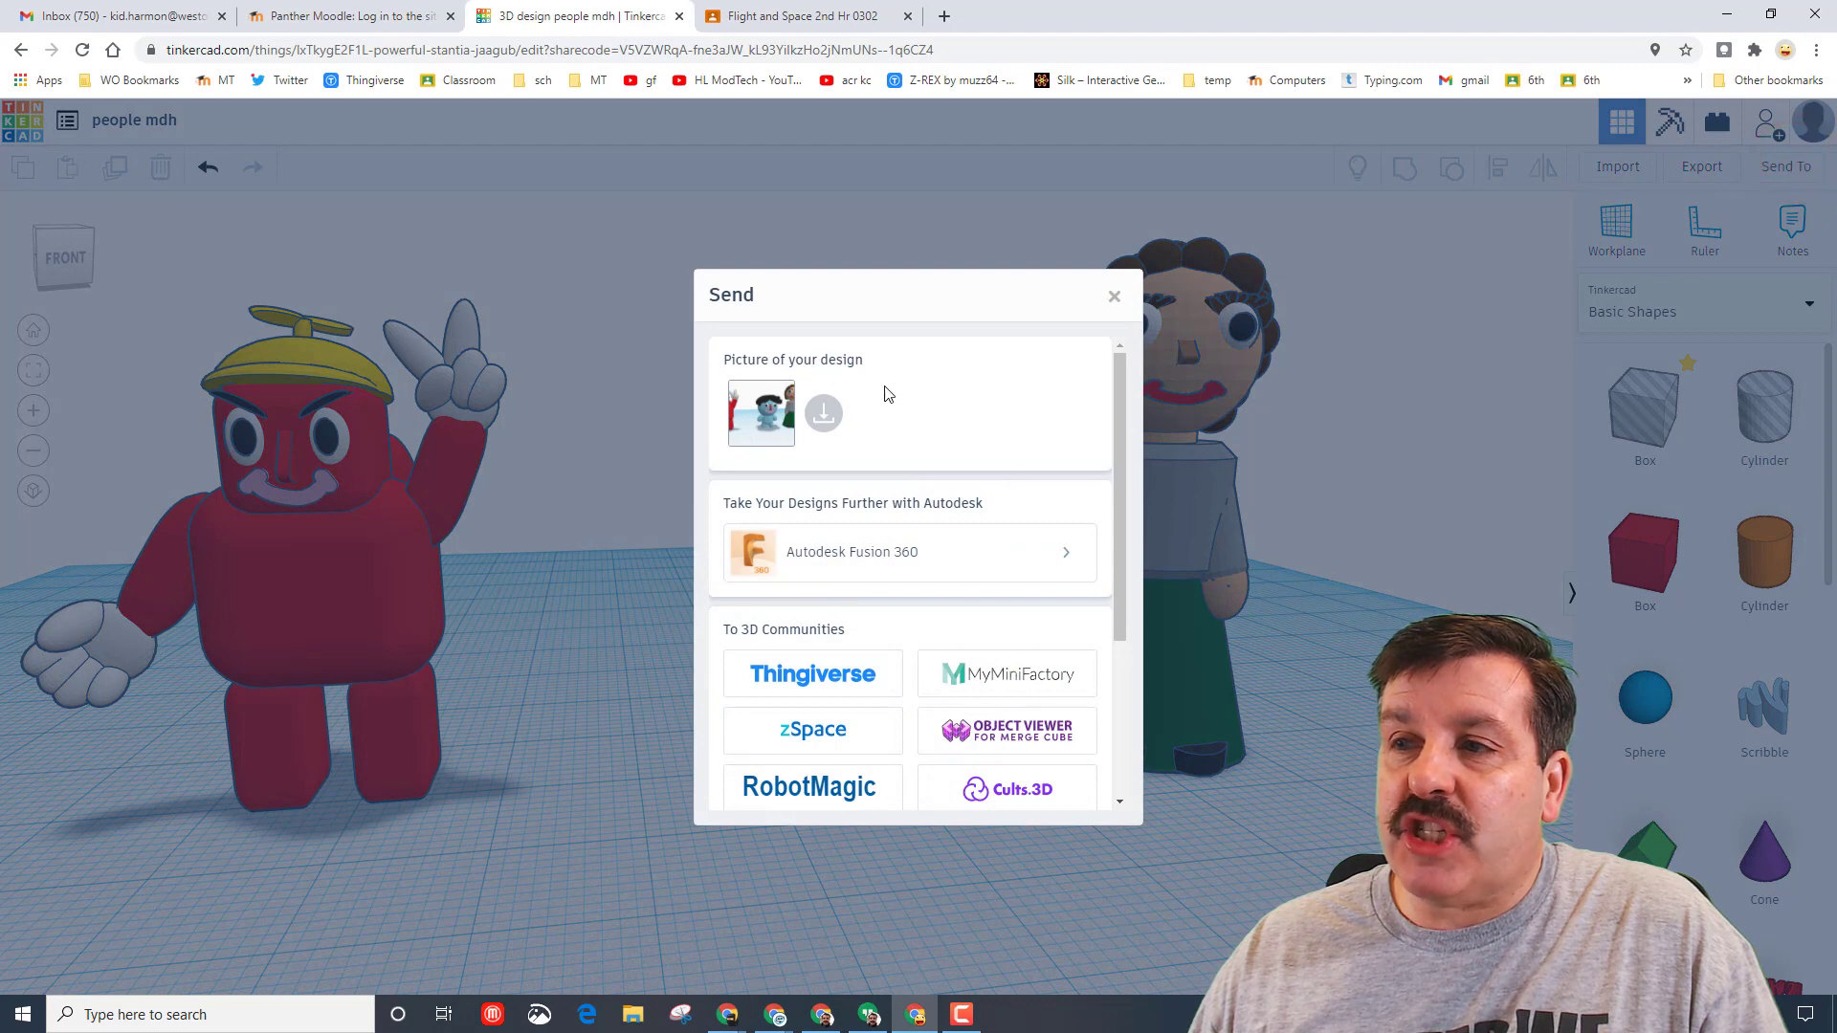
pyautogui.click(823, 419)
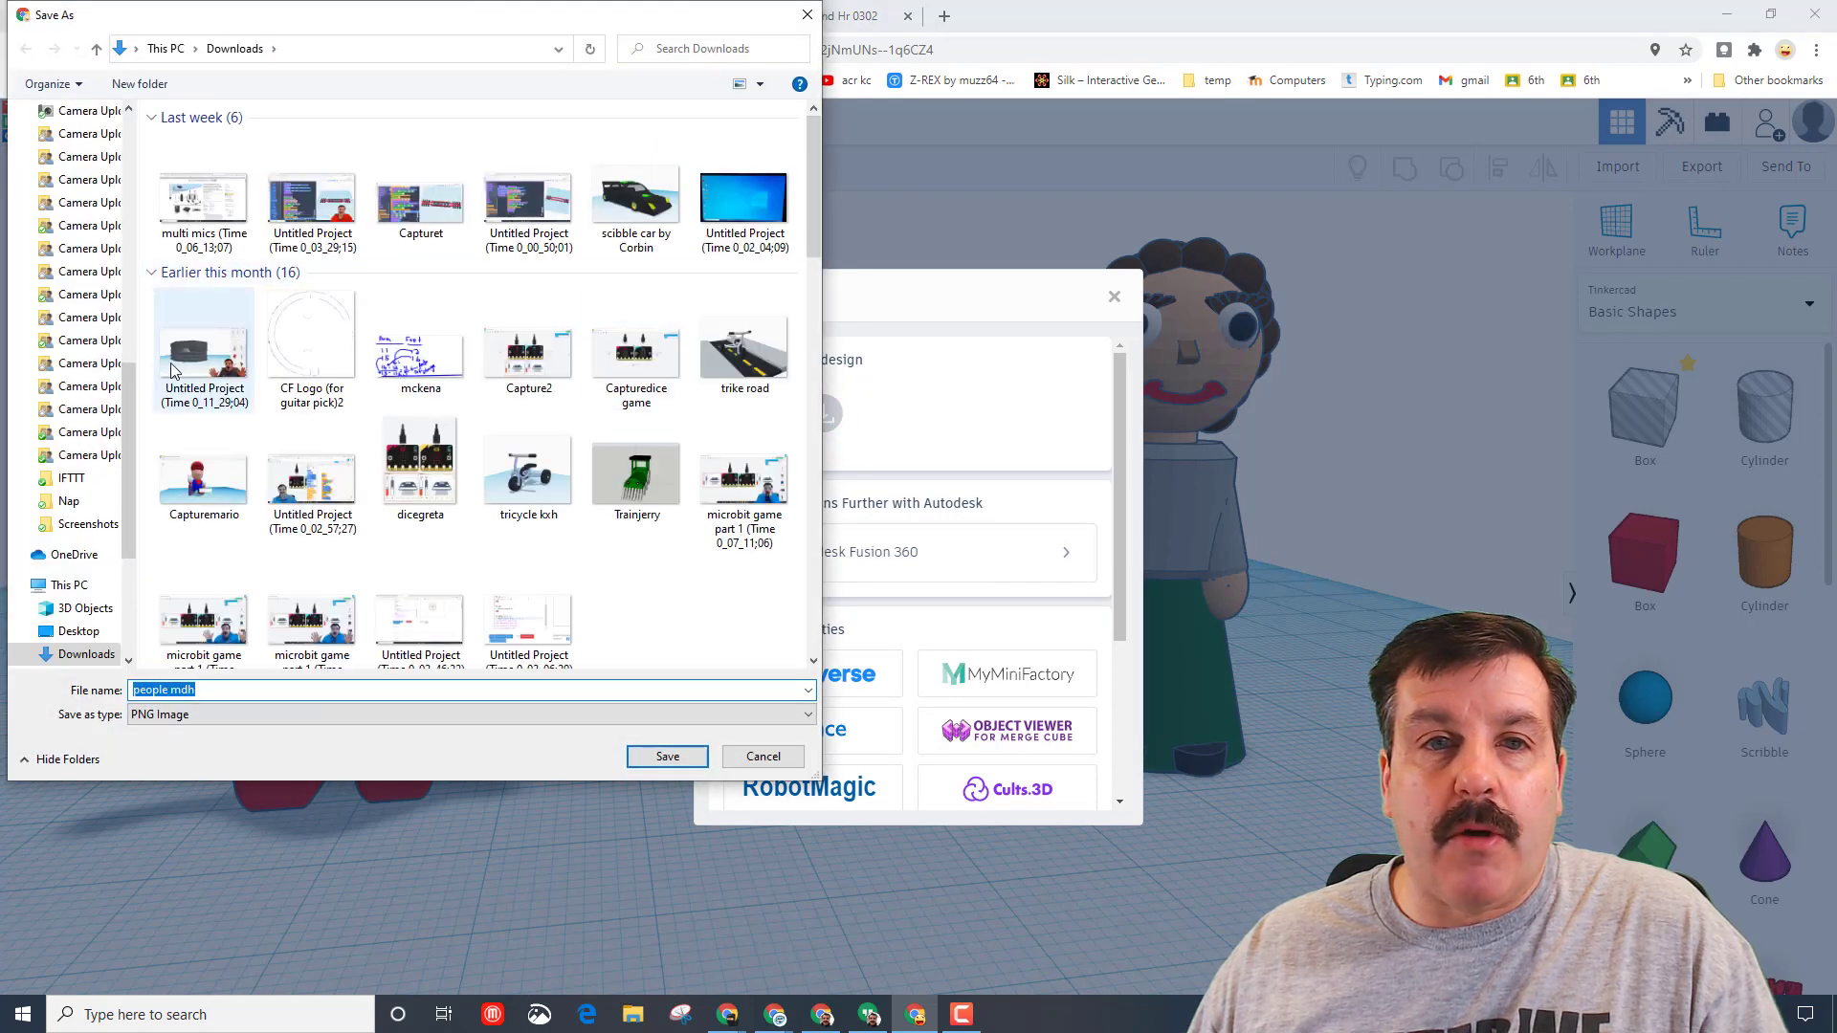
pyautogui.scroll(10, 132, 494)
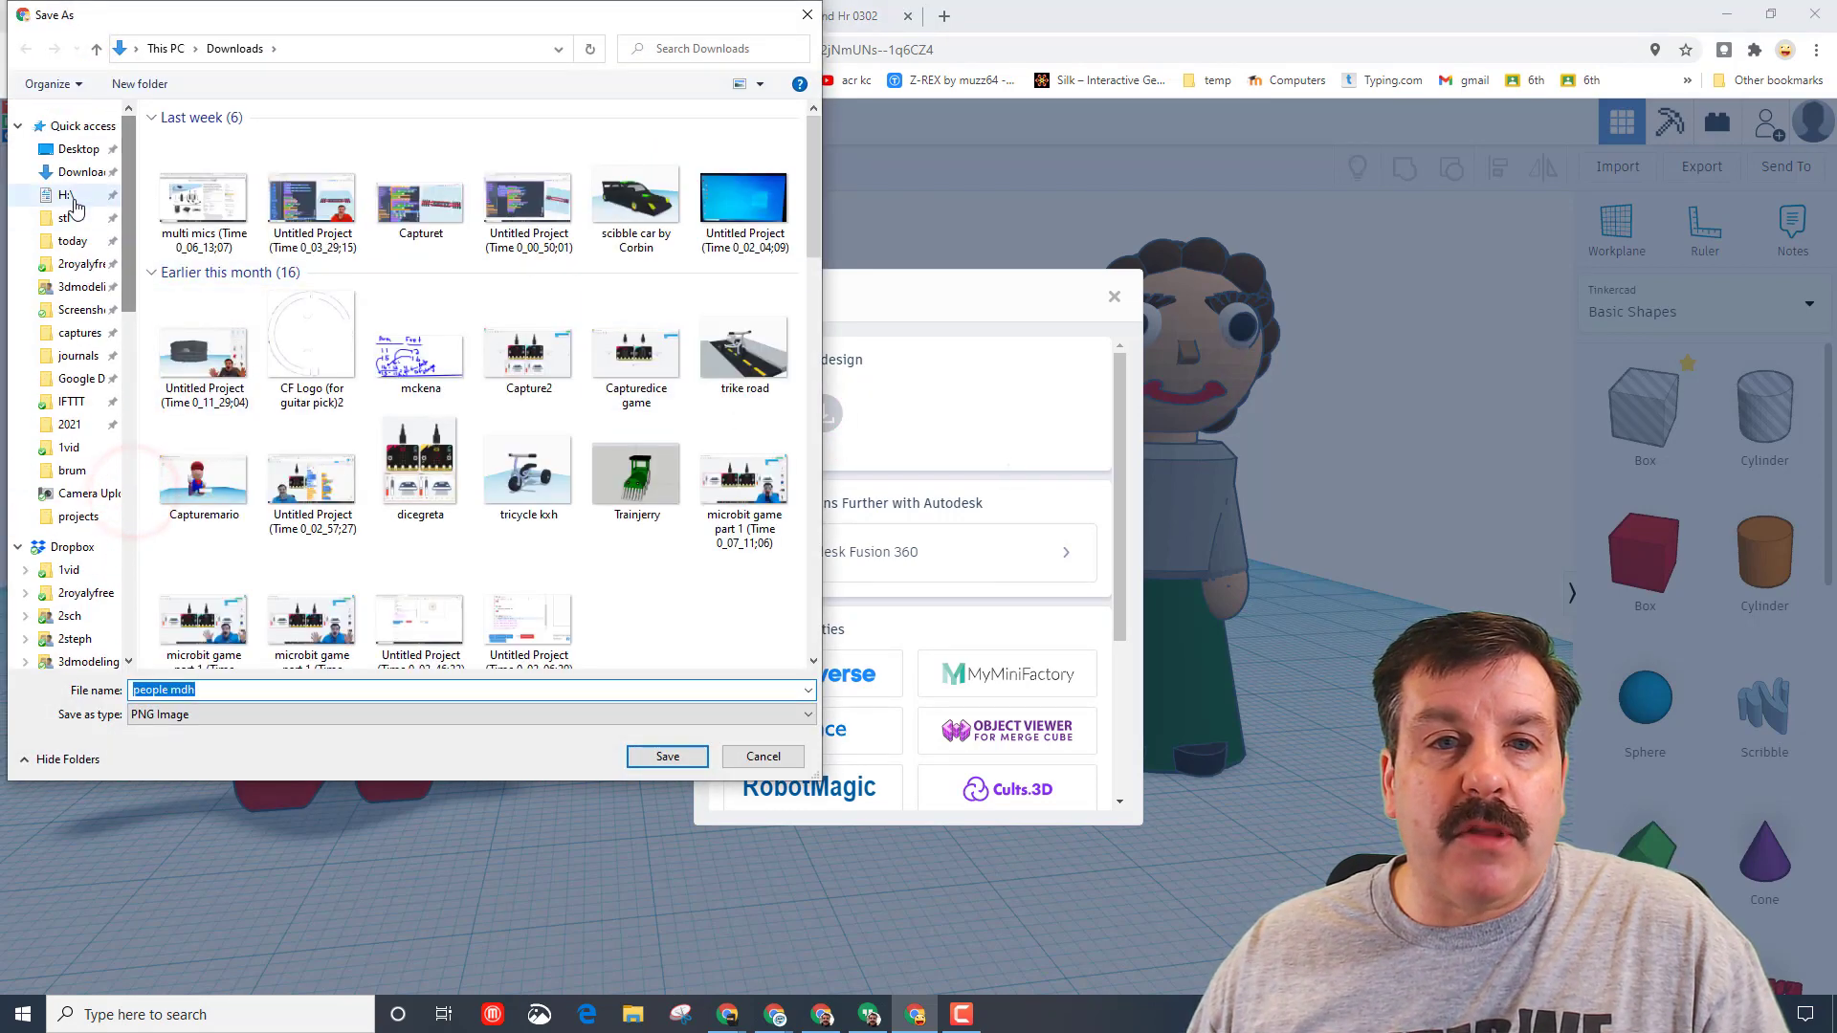
pyautogui.click(82, 174)
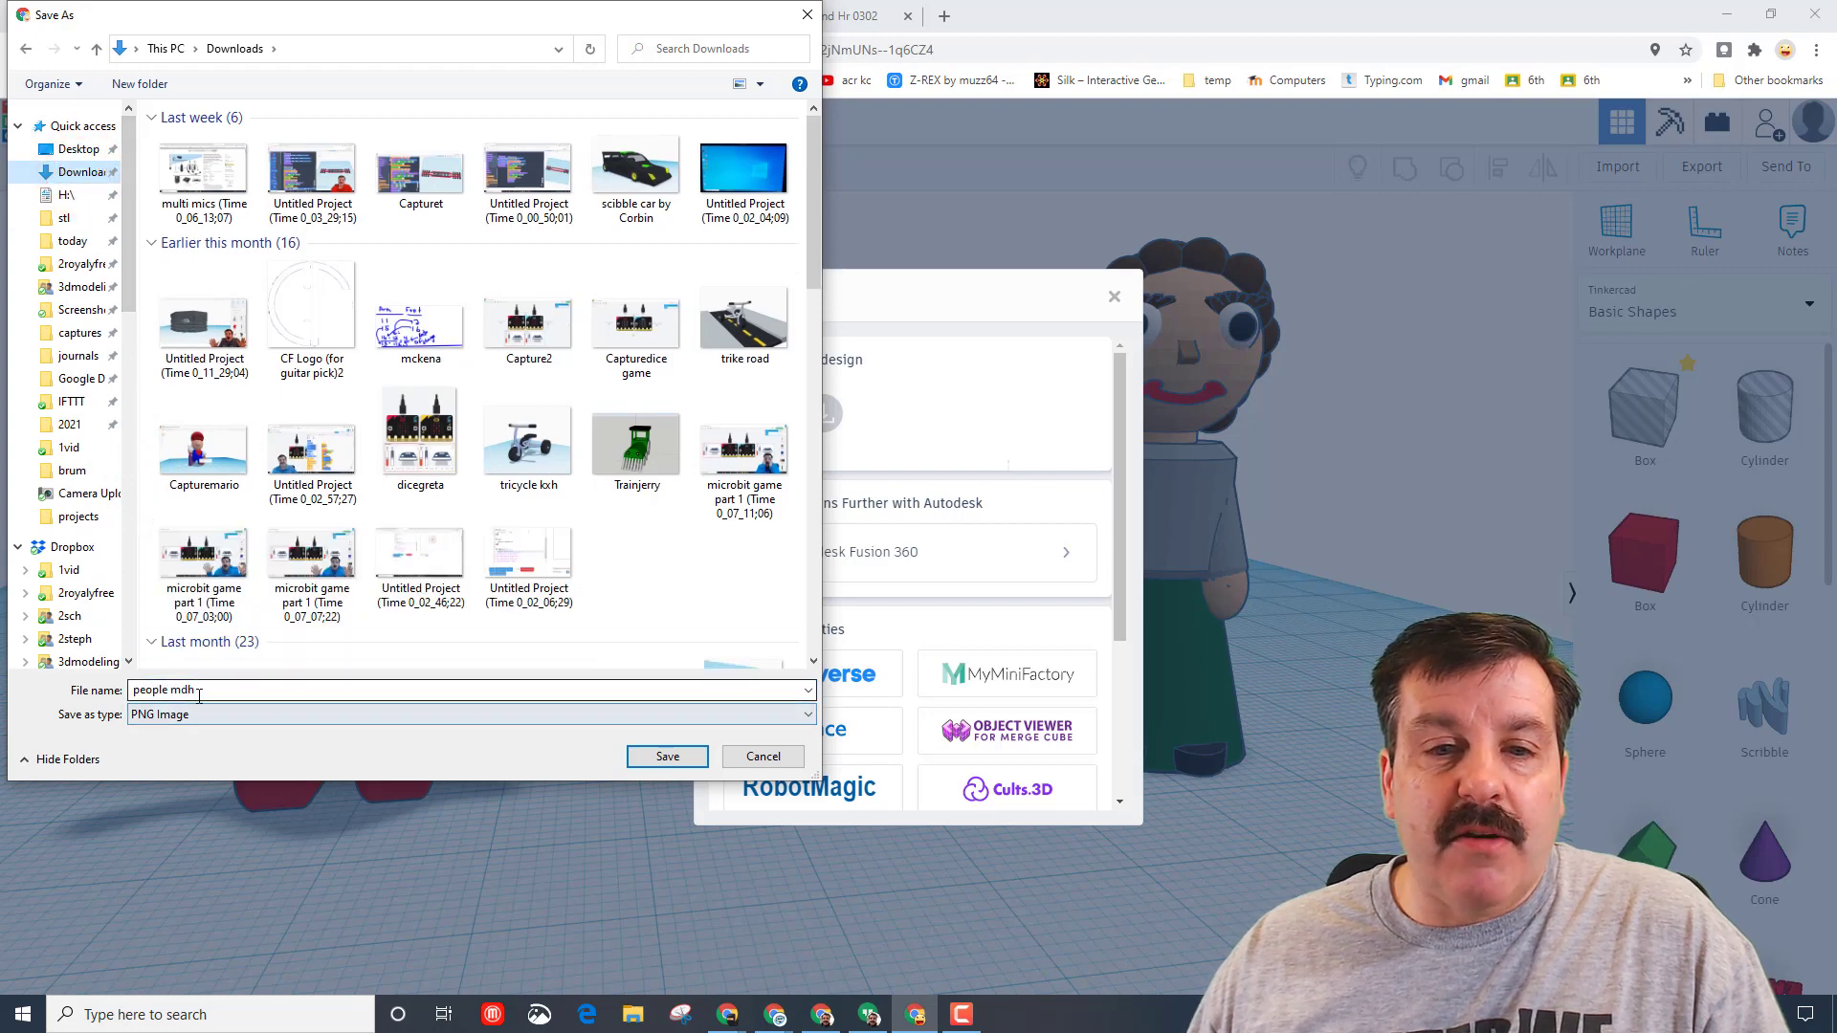
pyautogui.click(202, 690)
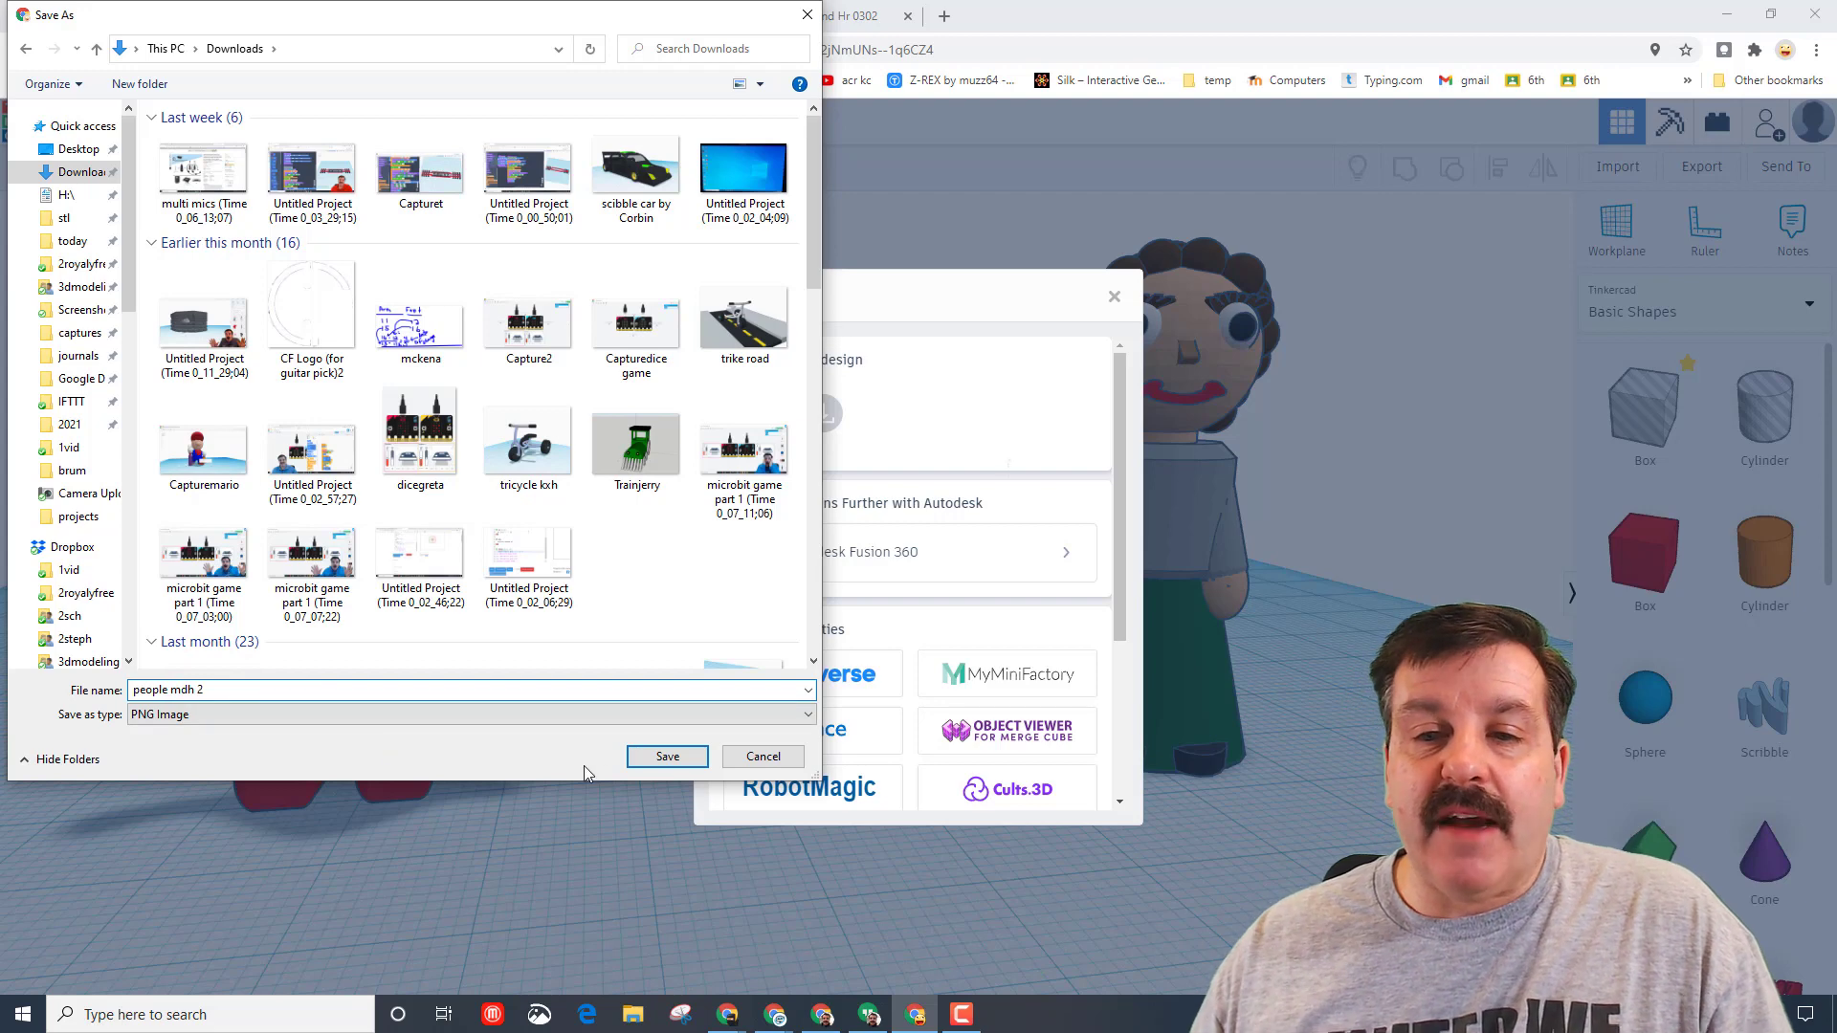
pyautogui.click(666, 756)
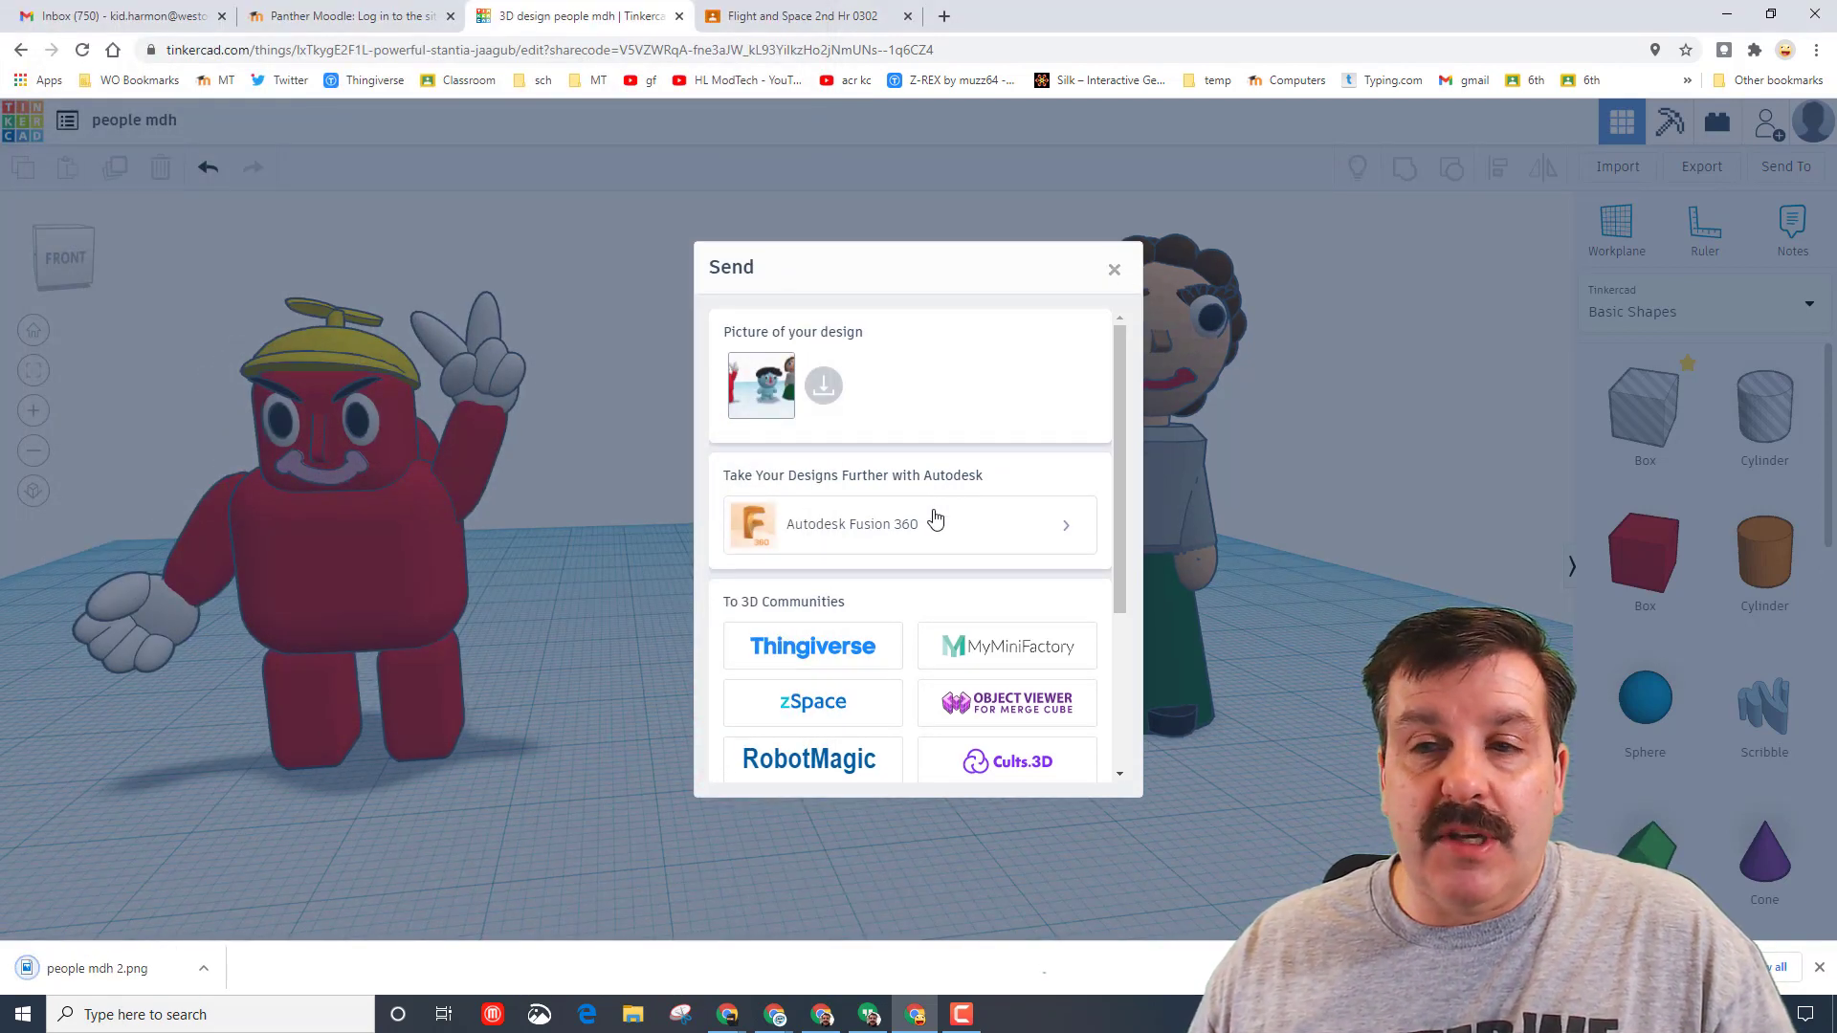
pyautogui.click(1112, 273)
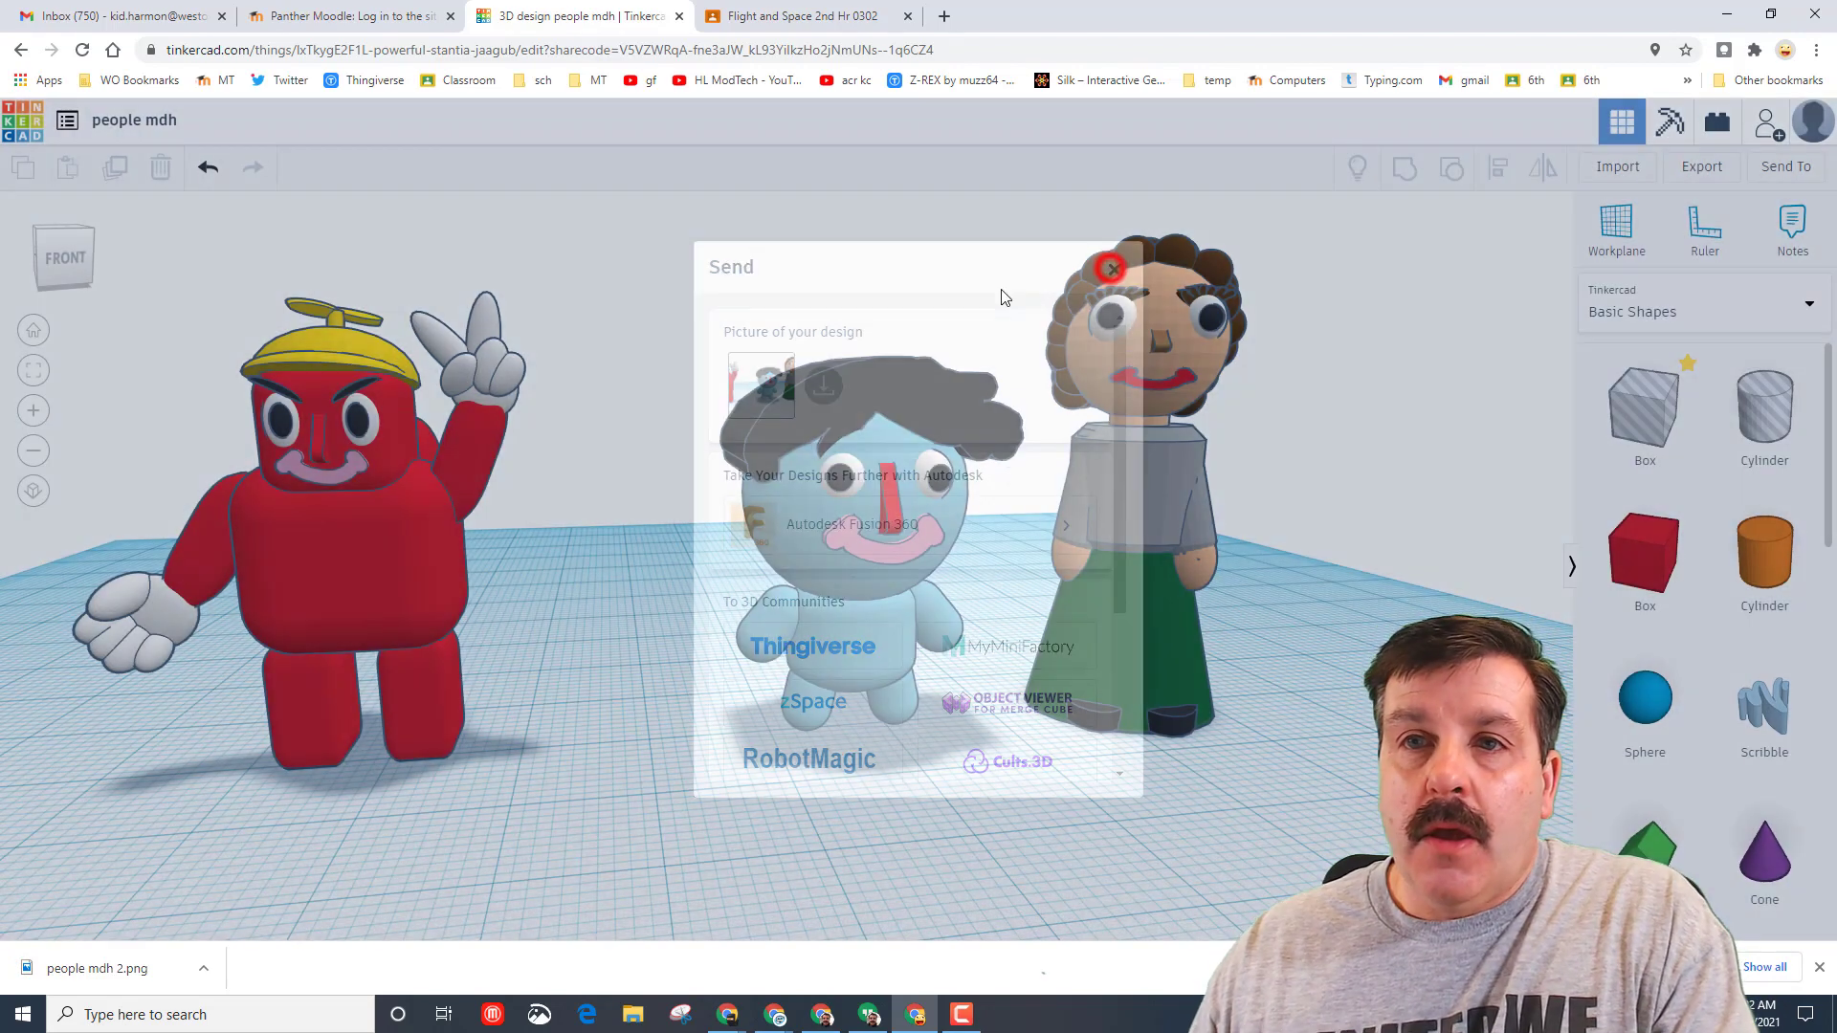
# Switch to Google Classroom and open the full Tinkercad assignment from the Flight and Space 2nd Hr classwork.
pyautogui.click(792, 16)
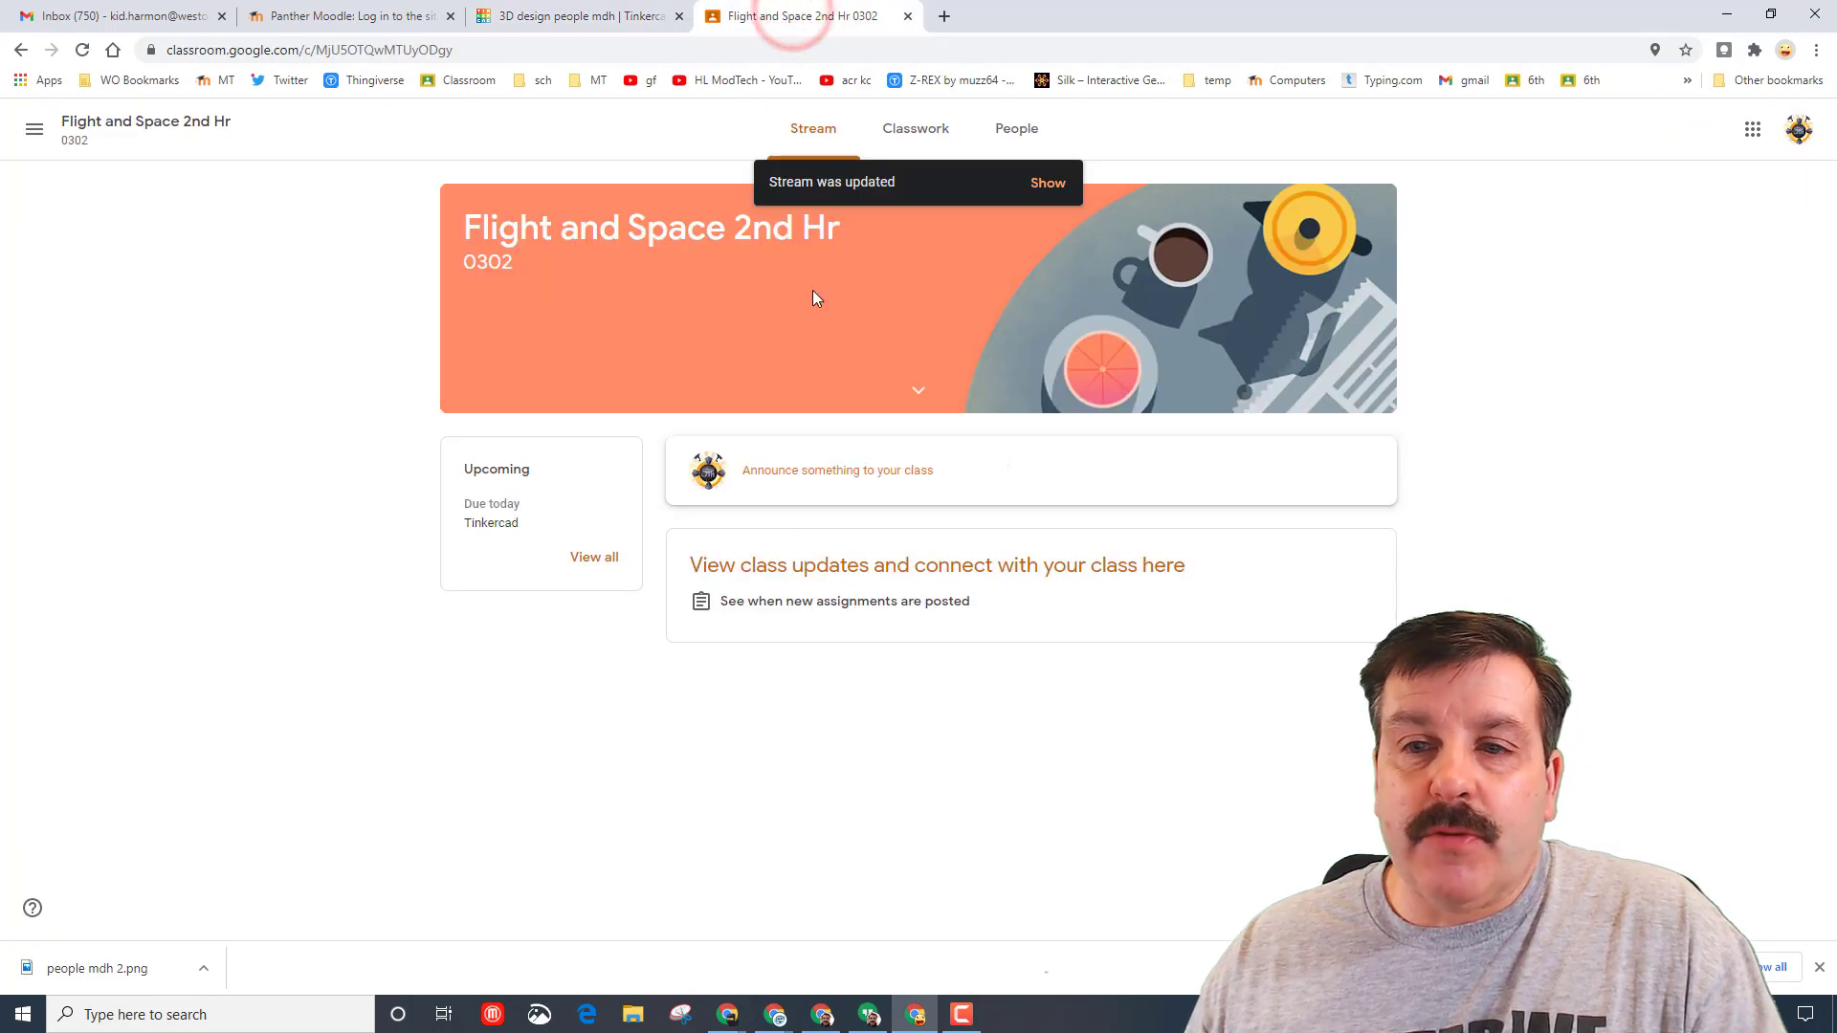
pyautogui.click(891, 130)
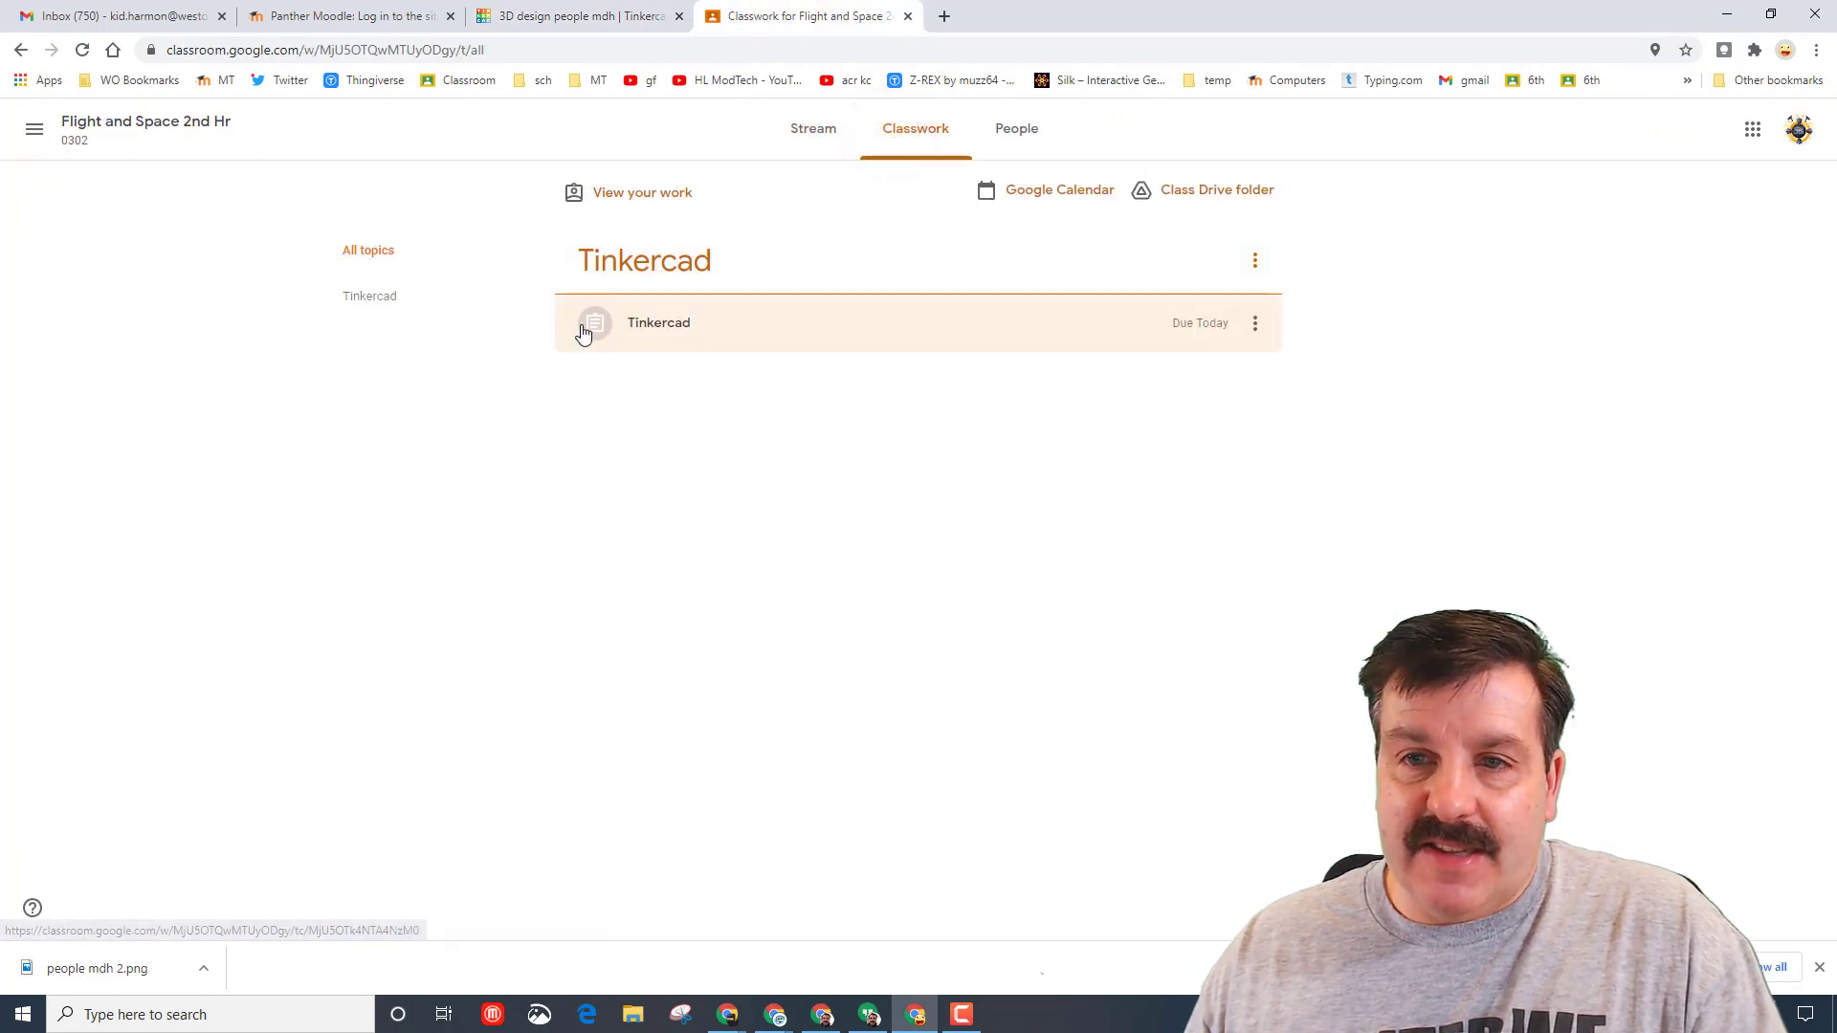
pyautogui.click(687, 325)
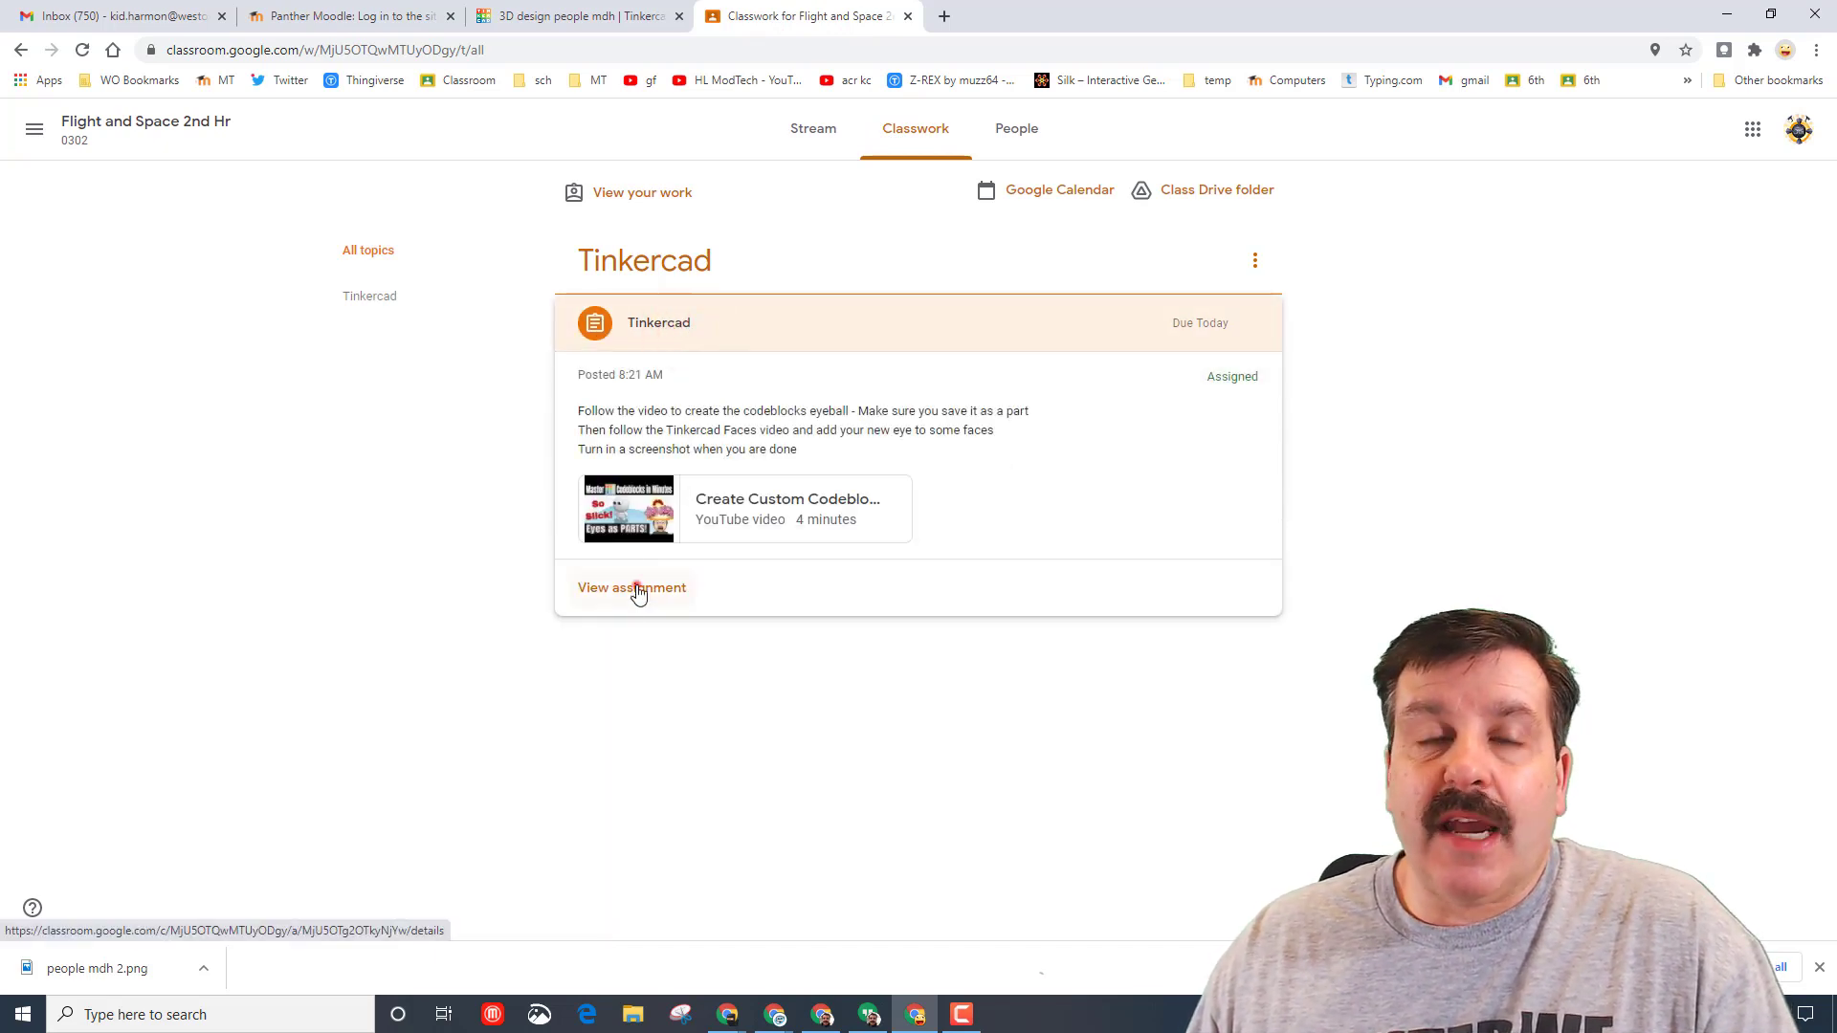
pyautogui.click(632, 601)
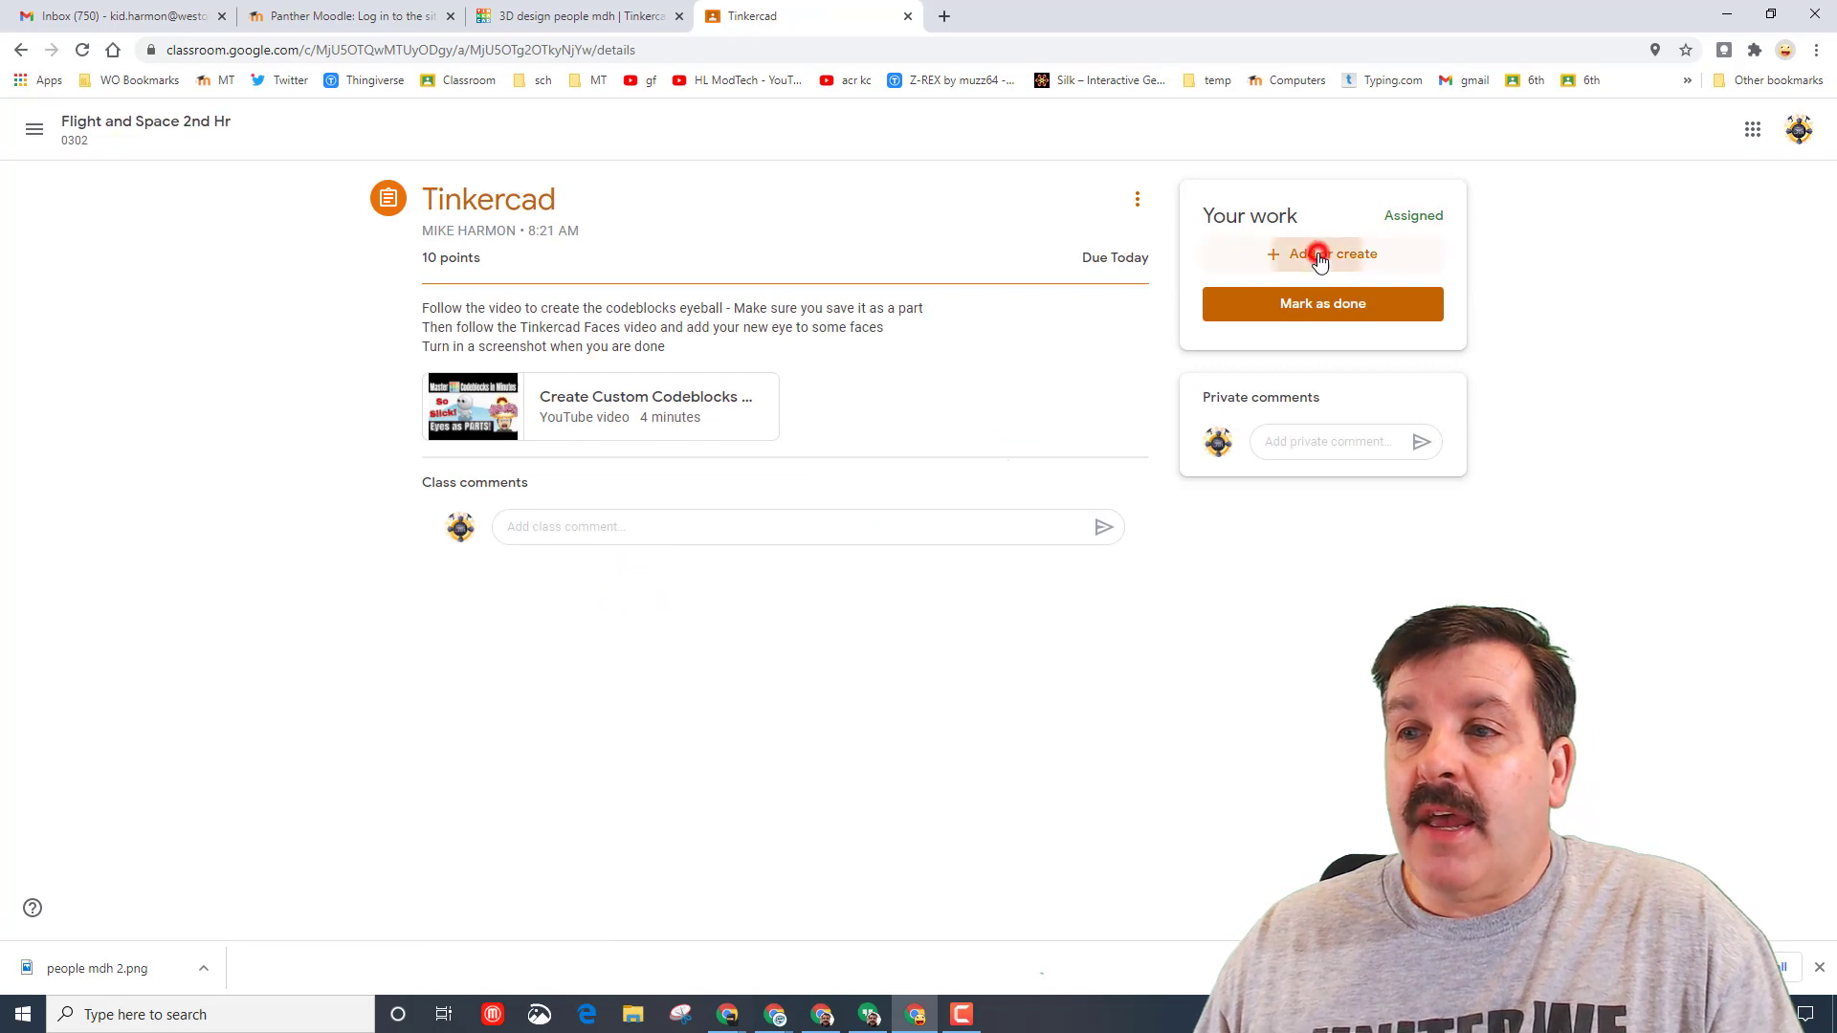
# Attach the people mdh 2 image from the Downloads folder to the Tinkercad assignment and turn the work in.
pyautogui.click(1318, 257)
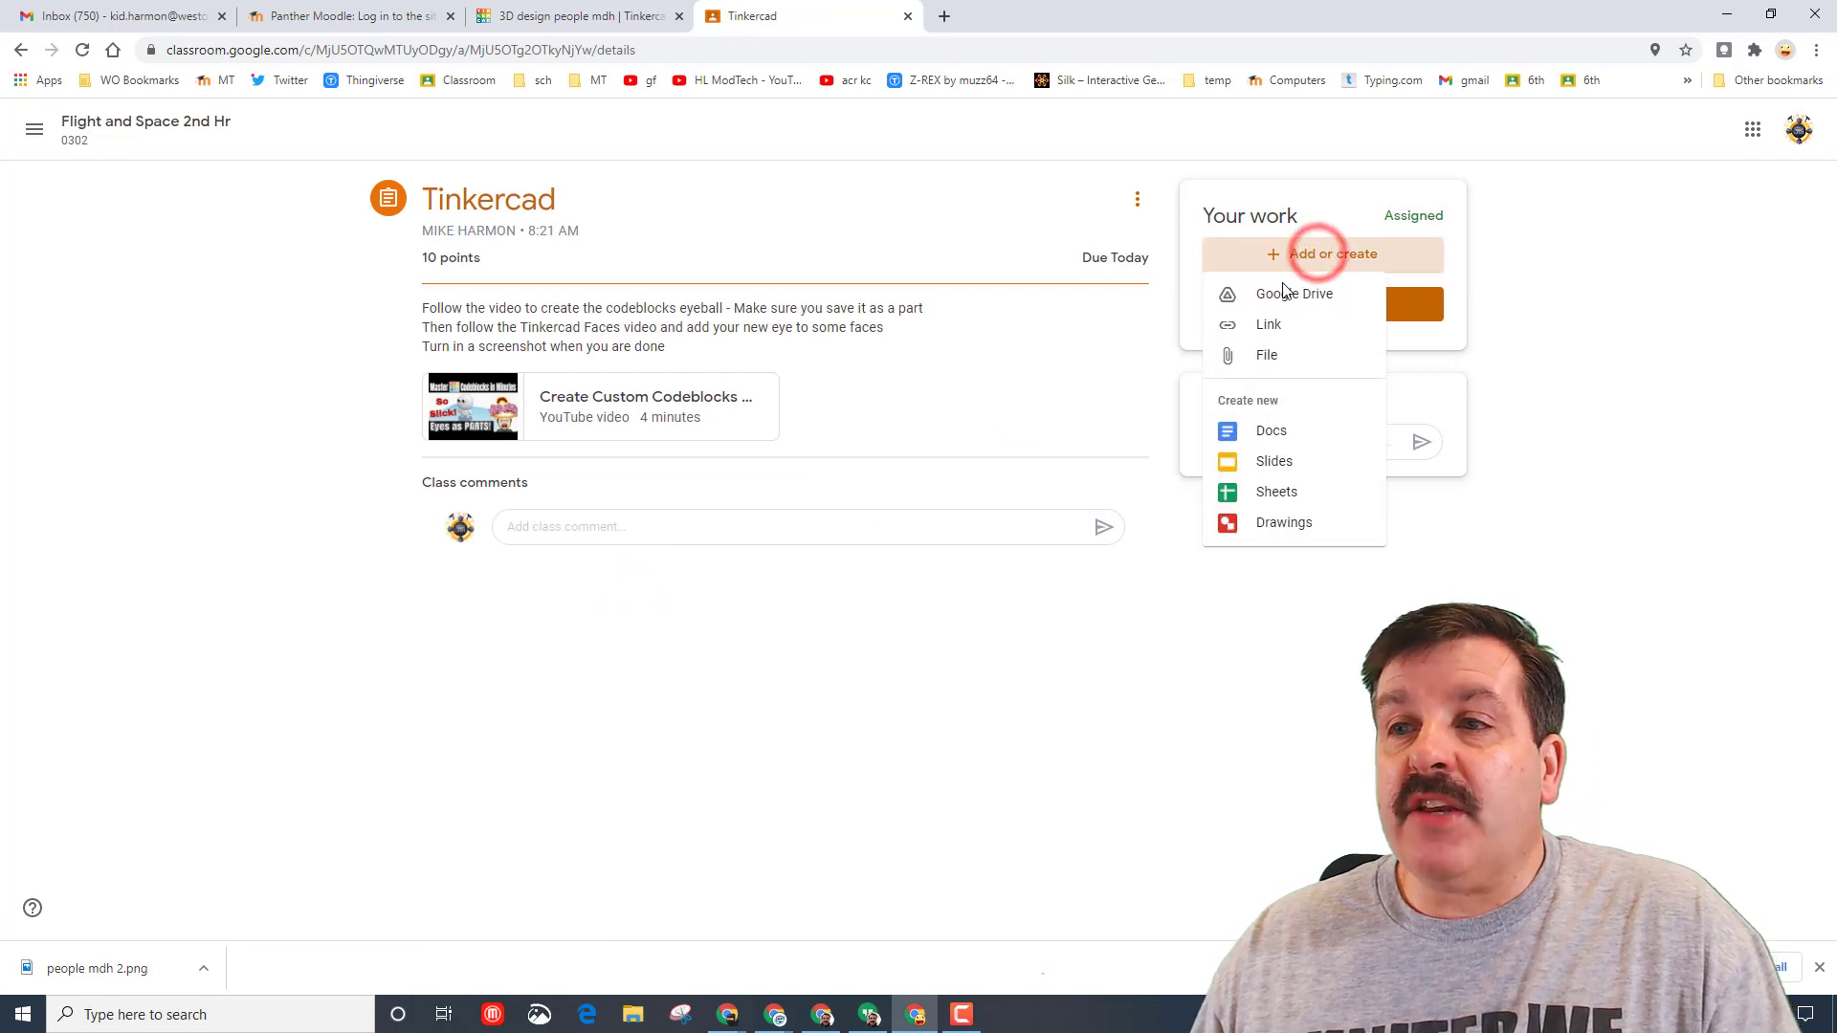
pyautogui.click(1258, 356)
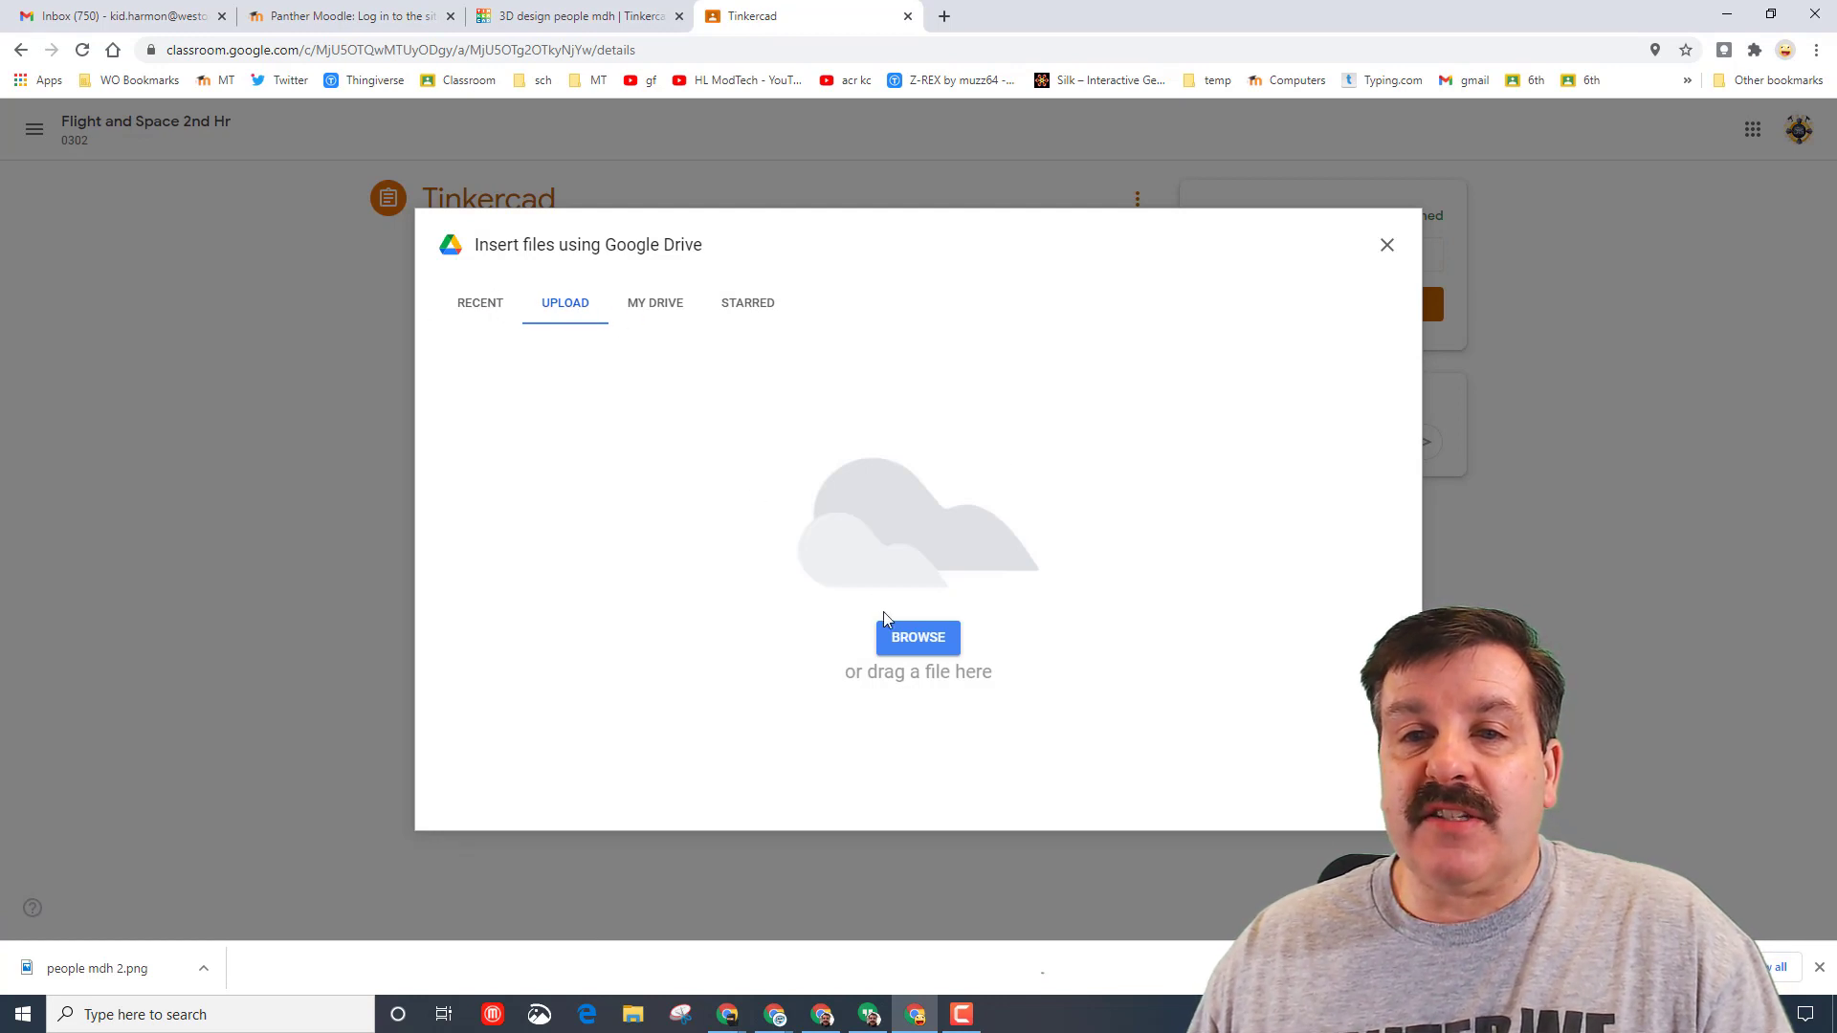
pyautogui.click(904, 639)
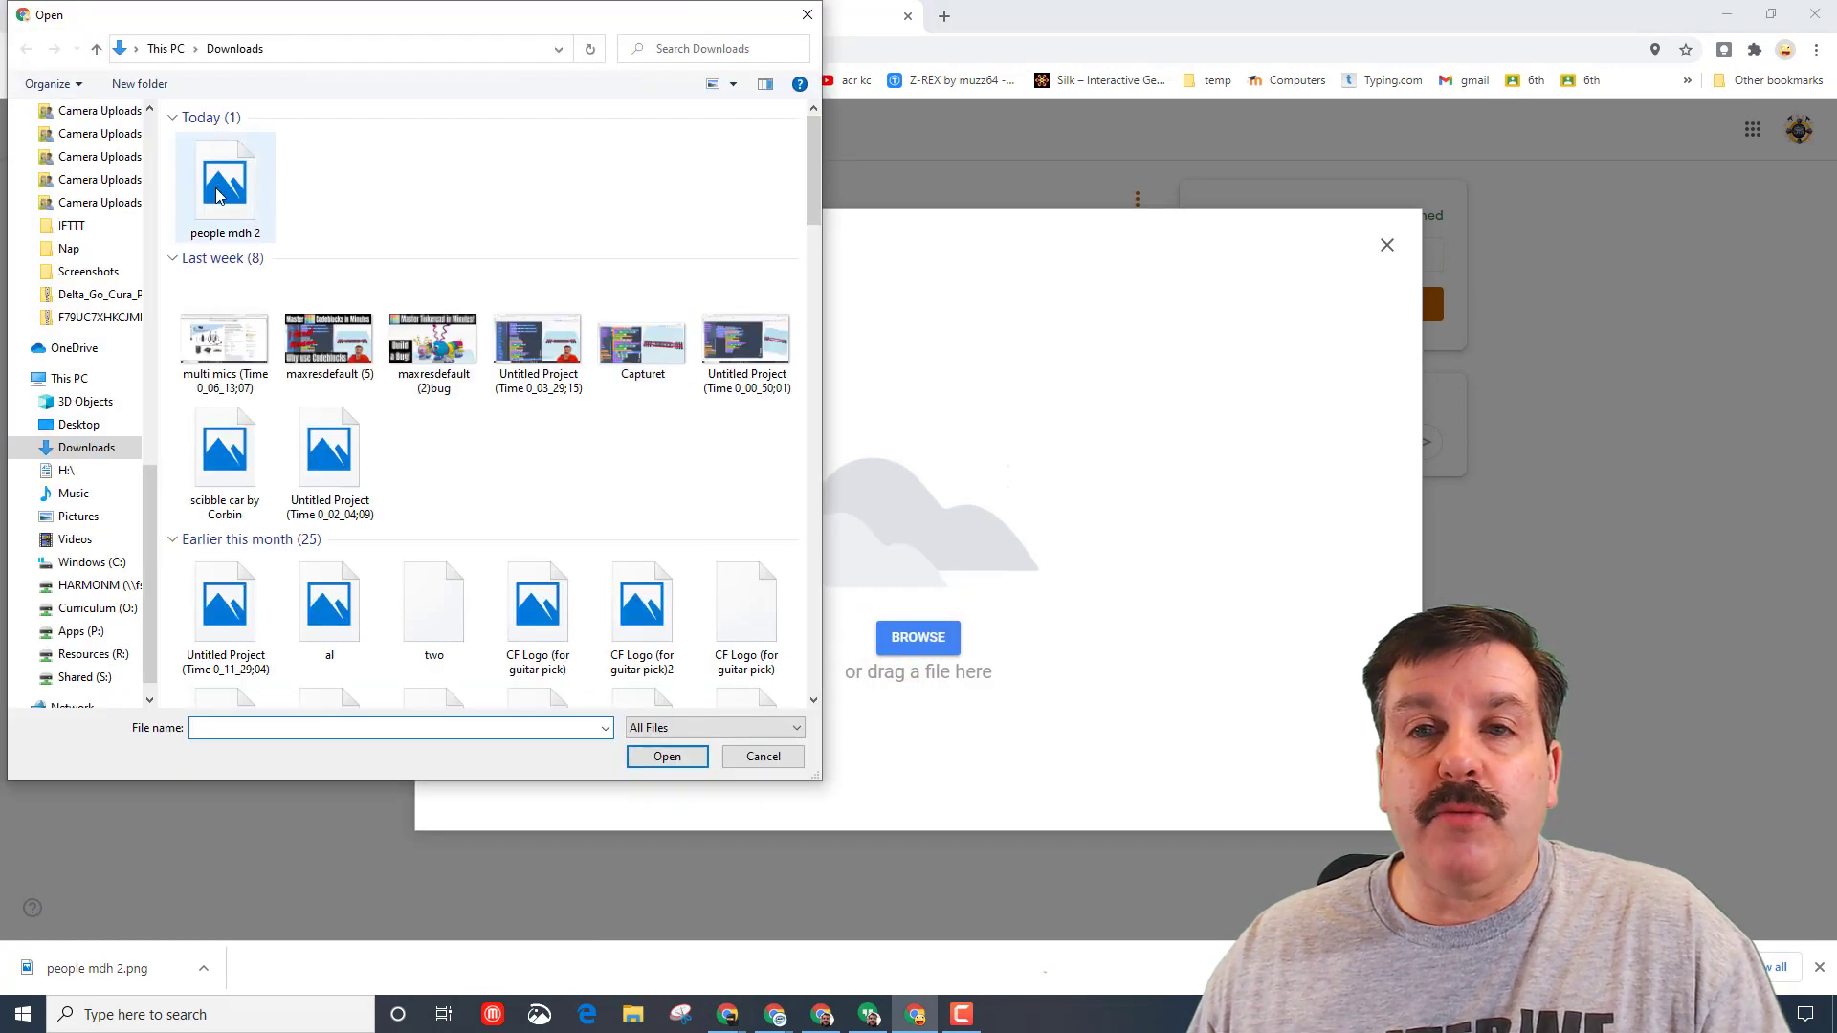
pyautogui.scroll(15, 148, 508)
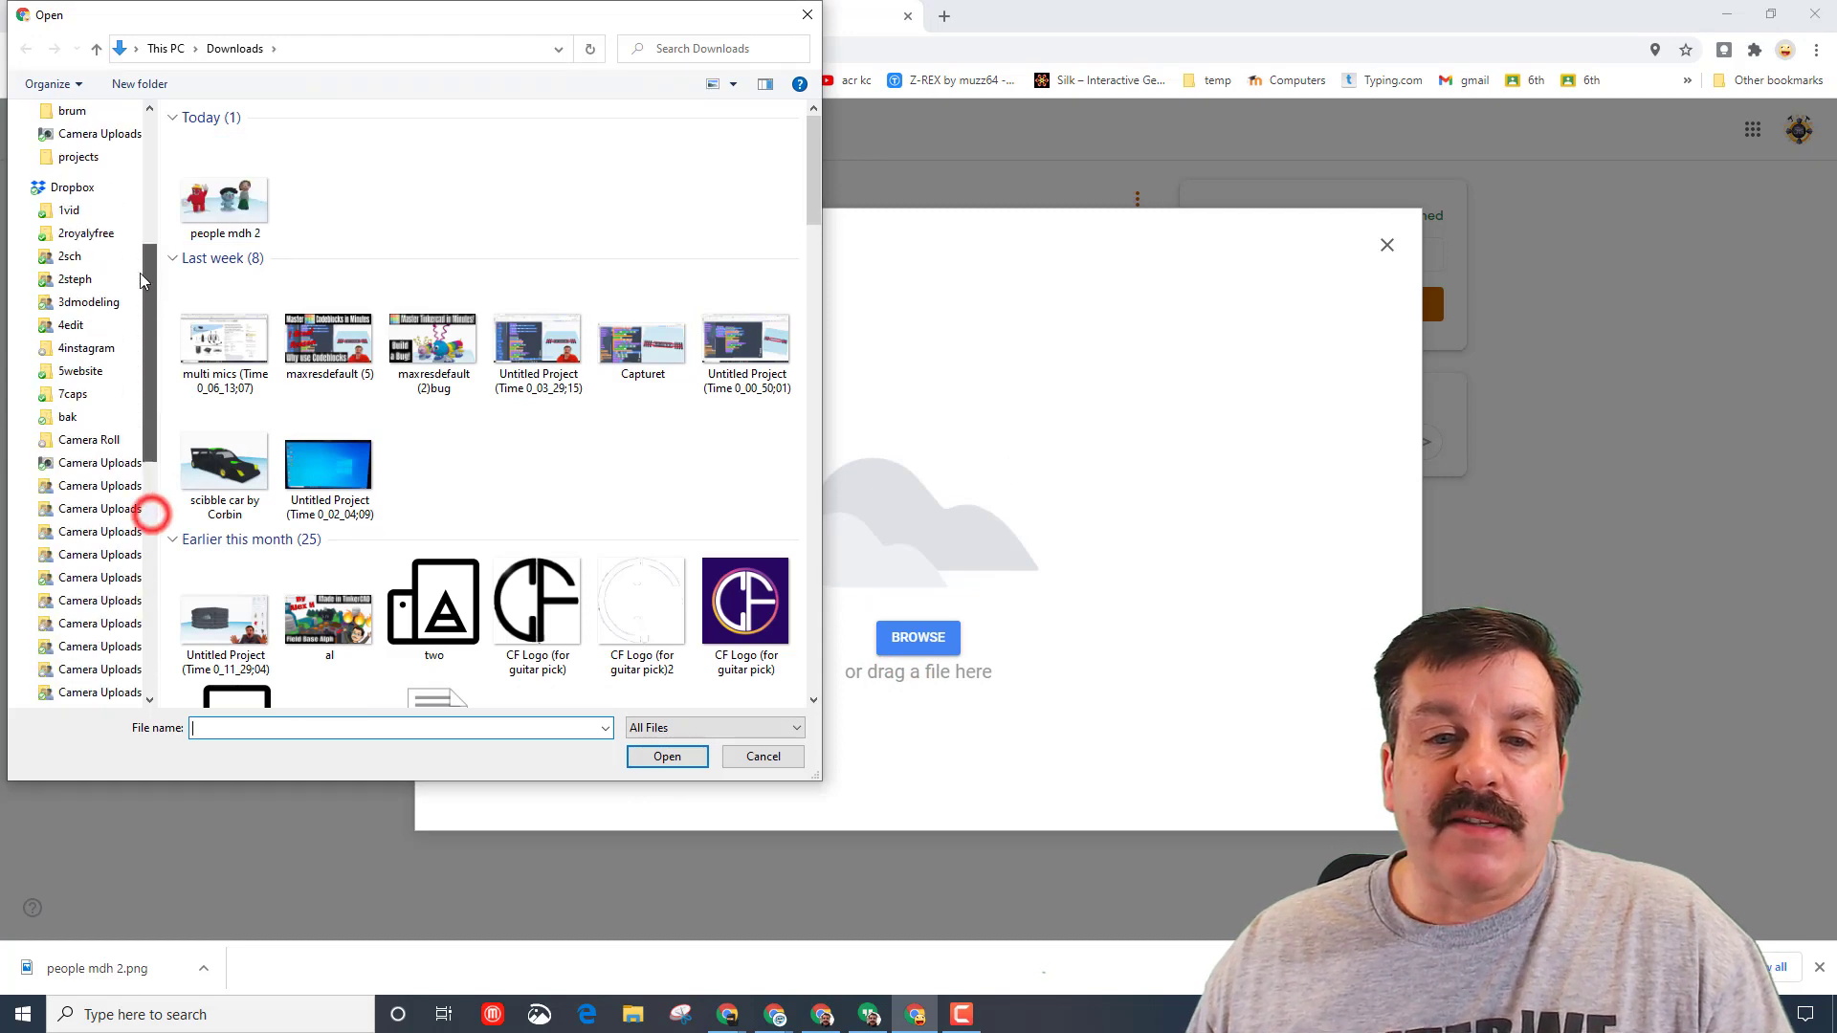
pyautogui.click(86, 173)
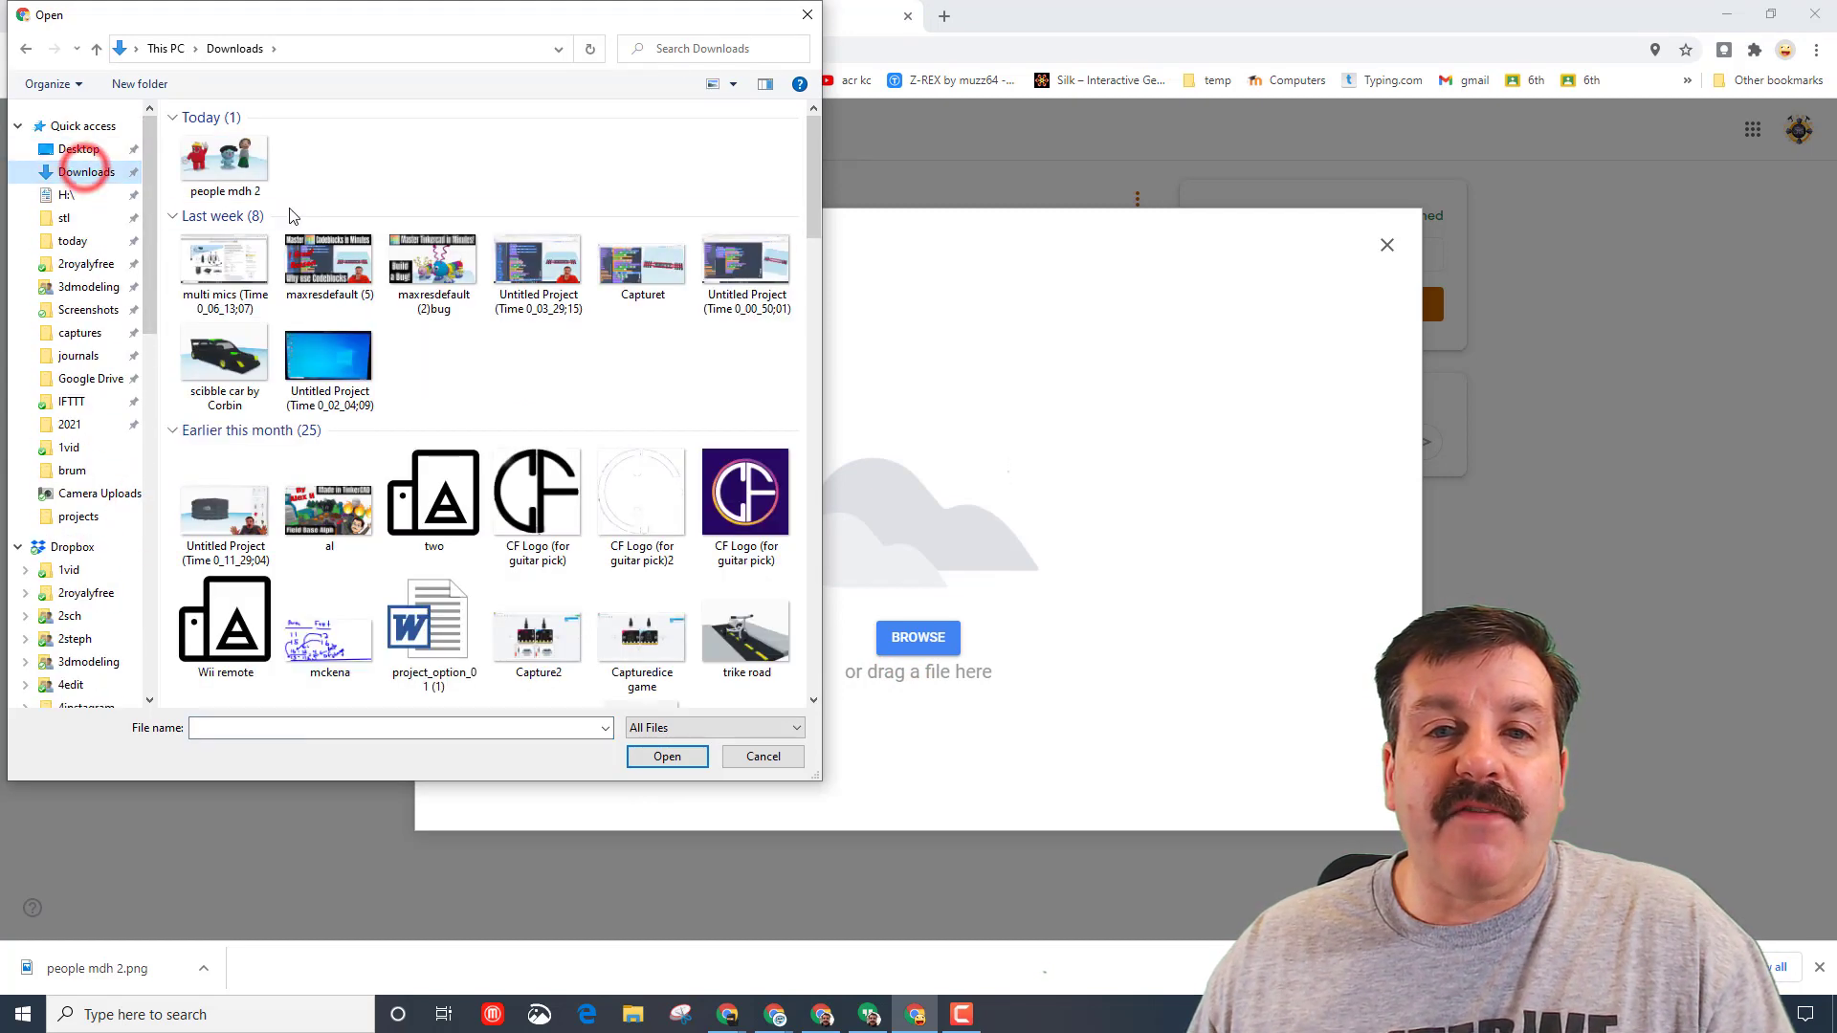
pyautogui.click(207, 170)
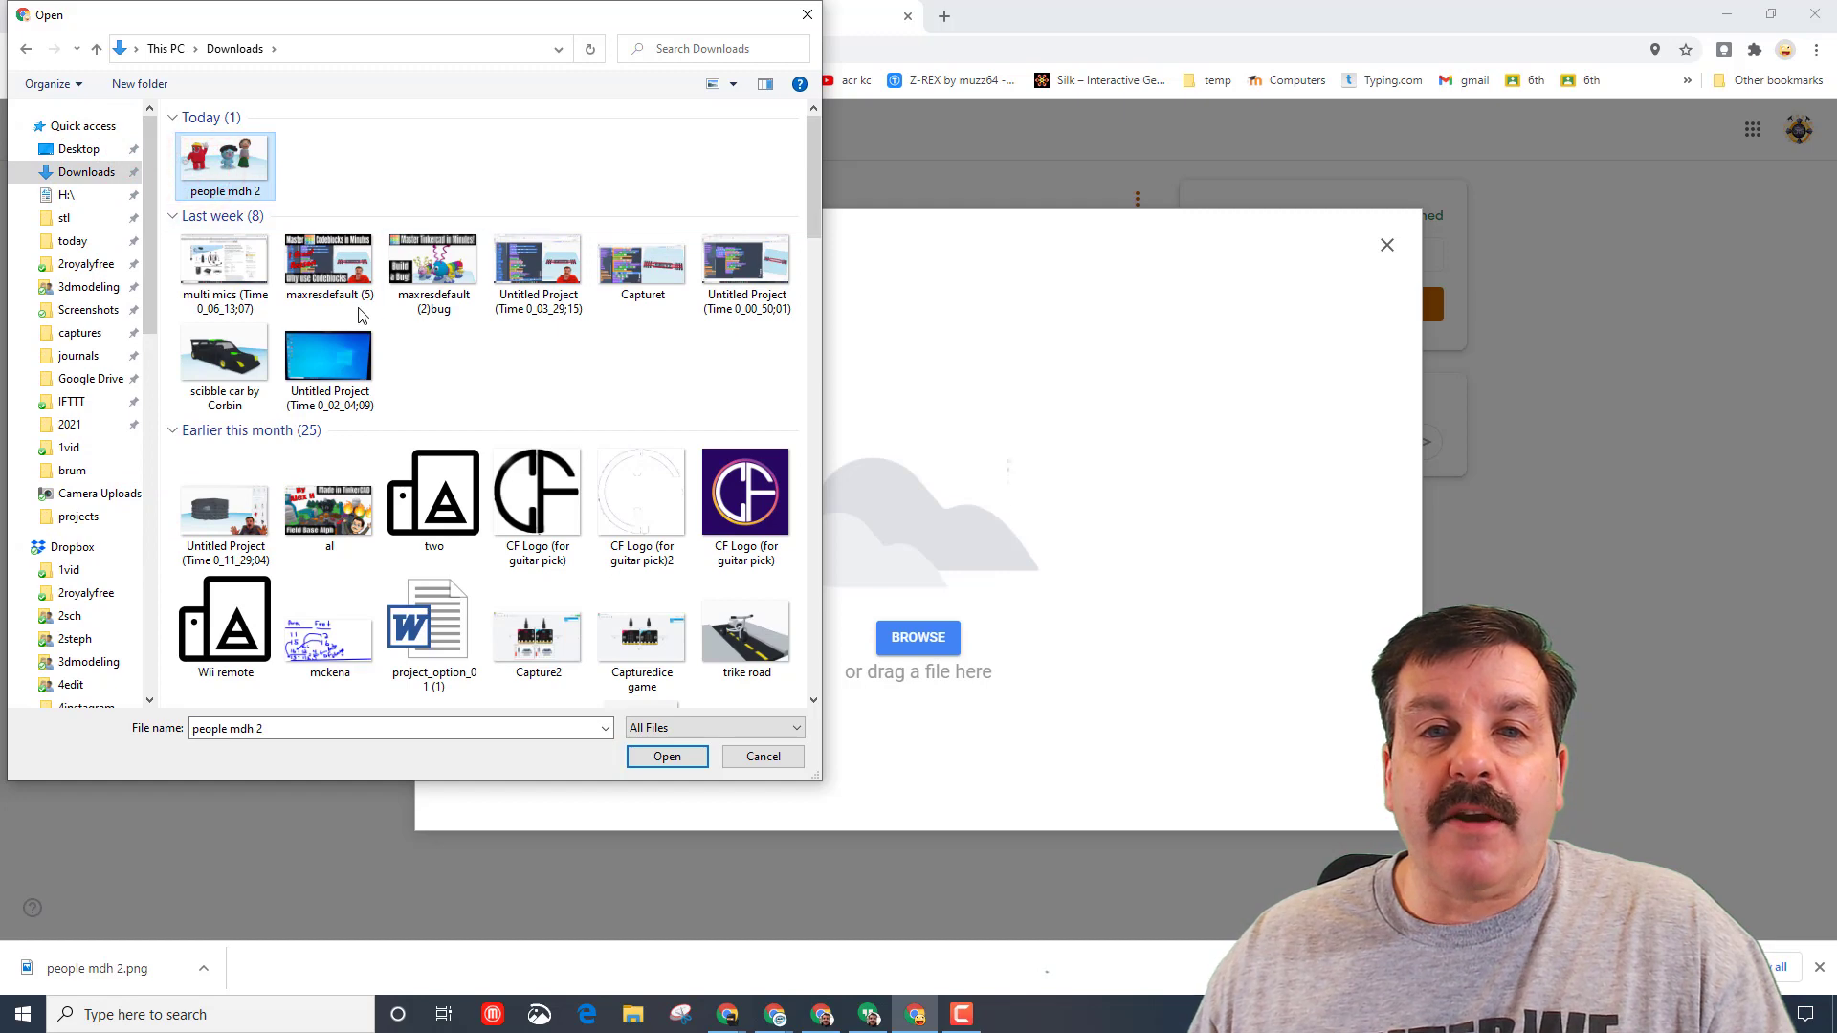
pyautogui.click(667, 757)
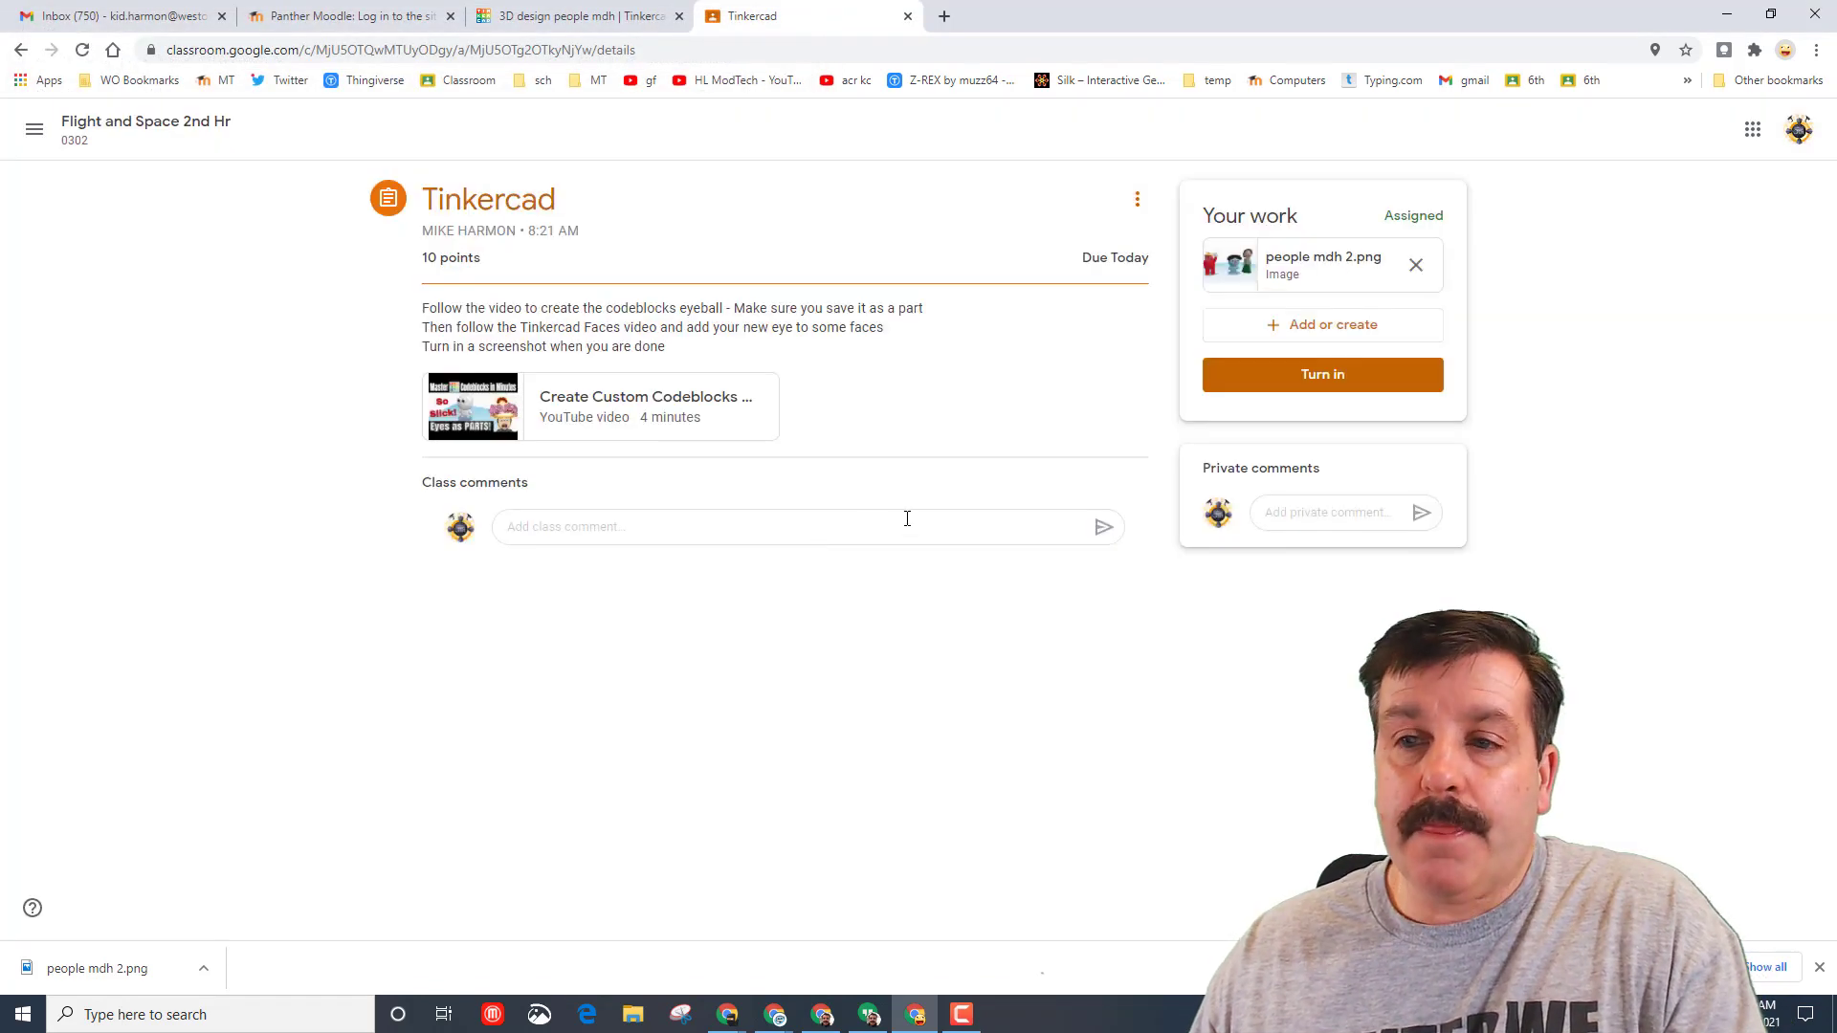
pyautogui.click(1301, 375)
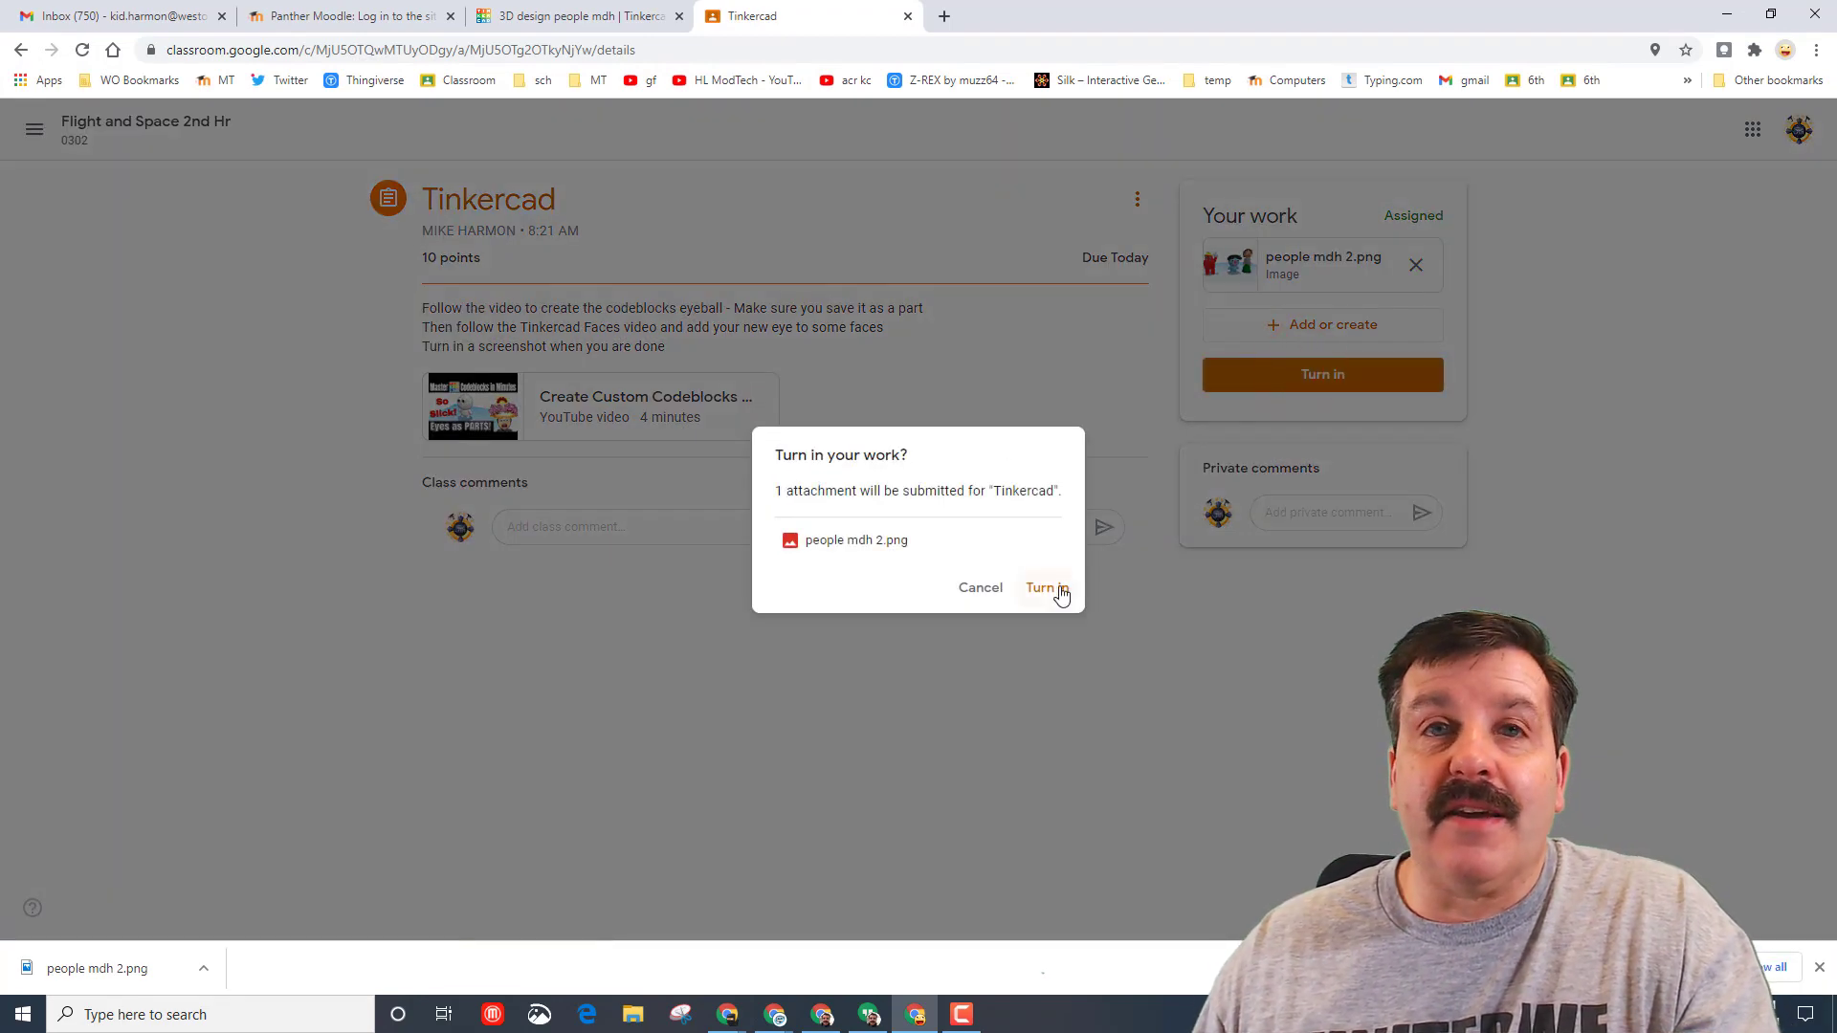
pyautogui.click(1058, 589)
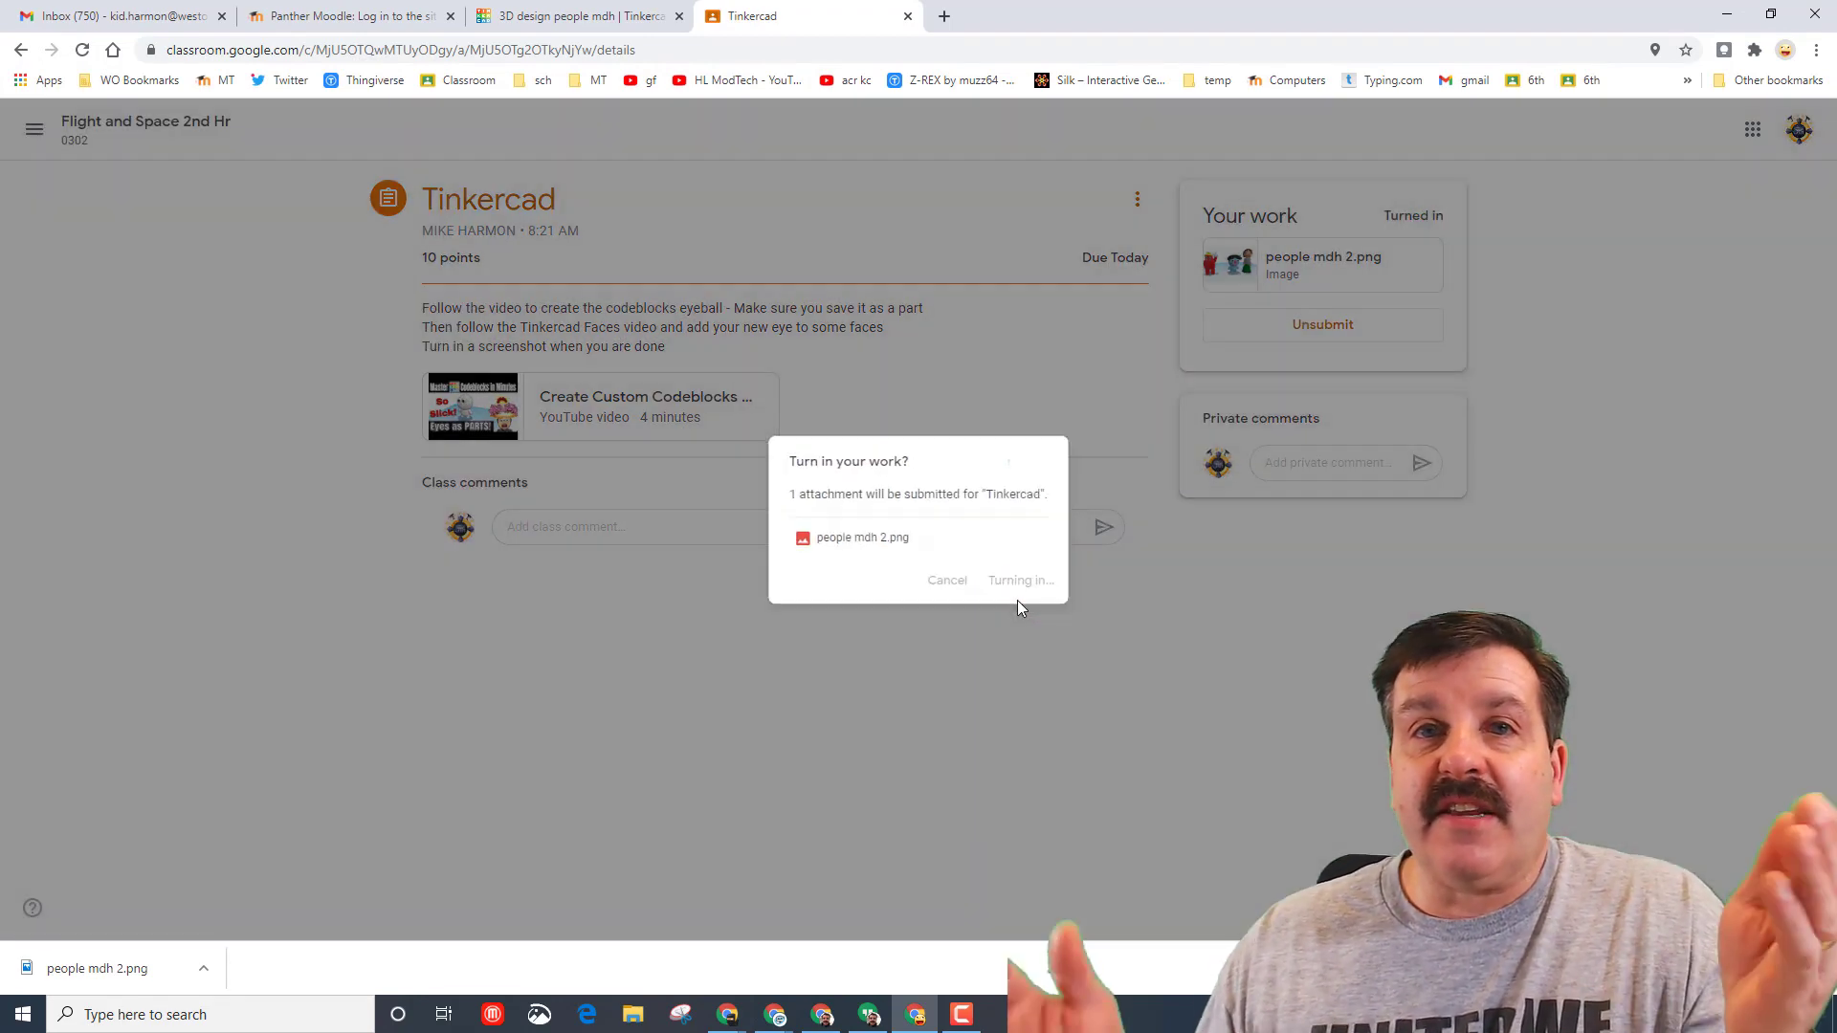